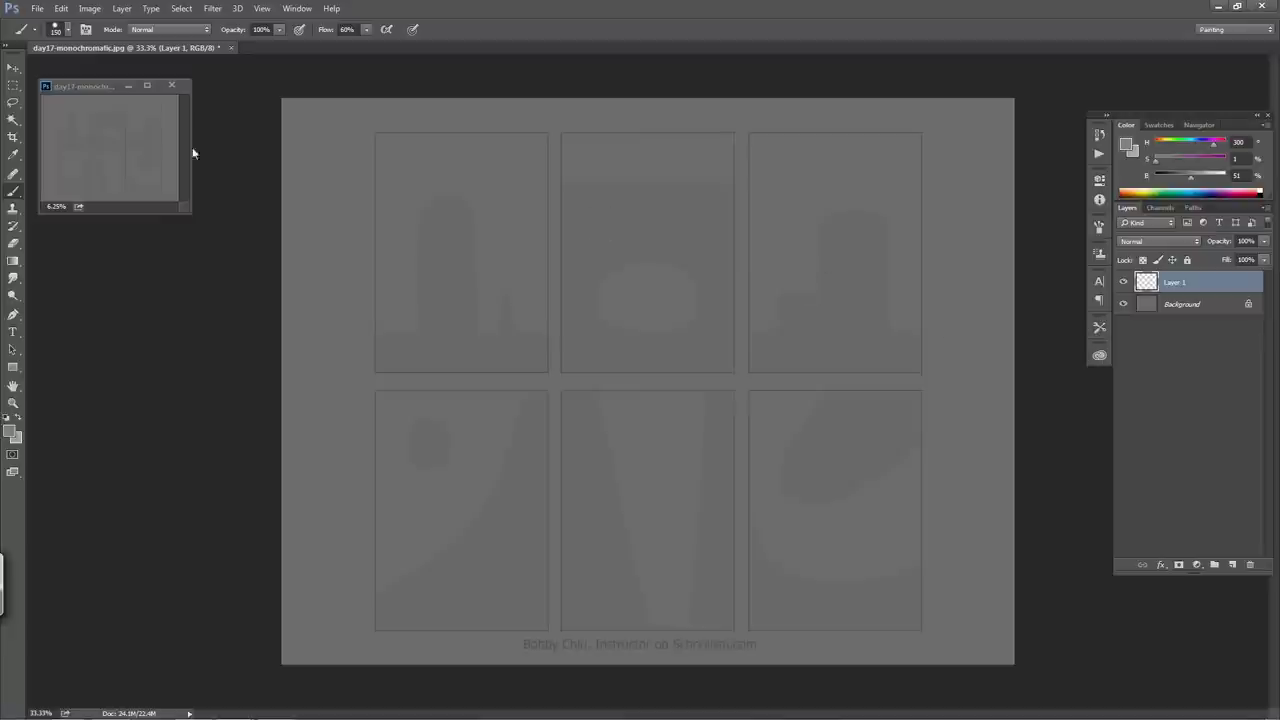
- Select the upper-left thumbnail frame and turn it into a mask on Layer 1, with the layer's pixels active for painting
{"action": "left_click", "coordinate": [13, 85]}
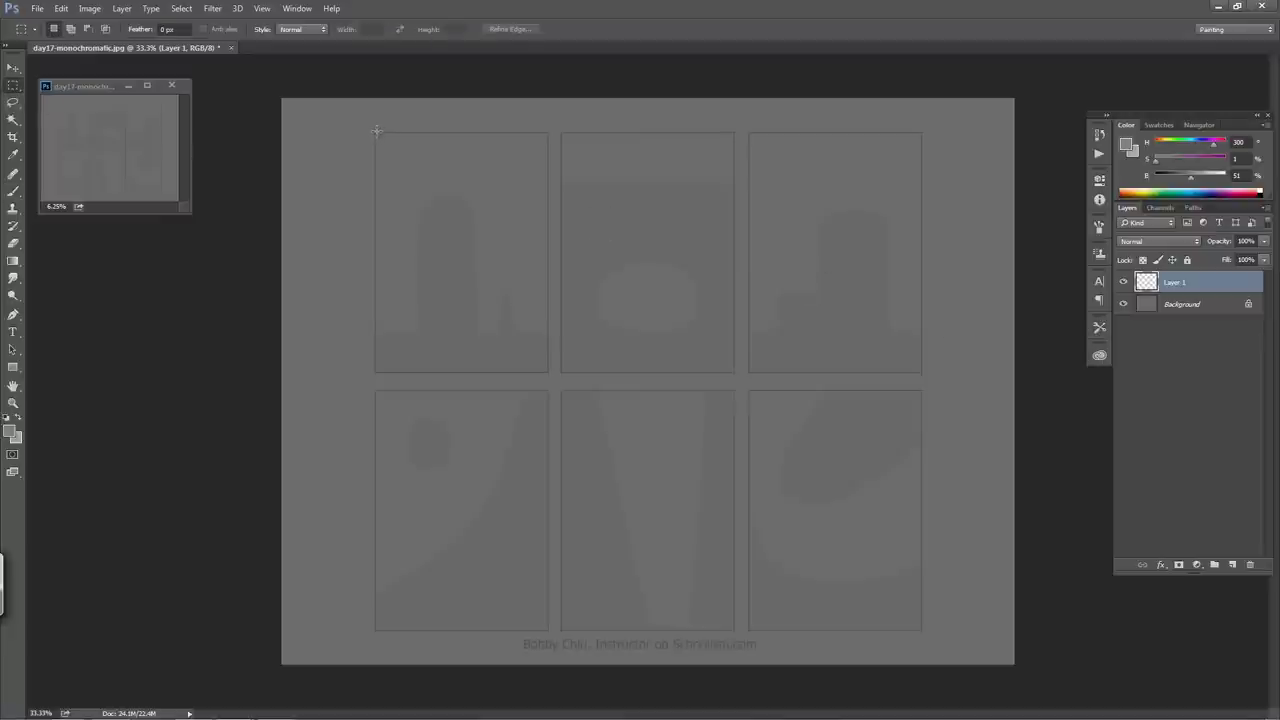
{"action": "left_click_drag", "start_coordinate": [375, 131], "coordinate": [547, 372]}
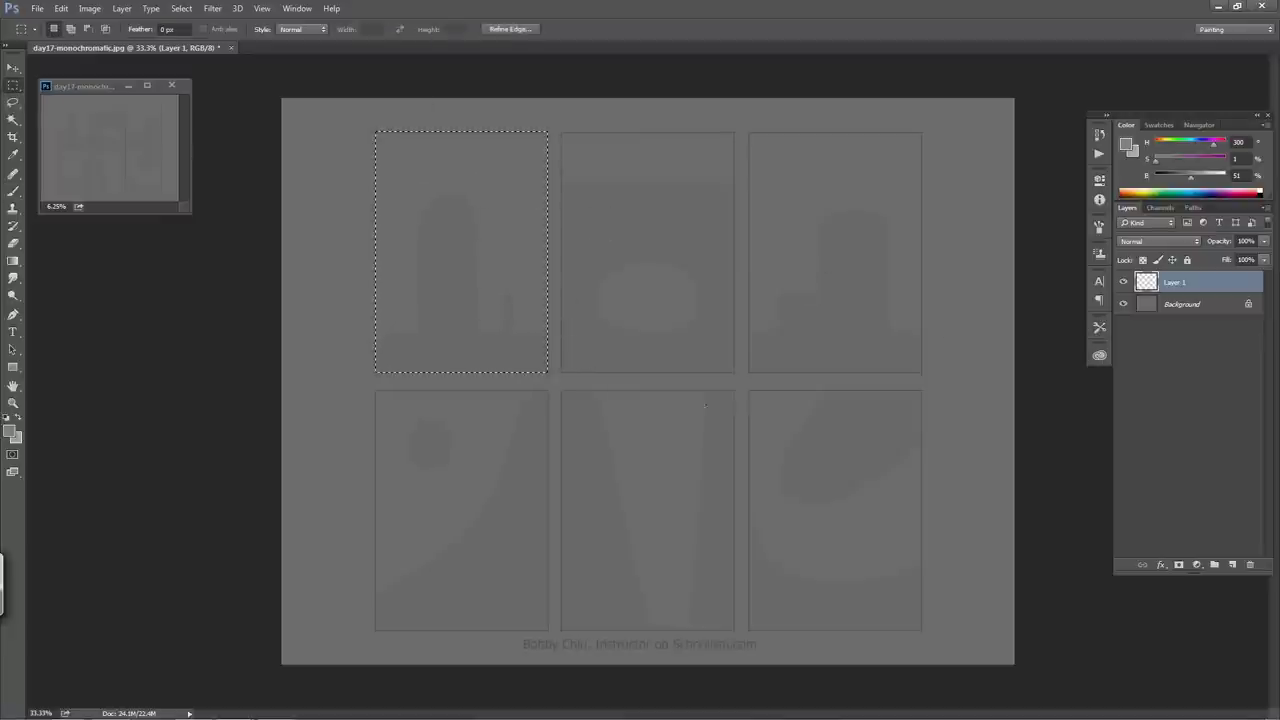
{"action": "left_click", "coordinate": [1179, 565]}
{"action": "left_click", "coordinate": [1146, 281]}
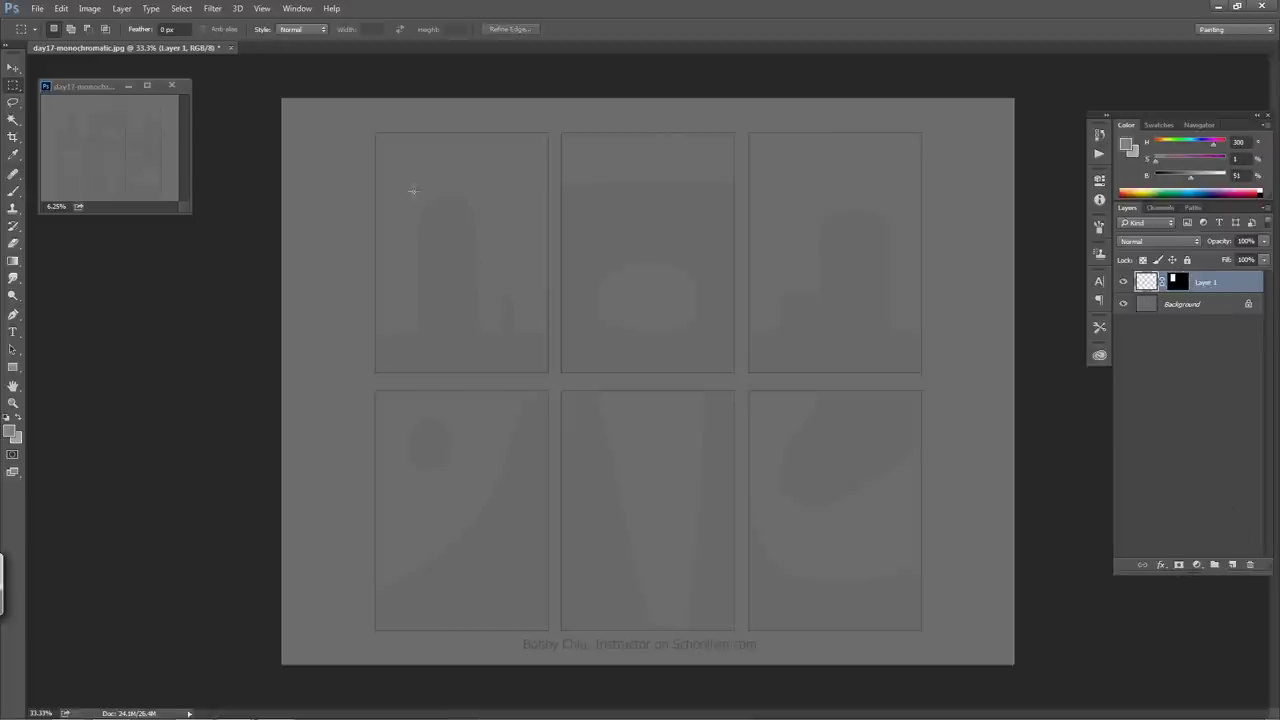
- Switch to the Brush tool and reduce its size to 70 px
{"action": "key", "text": "b"}
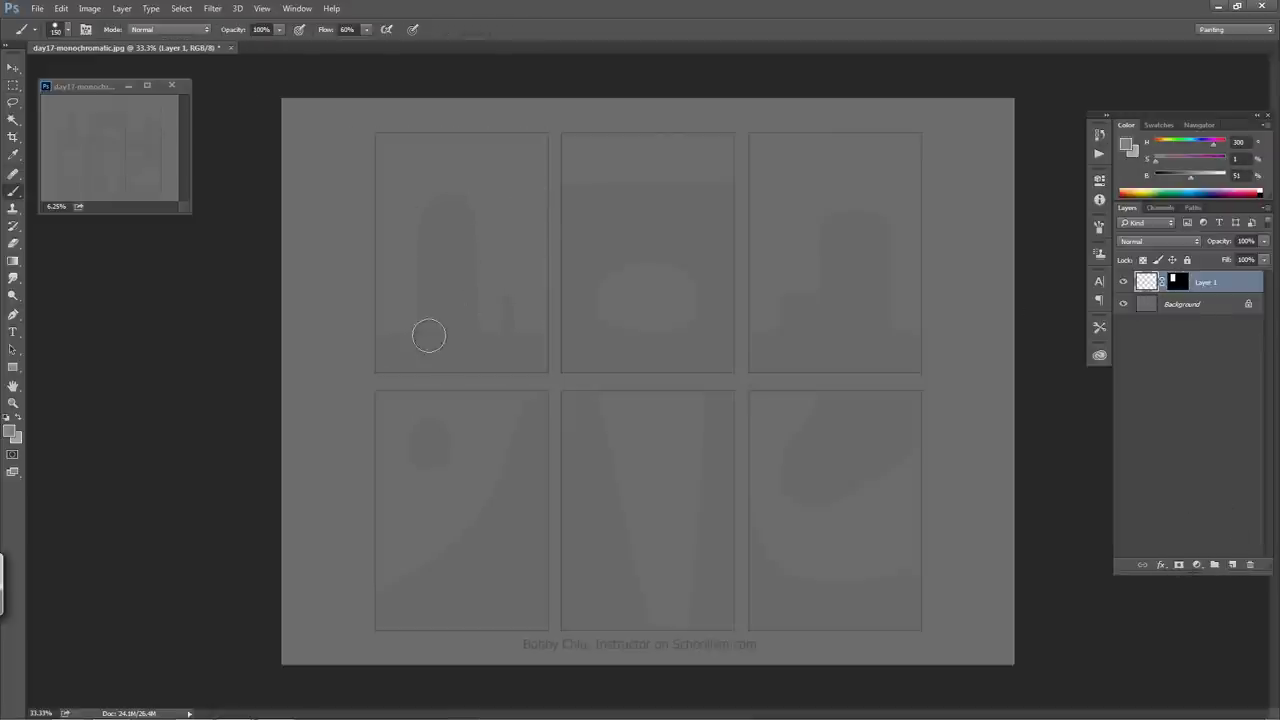
{"action": "key", "text": "bracketleft"}
{"action": "key", "text": "bracketleft"}
{"action": "key", "text": "bracketleft"}
{"action": "key", "text": "bracketleft"}
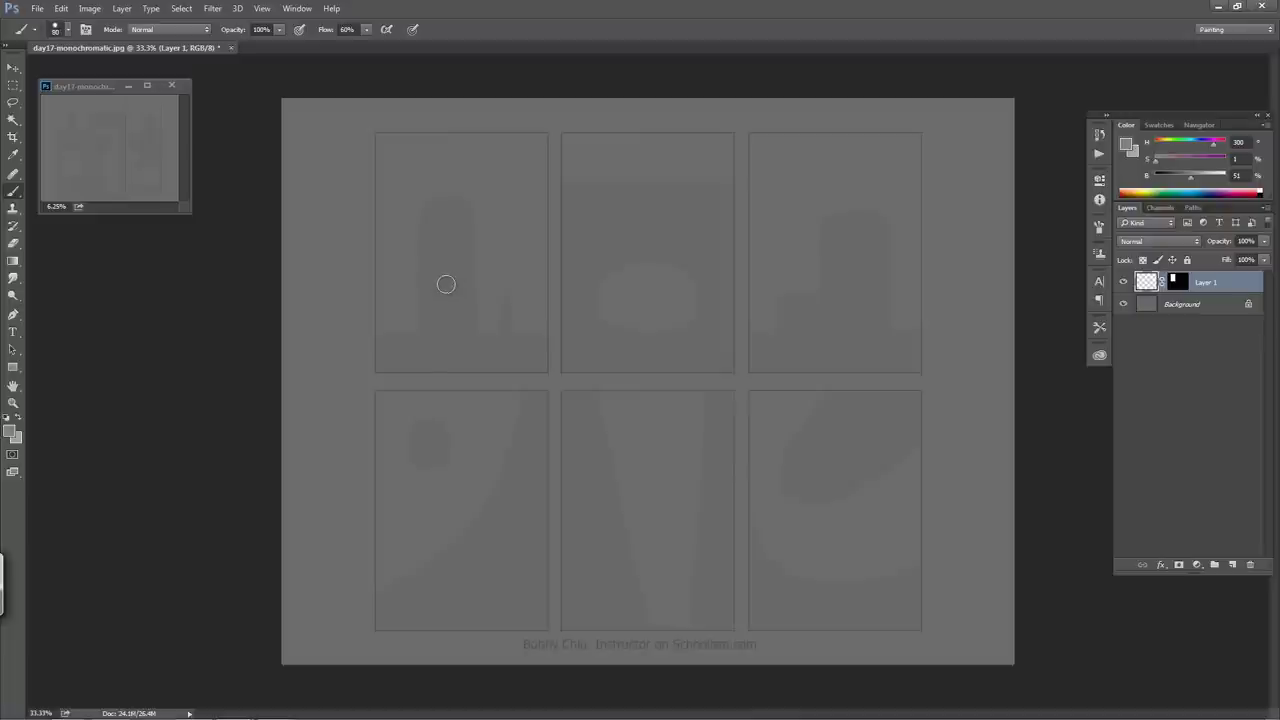
{"action": "key", "text": "bracketleft"}
- Set the foreground colour to deep red 9d2121 and return to the brush
{"action": "left_click", "coordinate": [12, 432]}
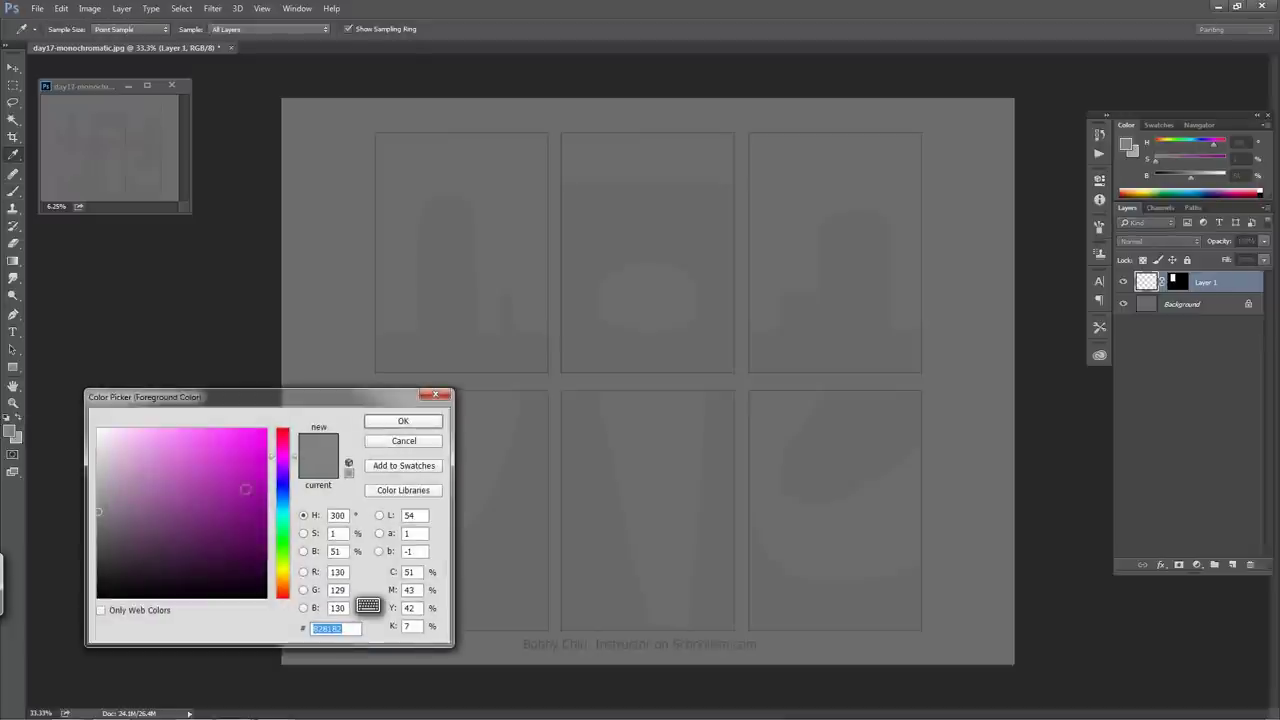
{"action": "left_click", "coordinate": [286, 598]}
{"action": "mouse_move", "coordinate": [224, 489]}
{"action": "left_mouse_down"}
{"action": "mouse_move", "coordinate": [227, 476]}
{"action": "mouse_move", "coordinate": [231, 493]}
{"action": "left_mouse_up"}
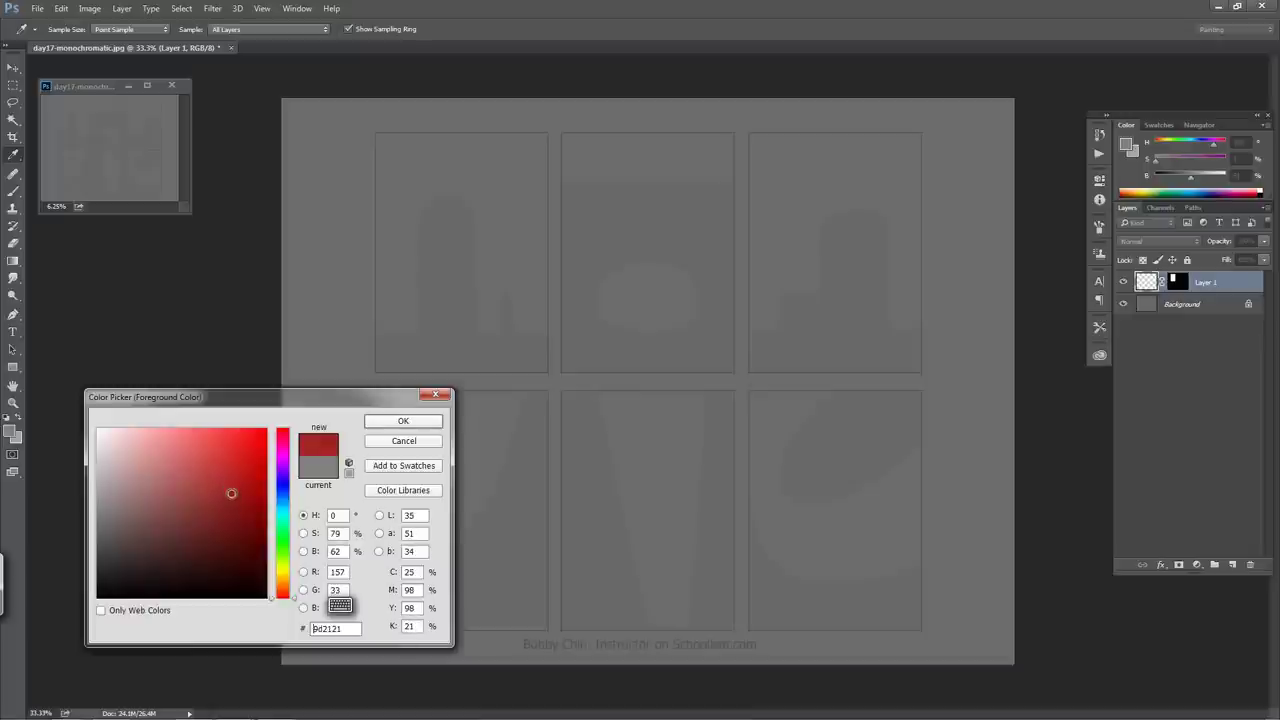
{"action": "left_click", "coordinate": [403, 421]}
{"action": "key", "text": "b"}
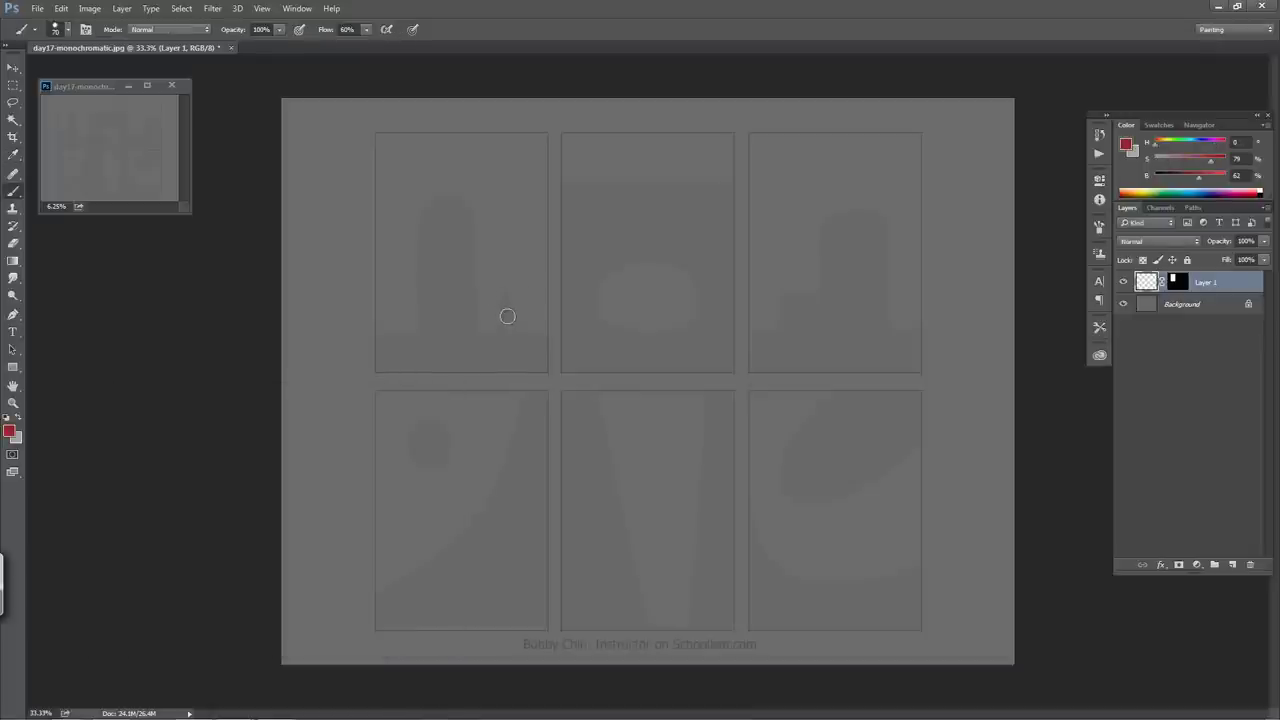
- Lasso the small tapered figure in the first thumbnail and fill it with red using a brush of up to 125 px
{"action": "left_click_drag", "start_coordinate": [507, 316], "coordinate": [509, 318]}
{"action": "key", "text": "ctrl+z"}
{"action": "key", "text": "l"}
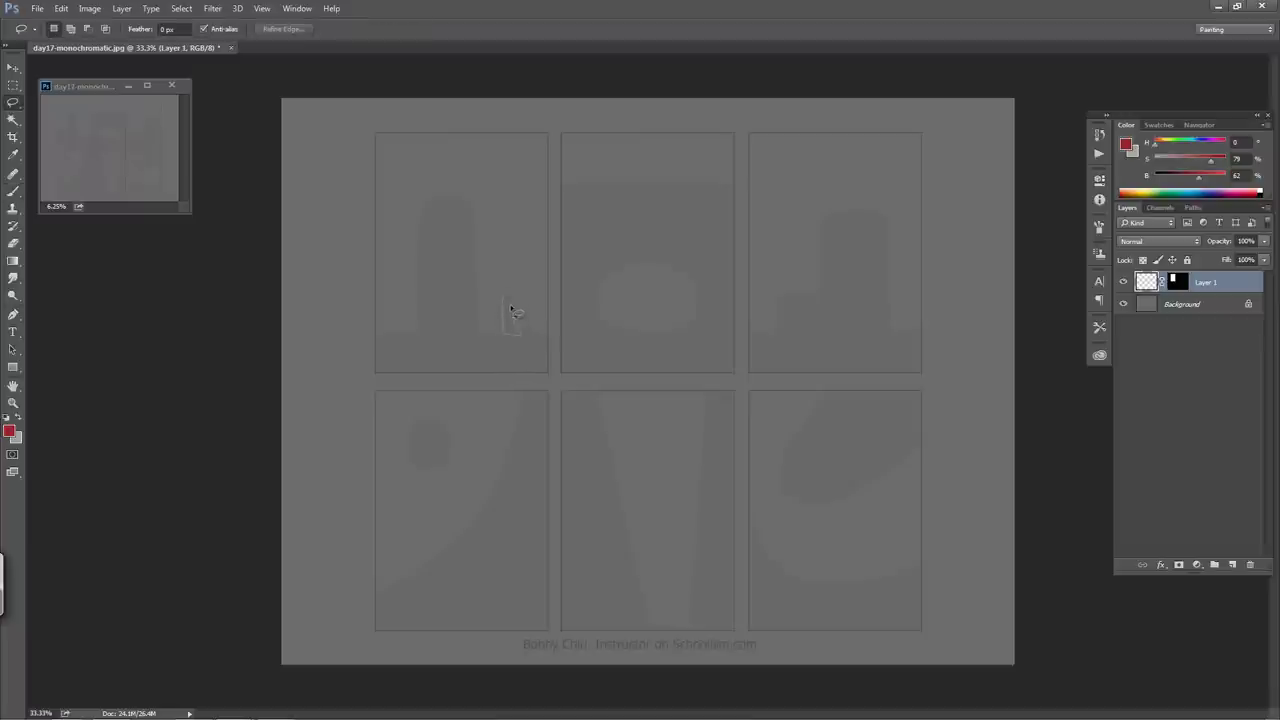
{"action": "left_click_drag", "start_coordinate": [507, 299], "coordinate": [511, 326]}
{"action": "key", "text": "b"}
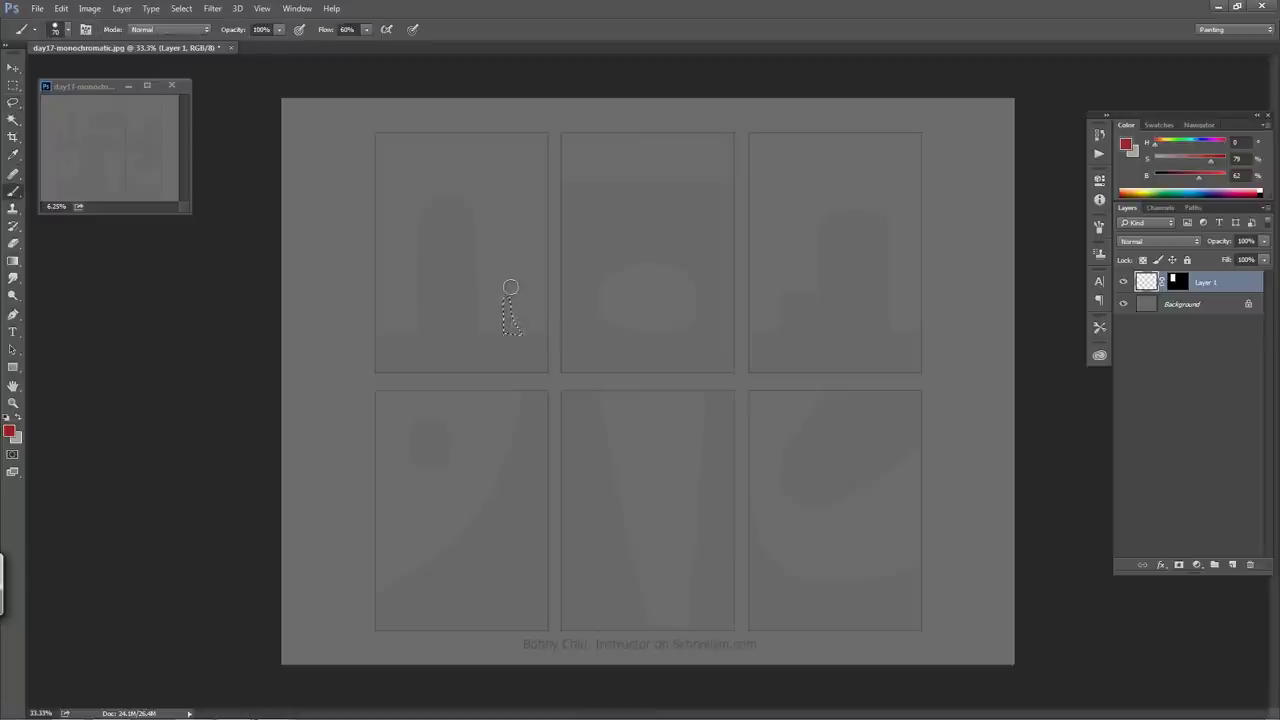
{"action": "mouse_move", "coordinate": [508, 286]}
{"action": "left_mouse_down"}
{"action": "mouse_move", "coordinate": [507, 320]}
{"action": "mouse_move", "coordinate": [528, 323]}
{"action": "left_mouse_up"}
{"action": "key", "text": "bracketright"}
{"action": "key", "text": "bracketright"}
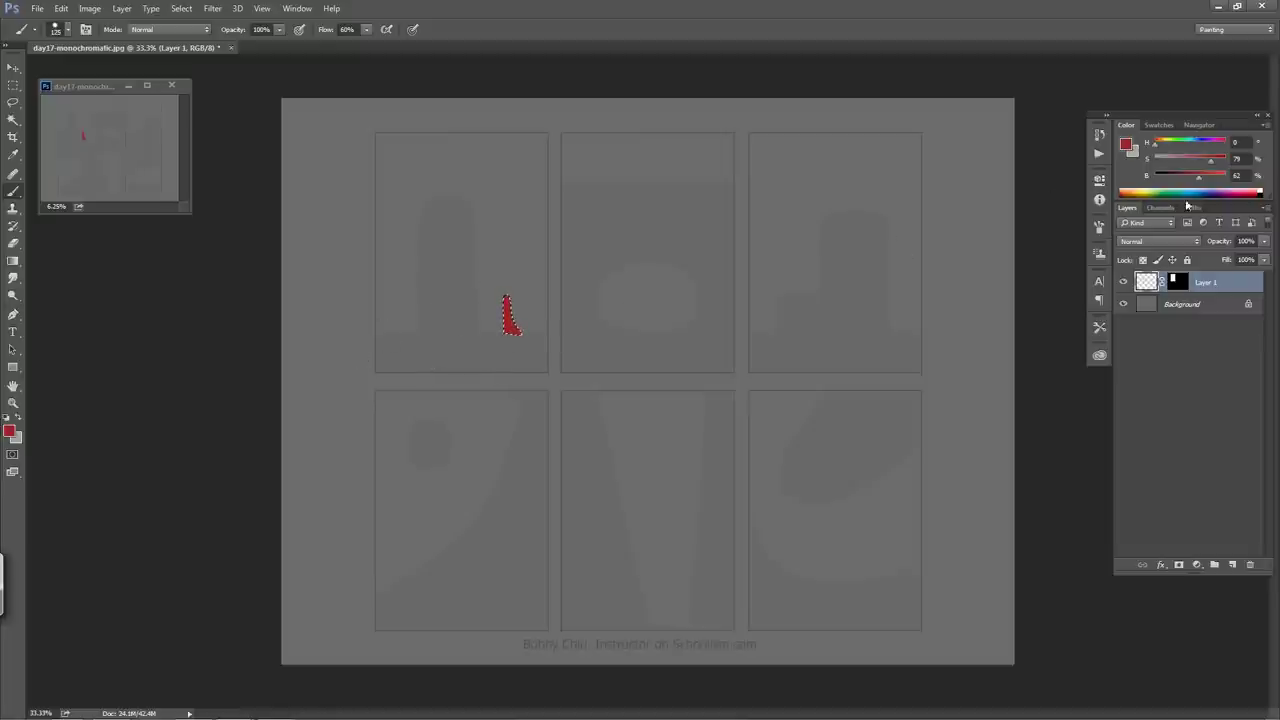
- Select the ground strip across the base of the first thumbnail and brush dark red along its horizon, using 43% brightness and 10% flow
{"action": "left_click_drag", "start_coordinate": [1191, 185], "coordinate": [1185, 185]}
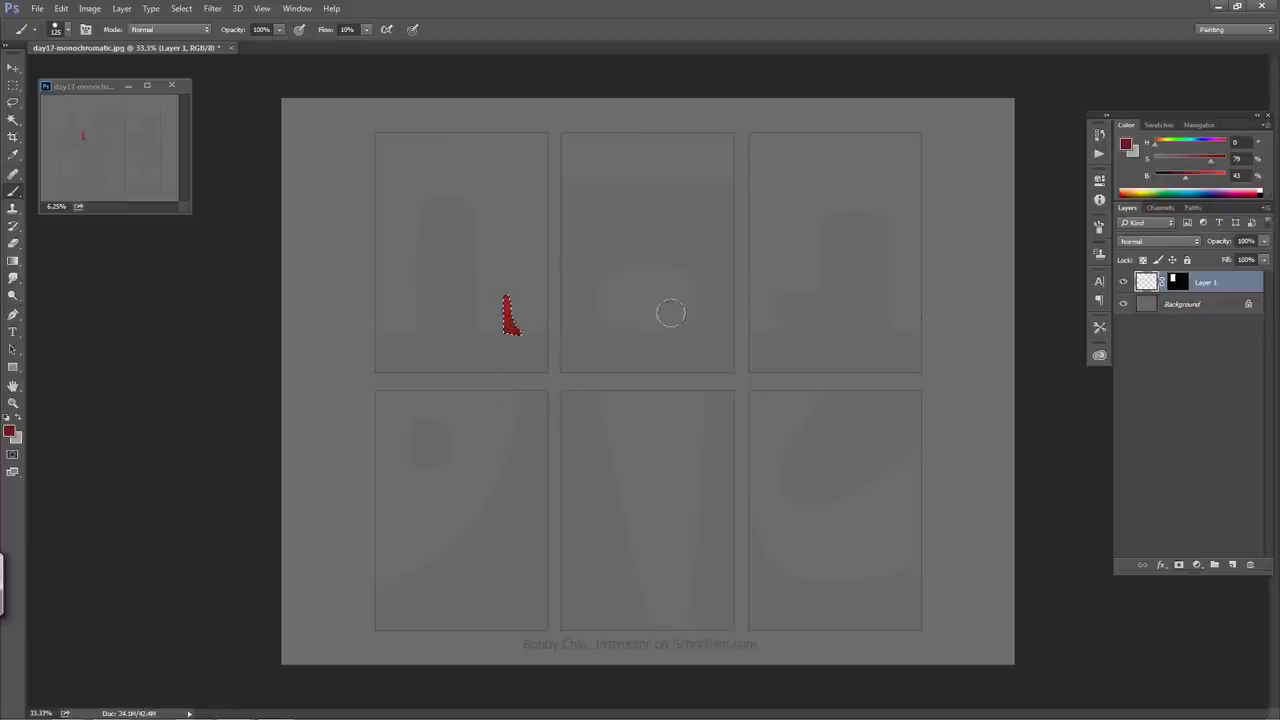
{"action": "key", "text": "l"}
{"action": "key", "text": "ctrl+d"}
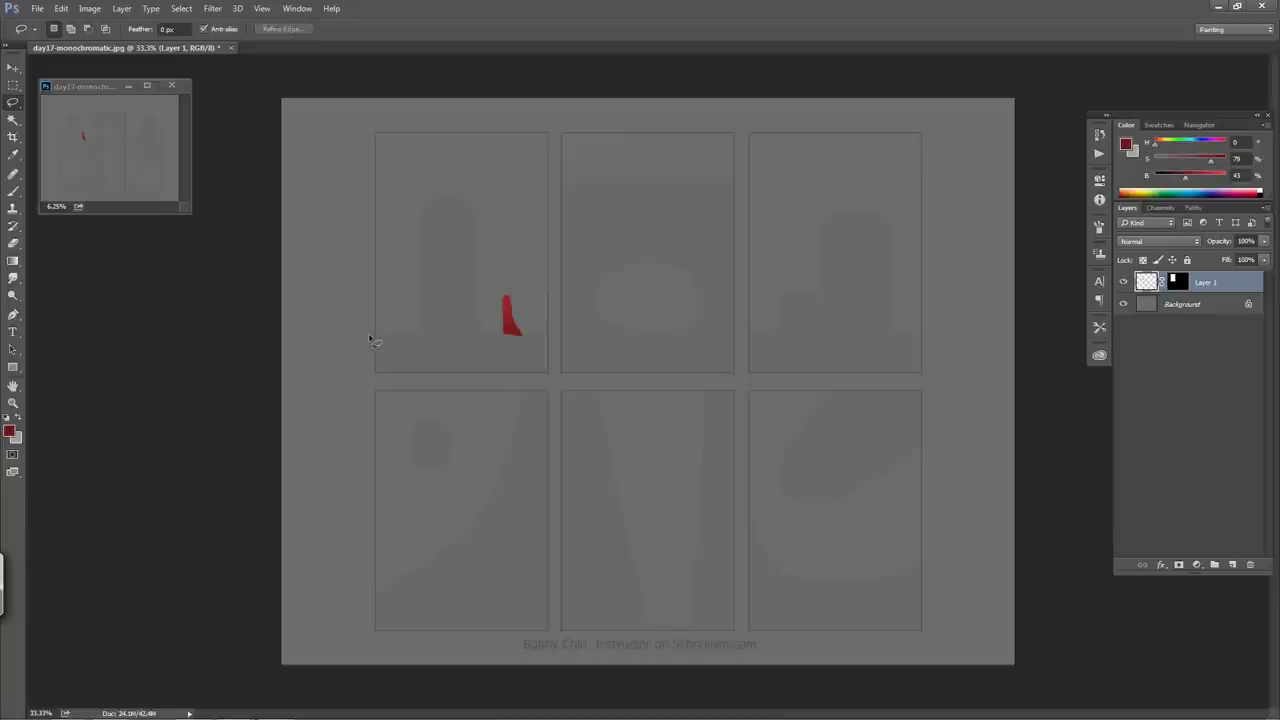
{"action": "key", "text": "m"}
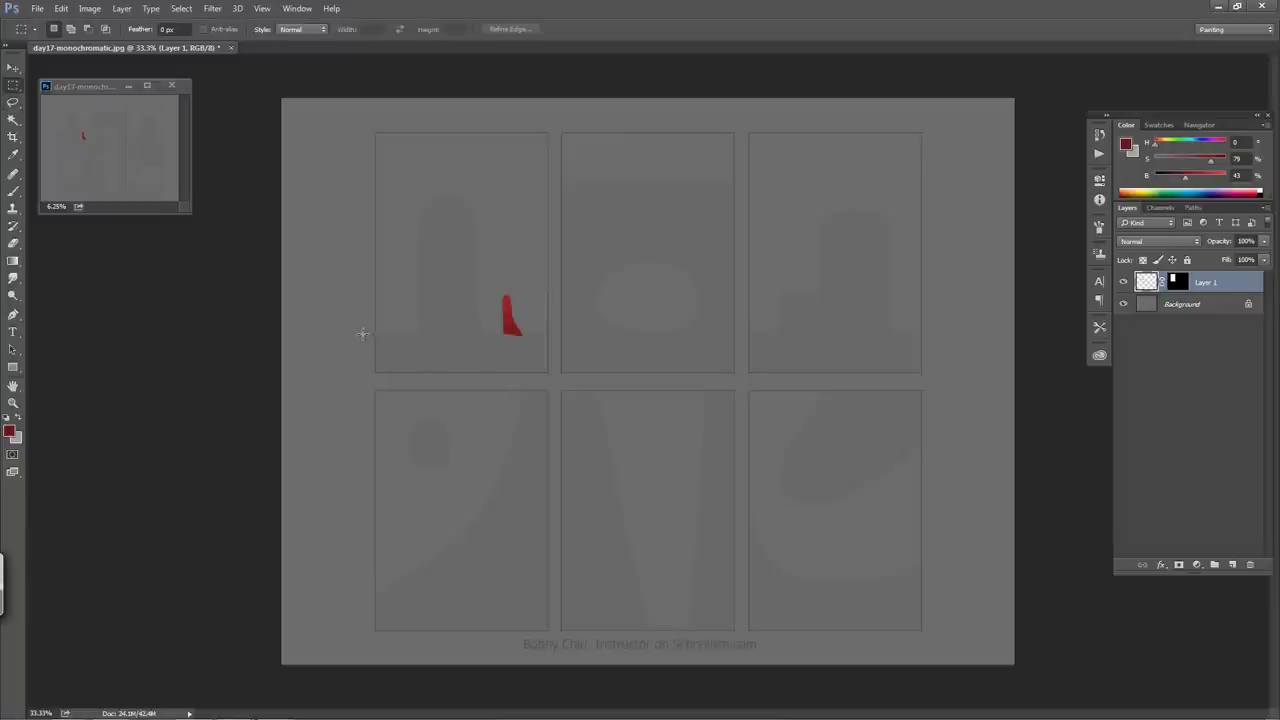
{"action": "left_click_drag", "start_coordinate": [363, 333], "coordinate": [558, 382]}
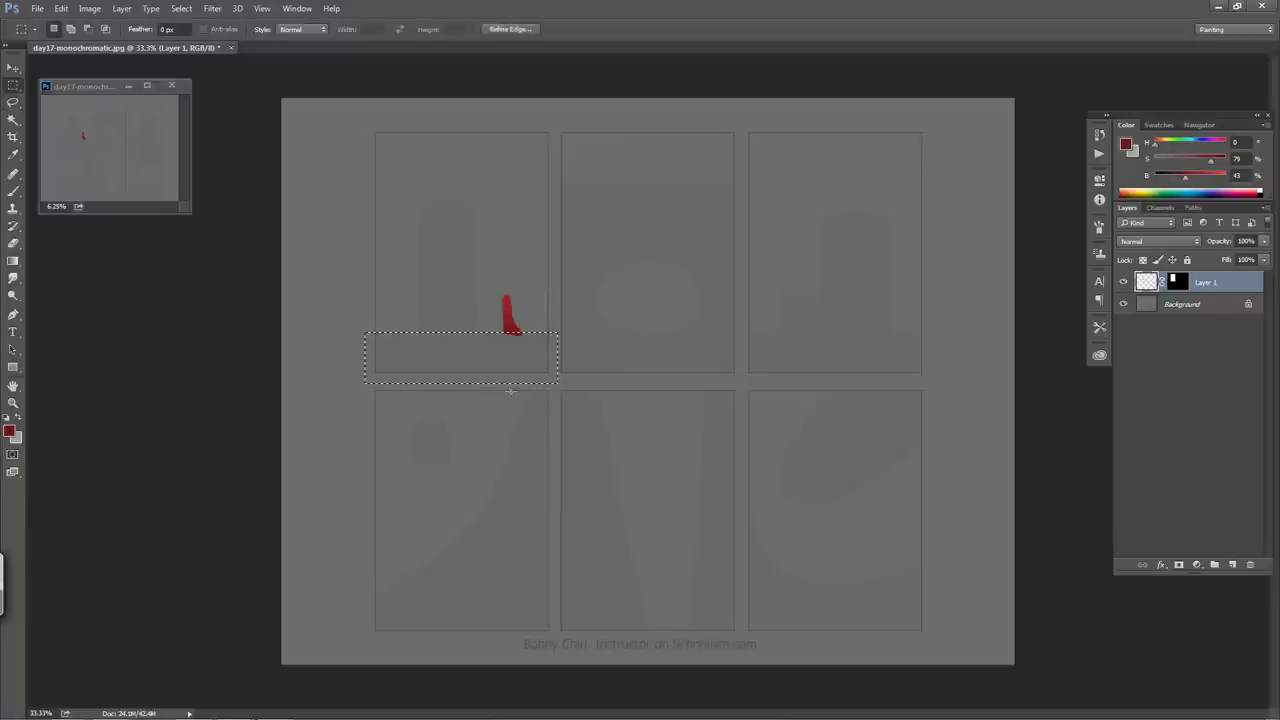
{"action": "key", "text": "b"}
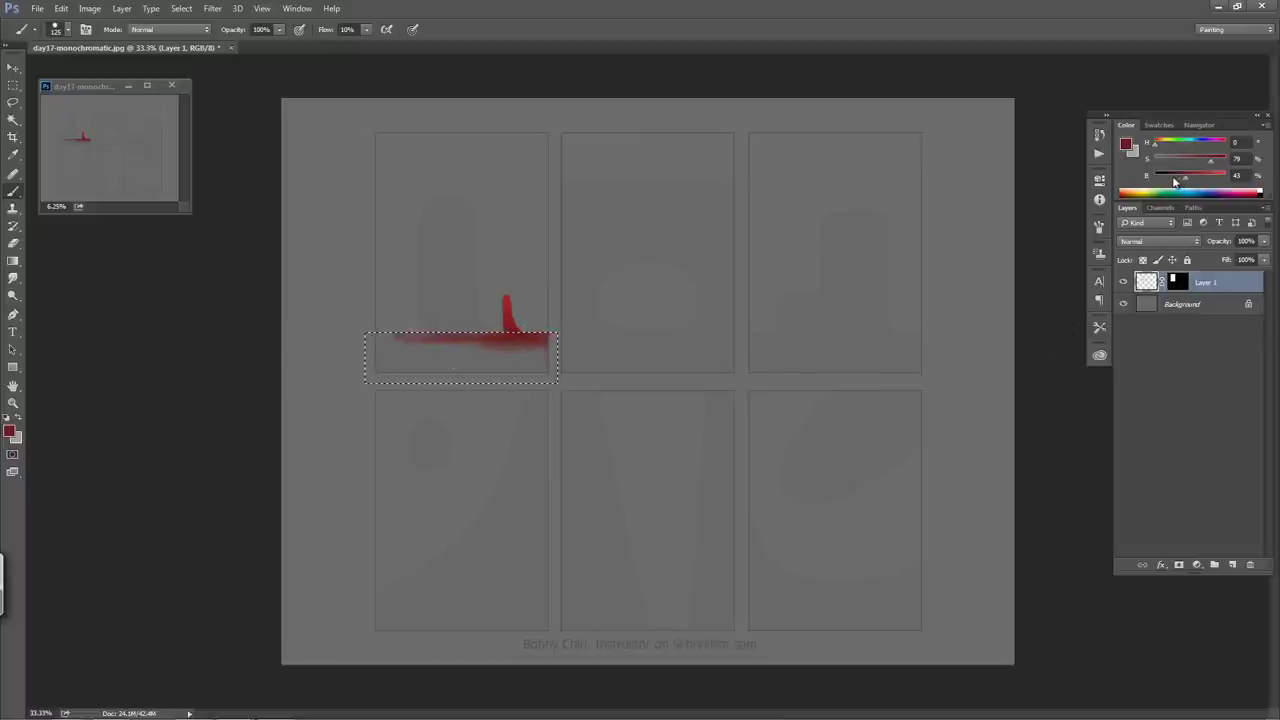
- Darken the ground strip with reds of 72% saturation, painting at 19% and then 9% brightness
{"action": "left_click_drag", "start_coordinate": [1175, 180], "coordinate": [1204, 159]}
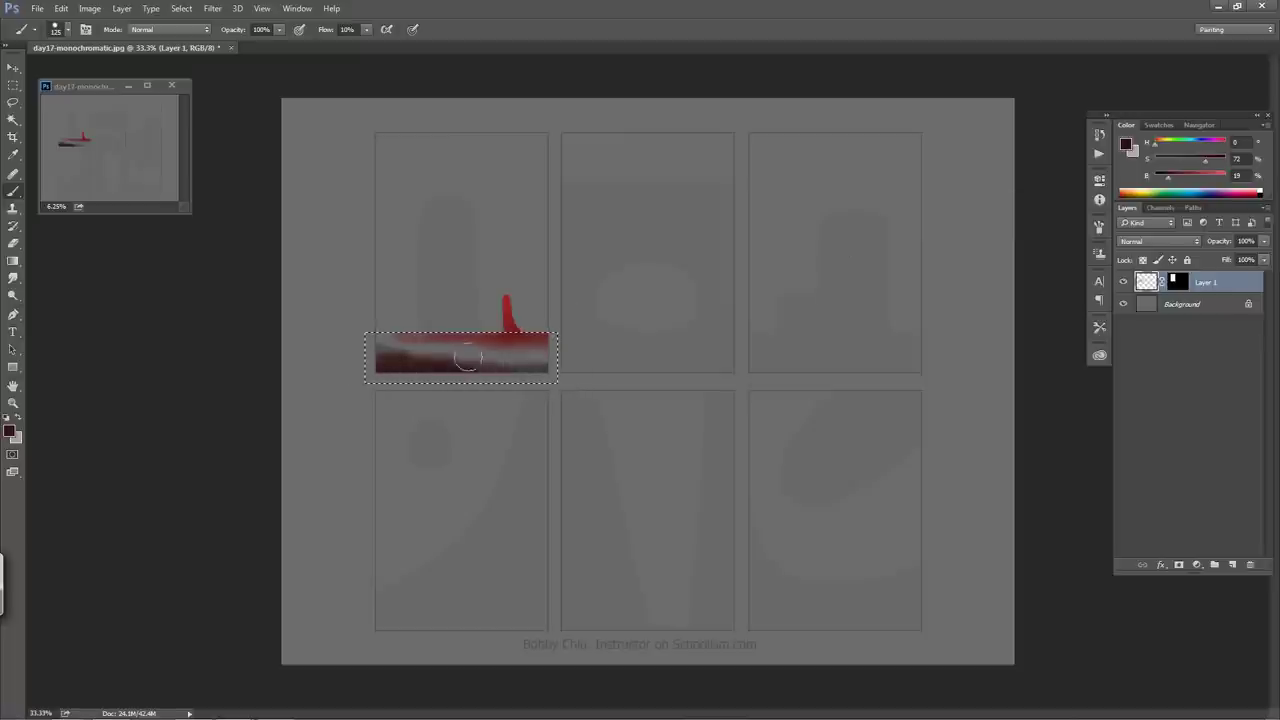
{"action": "left_click_drag", "start_coordinate": [467, 358], "coordinate": [540, 352]}
{"action": "left_click_drag", "start_coordinate": [1168, 184], "coordinate": [1161, 184]}
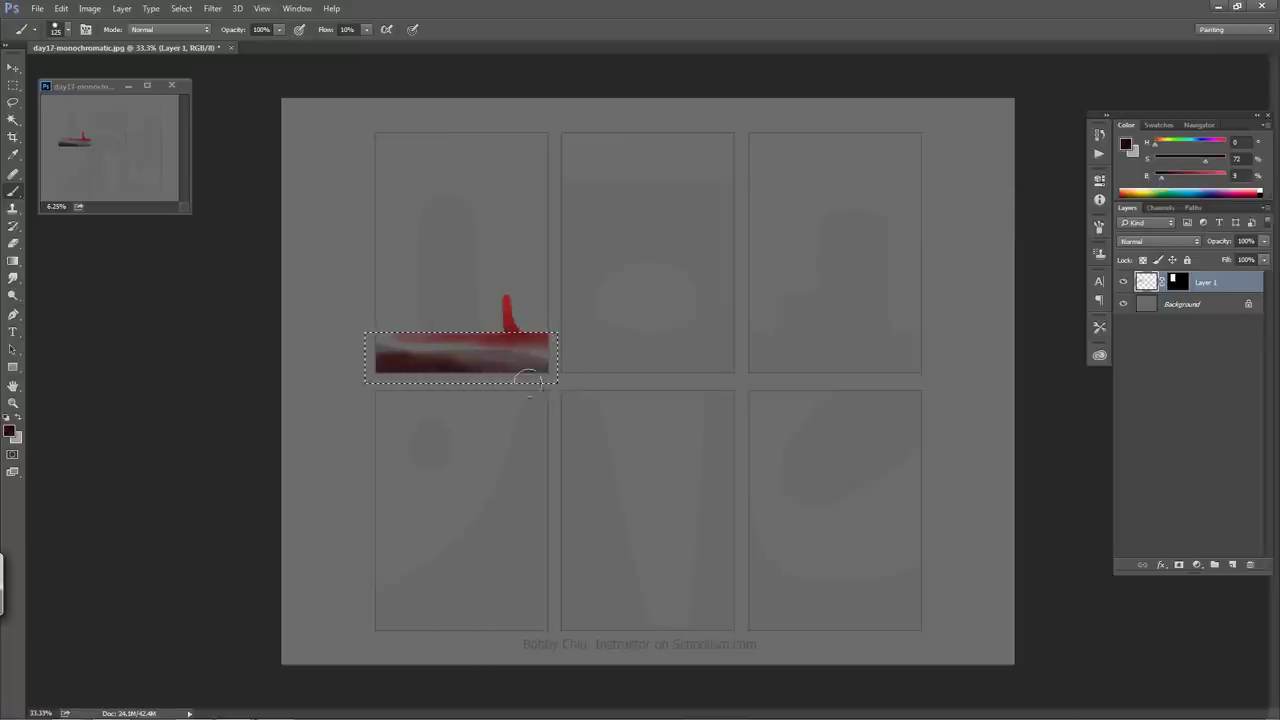
{"action": "left_click_drag", "start_coordinate": [448, 351], "coordinate": [540, 352]}
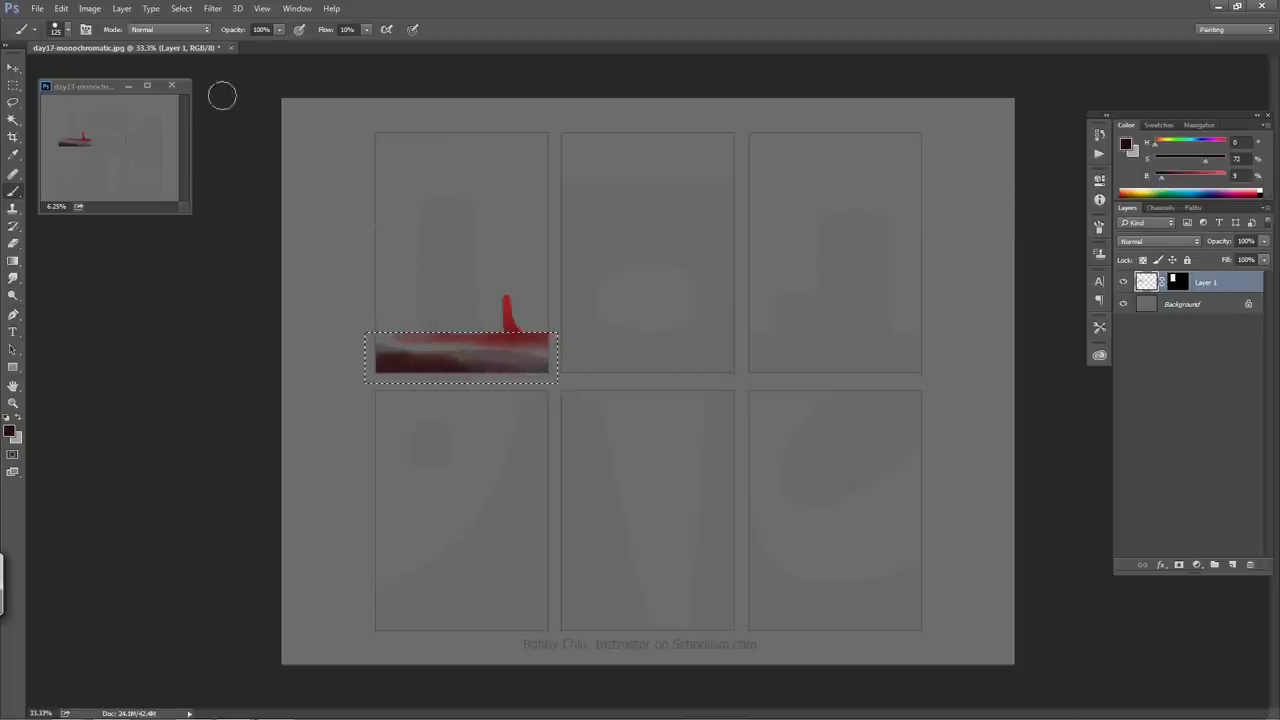
- Cover the remaining grey patches of the ground strip with near-black red strokes, and clear the selection
{"action": "left_click", "coordinate": [67, 29]}
{"action": "scroll", "coordinate": [155, 172], "scroll_direction": "down", "scroll_amount": 3}
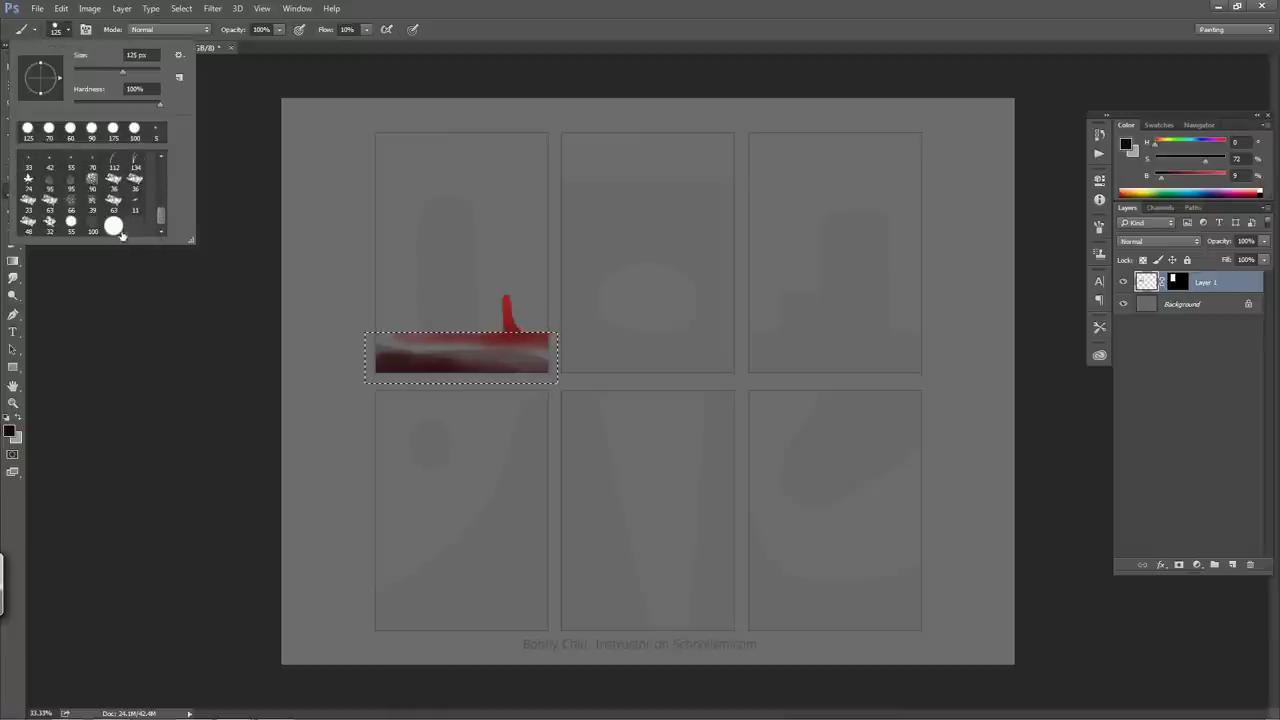
{"action": "left_click", "coordinate": [503, 402]}
{"action": "mouse_move", "coordinate": [449, 357]}
{"action": "left_mouse_down"}
{"action": "mouse_move", "coordinate": [555, 358]}
{"action": "mouse_move", "coordinate": [323, 353]}
{"action": "mouse_move", "coordinate": [429, 374]}
{"action": "mouse_move", "coordinate": [488, 363]}
{"action": "mouse_move", "coordinate": [417, 341]}
{"action": "left_mouse_up"}
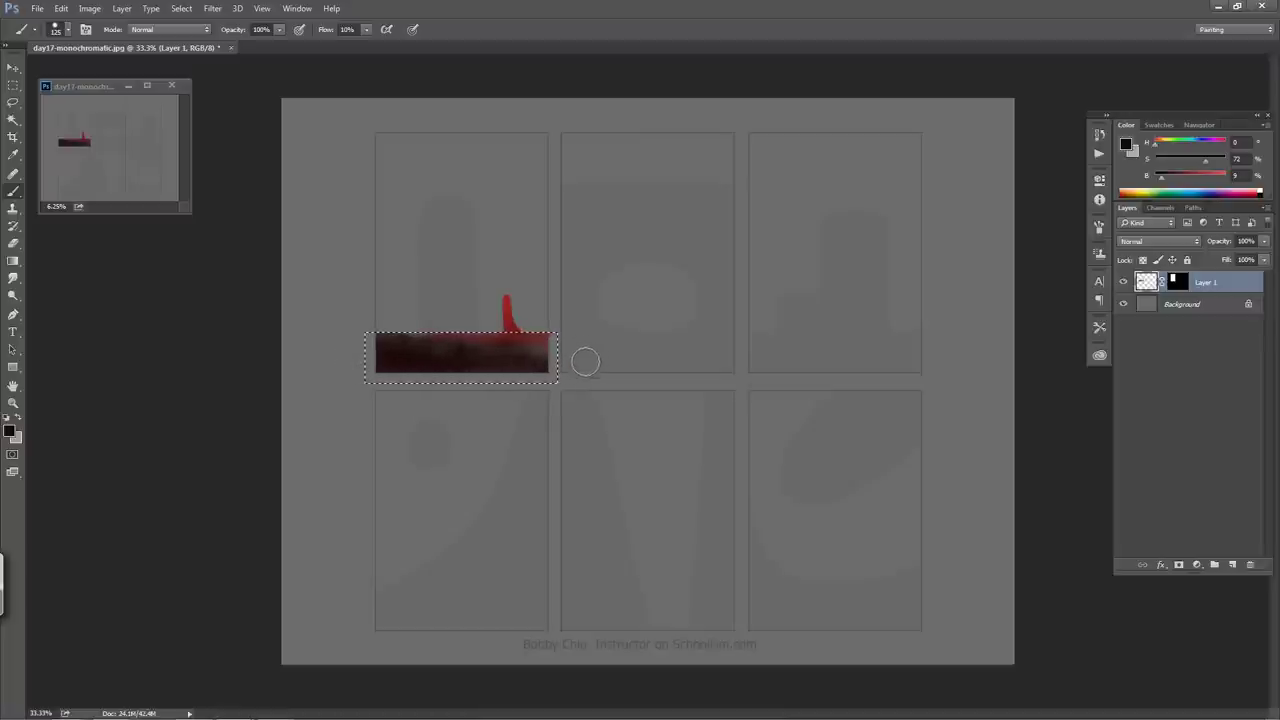
{"action": "left_click_drag", "start_coordinate": [517, 351], "coordinate": [539, 344]}
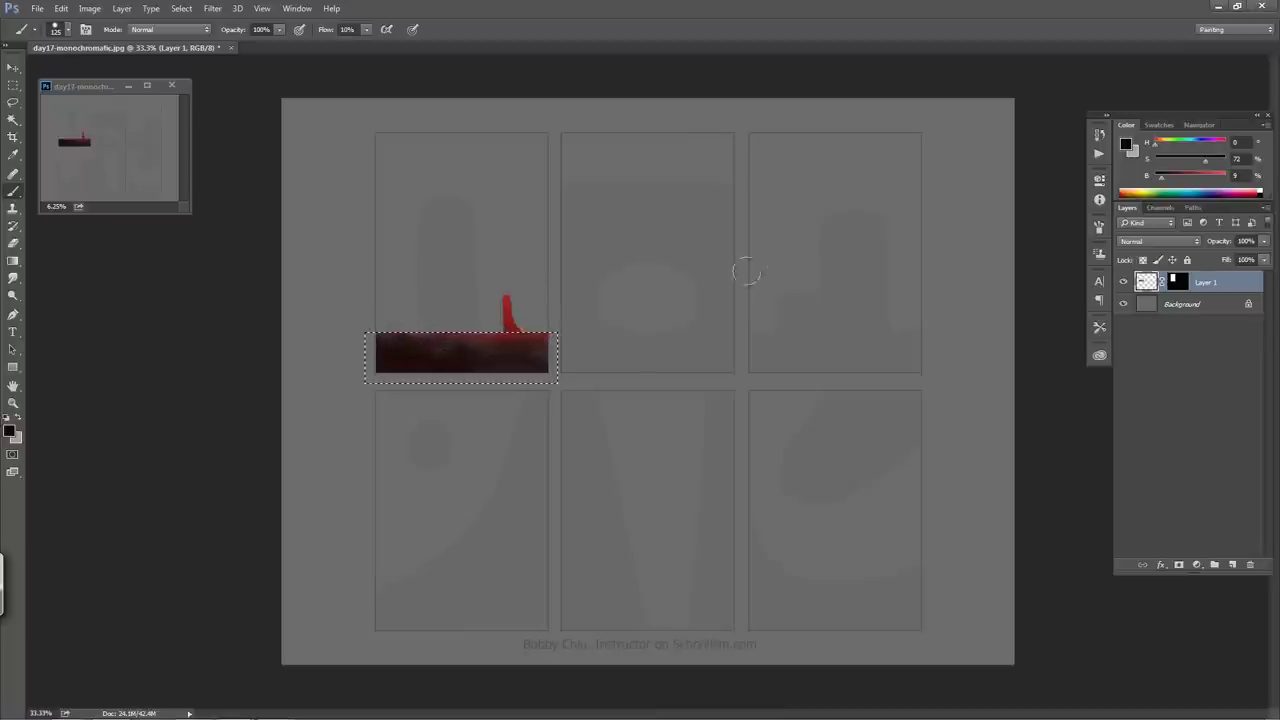
{"action": "key", "text": "ctrl+d"}
- Add a new layer directly above the Background and load Layer 1's mask as a selection
{"action": "left_click", "coordinate": [1195, 306]}
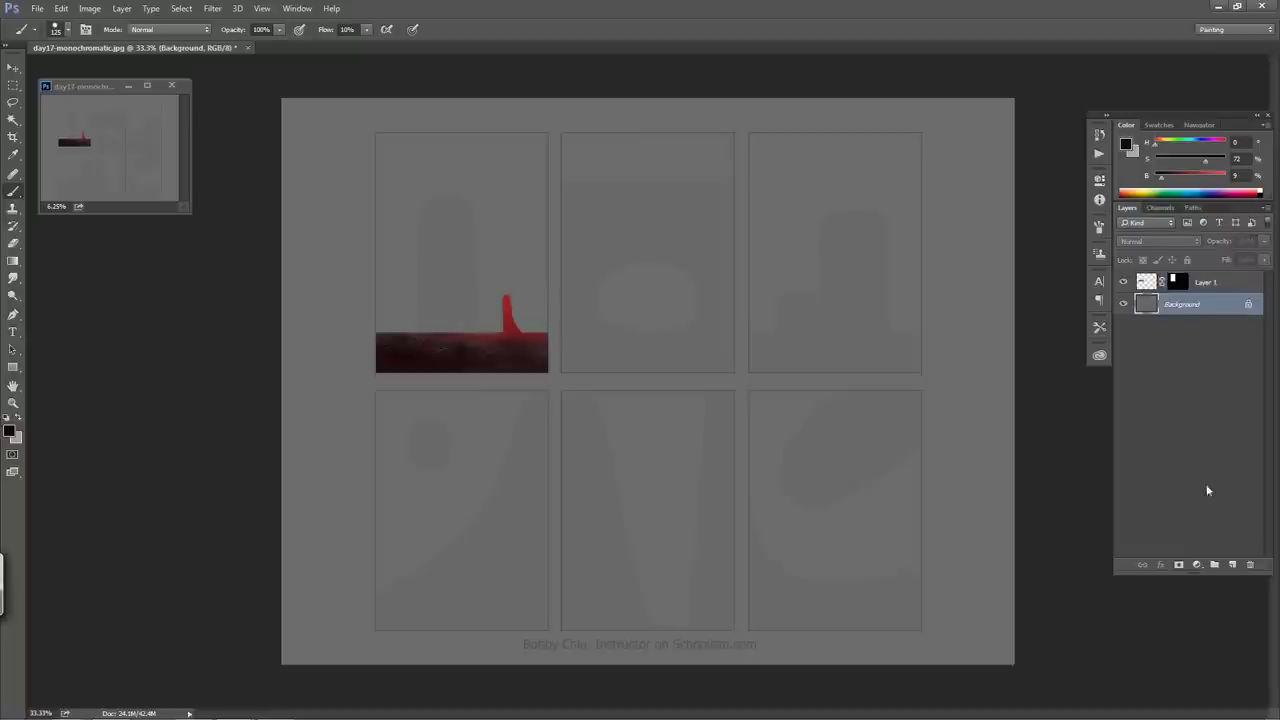
{"action": "left_click", "coordinate": [1232, 564]}
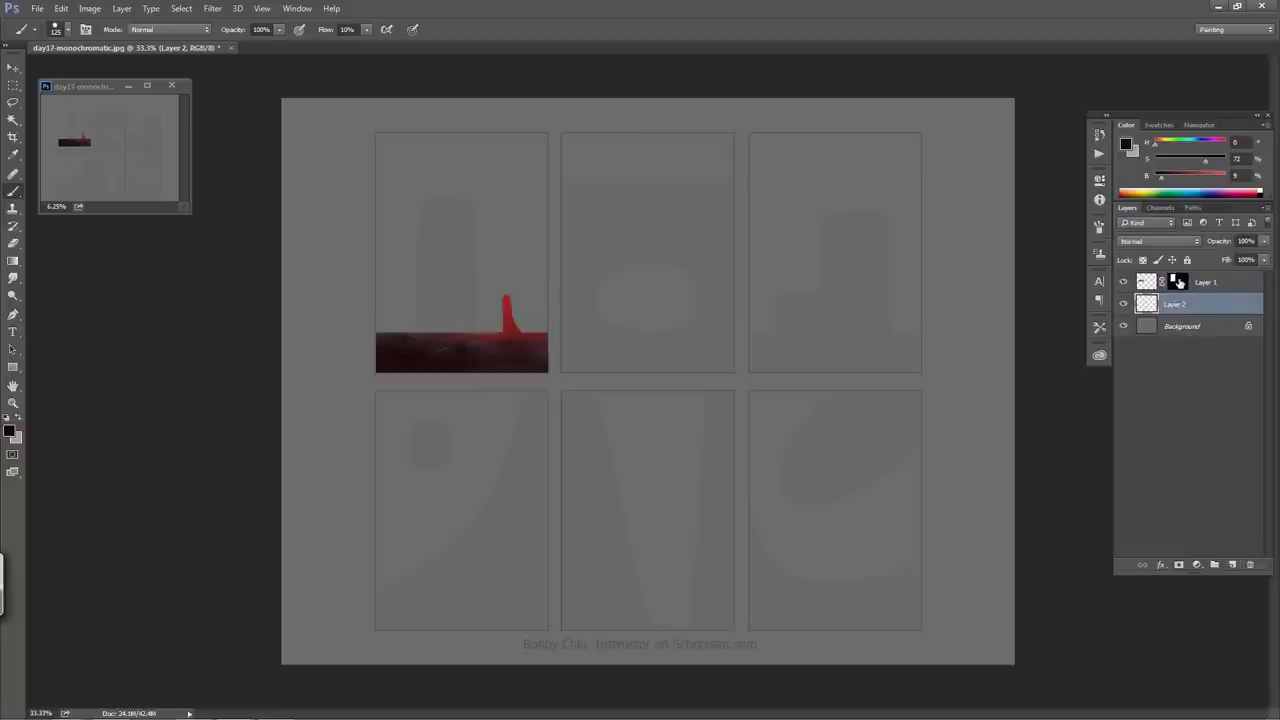
{"action": "left_click", "coordinate": [1179, 283], "text": "ctrl"}
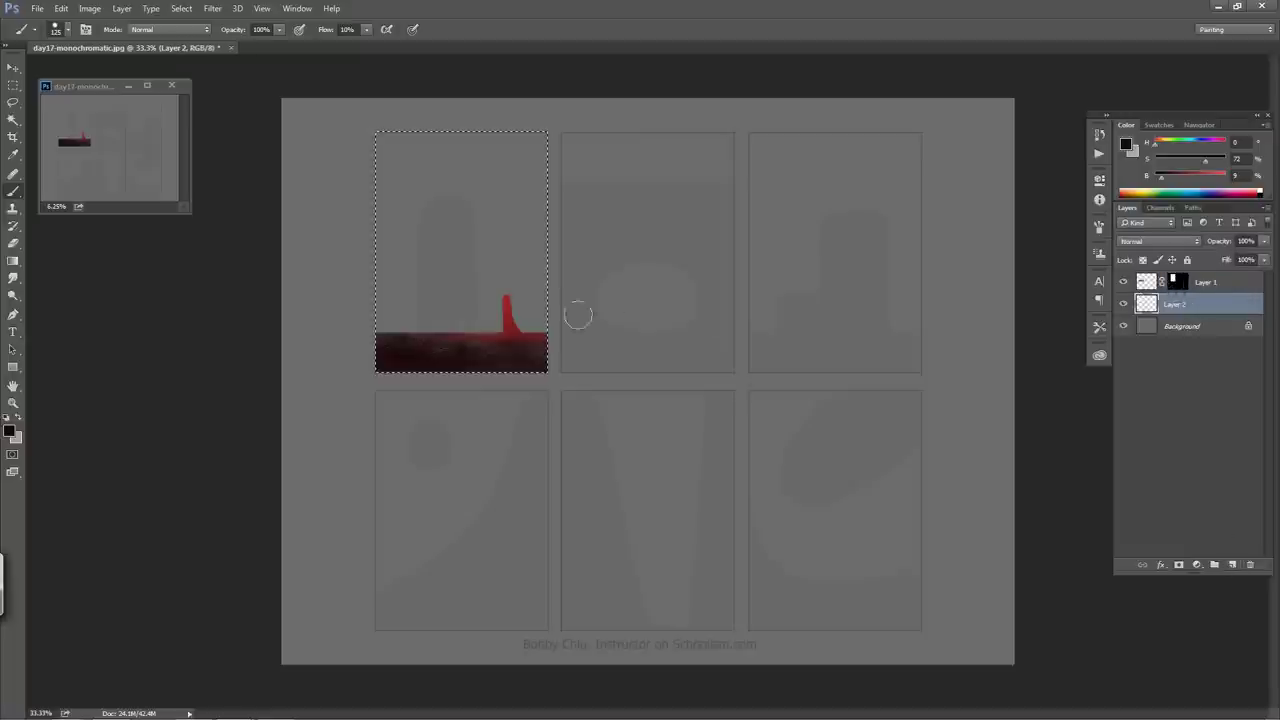
- Apply a muted red gradient (31% saturation, 49% brightness) to the first thumbnail's sky on Layer 2, fading upward from the horizon
{"action": "key", "text": "g"}
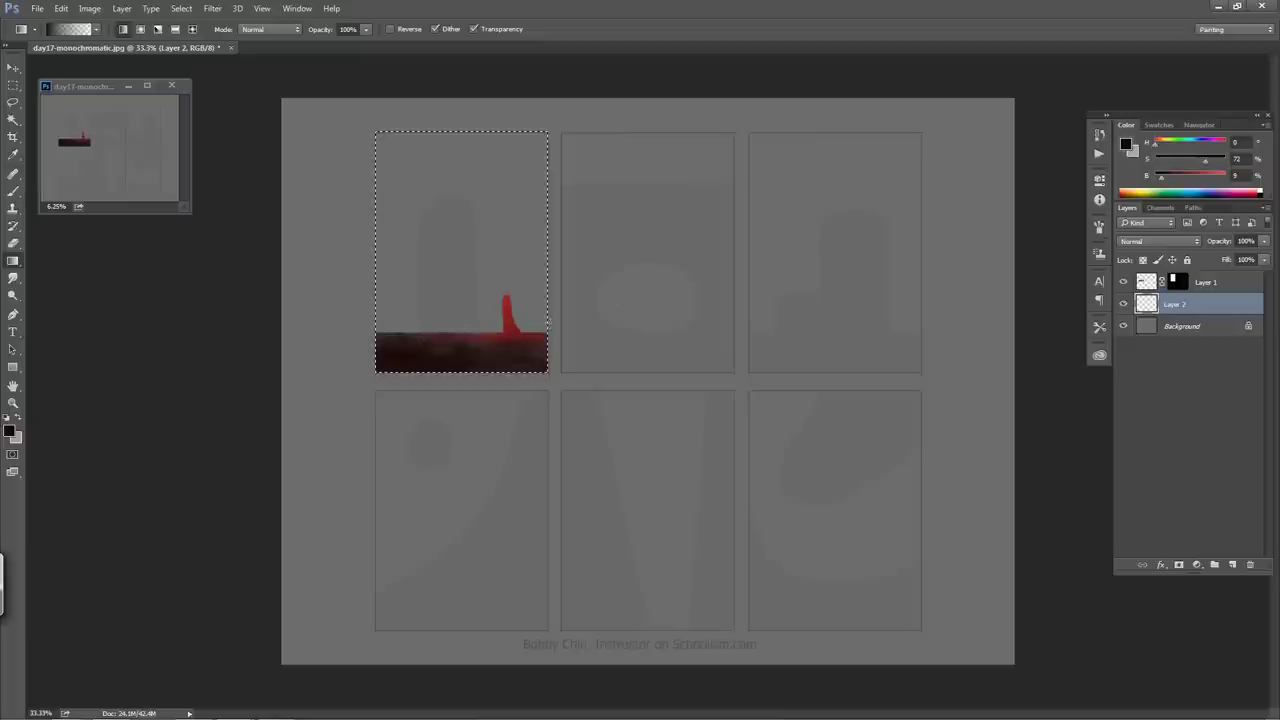
{"action": "left_click", "coordinate": [540, 306], "text": "alt"}
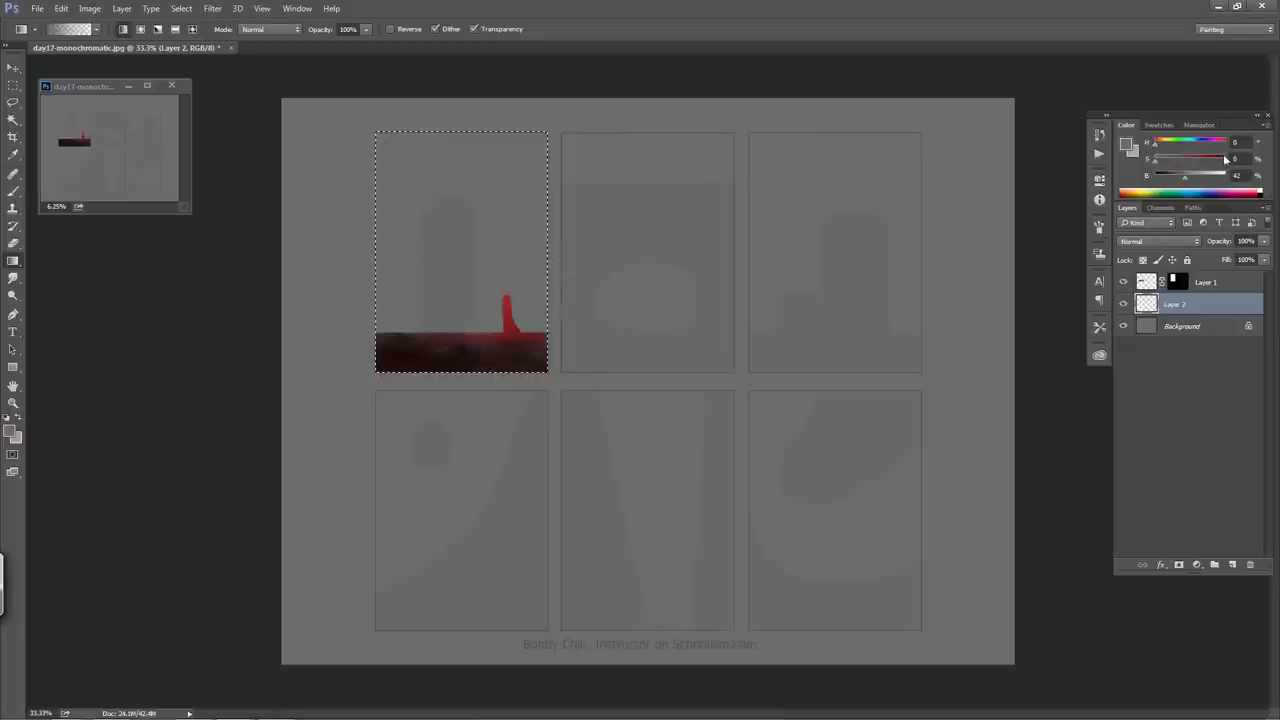
{"action": "mouse_move", "coordinate": [1175, 163]}
{"action": "left_mouse_down"}
{"action": "mouse_move", "coordinate": [1205, 184]}
{"action": "mouse_move", "coordinate": [1189, 181]}
{"action": "left_mouse_up"}
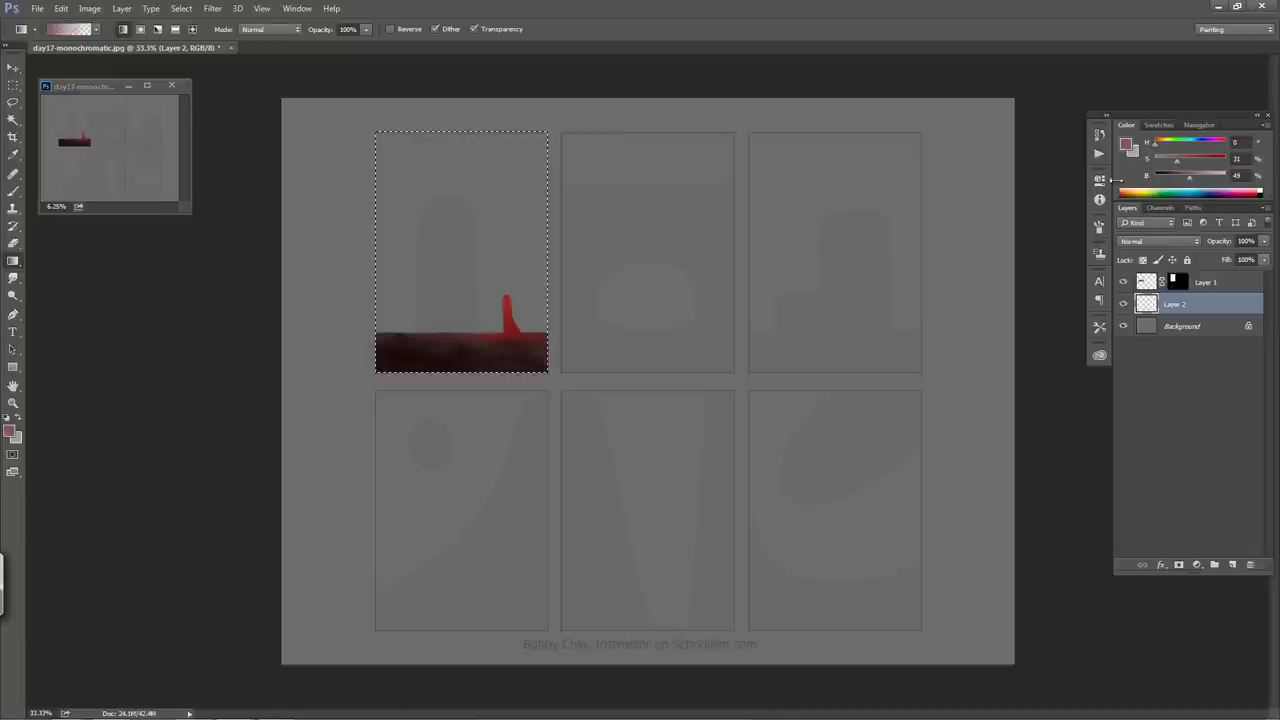
{"action": "left_click_drag", "start_coordinate": [484, 336], "coordinate": [484, 208]}
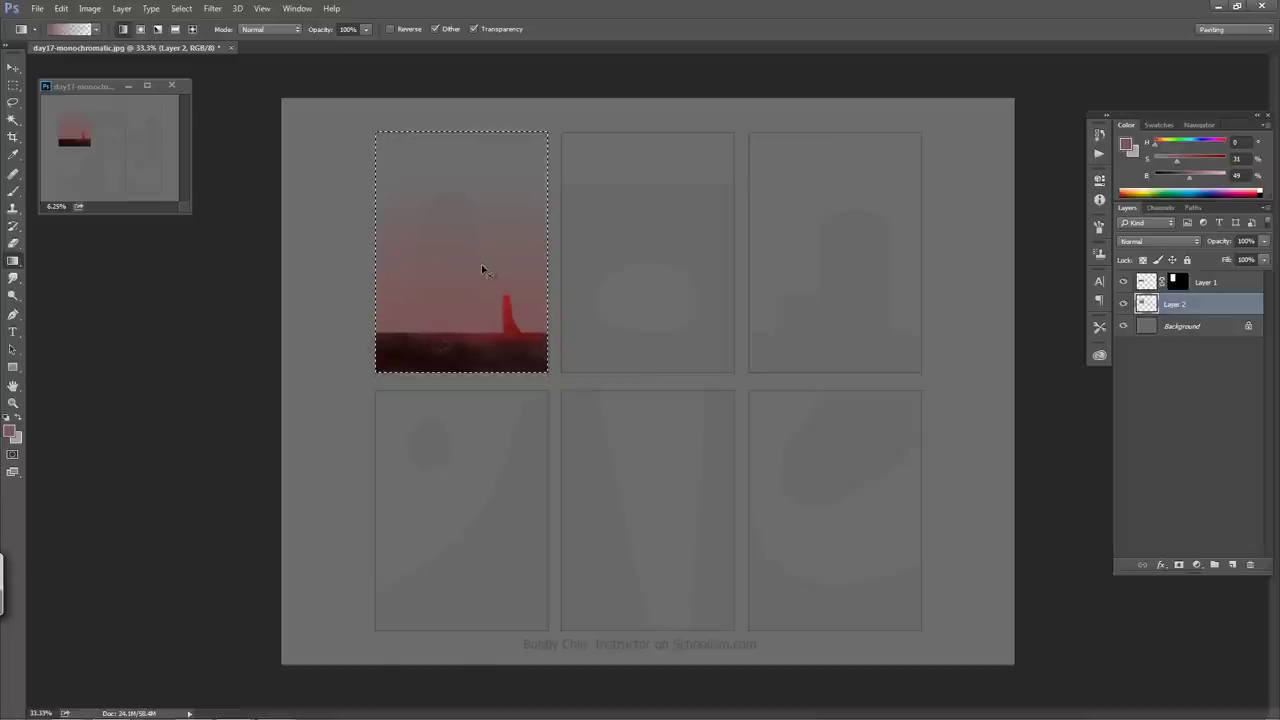
{"action": "key", "text": "ctrl+z"}
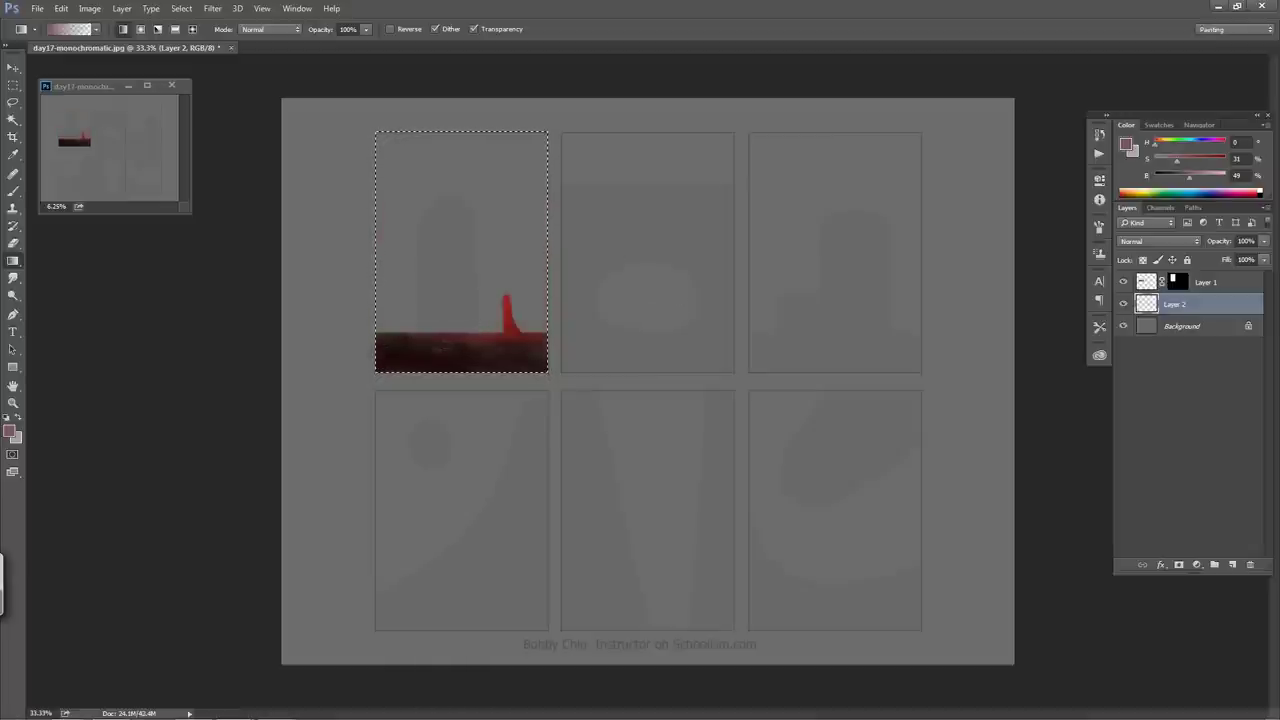
{"action": "key", "text": "ctrl+z"}
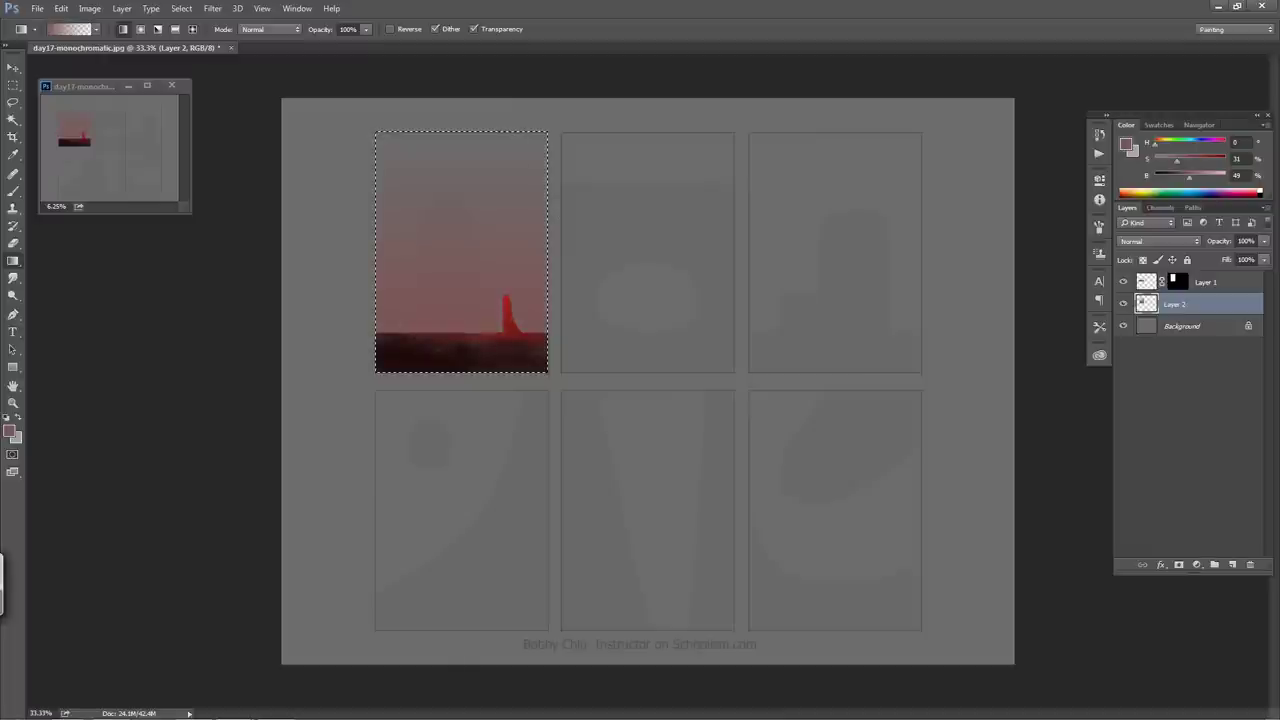
- Add a lighter red gradient at 61% brightness over the sky near the horizon of the first thumbnail
{"action": "left_click", "coordinate": [1198, 179]}
{"action": "left_click_drag", "start_coordinate": [1199, 181], "coordinate": [1200, 180]}
{"action": "left_click_drag", "start_coordinate": [487, 266], "coordinate": [489, 332]}
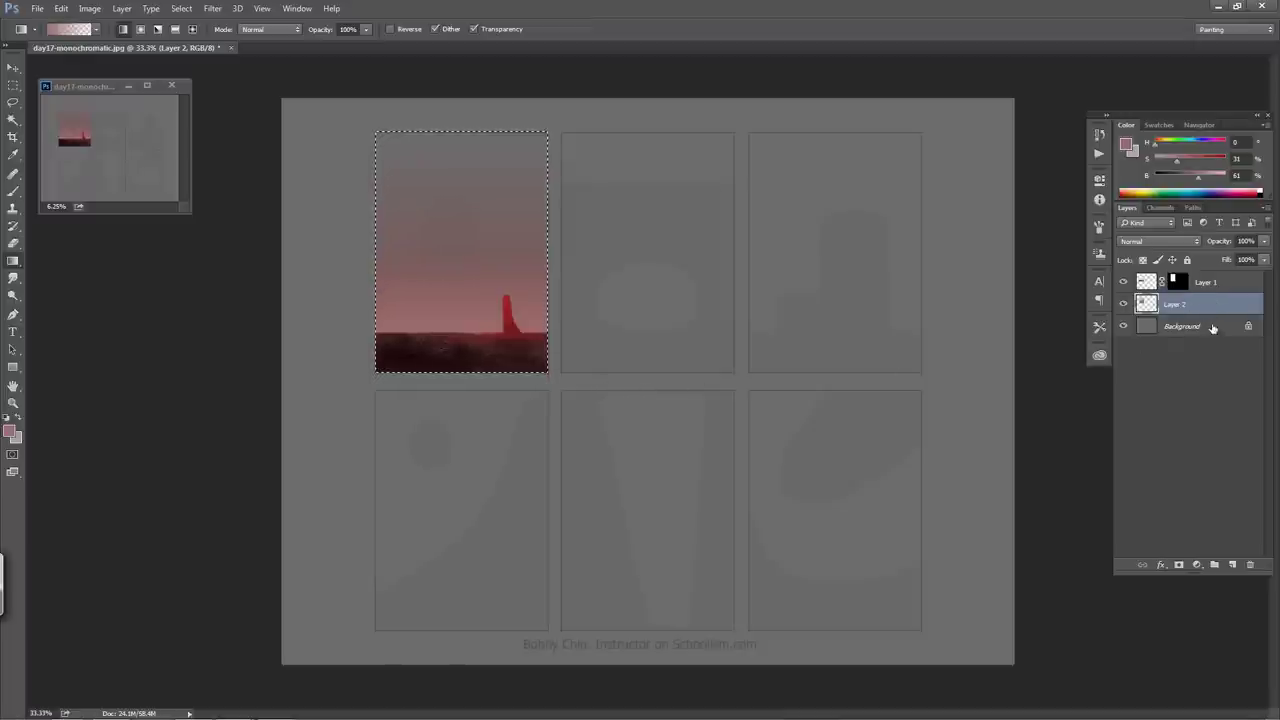
- Erase the red figure above the horizon on Layer 1 and return to the Brush tool
{"action": "left_click", "coordinate": [1146, 284]}
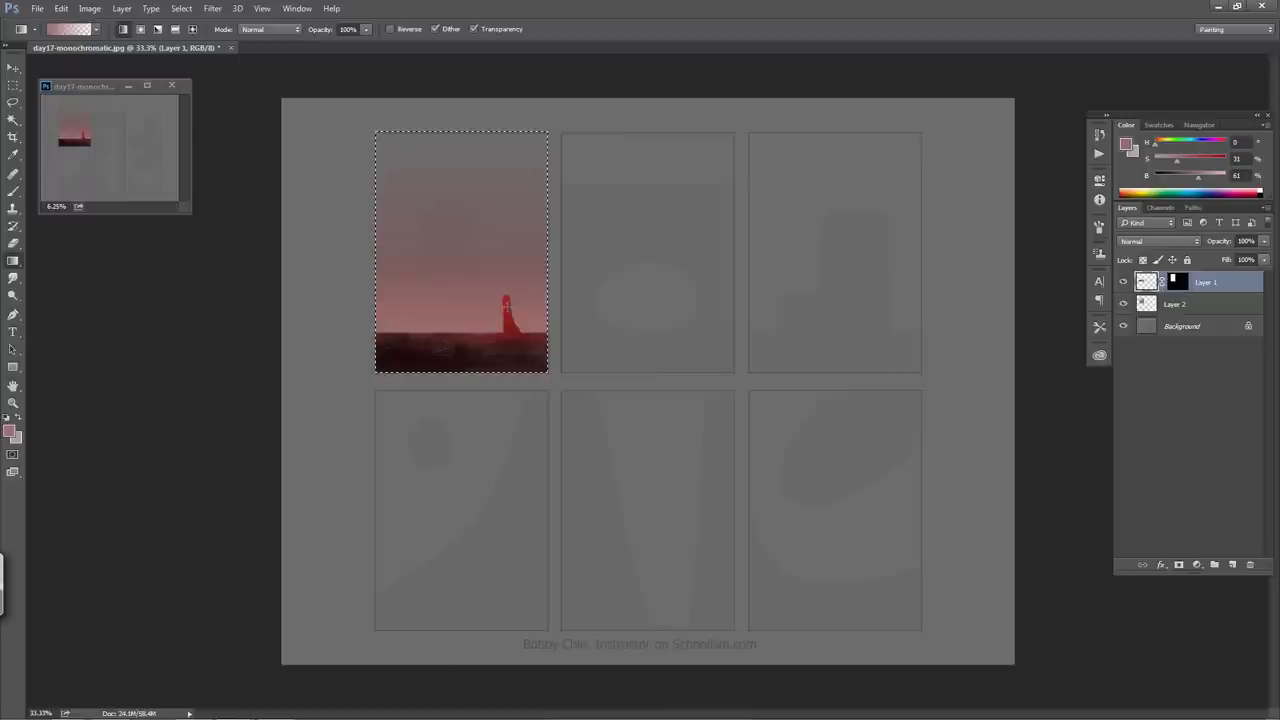
{"action": "key", "text": "e"}
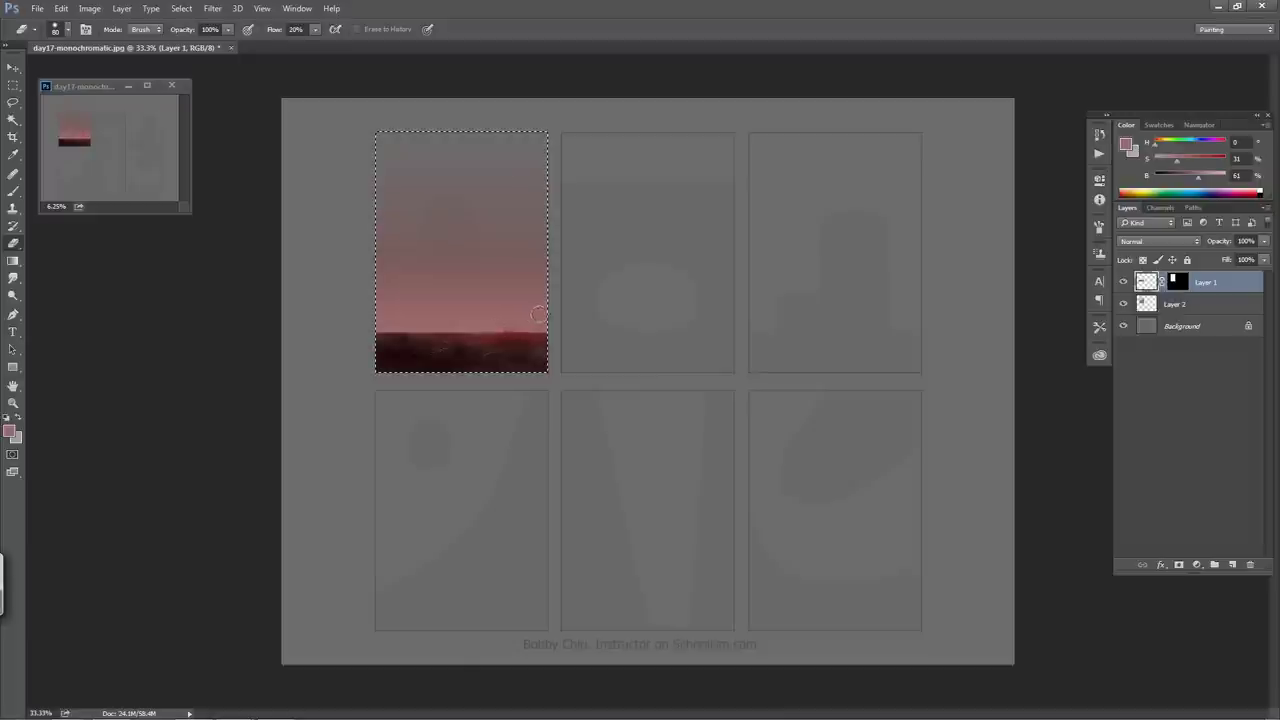
{"action": "key", "text": "b"}
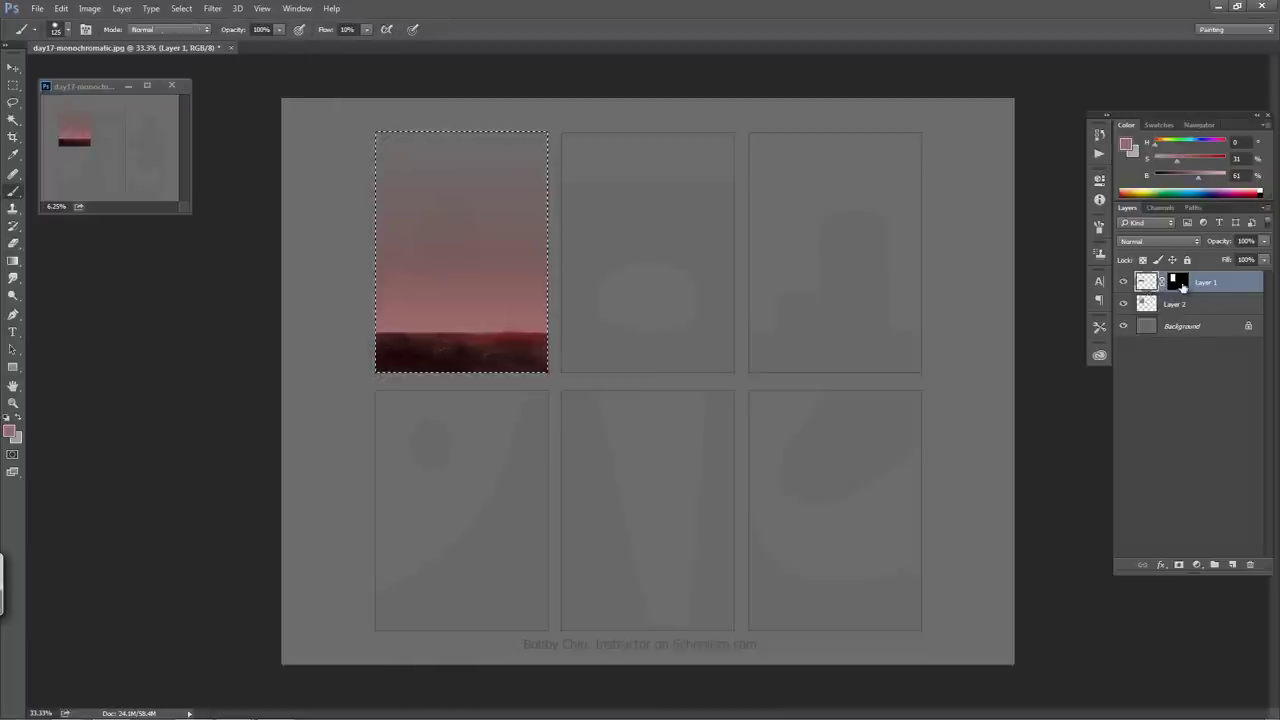
- Apply Hue/Saturation to Layer 2's sky gradient, raising saturation to +61 and strongly lowering the lightness
{"action": "left_click", "coordinate": [1188, 306]}
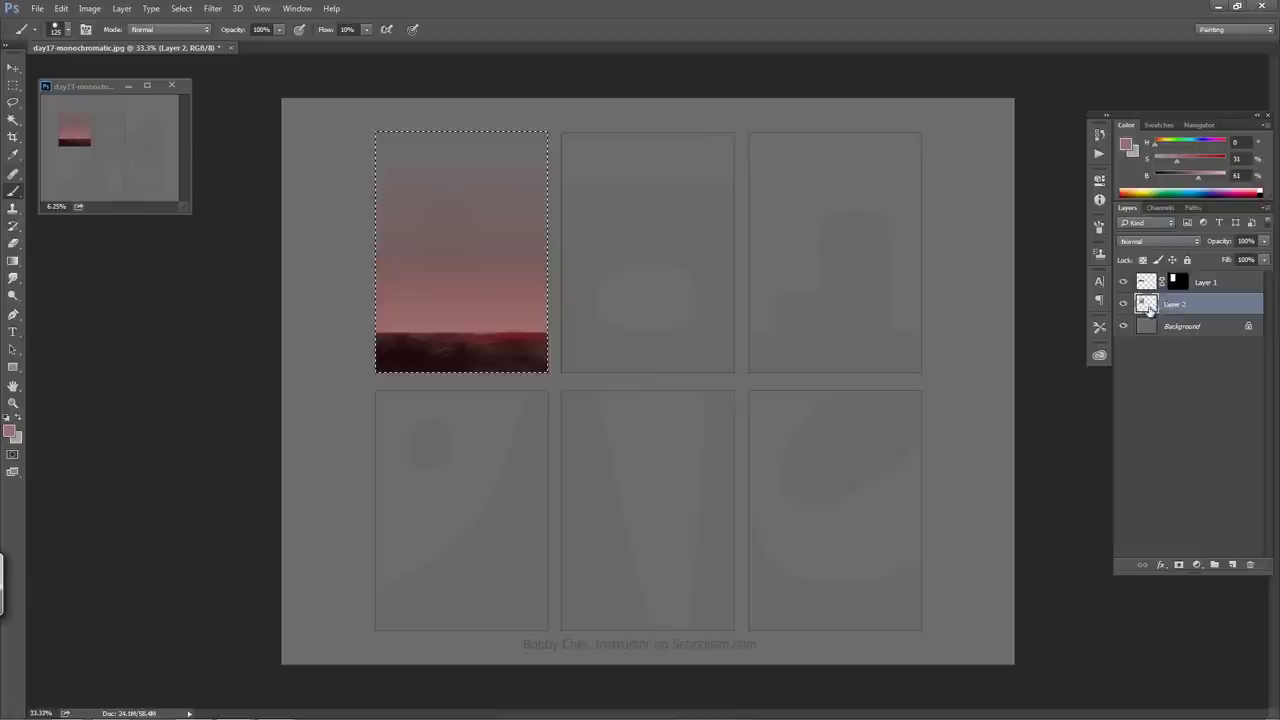
{"action": "key", "text": "ctrl+u"}
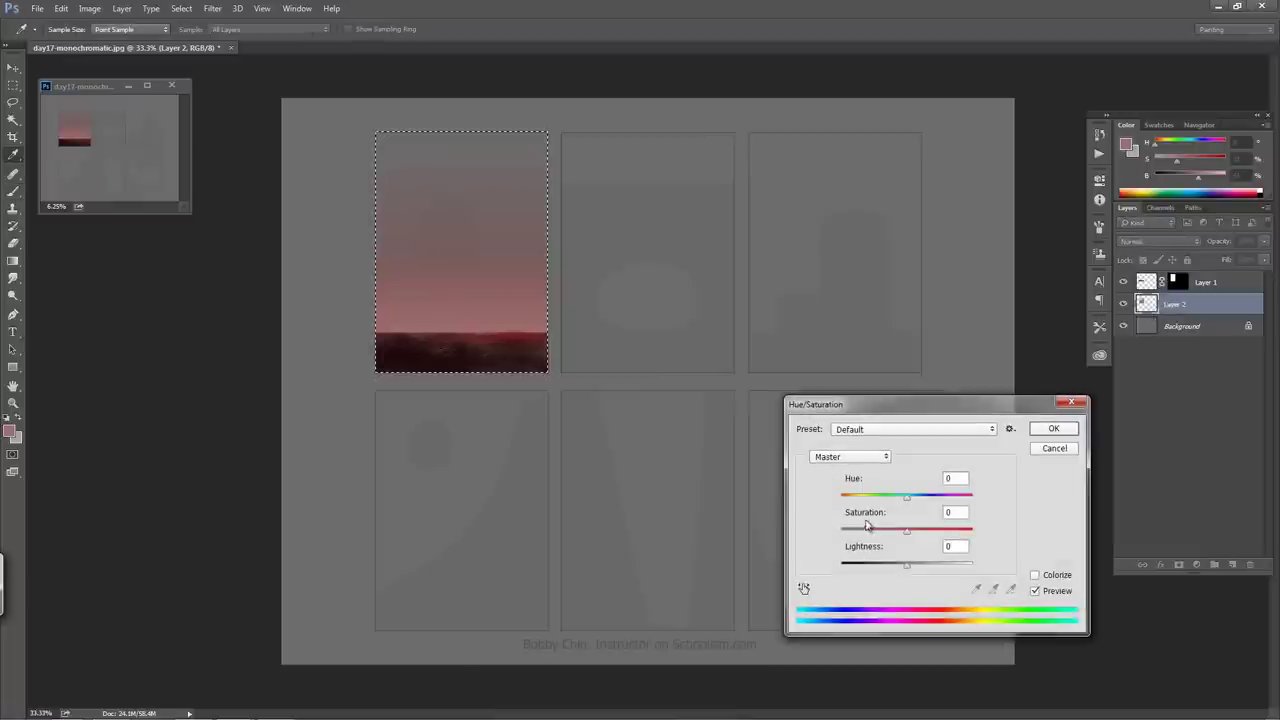
{"action": "left_click_drag", "start_coordinate": [886, 569], "coordinate": [877, 574]}
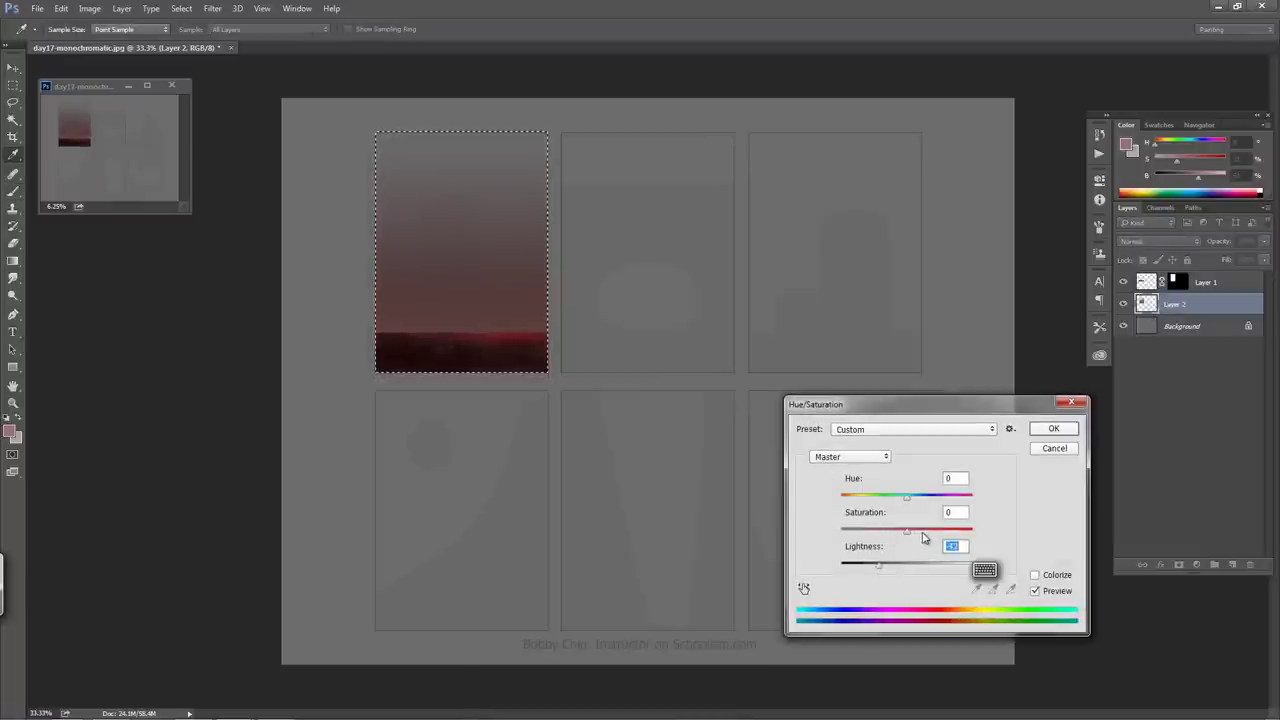
{"action": "left_click_drag", "start_coordinate": [922, 536], "coordinate": [948, 540]}
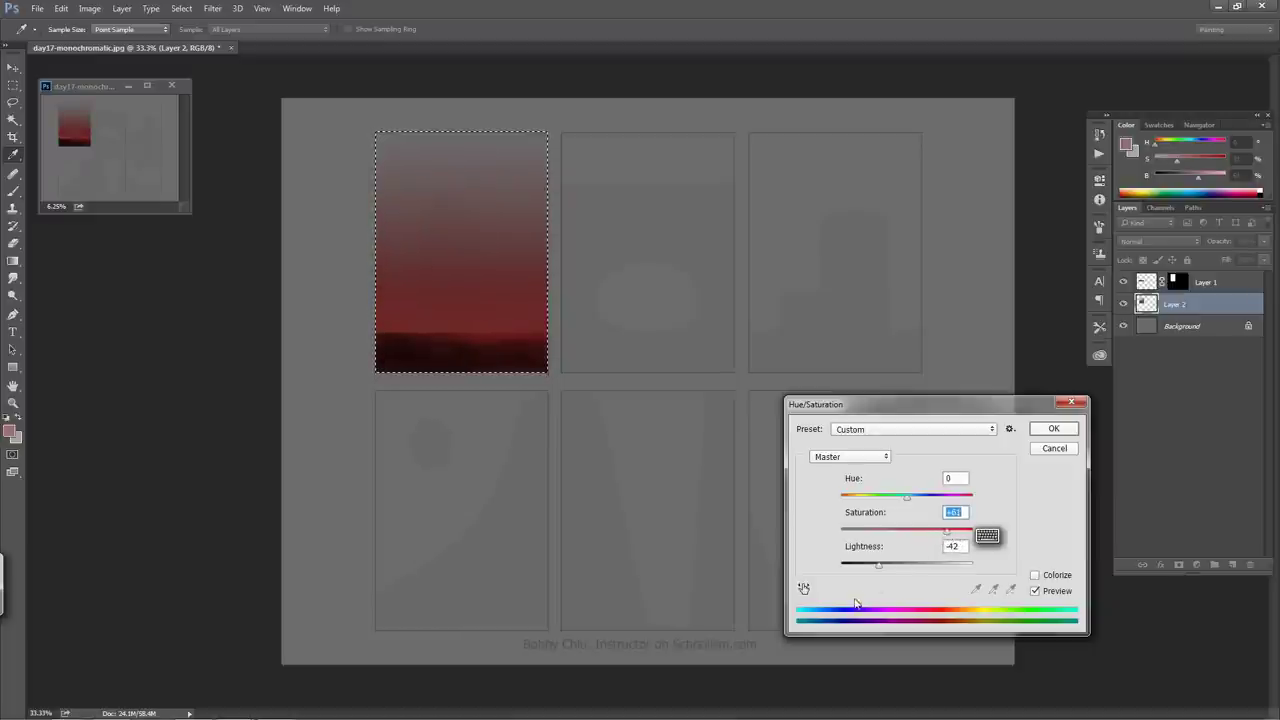
{"action": "left_click_drag", "start_coordinate": [878, 568], "coordinate": [866, 574]}
{"action": "left_click_drag", "start_coordinate": [867, 575], "coordinate": [869, 575]}
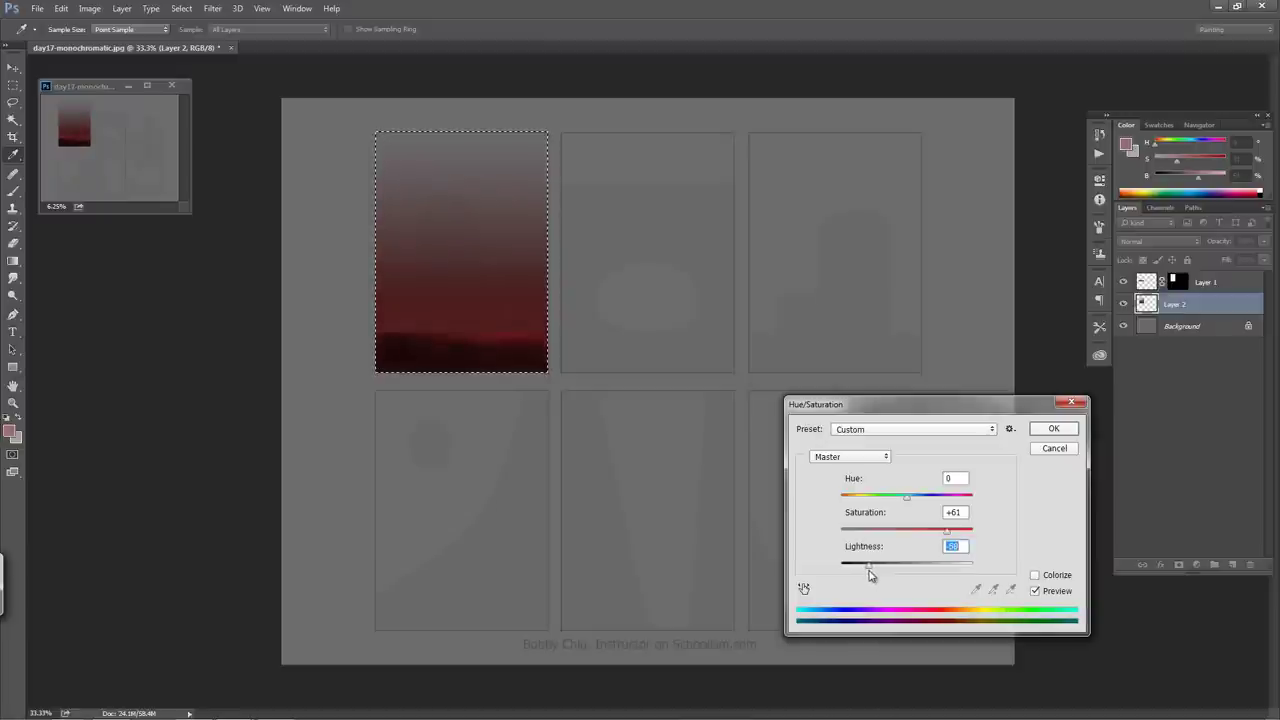
{"action": "left_click", "coordinate": [1053, 428]}
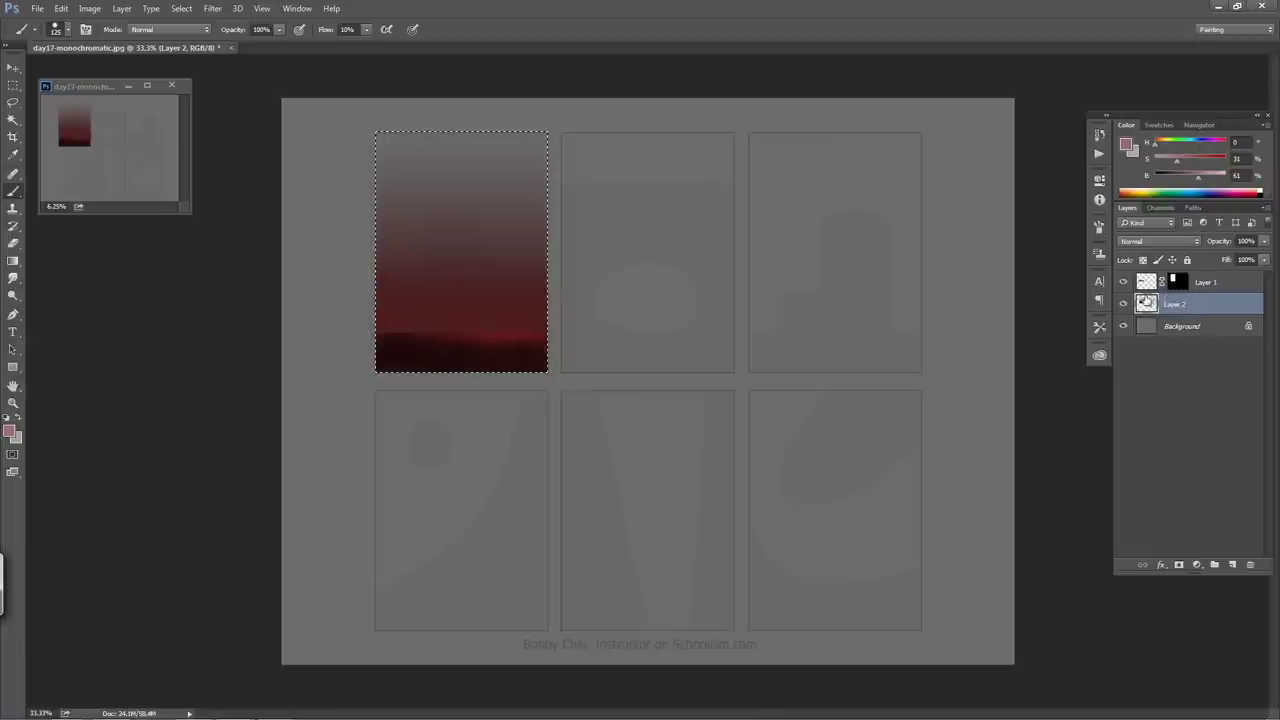
- Check the darkened sky by toggling Layer 2's visibility, and add a new empty layer above Layer 1
{"action": "left_click", "coordinate": [1124, 304]}
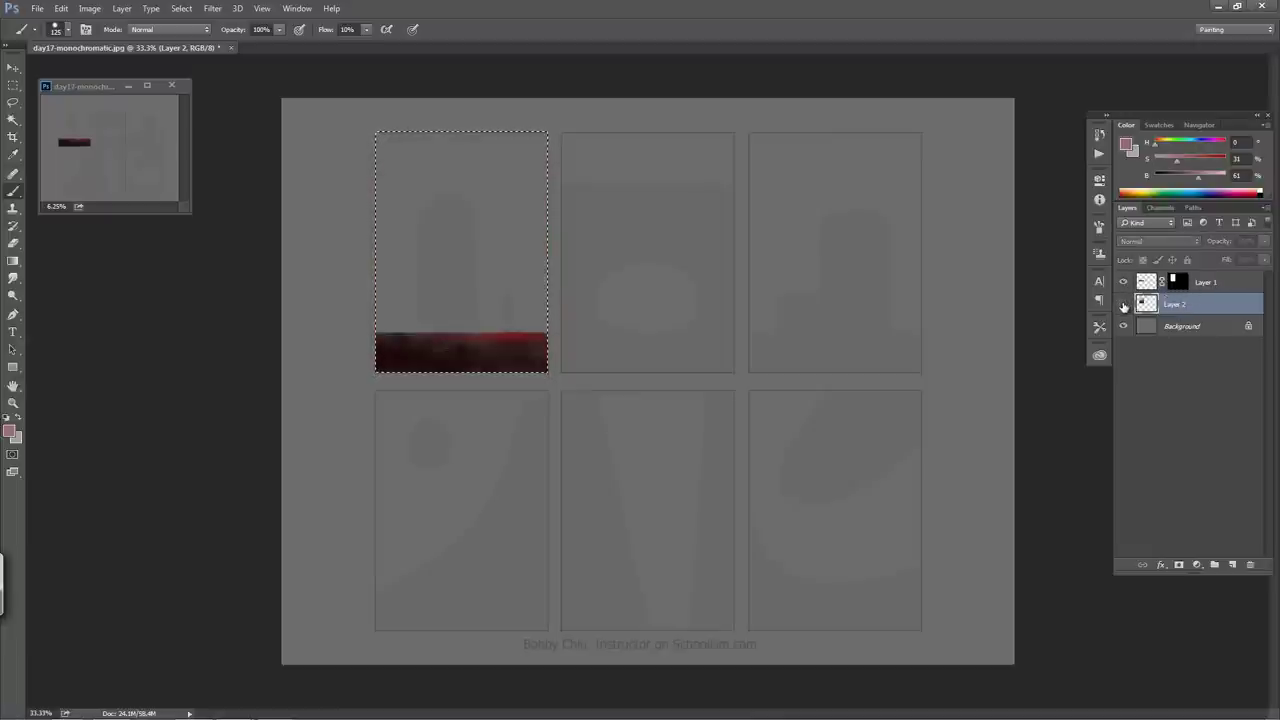
{"action": "left_click", "coordinate": [1124, 304]}
{"action": "left_click", "coordinate": [1148, 283]}
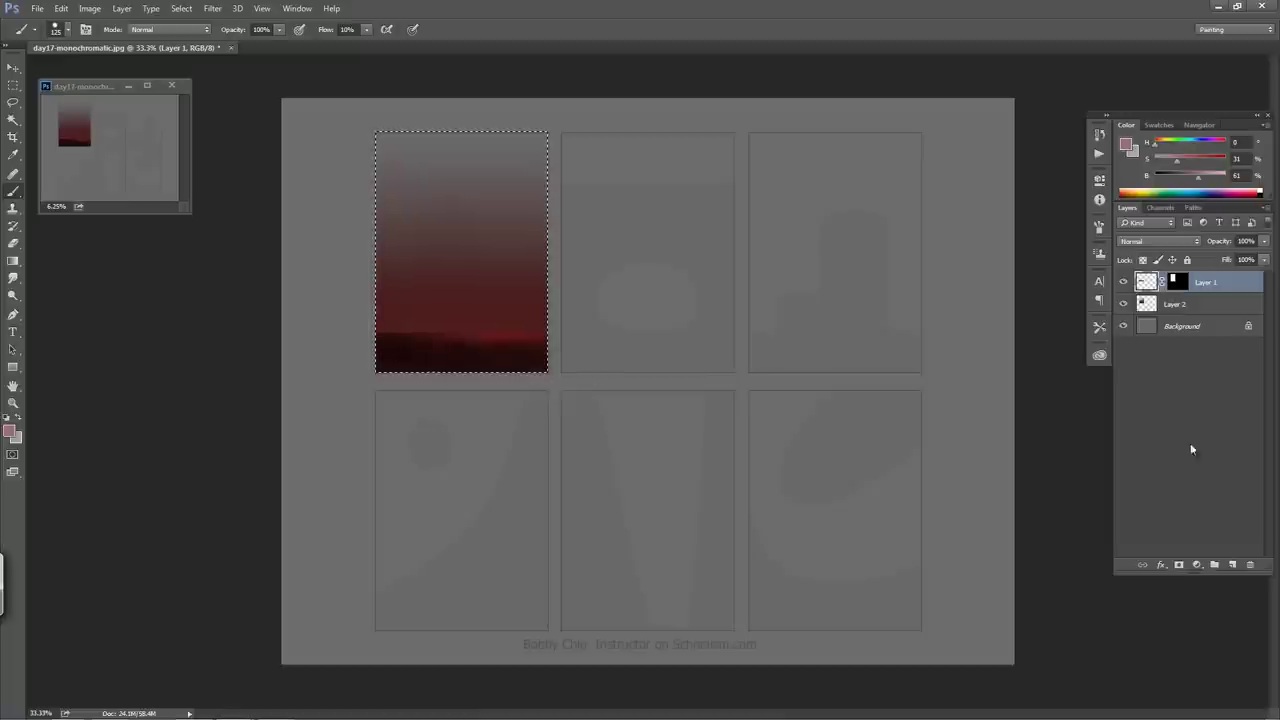
{"action": "left_click", "coordinate": [1232, 565]}
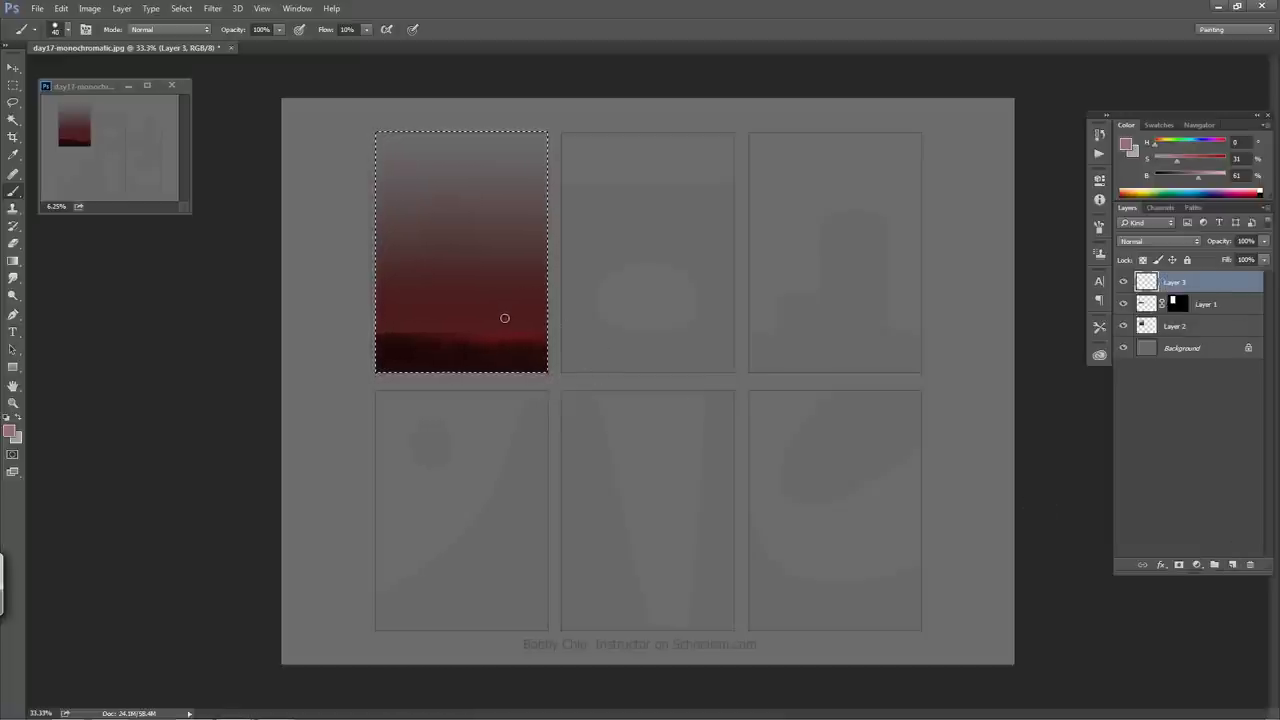
- Sample a very dark red (69% saturation, 15% brightness) from the first thumbnail's ground for painting on Layer 3 at 30% brush flow
{"action": "left_click", "coordinate": [516, 339], "text": "alt"}
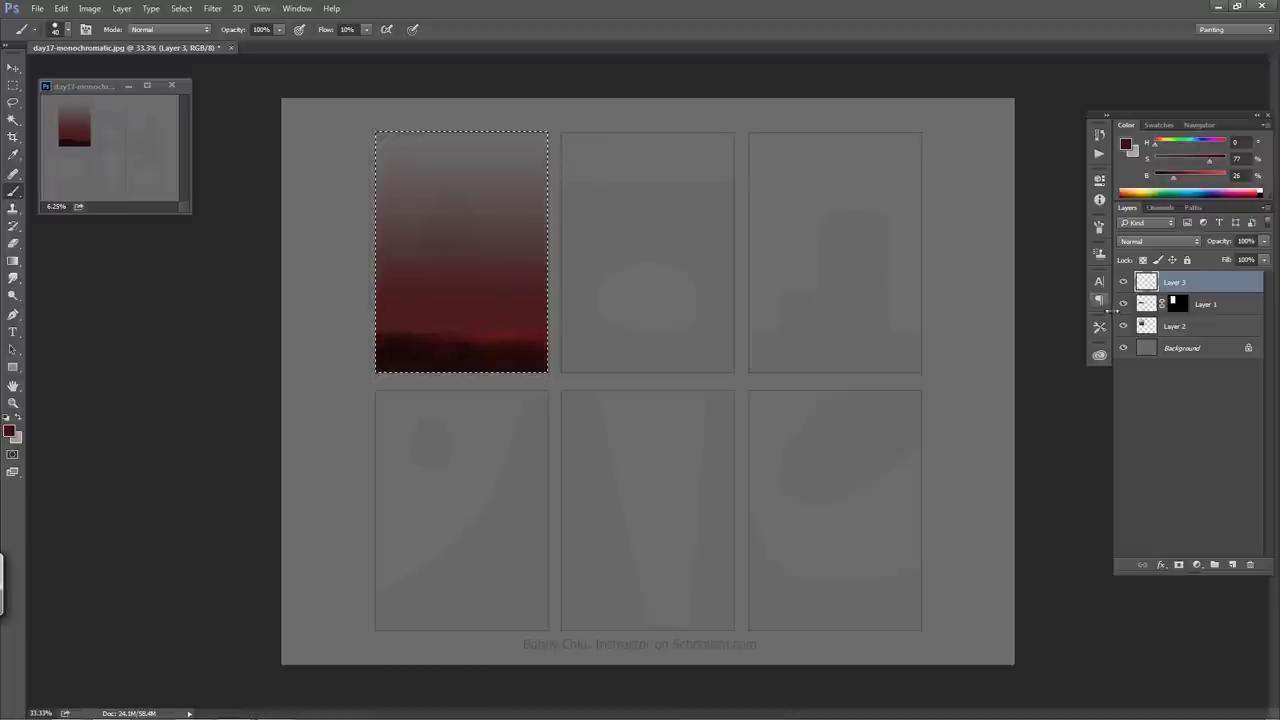
{"action": "left_click", "coordinate": [1123, 326]}
{"action": "left_click", "coordinate": [1123, 326]}
{"action": "left_click_drag", "start_coordinate": [504, 308], "coordinate": [525, 334]}
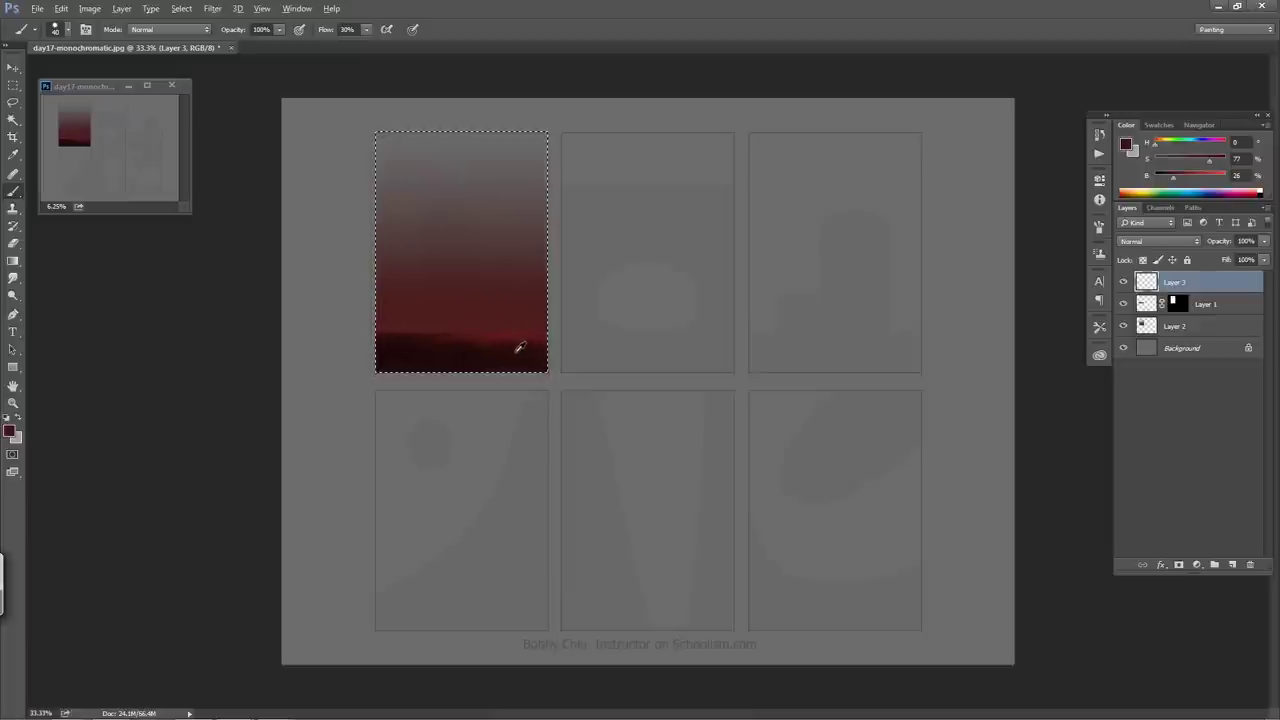
{"action": "left_click", "coordinate": [519, 347], "text": "alt"}
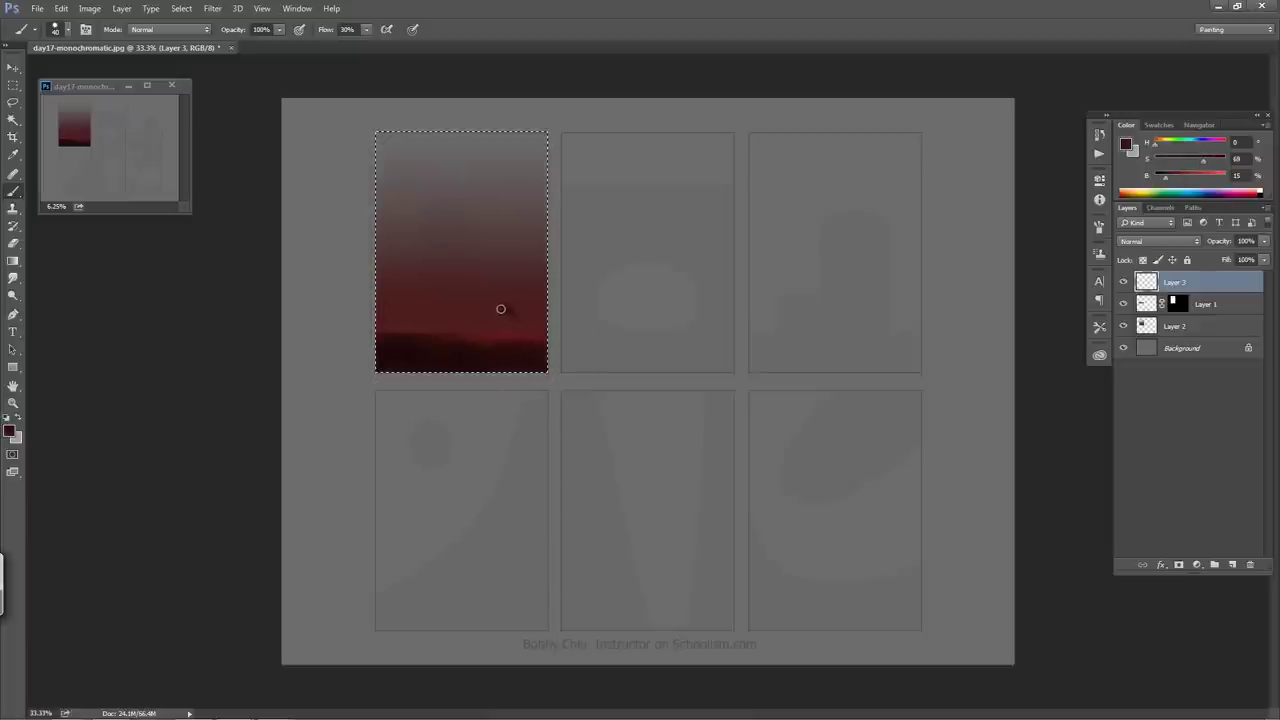
{"action": "left_click", "coordinate": [494, 316], "text": "alt"}
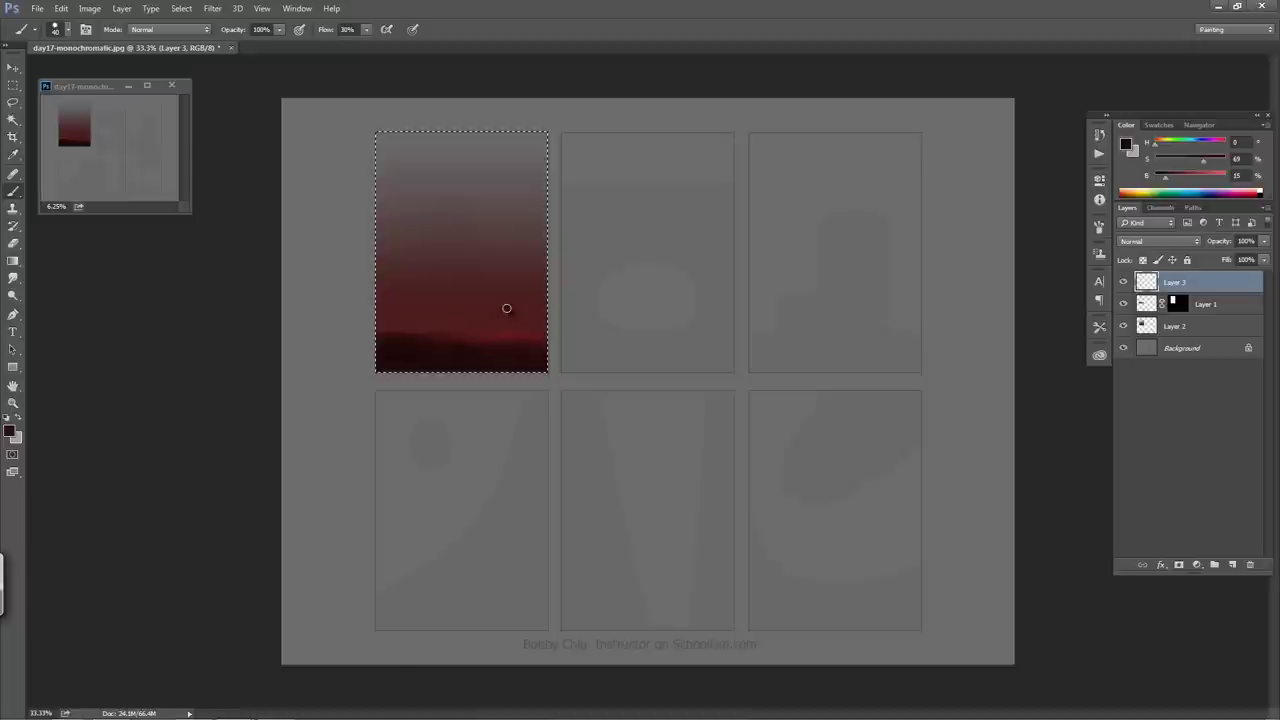
- Choose the 60 px brush preset, reduce it to 35 px and paint a small dark figure's body just above the horizon
{"action": "left_click", "coordinate": [66, 29]}
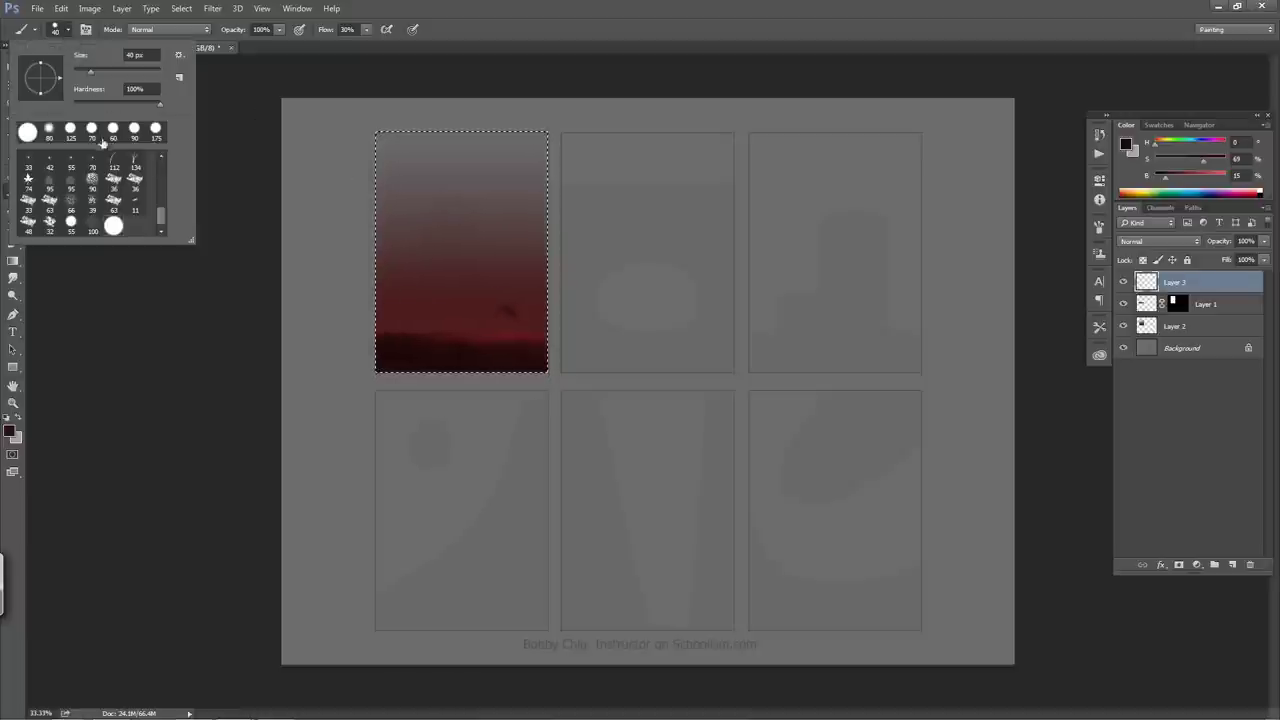
{"action": "left_click", "coordinate": [114, 130]}
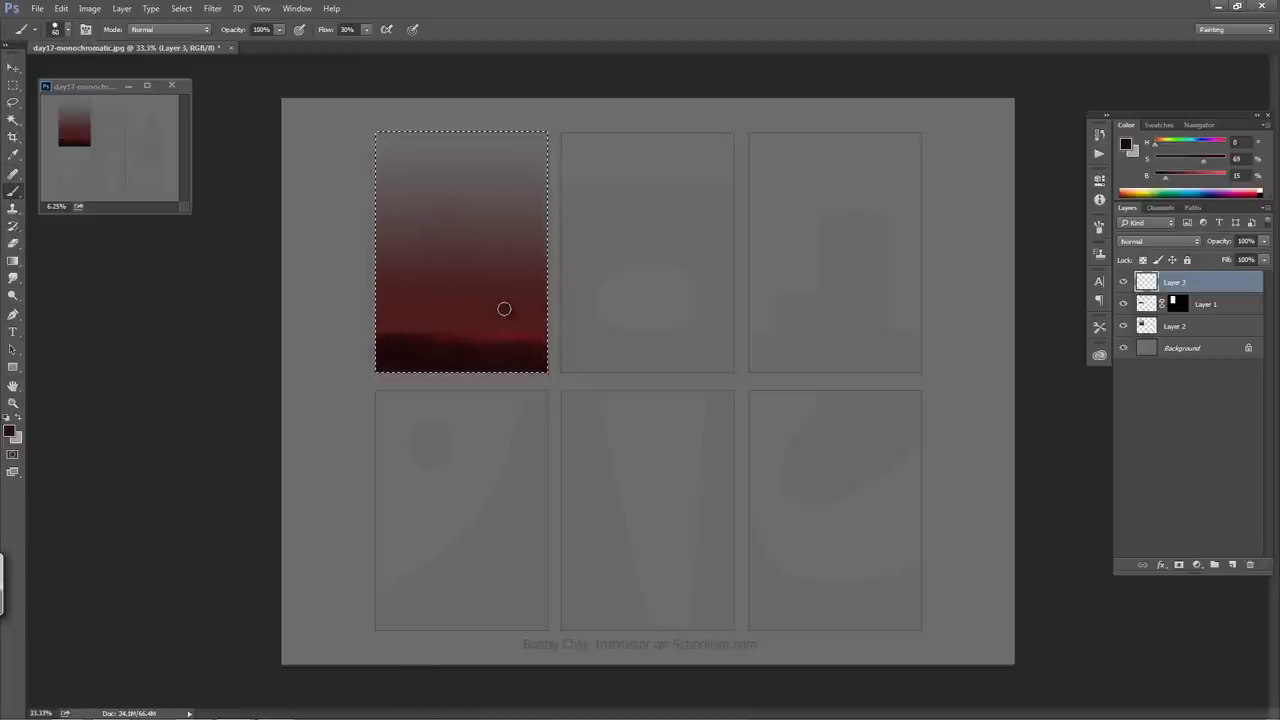
{"action": "key", "text": "bracketleft"}
{"action": "key", "text": "bracketleft"}
{"action": "key", "text": "bracketleft"}
{"action": "left_click_drag", "start_coordinate": [510, 311], "coordinate": [521, 319]}
- Lasso a thin strip from the small figure to the thumbnail's right edge, paint it dark red and refine the figure's silhouette
{"action": "key", "text": "l"}
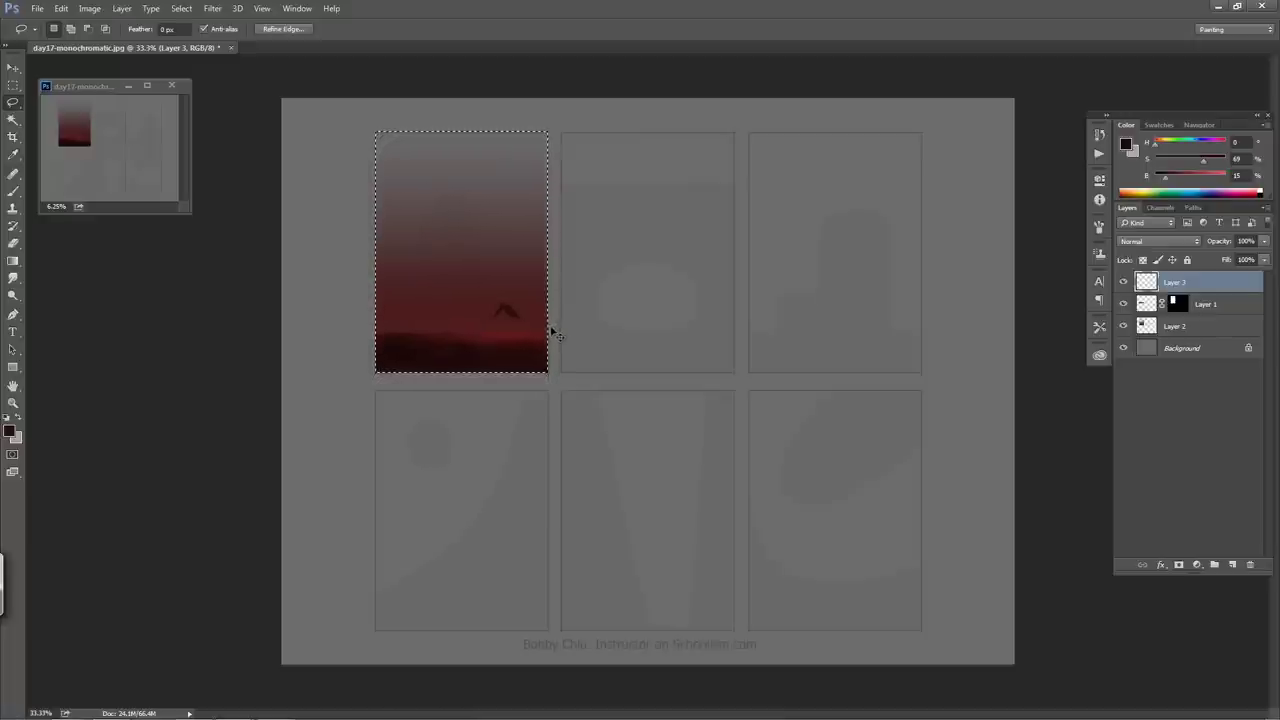
{"action": "key", "text": "ctrl+d"}
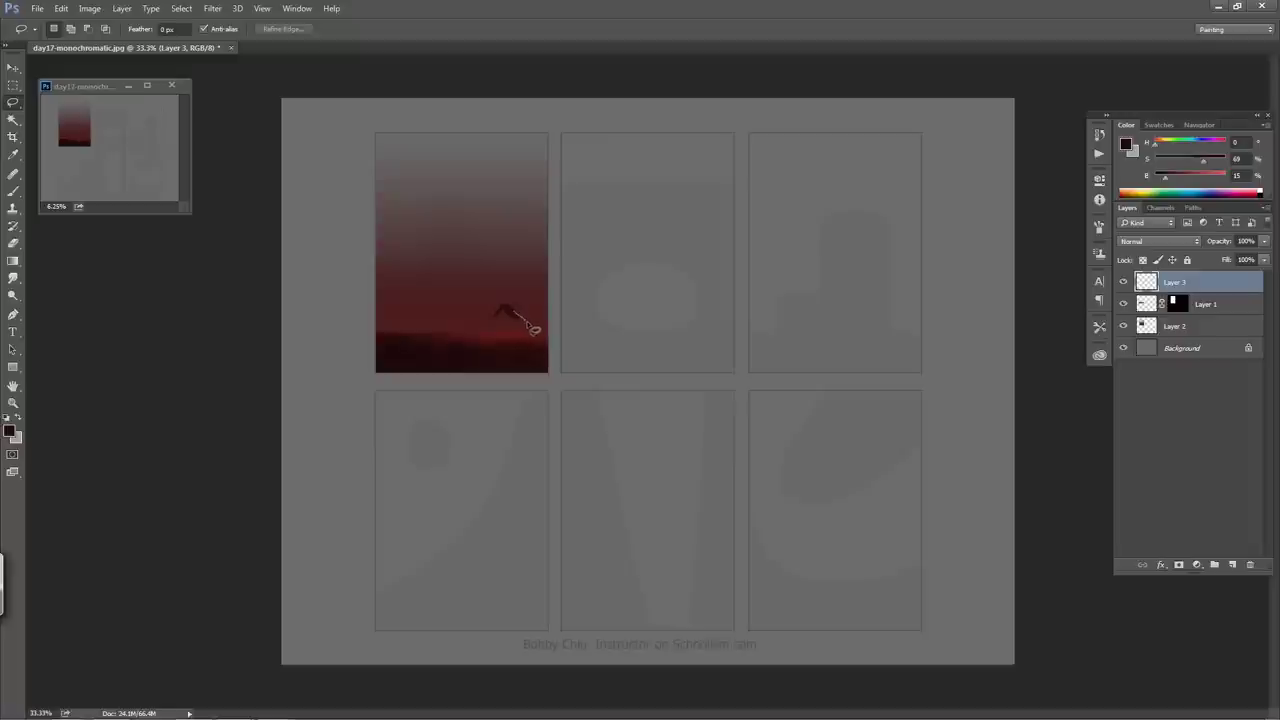
{"action": "mouse_move", "coordinate": [531, 327]}
{"action": "left_mouse_down"}
{"action": "mouse_move", "coordinate": [556, 326]}
{"action": "mouse_move", "coordinate": [530, 330]}
{"action": "mouse_move", "coordinate": [510, 314]}
{"action": "left_mouse_up"}
{"action": "key", "text": "b"}
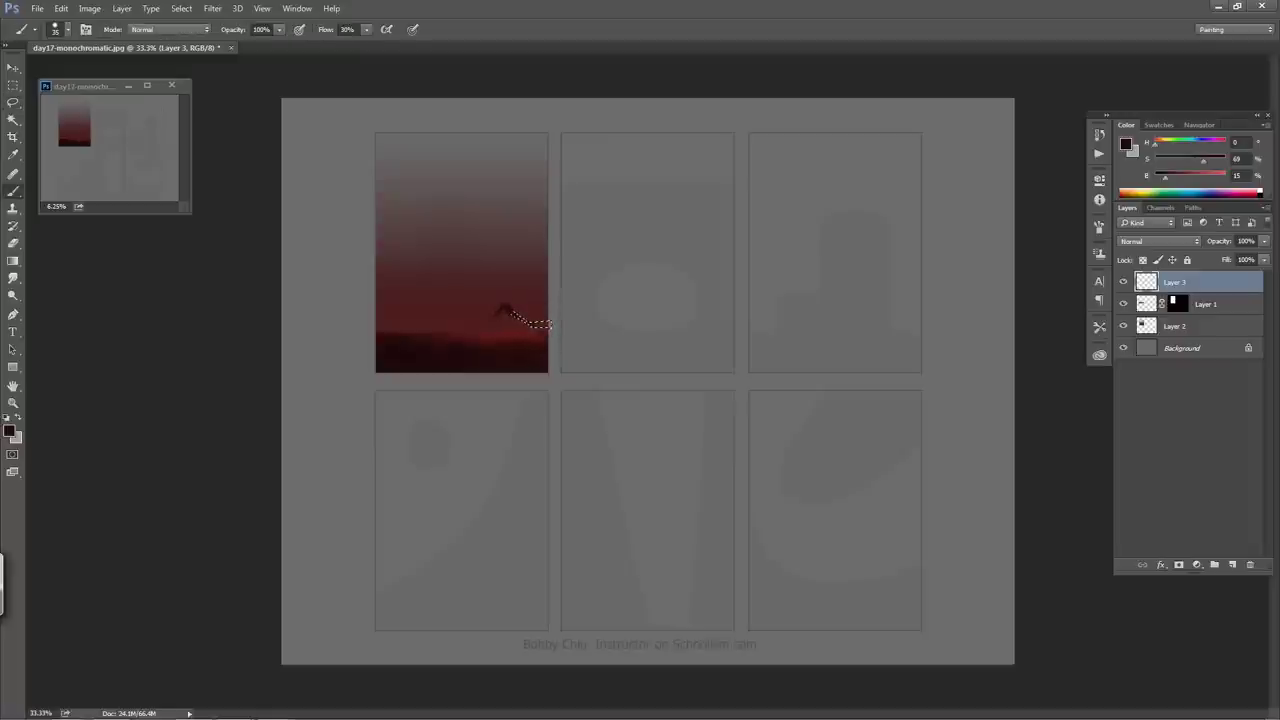
{"action": "mouse_move", "coordinate": [530, 321]}
{"action": "left_mouse_down"}
{"action": "mouse_move", "coordinate": [548, 325]}
{"action": "mouse_move", "coordinate": [497, 315]}
{"action": "mouse_move", "coordinate": [528, 317]}
{"action": "mouse_move", "coordinate": [506, 312]}
{"action": "mouse_move", "coordinate": [514, 323]}
{"action": "mouse_move", "coordinate": [503, 323]}
{"action": "mouse_move", "coordinate": [521, 305]}
{"action": "mouse_move", "coordinate": [501, 325]}
{"action": "mouse_move", "coordinate": [516, 320]}
{"action": "left_mouse_up"}
{"action": "key", "text": "ctrl+d"}
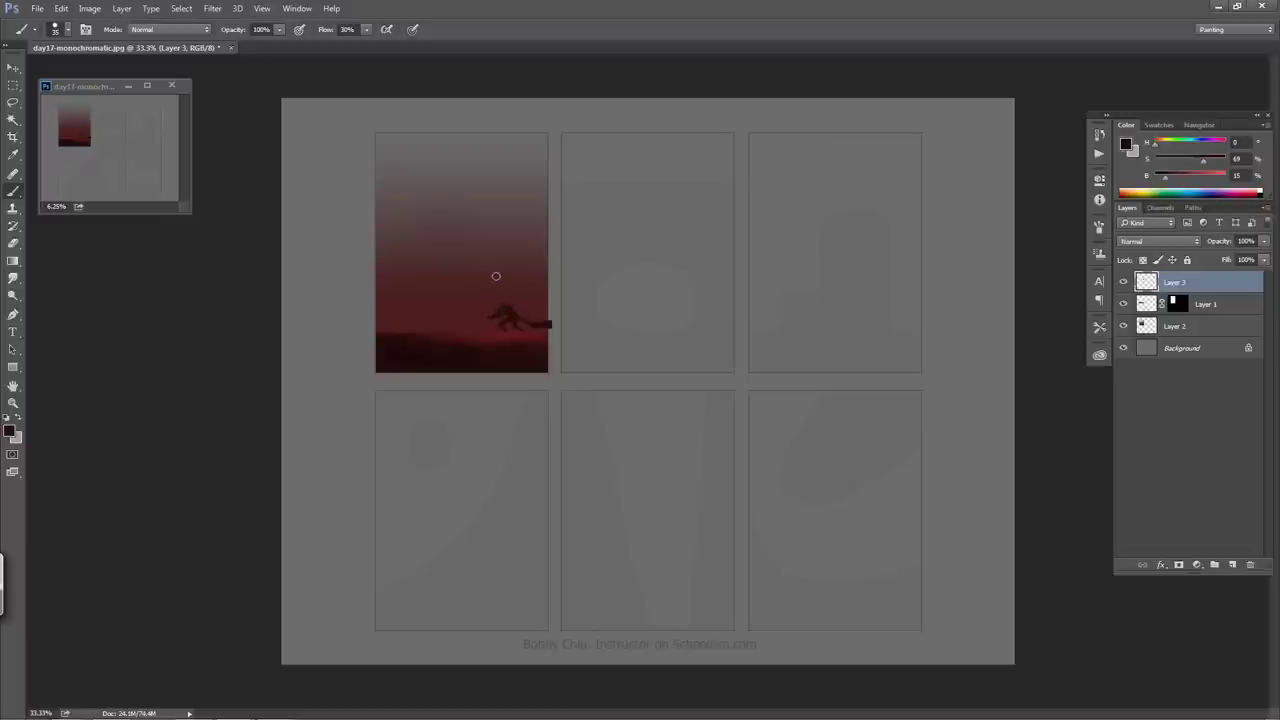
{"action": "key", "text": "e"}
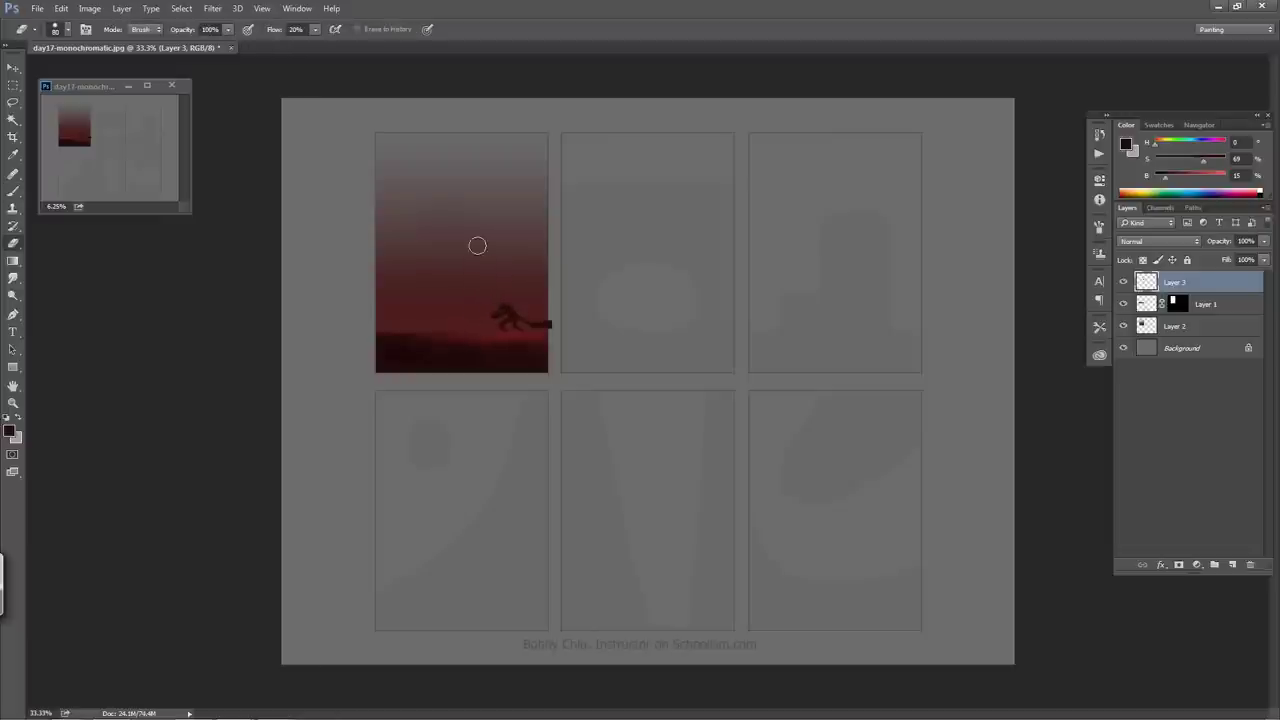
- Paint a large dark silhouette with raised arms and bent legs beside the small figure on Layer 3
{"action": "key", "text": "b"}
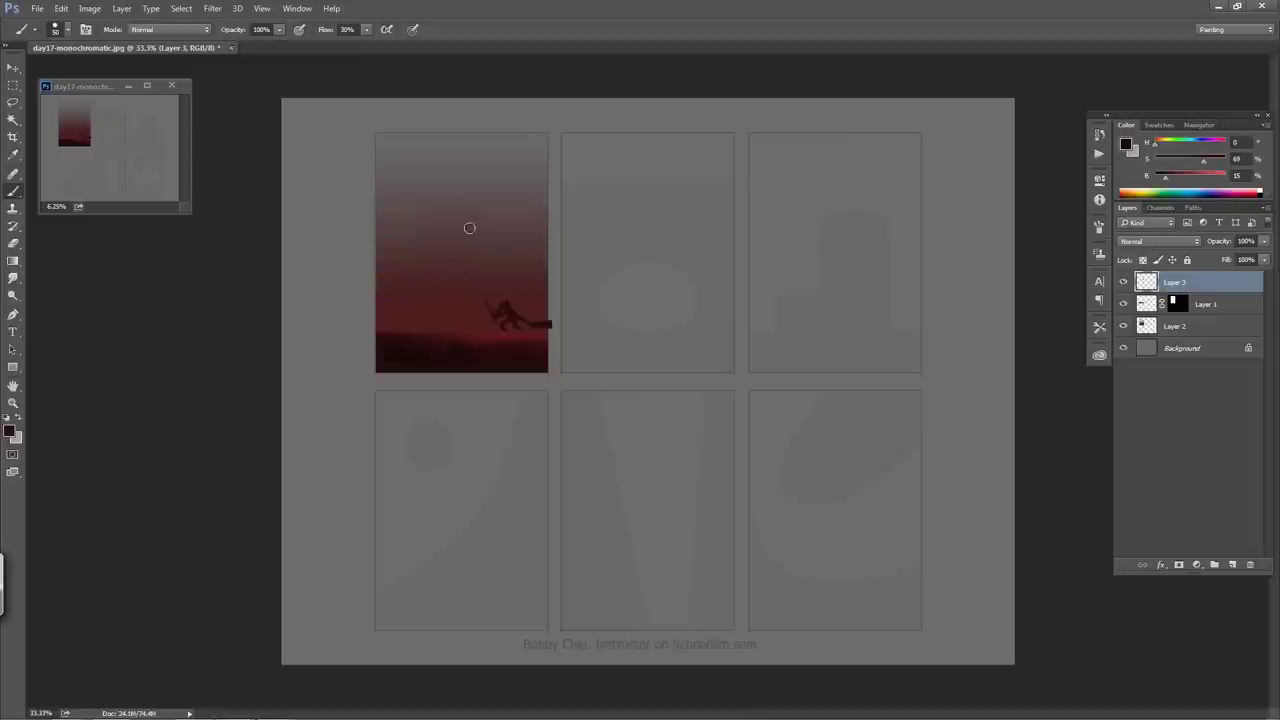
{"action": "mouse_move", "coordinate": [466, 223]}
{"action": "left_mouse_down"}
{"action": "mouse_move", "coordinate": [458, 210]}
{"action": "mouse_move", "coordinate": [472, 235]}
{"action": "left_mouse_up"}
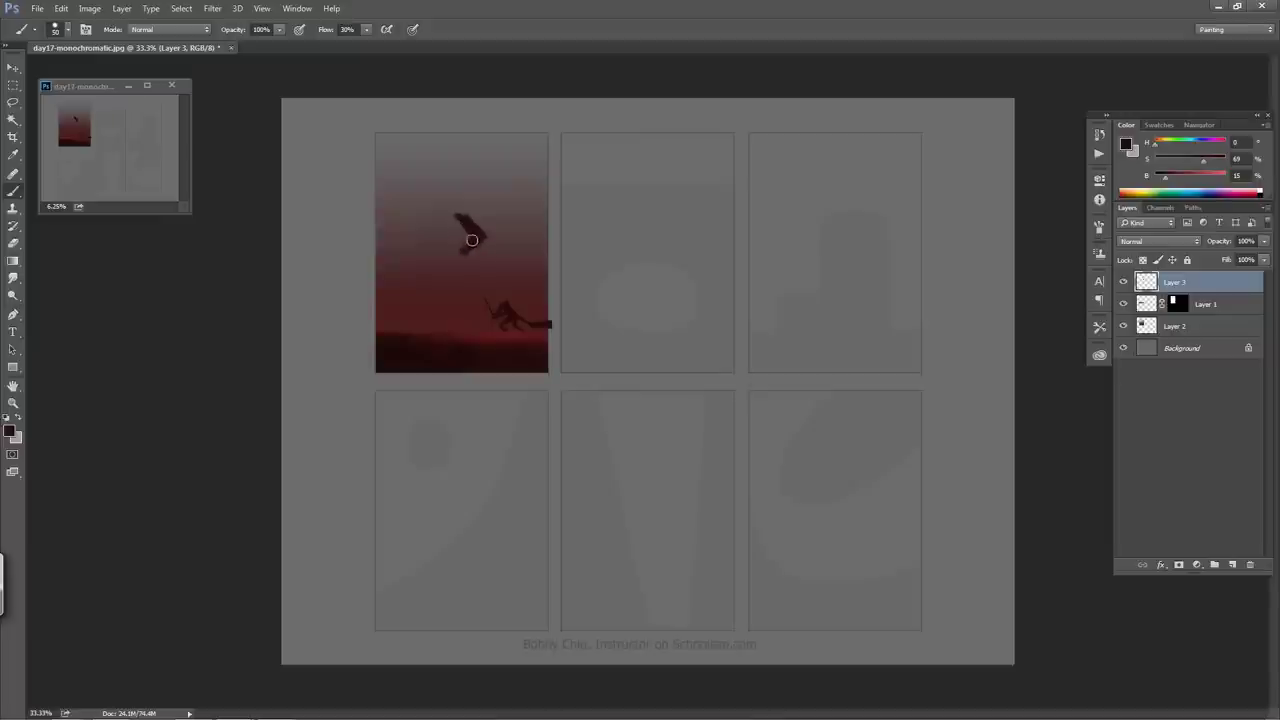
{"action": "mouse_move", "coordinate": [441, 212]}
{"action": "left_mouse_down"}
{"action": "mouse_move", "coordinate": [446, 229]}
{"action": "mouse_move", "coordinate": [458, 216]}
{"action": "mouse_move", "coordinate": [444, 223]}
{"action": "mouse_move", "coordinate": [451, 242]}
{"action": "mouse_move", "coordinate": [443, 211]}
{"action": "mouse_move", "coordinate": [446, 231]}
{"action": "left_mouse_up"}
{"action": "left_click_drag", "start_coordinate": [465, 240], "coordinate": [450, 247]}
{"action": "mouse_move", "coordinate": [465, 250]}
{"action": "left_mouse_down"}
{"action": "mouse_move", "coordinate": [433, 262]}
{"action": "mouse_move", "coordinate": [458, 258]}
{"action": "mouse_move", "coordinate": [445, 283]}
{"action": "left_mouse_up"}
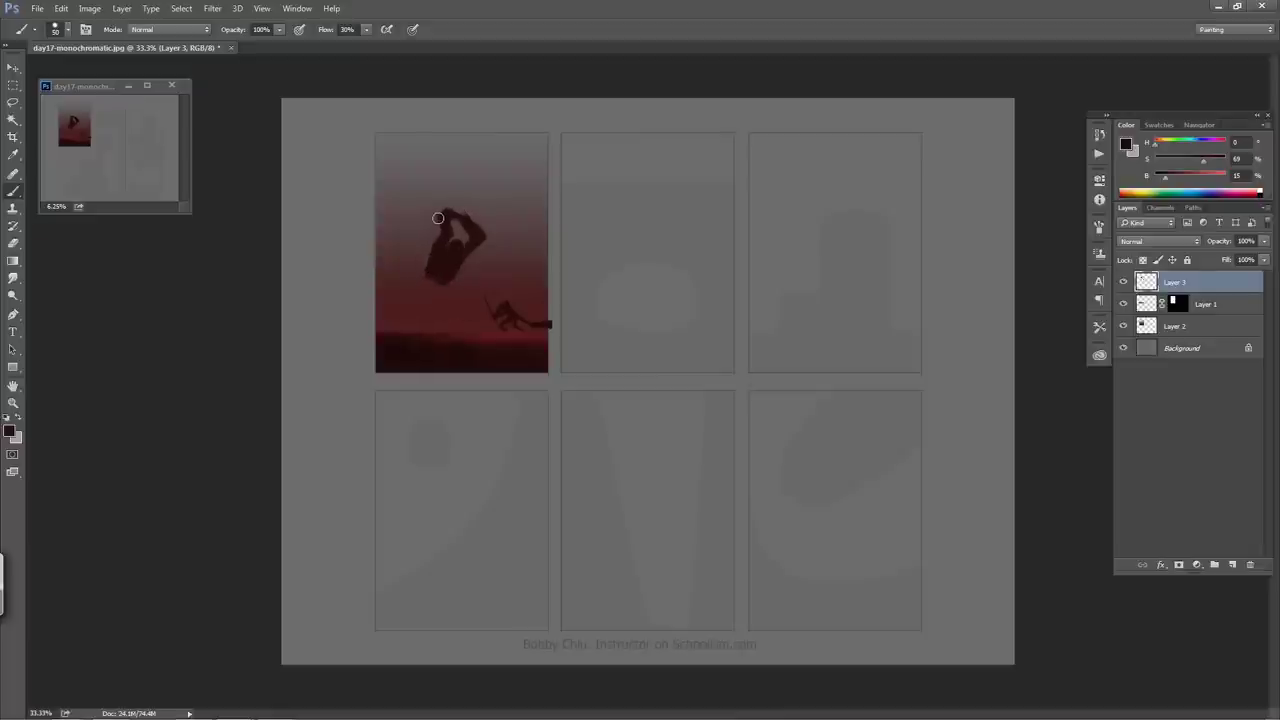
{"action": "mouse_move", "coordinate": [438, 218]}
{"action": "left_mouse_down"}
{"action": "mouse_move", "coordinate": [462, 286]}
{"action": "mouse_move", "coordinate": [432, 264]}
{"action": "left_mouse_up"}
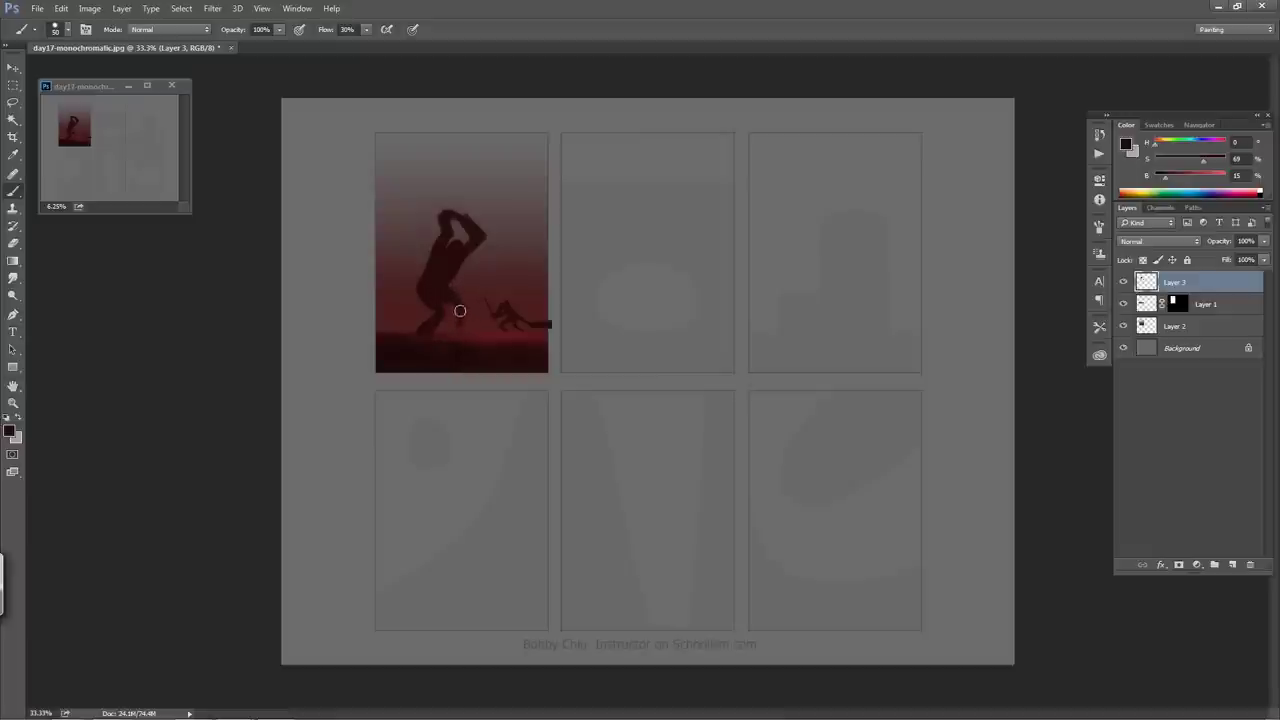
{"action": "mouse_move", "coordinate": [460, 311]}
{"action": "left_mouse_down"}
{"action": "mouse_move", "coordinate": [503, 351]}
{"action": "mouse_move", "coordinate": [523, 350]}
{"action": "mouse_move", "coordinate": [491, 289]}
{"action": "left_mouse_up"}
- Lasso the large silhouette, scale it to about 118% and reposition it within the first thumbnail
{"action": "key", "text": "l"}
{"action": "mouse_move", "coordinate": [480, 273]}
{"action": "left_mouse_down"}
{"action": "mouse_move", "coordinate": [489, 202]}
{"action": "mouse_move", "coordinate": [439, 188]}
{"action": "mouse_move", "coordinate": [391, 286]}
{"action": "mouse_move", "coordinate": [398, 345]}
{"action": "mouse_move", "coordinate": [487, 340]}
{"action": "mouse_move", "coordinate": [477, 282]}
{"action": "left_mouse_up"}
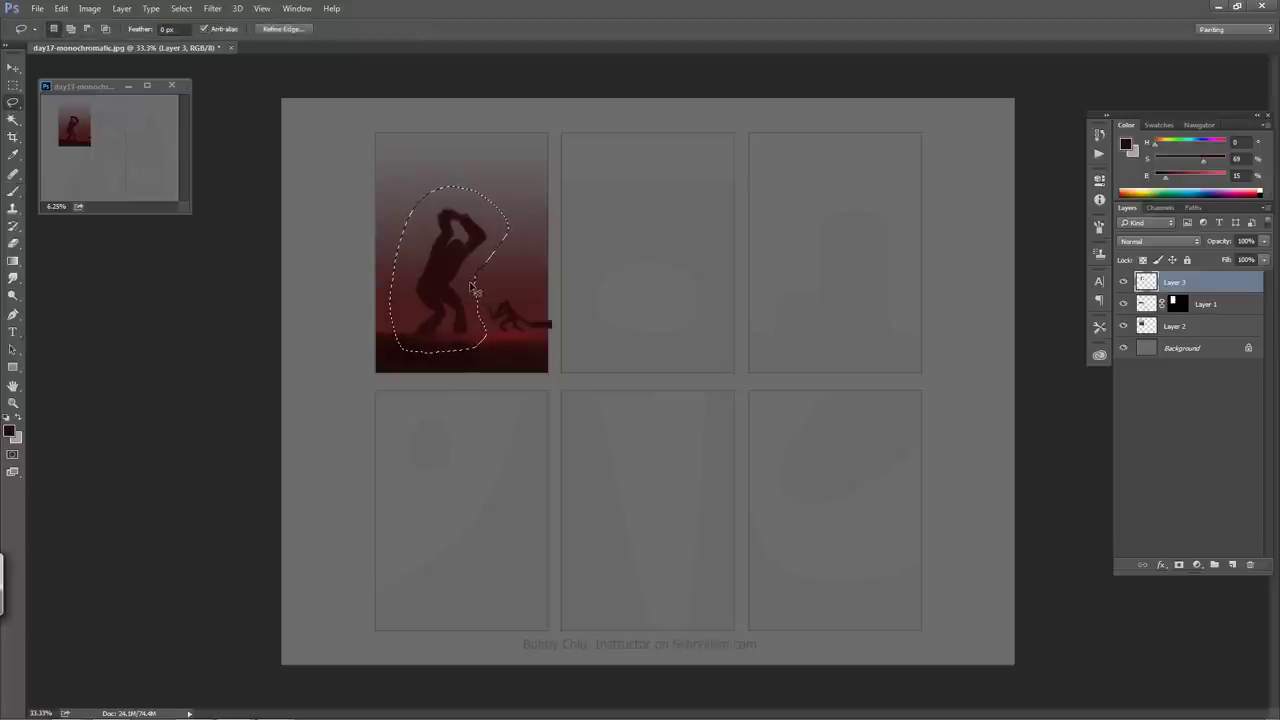
{"action": "key", "text": "ctrl+t"}
{"action": "left_click_drag", "start_coordinate": [390, 186], "coordinate": [363, 158]}
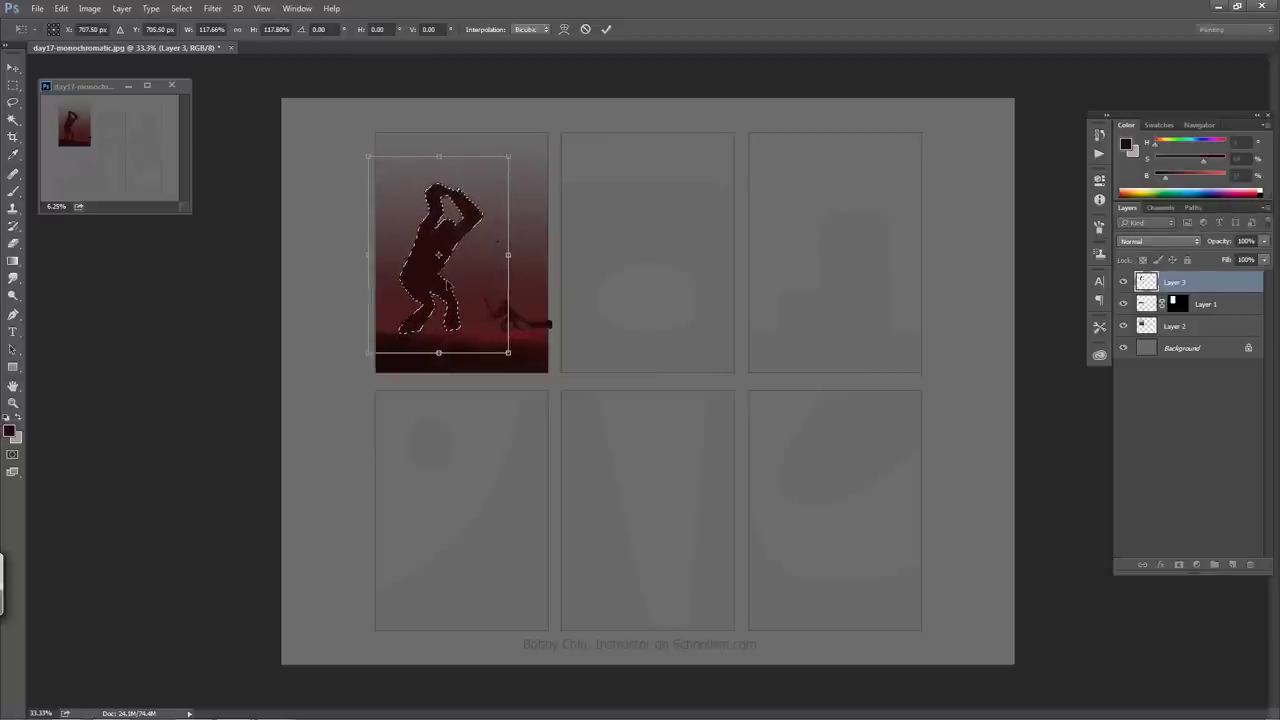
{"action": "left_click_drag", "start_coordinate": [445, 288], "coordinate": [453, 291]}
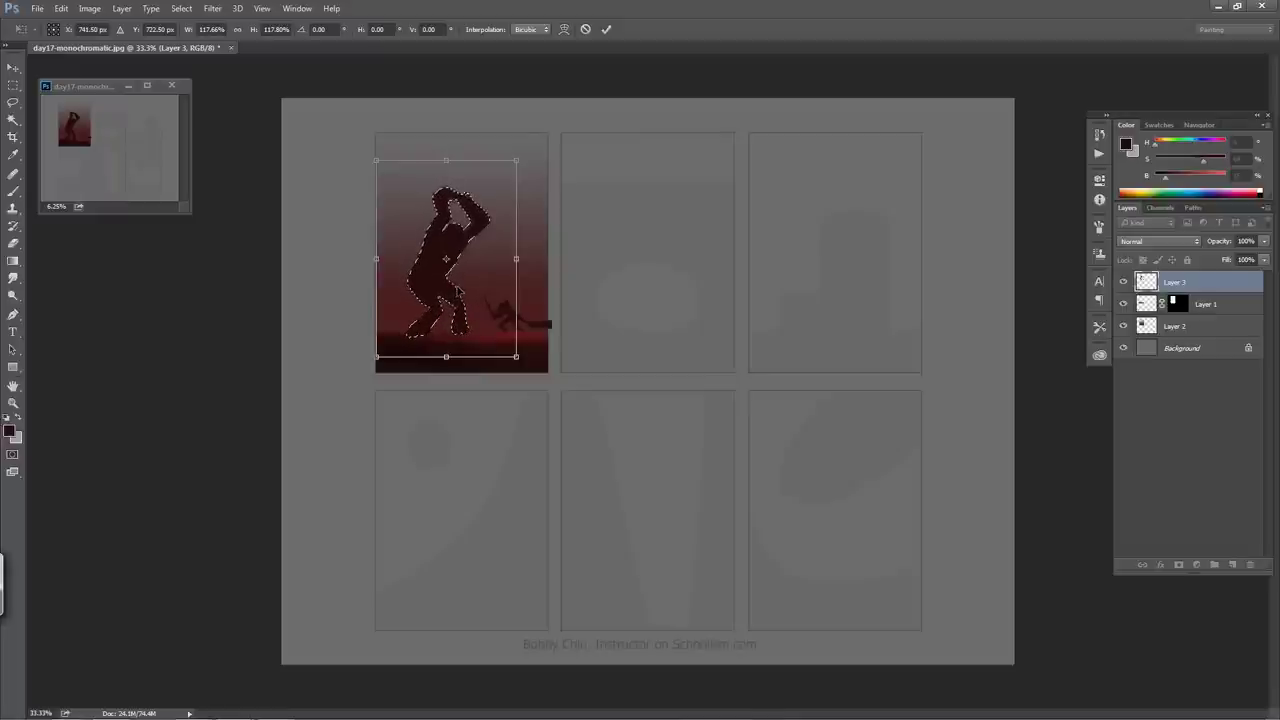
{"action": "key", "text": "l"}
{"action": "key", "text": "Return"}
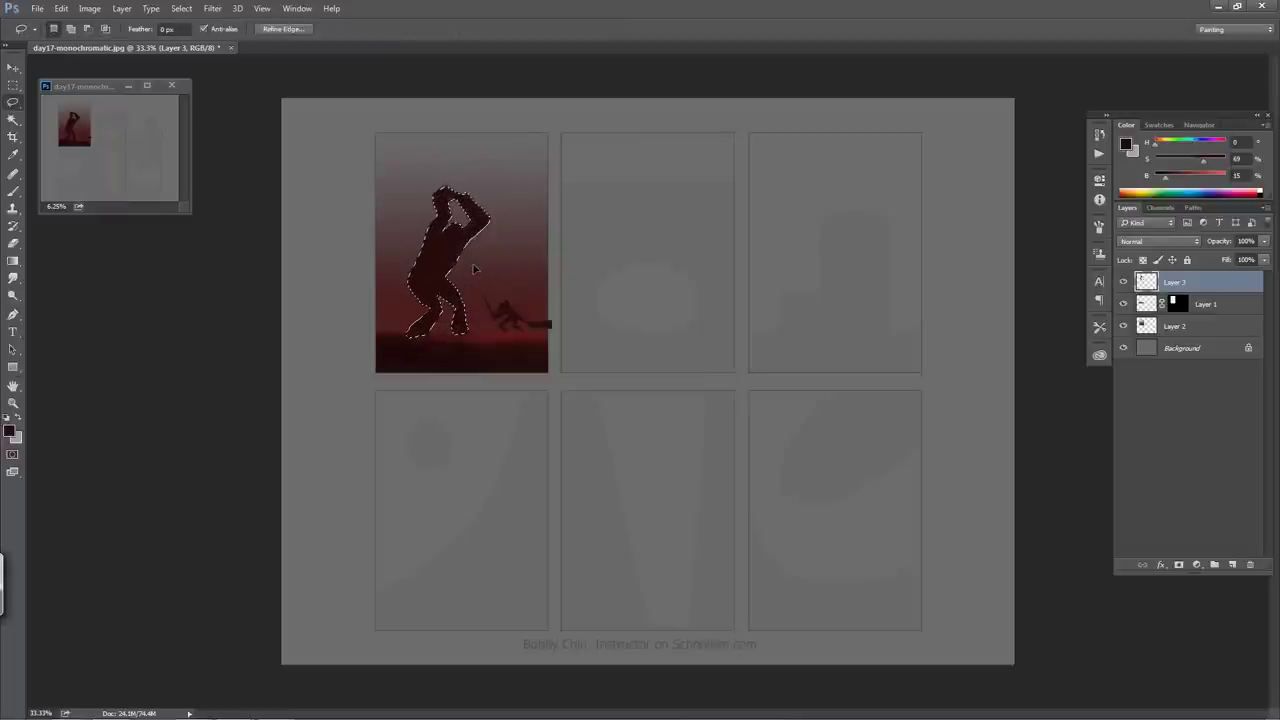
{"action": "key", "text": "ctrl+d"}
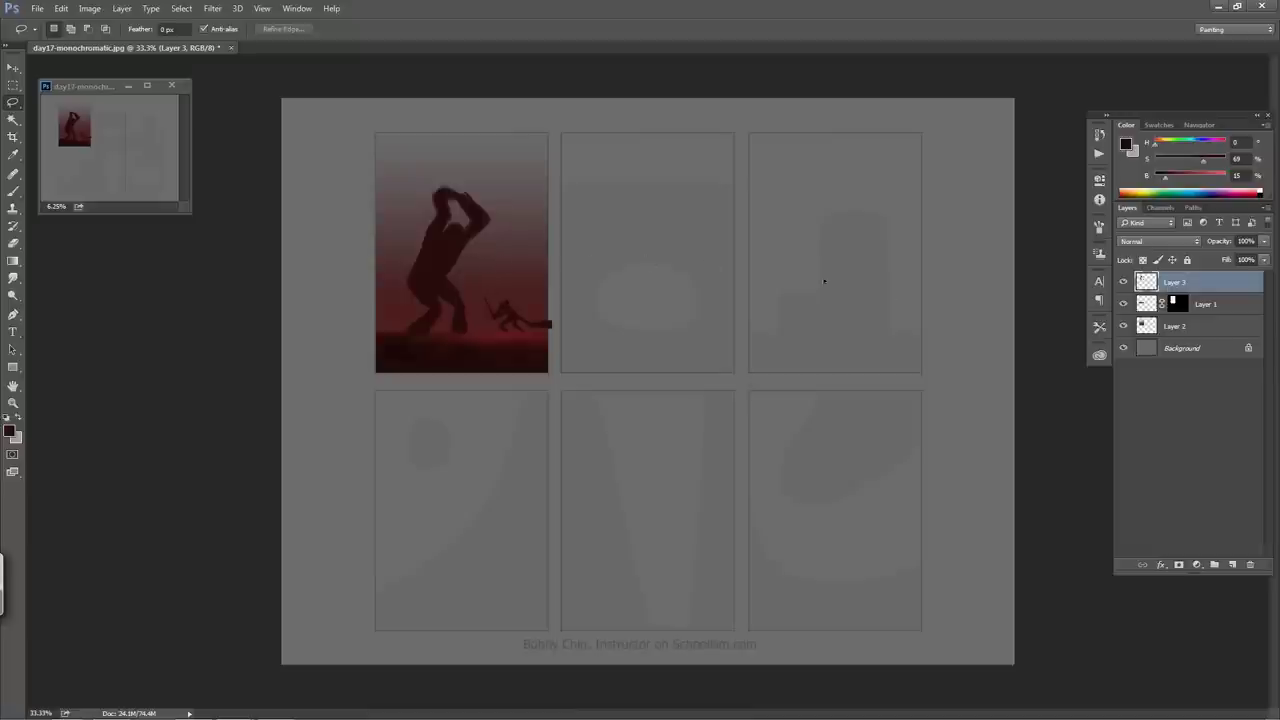
- Compare the scene with and without Layer 3, and delete the large silhouette while keeping the small figure
{"action": "left_click", "coordinate": [1122, 282]}
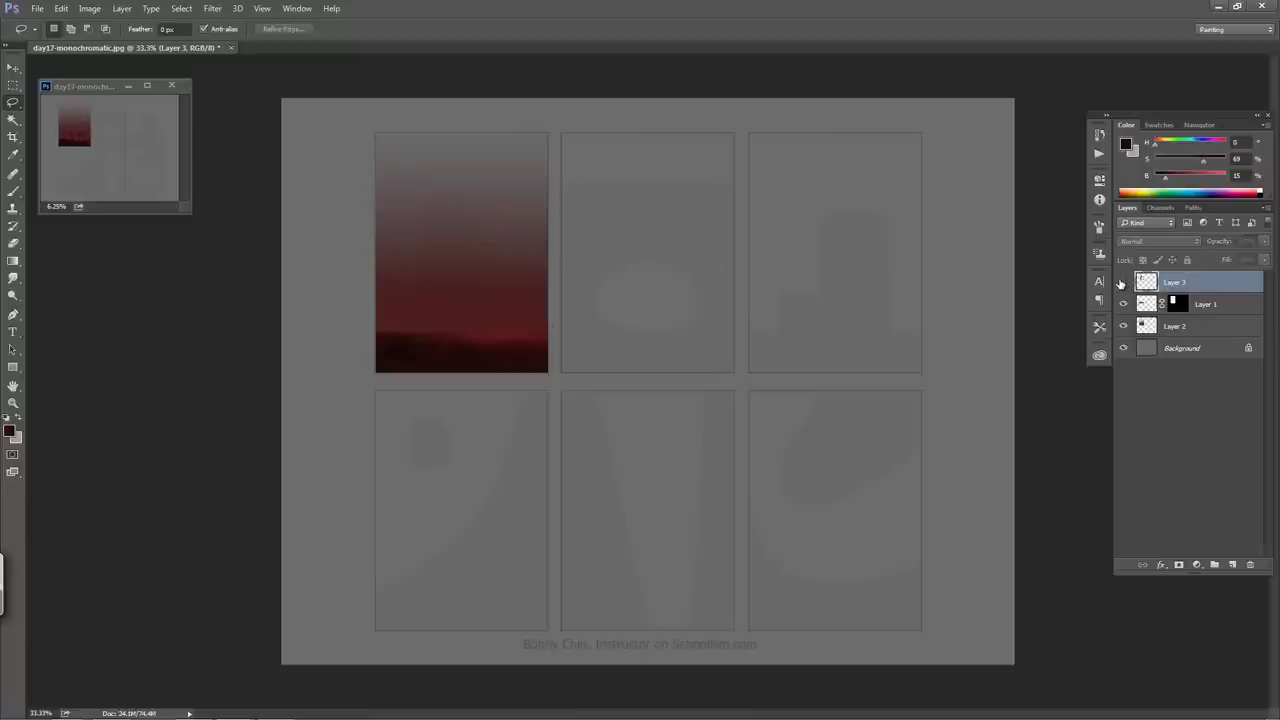
{"action": "left_click", "coordinate": [1122, 282]}
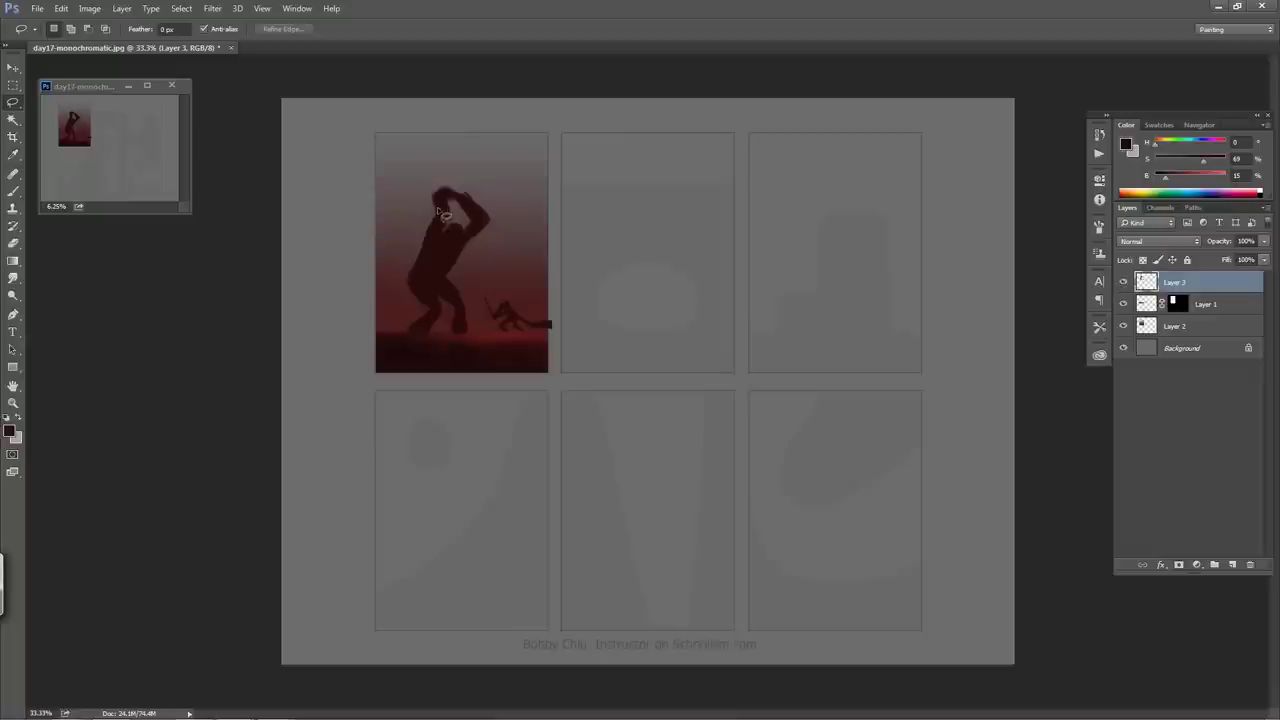
{"action": "mouse_move", "coordinate": [368, 305]}
{"action": "left_mouse_down"}
{"action": "mouse_move", "coordinate": [393, 350]}
{"action": "mouse_move", "coordinate": [460, 348]}
{"action": "mouse_move", "coordinate": [474, 338]}
{"action": "mouse_move", "coordinate": [490, 262]}
{"action": "left_mouse_up"}
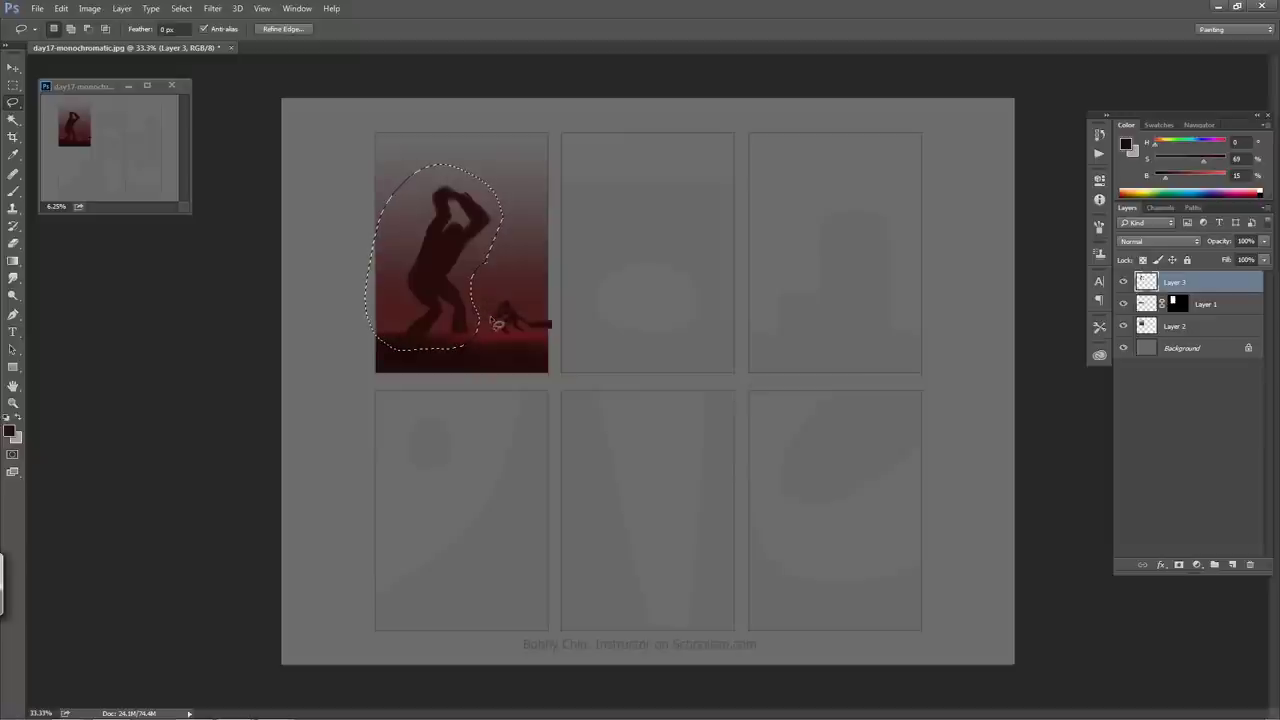
{"action": "key", "text": "Delete"}
{"action": "key", "text": "ctrl+d"}
- Brush a large dark figure leaning back with an outstretched arm on Layer 3, and compare the scene with that layer hidden
{"action": "key", "text": "b"}
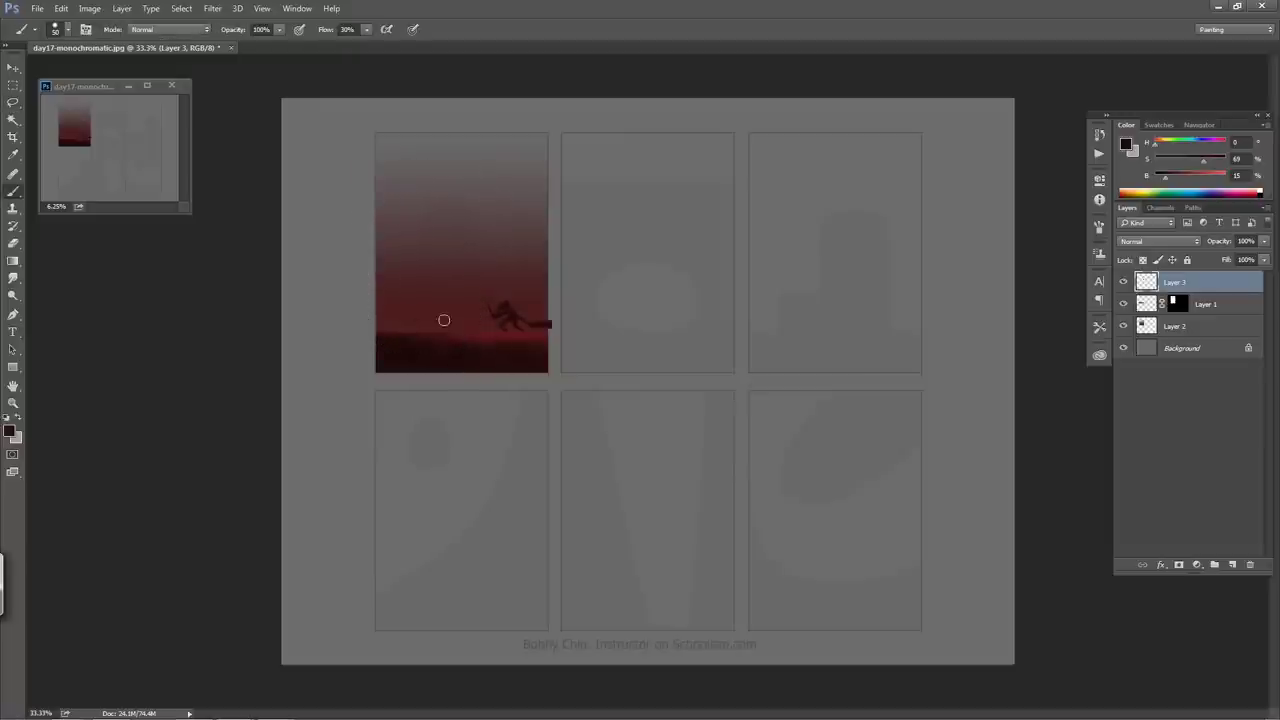
{"action": "mouse_move", "coordinate": [452, 245]}
{"action": "left_mouse_down"}
{"action": "mouse_move", "coordinate": [462, 292]}
{"action": "mouse_move", "coordinate": [457, 257]}
{"action": "mouse_move", "coordinate": [440, 289]}
{"action": "mouse_move", "coordinate": [423, 277]}
{"action": "mouse_move", "coordinate": [455, 289]}
{"action": "mouse_move", "coordinate": [423, 266]}
{"action": "mouse_move", "coordinate": [449, 263]}
{"action": "mouse_move", "coordinate": [471, 296]}
{"action": "mouse_move", "coordinate": [434, 257]}
{"action": "mouse_move", "coordinate": [462, 262]}
{"action": "mouse_move", "coordinate": [436, 245]}
{"action": "mouse_move", "coordinate": [464, 260]}
{"action": "mouse_move", "coordinate": [456, 246]}
{"action": "mouse_move", "coordinate": [409, 235]}
{"action": "mouse_move", "coordinate": [423, 242]}
{"action": "left_mouse_up"}
{"action": "key", "text": "ctrl+z"}
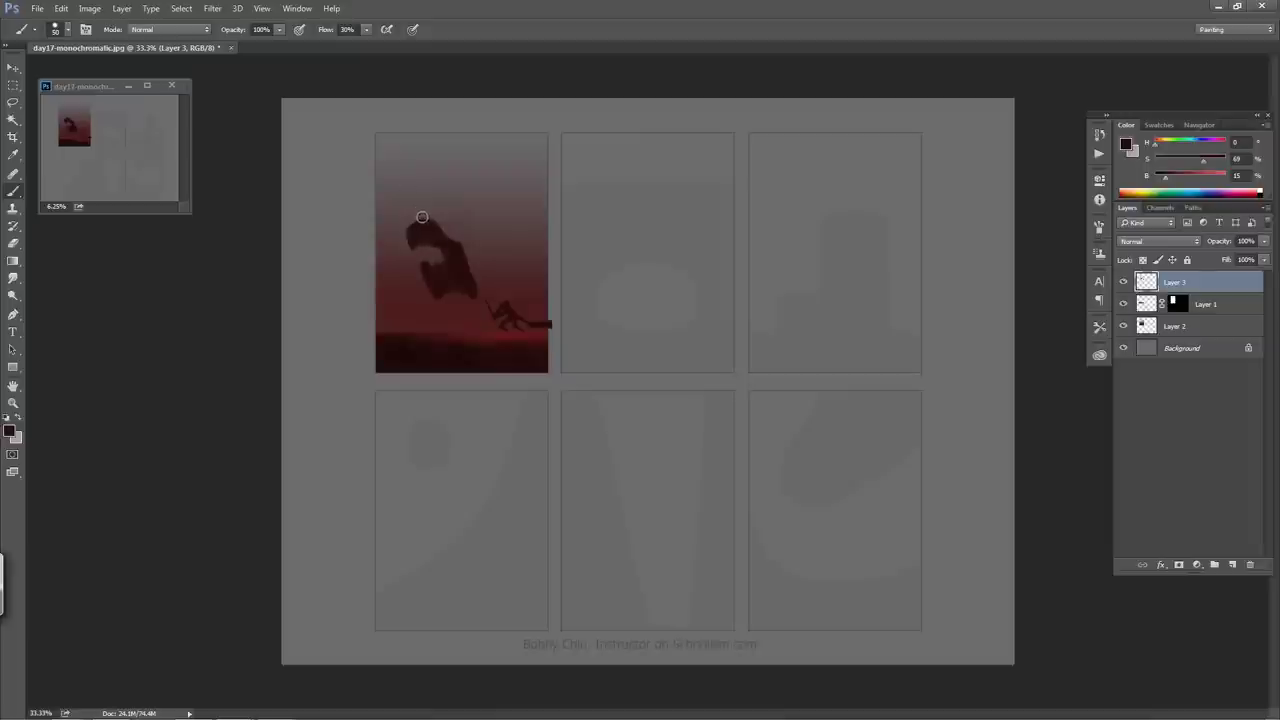
{"action": "mouse_move", "coordinate": [407, 213]}
{"action": "left_mouse_down"}
{"action": "mouse_move", "coordinate": [464, 236]}
{"action": "mouse_move", "coordinate": [434, 240]}
{"action": "left_mouse_up"}
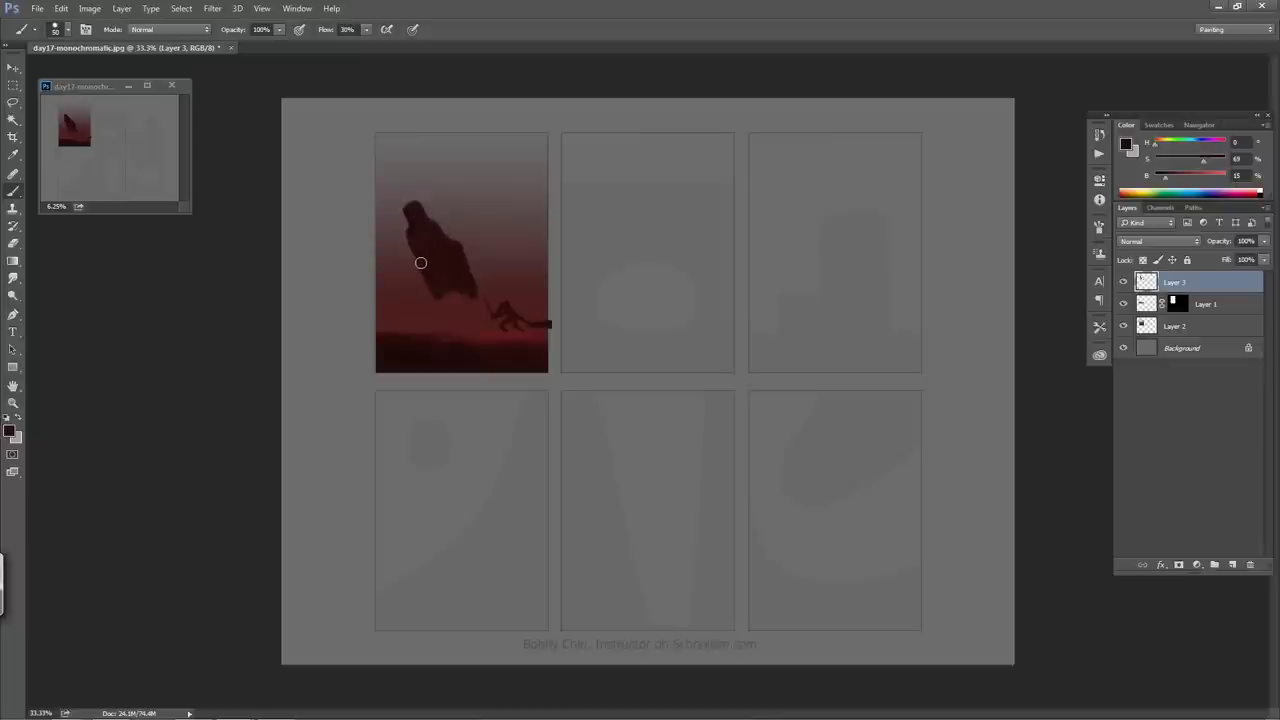
{"action": "mouse_move", "coordinate": [450, 232]}
{"action": "left_mouse_down"}
{"action": "mouse_move", "coordinate": [451, 246]}
{"action": "mouse_move", "coordinate": [508, 243]}
{"action": "left_mouse_up"}
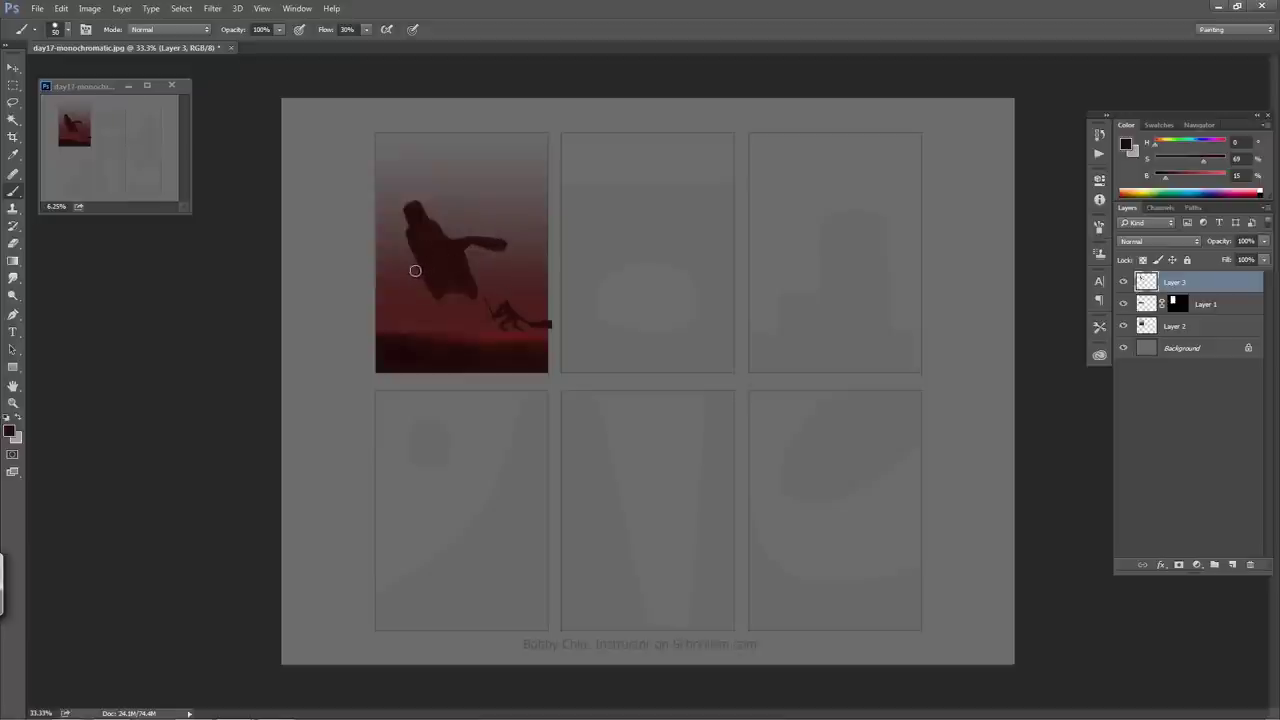
{"action": "mouse_move", "coordinate": [416, 269]}
{"action": "left_mouse_down"}
{"action": "mouse_move", "coordinate": [414, 283]}
{"action": "mouse_move", "coordinate": [431, 283]}
{"action": "mouse_move", "coordinate": [411, 288]}
{"action": "mouse_move", "coordinate": [480, 284]}
{"action": "mouse_move", "coordinate": [477, 274]}
{"action": "mouse_move", "coordinate": [451, 289]}
{"action": "mouse_move", "coordinate": [432, 234]}
{"action": "mouse_move", "coordinate": [421, 232]}
{"action": "mouse_move", "coordinate": [455, 296]}
{"action": "left_mouse_up"}
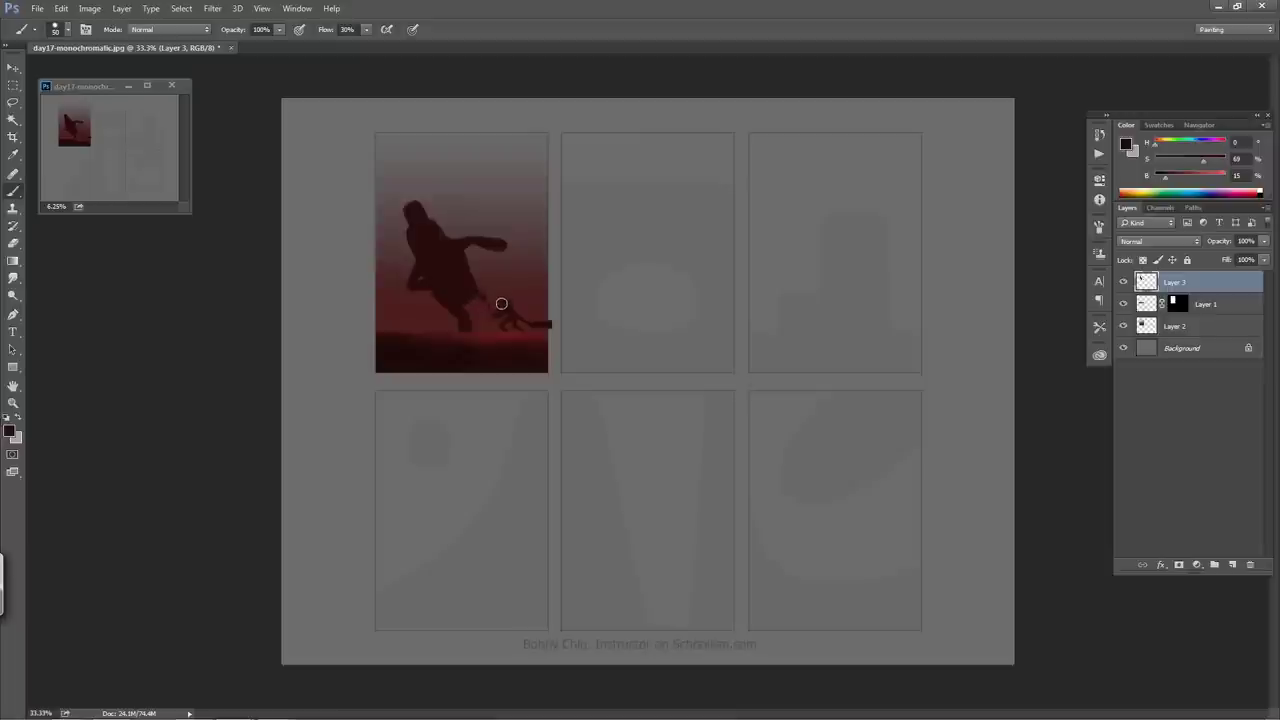
{"action": "left_click_drag", "start_coordinate": [499, 302], "coordinate": [491, 283]}
{"action": "left_click", "coordinate": [1123, 282]}
{"action": "left_click", "coordinate": [1123, 283]}
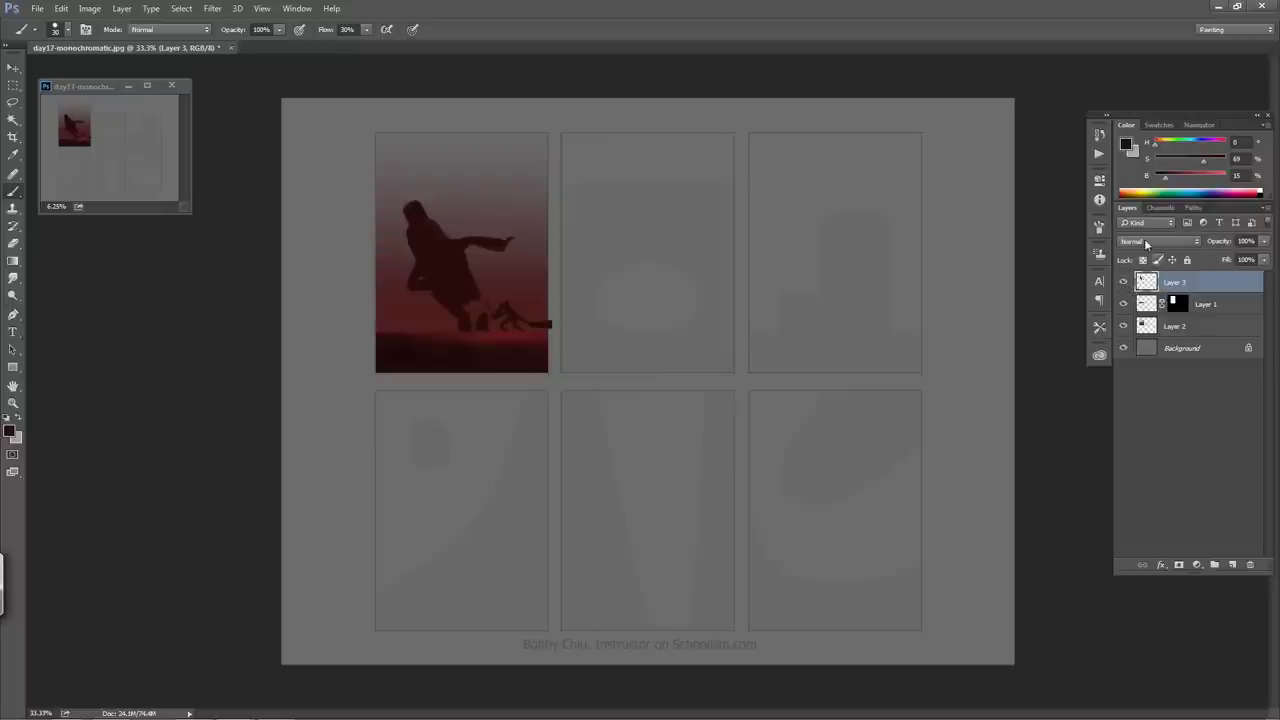
- Lock Layer 3's transparent pixels and shade the large figure's legs, arm and torso with near-black at 4% brightness
{"action": "left_click", "coordinate": [1143, 260]}
{"action": "left_click_drag", "start_coordinate": [1174, 179], "coordinate": [1160, 183]}
{"action": "mouse_move", "coordinate": [437, 293]}
{"action": "left_mouse_down"}
{"action": "mouse_move", "coordinate": [420, 294]}
{"action": "mouse_move", "coordinate": [443, 291]}
{"action": "mouse_move", "coordinate": [408, 324]}
{"action": "left_mouse_up"}
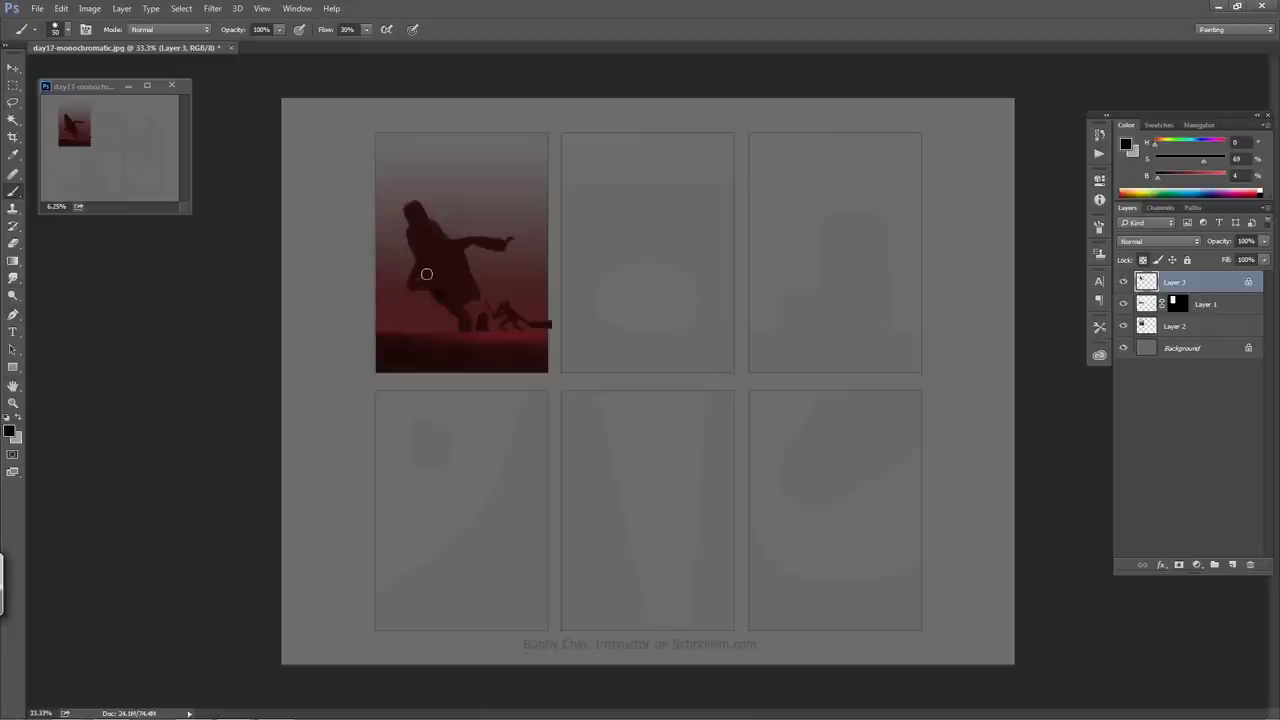
{"action": "left_click_drag", "start_coordinate": [426, 274], "coordinate": [434, 271]}
{"action": "mouse_move", "coordinate": [510, 260]}
{"action": "left_mouse_down"}
{"action": "mouse_move", "coordinate": [473, 263]}
{"action": "mouse_move", "coordinate": [468, 302]}
{"action": "mouse_move", "coordinate": [472, 274]}
{"action": "left_mouse_up"}
- Paint light red highlights at 94% brightness on the large figure's legs, hand and outstretched arm, using 30% brush opacity
{"action": "left_click_drag", "start_coordinate": [1205, 180], "coordinate": [1221, 180]}
{"action": "left_click_drag", "start_coordinate": [492, 312], "coordinate": [486, 300]}
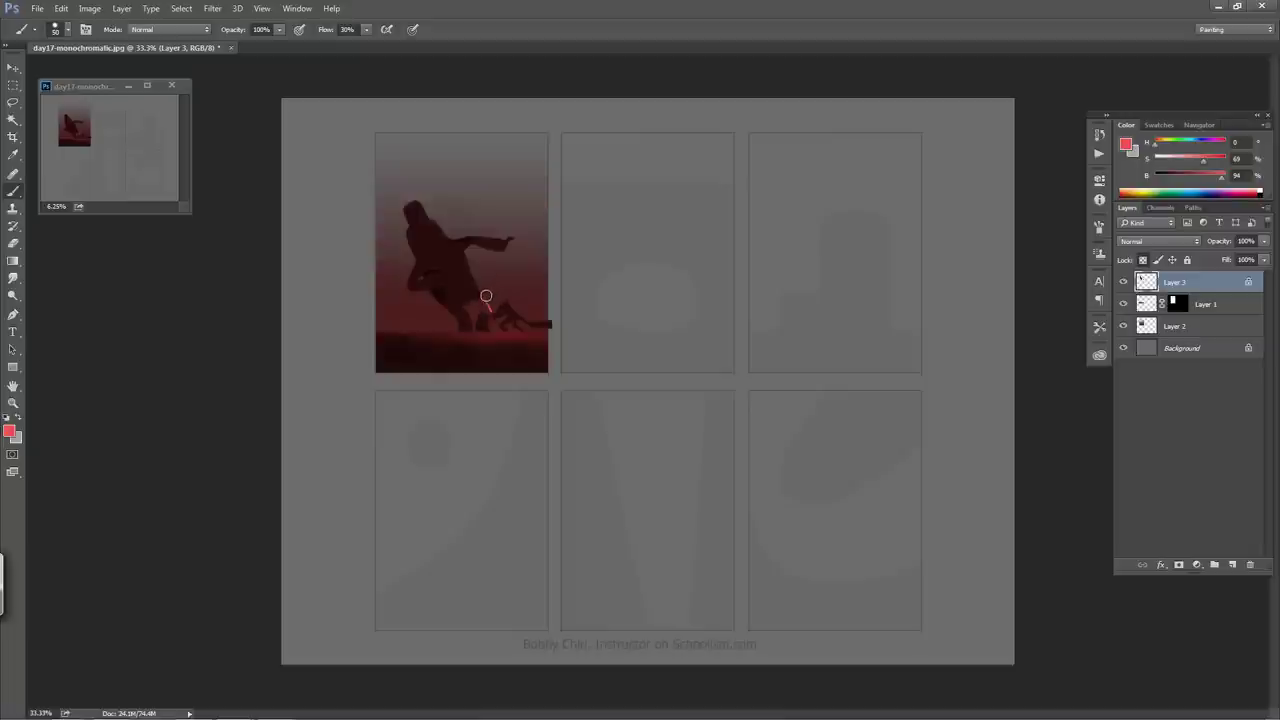
{"action": "key", "text": "3"}
{"action": "mouse_move", "coordinate": [488, 318]}
{"action": "left_mouse_down"}
{"action": "mouse_move", "coordinate": [486, 306]}
{"action": "mouse_move", "coordinate": [497, 354]}
{"action": "mouse_move", "coordinate": [486, 320]}
{"action": "mouse_move", "coordinate": [466, 343]}
{"action": "mouse_move", "coordinate": [486, 309]}
{"action": "mouse_move", "coordinate": [468, 332]}
{"action": "left_mouse_up"}
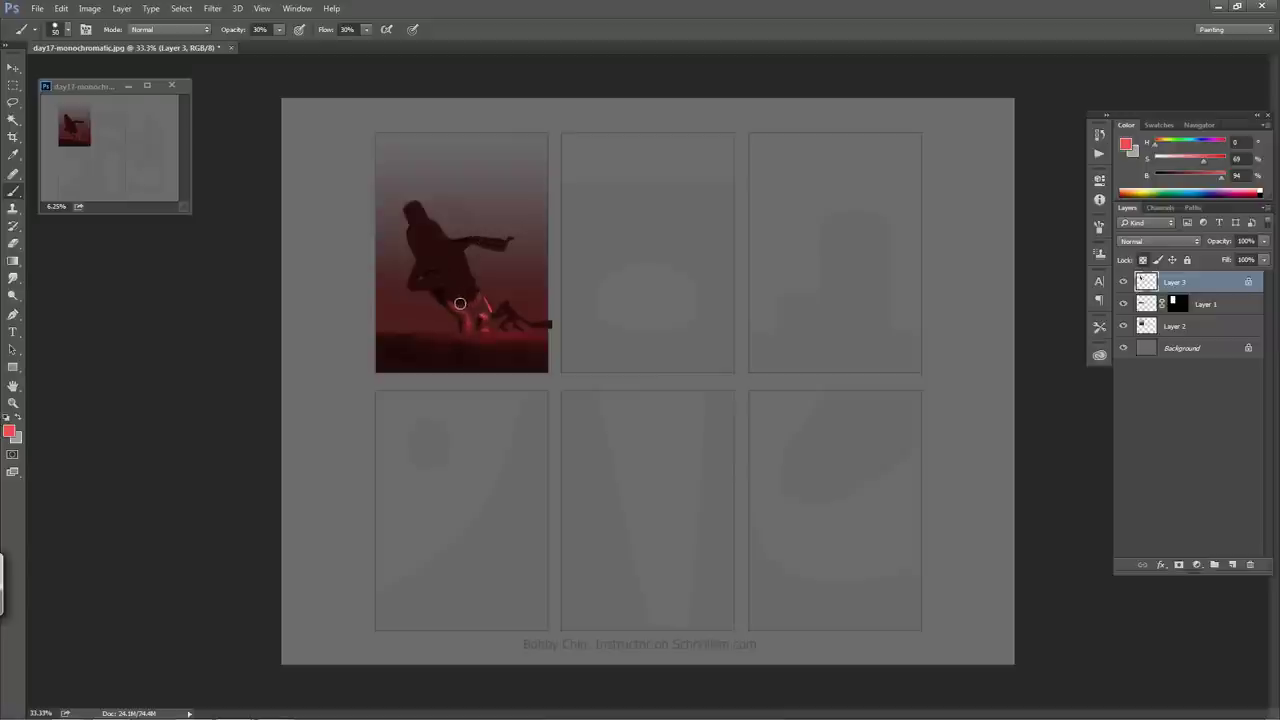
{"action": "left_click_drag", "start_coordinate": [459, 303], "coordinate": [466, 298]}
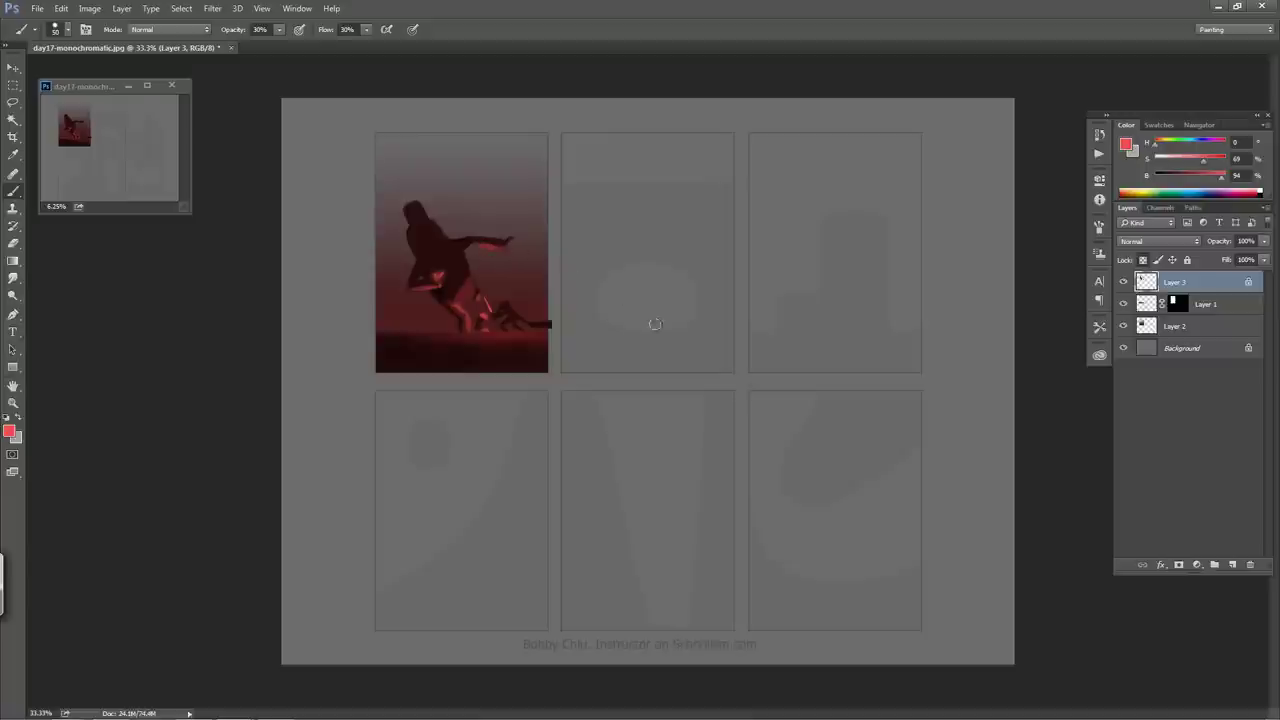
- Paint a thin light red cross on the large figure's torso and a visor slit with vents on its helmet, using a 25 px brush
{"action": "key", "text": "ctrl+plus"}
{"action": "mouse_move", "coordinate": [412, 190]}
{"action": "left_mouse_down"}
{"action": "mouse_move", "coordinate": [580, 313]}
{"action": "mouse_move", "coordinate": [553, 297]}
{"action": "left_mouse_up"}
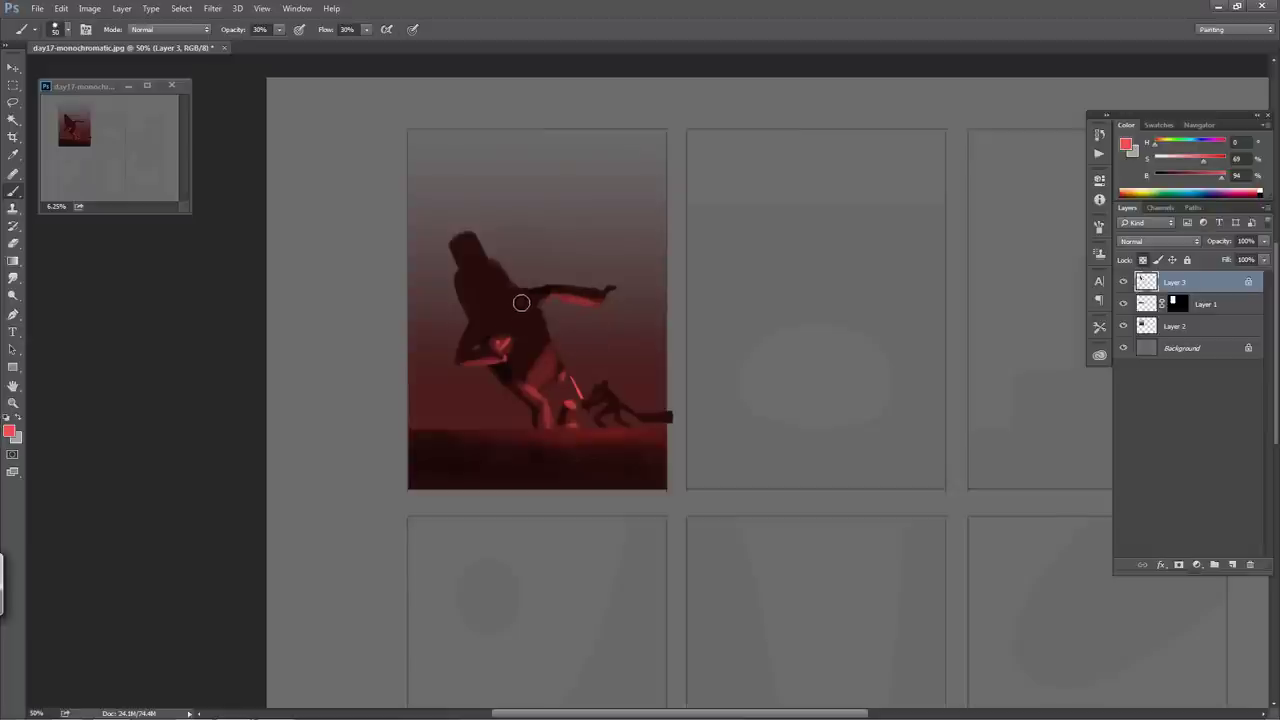
{"action": "key", "text": "bracketleft"}
{"action": "key", "text": "bracketleft"}
{"action": "key", "text": "bracketleft"}
{"action": "key", "text": "bracketleft"}
{"action": "key", "text": "bracketleft"}
{"action": "left_click_drag", "start_coordinate": [525, 299], "coordinate": [525, 348]}
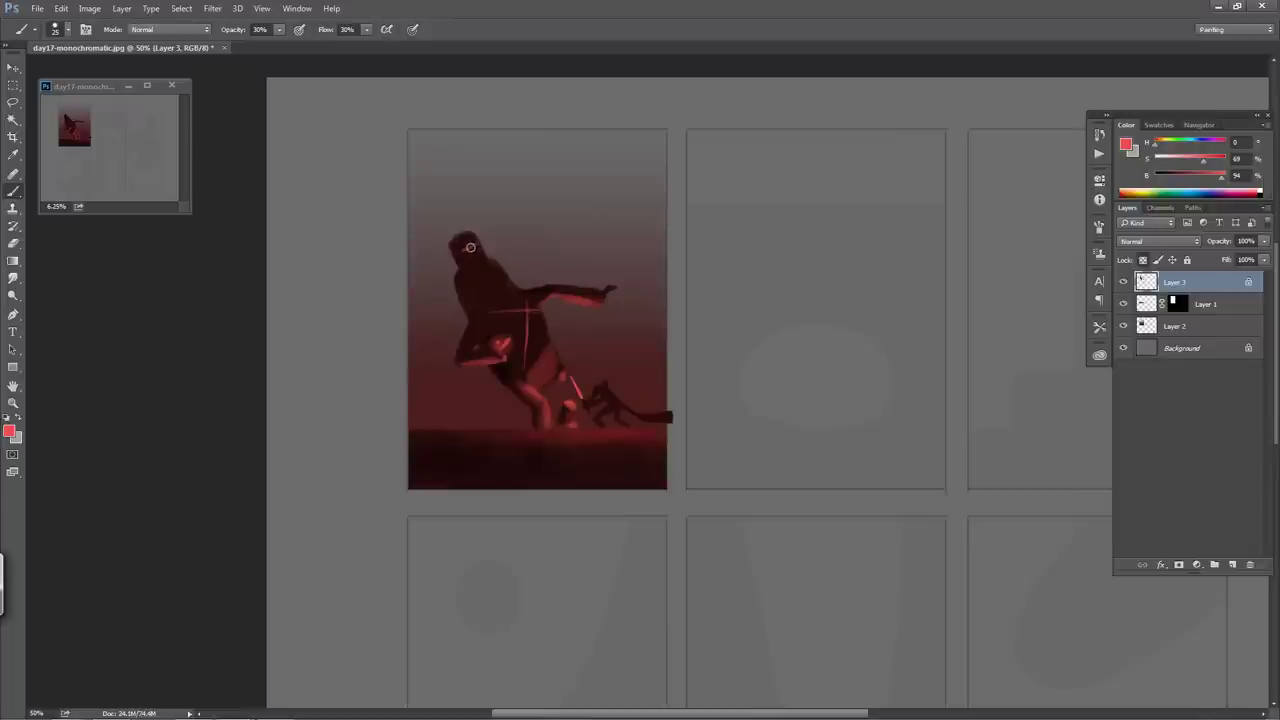
{"action": "left_click_drag", "start_coordinate": [462, 249], "coordinate": [480, 246]}
- Darken the large figure's helmet and shoulder with near-black, raising the brush opacity to 70%
{"action": "key", "text": "x"}
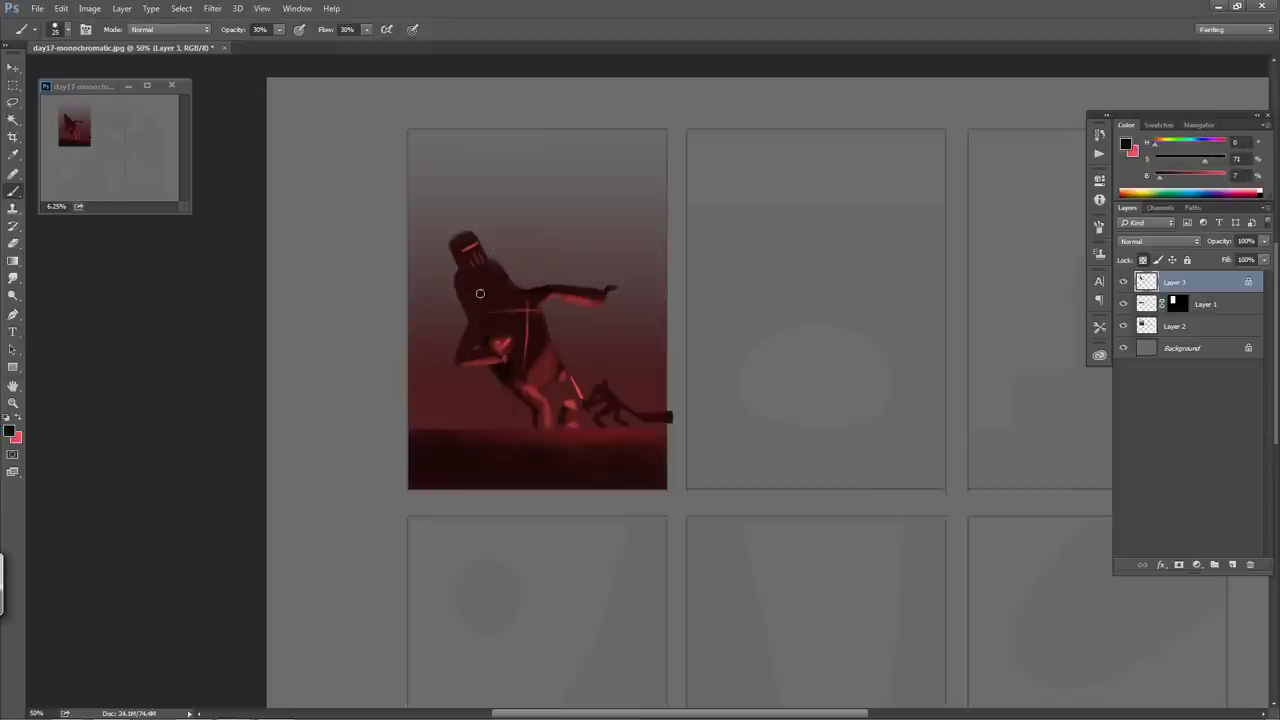
{"action": "left_click_drag", "start_coordinate": [458, 254], "coordinate": [452, 242]}
{"action": "key", "text": "7"}
{"action": "mouse_move", "coordinate": [477, 267]}
{"action": "left_mouse_down"}
{"action": "mouse_move", "coordinate": [458, 262]}
{"action": "mouse_move", "coordinate": [465, 291]}
{"action": "left_mouse_up"}
- Add a layer above Layer 1 and paint tiny pale red sparks at 53% saturation around the large figure's injured leg
{"action": "key", "text": "x"}
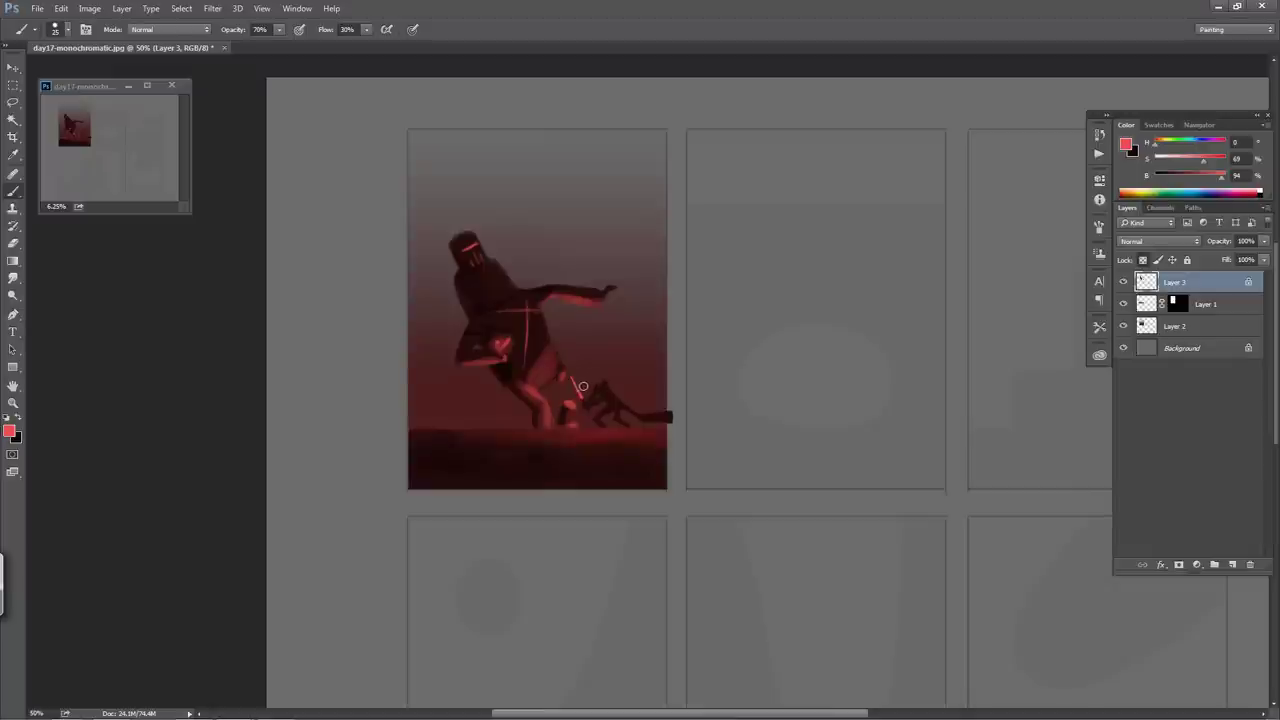
{"action": "left_click", "coordinate": [1218, 305]}
{"action": "left_click", "coordinate": [1232, 564]}
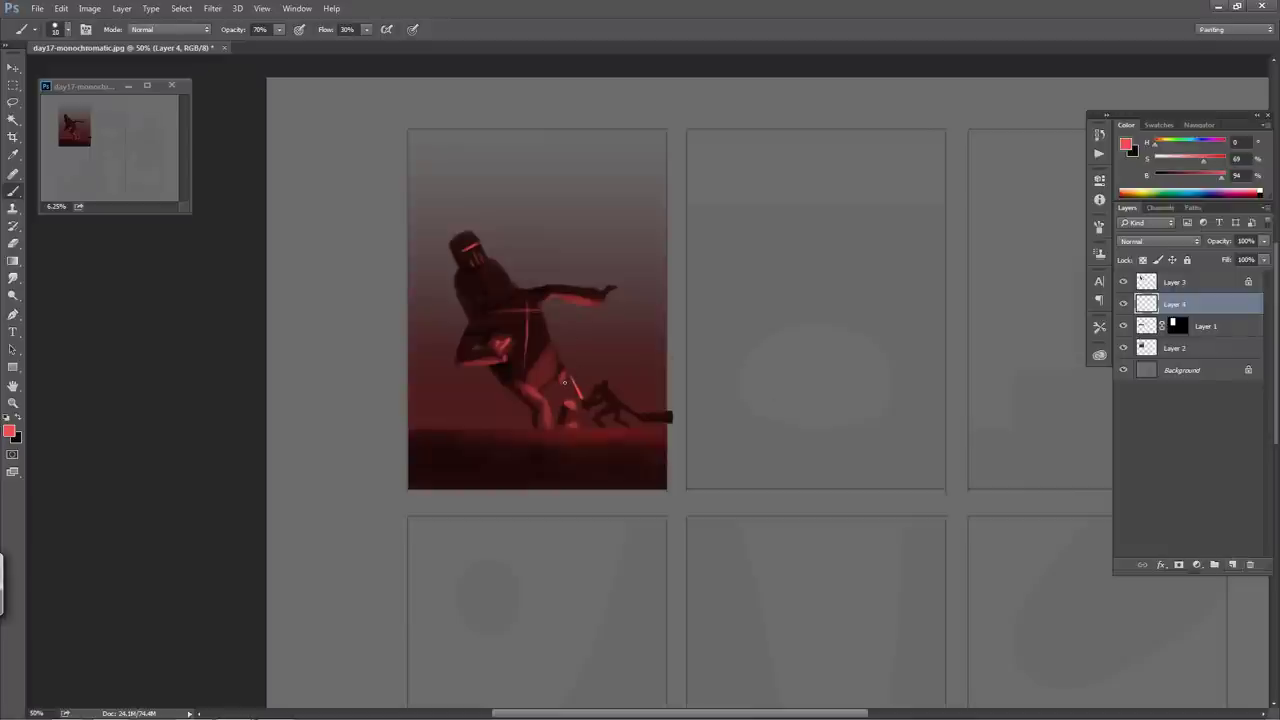
{"action": "left_click_drag", "start_coordinate": [1205, 162], "coordinate": [1190, 162]}
{"action": "scroll", "coordinate": [570, 388], "scroll_direction": "up", "scroll_amount": 2}
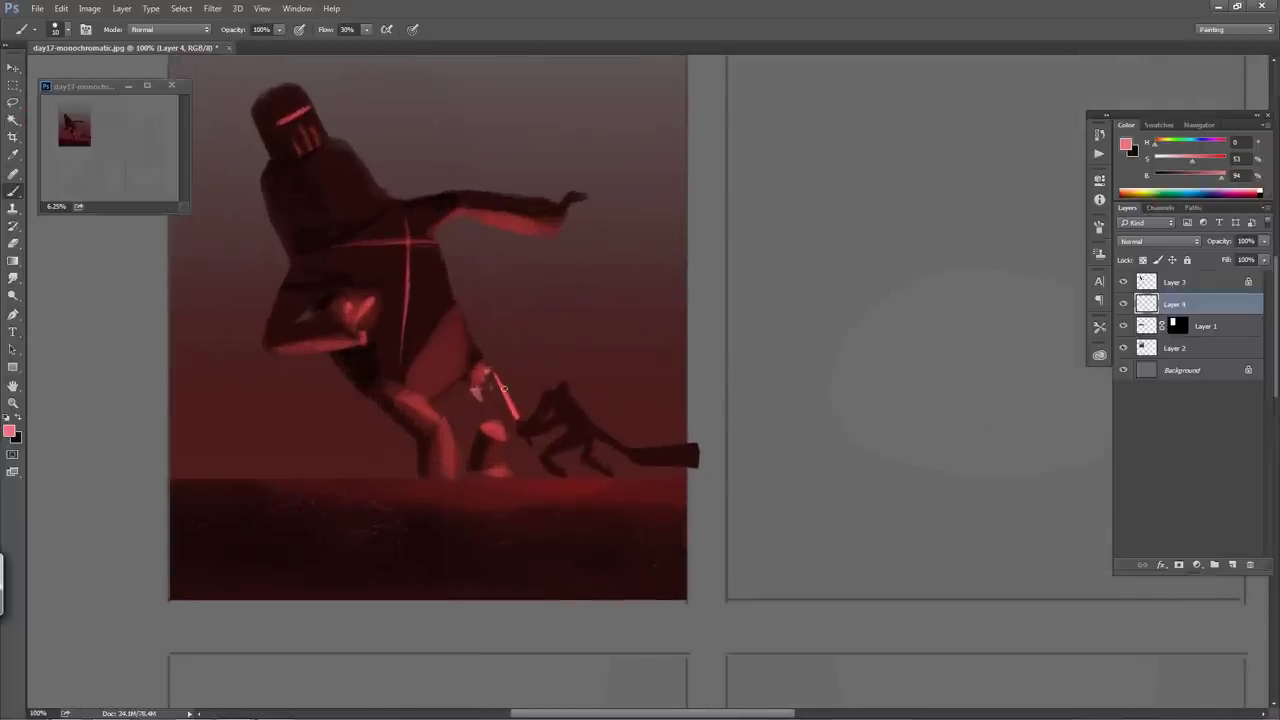
{"action": "key", "text": "bracketleft"}
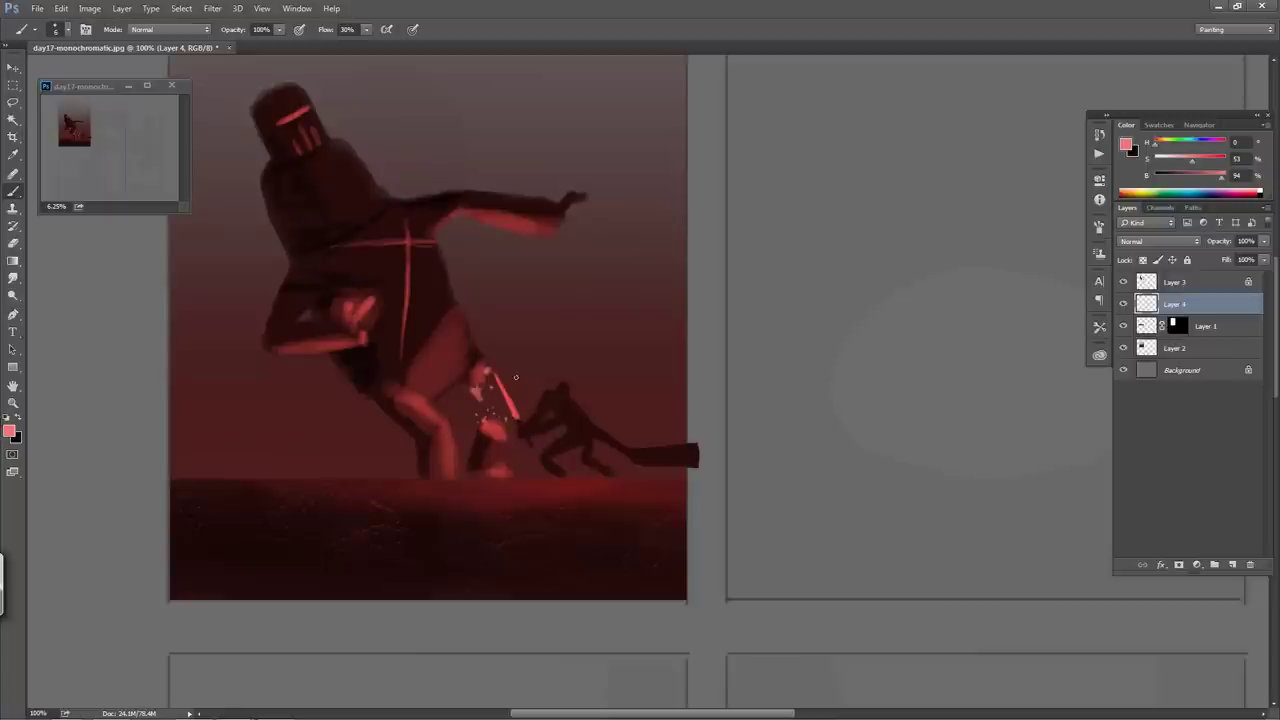
- Add a layer directly beneath Layer 3 and paint a soft pale red glow around the sword at 55% opacity and 20% flow
{"action": "left_click", "coordinate": [1140, 279]}
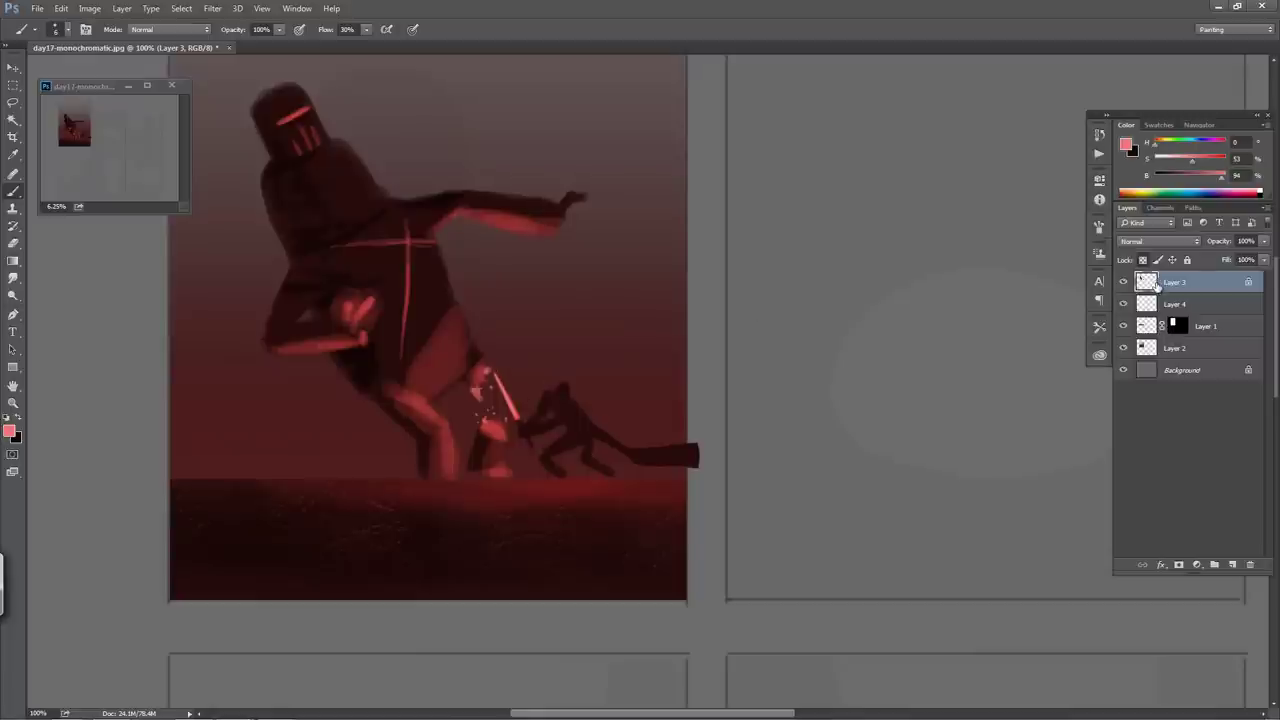
{"action": "left_click", "coordinate": [1232, 564]}
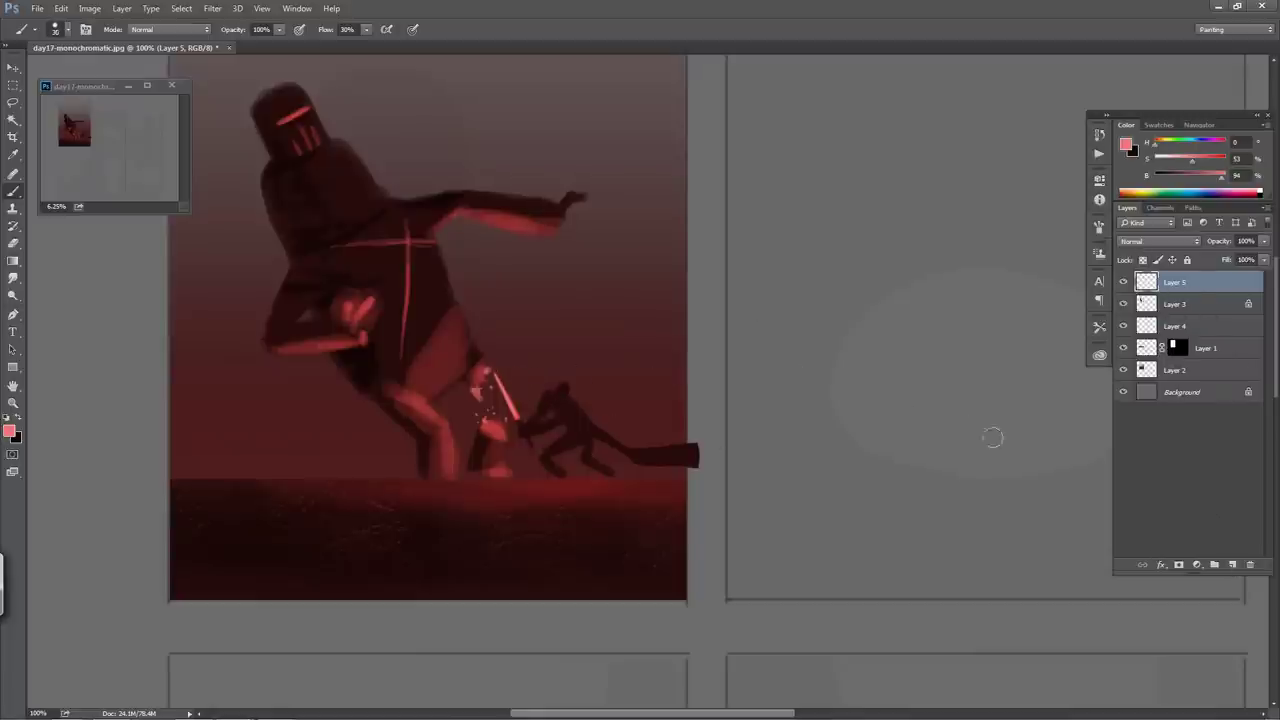
{"action": "left_click_drag", "start_coordinate": [1190, 284], "coordinate": [1190, 314]}
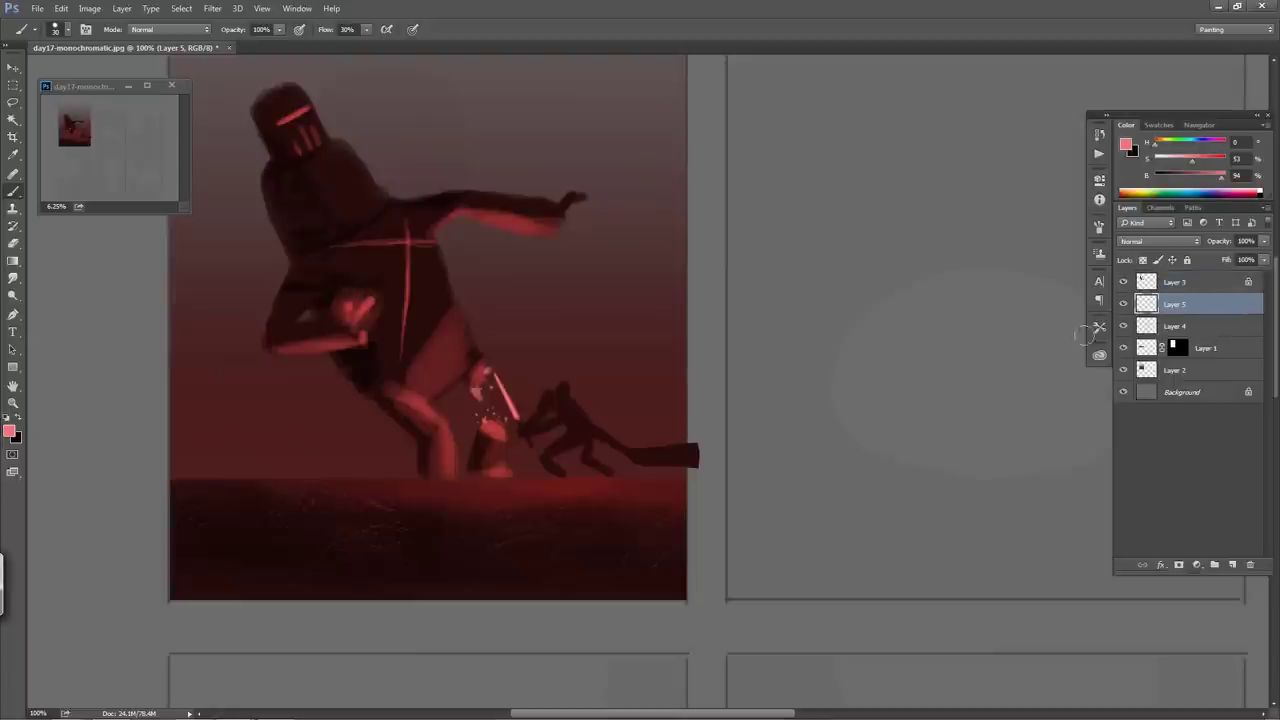
{"action": "left_click_drag", "start_coordinate": [490, 392], "coordinate": [497, 371]}
{"action": "key", "text": "bracketright"}
{"action": "key", "text": "5"}
{"action": "key", "text": "5"}
{"action": "key", "text": "shift+2"}
{"action": "mouse_move", "coordinate": [491, 374]}
{"action": "left_mouse_down"}
{"action": "mouse_move", "coordinate": [517, 421]}
{"action": "mouse_move", "coordinate": [492, 367]}
{"action": "mouse_move", "coordinate": [524, 424]}
{"action": "mouse_move", "coordinate": [502, 377]}
{"action": "mouse_move", "coordinate": [469, 363]}
{"action": "mouse_move", "coordinate": [488, 406]}
{"action": "mouse_move", "coordinate": [478, 385]}
{"action": "mouse_move", "coordinate": [495, 379]}
{"action": "mouse_move", "coordinate": [491, 367]}
{"action": "mouse_move", "coordinate": [462, 456]}
{"action": "mouse_move", "coordinate": [508, 415]}
{"action": "mouse_move", "coordinate": [490, 416]}
{"action": "mouse_move", "coordinate": [509, 454]}
{"action": "mouse_move", "coordinate": [488, 423]}
{"action": "left_mouse_up"}
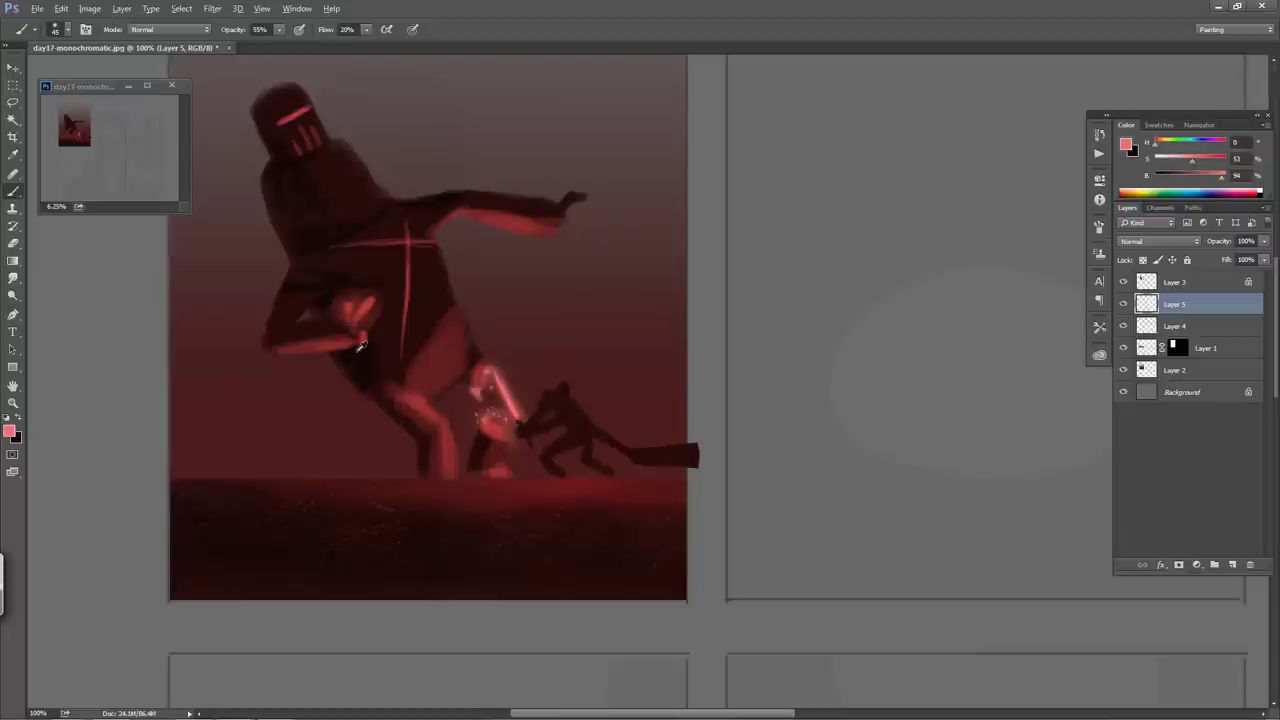
- On Layer 3, darken the small figure with sampled near-black, and add thin sampled red highlights using a 15 px brush at 100% opacity
{"action": "left_click", "coordinate": [355, 350], "text": "alt"}
{"action": "left_click", "coordinate": [1172, 286]}
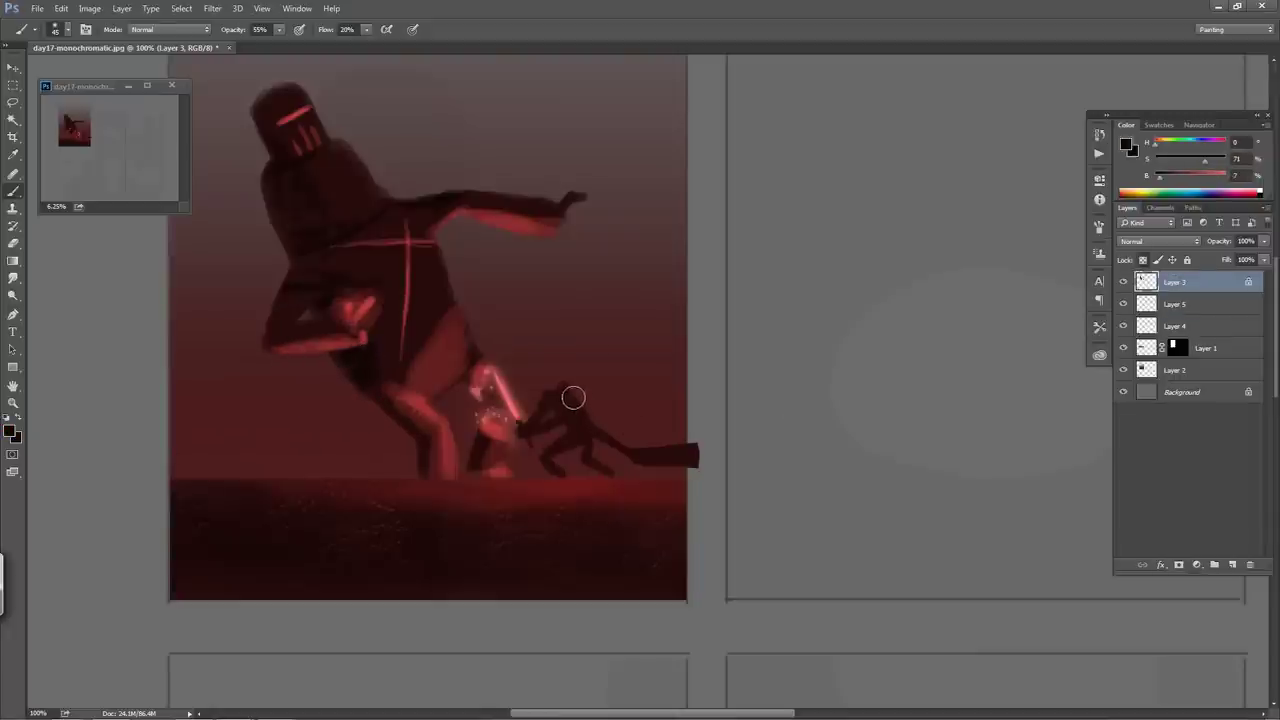
{"action": "key", "text": "bracketleft"}
{"action": "key", "text": "bracketleft"}
{"action": "key", "text": "bracketleft"}
{"action": "key", "text": "bracketleft"}
{"action": "key", "text": "0"}
{"action": "left_click", "coordinate": [518, 215], "text": "alt"}
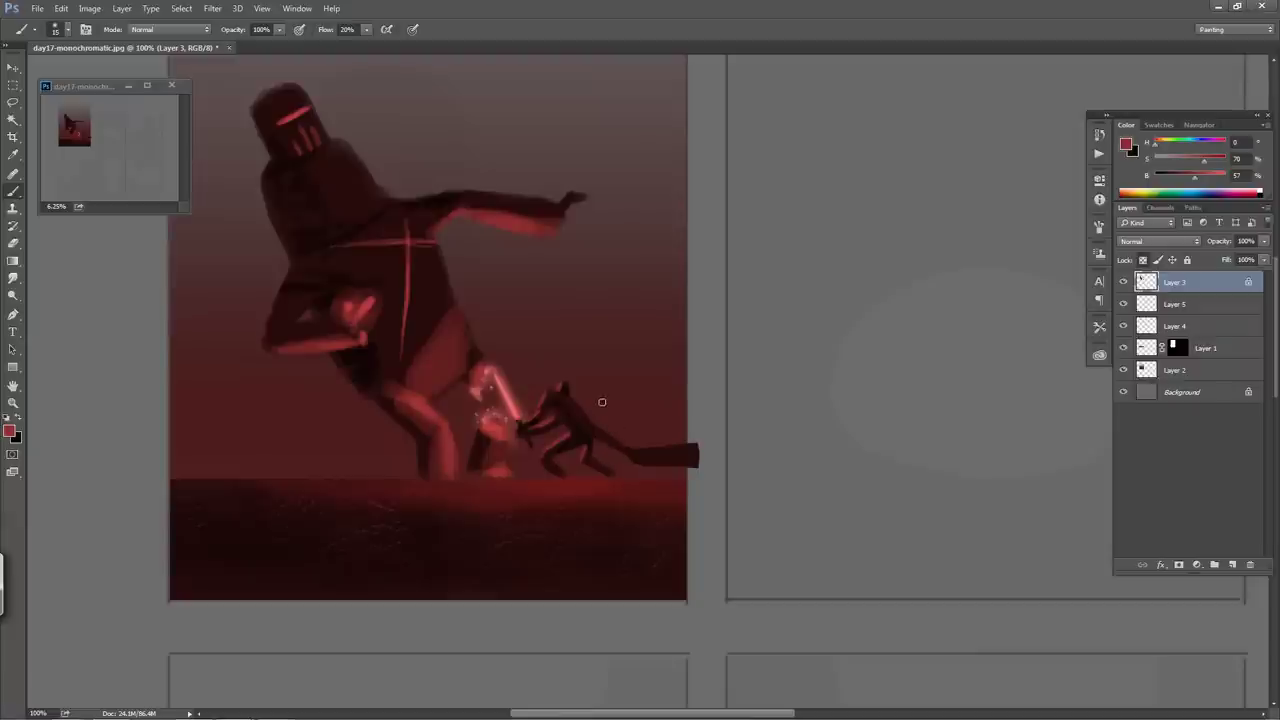
- Tint the small figure's back and trailing strip with the sampled red, using a 35 px brush at 30% opacity
{"action": "key", "text": "bracketright"}
{"action": "mouse_move", "coordinate": [566, 400]}
{"action": "left_mouse_down"}
{"action": "mouse_move", "coordinate": [635, 449]}
{"action": "mouse_move", "coordinate": [622, 439]}
{"action": "mouse_move", "coordinate": [678, 452]}
{"action": "left_mouse_up"}
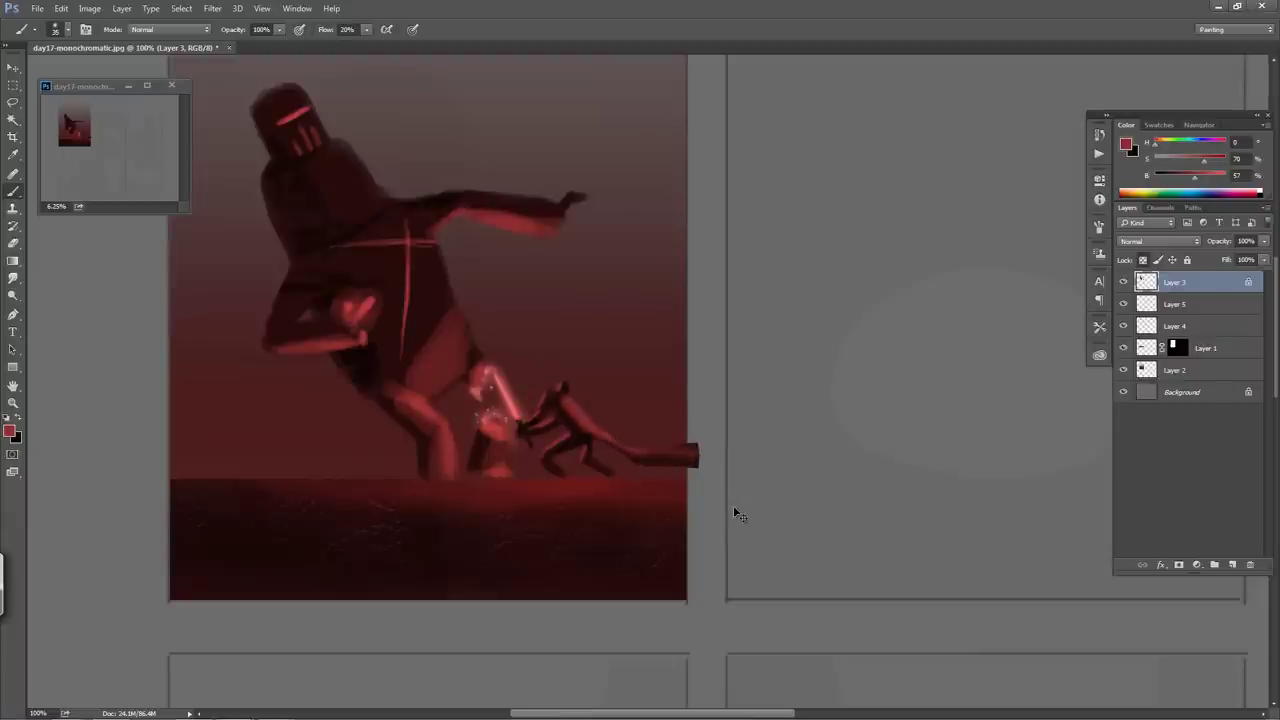
{"action": "key", "text": "ctrl+z"}
{"action": "key", "text": "3"}
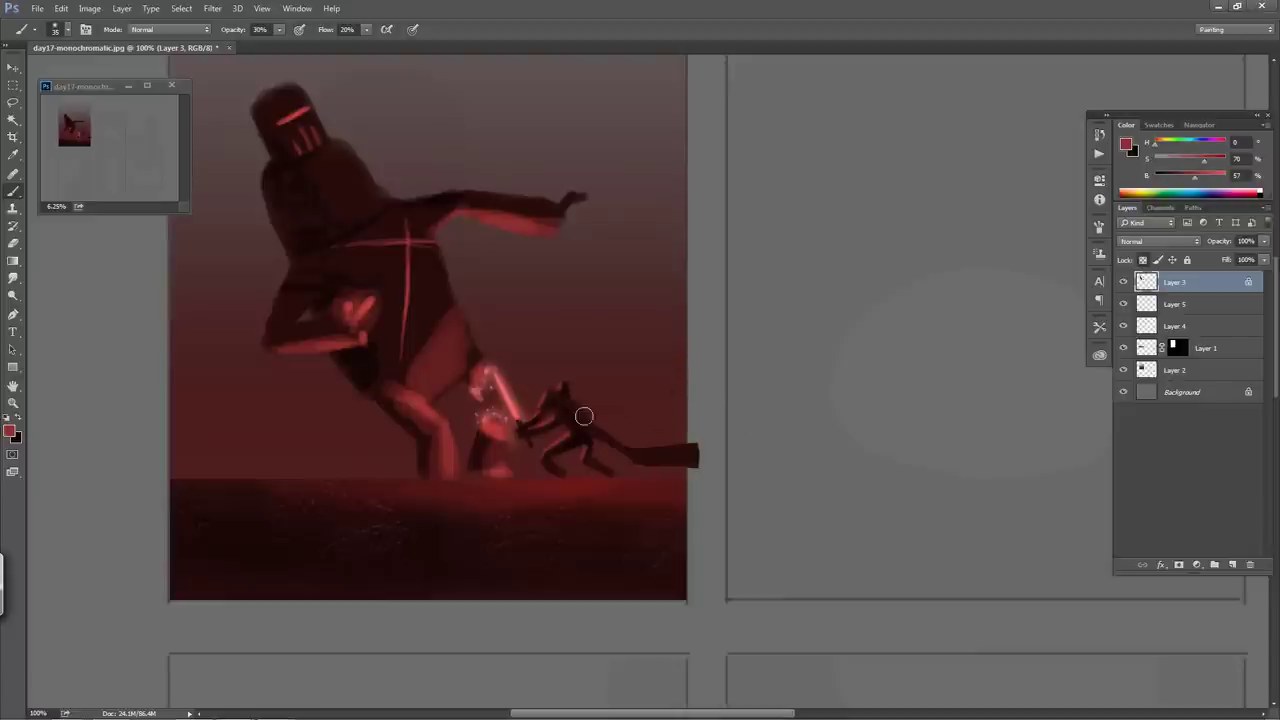
{"action": "left_click_drag", "start_coordinate": [584, 416], "coordinate": [666, 457]}
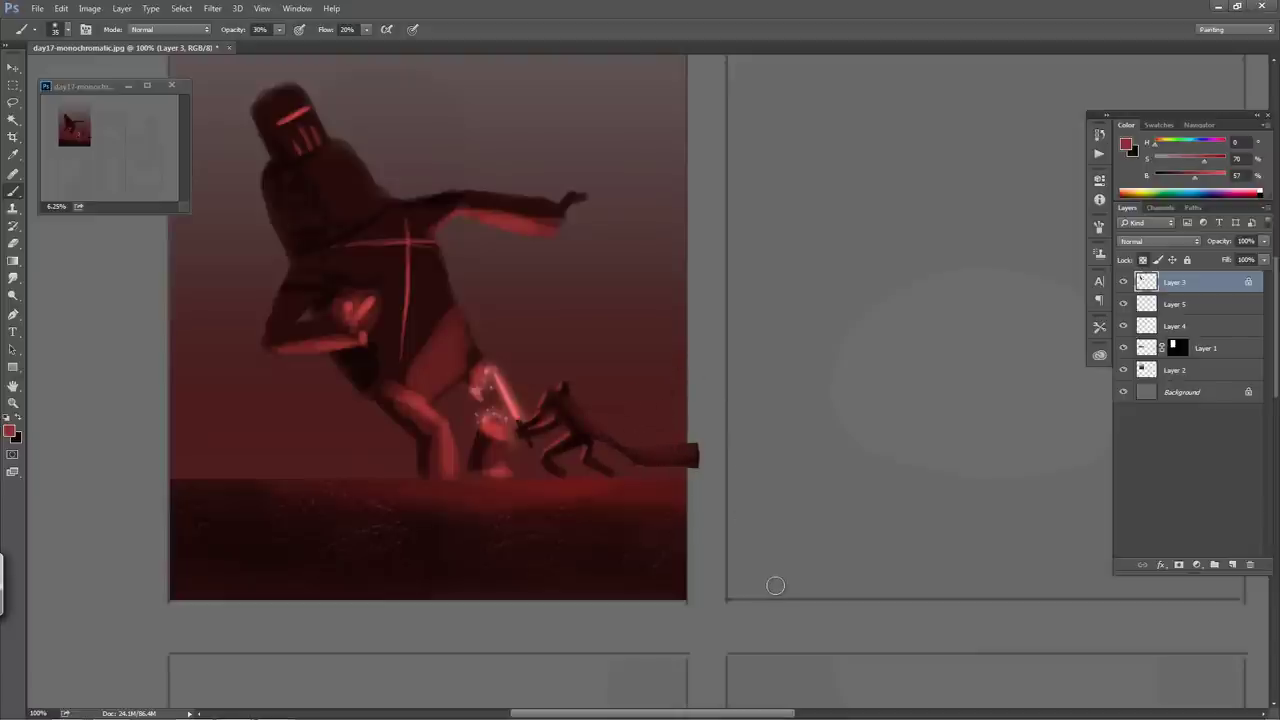
- Compare the scene with and without the glow on Layer 5, and merge that layer down into Layer 4
{"action": "key", "text": "ctrl+minus"}
{"action": "key", "text": "ctrl+minus"}
{"action": "key", "text": "ctrl+minus"}
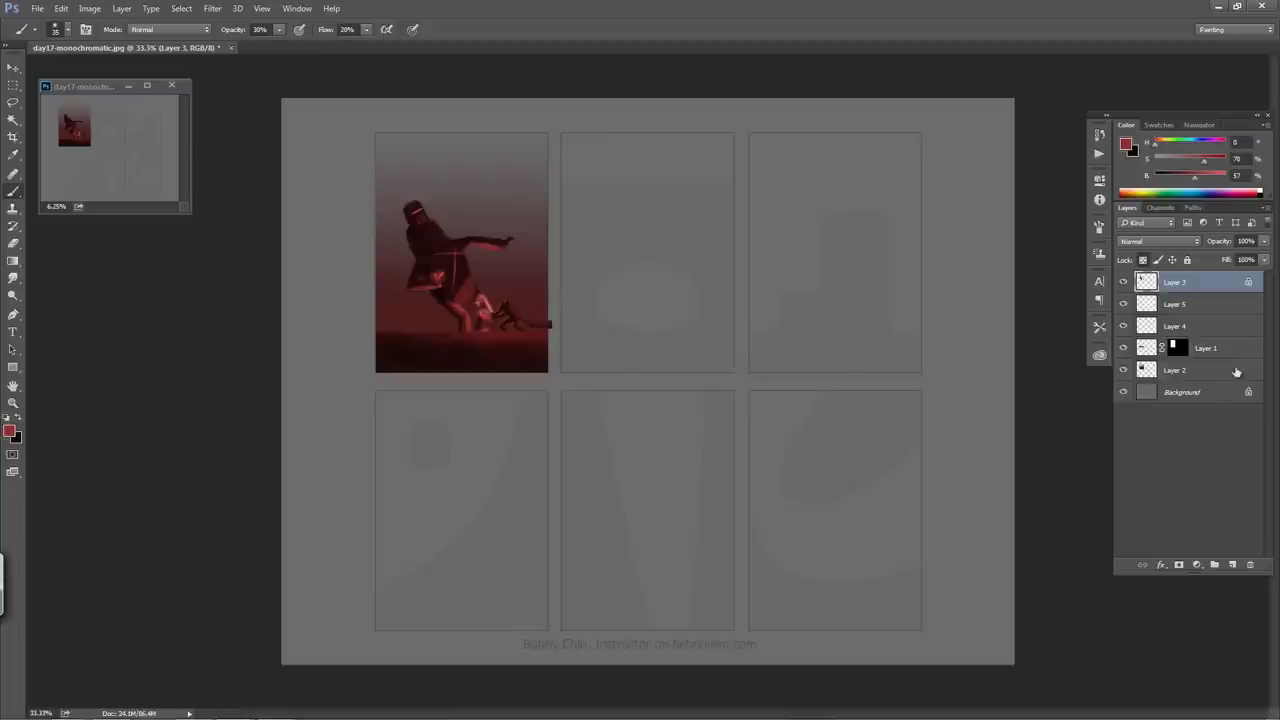
{"action": "left_click", "coordinate": [1123, 305]}
{"action": "left_click", "coordinate": [1123, 305]}
{"action": "left_click", "coordinate": [1188, 313]}
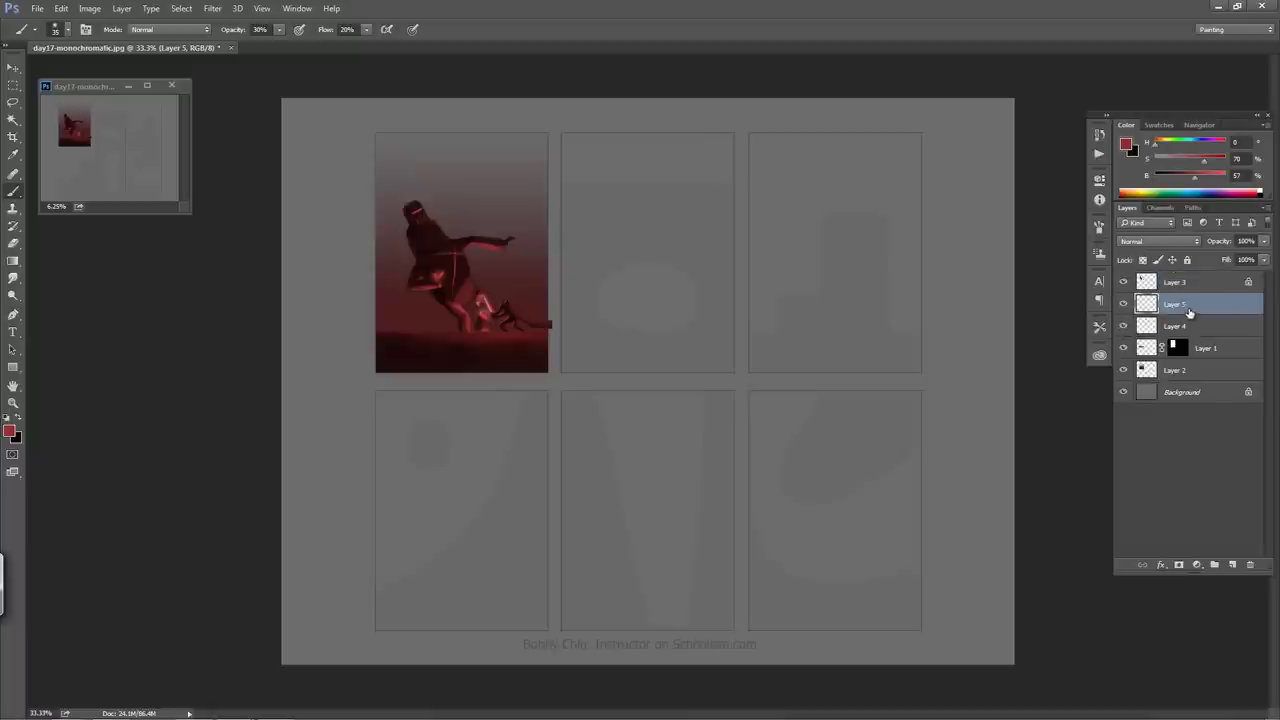
{"action": "key", "text": "ctrl+e"}
- Add a new layer above Layer 1 and sample the grey from the upper sky of the first thumbnail
{"action": "left_click", "coordinate": [1218, 330]}
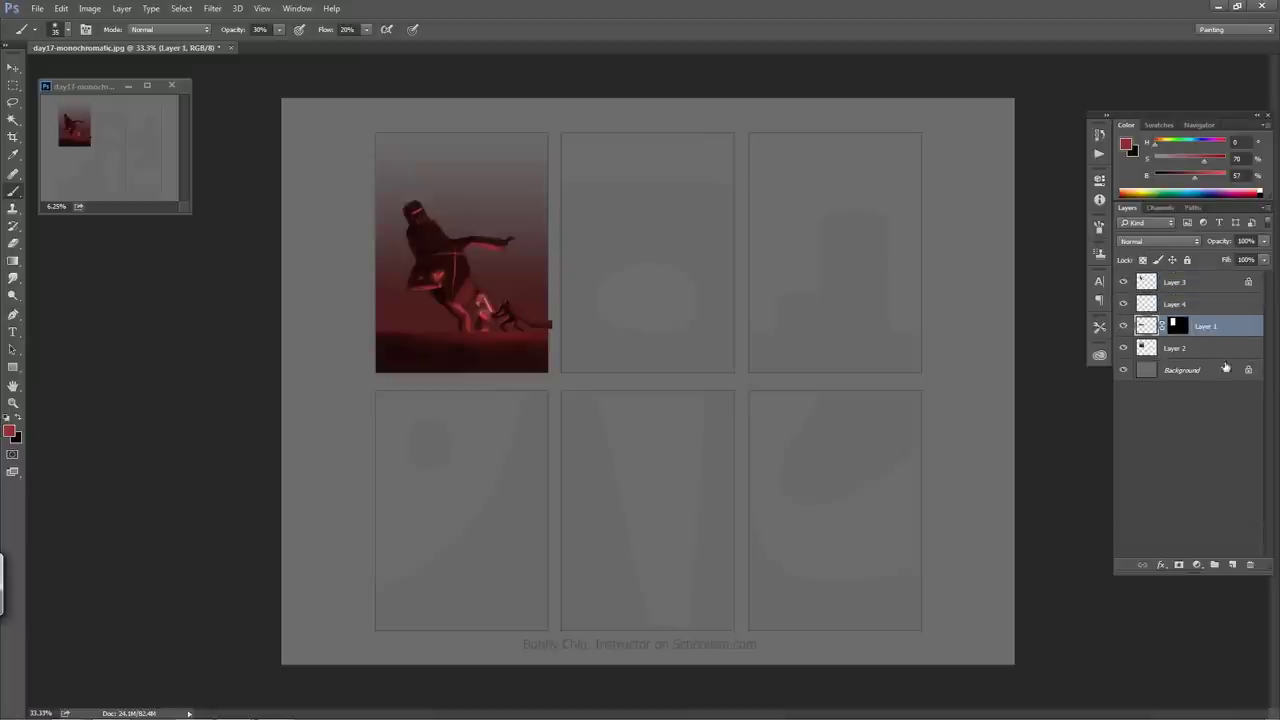
{"action": "left_click", "coordinate": [1232, 563]}
{"action": "left_click", "coordinate": [442, 162], "text": "alt"}
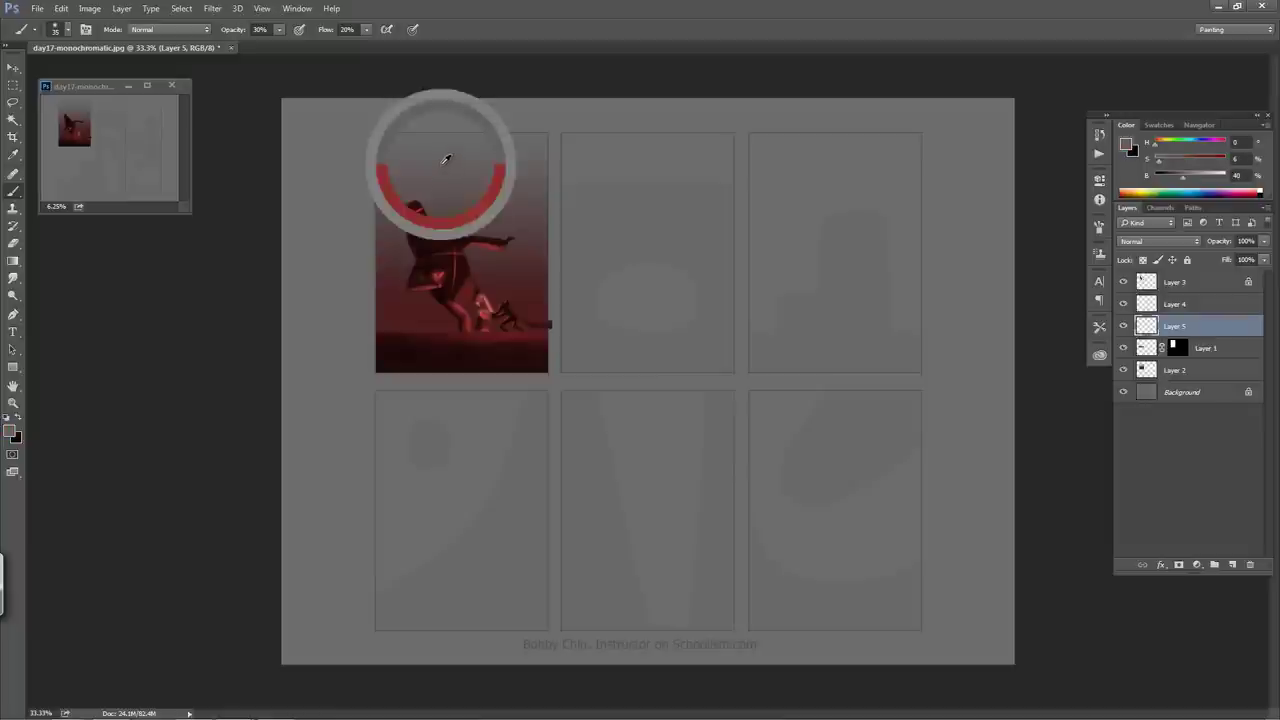
- Lasso a broad mist shape behind the large figure and add a wavy streak from the upper sky to the small figure
{"action": "left_click", "coordinate": [13, 102]}
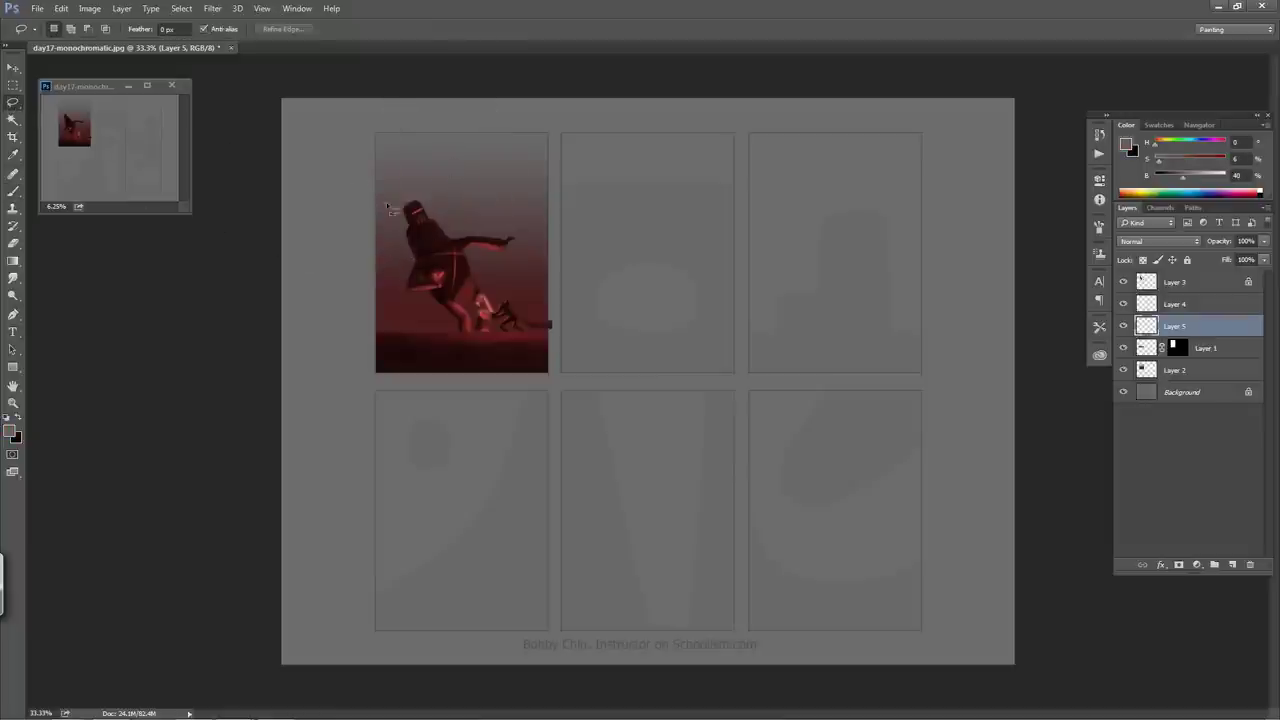
{"action": "mouse_move", "coordinate": [389, 207]}
{"action": "left_mouse_down"}
{"action": "mouse_move", "coordinate": [496, 350]}
{"action": "mouse_move", "coordinate": [354, 339]}
{"action": "left_mouse_up"}
{"action": "left_click_drag", "start_coordinate": [341, 290], "coordinate": [345, 270]}
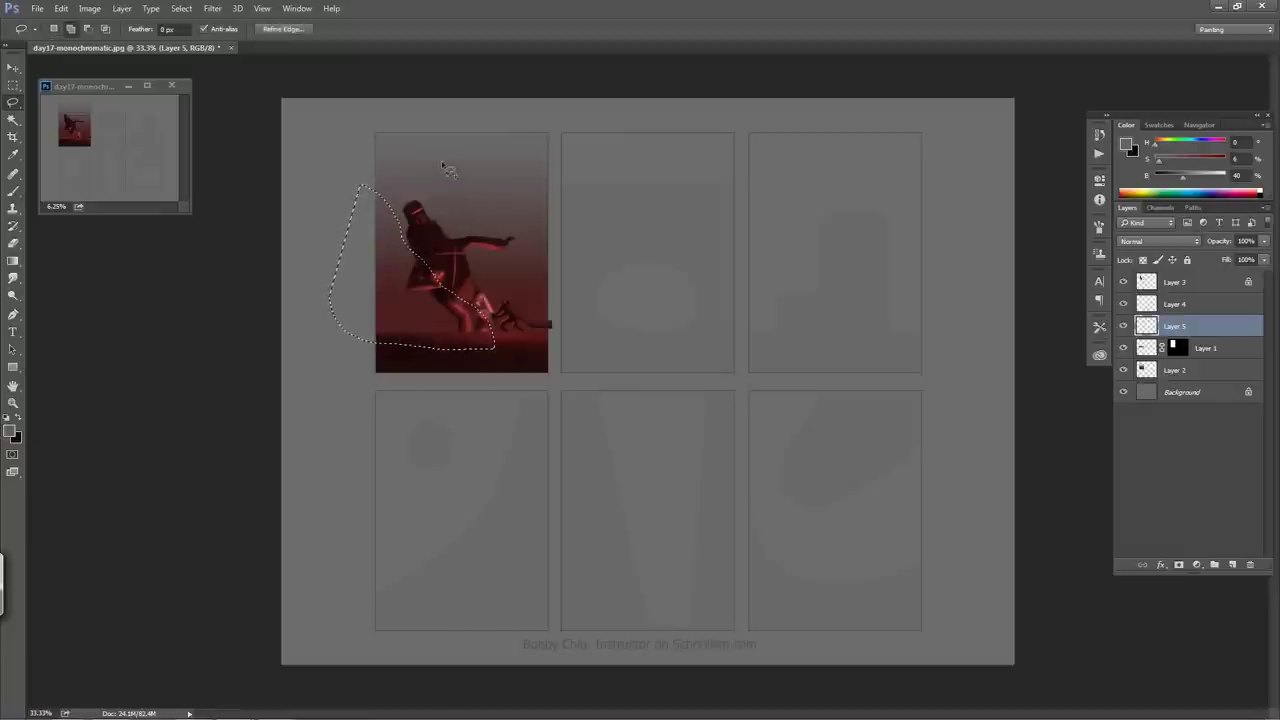
{"action": "left_click_drag", "start_coordinate": [459, 203], "coordinate": [534, 342]}
{"action": "mouse_move", "coordinate": [538, 288]}
{"action": "left_mouse_down"}
{"action": "mouse_move", "coordinate": [503, 259]}
{"action": "mouse_move", "coordinate": [468, 192]}
{"action": "left_mouse_up"}
{"action": "mouse_move", "coordinate": [443, 121]}
{"action": "left_mouse_down"}
{"action": "mouse_move", "coordinate": [430, 125]}
{"action": "mouse_move", "coordinate": [449, 129]}
{"action": "left_mouse_up"}
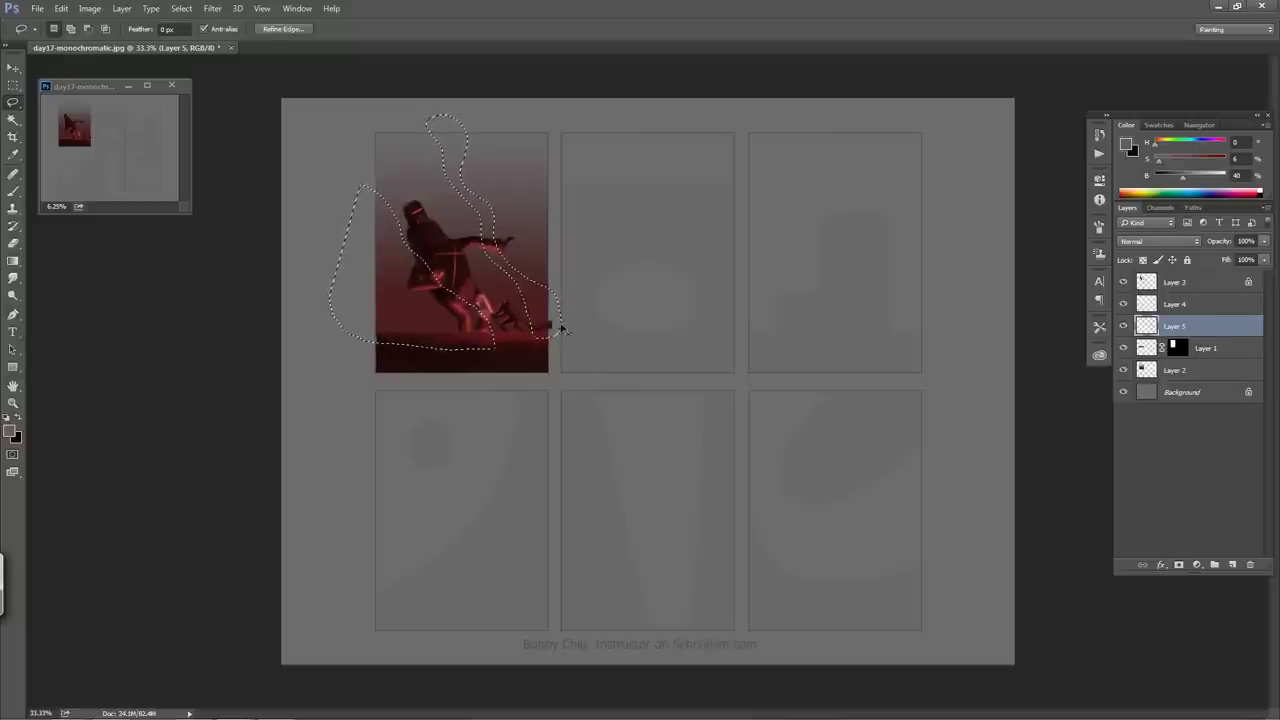
- Paint soft grey mist into the lassoed shapes on Layer 5, enlarging the brush up to 400 px at 30% opacity
{"action": "key", "text": "ctrl+d"}
{"action": "key", "text": "b"}
{"action": "key", "text": "bracketright"}
{"action": "key", "text": "bracketright"}
{"action": "key", "text": "bracketright"}
{"action": "key", "text": "bracketright"}
{"action": "key", "text": "bracketright"}
{"action": "key", "text": "bracketright"}
{"action": "key", "text": "bracketright"}
{"action": "key", "text": "bracketright"}
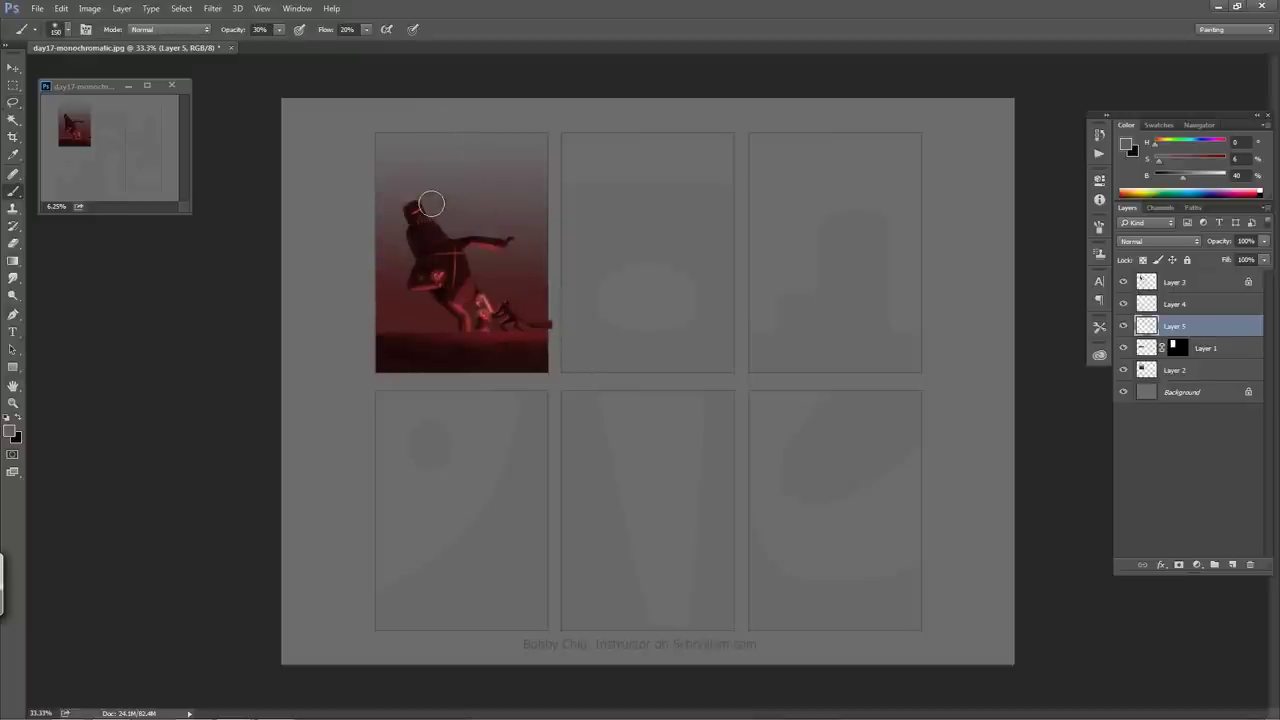
{"action": "mouse_move", "coordinate": [408, 174]}
{"action": "left_mouse_down"}
{"action": "mouse_move", "coordinate": [383, 269]}
{"action": "mouse_move", "coordinate": [400, 214]}
{"action": "mouse_move", "coordinate": [466, 337]}
{"action": "mouse_move", "coordinate": [400, 229]}
{"action": "mouse_move", "coordinate": [409, 300]}
{"action": "mouse_move", "coordinate": [449, 286]}
{"action": "mouse_move", "coordinate": [381, 188]}
{"action": "mouse_move", "coordinate": [380, 266]}
{"action": "mouse_move", "coordinate": [394, 286]}
{"action": "mouse_move", "coordinate": [366, 291]}
{"action": "mouse_move", "coordinate": [411, 274]}
{"action": "mouse_move", "coordinate": [380, 209]}
{"action": "mouse_move", "coordinate": [390, 241]}
{"action": "mouse_move", "coordinate": [400, 217]}
{"action": "mouse_move", "coordinate": [354, 269]}
{"action": "mouse_move", "coordinate": [477, 217]}
{"action": "mouse_move", "coordinate": [451, 176]}
{"action": "mouse_move", "coordinate": [491, 228]}
{"action": "mouse_move", "coordinate": [418, 145]}
{"action": "mouse_move", "coordinate": [546, 297]}
{"action": "mouse_move", "coordinate": [524, 157]}
{"action": "left_mouse_up"}
{"action": "mouse_move", "coordinate": [457, 134]}
{"action": "left_mouse_down"}
{"action": "mouse_move", "coordinate": [509, 251]}
{"action": "mouse_move", "coordinate": [554, 286]}
{"action": "left_mouse_up"}
{"action": "mouse_move", "coordinate": [513, 100]}
{"action": "left_mouse_down"}
{"action": "mouse_move", "coordinate": [431, 192]}
{"action": "mouse_move", "coordinate": [388, 190]}
{"action": "mouse_move", "coordinate": [374, 220]}
{"action": "mouse_move", "coordinate": [378, 281]}
{"action": "mouse_move", "coordinate": [418, 293]}
{"action": "mouse_move", "coordinate": [481, 212]}
{"action": "mouse_move", "coordinate": [491, 195]}
{"action": "mouse_move", "coordinate": [467, 163]}
{"action": "mouse_move", "coordinate": [477, 226]}
{"action": "mouse_move", "coordinate": [525, 268]}
{"action": "mouse_move", "coordinate": [465, 182]}
{"action": "mouse_move", "coordinate": [538, 288]}
{"action": "mouse_move", "coordinate": [556, 207]}
{"action": "mouse_move", "coordinate": [554, 264]}
{"action": "mouse_move", "coordinate": [606, 177]}
{"action": "left_mouse_up"}
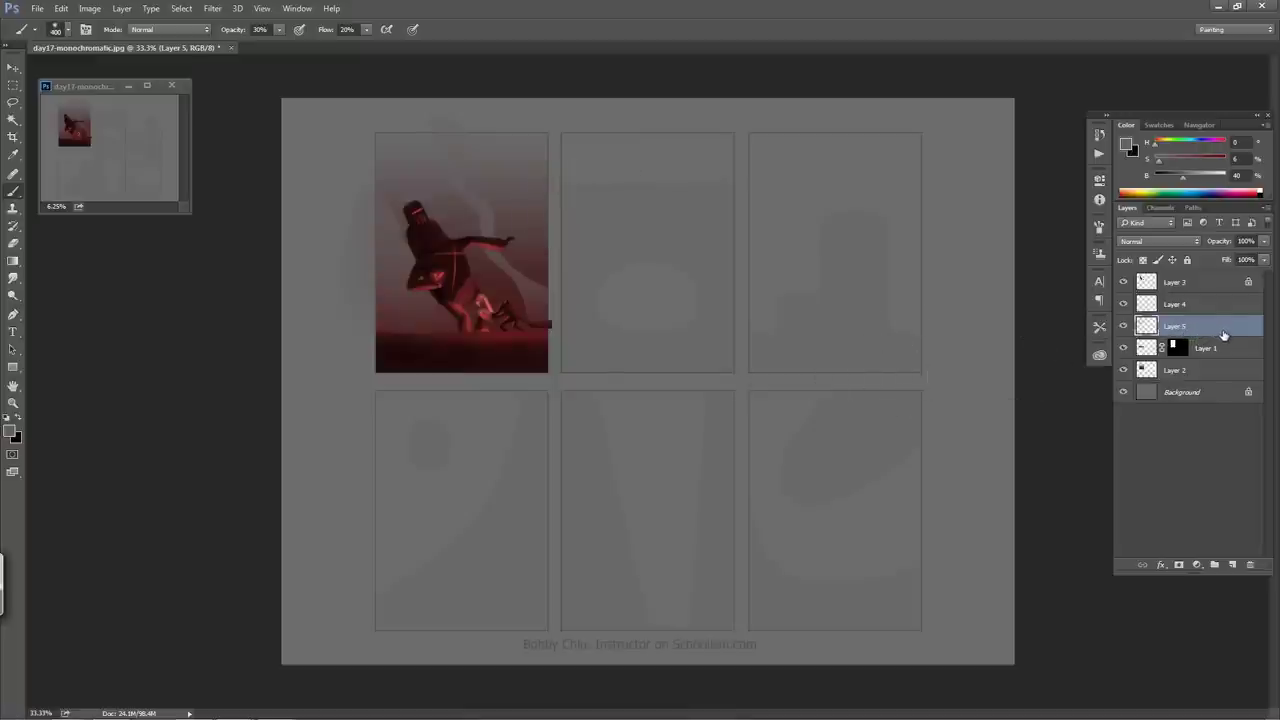
- Compare the first thumbnail with and without the figures on the top layer and the glow on Layer 4
{"action": "left_click", "coordinate": [1123, 284]}
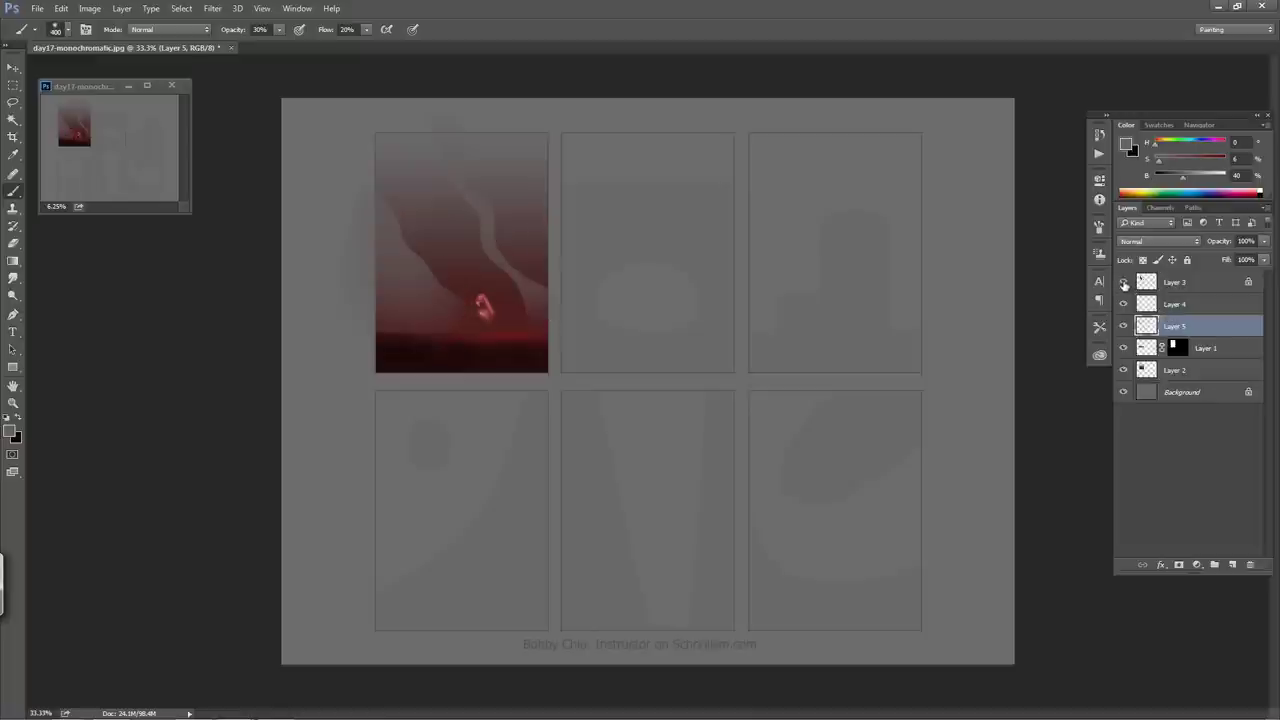
{"action": "left_click", "coordinate": [1124, 284]}
{"action": "left_click", "coordinate": [1124, 304]}
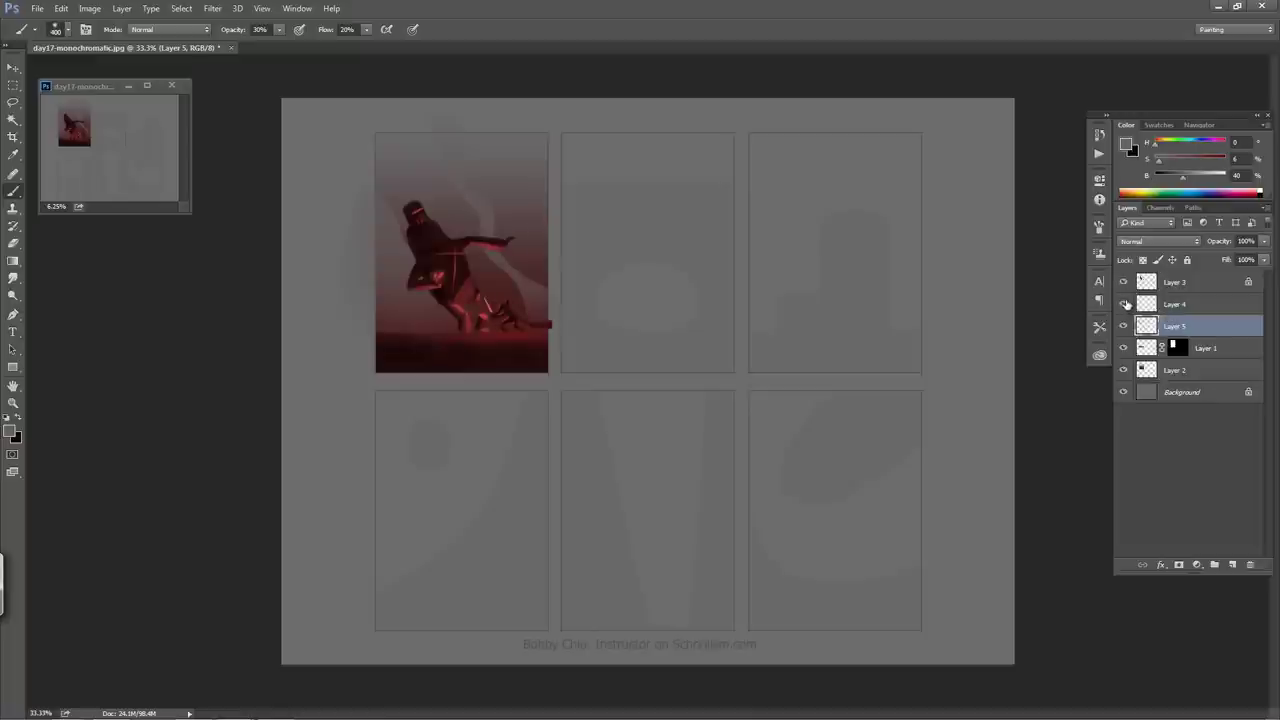
{"action": "left_click", "coordinate": [1124, 304]}
- Touch up the glow around the small swordsman on Layer 4 with the sampled grey, reducing the brush to 125 px
{"action": "left_click", "coordinate": [1170, 305]}
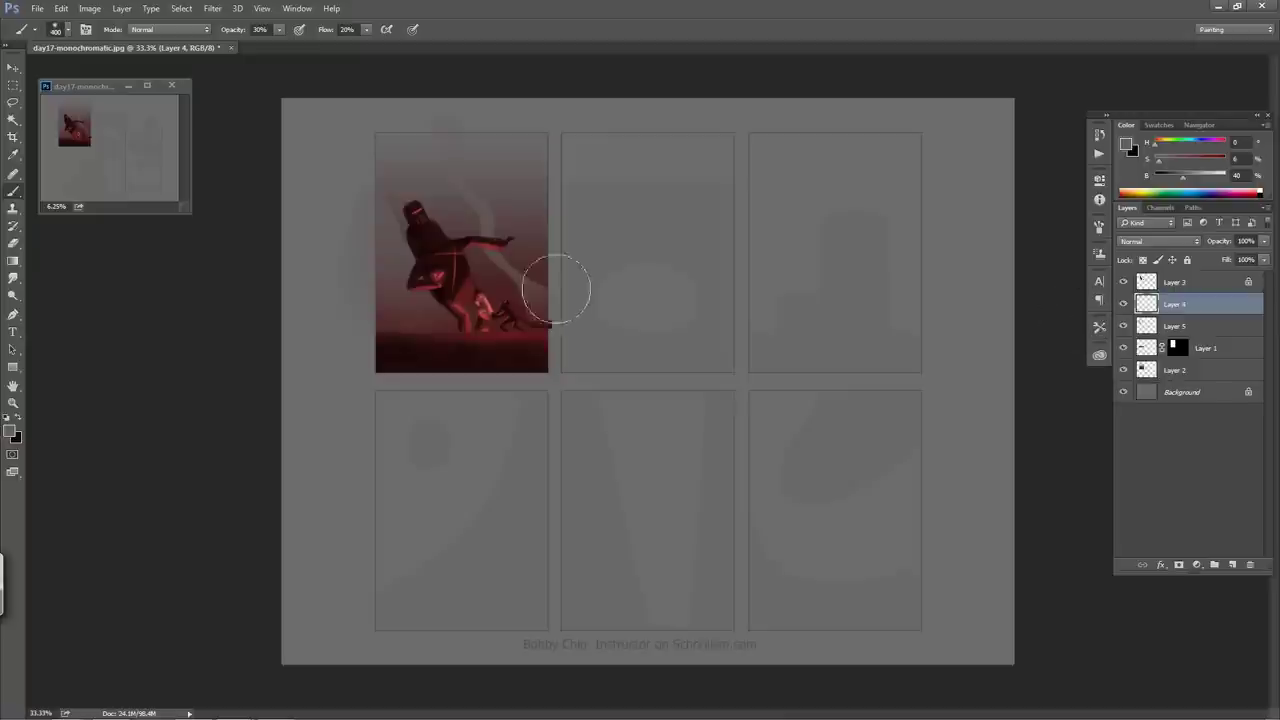
{"action": "key", "text": "e"}
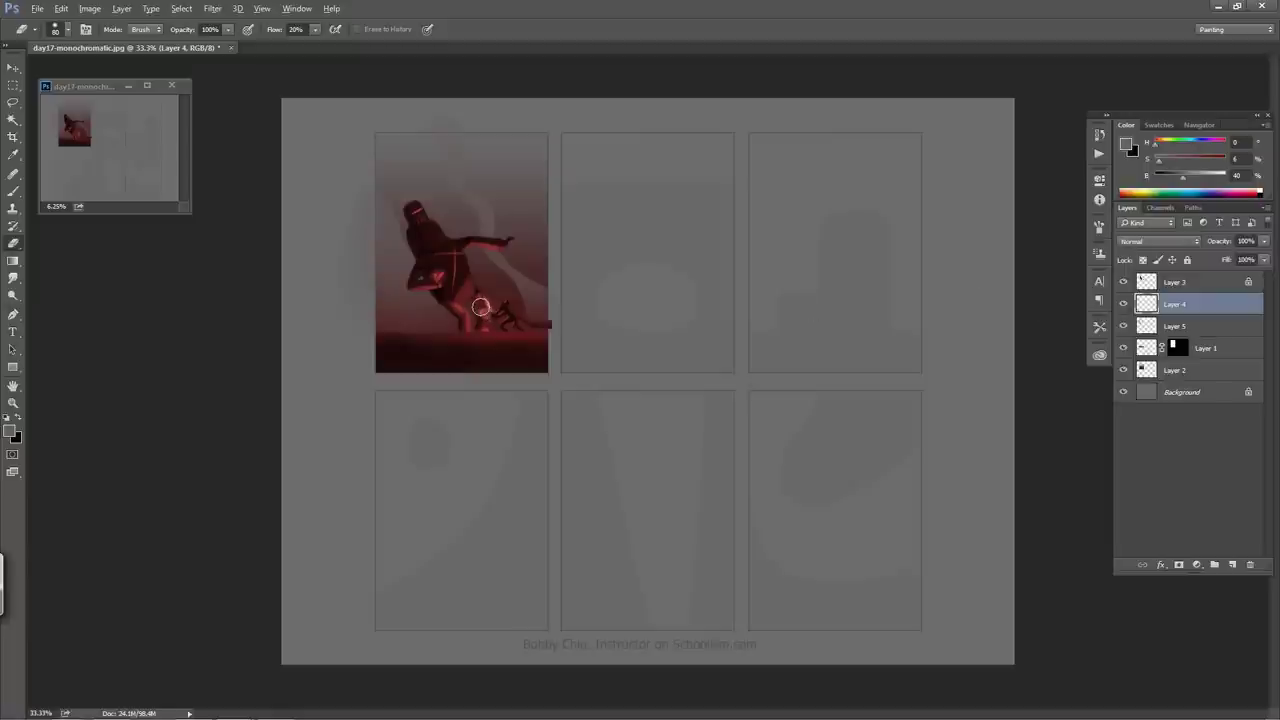
{"action": "key", "text": "b"}
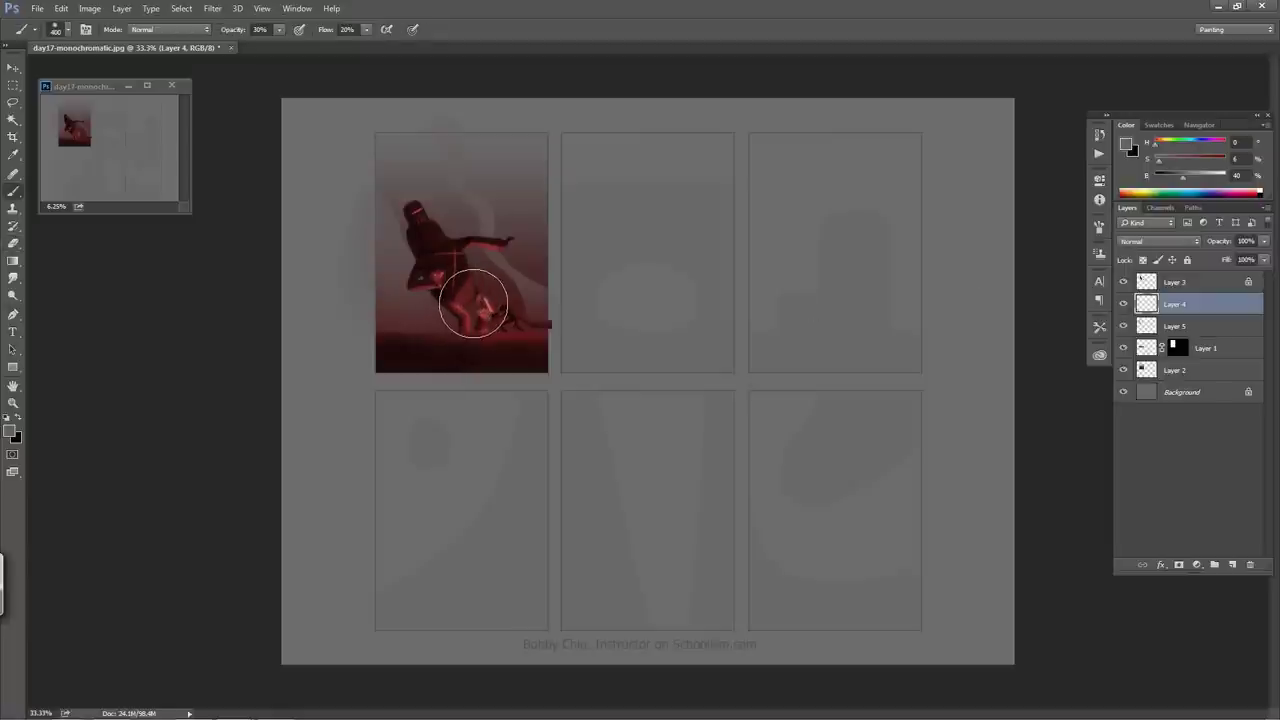
{"action": "key", "text": "bracketleft"}
{"action": "key", "text": "bracketleft"}
{"action": "key", "text": "bracketleft"}
{"action": "key", "text": "bracketleft"}
{"action": "key", "text": "bracketleft"}
{"action": "key", "text": "bracketleft"}
{"action": "left_click_drag", "start_coordinate": [504, 323], "coordinate": [494, 302]}
- Sample the glow's red and paint soft 70 px red strokes around the fighters and along the lower-left mist
{"action": "left_click", "coordinate": [491, 310], "text": "alt"}
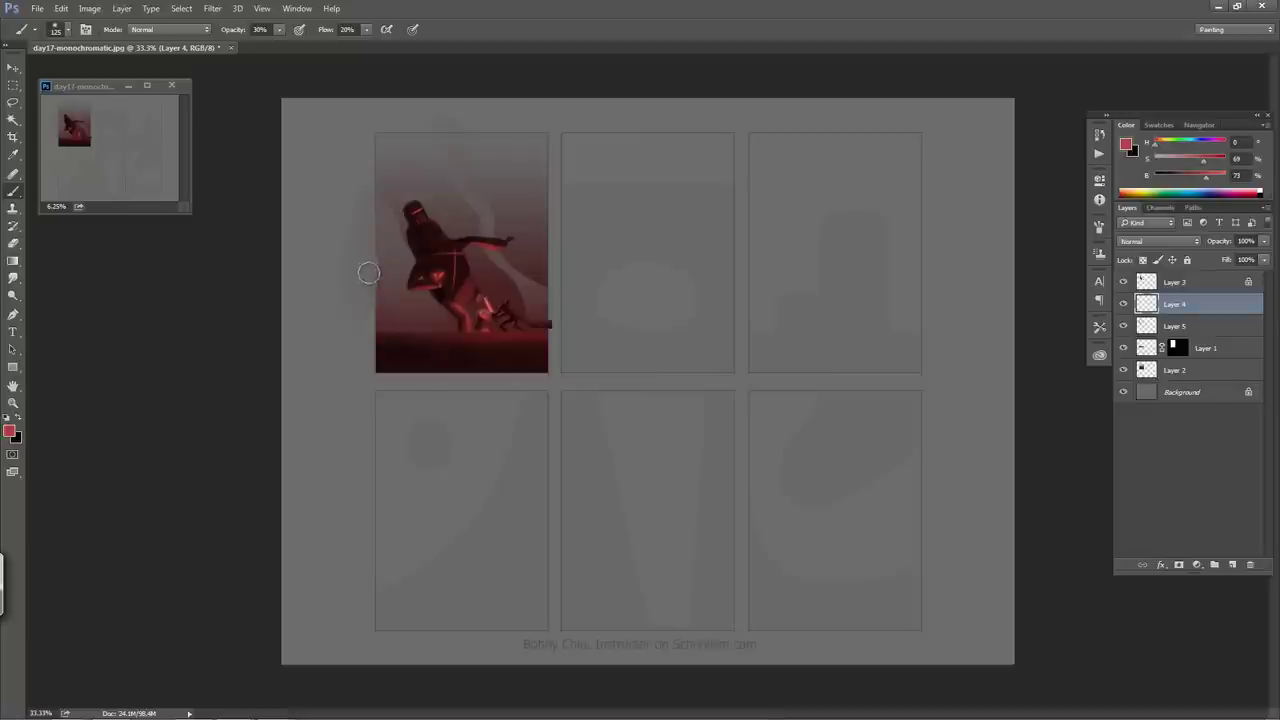
{"action": "key", "text": "bracketleft"}
{"action": "key", "text": "bracketleft"}
{"action": "mouse_move", "coordinate": [456, 304]}
{"action": "left_mouse_down"}
{"action": "mouse_move", "coordinate": [447, 313]}
{"action": "mouse_move", "coordinate": [513, 323]}
{"action": "left_mouse_up"}
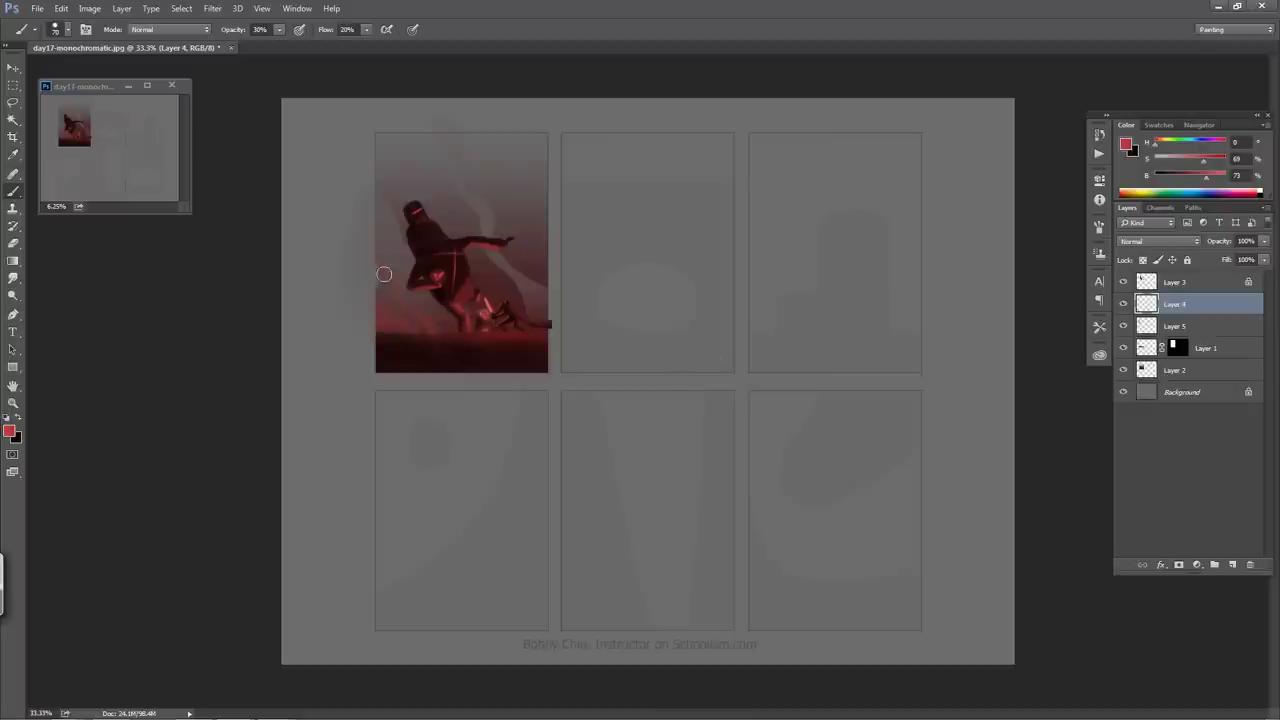
{"action": "mouse_move", "coordinate": [389, 294]}
{"action": "left_mouse_down"}
{"action": "mouse_move", "coordinate": [377, 286]}
{"action": "mouse_move", "coordinate": [386, 306]}
{"action": "mouse_move", "coordinate": [374, 289]}
{"action": "mouse_move", "coordinate": [382, 308]}
{"action": "left_mouse_up"}
- Merge all layers above the Background into a single layer
{"action": "left_click", "coordinate": [1216, 284]}
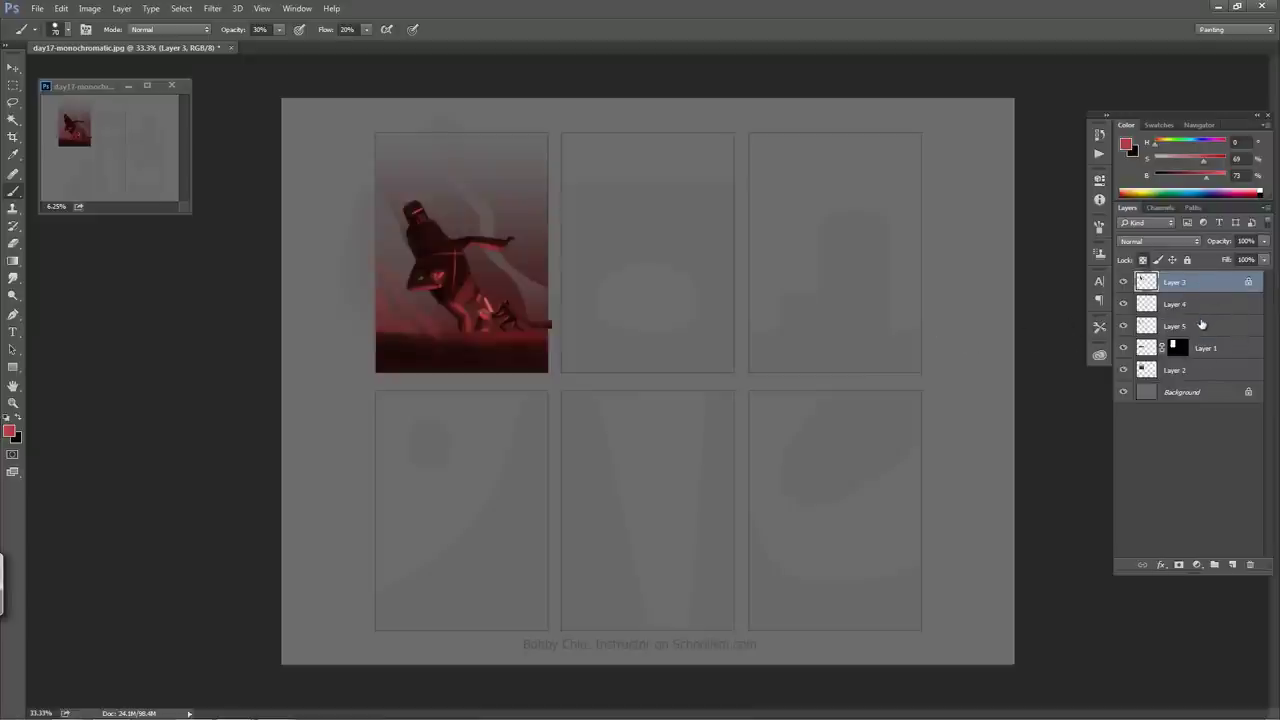
{"action": "left_click", "coordinate": [1190, 370], "text": "shift"}
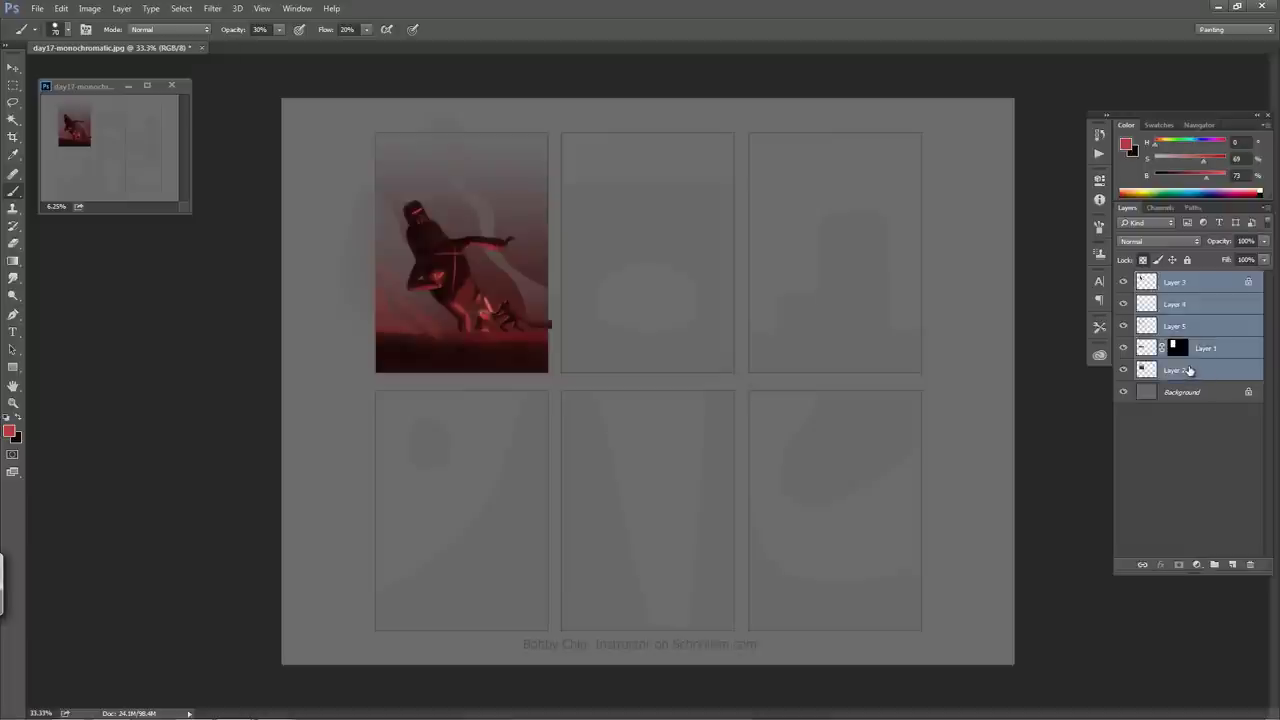
{"action": "key", "text": "ctrl+e"}
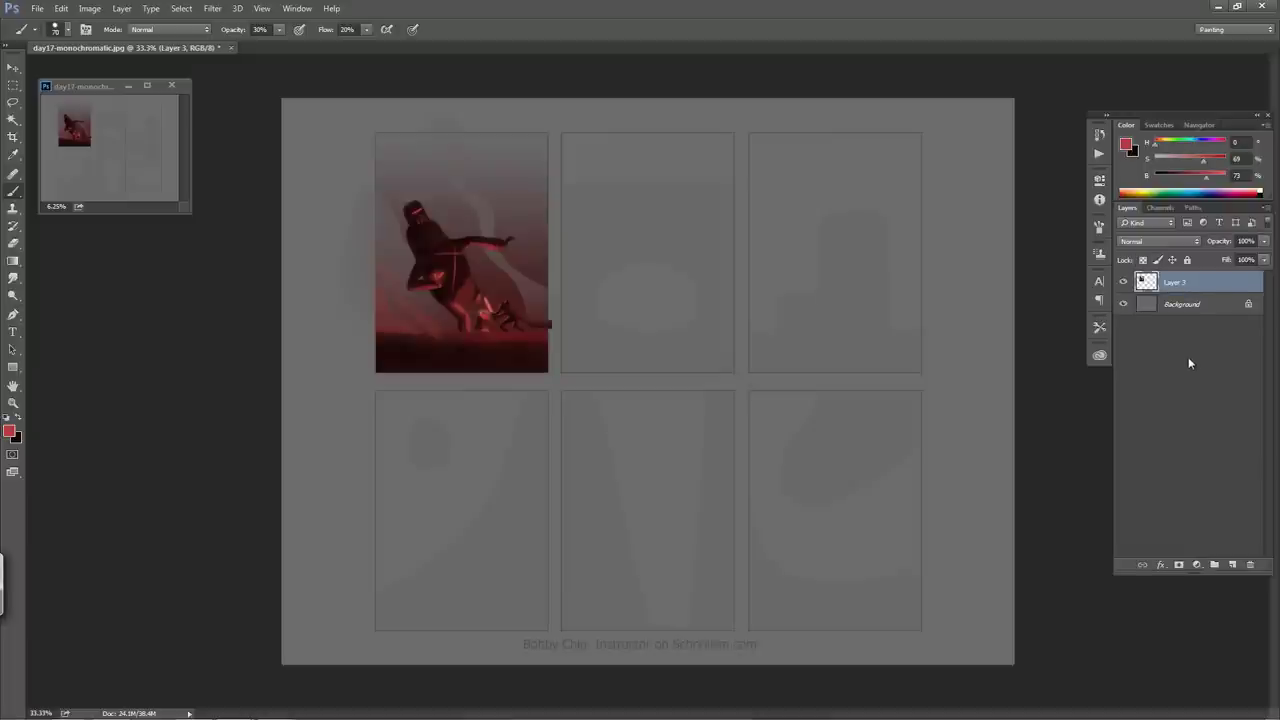
- Add a new layer above the merged painting and place it inside a new group
{"action": "left_click", "coordinate": [1231, 564]}
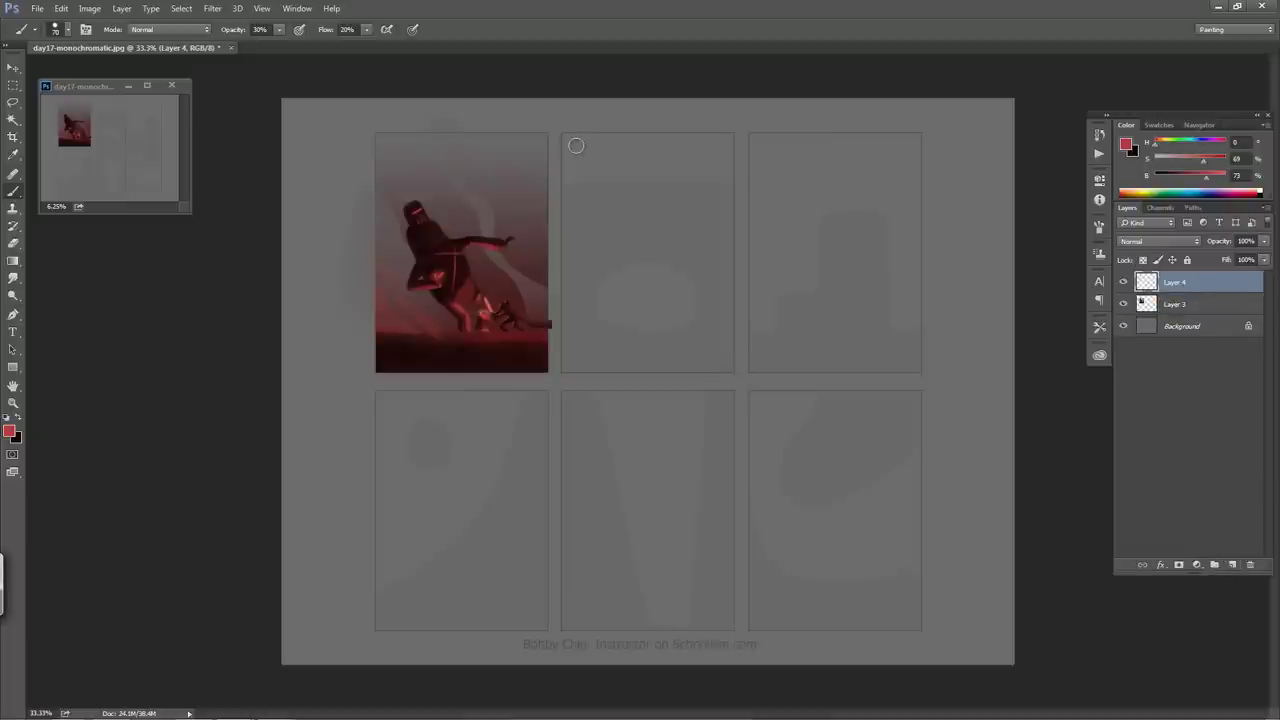
{"action": "key", "text": "m"}
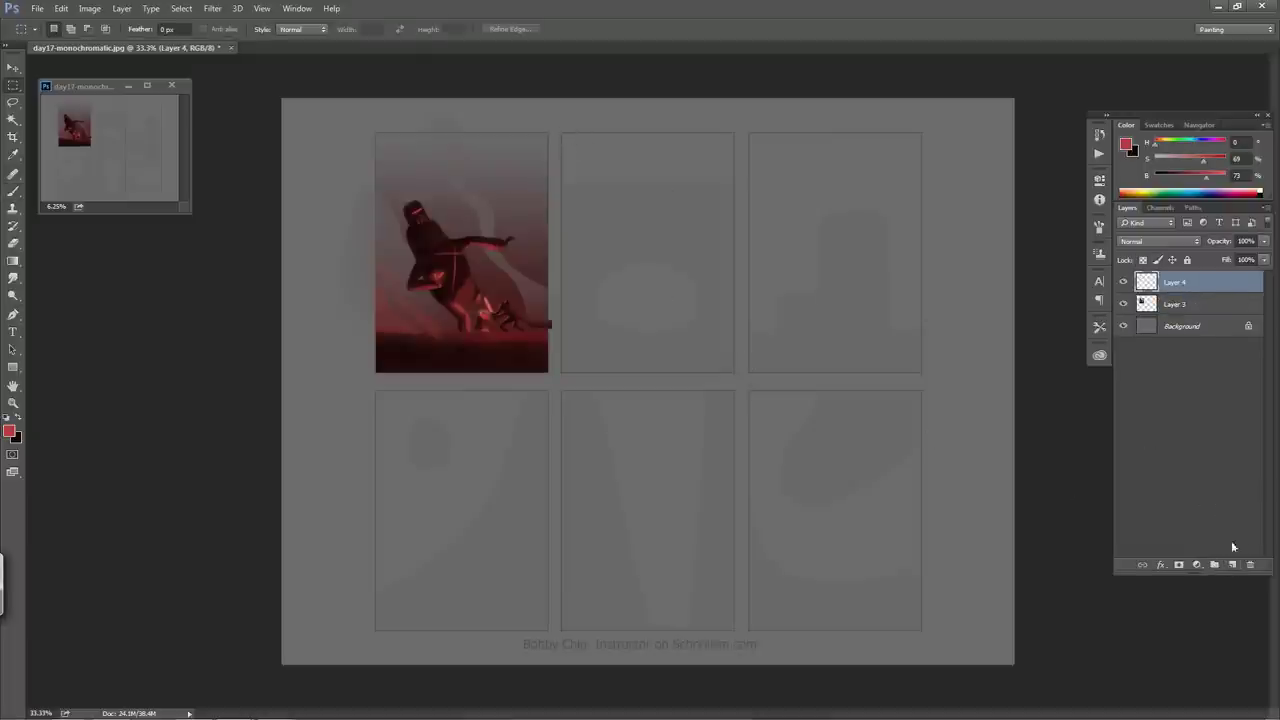
{"action": "left_click", "coordinate": [1178, 564]}
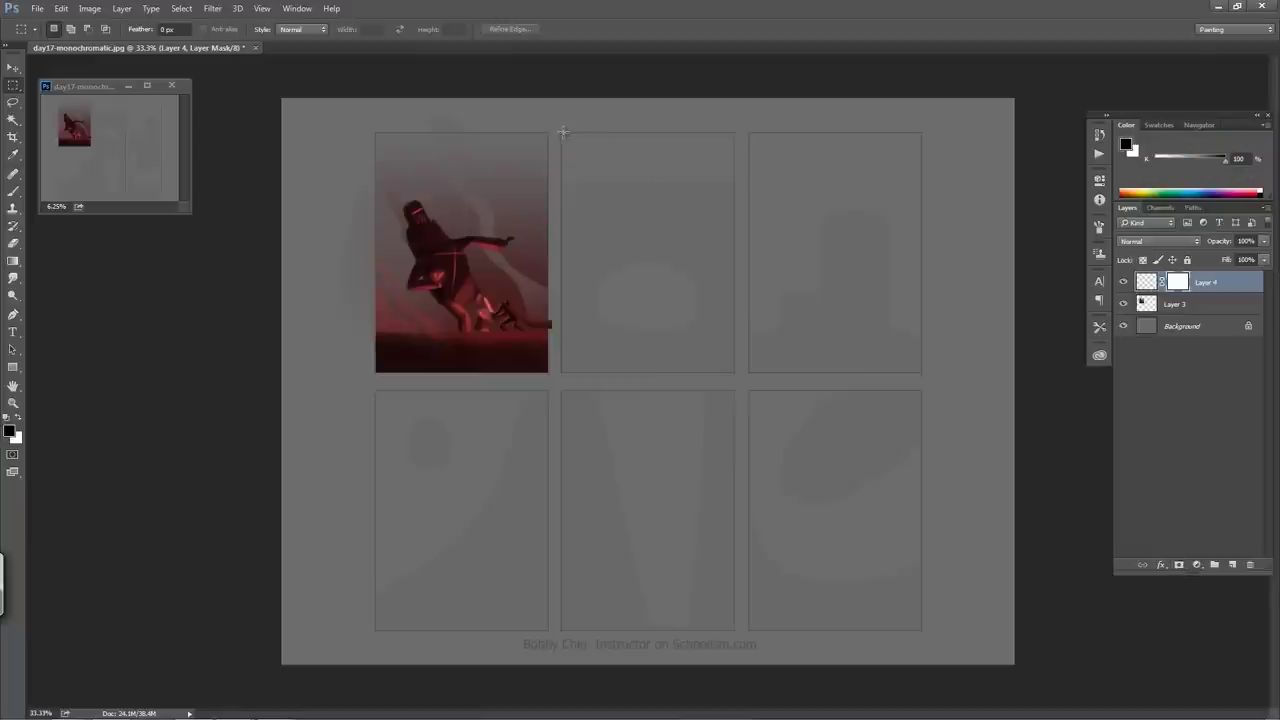
{"action": "key", "text": "ctrl+z"}
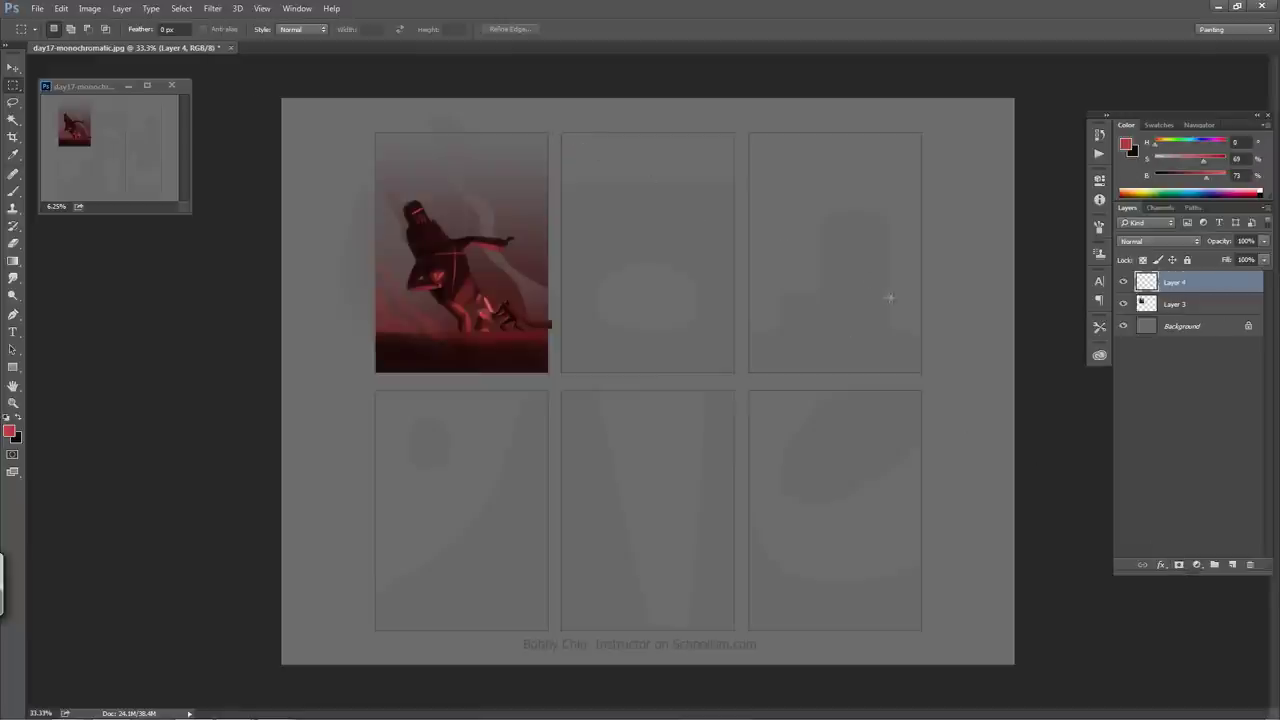
{"action": "left_click", "coordinate": [1215, 566]}
{"action": "left_click_drag", "start_coordinate": [1177, 300], "coordinate": [1165, 280]}
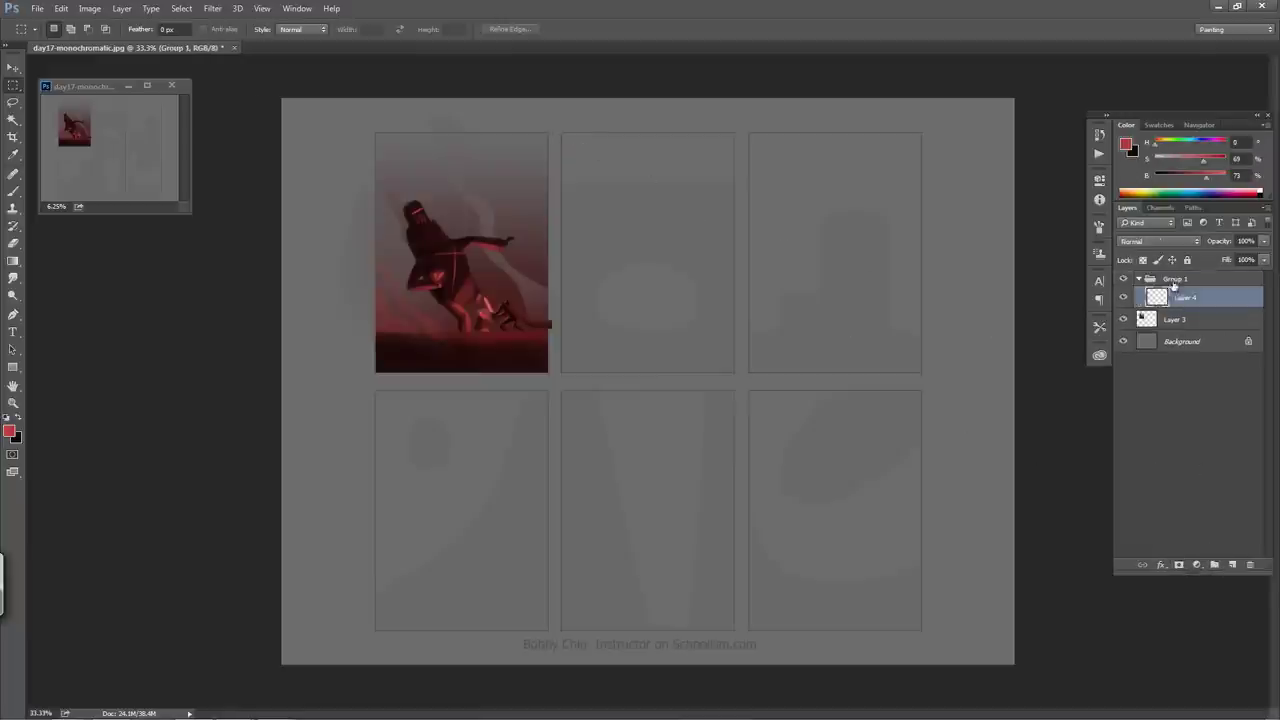
{"action": "left_click", "coordinate": [1135, 278]}
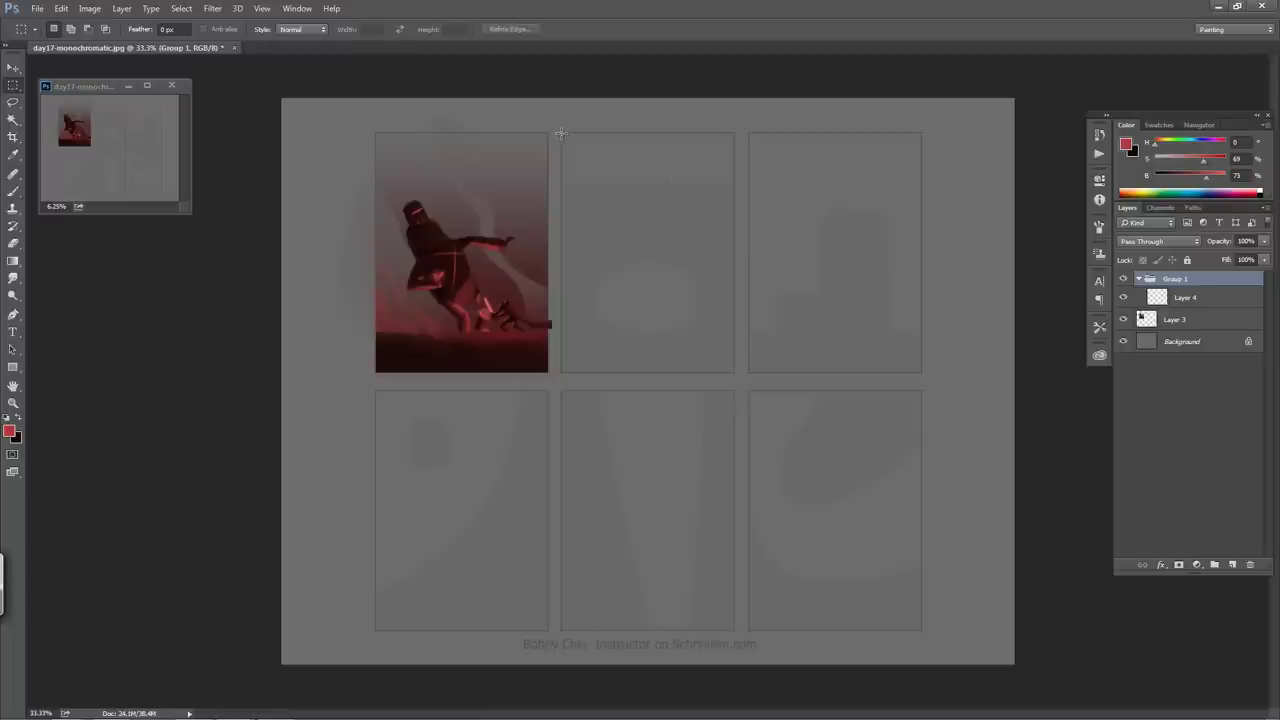
- Mask Group 1 to the rectangle of the upper middle thumbnail and make Layer 4 inside it active
{"action": "left_click_drag", "start_coordinate": [561, 132], "coordinate": [733, 372]}
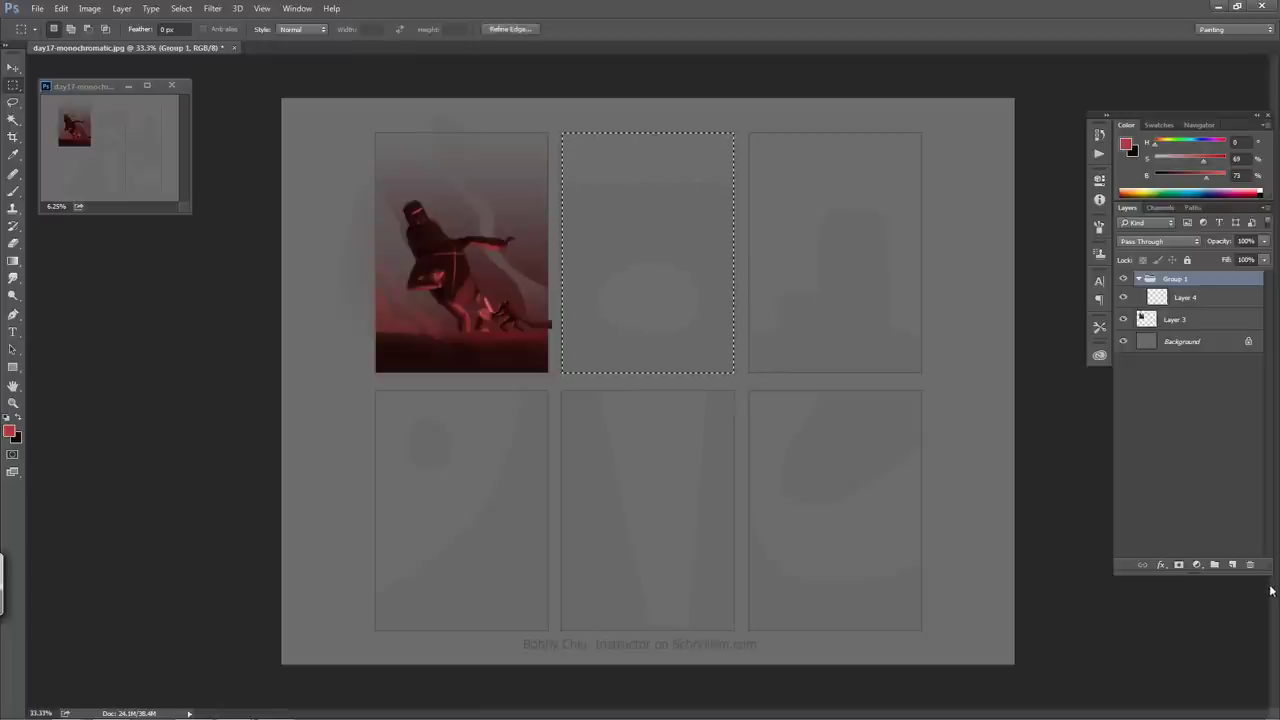
{"action": "left_click", "coordinate": [1181, 567]}
{"action": "left_click", "coordinate": [1180, 304]}
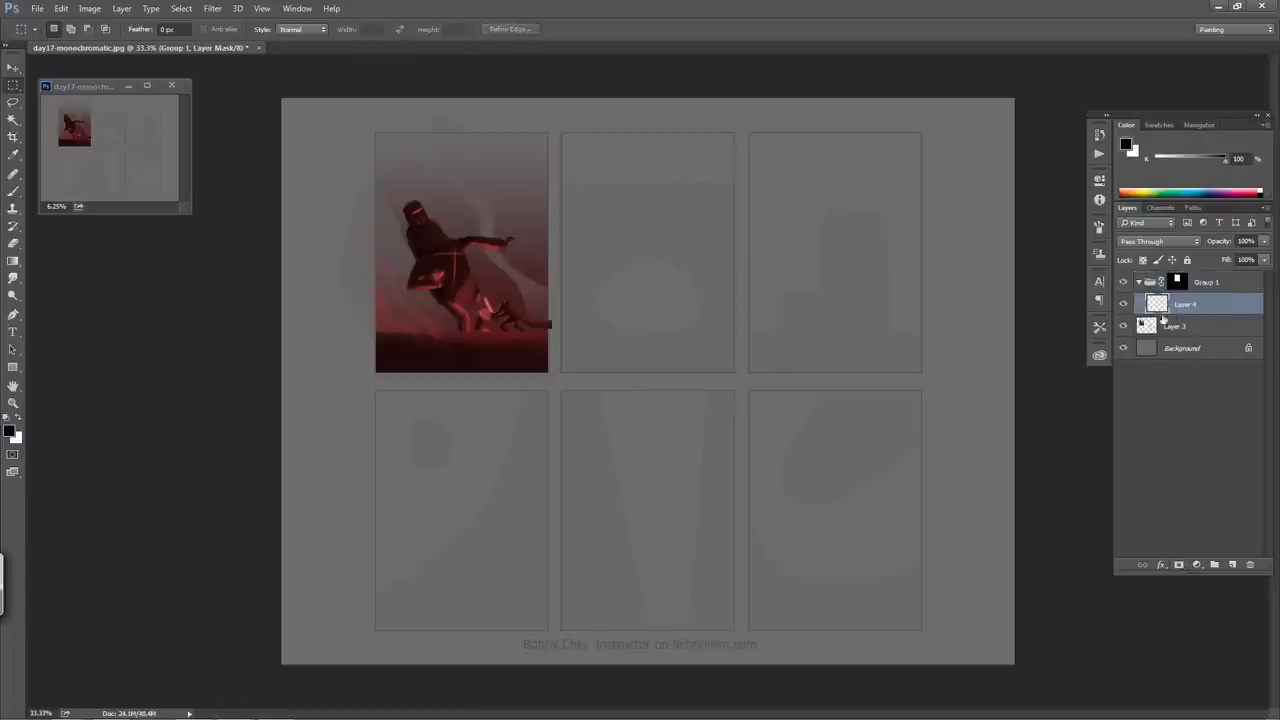
- Cover the upper middle thumbnail with blue (H 211, S 69, B 73) on Layer 4, using a 175 px brush
{"action": "left_click", "coordinate": [13, 190]}
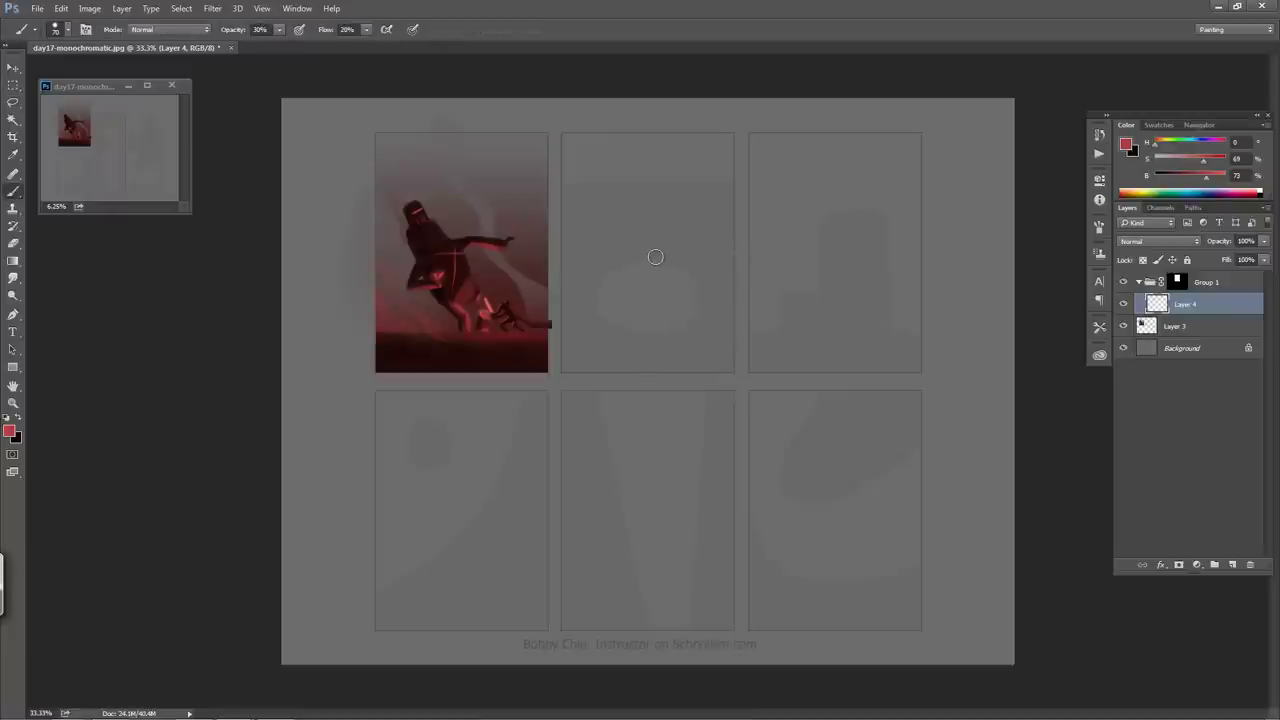
{"action": "key", "text": "bracketright"}
{"action": "key", "text": "bracketright"}
{"action": "key", "text": "bracketright"}
{"action": "key", "text": "bracketright"}
{"action": "key", "text": "bracketright"}
{"action": "key", "text": "bracketright"}
{"action": "left_click", "coordinate": [1199, 148]}
{"action": "left_click_drag", "start_coordinate": [558, 132], "coordinate": [566, 370]}
{"action": "mouse_move", "coordinate": [610, 117]}
{"action": "left_mouse_down"}
{"action": "mouse_move", "coordinate": [594, 272]}
{"action": "mouse_move", "coordinate": [622, 331]}
{"action": "mouse_move", "coordinate": [678, 145]}
{"action": "mouse_move", "coordinate": [680, 257]}
{"action": "mouse_move", "coordinate": [704, 362]}
{"action": "mouse_move", "coordinate": [741, 175]}
{"action": "mouse_move", "coordinate": [716, 245]}
{"action": "mouse_move", "coordinate": [608, 319]}
{"action": "mouse_move", "coordinate": [585, 368]}
{"action": "mouse_move", "coordinate": [568, 320]}
{"action": "mouse_move", "coordinate": [571, 191]}
{"action": "mouse_move", "coordinate": [585, 161]}
{"action": "mouse_move", "coordinate": [570, 324]}
{"action": "mouse_move", "coordinate": [606, 372]}
{"action": "mouse_move", "coordinate": [600, 230]}
{"action": "mouse_move", "coordinate": [653, 196]}
{"action": "mouse_move", "coordinate": [654, 355]}
{"action": "mouse_move", "coordinate": [679, 163]}
{"action": "mouse_move", "coordinate": [688, 349]}
{"action": "mouse_move", "coordinate": [711, 284]}
{"action": "mouse_move", "coordinate": [727, 279]}
{"action": "mouse_move", "coordinate": [708, 114]}
{"action": "mouse_move", "coordinate": [681, 166]}
{"action": "mouse_move", "coordinate": [660, 344]}
{"action": "mouse_move", "coordinate": [632, 134]}
{"action": "mouse_move", "coordinate": [618, 213]}
{"action": "mouse_move", "coordinate": [592, 151]}
{"action": "mouse_move", "coordinate": [566, 148]}
{"action": "mouse_move", "coordinate": [695, 164]}
{"action": "mouse_move", "coordinate": [694, 192]}
{"action": "mouse_move", "coordinate": [676, 131]}
{"action": "mouse_move", "coordinate": [698, 228]}
{"action": "mouse_move", "coordinate": [658, 134]}
{"action": "mouse_move", "coordinate": [648, 318]}
{"action": "mouse_move", "coordinate": [666, 219]}
{"action": "mouse_move", "coordinate": [671, 290]}
{"action": "mouse_move", "coordinate": [648, 198]}
{"action": "mouse_move", "coordinate": [623, 347]}
{"action": "mouse_move", "coordinate": [619, 176]}
{"action": "mouse_move", "coordinate": [630, 313]}
{"action": "mouse_move", "coordinate": [640, 242]}
{"action": "mouse_move", "coordinate": [631, 327]}
{"action": "mouse_move", "coordinate": [600, 178]}
{"action": "mouse_move", "coordinate": [593, 323]}
{"action": "mouse_move", "coordinate": [595, 215]}
{"action": "mouse_move", "coordinate": [691, 200]}
{"action": "mouse_move", "coordinate": [694, 378]}
{"action": "mouse_move", "coordinate": [690, 316]}
{"action": "mouse_move", "coordinate": [684, 343]}
{"action": "mouse_move", "coordinate": [553, 284]}
{"action": "mouse_move", "coordinate": [754, 337]}
{"action": "mouse_move", "coordinate": [691, 360]}
{"action": "left_mouse_up"}
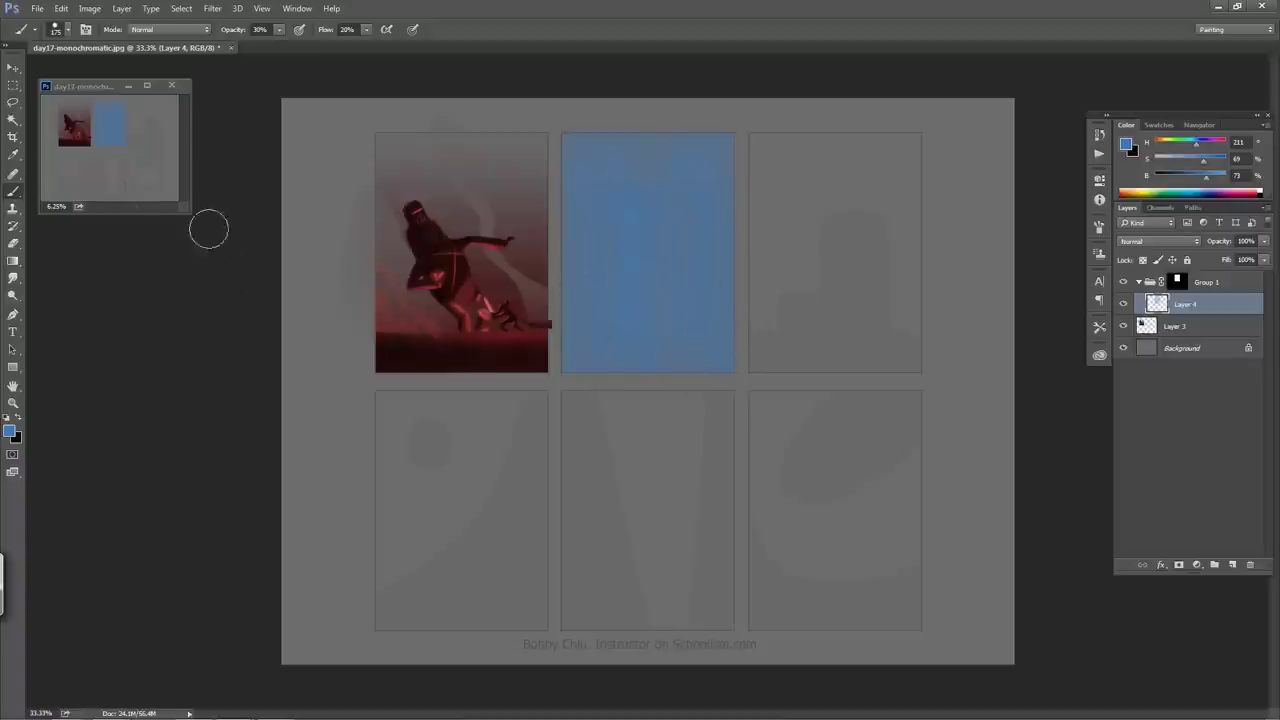
- Add a new layer above Layer 4 and set the foreground to a dark, dull blue (H 211, S 17, B 19)
{"action": "left_click", "coordinate": [1233, 565]}
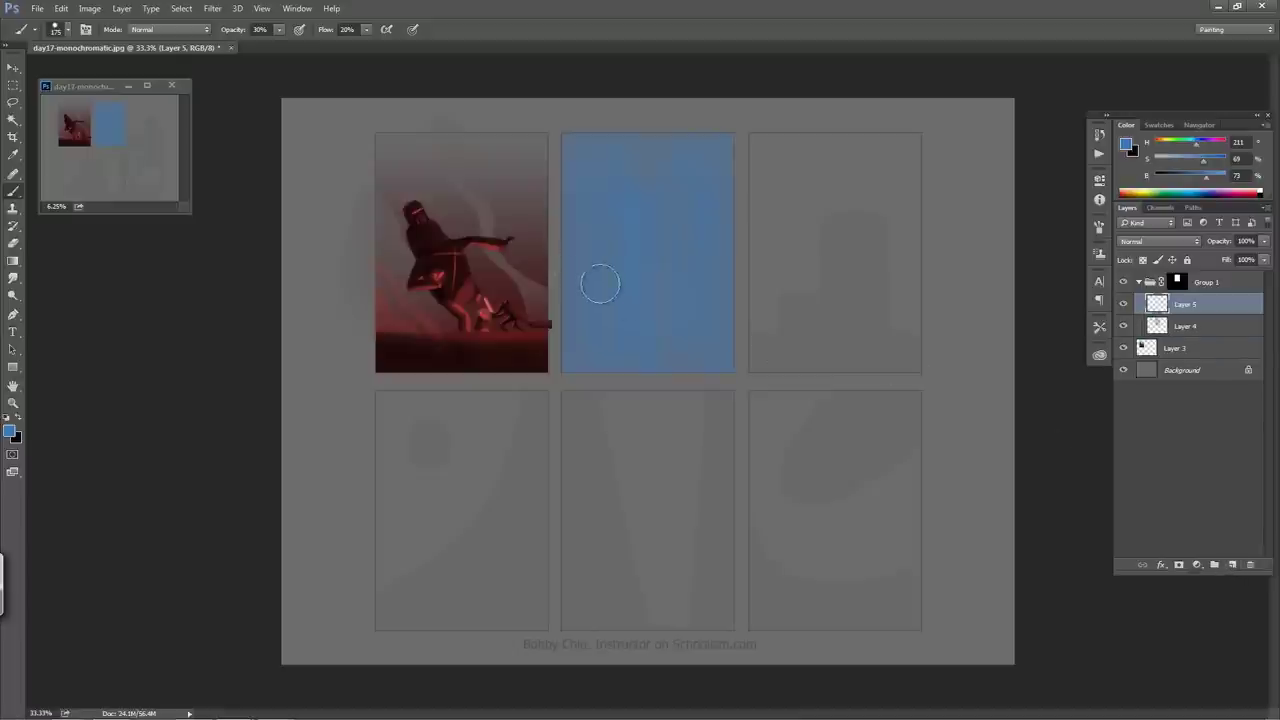
{"action": "left_click", "coordinate": [17, 421]}
{"action": "left_click", "coordinate": [10, 431]}
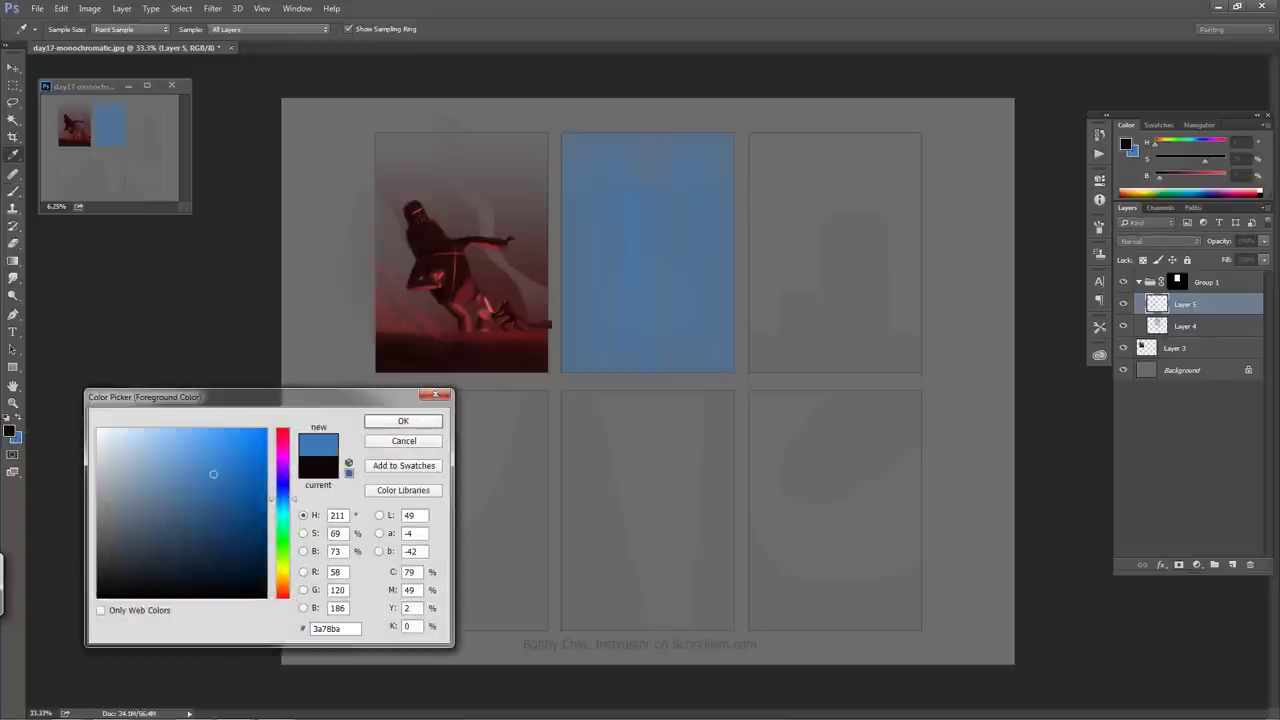
{"action": "mouse_move", "coordinate": [217, 523]}
{"action": "left_mouse_down"}
{"action": "mouse_move", "coordinate": [221, 573]}
{"action": "mouse_move", "coordinate": [126, 566]}
{"action": "left_mouse_up"}
{"action": "left_click", "coordinate": [403, 421]}
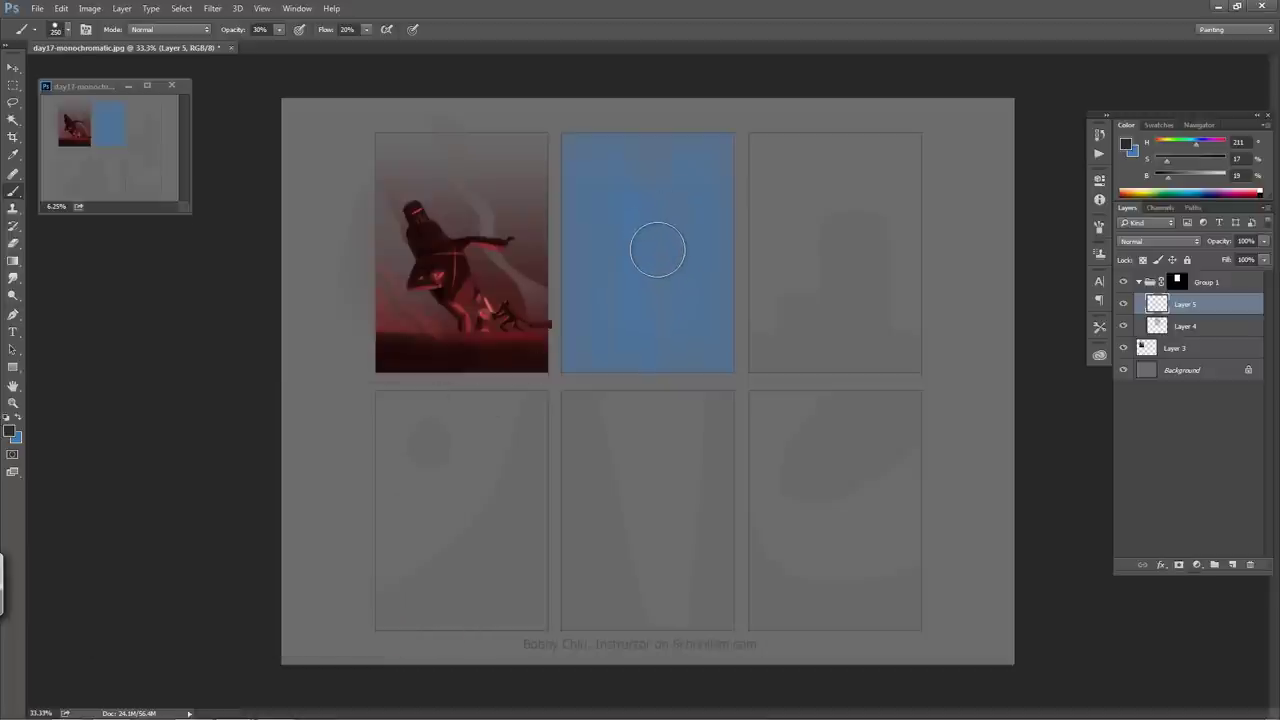
- Reduce the brush to 100 px, set its flow to 40% and undo the first test stroke
{"action": "key", "text": "bracketleft"}
{"action": "key", "text": "bracketleft"}
{"action": "key", "text": "bracketleft"}
{"action": "mouse_move", "coordinate": [596, 288]}
{"action": "left_mouse_down"}
{"action": "mouse_move", "coordinate": [654, 266]}
{"action": "mouse_move", "coordinate": [651, 277]}
{"action": "left_mouse_up"}
{"action": "key", "text": "shift+4"}
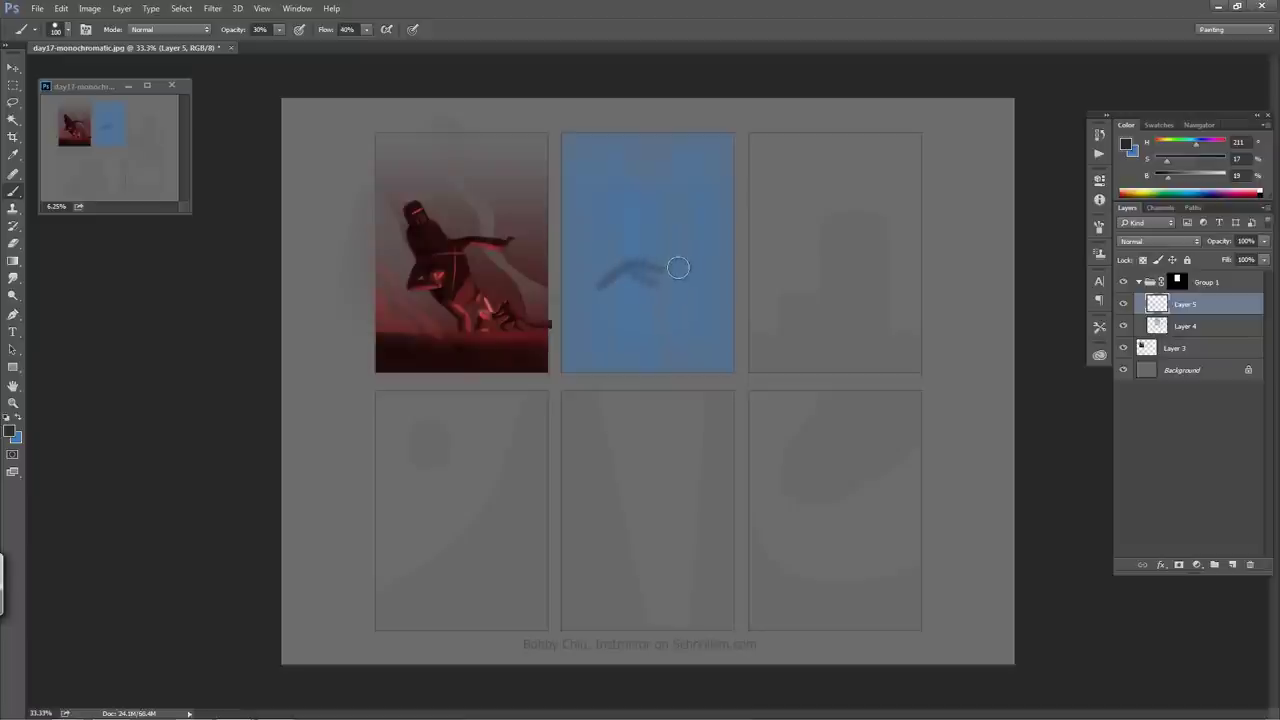
{"action": "key", "text": "ctrl+z"}
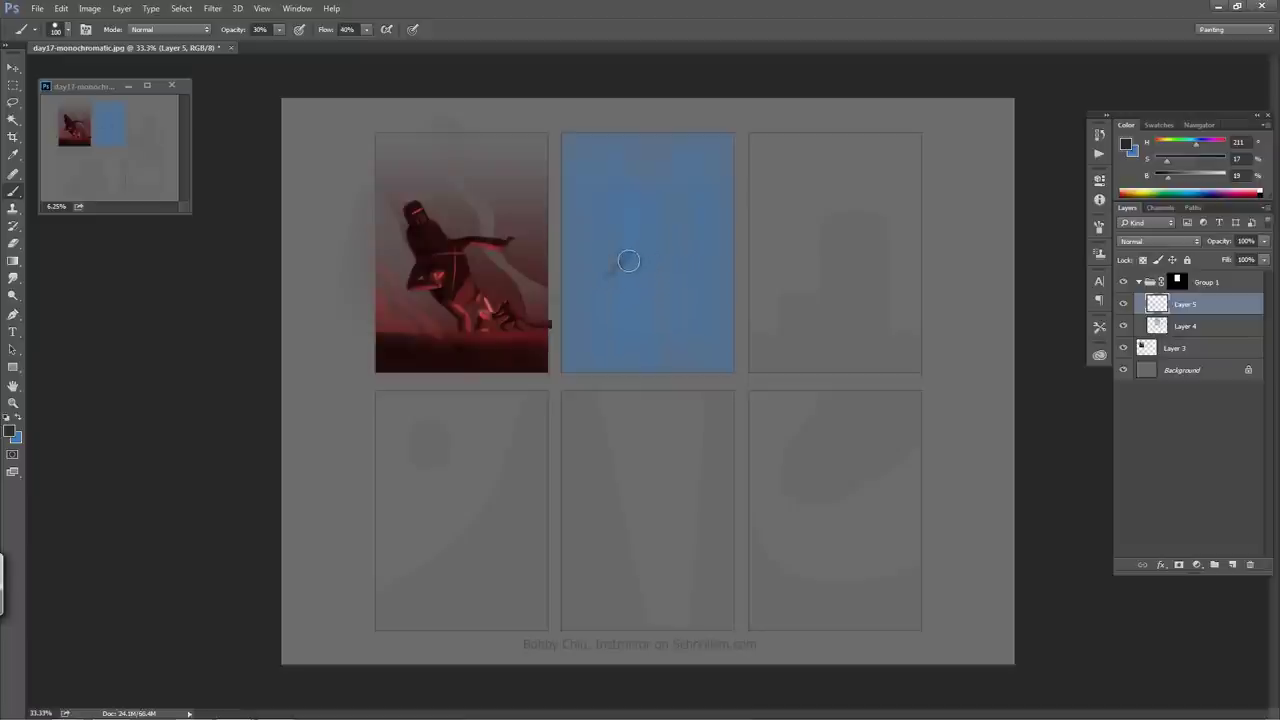
- Sketch a round head with ears, eyes and mouth in the lower half of the blue thumbnail
{"action": "mouse_move", "coordinate": [636, 257]}
{"action": "left_mouse_down"}
{"action": "mouse_move", "coordinate": [678, 271]}
{"action": "mouse_move", "coordinate": [691, 309]}
{"action": "mouse_move", "coordinate": [681, 348]}
{"action": "left_mouse_up"}
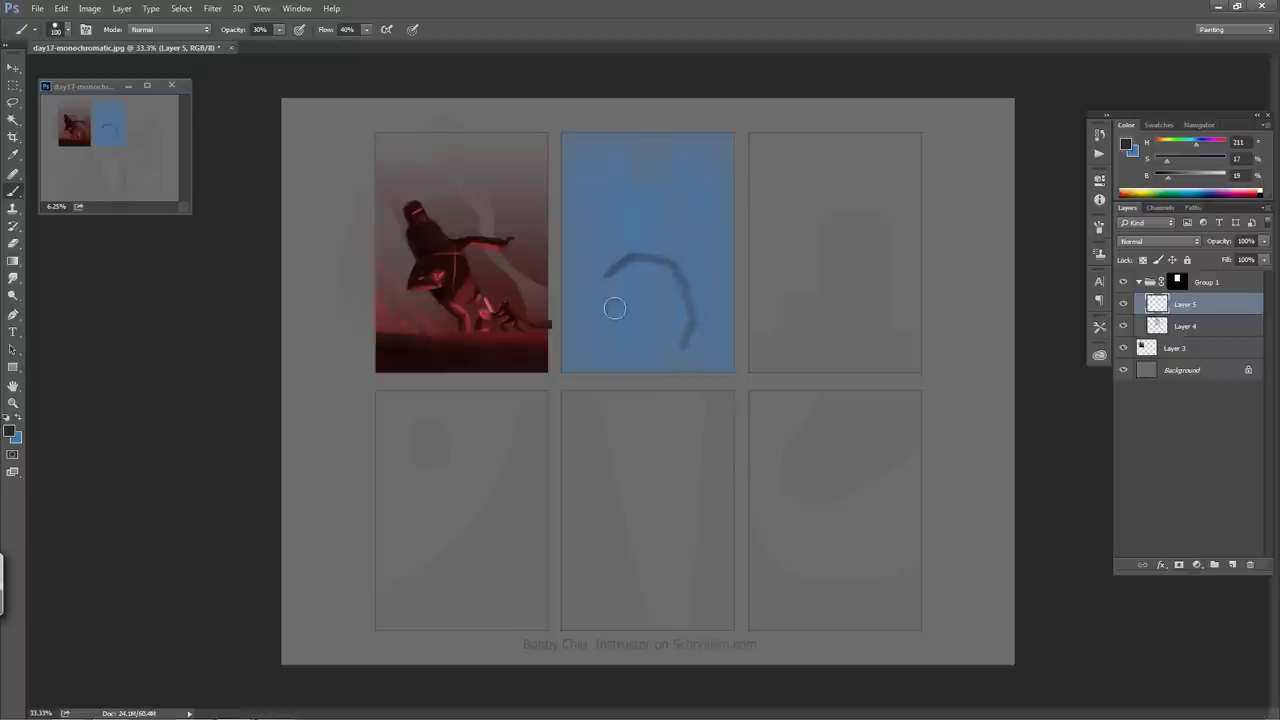
{"action": "mouse_move", "coordinate": [609, 285]}
{"action": "left_mouse_down"}
{"action": "mouse_move", "coordinate": [603, 331]}
{"action": "mouse_move", "coordinate": [643, 357]}
{"action": "mouse_move", "coordinate": [664, 352]}
{"action": "mouse_move", "coordinate": [667, 364]}
{"action": "mouse_move", "coordinate": [648, 368]}
{"action": "mouse_move", "coordinate": [630, 357]}
{"action": "mouse_move", "coordinate": [685, 350]}
{"action": "mouse_move", "coordinate": [692, 367]}
{"action": "mouse_move", "coordinate": [690, 330]}
{"action": "left_mouse_up"}
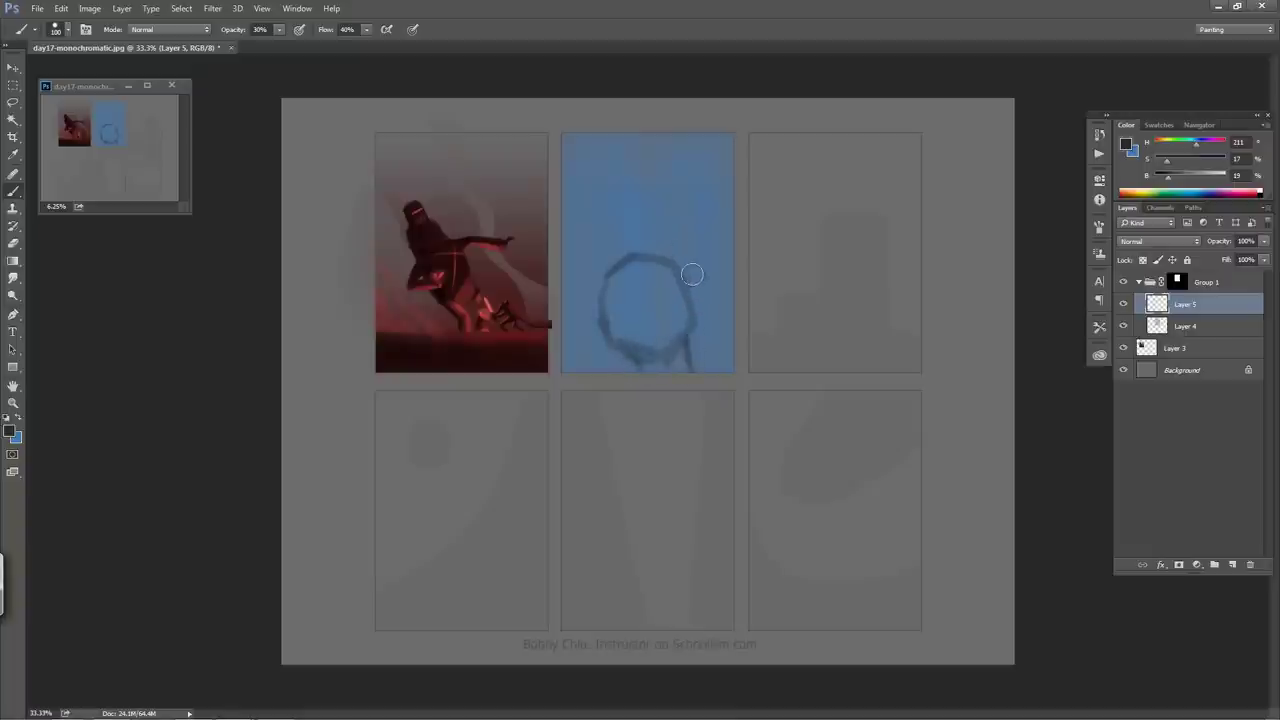
{"action": "key", "text": "bracketleft"}
{"action": "key", "text": "bracketleft"}
{"action": "key", "text": "bracketleft"}
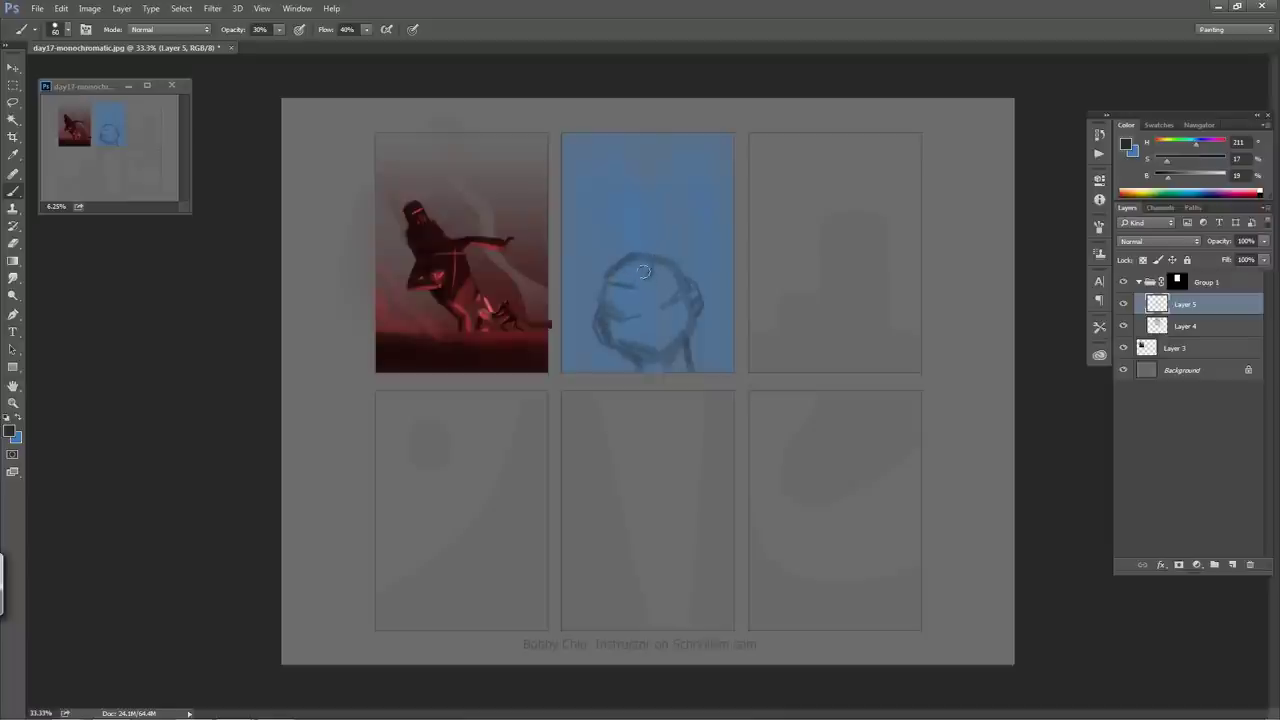
{"action": "left_click_drag", "start_coordinate": [621, 271], "coordinate": [640, 272]}
{"action": "left_click_drag", "start_coordinate": [639, 327], "coordinate": [646, 334]}
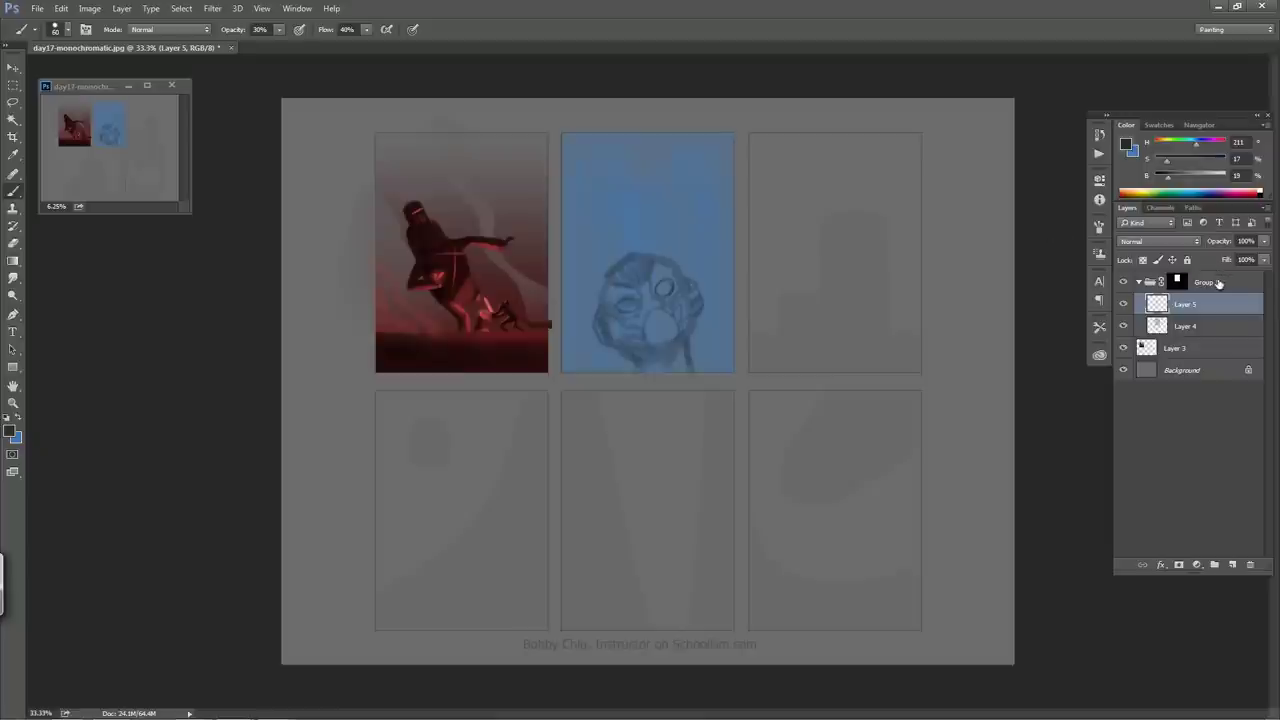
- Delete the layer holding the head sketch and add an empty layer above Layer 4
{"action": "mouse_move", "coordinate": [1190, 304]}
{"action": "left_mouse_down"}
{"action": "mouse_move", "coordinate": [1200, 521]}
{"action": "mouse_move", "coordinate": [1249, 565]}
{"action": "left_mouse_up"}
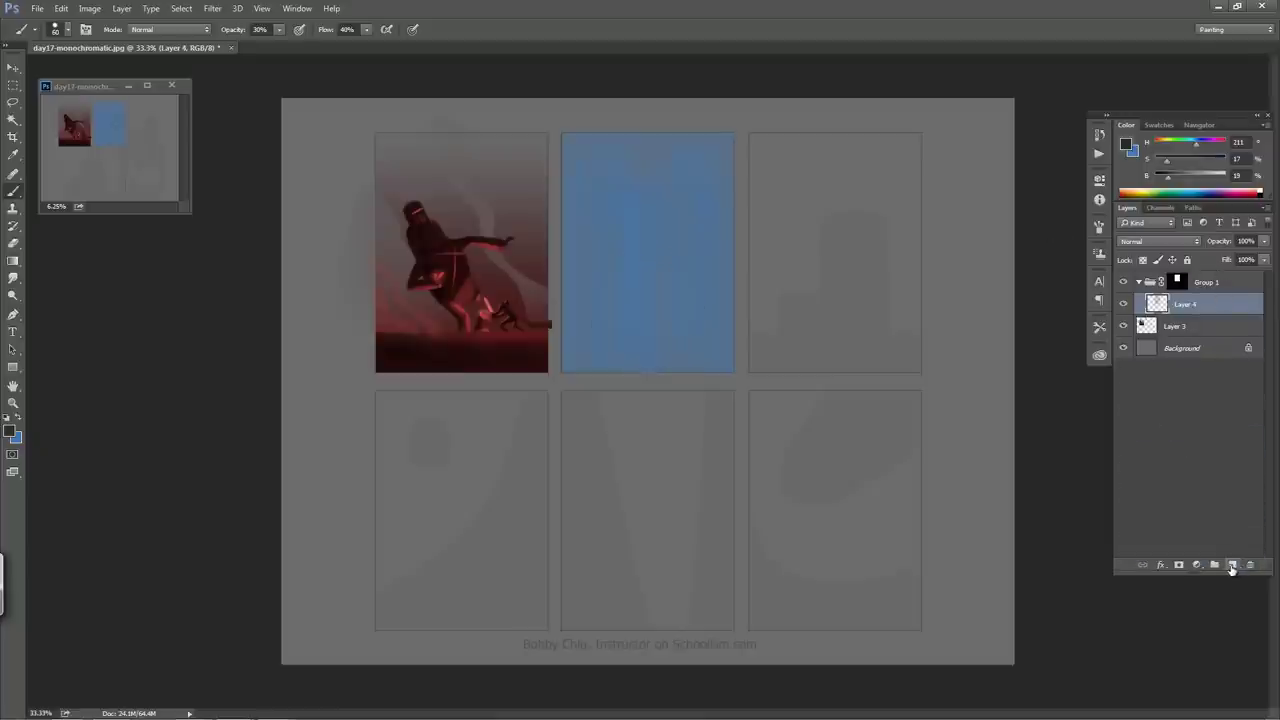
{"action": "left_click", "coordinate": [1232, 565]}
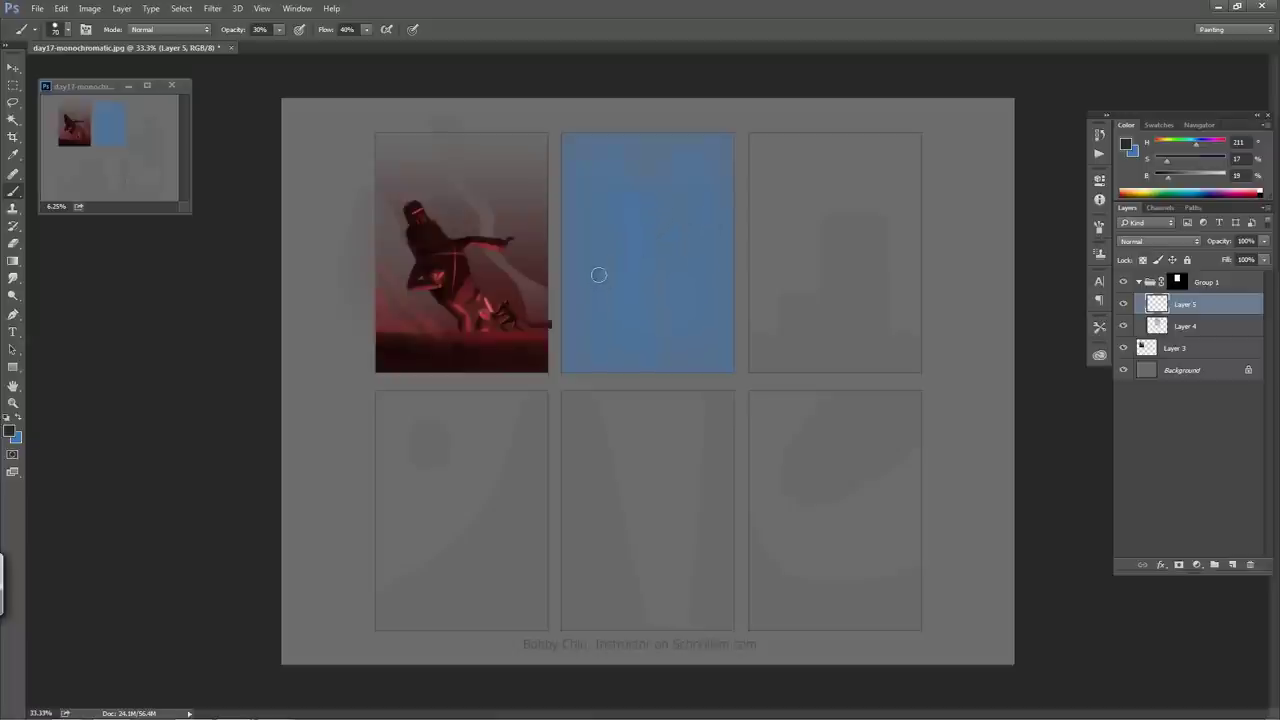
- Paint a dark mass along the blue thumbnail's lower edge with finger-like shapes rising on both sides, using a 100 px brush
{"action": "key", "text": "bracketright"}
{"action": "key", "text": "bracketright"}
{"action": "key", "text": "bracketright"}
{"action": "mouse_move", "coordinate": [571, 334]}
{"action": "left_mouse_down"}
{"action": "mouse_move", "coordinate": [621, 347]}
{"action": "mouse_move", "coordinate": [587, 327]}
{"action": "mouse_move", "coordinate": [581, 344]}
{"action": "mouse_move", "coordinate": [563, 333]}
{"action": "mouse_move", "coordinate": [581, 362]}
{"action": "mouse_move", "coordinate": [612, 372]}
{"action": "mouse_move", "coordinate": [623, 343]}
{"action": "mouse_move", "coordinate": [649, 330]}
{"action": "mouse_move", "coordinate": [663, 345]}
{"action": "mouse_move", "coordinate": [710, 312]}
{"action": "mouse_move", "coordinate": [731, 273]}
{"action": "mouse_move", "coordinate": [717, 323]}
{"action": "mouse_move", "coordinate": [736, 306]}
{"action": "mouse_move", "coordinate": [728, 334]}
{"action": "mouse_move", "coordinate": [737, 329]}
{"action": "mouse_move", "coordinate": [735, 293]}
{"action": "mouse_move", "coordinate": [691, 343]}
{"action": "mouse_move", "coordinate": [724, 376]}
{"action": "mouse_move", "coordinate": [685, 375]}
{"action": "mouse_move", "coordinate": [703, 351]}
{"action": "mouse_move", "coordinate": [660, 355]}
{"action": "mouse_move", "coordinate": [677, 346]}
{"action": "mouse_move", "coordinate": [652, 386]}
{"action": "mouse_move", "coordinate": [617, 381]}
{"action": "mouse_move", "coordinate": [581, 350]}
{"action": "mouse_move", "coordinate": [568, 379]}
{"action": "mouse_move", "coordinate": [558, 295]}
{"action": "mouse_move", "coordinate": [613, 361]}
{"action": "mouse_move", "coordinate": [611, 337]}
{"action": "mouse_move", "coordinate": [652, 372]}
{"action": "mouse_move", "coordinate": [699, 338]}
{"action": "mouse_move", "coordinate": [714, 349]}
{"action": "mouse_move", "coordinate": [742, 317]}
{"action": "left_mouse_up"}
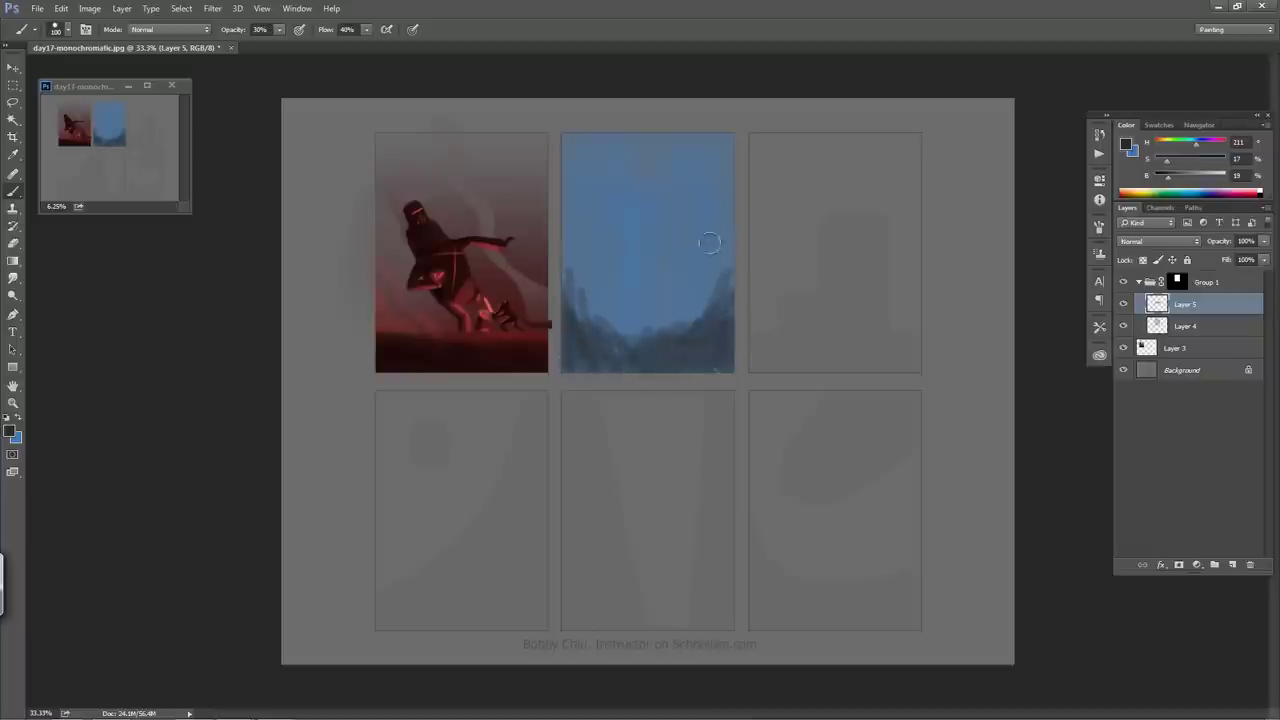
{"action": "mouse_move", "coordinate": [709, 243]}
{"action": "left_mouse_down"}
{"action": "mouse_move", "coordinate": [726, 318]}
{"action": "mouse_move", "coordinate": [728, 246]}
{"action": "mouse_move", "coordinate": [649, 149]}
{"action": "mouse_move", "coordinate": [666, 177]}
{"action": "mouse_move", "coordinate": [686, 166]}
{"action": "mouse_move", "coordinate": [729, 217]}
{"action": "mouse_move", "coordinate": [708, 237]}
{"action": "mouse_move", "coordinate": [720, 282]}
{"action": "mouse_move", "coordinate": [720, 206]}
{"action": "mouse_move", "coordinate": [692, 182]}
{"action": "mouse_move", "coordinate": [722, 212]}
{"action": "mouse_move", "coordinate": [712, 178]}
{"action": "mouse_move", "coordinate": [728, 190]}
{"action": "mouse_move", "coordinate": [723, 251]}
{"action": "left_mouse_up"}
{"action": "mouse_move", "coordinate": [576, 204]}
{"action": "left_mouse_down"}
{"action": "mouse_move", "coordinate": [606, 195]}
{"action": "mouse_move", "coordinate": [570, 219]}
{"action": "mouse_move", "coordinate": [583, 240]}
{"action": "mouse_move", "coordinate": [574, 285]}
{"action": "mouse_move", "coordinate": [570, 235]}
{"action": "mouse_move", "coordinate": [561, 268]}
{"action": "mouse_move", "coordinate": [584, 243]}
{"action": "mouse_move", "coordinate": [576, 266]}
{"action": "mouse_move", "coordinate": [594, 252]}
{"action": "mouse_move", "coordinate": [623, 210]}
{"action": "mouse_move", "coordinate": [609, 237]}
{"action": "mouse_move", "coordinate": [666, 220]}
{"action": "mouse_move", "coordinate": [633, 231]}
{"action": "mouse_move", "coordinate": [650, 234]}
{"action": "mouse_move", "coordinate": [679, 194]}
{"action": "left_mouse_up"}
- Step back through the latest strokes to simplify the finger-like shape on the thumbnail's left side
{"action": "key", "text": "ctrl+alt+z"}
{"action": "key", "text": "ctrl+alt+z"}
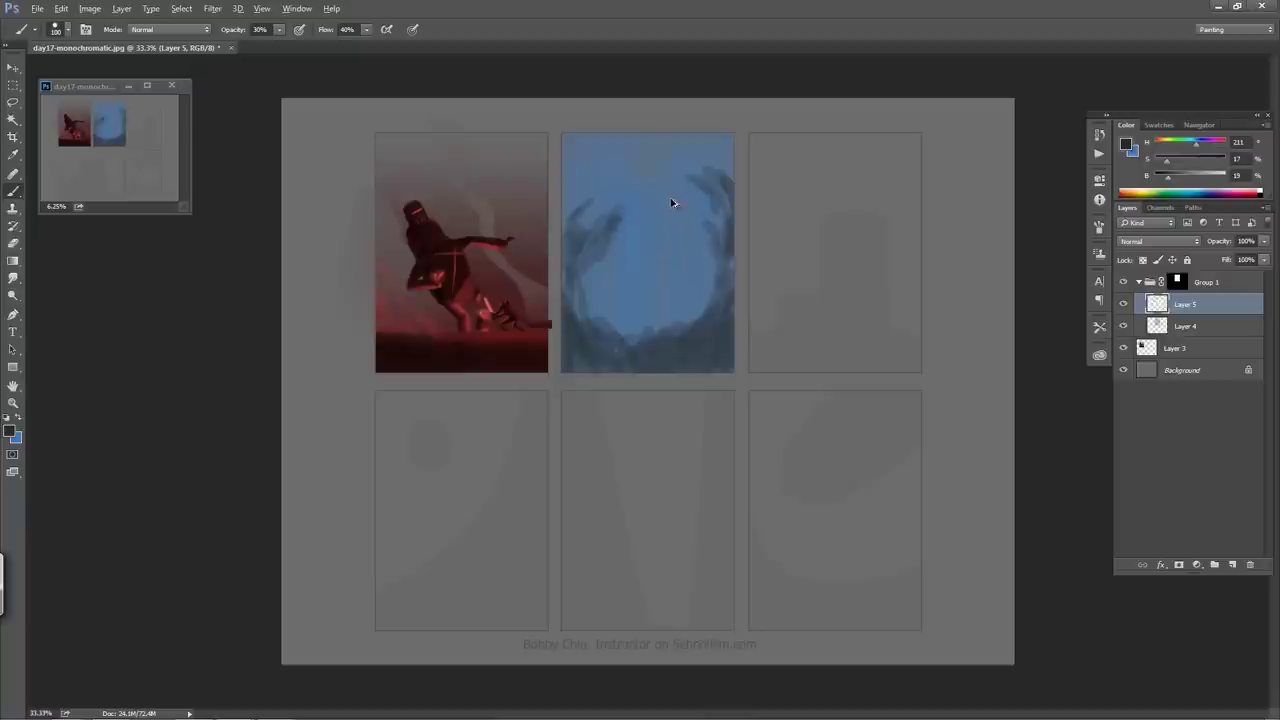
{"action": "key", "text": "ctrl+alt+z"}
{"action": "key", "text": "ctrl+alt+z"}
{"action": "key", "text": "ctrl+alt+z"}
{"action": "key", "text": "ctrl+z"}
{"action": "key", "text": "ctrl+z"}
{"action": "key", "text": "ctrl+z"}
{"action": "key", "text": "ctrl+z"}
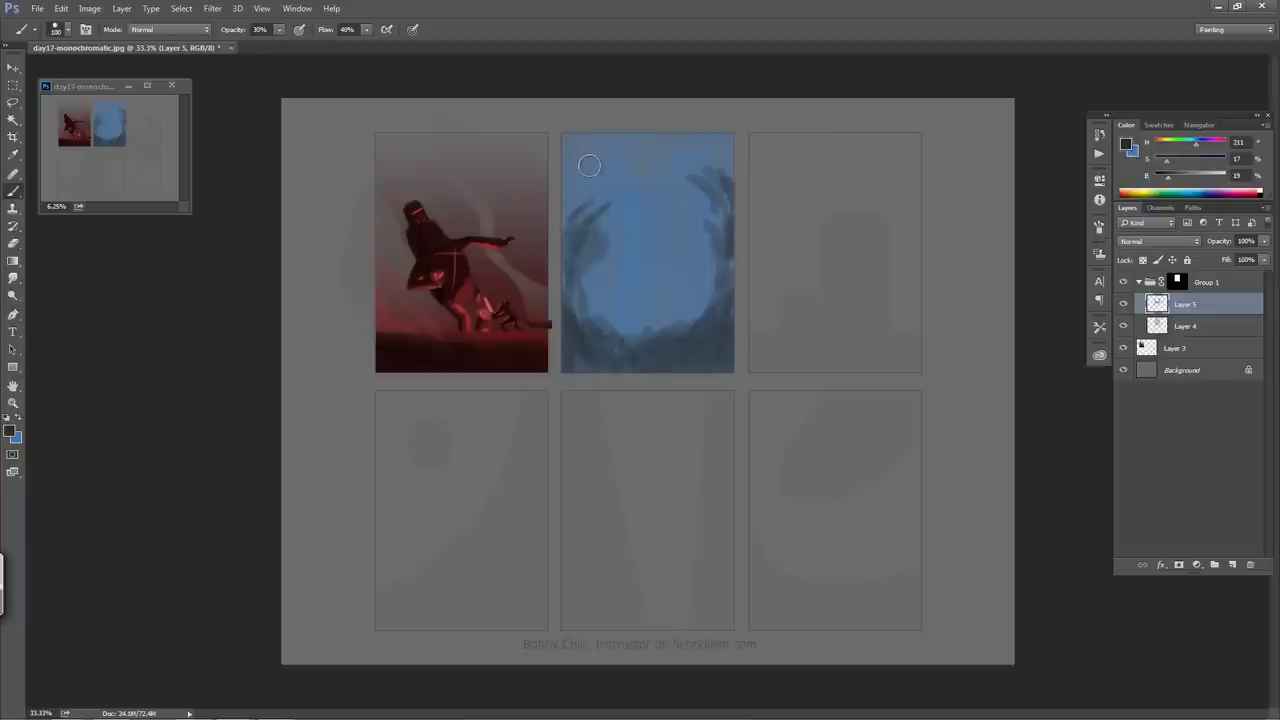
- Darken the top and edges of the blue thumbnail with a 250 px brush, leaving a bright area in the centre
{"action": "key", "text": "bracketright"}
{"action": "key", "text": "bracketright"}
{"action": "key", "text": "bracketright"}
{"action": "key", "text": "bracketright"}
{"action": "key", "text": "bracketright"}
{"action": "mouse_move", "coordinate": [577, 134]}
{"action": "left_mouse_down"}
{"action": "mouse_move", "coordinate": [592, 175]}
{"action": "mouse_move", "coordinate": [710, 170]}
{"action": "left_mouse_up"}
{"action": "mouse_move", "coordinate": [718, 141]}
{"action": "left_mouse_down"}
{"action": "mouse_move", "coordinate": [728, 185]}
{"action": "mouse_move", "coordinate": [698, 163]}
{"action": "mouse_move", "coordinate": [725, 204]}
{"action": "mouse_move", "coordinate": [647, 245]}
{"action": "mouse_move", "coordinate": [658, 343]}
{"action": "mouse_move", "coordinate": [637, 377]}
{"action": "left_mouse_up"}
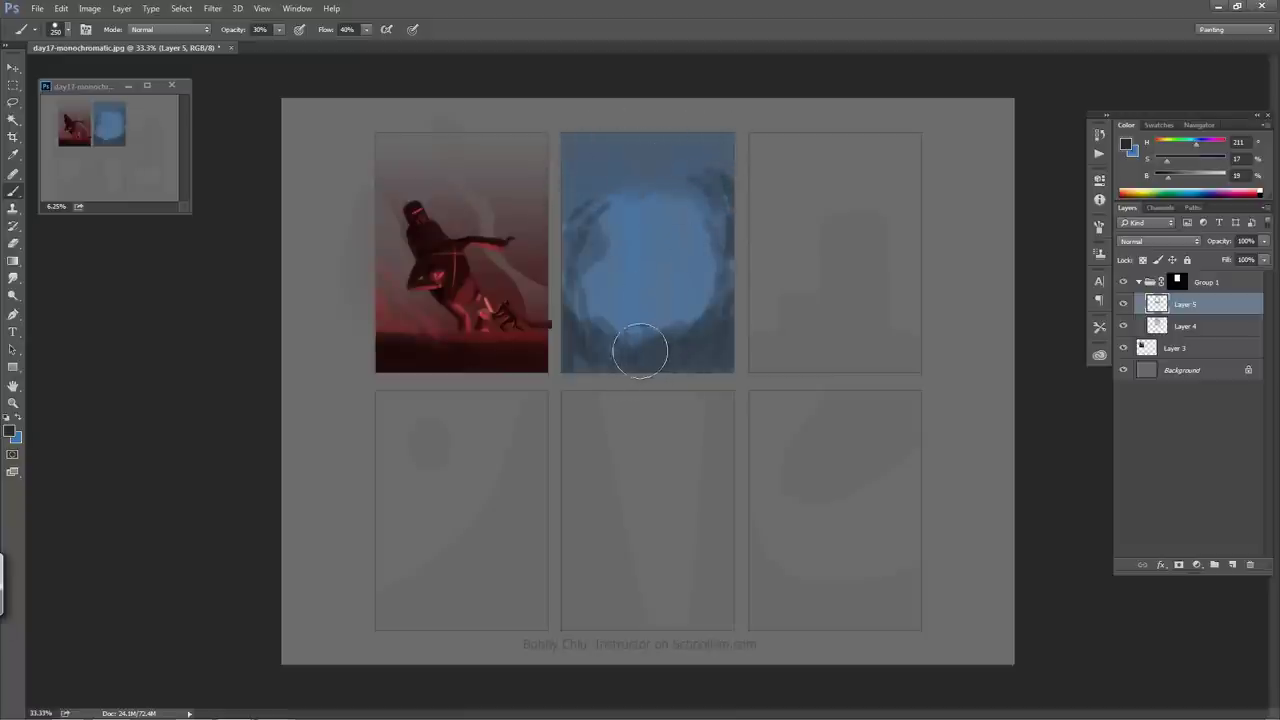
- Darken the blue thumbnail's lower band and add finger-like strokes along its left side with a 90 px brush
{"action": "key", "text": "bracketleft"}
{"action": "key", "text": "bracketleft"}
{"action": "key", "text": "bracketleft"}
{"action": "key", "text": "bracketleft"}
{"action": "key", "text": "bracketleft"}
{"action": "key", "text": "bracketleft"}
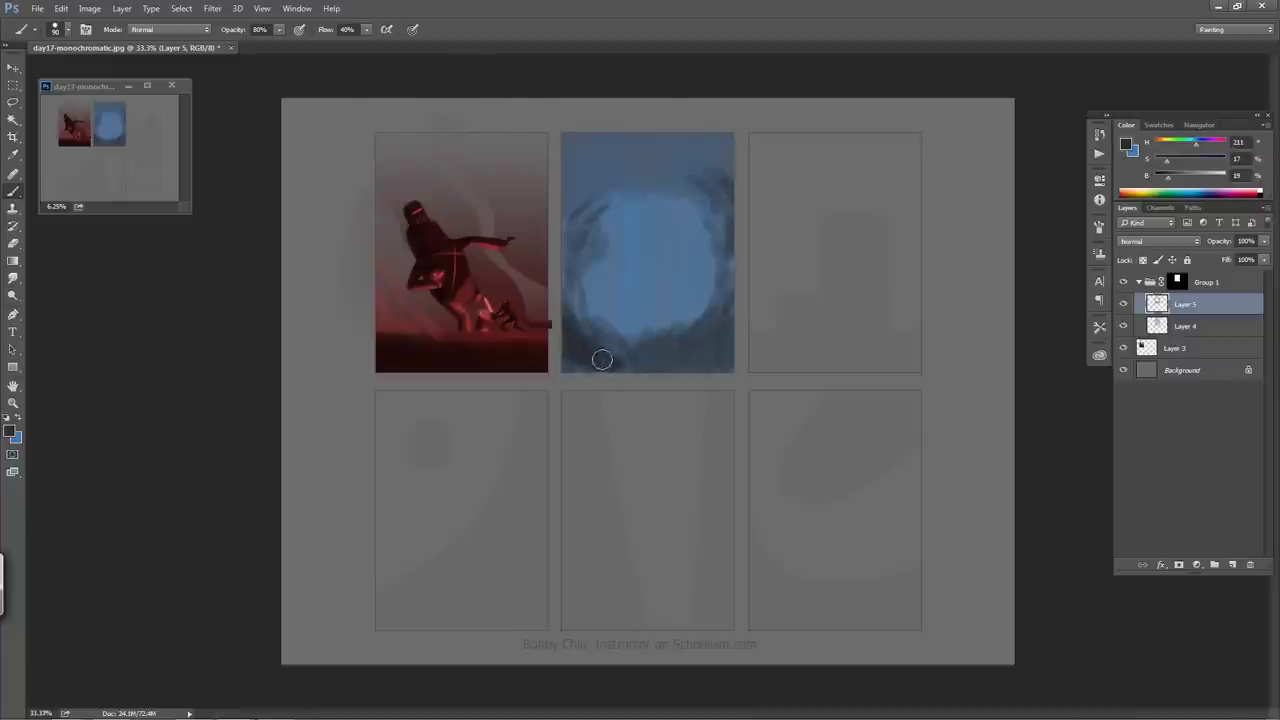
{"action": "mouse_move", "coordinate": [640, 357]}
{"action": "left_mouse_down"}
{"action": "mouse_move", "coordinate": [694, 341]}
{"action": "mouse_move", "coordinate": [728, 300]}
{"action": "mouse_move", "coordinate": [724, 329]}
{"action": "mouse_move", "coordinate": [740, 276]}
{"action": "mouse_move", "coordinate": [726, 347]}
{"action": "mouse_move", "coordinate": [721, 337]}
{"action": "mouse_move", "coordinate": [690, 377]}
{"action": "left_mouse_up"}
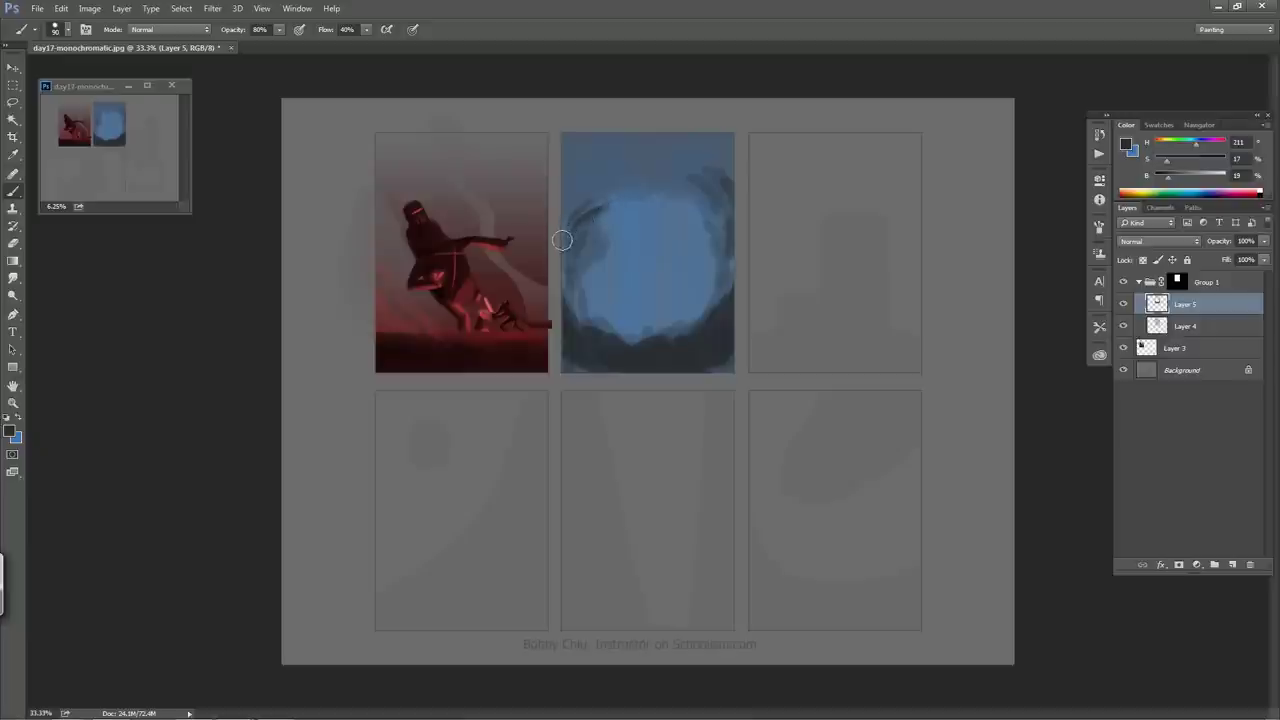
{"action": "mouse_move", "coordinate": [562, 240]}
{"action": "left_mouse_down"}
{"action": "mouse_move", "coordinate": [608, 188]}
{"action": "mouse_move", "coordinate": [586, 208]}
{"action": "mouse_move", "coordinate": [567, 268]}
{"action": "mouse_move", "coordinate": [584, 235]}
{"action": "mouse_move", "coordinate": [563, 254]}
{"action": "mouse_move", "coordinate": [587, 233]}
{"action": "mouse_move", "coordinate": [562, 278]}
{"action": "mouse_move", "coordinate": [583, 334]}
{"action": "mouse_move", "coordinate": [601, 327]}
{"action": "mouse_move", "coordinate": [652, 361]}
{"action": "mouse_move", "coordinate": [642, 344]}
{"action": "mouse_move", "coordinate": [654, 317]}
{"action": "mouse_move", "coordinate": [675, 341]}
{"action": "mouse_move", "coordinate": [697, 324]}
{"action": "mouse_move", "coordinate": [690, 342]}
{"action": "mouse_move", "coordinate": [714, 306]}
{"action": "left_mouse_up"}
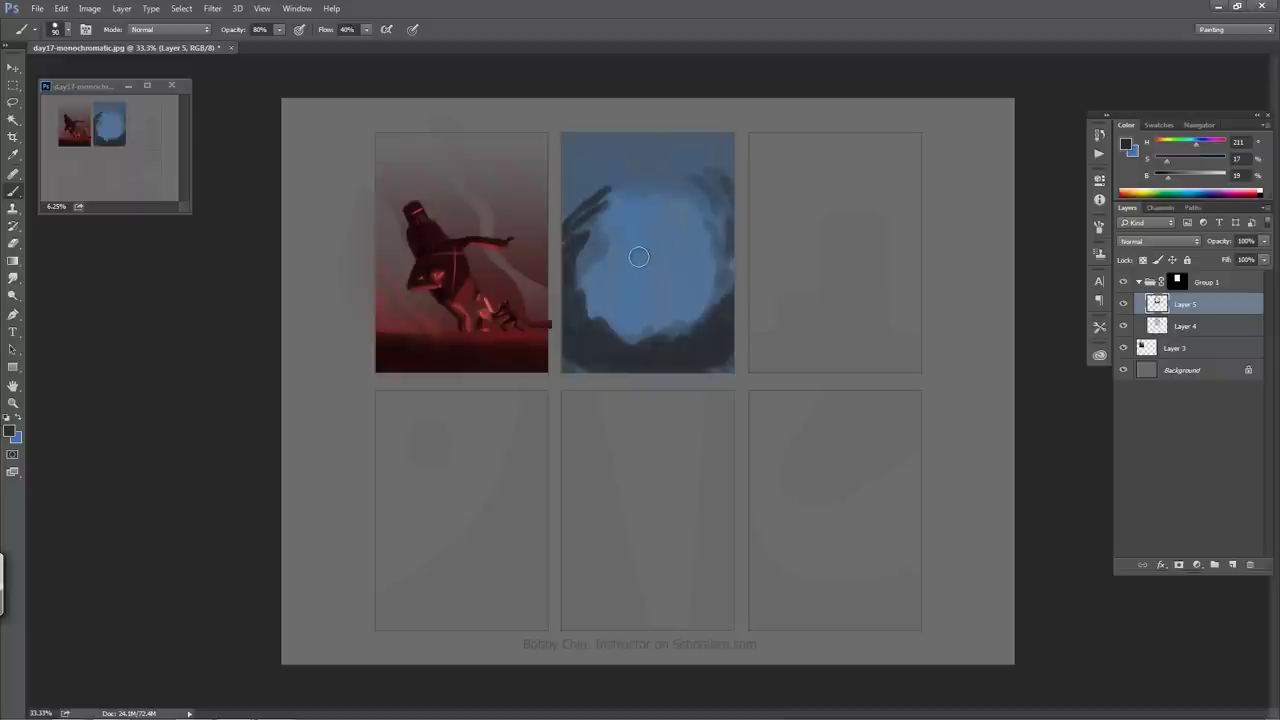
- Paint mid-blue vertical streaks down across the bright centre of the blue thumbnail, using colours sampled from it
{"action": "left_click", "coordinate": [606, 238], "text": "alt"}
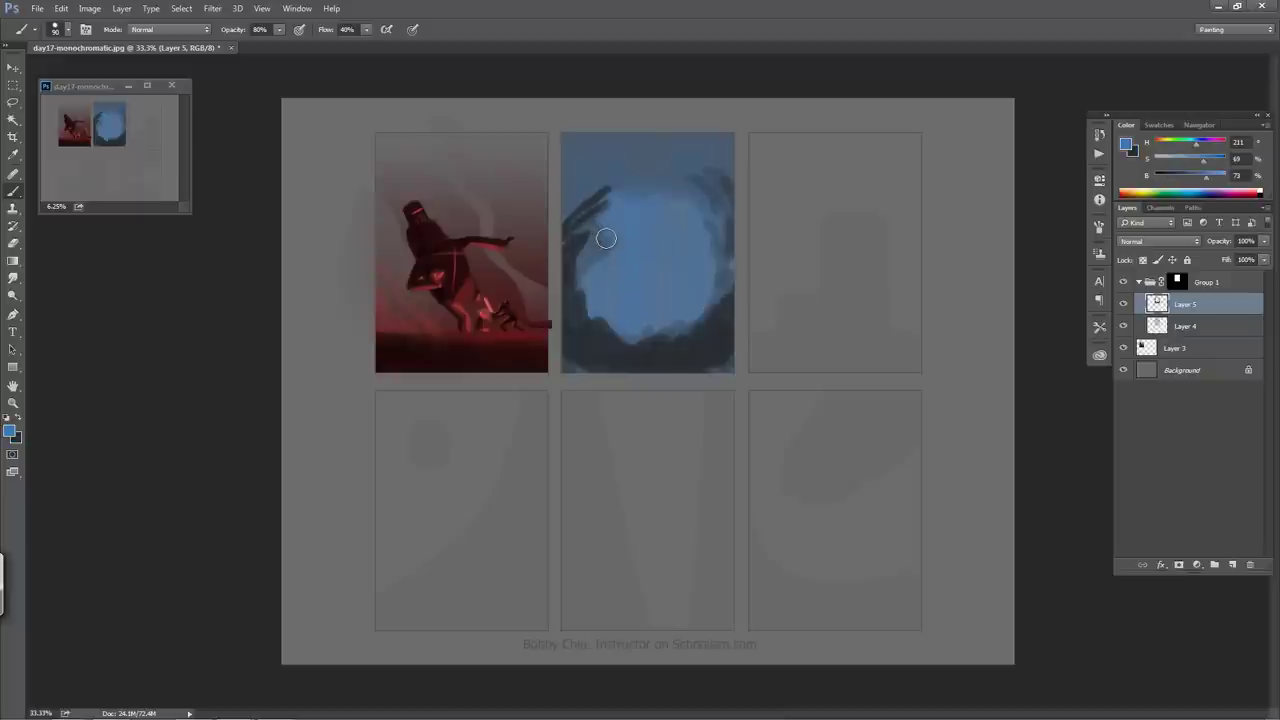
{"action": "left_click", "coordinate": [600, 245], "text": "alt"}
{"action": "left_click_drag", "start_coordinate": [604, 240], "coordinate": [596, 312]}
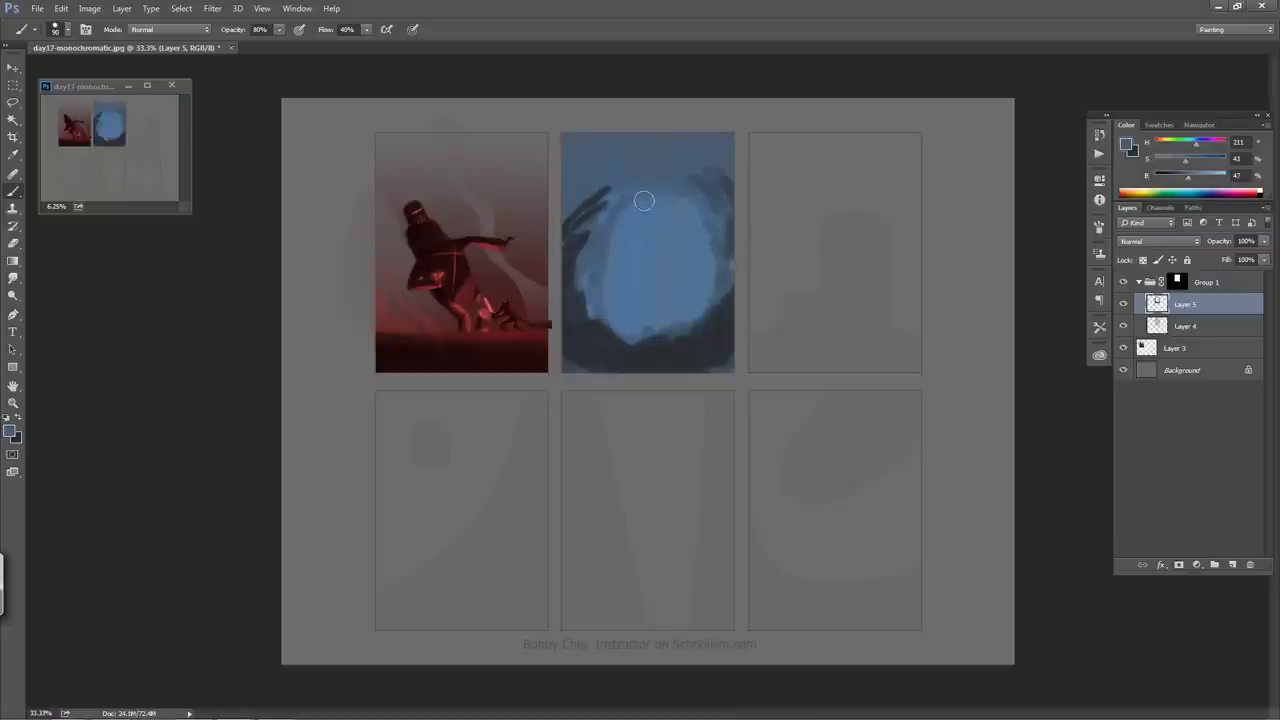
{"action": "mouse_move", "coordinate": [643, 202]}
{"action": "left_mouse_down"}
{"action": "mouse_move", "coordinate": [634, 245]}
{"action": "mouse_move", "coordinate": [631, 211]}
{"action": "mouse_move", "coordinate": [616, 236]}
{"action": "mouse_move", "coordinate": [616, 280]}
{"action": "mouse_move", "coordinate": [630, 239]}
{"action": "mouse_move", "coordinate": [642, 269]}
{"action": "mouse_move", "coordinate": [656, 235]}
{"action": "mouse_move", "coordinate": [663, 254]}
{"action": "mouse_move", "coordinate": [670, 207]}
{"action": "mouse_move", "coordinate": [679, 273]}
{"action": "mouse_move", "coordinate": [700, 236]}
{"action": "mouse_move", "coordinate": [706, 258]}
{"action": "mouse_move", "coordinate": [686, 304]}
{"action": "left_mouse_up"}
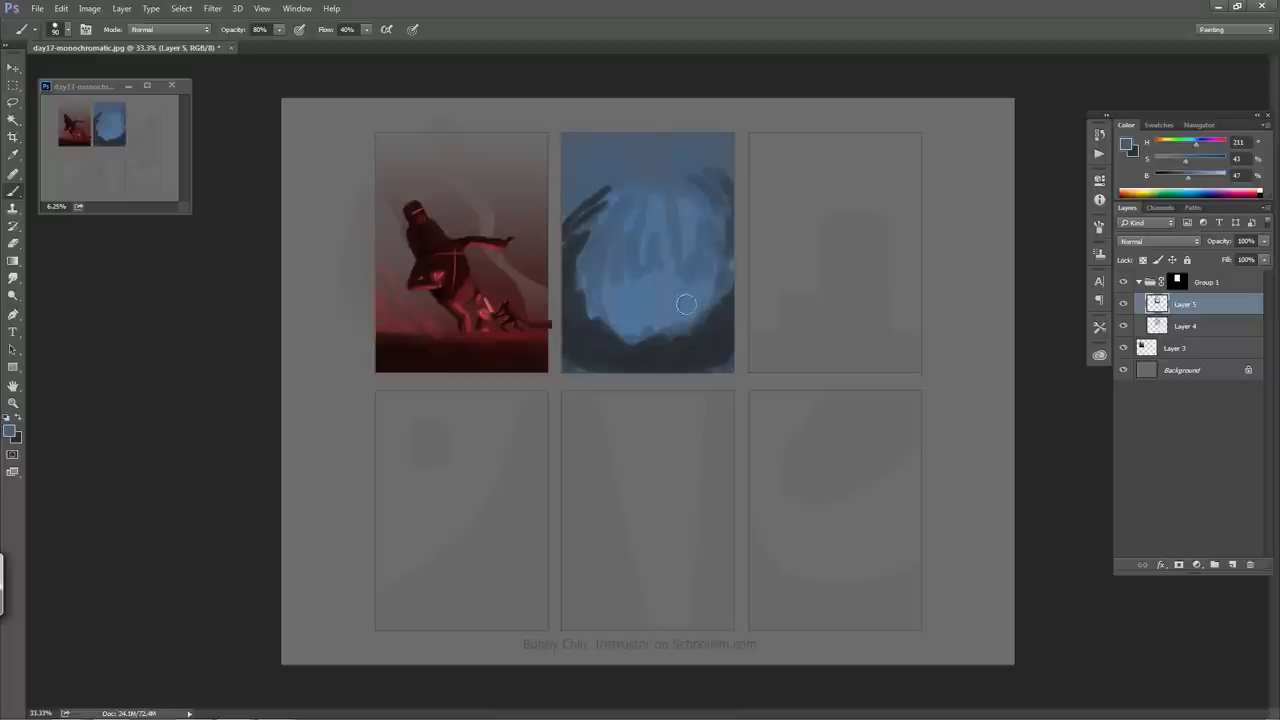
{"action": "left_click", "coordinate": [649, 294], "text": "alt"}
{"action": "mouse_move", "coordinate": [618, 206]}
{"action": "left_mouse_down"}
{"action": "mouse_move", "coordinate": [645, 190]}
{"action": "mouse_move", "coordinate": [665, 200]}
{"action": "mouse_move", "coordinate": [654, 231]}
{"action": "left_mouse_up"}
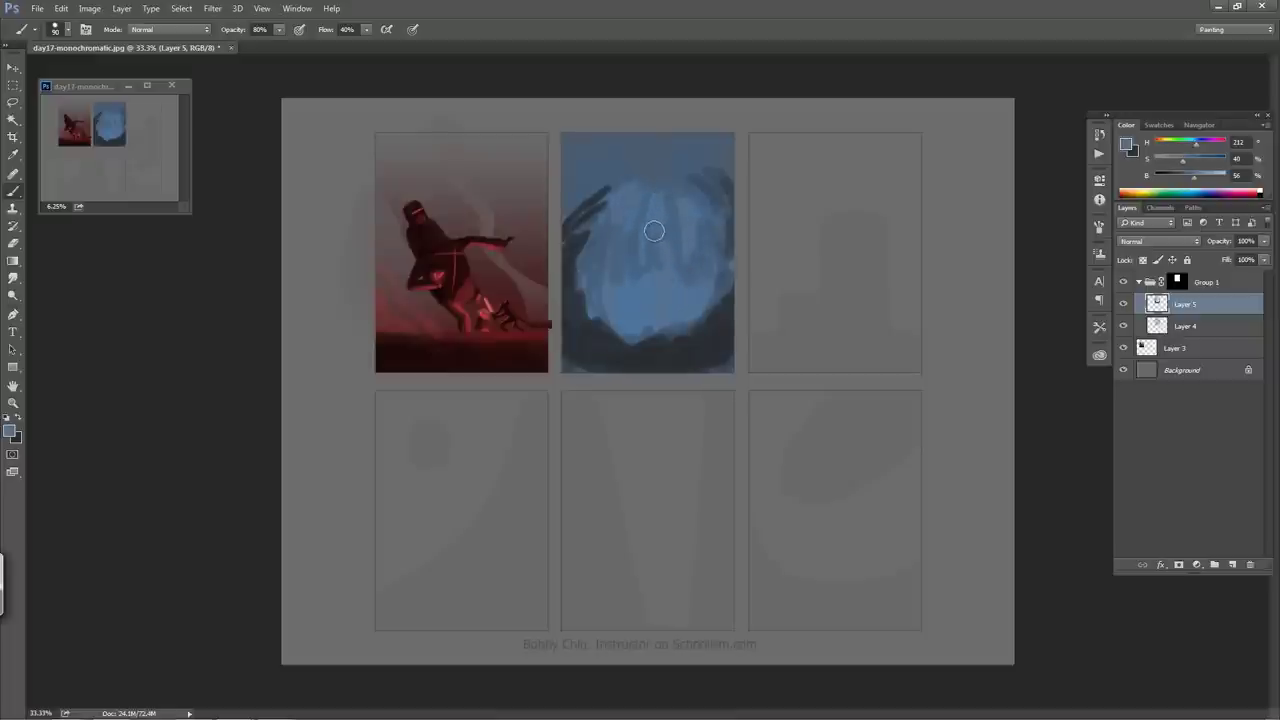
- Repaint the centre as a solid light blue oval at 100% opacity and edge its upper rim with jagged dark strokes
{"action": "key", "text": "0"}
{"action": "left_click", "coordinate": [636, 298], "text": "alt"}
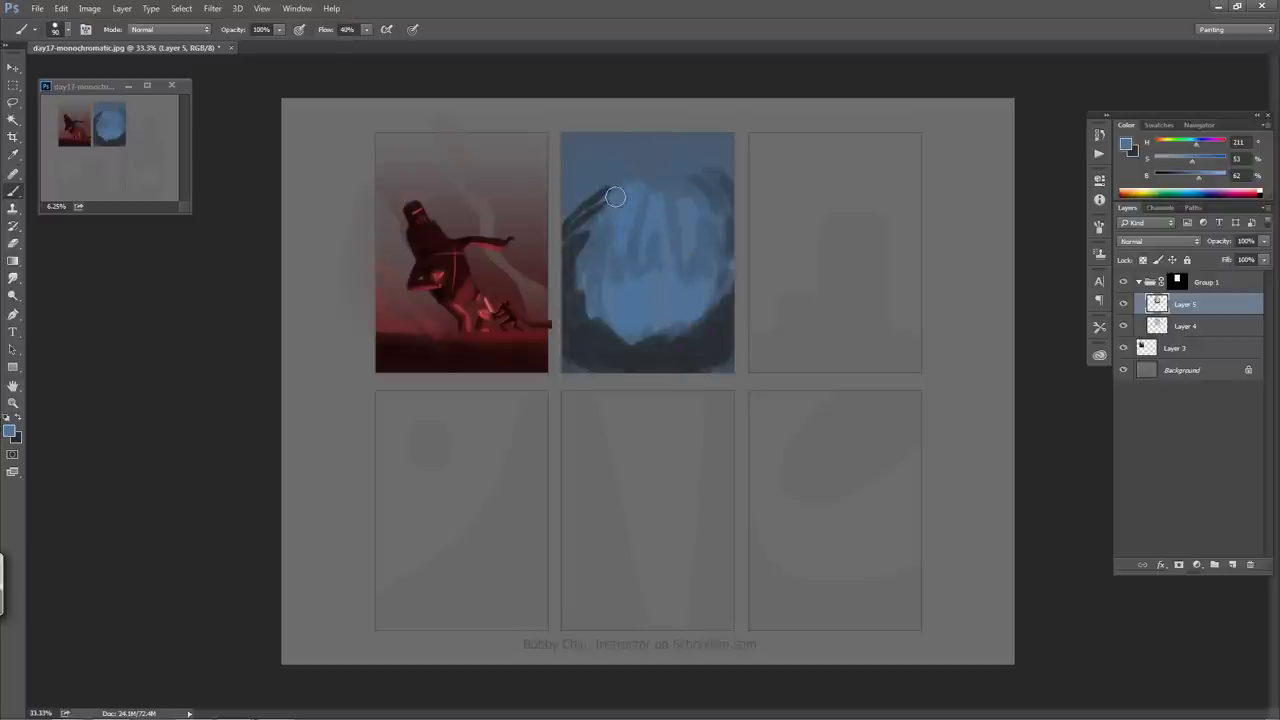
{"action": "mouse_move", "coordinate": [615, 197]}
{"action": "left_mouse_down"}
{"action": "mouse_move", "coordinate": [626, 189]}
{"action": "mouse_move", "coordinate": [588, 236]}
{"action": "mouse_move", "coordinate": [600, 262]}
{"action": "mouse_move", "coordinate": [592, 252]}
{"action": "mouse_move", "coordinate": [631, 229]}
{"action": "mouse_move", "coordinate": [609, 319]}
{"action": "mouse_move", "coordinate": [655, 182]}
{"action": "mouse_move", "coordinate": [704, 206]}
{"action": "mouse_move", "coordinate": [677, 202]}
{"action": "mouse_move", "coordinate": [676, 245]}
{"action": "mouse_move", "coordinate": [705, 230]}
{"action": "mouse_move", "coordinate": [718, 244]}
{"action": "left_mouse_up"}
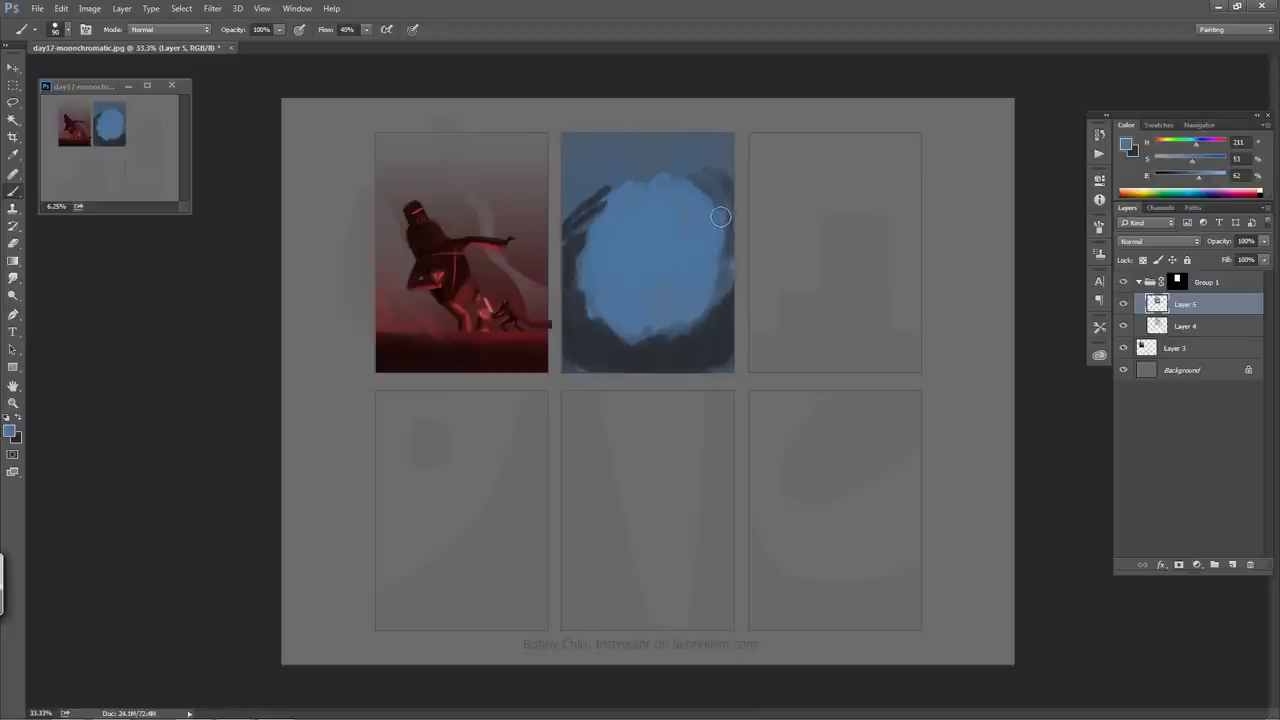
{"action": "left_click", "coordinate": [597, 206], "text": "alt"}
{"action": "mouse_move", "coordinate": [603, 203]}
{"action": "left_mouse_down"}
{"action": "mouse_move", "coordinate": [623, 177]}
{"action": "mouse_move", "coordinate": [657, 177]}
{"action": "mouse_move", "coordinate": [666, 163]}
{"action": "mouse_move", "coordinate": [640, 180]}
{"action": "mouse_move", "coordinate": [710, 170]}
{"action": "mouse_move", "coordinate": [688, 171]}
{"action": "mouse_move", "coordinate": [721, 196]}
{"action": "mouse_move", "coordinate": [733, 228]}
{"action": "mouse_move", "coordinate": [720, 175]}
{"action": "mouse_move", "coordinate": [737, 263]}
{"action": "mouse_move", "coordinate": [717, 258]}
{"action": "mouse_move", "coordinate": [712, 310]}
{"action": "mouse_move", "coordinate": [725, 215]}
{"action": "left_mouse_up"}
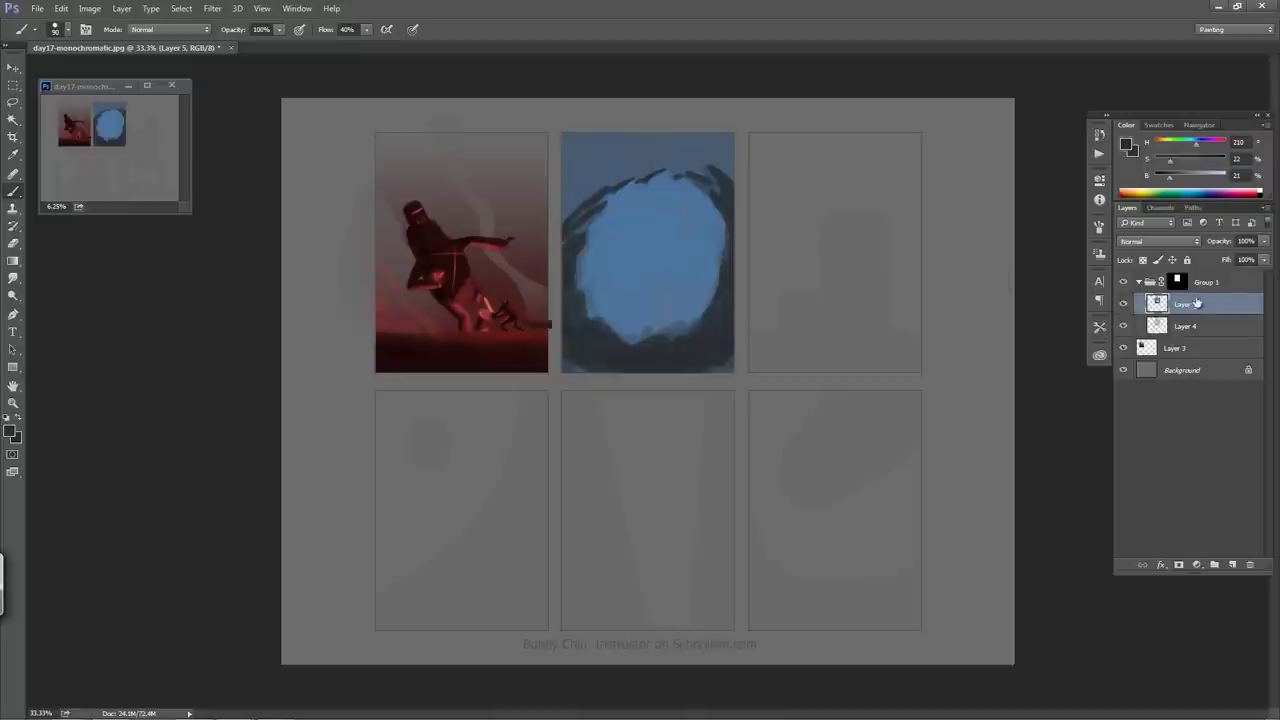
- Build a soft glow inside the oval with a 300 px brush, raising the light blue to 83% brightness
{"action": "left_click", "coordinate": [668, 238], "text": "alt"}
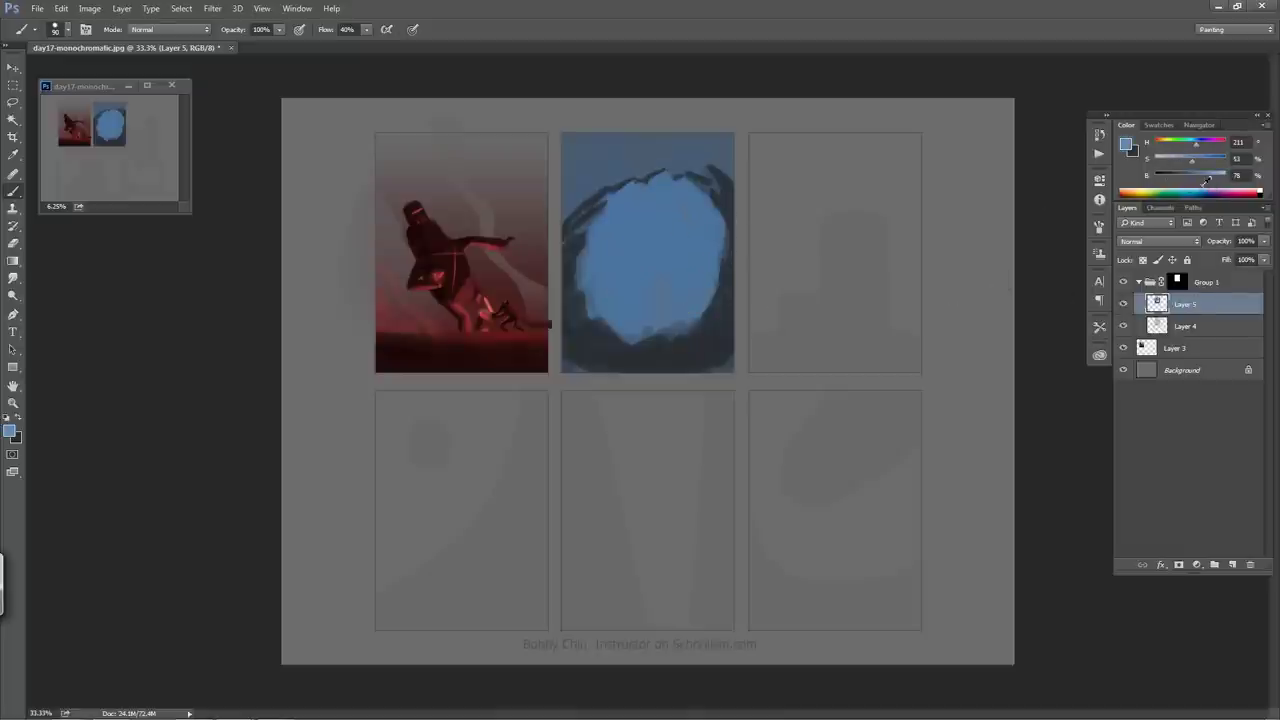
{"action": "key", "text": "bracketright"}
{"action": "key", "text": "bracketright"}
{"action": "key", "text": "bracketright"}
{"action": "key", "text": "bracketright"}
{"action": "key", "text": "bracketright"}
{"action": "key", "text": "bracketright"}
{"action": "key", "text": "bracketright"}
{"action": "key", "text": "bracketright"}
{"action": "key", "text": "bracketright"}
{"action": "mouse_move", "coordinate": [633, 248]}
{"action": "left_mouse_down"}
{"action": "mouse_move", "coordinate": [609, 267]}
{"action": "mouse_move", "coordinate": [642, 235]}
{"action": "mouse_move", "coordinate": [634, 282]}
{"action": "mouse_move", "coordinate": [675, 265]}
{"action": "mouse_move", "coordinate": [687, 243]}
{"action": "mouse_move", "coordinate": [678, 295]}
{"action": "mouse_move", "coordinate": [637, 309]}
{"action": "mouse_move", "coordinate": [634, 296]}
{"action": "mouse_move", "coordinate": [657, 305]}
{"action": "mouse_move", "coordinate": [619, 300]}
{"action": "mouse_move", "coordinate": [616, 281]}
{"action": "mouse_move", "coordinate": [680, 279]}
{"action": "mouse_move", "coordinate": [645, 305]}
{"action": "mouse_move", "coordinate": [705, 268]}
{"action": "mouse_move", "coordinate": [689, 265]}
{"action": "mouse_move", "coordinate": [654, 297]}
{"action": "mouse_move", "coordinate": [627, 286]}
{"action": "mouse_move", "coordinate": [652, 303]}
{"action": "mouse_move", "coordinate": [691, 270]}
{"action": "left_mouse_up"}
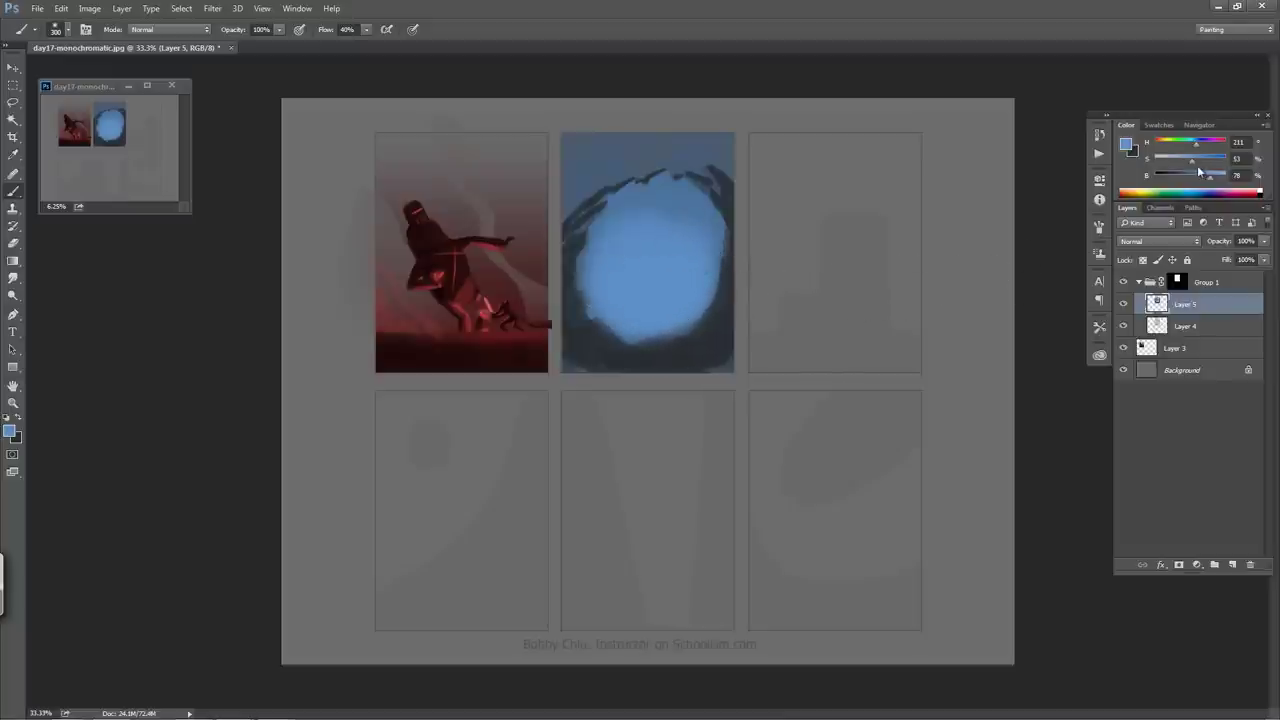
{"action": "left_click_drag", "start_coordinate": [1208, 175], "coordinate": [1213, 175]}
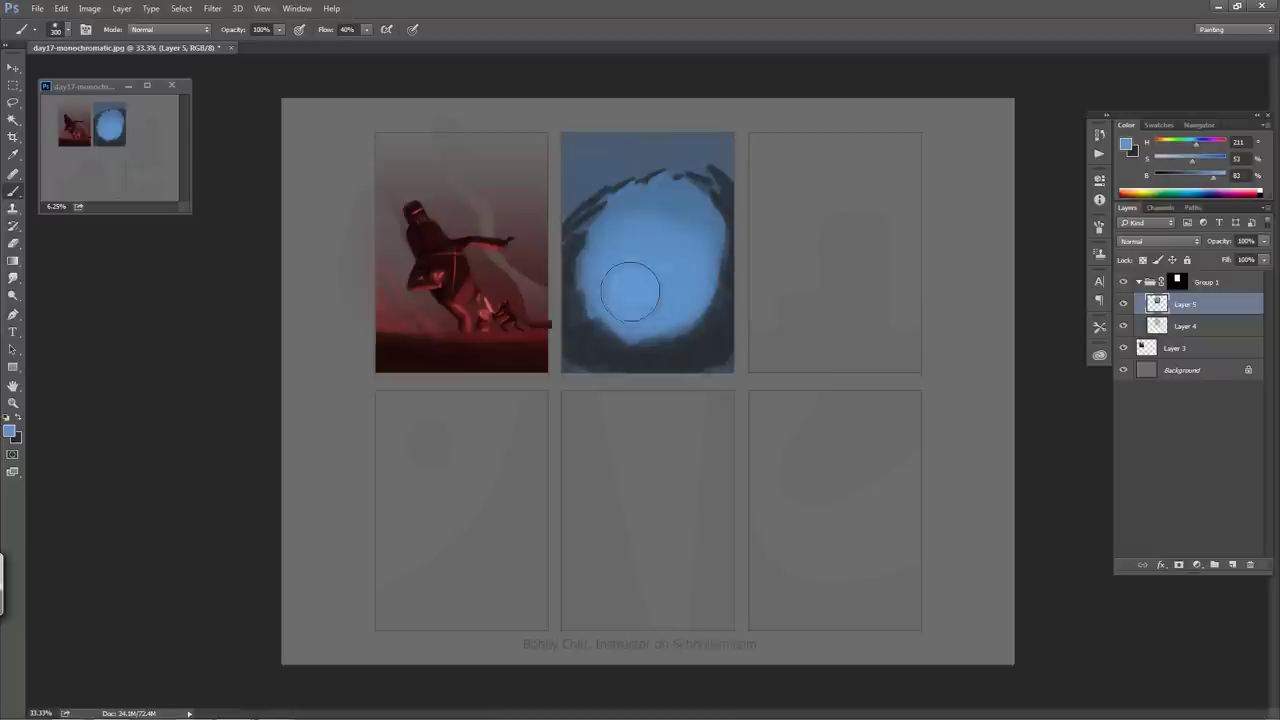
{"action": "mouse_move", "coordinate": [629, 290]}
{"action": "left_mouse_down"}
{"action": "mouse_move", "coordinate": [670, 296]}
{"action": "mouse_move", "coordinate": [638, 312]}
{"action": "mouse_move", "coordinate": [709, 293]}
{"action": "mouse_move", "coordinate": [698, 262]}
{"action": "left_mouse_up"}
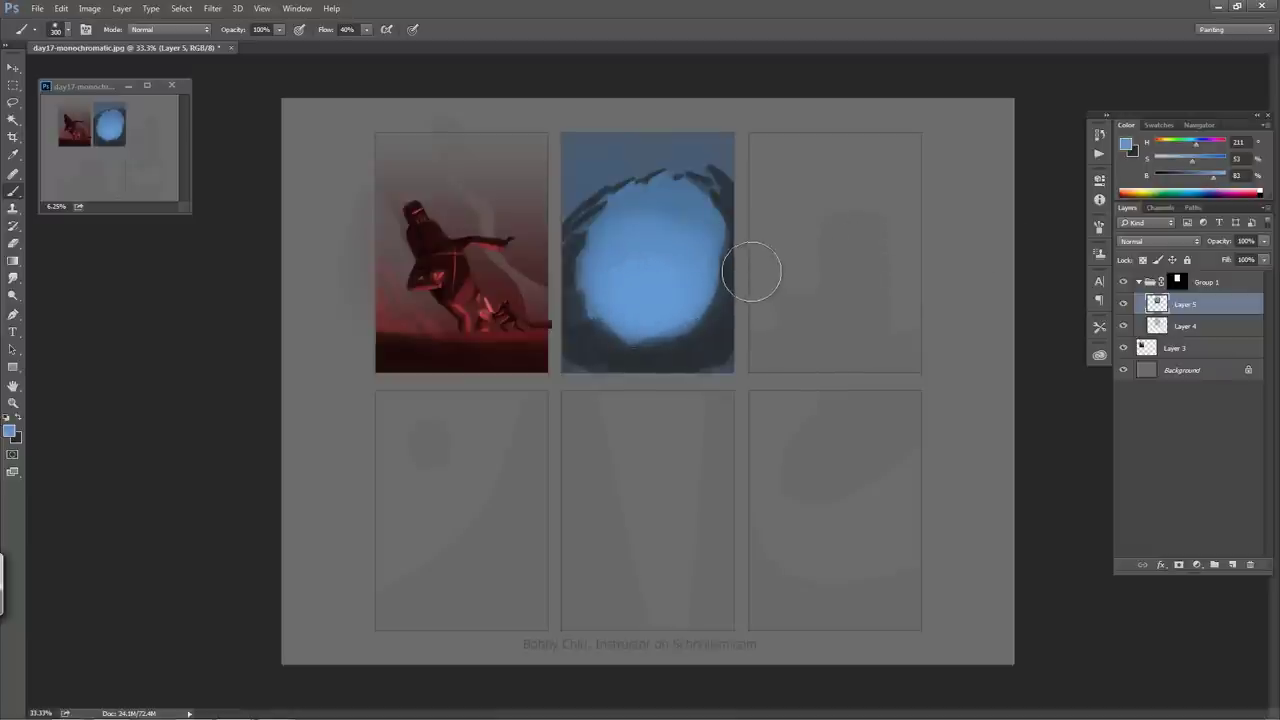
- Deepen the dark mass below and beside the oval with a smaller brush at 20% flow, using a sampled dark at 12% brightness
{"action": "key", "text": "bracketleft"}
{"action": "key", "text": "bracketleft"}
{"action": "key", "text": "bracketleft"}
{"action": "key", "text": "bracketleft"}
{"action": "key", "text": "bracketleft"}
{"action": "key", "text": "bracketleft"}
{"action": "key", "text": "bracketleft"}
{"action": "key", "text": "bracketleft"}
{"action": "key", "text": "bracketleft"}
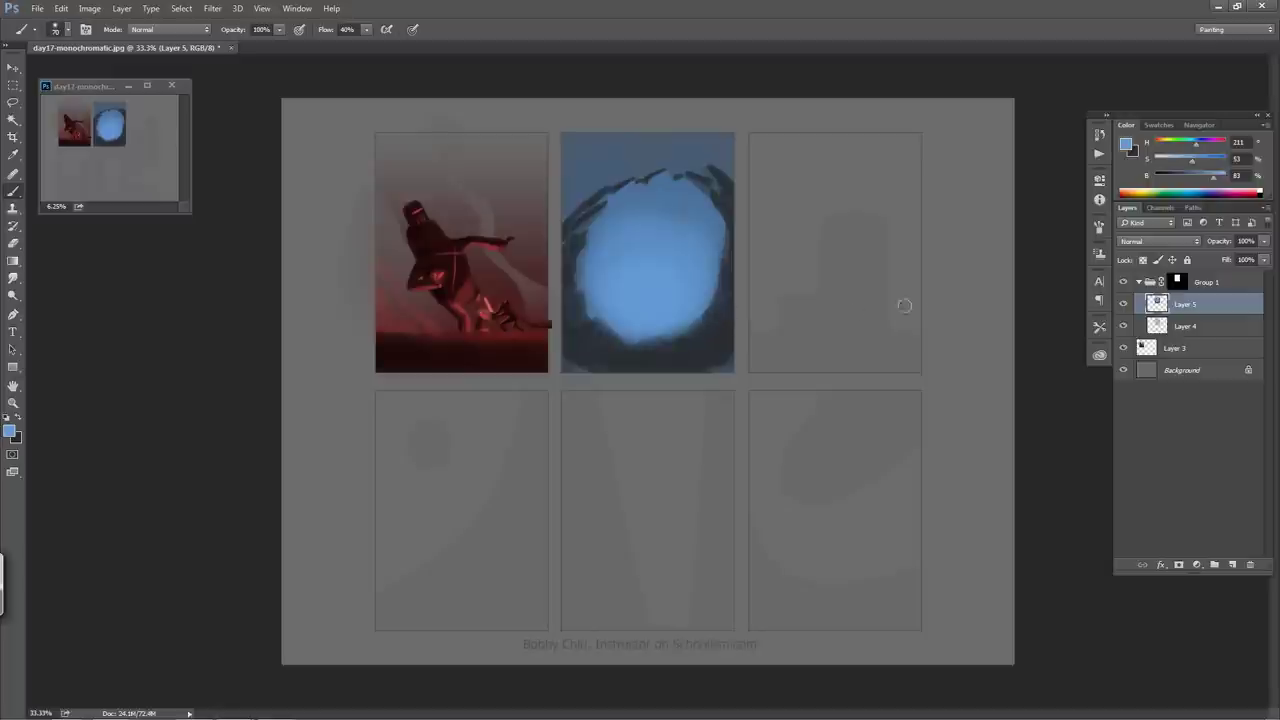
{"action": "left_click_drag", "start_coordinate": [1168, 180], "coordinate": [1157, 183]}
{"action": "left_click", "coordinate": [684, 345], "text": "alt"}
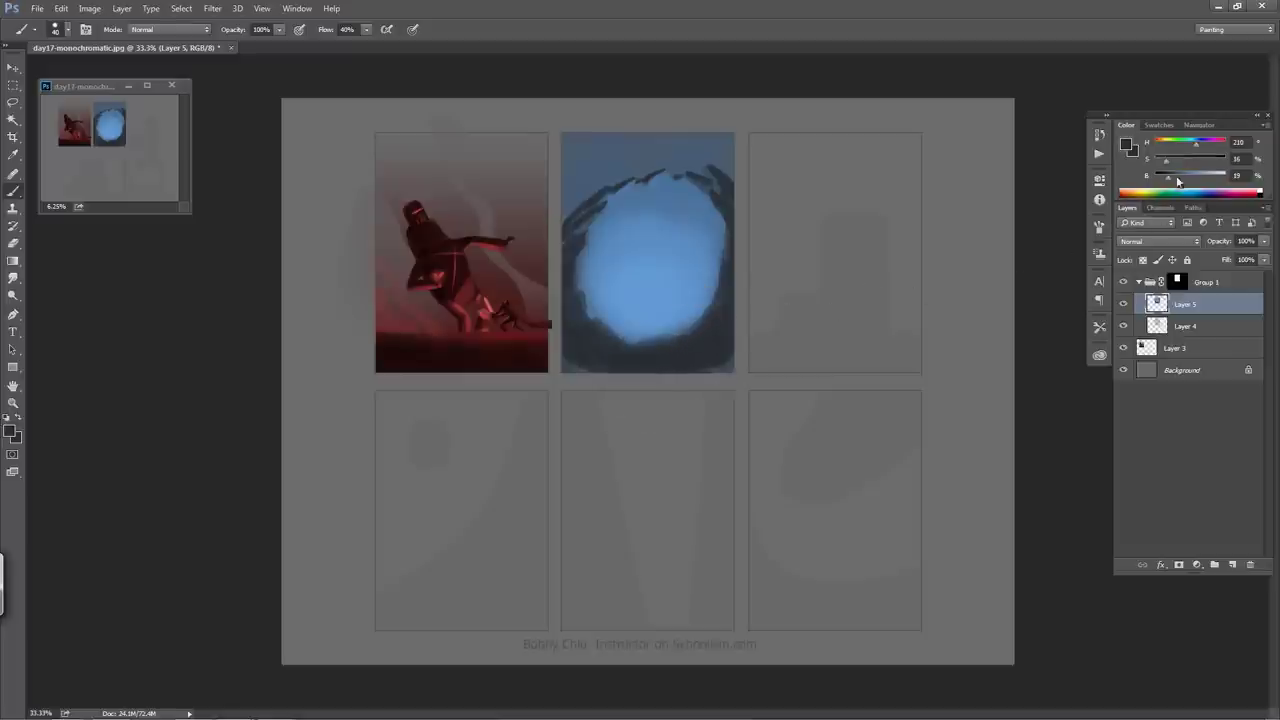
{"action": "left_click_drag", "start_coordinate": [1180, 181], "coordinate": [1165, 181]}
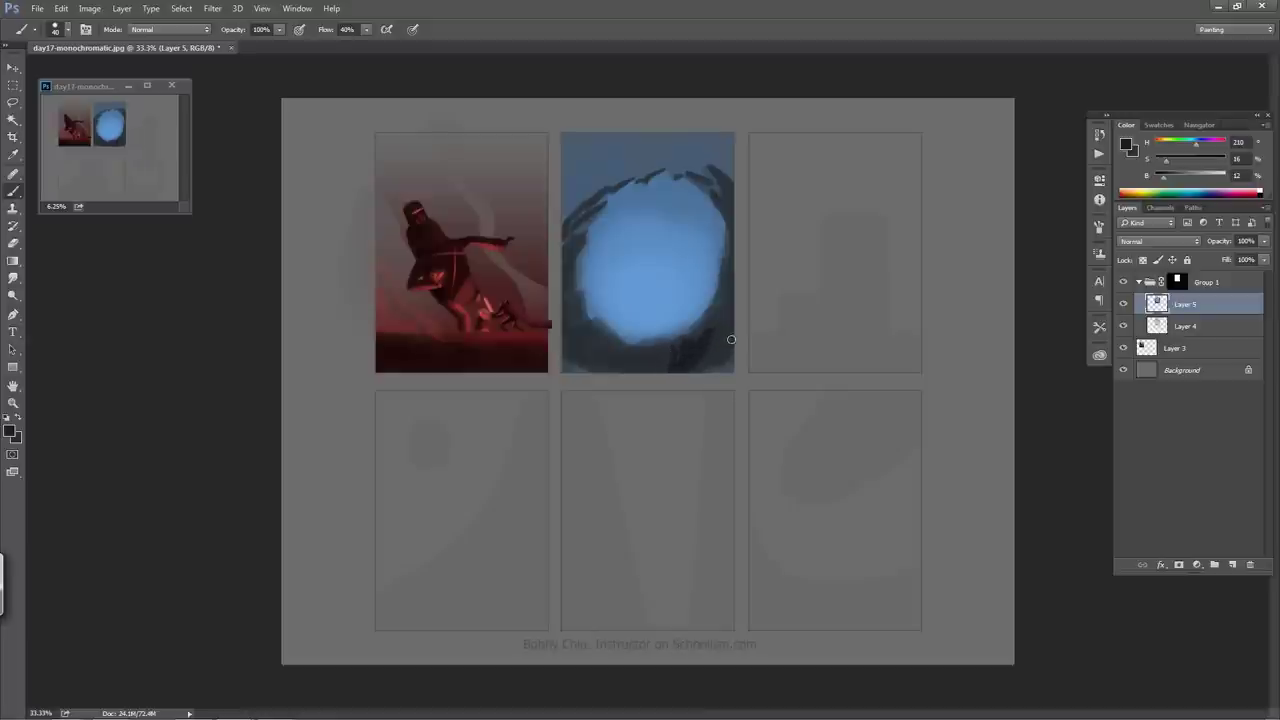
{"action": "key", "text": "shift+2"}
{"action": "left_click_drag", "start_coordinate": [650, 377], "coordinate": [641, 375]}
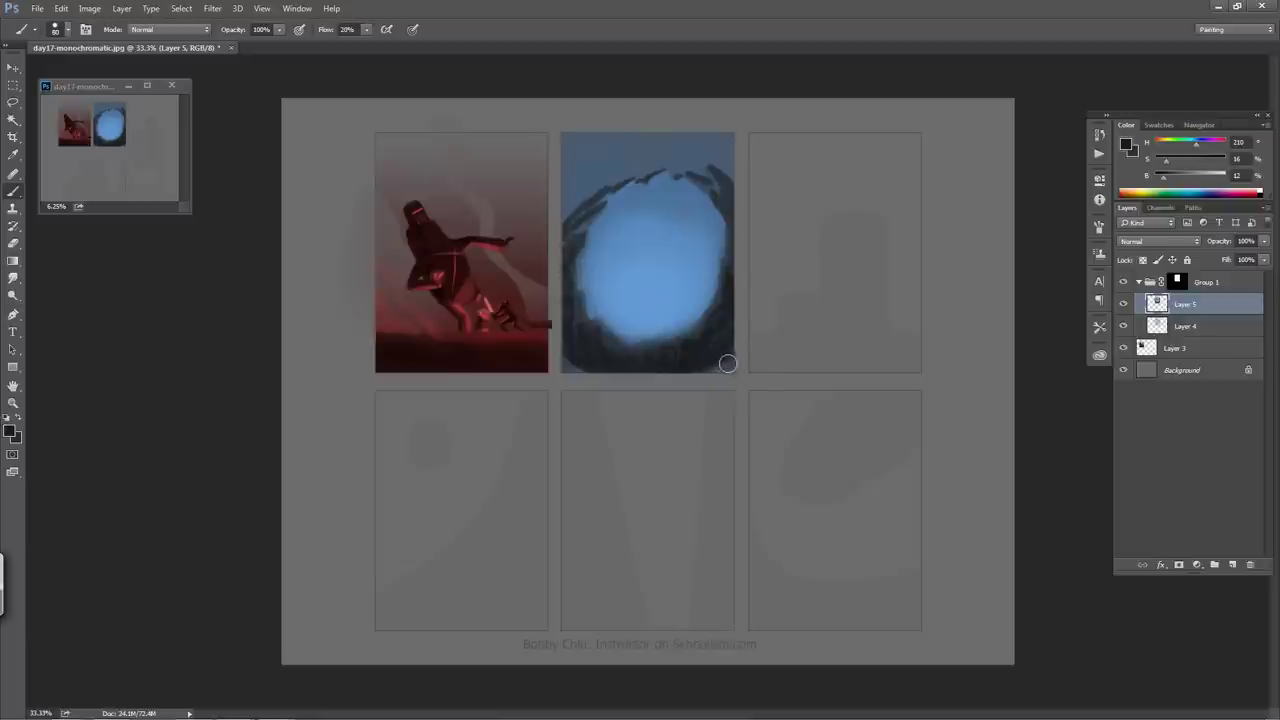
{"action": "mouse_move", "coordinate": [727, 363]}
{"action": "left_mouse_down"}
{"action": "mouse_move", "coordinate": [711, 366]}
{"action": "mouse_move", "coordinate": [739, 368]}
{"action": "left_mouse_up"}
- Darken the top and outer edges of the blue thumbnail with a 250 px brush at 30% opacity
{"action": "key", "text": "bracketright"}
{"action": "key", "text": "bracketright"}
{"action": "key", "text": "bracketright"}
{"action": "key", "text": "bracketright"}
{"action": "key", "text": "bracketright"}
{"action": "key", "text": "bracketright"}
{"action": "key", "text": "bracketright"}
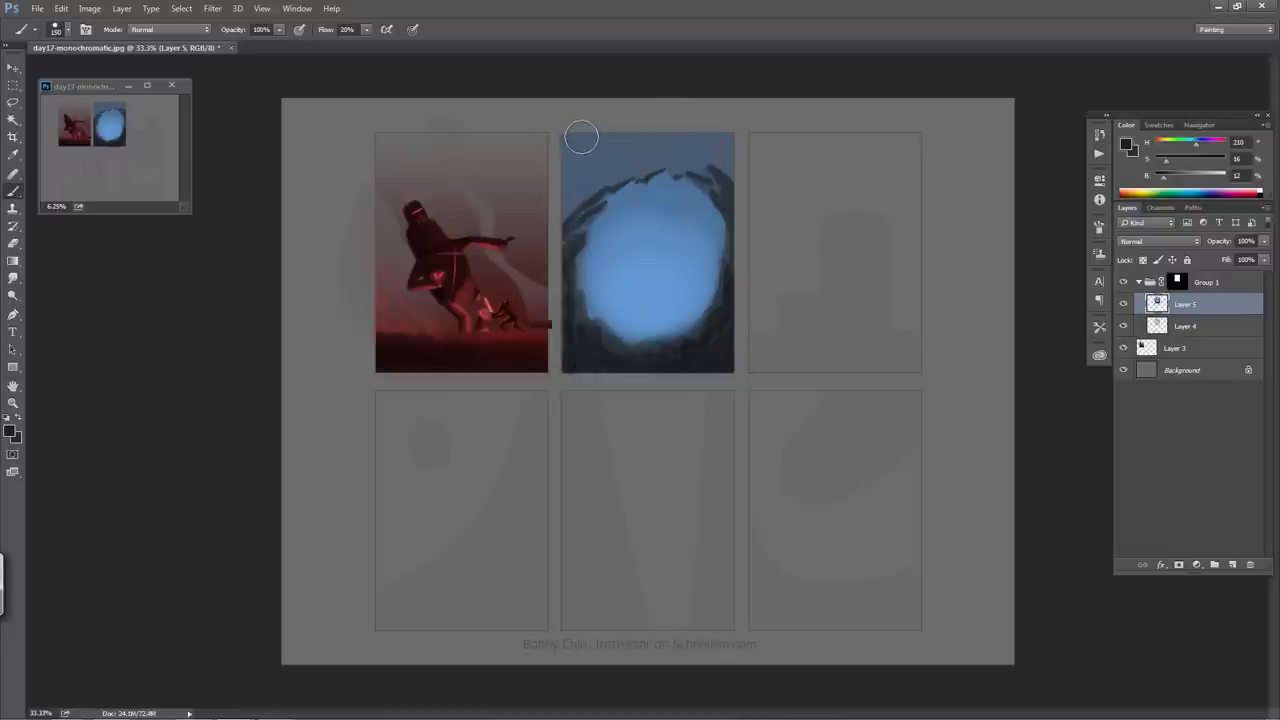
{"action": "key", "text": "3"}
{"action": "mouse_move", "coordinate": [586, 155]}
{"action": "left_mouse_down"}
{"action": "mouse_move", "coordinate": [570, 194]}
{"action": "mouse_move", "coordinate": [647, 137]}
{"action": "mouse_move", "coordinate": [651, 150]}
{"action": "mouse_move", "coordinate": [710, 146]}
{"action": "mouse_move", "coordinate": [725, 180]}
{"action": "mouse_move", "coordinate": [727, 143]}
{"action": "mouse_move", "coordinate": [696, 134]}
{"action": "mouse_move", "coordinate": [580, 156]}
{"action": "mouse_move", "coordinate": [578, 134]}
{"action": "mouse_move", "coordinate": [560, 214]}
{"action": "mouse_move", "coordinate": [656, 139]}
{"action": "mouse_move", "coordinate": [718, 143]}
{"action": "mouse_move", "coordinate": [724, 165]}
{"action": "mouse_move", "coordinate": [724, 133]}
{"action": "mouse_move", "coordinate": [773, 340]}
{"action": "left_mouse_up"}
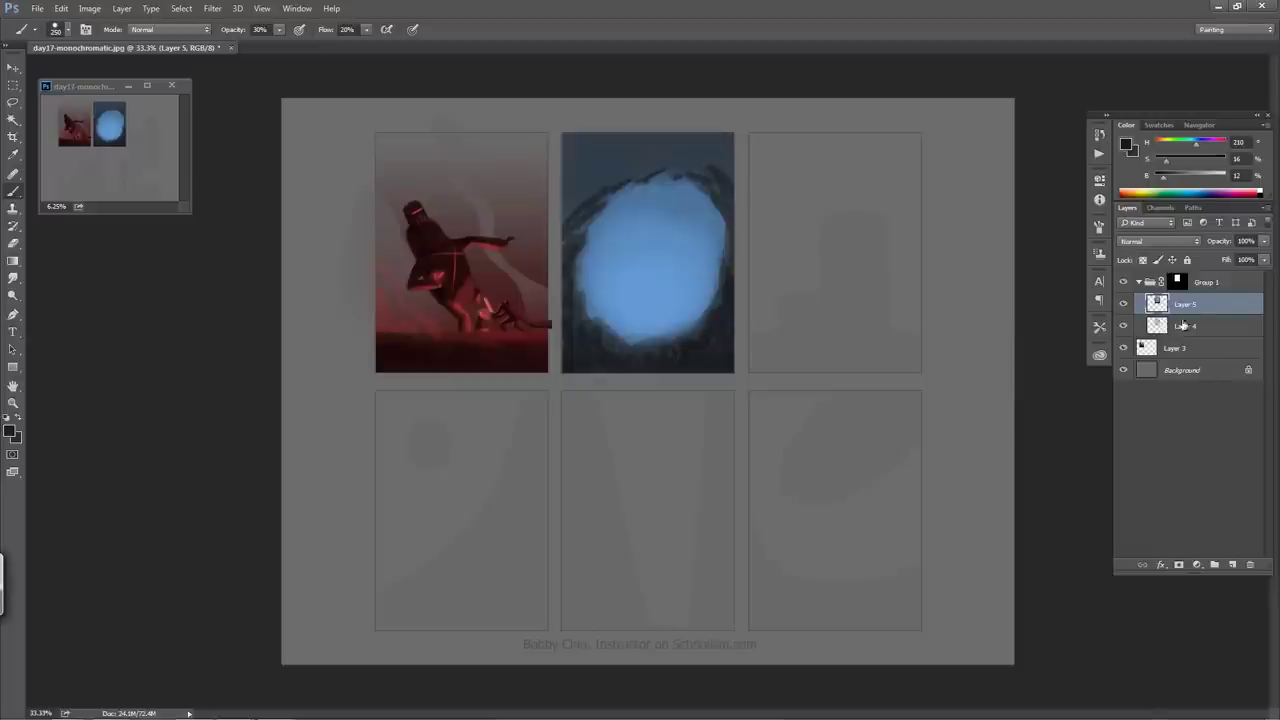
- Add a layer above Layer 5 and paint a pale round head inside the oval in blue at 38% saturation and 83% brightness
{"action": "left_click", "coordinate": [1232, 563]}
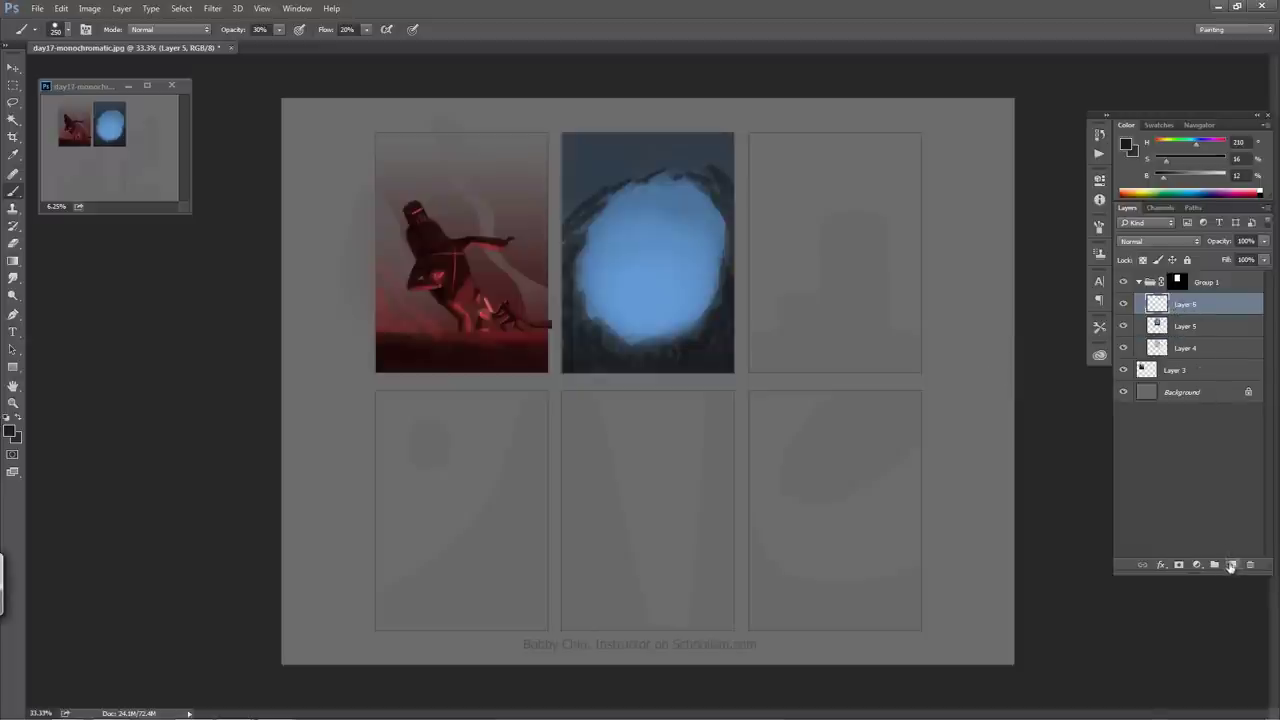
{"action": "key", "text": "bracketleft"}
{"action": "key", "text": "bracketleft"}
{"action": "key", "text": "bracketleft"}
{"action": "key", "text": "bracketleft"}
{"action": "key", "text": "bracketleft"}
{"action": "key", "text": "bracketleft"}
{"action": "left_click", "coordinate": [655, 300], "text": "alt"}
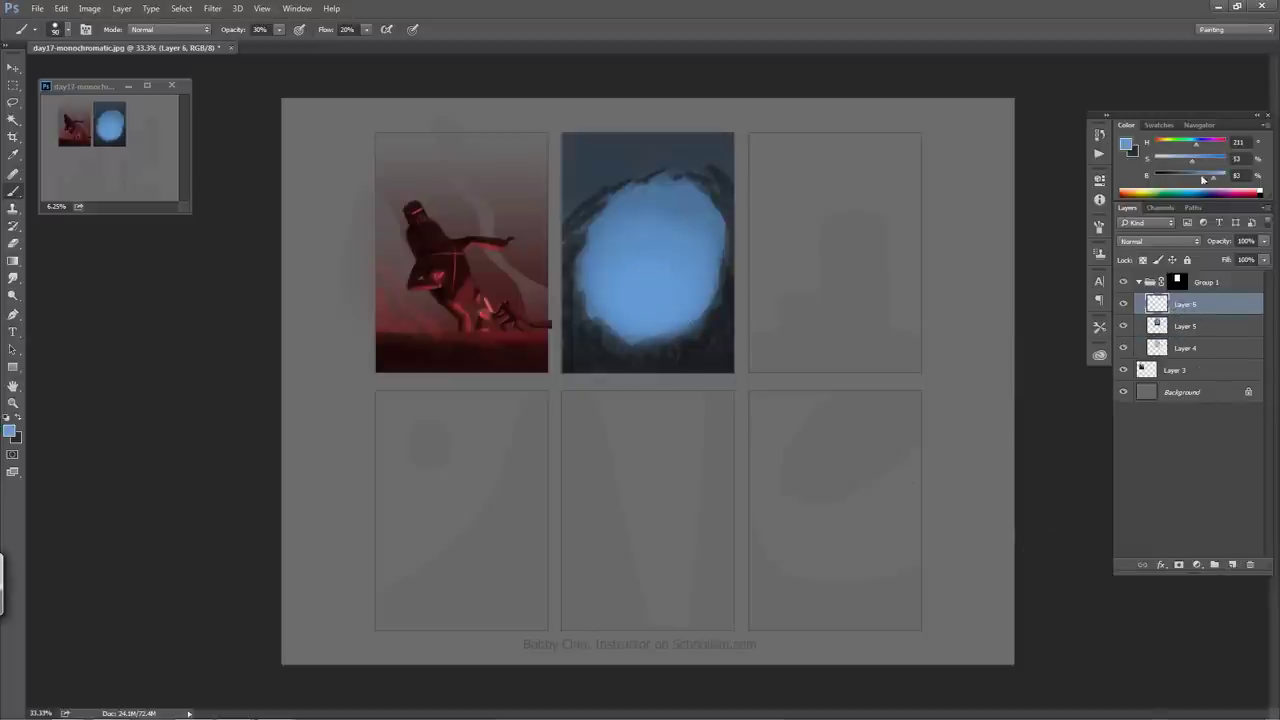
{"action": "left_click_drag", "start_coordinate": [1203, 178], "coordinate": [1207, 176]}
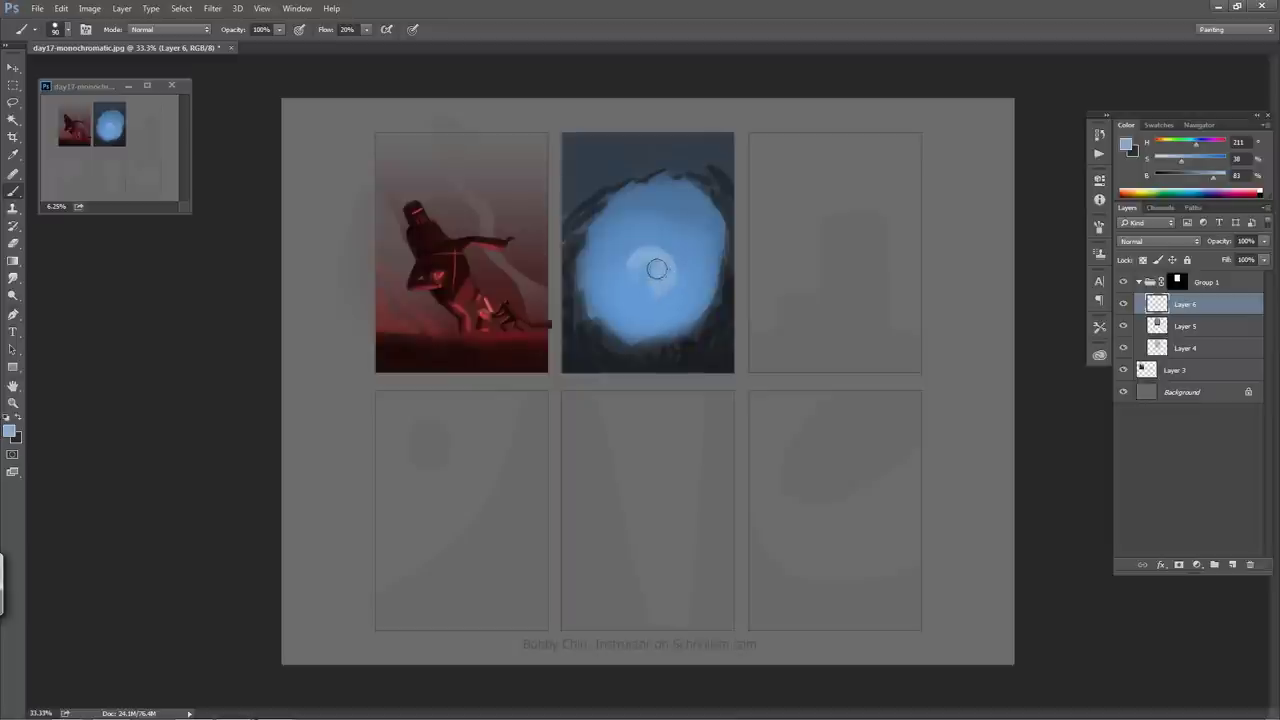
{"action": "mouse_move", "coordinate": [647, 262]}
{"action": "left_mouse_down"}
{"action": "mouse_move", "coordinate": [624, 285]}
{"action": "mouse_move", "coordinate": [668, 292]}
{"action": "mouse_move", "coordinate": [673, 273]}
{"action": "left_mouse_up"}
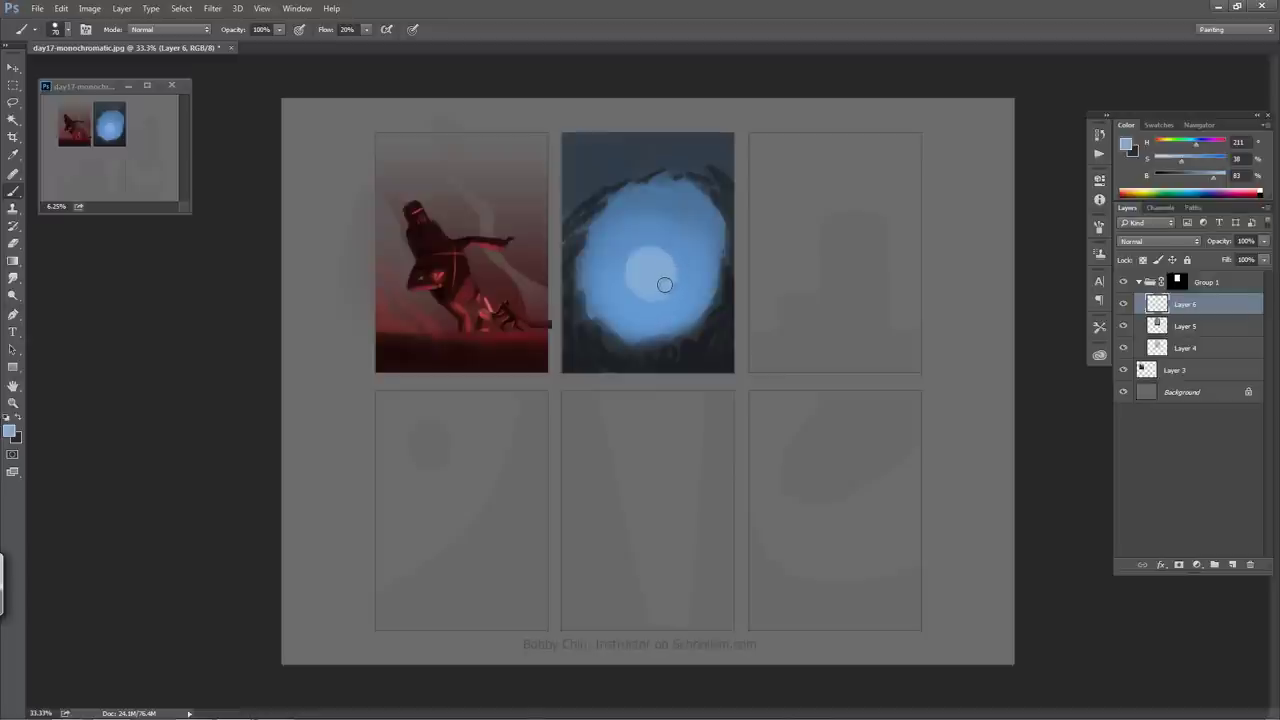
- Extend the pale figure below its head with a torso and a bent limb reaching into the dark foreground
{"action": "mouse_move", "coordinate": [667, 278]}
{"action": "left_mouse_down"}
{"action": "mouse_move", "coordinate": [672, 247]}
{"action": "mouse_move", "coordinate": [677, 269]}
{"action": "mouse_move", "coordinate": [690, 262]}
{"action": "left_mouse_up"}
{"action": "mouse_move", "coordinate": [667, 300]}
{"action": "left_mouse_down"}
{"action": "mouse_move", "coordinate": [676, 323]}
{"action": "mouse_move", "coordinate": [651, 297]}
{"action": "mouse_move", "coordinate": [657, 327]}
{"action": "mouse_move", "coordinate": [675, 326]}
{"action": "mouse_move", "coordinate": [626, 306]}
{"action": "mouse_move", "coordinate": [622, 328]}
{"action": "mouse_move", "coordinate": [658, 328]}
{"action": "mouse_move", "coordinate": [641, 326]}
{"action": "mouse_move", "coordinate": [614, 354]}
{"action": "mouse_move", "coordinate": [630, 350]}
{"action": "left_mouse_up"}
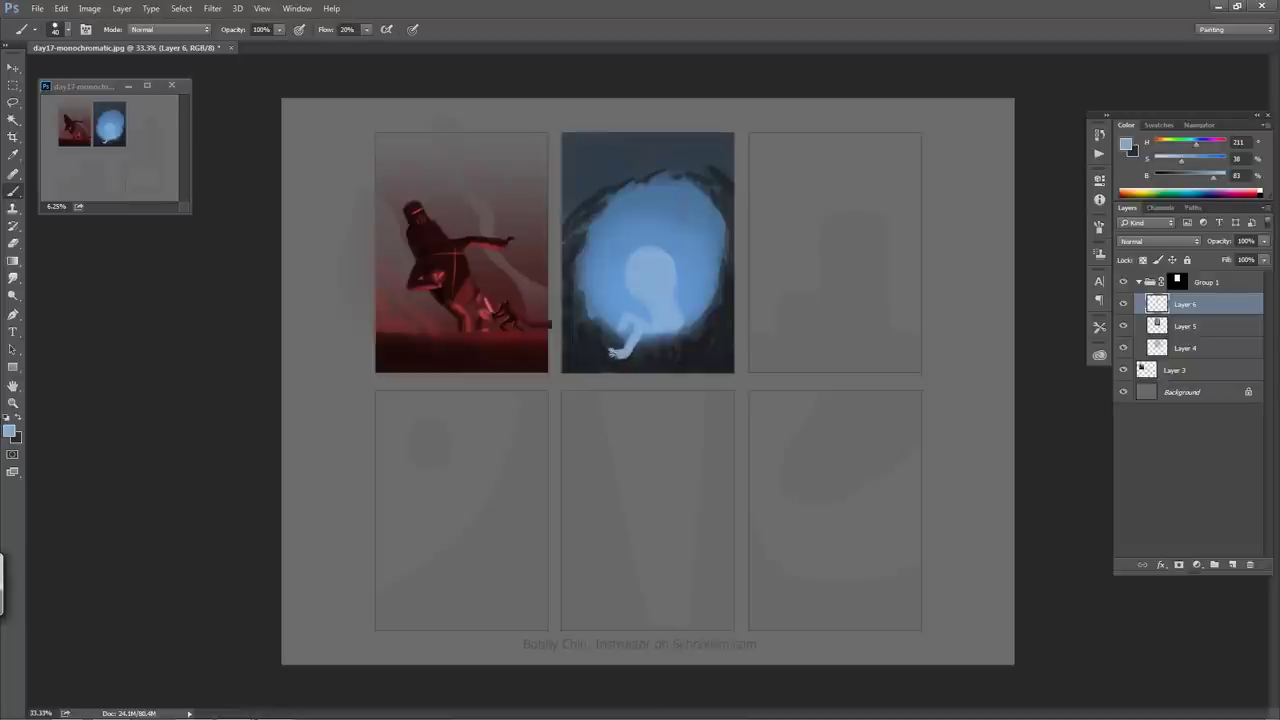
{"action": "left_click_drag", "start_coordinate": [613, 352], "coordinate": [621, 352]}
{"action": "key", "text": "bracketleft"}
- Add a layer between Layer 5 and the figure's layer and paint a light blue glow around the figure's left limb
{"action": "left_click", "coordinate": [692, 293], "text": "alt"}
{"action": "left_click", "coordinate": [1210, 329]}
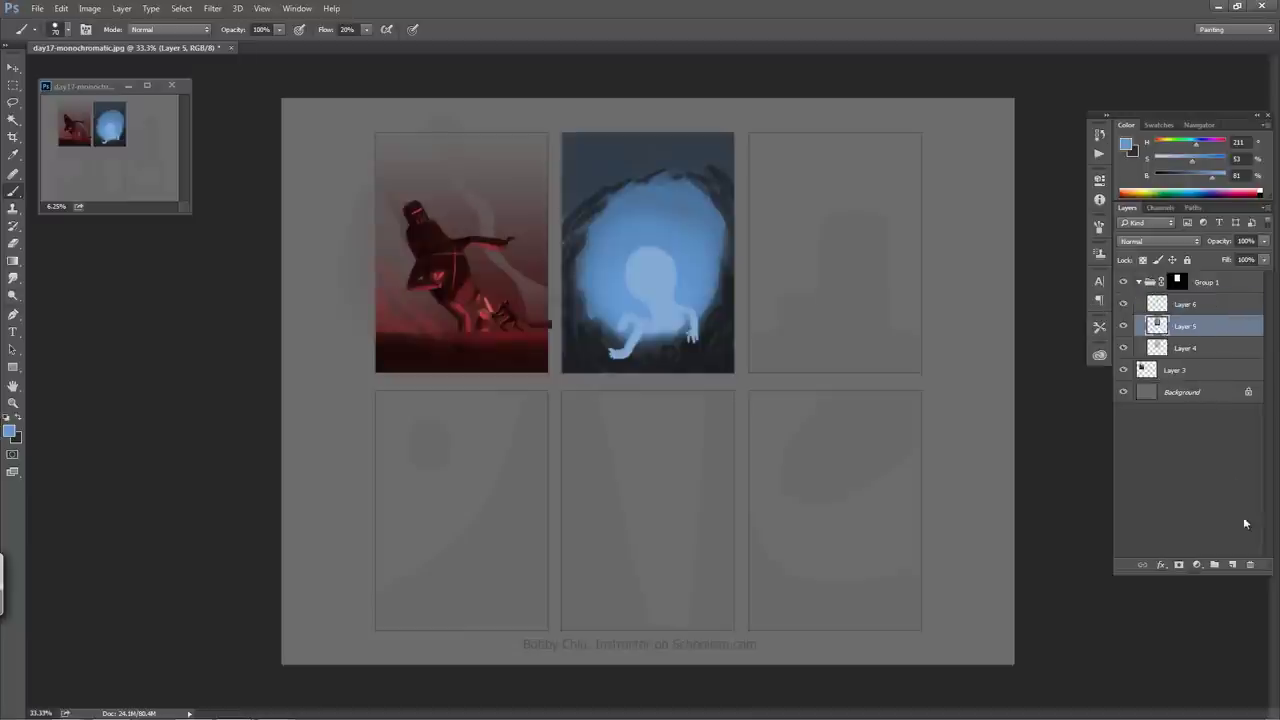
{"action": "left_click", "coordinate": [1234, 564]}
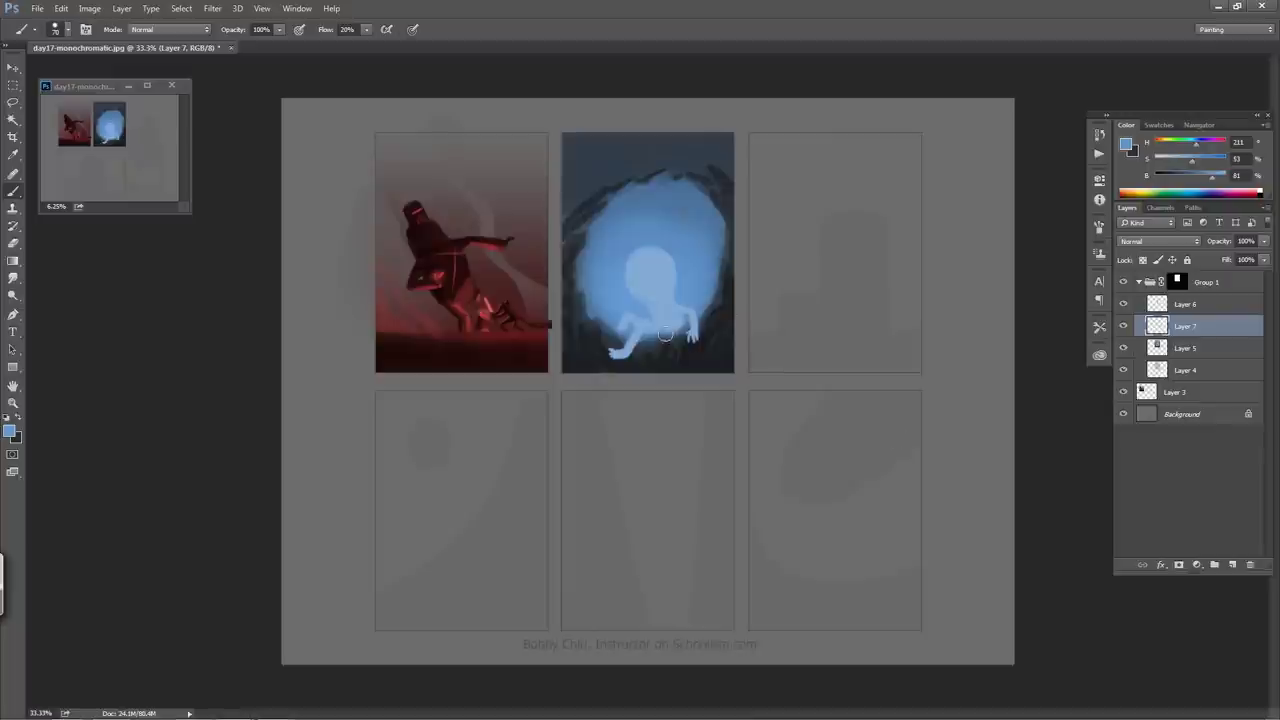
{"action": "mouse_move", "coordinate": [635, 302]}
{"action": "left_mouse_down"}
{"action": "mouse_move", "coordinate": [623, 320]}
{"action": "mouse_move", "coordinate": [634, 350]}
{"action": "left_mouse_up"}
{"action": "key", "text": "bracketright"}
{"action": "key", "text": "bracketright"}
{"action": "key", "text": "bracketright"}
{"action": "key", "text": "bracketright"}
{"action": "key", "text": "bracketright"}
{"action": "left_click_drag", "start_coordinate": [638, 332], "coordinate": [614, 351]}
- Paint a light blue glow around the figure's right hand with a 90 px brush
{"action": "key", "text": "bracketleft"}
{"action": "key", "text": "bracketleft"}
{"action": "key", "text": "bracketleft"}
{"action": "mouse_move", "coordinate": [690, 334]}
{"action": "left_mouse_down"}
{"action": "mouse_move", "coordinate": [694, 322]}
{"action": "mouse_move", "coordinate": [693, 338]}
{"action": "left_mouse_up"}
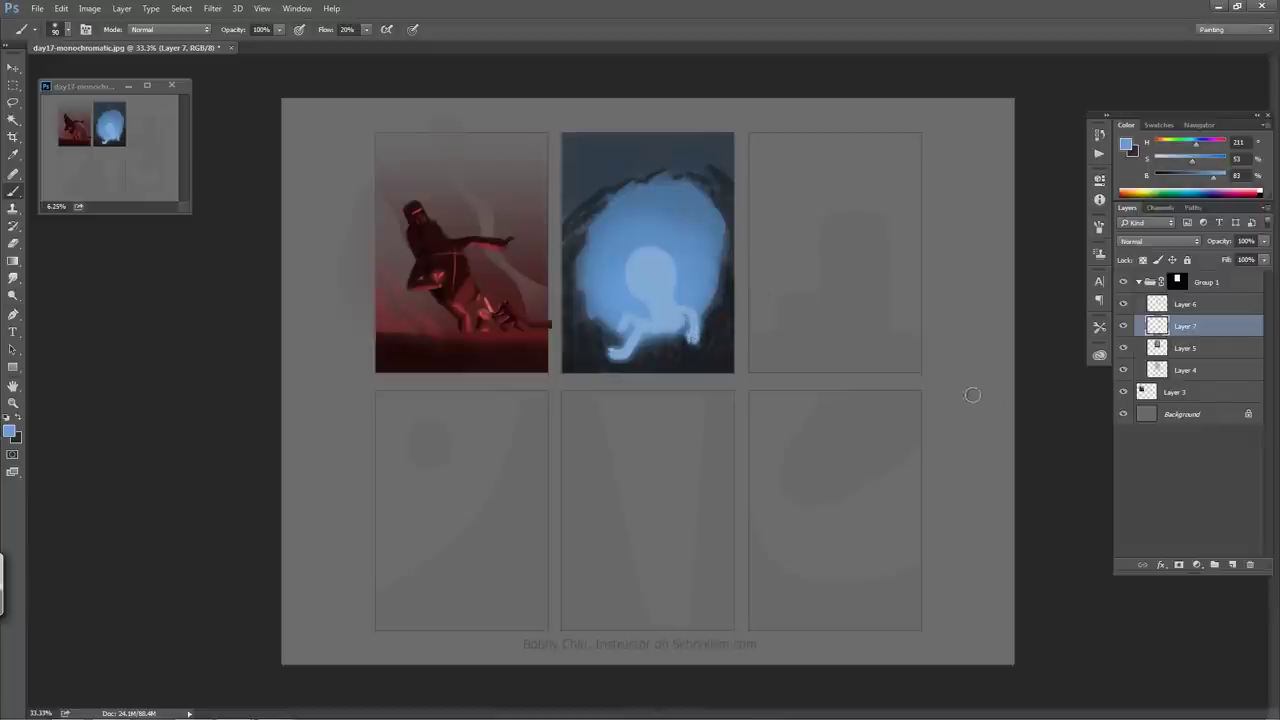
{"action": "mouse_move", "coordinate": [703, 333]}
{"action": "left_mouse_down"}
{"action": "mouse_move", "coordinate": [688, 360]}
{"action": "mouse_move", "coordinate": [702, 342]}
{"action": "mouse_move", "coordinate": [711, 363]}
{"action": "mouse_move", "coordinate": [706, 341]}
{"action": "left_mouse_up"}
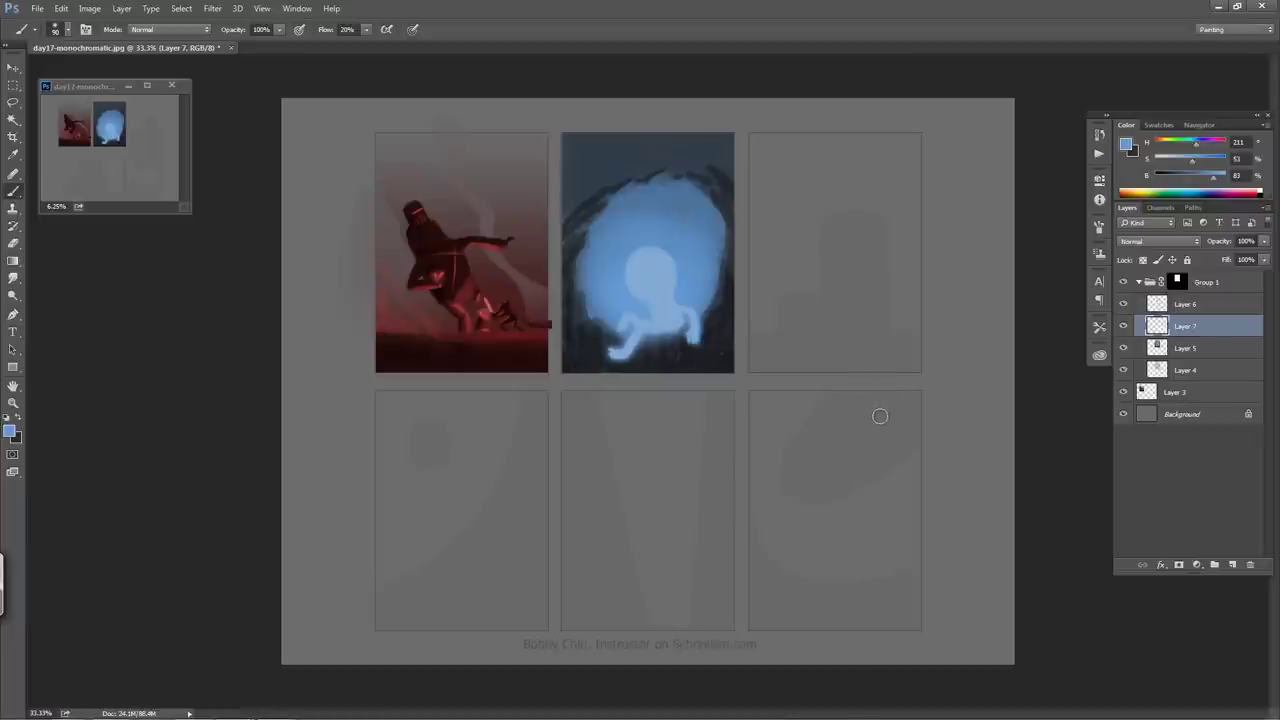
- Try broad light blue streaks across the thumbnail's dark top with a 175 px brush, and undo them
{"action": "key", "text": "bracketright"}
{"action": "key", "text": "bracketright"}
{"action": "key", "text": "bracketright"}
{"action": "key", "text": "bracketright"}
{"action": "mouse_move", "coordinate": [569, 206]}
{"action": "left_mouse_down"}
{"action": "mouse_move", "coordinate": [580, 184]}
{"action": "mouse_move", "coordinate": [598, 186]}
{"action": "mouse_move", "coordinate": [627, 132]}
{"action": "mouse_move", "coordinate": [610, 180]}
{"action": "left_mouse_up"}
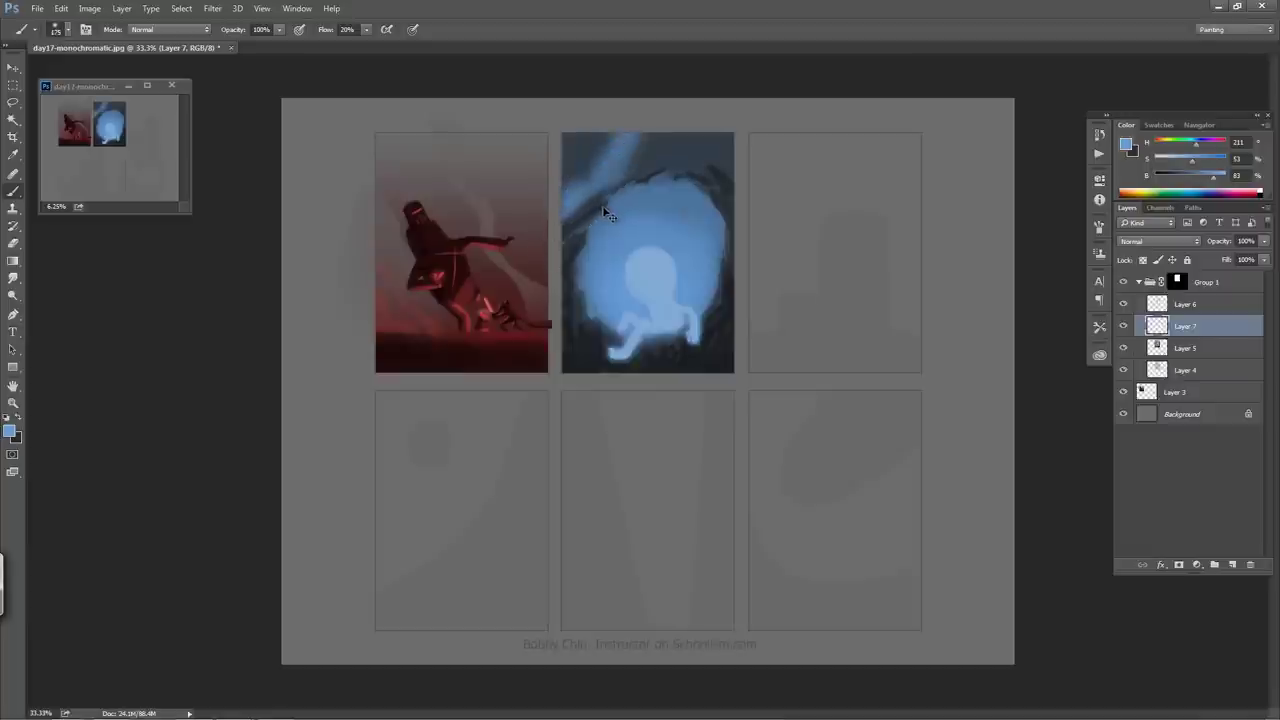
{"action": "mouse_move", "coordinate": [627, 175]}
{"action": "left_mouse_down"}
{"action": "mouse_move", "coordinate": [709, 127]}
{"action": "mouse_move", "coordinate": [677, 165]}
{"action": "mouse_move", "coordinate": [738, 149]}
{"action": "mouse_move", "coordinate": [699, 169]}
{"action": "mouse_move", "coordinate": [732, 158]}
{"action": "mouse_move", "coordinate": [736, 176]}
{"action": "mouse_move", "coordinate": [696, 186]}
{"action": "left_mouse_up"}
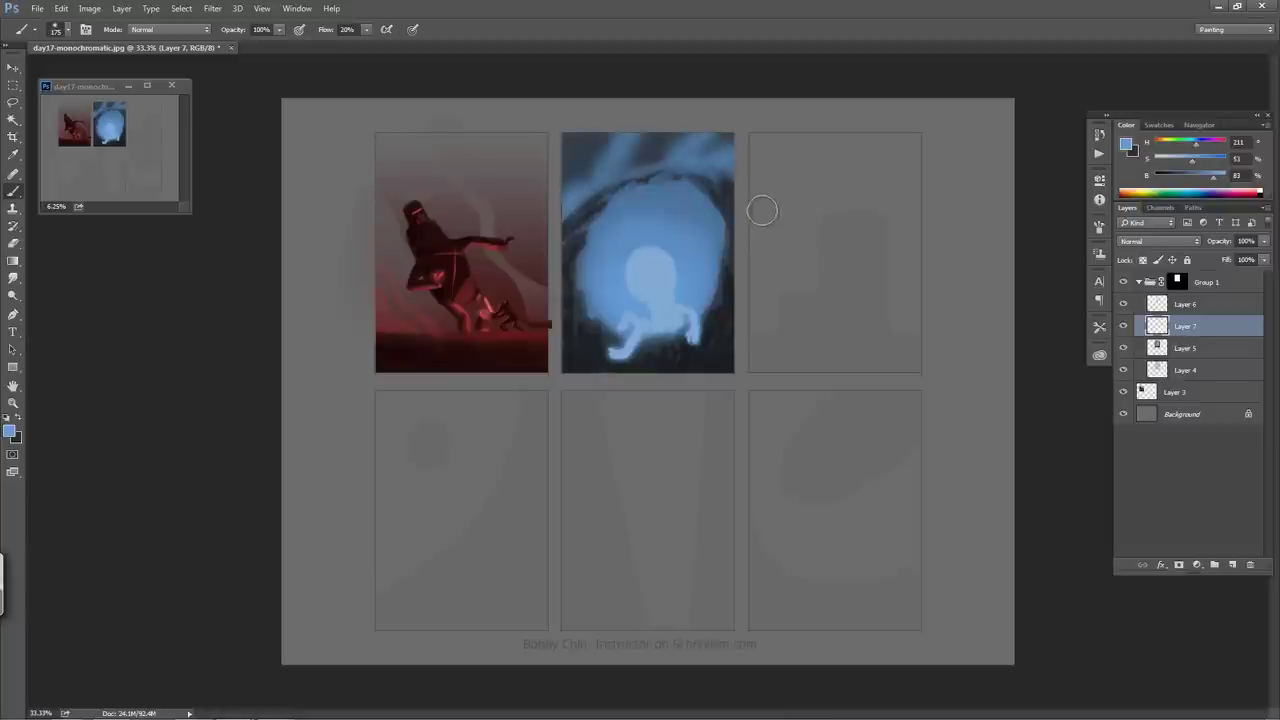
{"action": "key", "text": "ctrl+alt+z"}
{"action": "key", "text": "ctrl+alt+z"}
{"action": "key", "text": "ctrl+alt+z"}
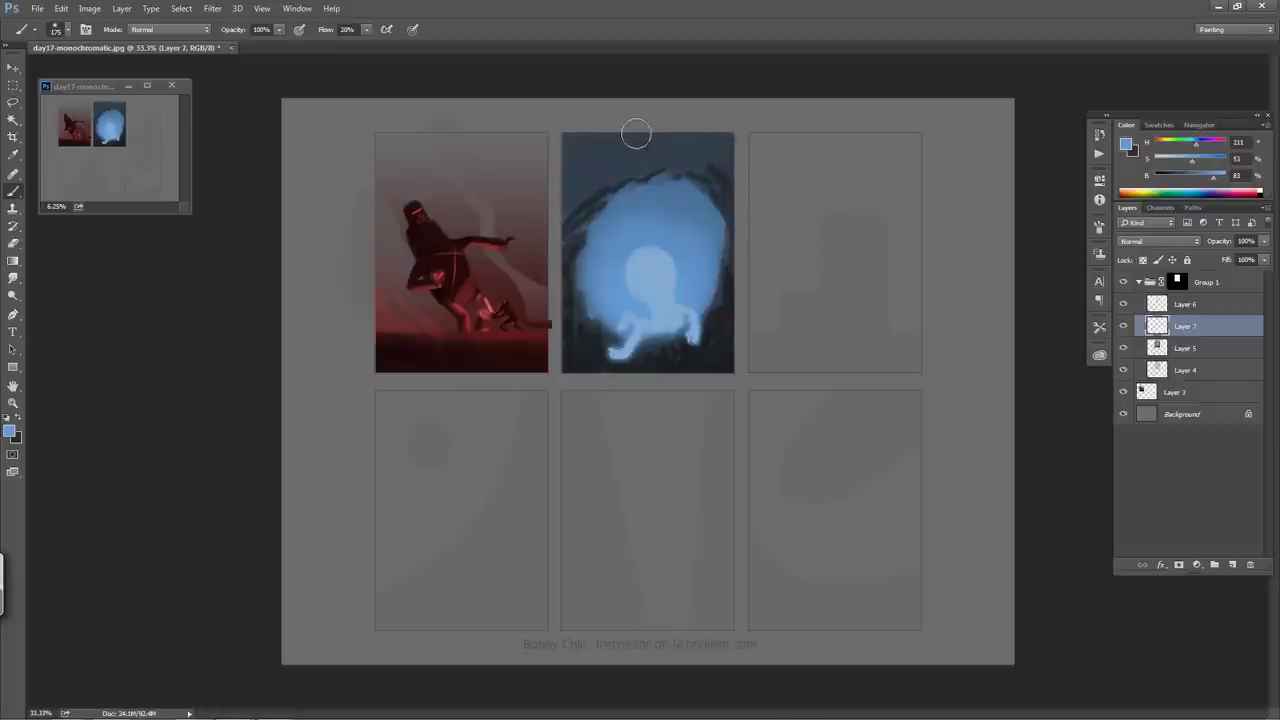
- Select branching shapes across the blue thumbnail's dark top with the Lasso, paint them light blue at 30% opacity, soften them with the Eraser, and deselect
{"action": "key", "text": "l"}
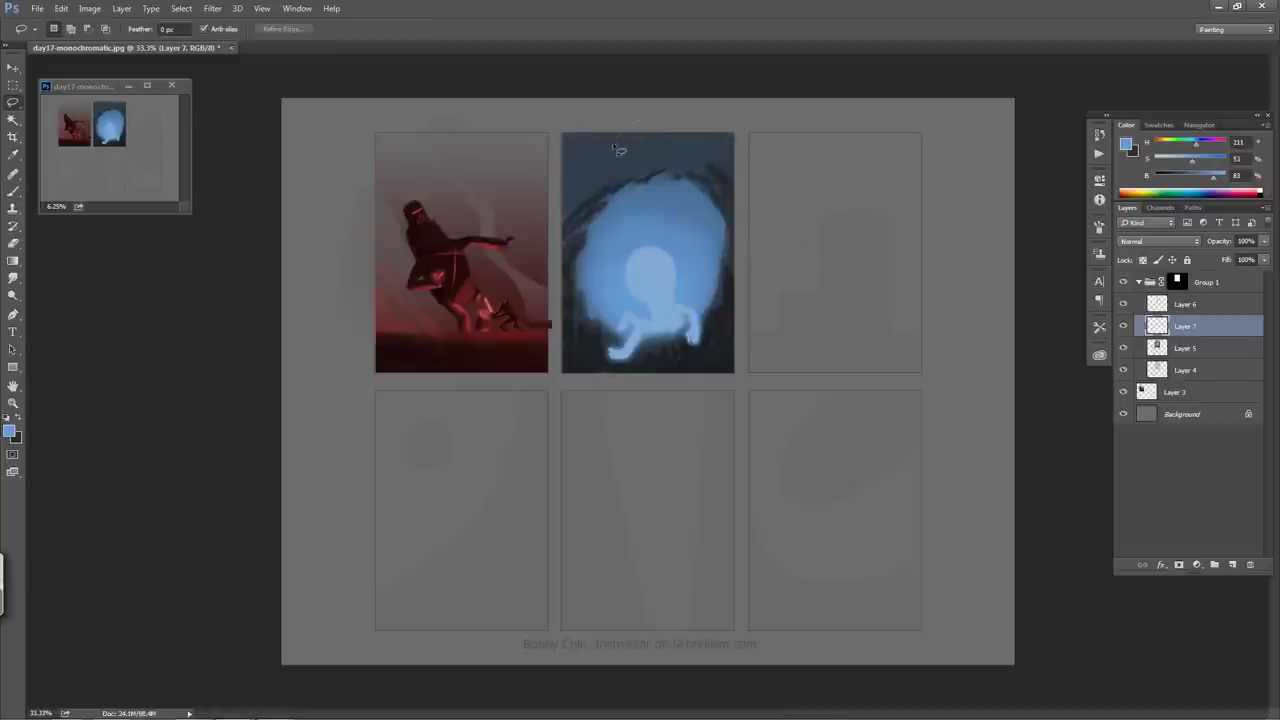
{"action": "mouse_move", "coordinate": [619, 149]}
{"action": "left_mouse_down"}
{"action": "mouse_move", "coordinate": [558, 216]}
{"action": "mouse_move", "coordinate": [563, 229]}
{"action": "mouse_move", "coordinate": [599, 226]}
{"action": "mouse_move", "coordinate": [642, 138]}
{"action": "mouse_move", "coordinate": [677, 120]}
{"action": "mouse_move", "coordinate": [646, 212]}
{"action": "mouse_move", "coordinate": [722, 182]}
{"action": "mouse_move", "coordinate": [748, 136]}
{"action": "mouse_move", "coordinate": [735, 128]}
{"action": "mouse_move", "coordinate": [680, 153]}
{"action": "mouse_move", "coordinate": [694, 126]}
{"action": "left_mouse_up"}
{"action": "key", "text": "shift"}
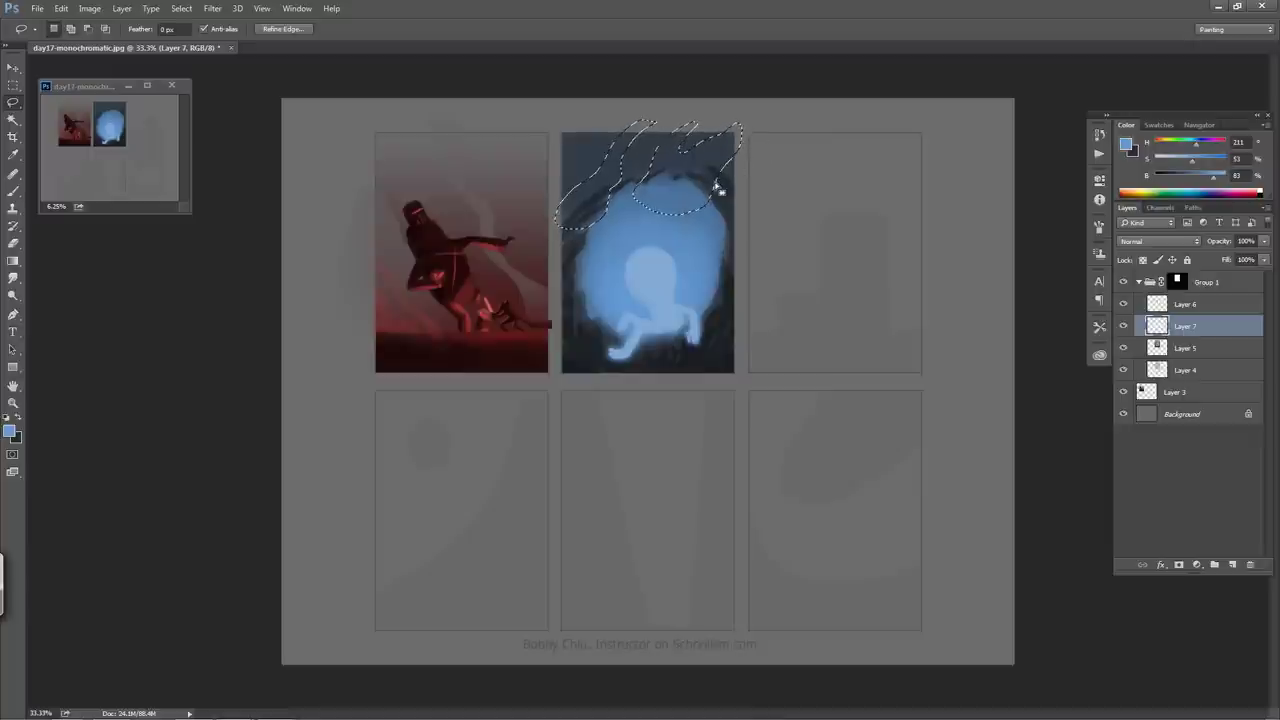
{"action": "key", "text": "b"}
{"action": "left_click_drag", "start_coordinate": [637, 124], "coordinate": [580, 210]}
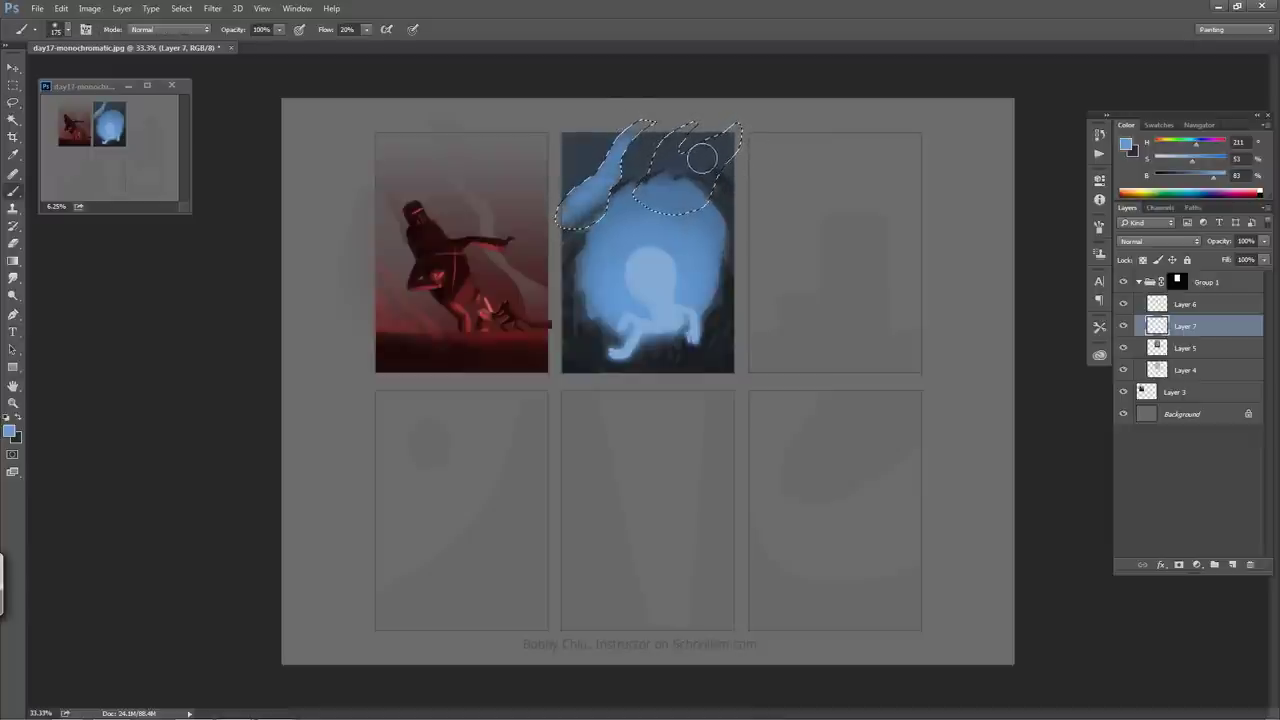
{"action": "left_click_drag", "start_coordinate": [687, 160], "coordinate": [655, 144]}
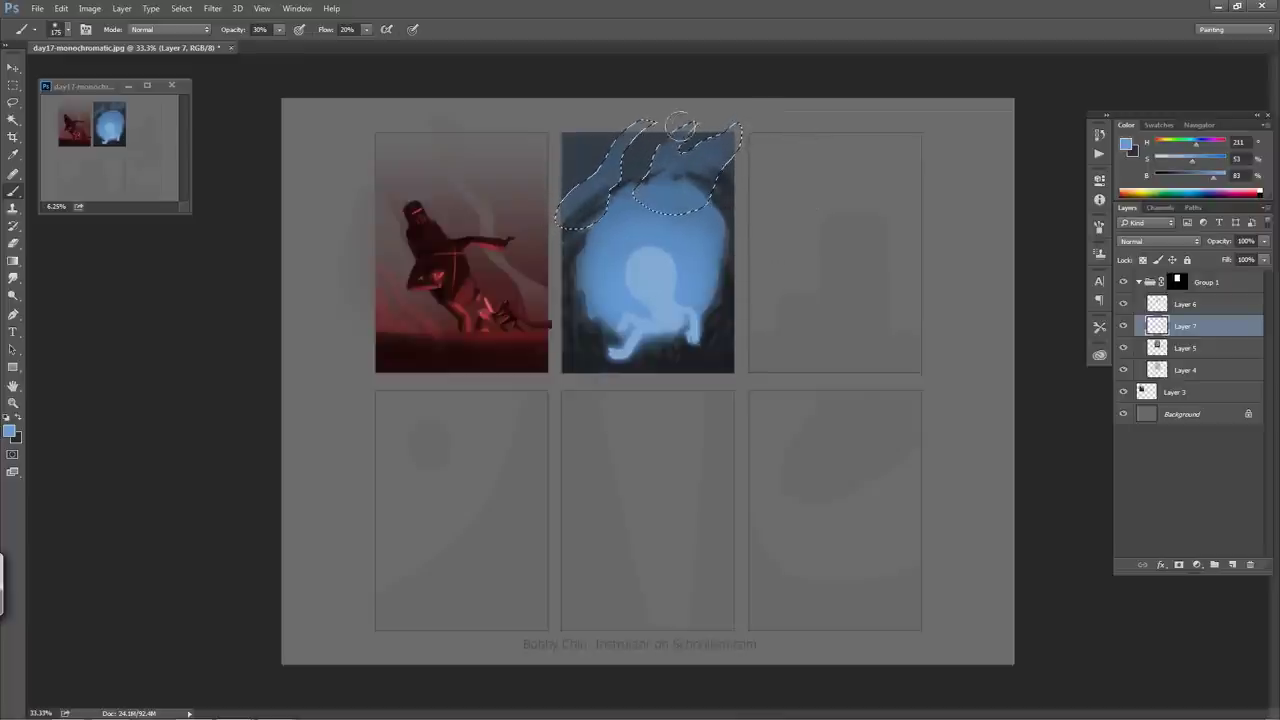
{"action": "key", "text": "e"}
{"action": "left_click_drag", "start_coordinate": [635, 122], "coordinate": [641, 128]}
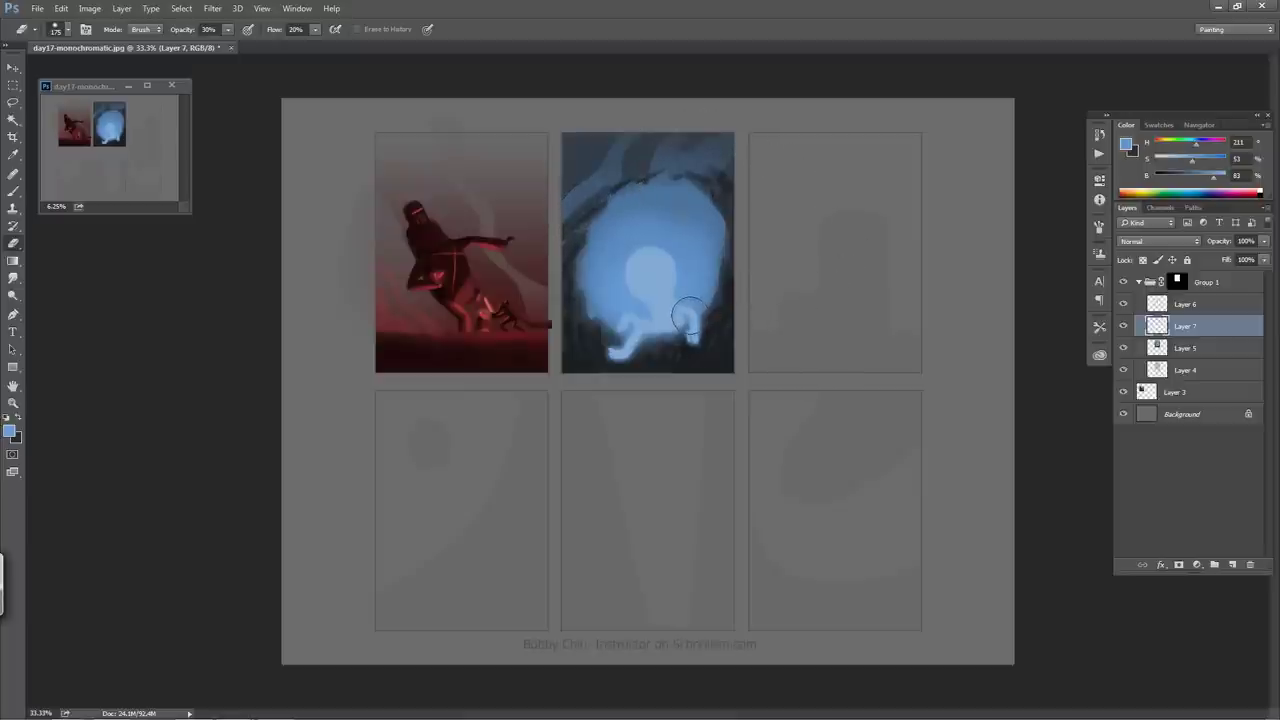
{"action": "key", "text": "ctrl+d"}
- Touch up the light blue glow between the figure's head and right arm on Layer 7, and compare with the layer hidden
{"action": "key", "text": "b"}
{"action": "left_click_drag", "start_coordinate": [686, 306], "coordinate": [666, 280]}
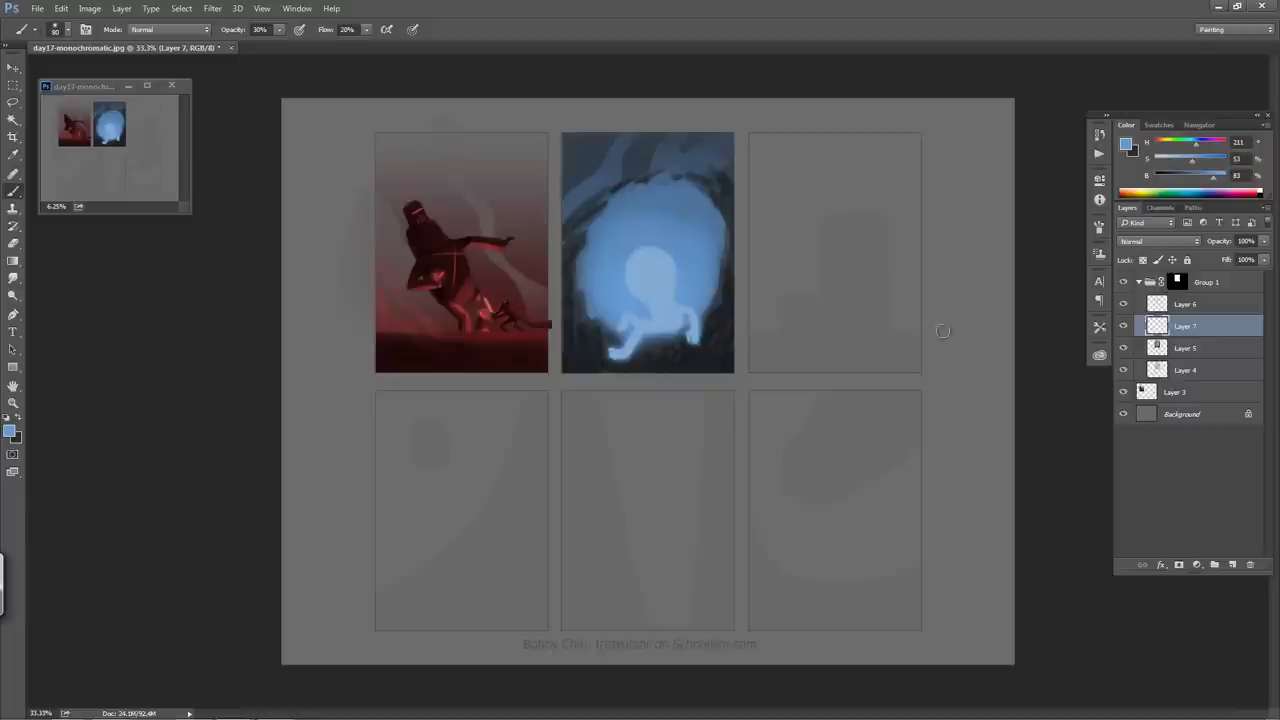
{"action": "left_click", "coordinate": [1123, 326]}
{"action": "left_click", "coordinate": [1123, 326]}
- Lock the transparent pixels of the figure's Layer 6 and set the foreground color to #7299c3
{"action": "left_click", "coordinate": [1167, 303]}
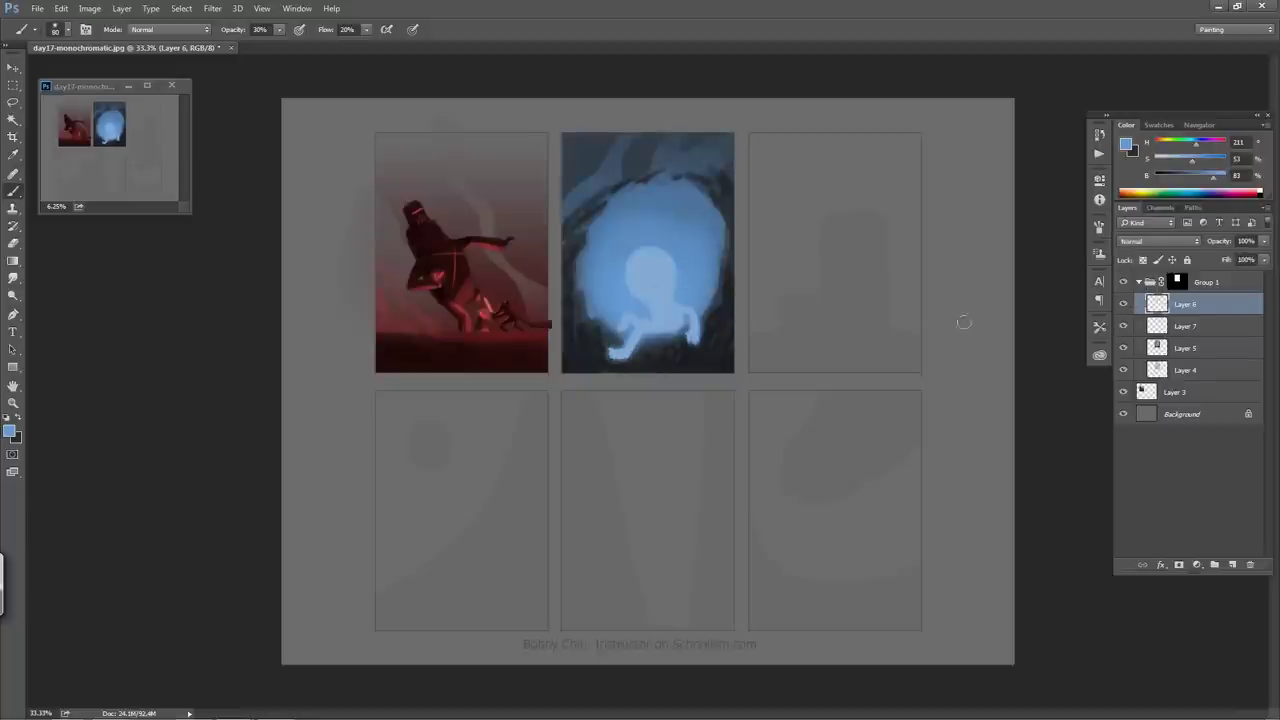
{"action": "left_click", "coordinate": [1143, 260]}
{"action": "left_click", "coordinate": [652, 270], "text": "alt"}
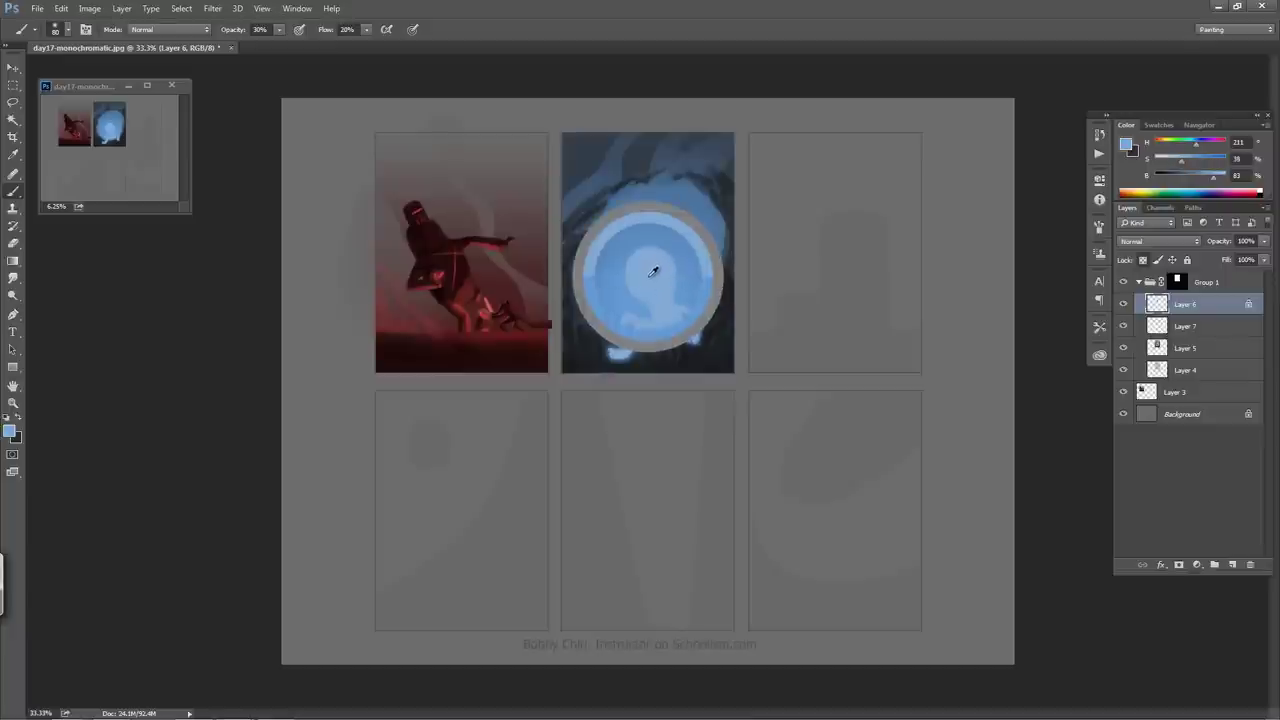
{"action": "left_click", "coordinate": [13, 432]}
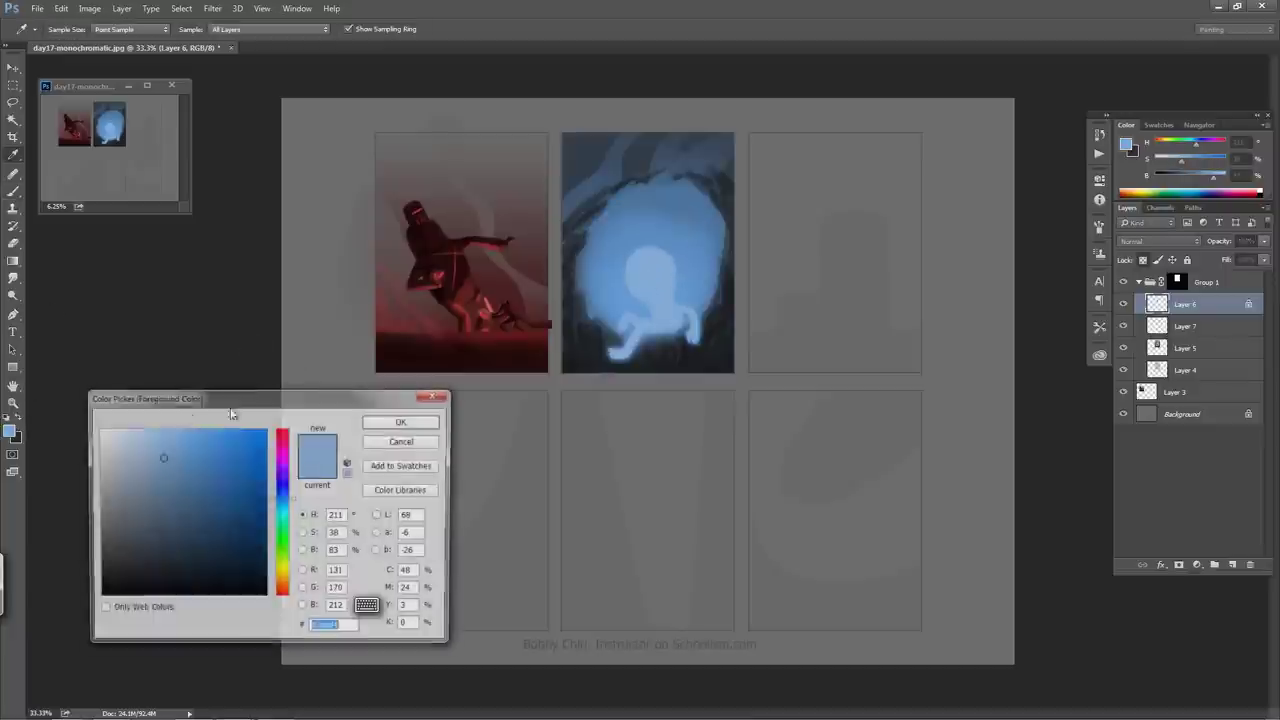
{"action": "left_click", "coordinate": [167, 468]}
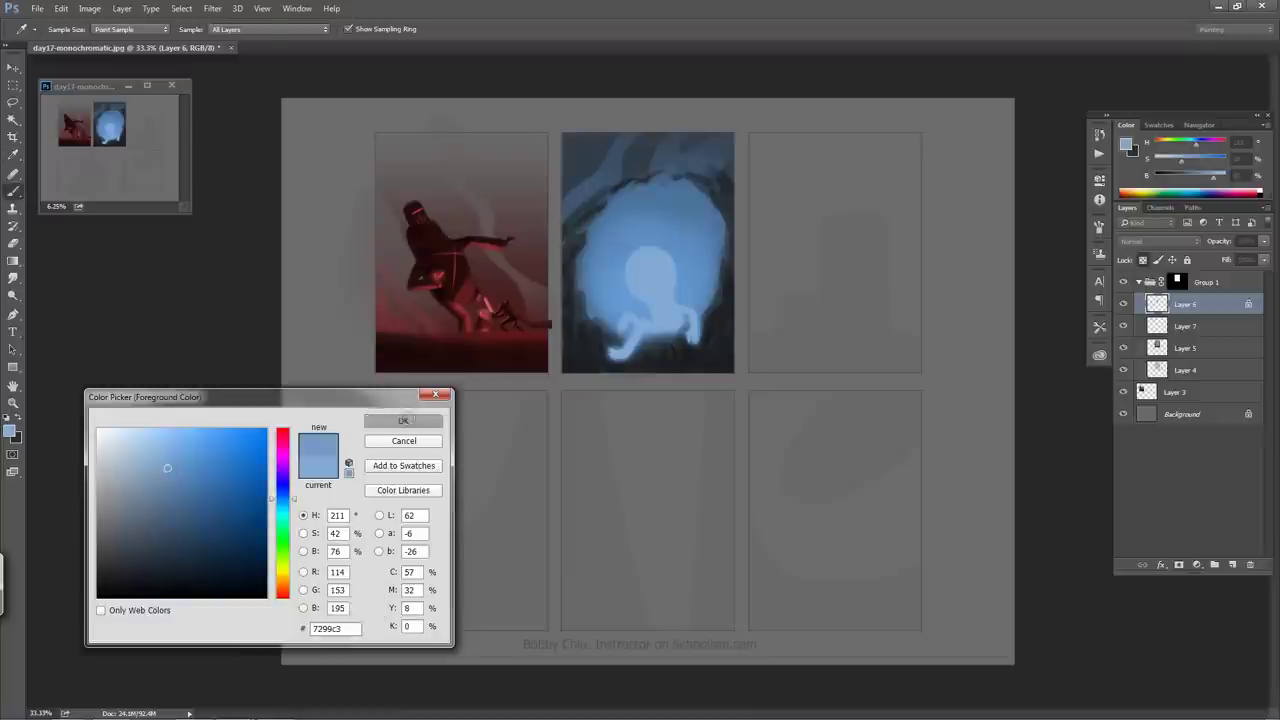
{"action": "left_click", "coordinate": [404, 421]}
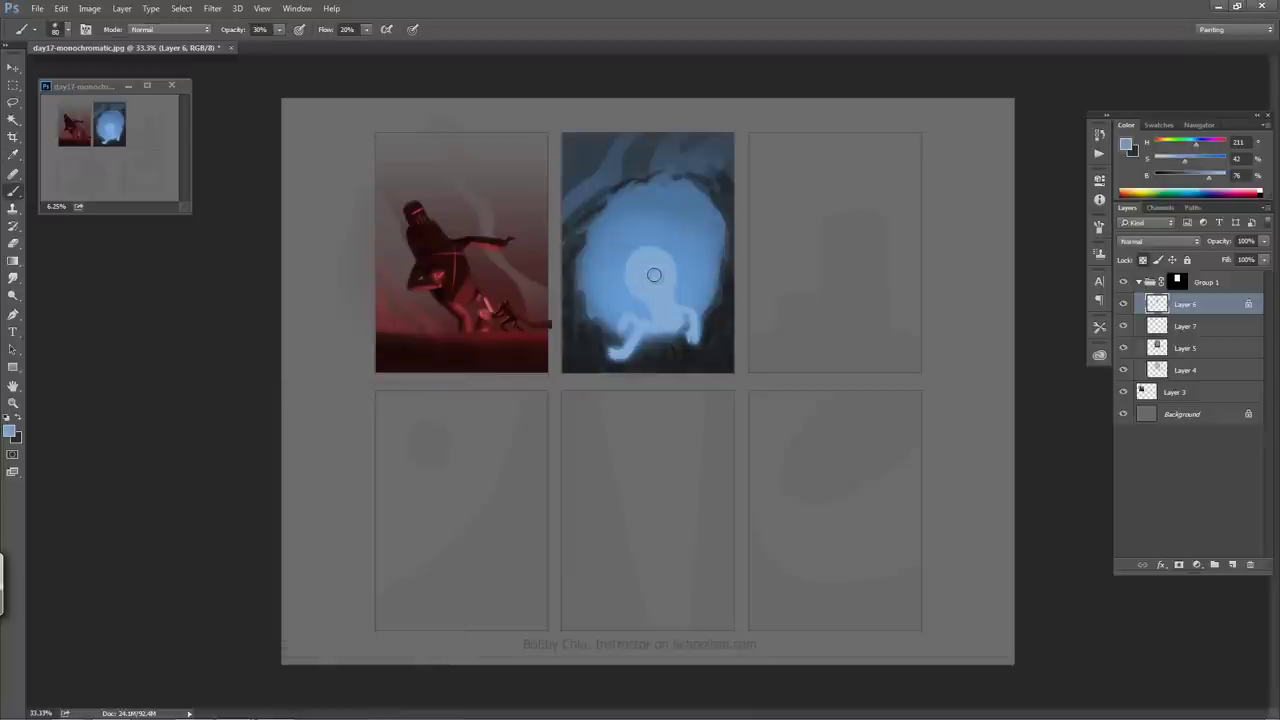
- Shade the inside of the figure's head and body with blue sampled from the oval, using a 150 px brush
{"action": "key", "text": "bracketright"}
{"action": "key", "text": "bracketright"}
{"action": "key", "text": "bracketright"}
{"action": "key", "text": "bracketright"}
{"action": "left_click", "coordinate": [662, 222], "text": "alt"}
{"action": "key", "text": "6"}
{"action": "mouse_move", "coordinate": [657, 257]}
{"action": "left_mouse_down"}
{"action": "mouse_move", "coordinate": [663, 271]}
{"action": "mouse_move", "coordinate": [640, 266]}
{"action": "mouse_move", "coordinate": [654, 257]}
{"action": "mouse_move", "coordinate": [641, 268]}
{"action": "mouse_move", "coordinate": [673, 311]}
{"action": "mouse_move", "coordinate": [674, 357]}
{"action": "mouse_move", "coordinate": [686, 345]}
{"action": "mouse_move", "coordinate": [692, 300]}
{"action": "mouse_move", "coordinate": [663, 257]}
{"action": "mouse_move", "coordinate": [643, 266]}
{"action": "mouse_move", "coordinate": [651, 372]}
{"action": "mouse_move", "coordinate": [623, 363]}
{"action": "mouse_move", "coordinate": [670, 237]}
{"action": "mouse_move", "coordinate": [638, 265]}
{"action": "mouse_move", "coordinate": [651, 263]}
{"action": "mouse_move", "coordinate": [686, 363]}
{"action": "mouse_move", "coordinate": [680, 345]}
{"action": "mouse_move", "coordinate": [657, 351]}
{"action": "mouse_move", "coordinate": [679, 340]}
{"action": "left_mouse_up"}
{"action": "key", "text": "6"}
{"action": "key", "text": "6"}
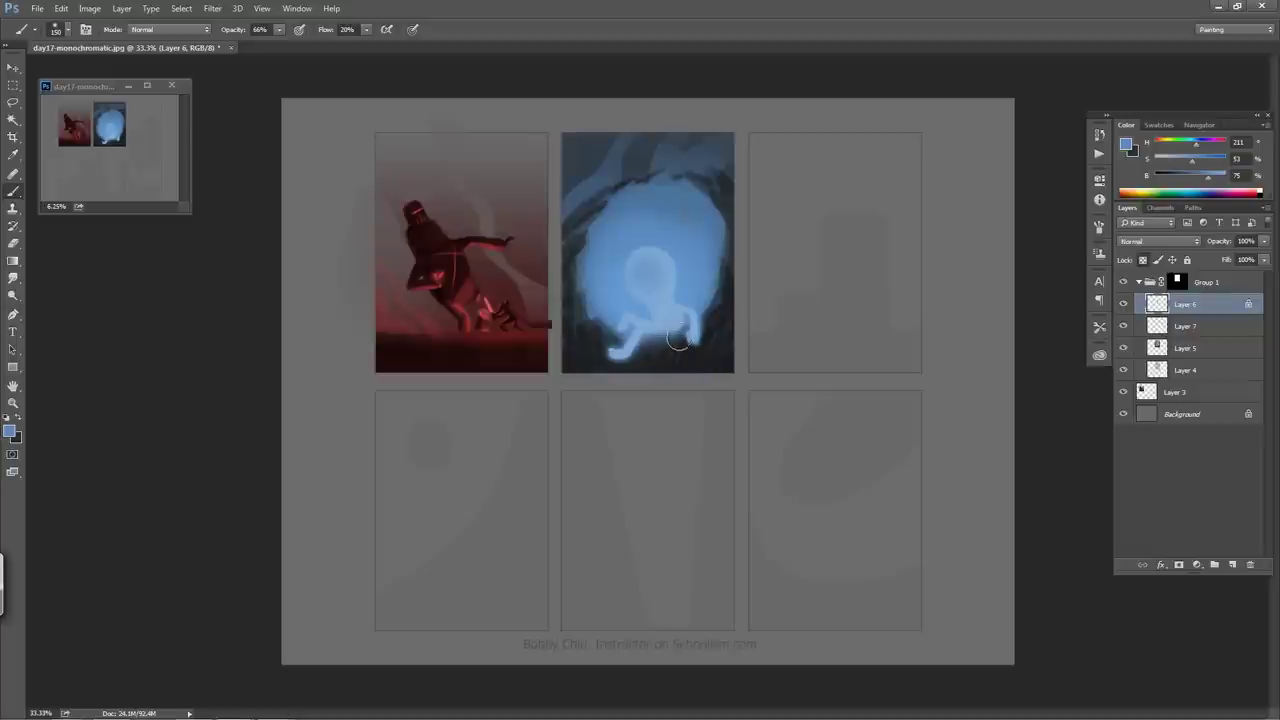
- Set the sampled blue to 33% saturation and 92% brightness and paint pale light on the figure's head and neck
{"action": "left_click", "coordinate": [668, 311], "text": "alt"}
{"action": "left_click_drag", "start_coordinate": [1203, 179], "coordinate": [1220, 182]}
{"action": "left_click_drag", "start_coordinate": [1221, 181], "coordinate": [1219, 181]}
{"action": "mouse_move", "coordinate": [655, 248]}
{"action": "left_mouse_down"}
{"action": "mouse_move", "coordinate": [635, 245]}
{"action": "mouse_move", "coordinate": [668, 250]}
{"action": "mouse_move", "coordinate": [674, 288]}
{"action": "left_mouse_up"}
- Paint pale highlights along the figure's shoulder and right arm with a smaller brush at 77% opacity
{"action": "key", "text": "bracketleft"}
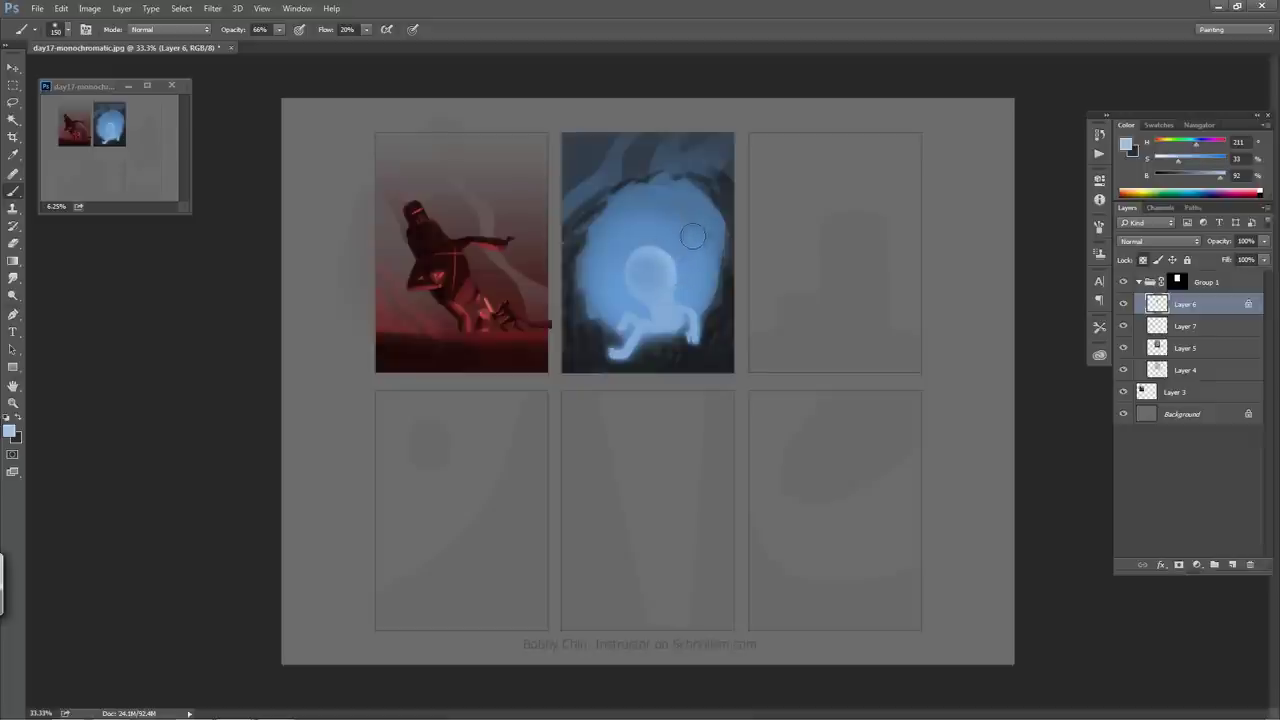
{"action": "key", "text": "bracketleft"}
{"action": "key", "text": "bracketleft"}
{"action": "key", "text": "7"}
{"action": "key", "text": "7"}
{"action": "key", "text": "7"}
{"action": "left_click_drag", "start_coordinate": [675, 297], "coordinate": [679, 295]}
{"action": "left_click_drag", "start_coordinate": [694, 312], "coordinate": [705, 336]}
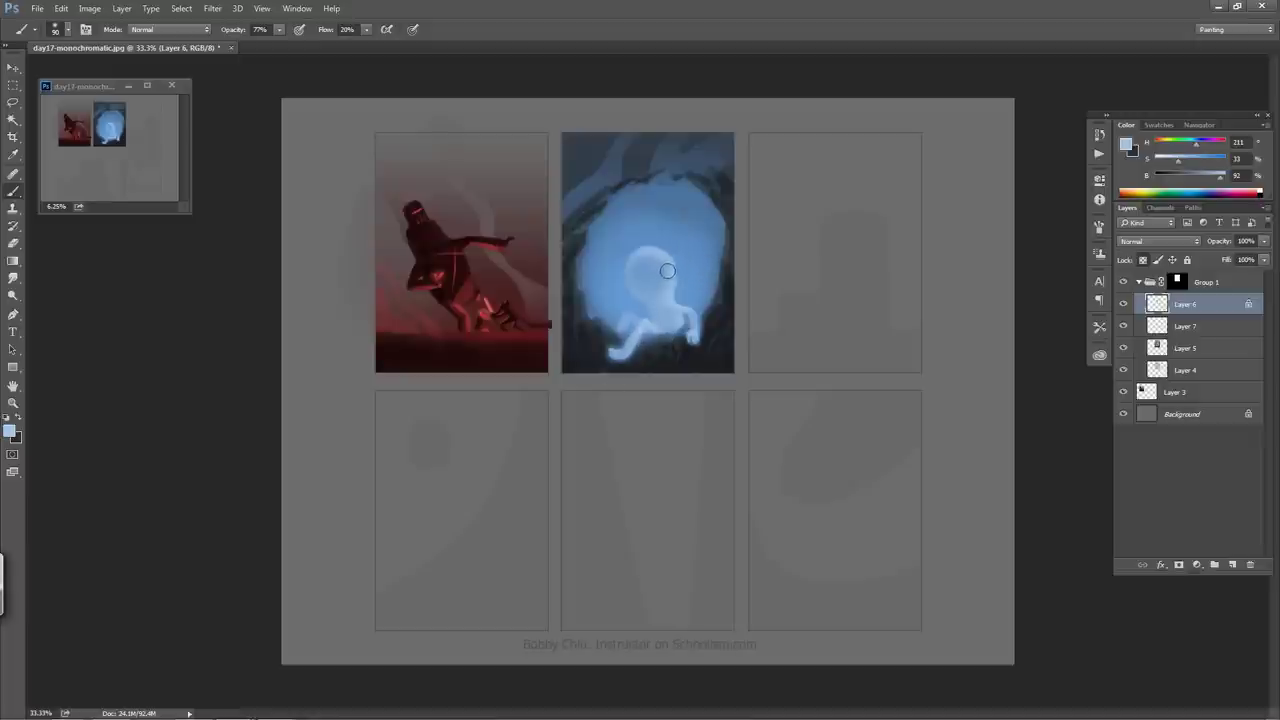
- Lighten the figure's face and paint its eyes and facial shading with sampled blues, using a 40 px brush
{"action": "mouse_move", "coordinate": [667, 270]}
{"action": "left_mouse_down"}
{"action": "mouse_move", "coordinate": [625, 299]}
{"action": "mouse_move", "coordinate": [640, 319]}
{"action": "mouse_move", "coordinate": [681, 286]}
{"action": "mouse_move", "coordinate": [668, 256]}
{"action": "mouse_move", "coordinate": [655, 285]}
{"action": "left_mouse_up"}
{"action": "key", "text": "bracketleft"}
{"action": "key", "text": "bracketleft"}
{"action": "key", "text": "bracketleft"}
{"action": "key", "text": "bracketleft"}
{"action": "key", "text": "bracketleft"}
{"action": "left_click", "coordinate": [658, 279], "text": "alt"}
{"action": "left_click", "coordinate": [680, 263], "text": "alt"}
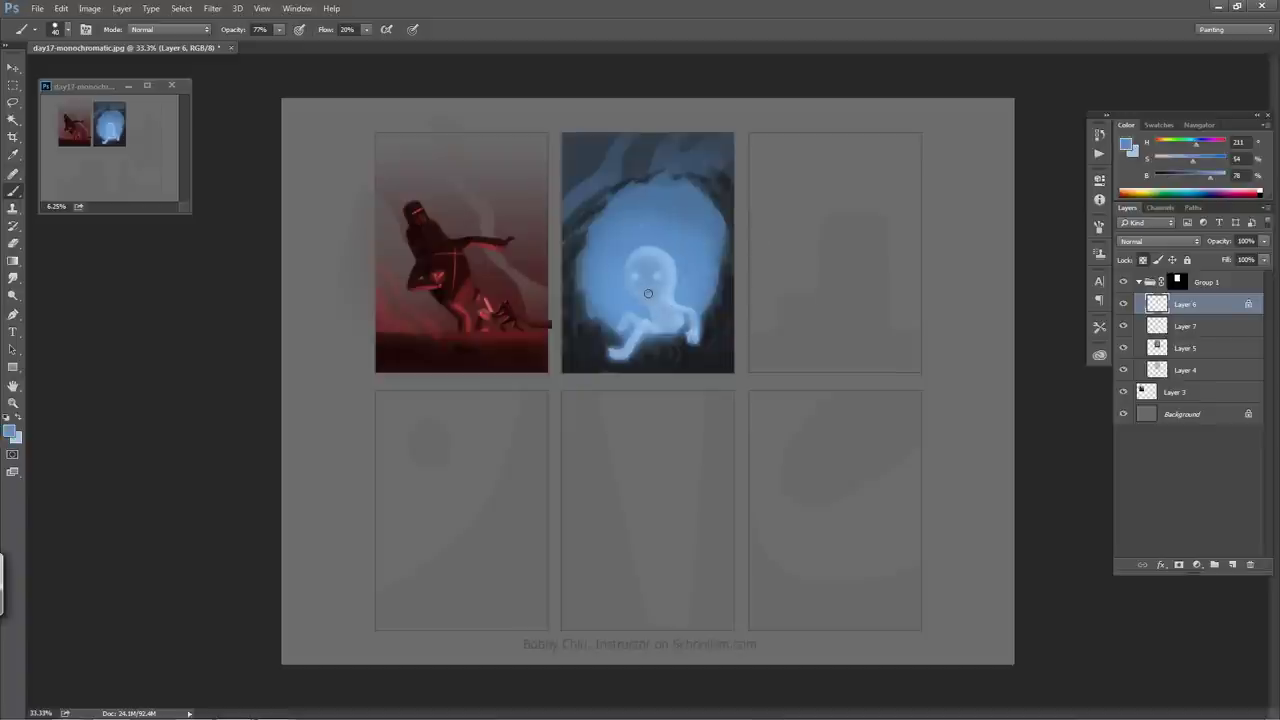
{"action": "left_click", "coordinate": [646, 291], "text": "alt"}
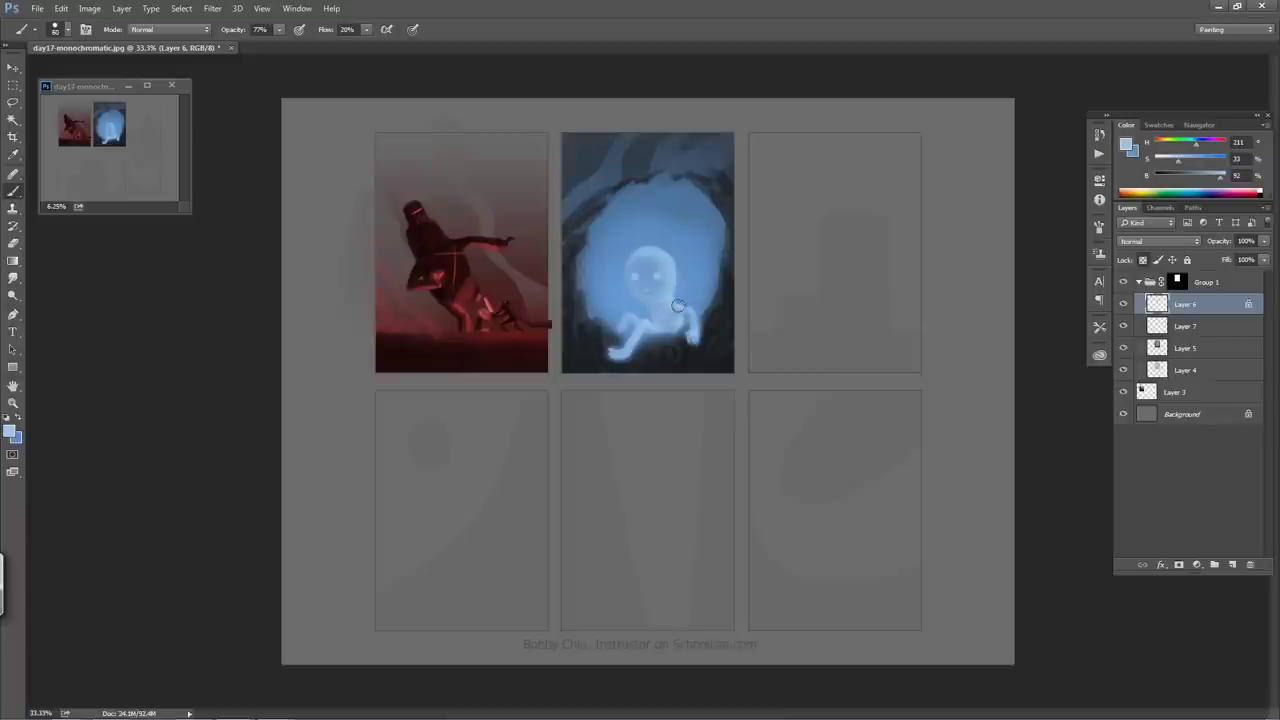
- Try soft pale strokes down the right side of the figure's head and shoulder with a 125 px brush, and undo them
{"action": "key", "text": "bracketright"}
{"action": "key", "text": "bracketright"}
{"action": "key", "text": "bracketright"}
{"action": "key", "text": "bracketright"}
{"action": "key", "text": "bracketright"}
{"action": "key", "text": "bracketright"}
{"action": "key", "text": "bracketright"}
{"action": "mouse_move", "coordinate": [675, 252]}
{"action": "left_mouse_down"}
{"action": "mouse_move", "coordinate": [636, 258]}
{"action": "mouse_move", "coordinate": [646, 248]}
{"action": "mouse_move", "coordinate": [670, 267]}
{"action": "mouse_move", "coordinate": [662, 256]}
{"action": "mouse_move", "coordinate": [670, 298]}
{"action": "mouse_move", "coordinate": [692, 316]}
{"action": "mouse_move", "coordinate": [676, 306]}
{"action": "mouse_move", "coordinate": [688, 304]}
{"action": "mouse_move", "coordinate": [672, 264]}
{"action": "mouse_move", "coordinate": [680, 286]}
{"action": "mouse_move", "coordinate": [652, 256]}
{"action": "mouse_move", "coordinate": [672, 264]}
{"action": "mouse_move", "coordinate": [684, 311]}
{"action": "left_mouse_up"}
{"action": "key", "text": "3"}
{"action": "key", "text": "4"}
{"action": "key", "text": "ctrl+alt+z"}
{"action": "key", "text": "ctrl+alt+z"}
{"action": "key", "text": "ctrl+alt+z"}
- On Layer 7, paint a pale halo around the figure's head and thin light blue veins left of the figure at 30 px and 70% opacity
{"action": "left_click", "coordinate": [1185, 326]}
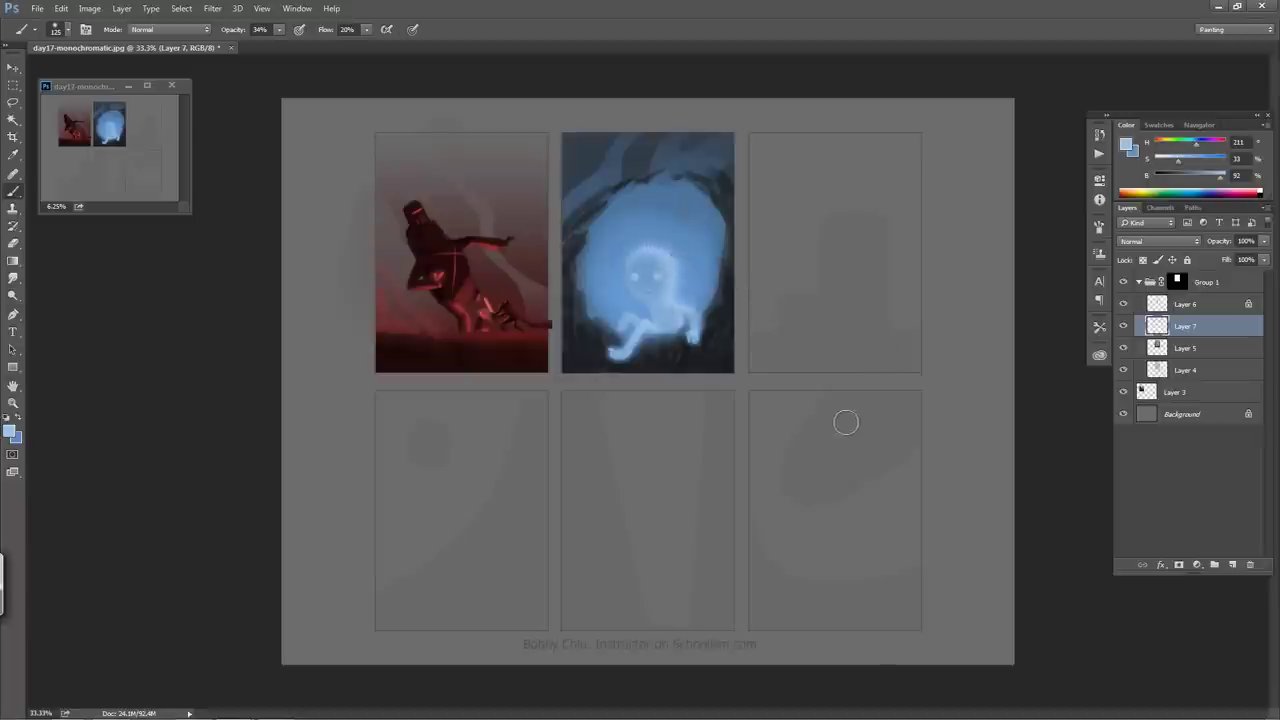
{"action": "key", "text": "bracketleft"}
{"action": "key", "text": "bracketleft"}
{"action": "key", "text": "bracketleft"}
{"action": "key", "text": "bracketleft"}
{"action": "key", "text": "bracketleft"}
{"action": "left_click", "coordinate": [616, 300], "text": "alt"}
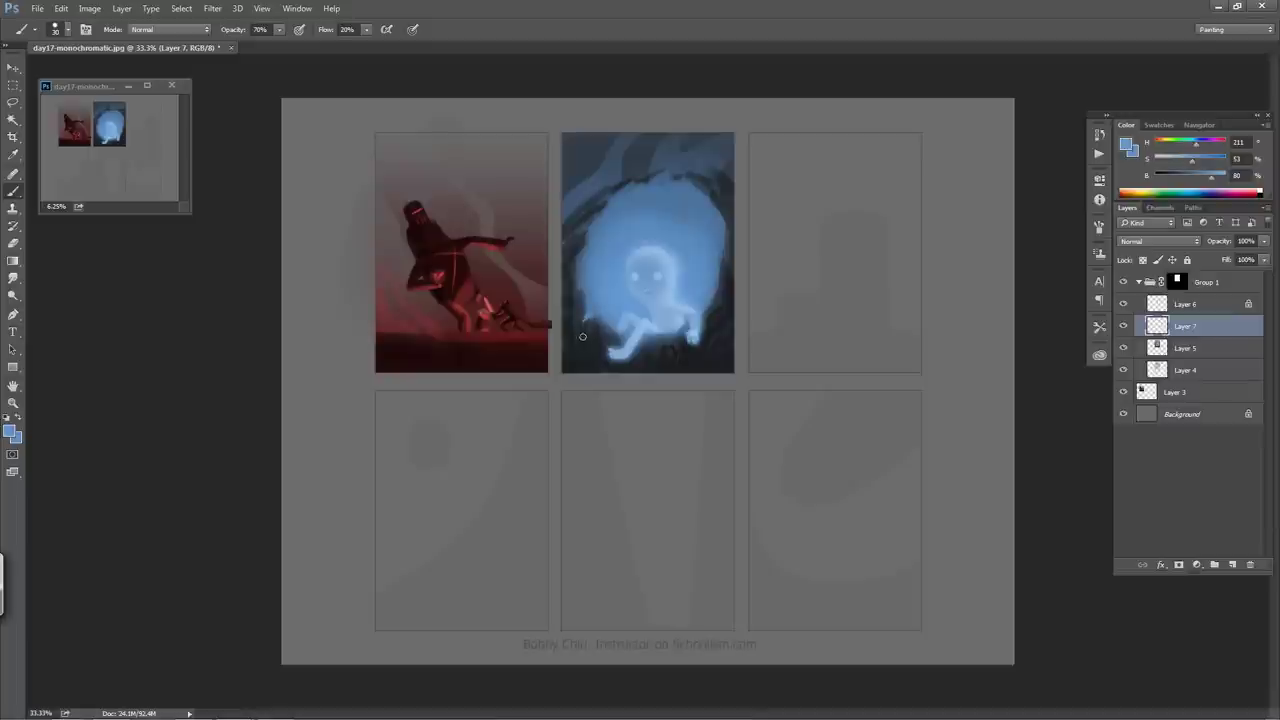
{"action": "mouse_move", "coordinate": [582, 337]}
{"action": "left_mouse_down"}
{"action": "mouse_move", "coordinate": [583, 321]}
{"action": "mouse_move", "coordinate": [598, 361]}
{"action": "left_mouse_up"}
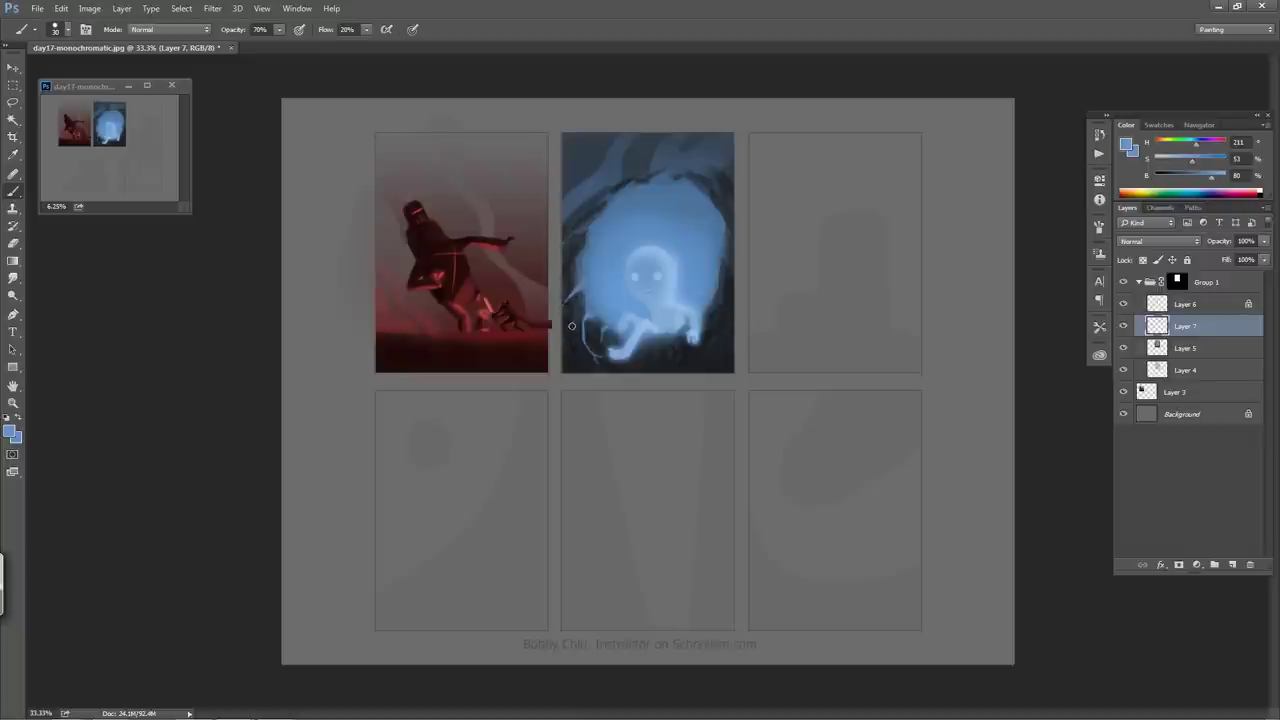
{"action": "left_click_drag", "start_coordinate": [560, 327], "coordinate": [578, 326]}
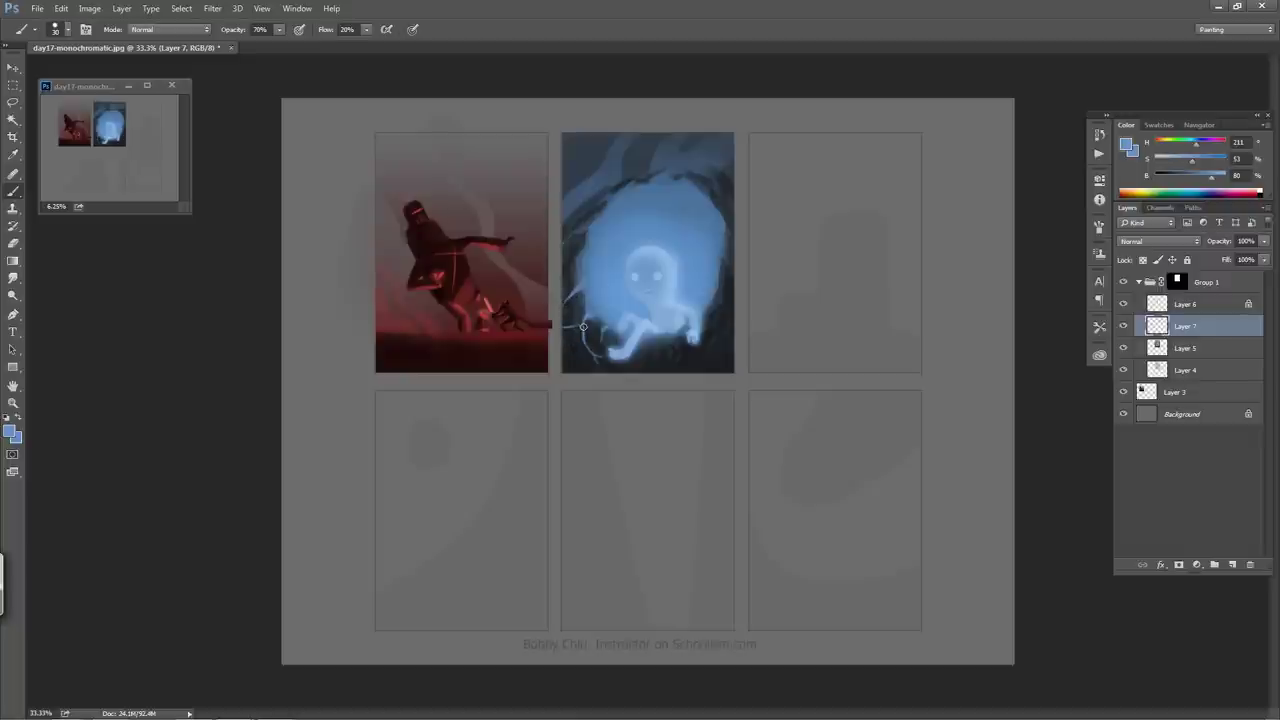
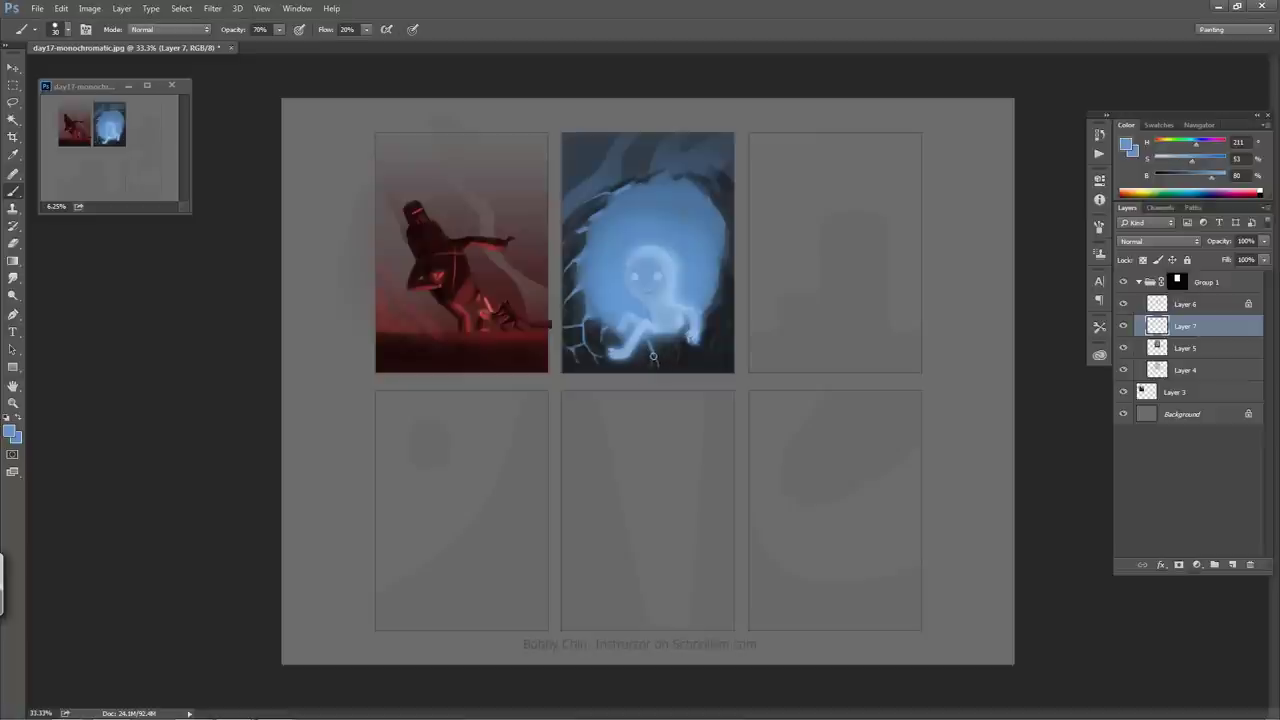
- Extend the thin light blue veins through the dark area below the figure and around the rest of the oval's rim
{"action": "mouse_move", "coordinate": [673, 352]}
{"action": "left_mouse_down"}
{"action": "mouse_move", "coordinate": [686, 342]}
{"action": "mouse_move", "coordinate": [668, 340]}
{"action": "left_mouse_up"}
{"action": "left_click_drag", "start_coordinate": [685, 352], "coordinate": [694, 366]}
{"action": "left_click_drag", "start_coordinate": [723, 304], "coordinate": [732, 316]}
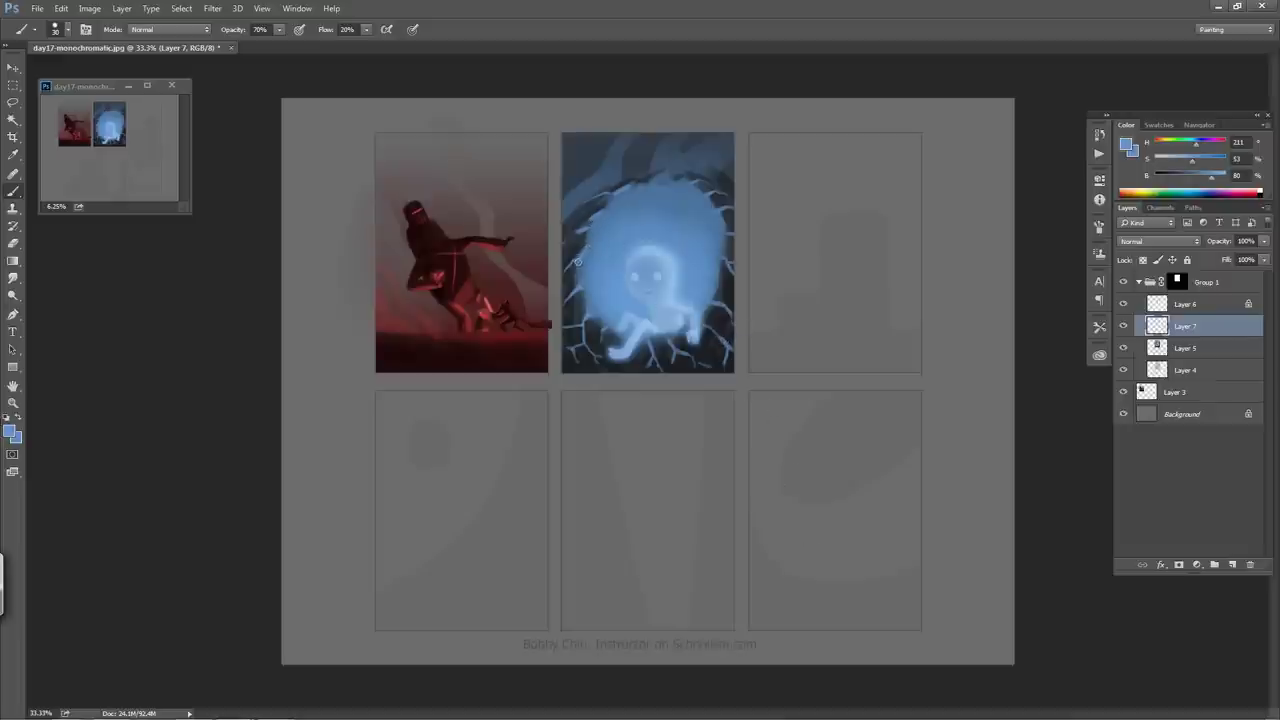
{"action": "left_click_drag", "start_coordinate": [578, 262], "coordinate": [586, 250]}
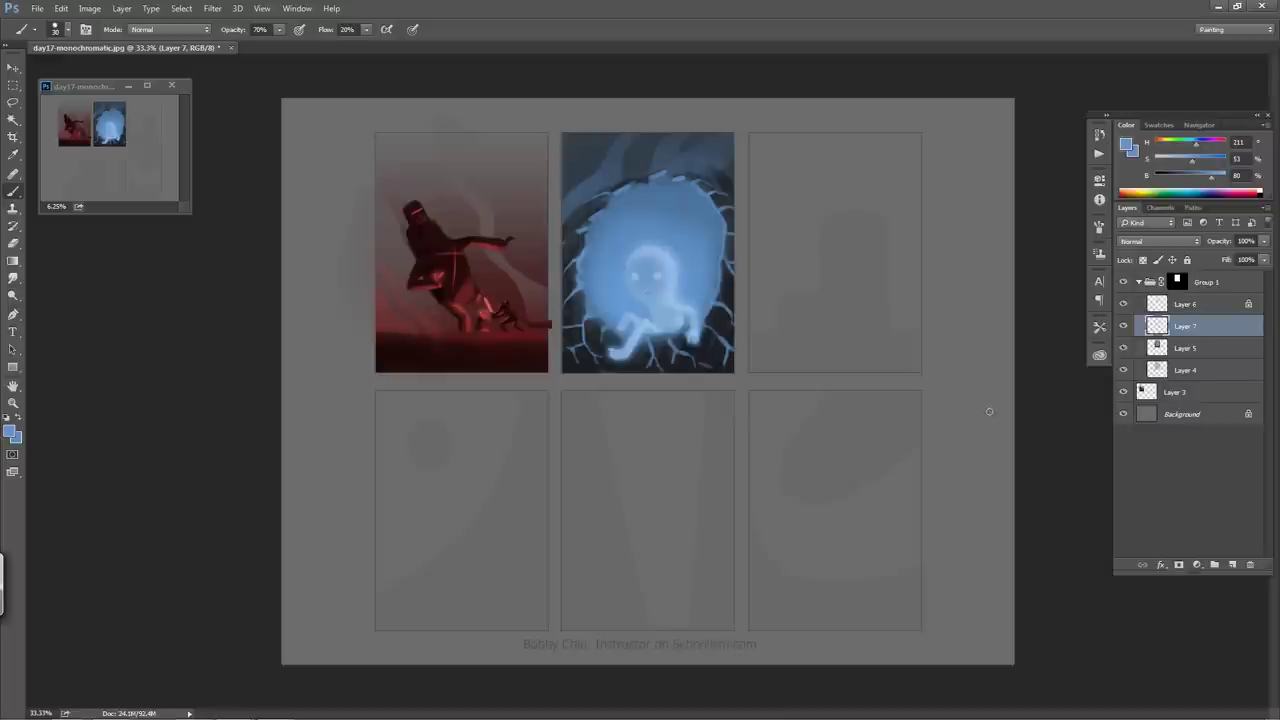
- Collapse Group 1 and create a new group above it with an empty layer inside
{"action": "left_click", "coordinate": [1224, 308]}
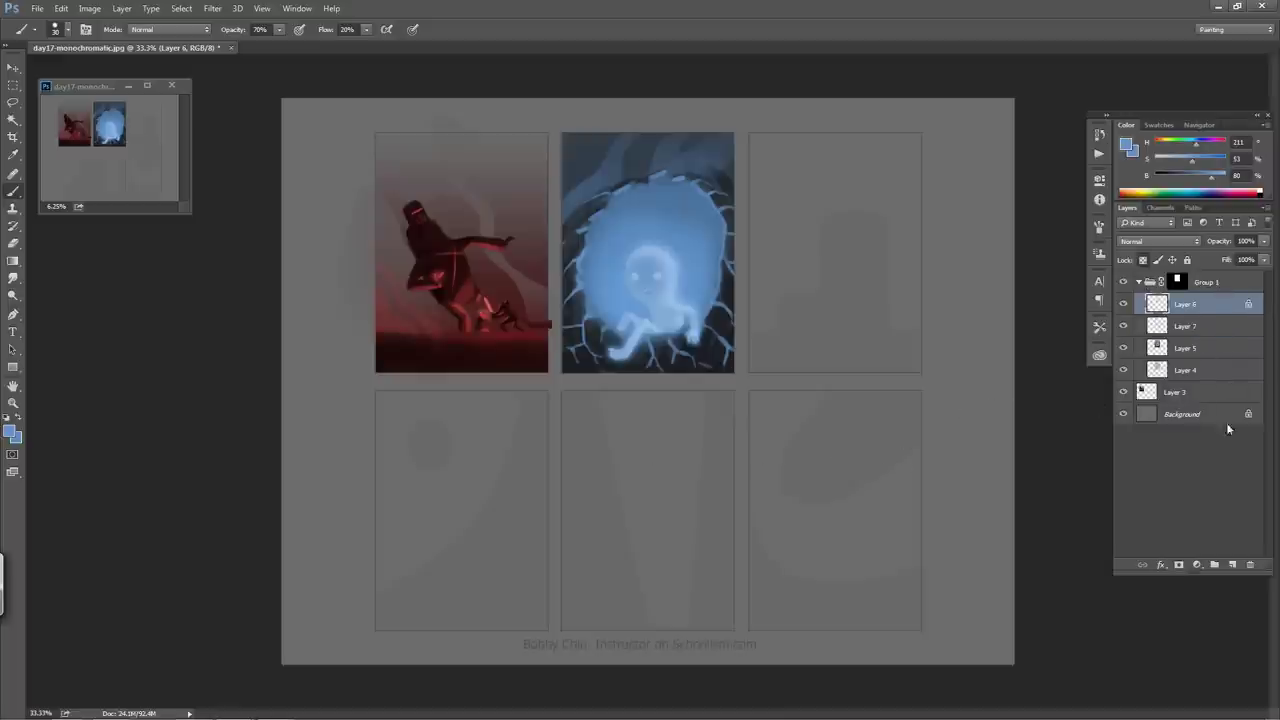
{"action": "left_click", "coordinate": [1178, 283]}
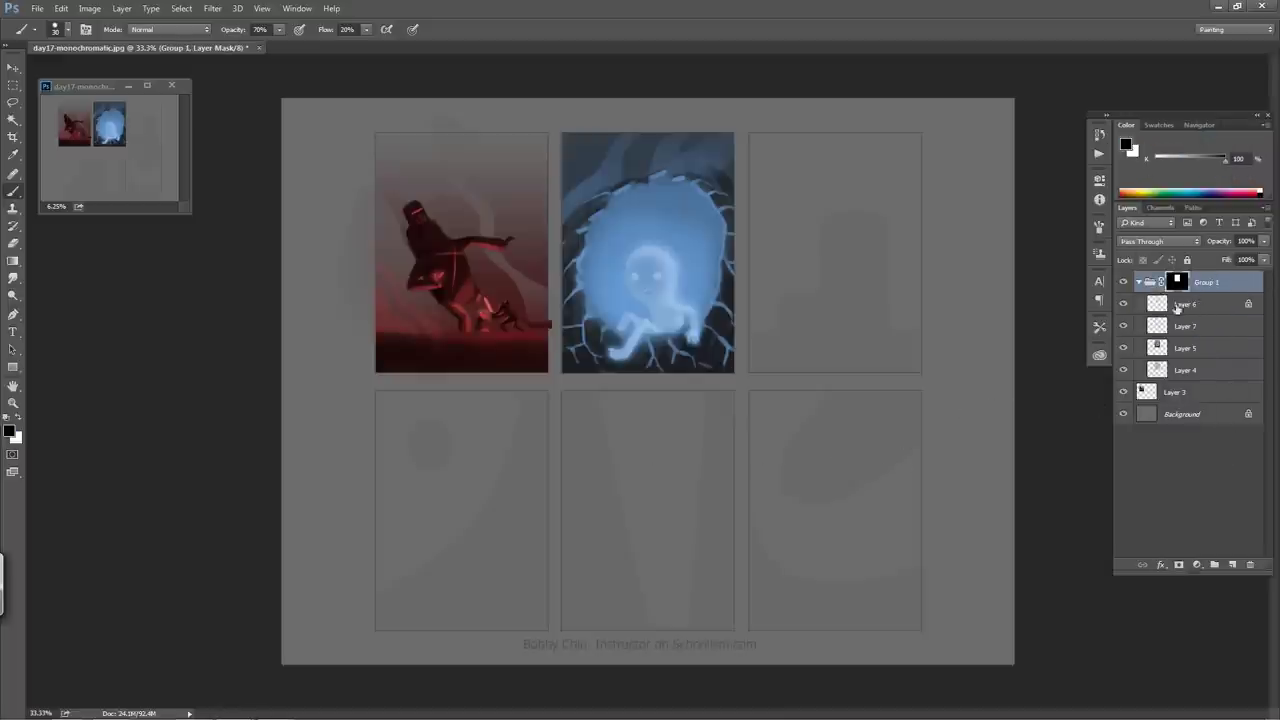
{"action": "left_click", "coordinate": [1139, 283]}
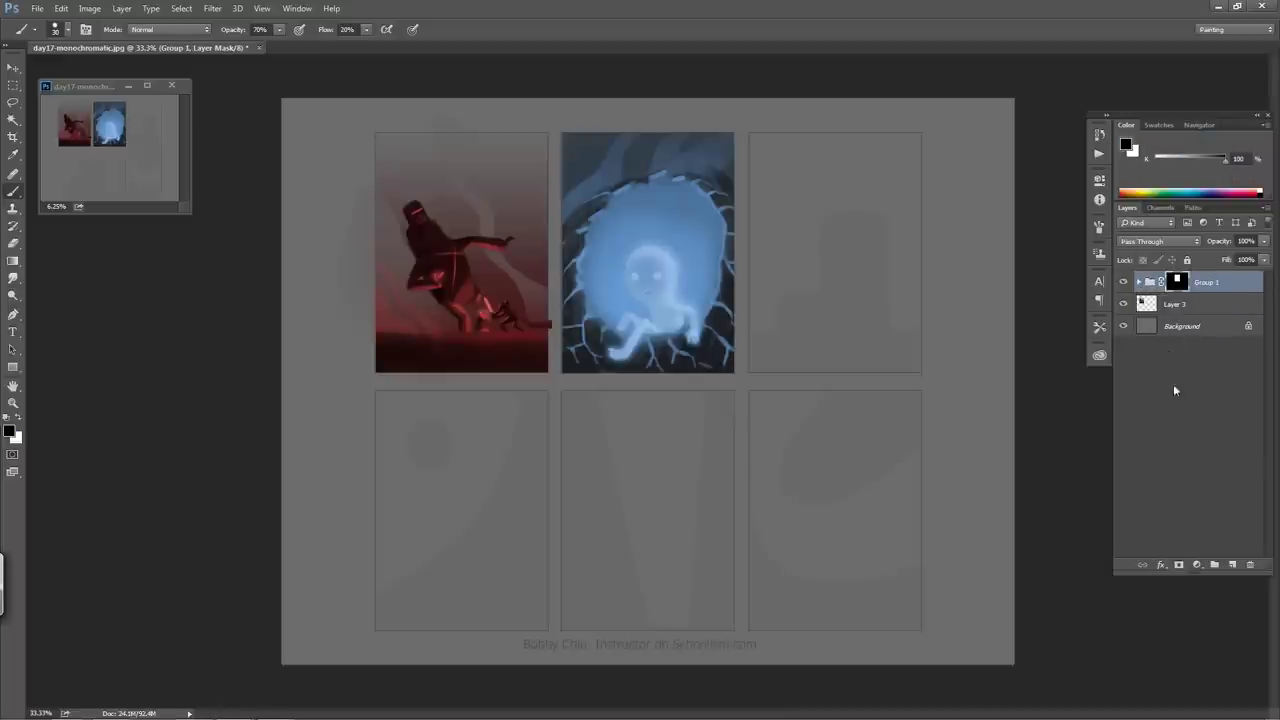
{"action": "left_click", "coordinate": [1214, 565]}
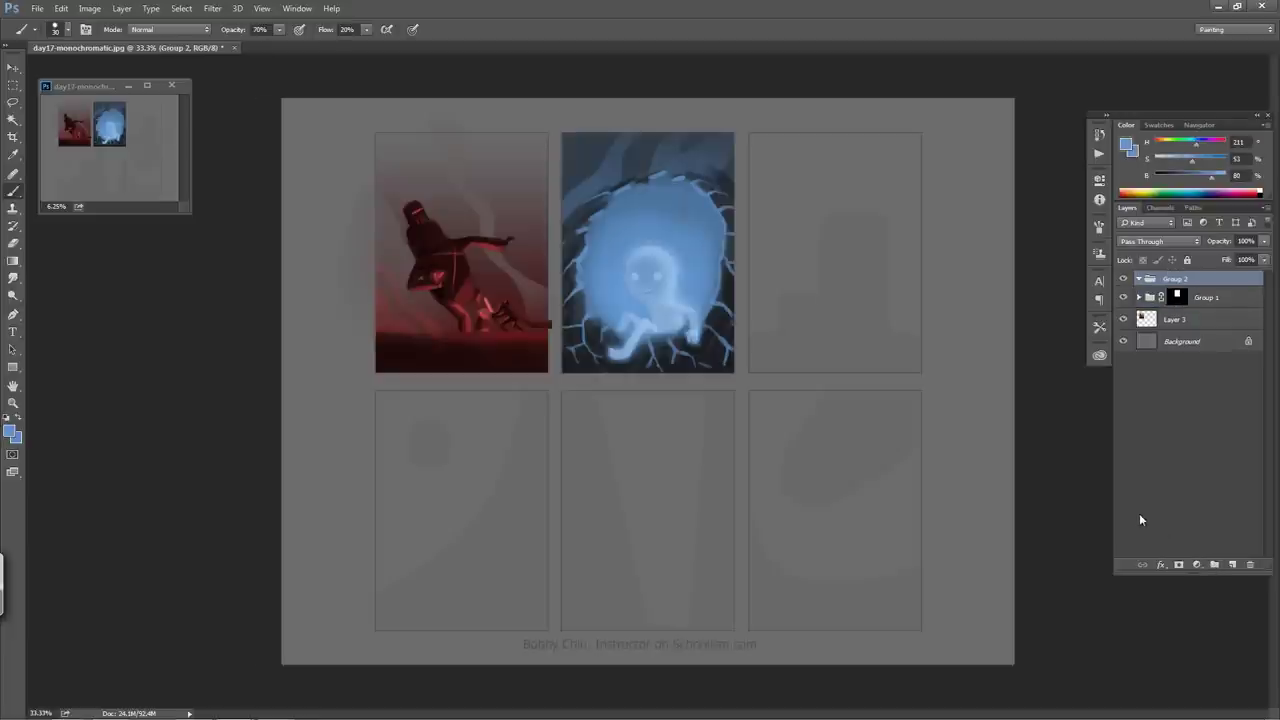
{"action": "left_click", "coordinate": [1231, 565]}
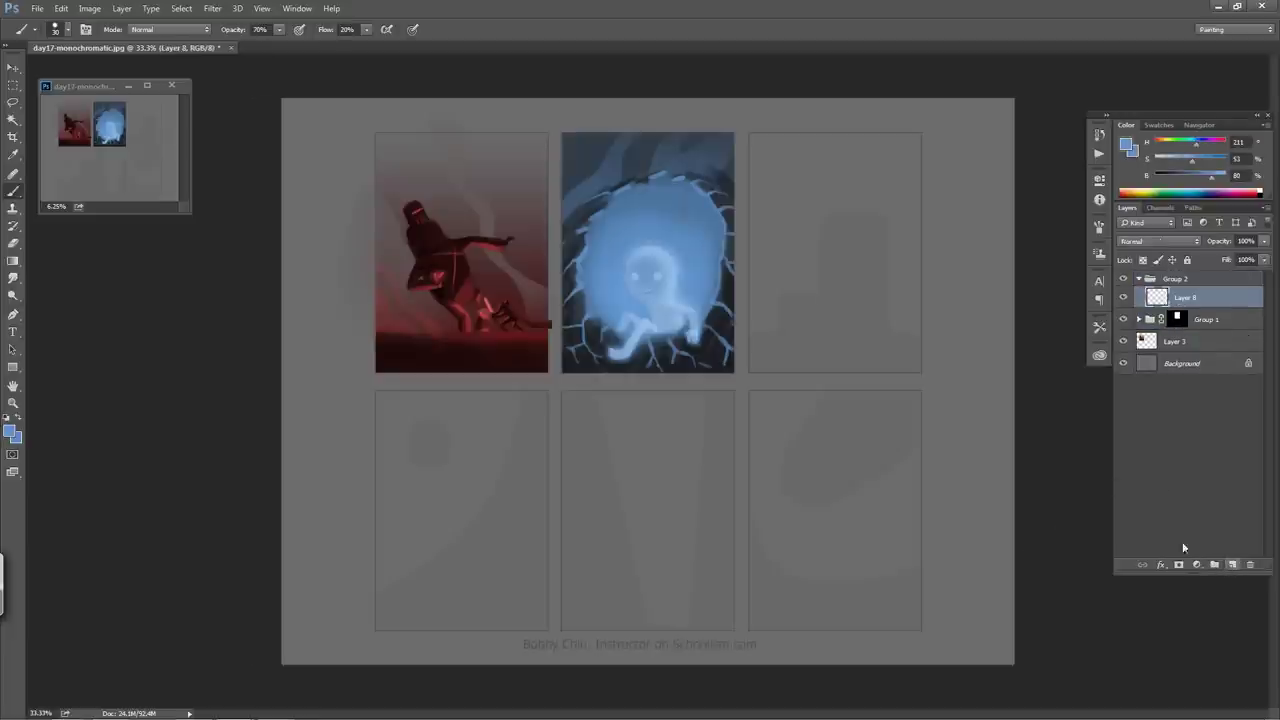
- Examine how the blue thumbnail is built by hiding and reshowing Layers 6, 7 and 5 in Group 1
{"action": "left_click", "coordinate": [1138, 320]}
{"action": "left_click", "coordinate": [1122, 342]}
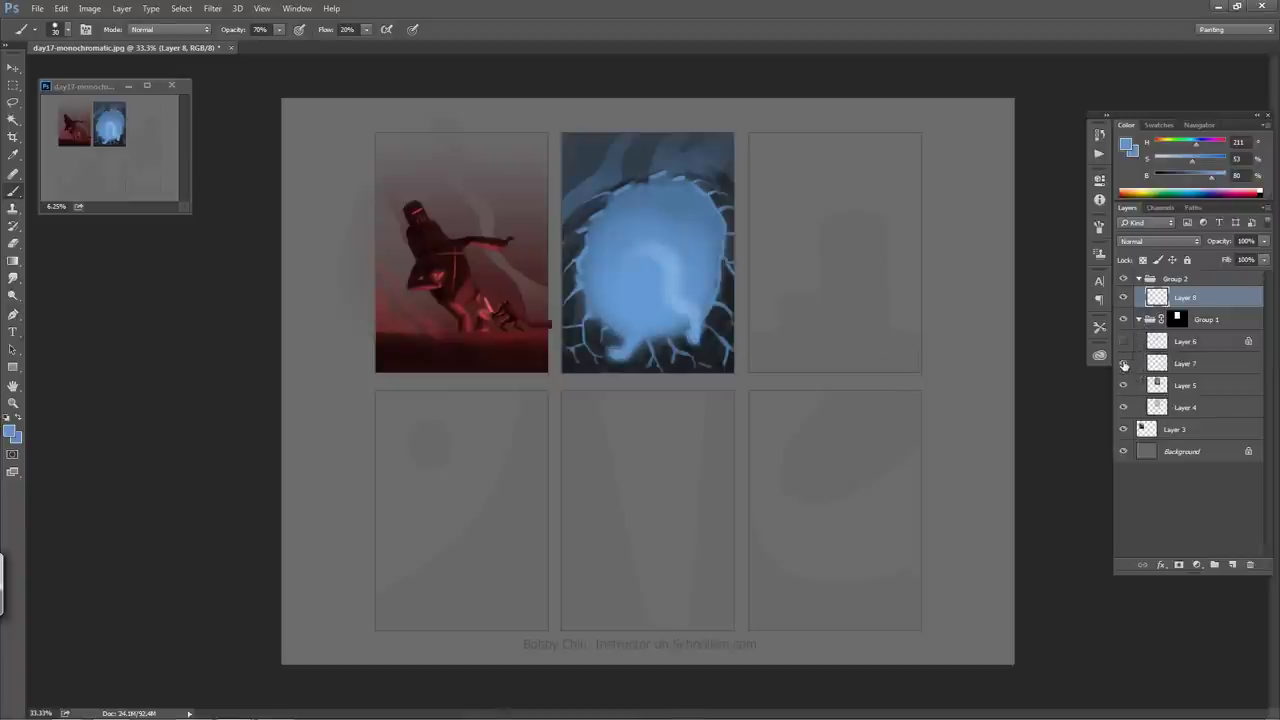
{"action": "left_click", "coordinate": [1122, 363]}
{"action": "left_click", "coordinate": [1122, 385]}
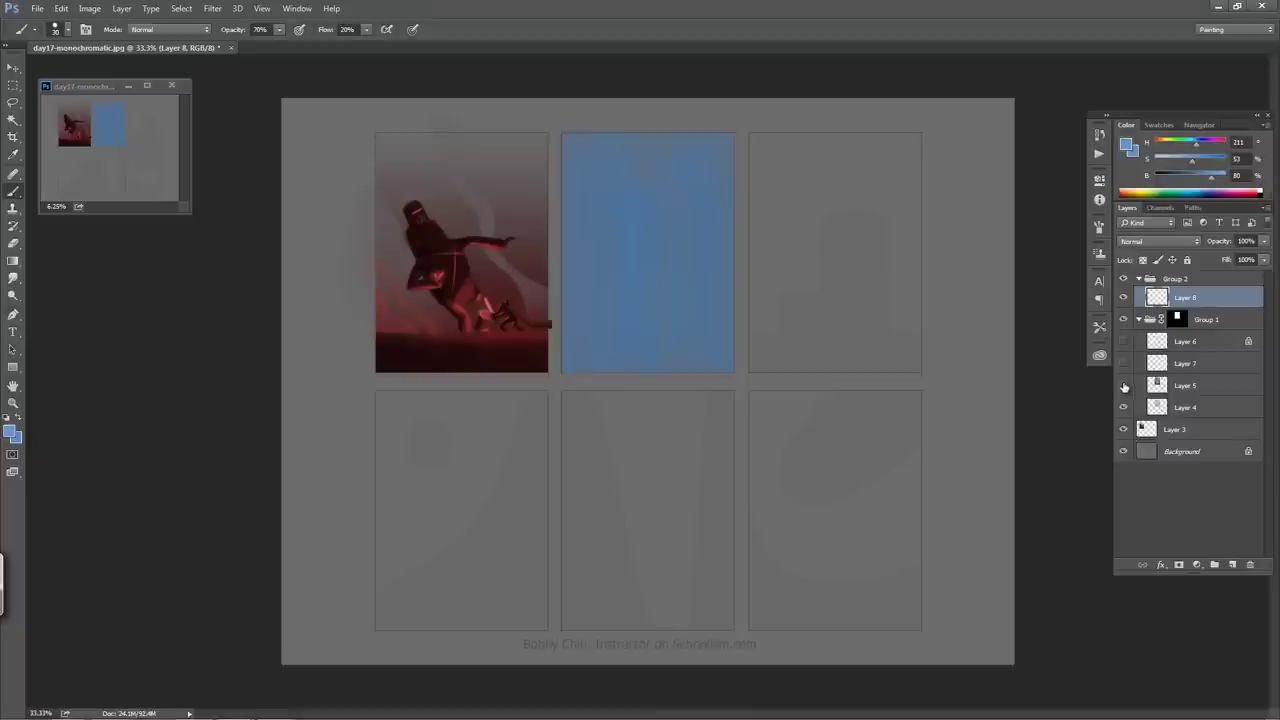
{"action": "left_click", "coordinate": [1123, 385]}
{"action": "left_click", "coordinate": [1123, 363]}
{"action": "left_click", "coordinate": [1123, 341]}
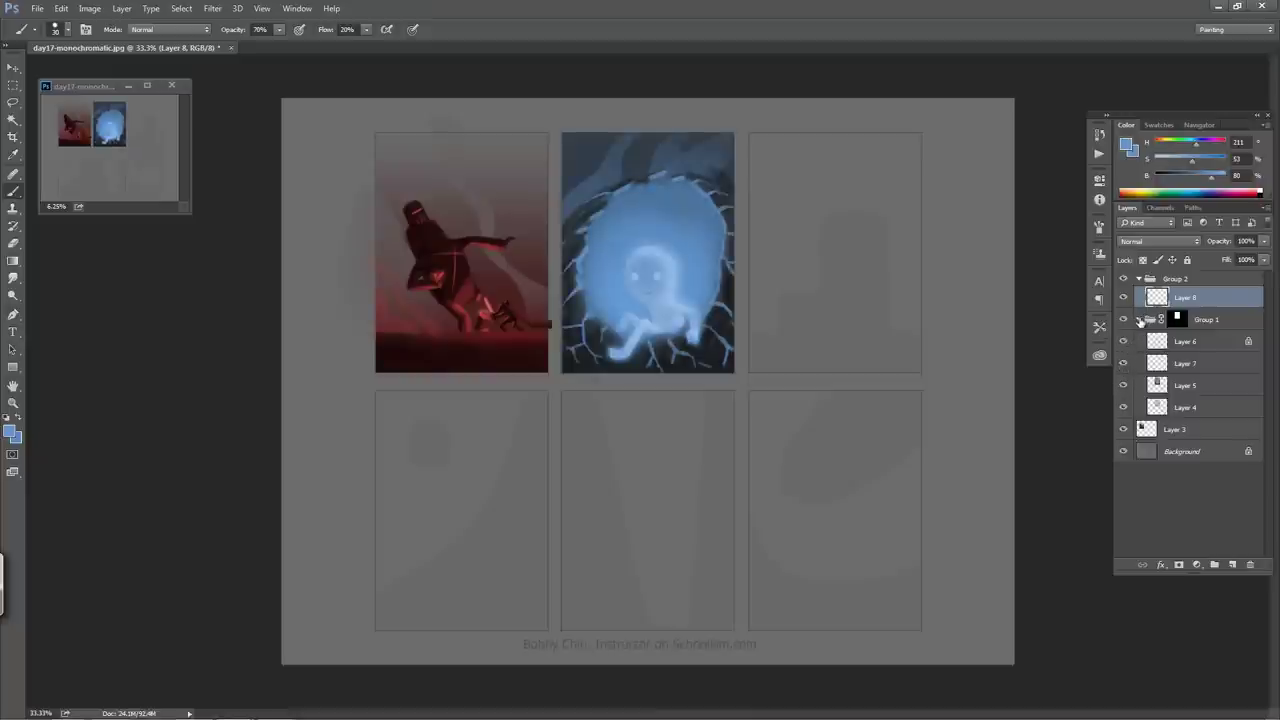
{"action": "left_click", "coordinate": [1139, 319]}
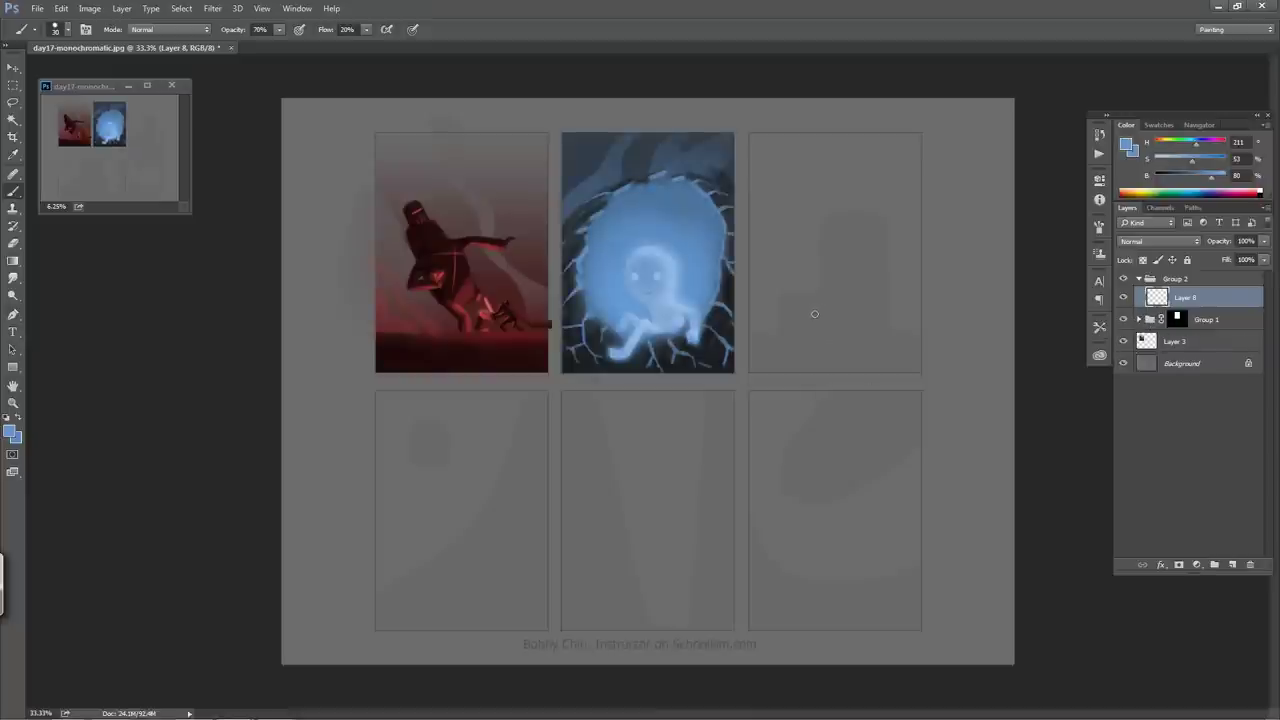
- Mask Group 2 to the rectangle of the empty third thumbnail in the upper row
{"action": "left_click", "coordinate": [1170, 279]}
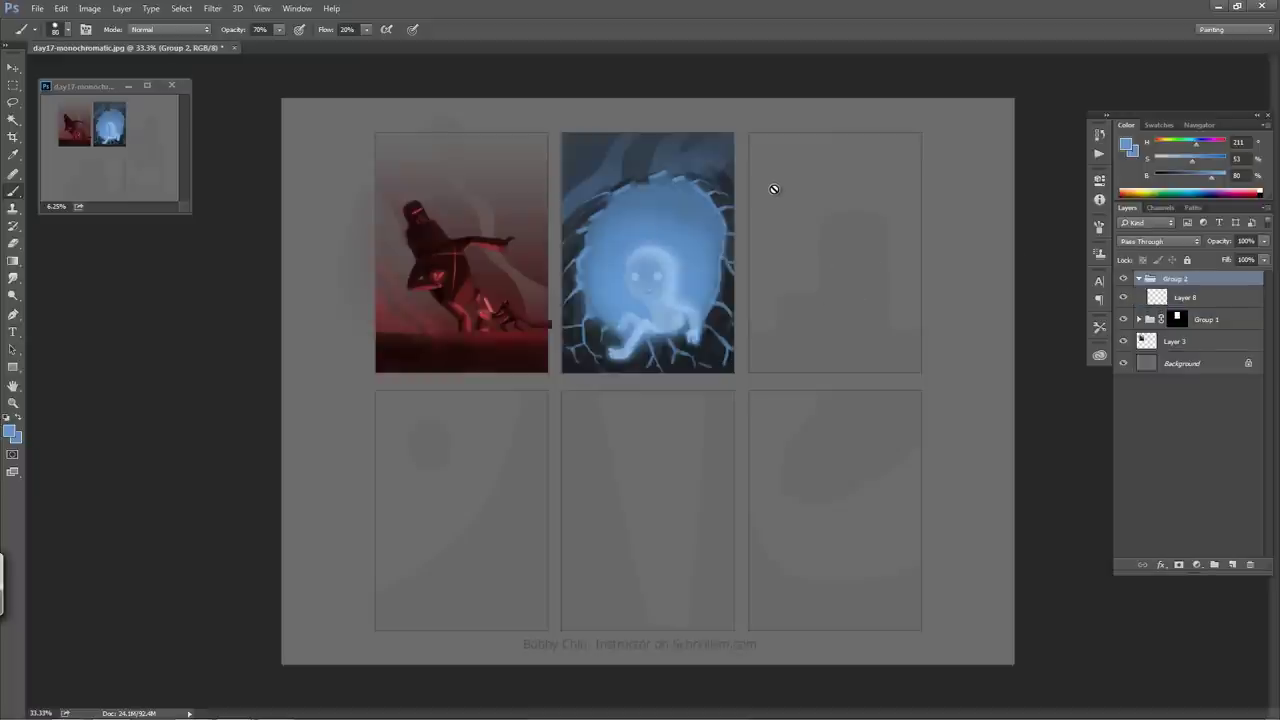
{"action": "key", "text": "m"}
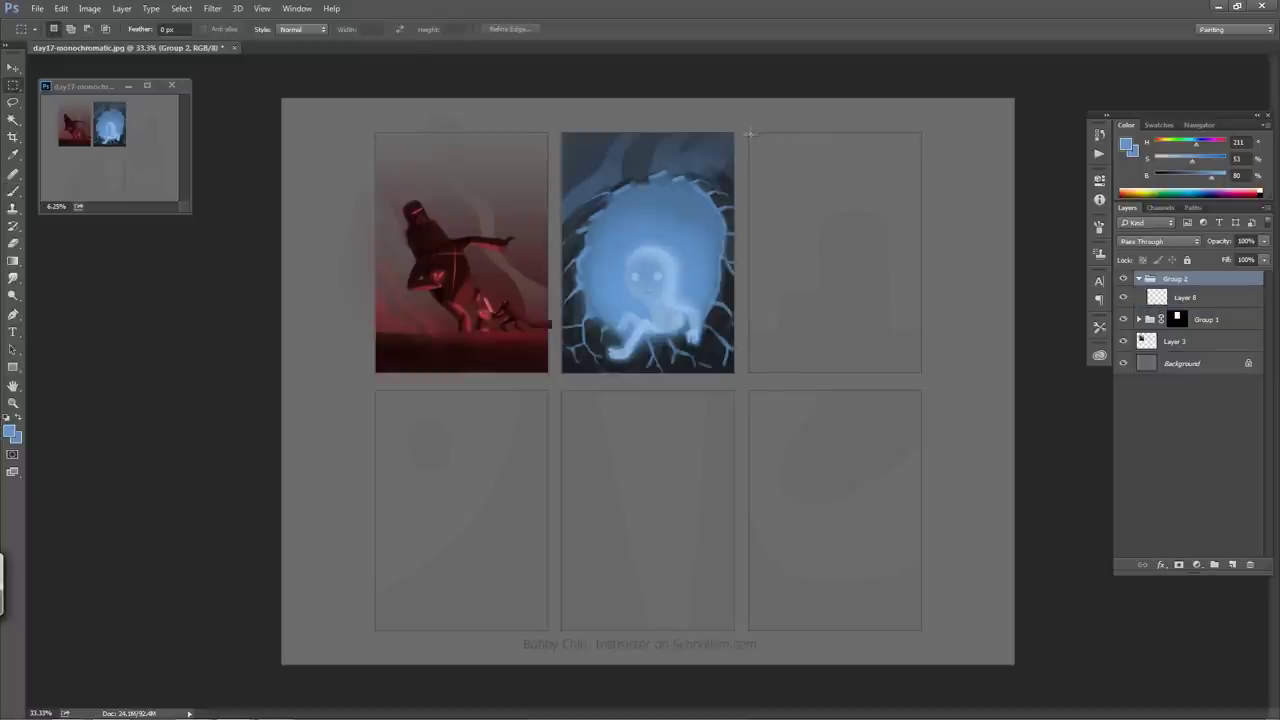
{"action": "left_click_drag", "start_coordinate": [748, 131], "coordinate": [921, 372]}
{"action": "left_click", "coordinate": [1178, 564]}
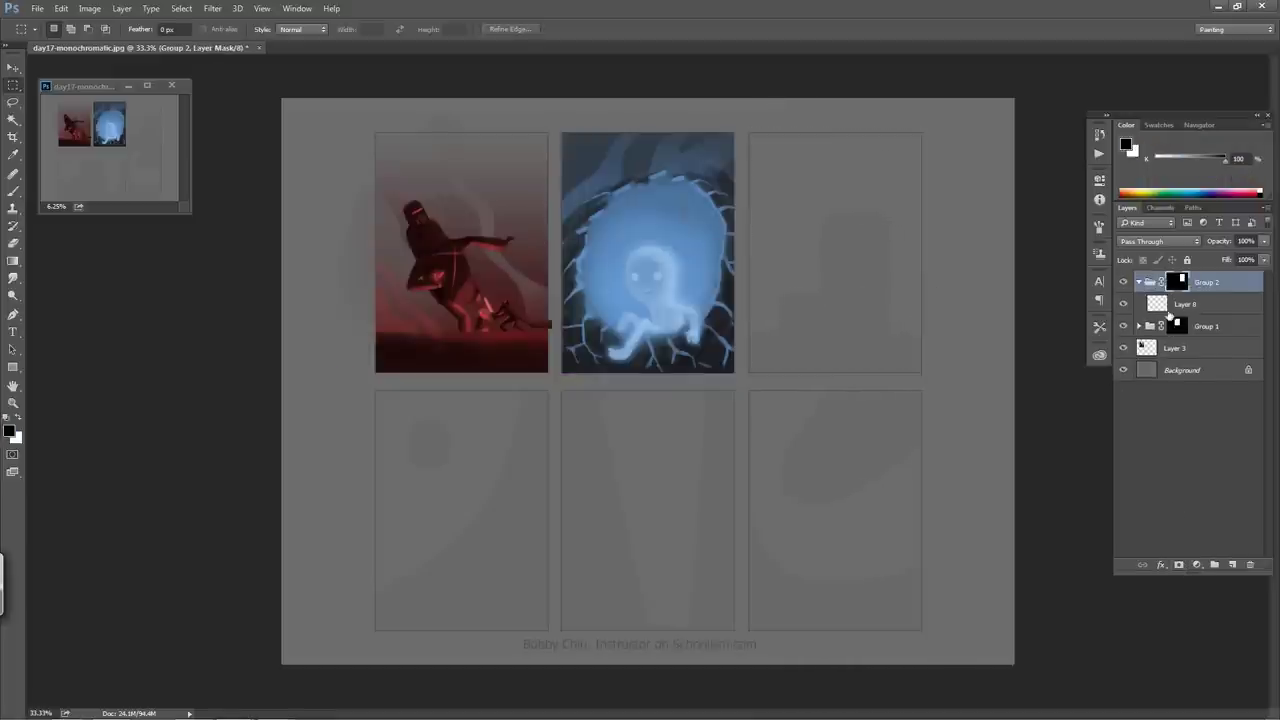
- Prepare the Brush tool on Layer 8 in Group 2 with the dark grey foreground colour #383838
{"action": "left_click", "coordinate": [1157, 305]}
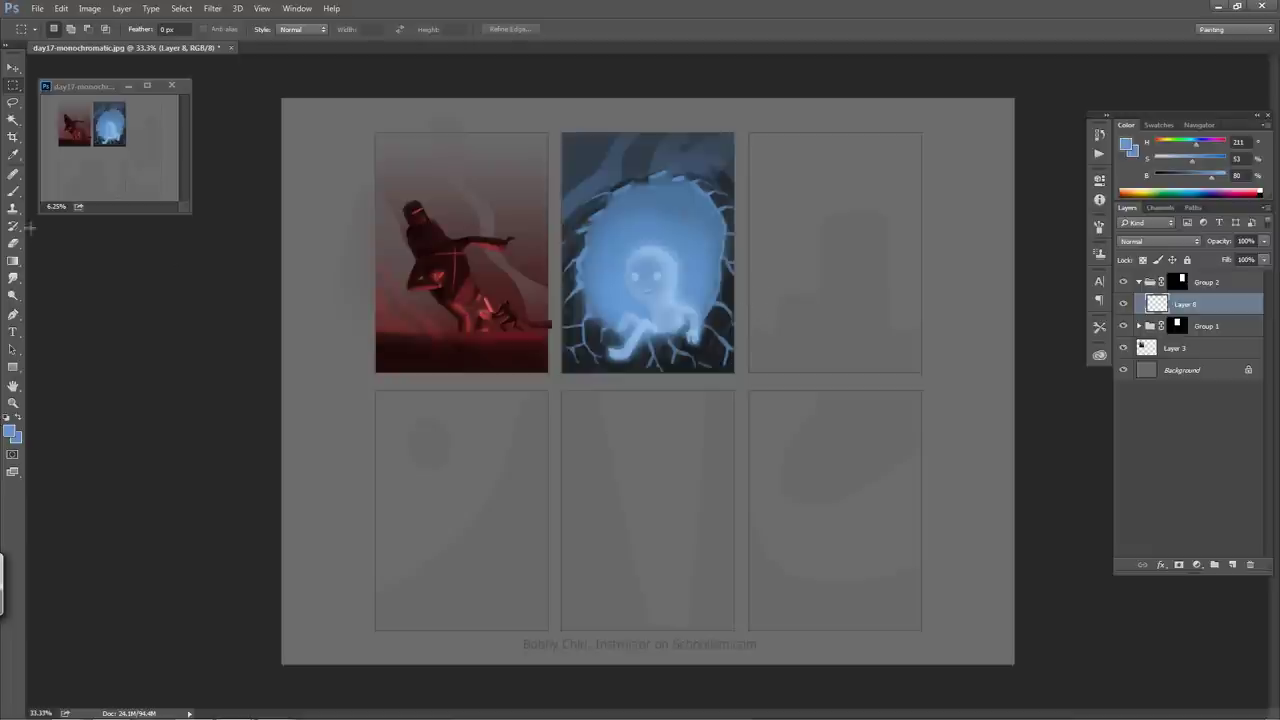
{"action": "left_click", "coordinate": [13, 190]}
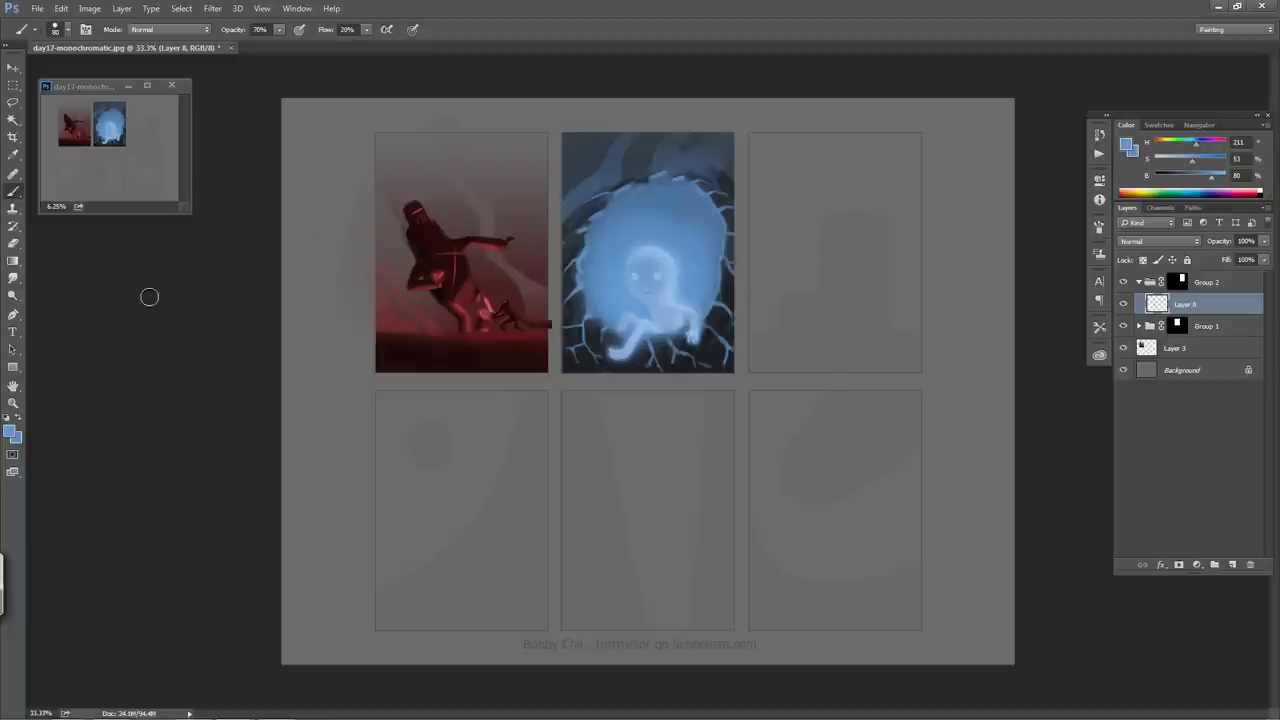
{"action": "left_click", "coordinate": [11, 431]}
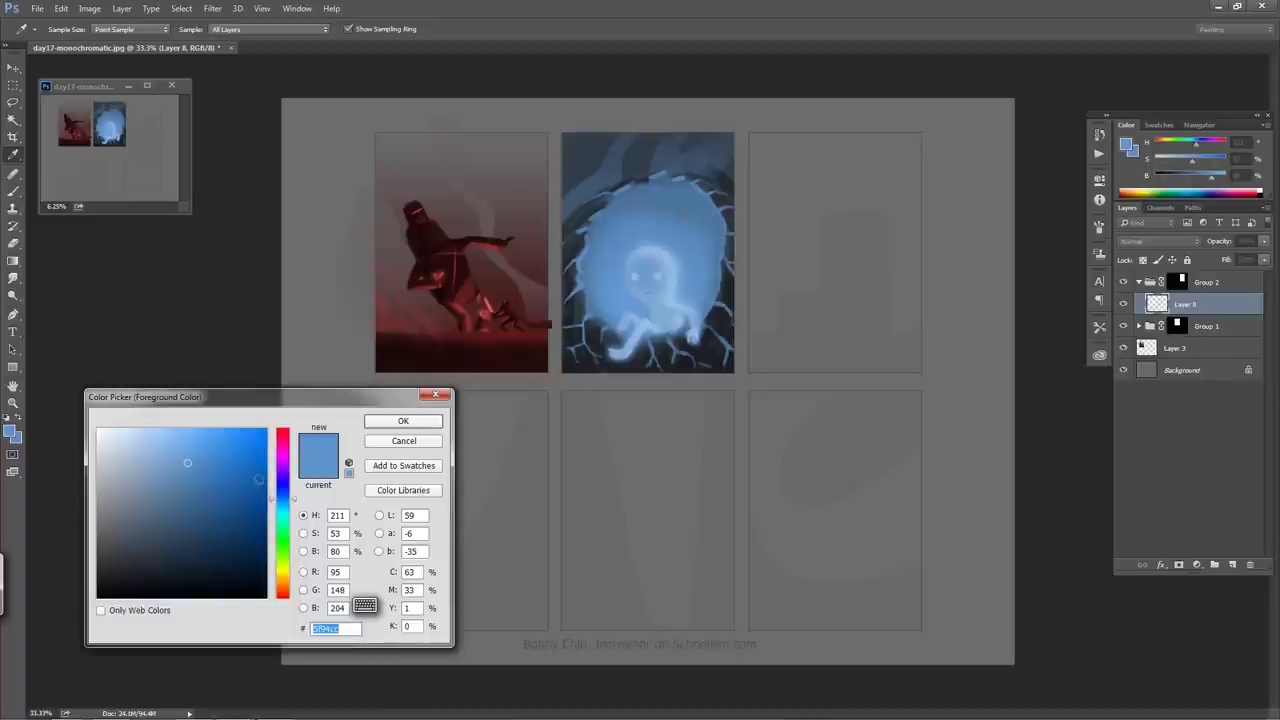
{"action": "left_click", "coordinate": [517, 426]}
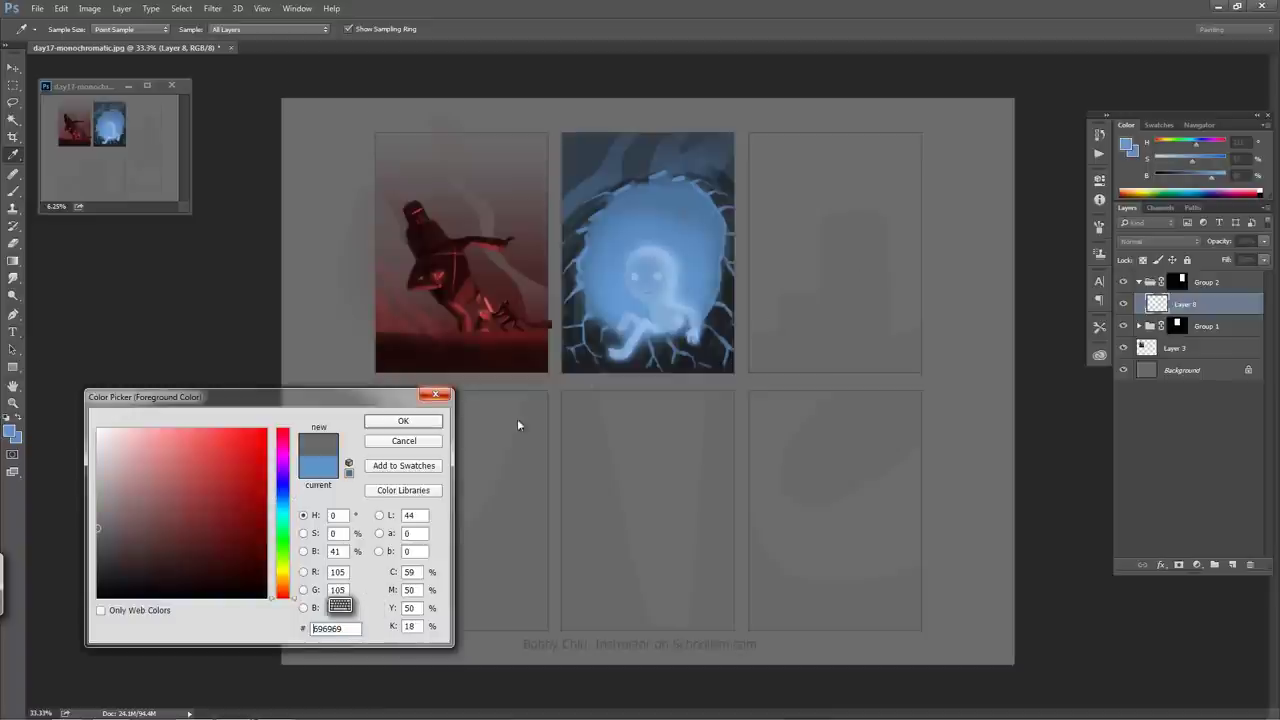
{"action": "left_click_drag", "start_coordinate": [120, 543], "coordinate": [88, 563]}
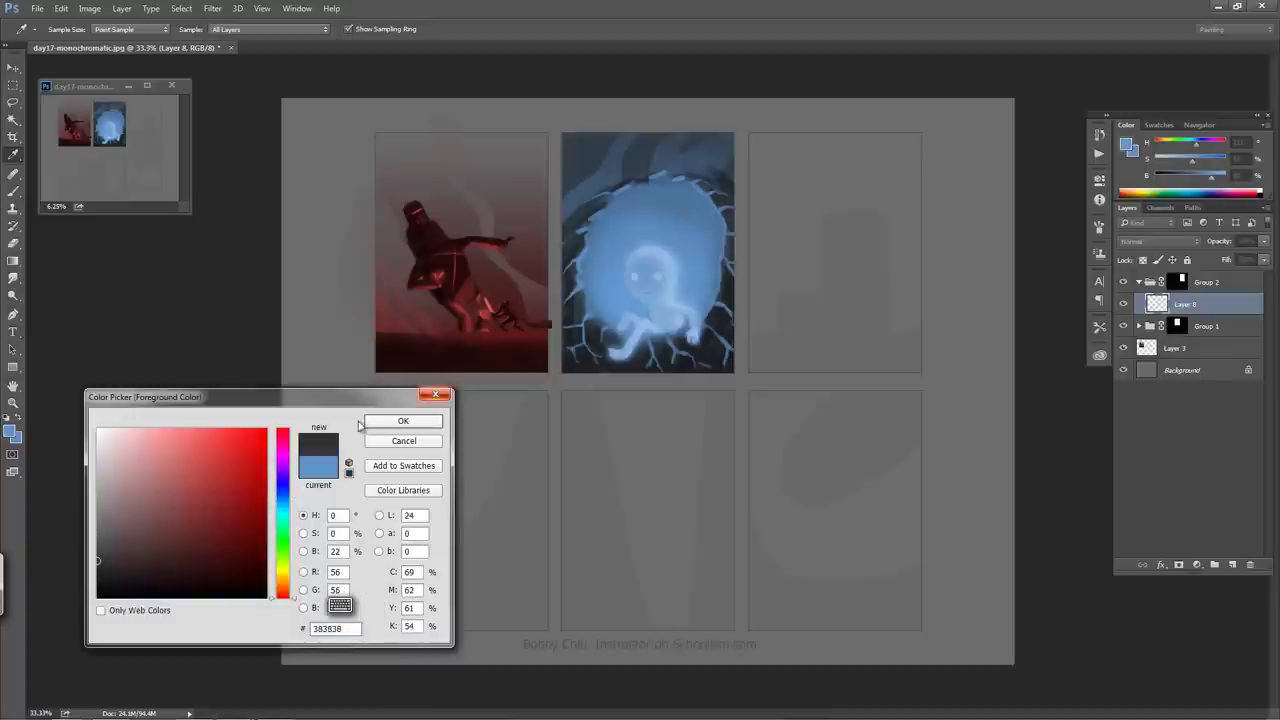
{"action": "left_click", "coordinate": [404, 421]}
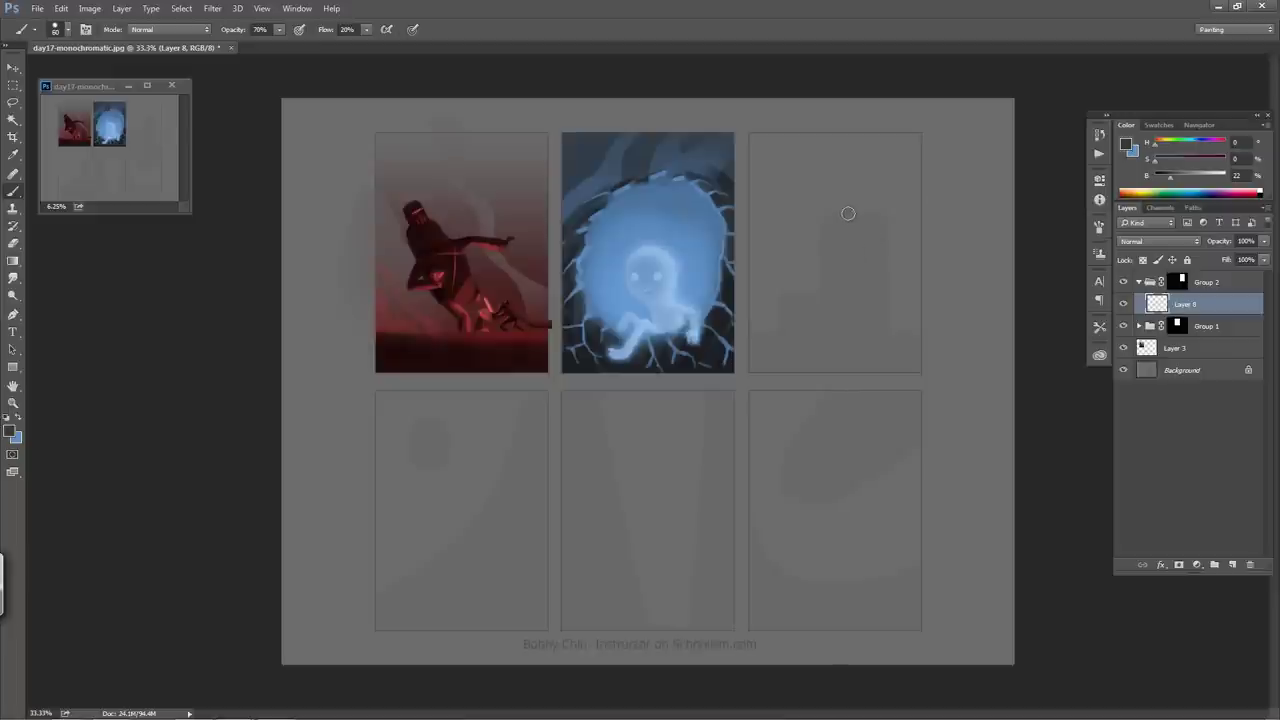
{"action": "mouse_move", "coordinate": [835, 207]}
{"action": "left_mouse_down"}
{"action": "mouse_move", "coordinate": [850, 190]}
{"action": "mouse_move", "coordinate": [871, 205]}
{"action": "left_mouse_up"}
{"action": "key", "text": "ctrl+z"}
{"action": "key", "text": "ctrl+alt+z"}
- Sketch a hunched creature's rounded head, shoulder and back outline in the third thumbnail and shade short limbs beneath its body
{"action": "mouse_move", "coordinate": [820, 228]}
{"action": "left_mouse_down"}
{"action": "mouse_move", "coordinate": [852, 205]}
{"action": "mouse_move", "coordinate": [876, 210]}
{"action": "mouse_move", "coordinate": [887, 265]}
{"action": "left_mouse_up"}
{"action": "mouse_move", "coordinate": [831, 226]}
{"action": "left_mouse_down"}
{"action": "mouse_move", "coordinate": [836, 261]}
{"action": "mouse_move", "coordinate": [820, 228]}
{"action": "mouse_move", "coordinate": [828, 251]}
{"action": "mouse_move", "coordinate": [890, 271]}
{"action": "mouse_move", "coordinate": [889, 309]}
{"action": "mouse_move", "coordinate": [843, 273]}
{"action": "mouse_move", "coordinate": [791, 280]}
{"action": "mouse_move", "coordinate": [803, 275]}
{"action": "mouse_move", "coordinate": [772, 313]}
{"action": "left_mouse_up"}
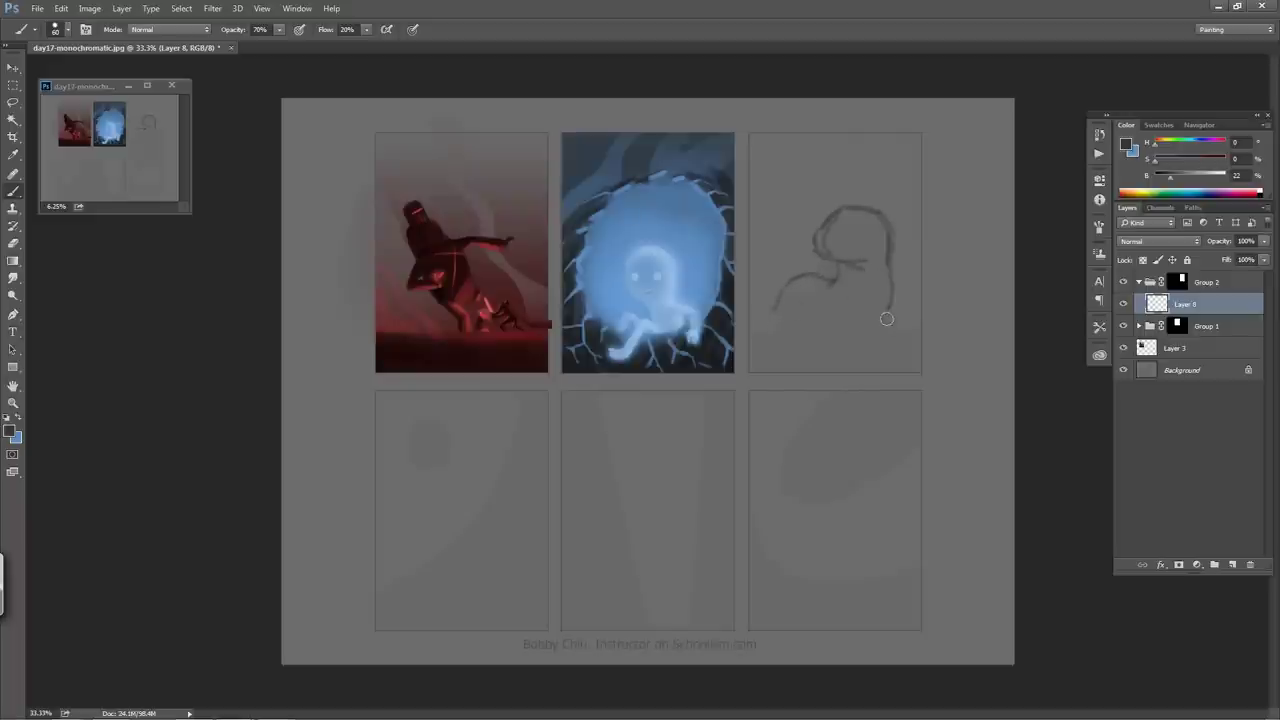
{"action": "left_click_drag", "start_coordinate": [891, 309], "coordinate": [873, 346]}
{"action": "mouse_move", "coordinate": [865, 351]}
{"action": "left_mouse_down"}
{"action": "mouse_move", "coordinate": [880, 310]}
{"action": "mouse_move", "coordinate": [862, 336]}
{"action": "left_mouse_up"}
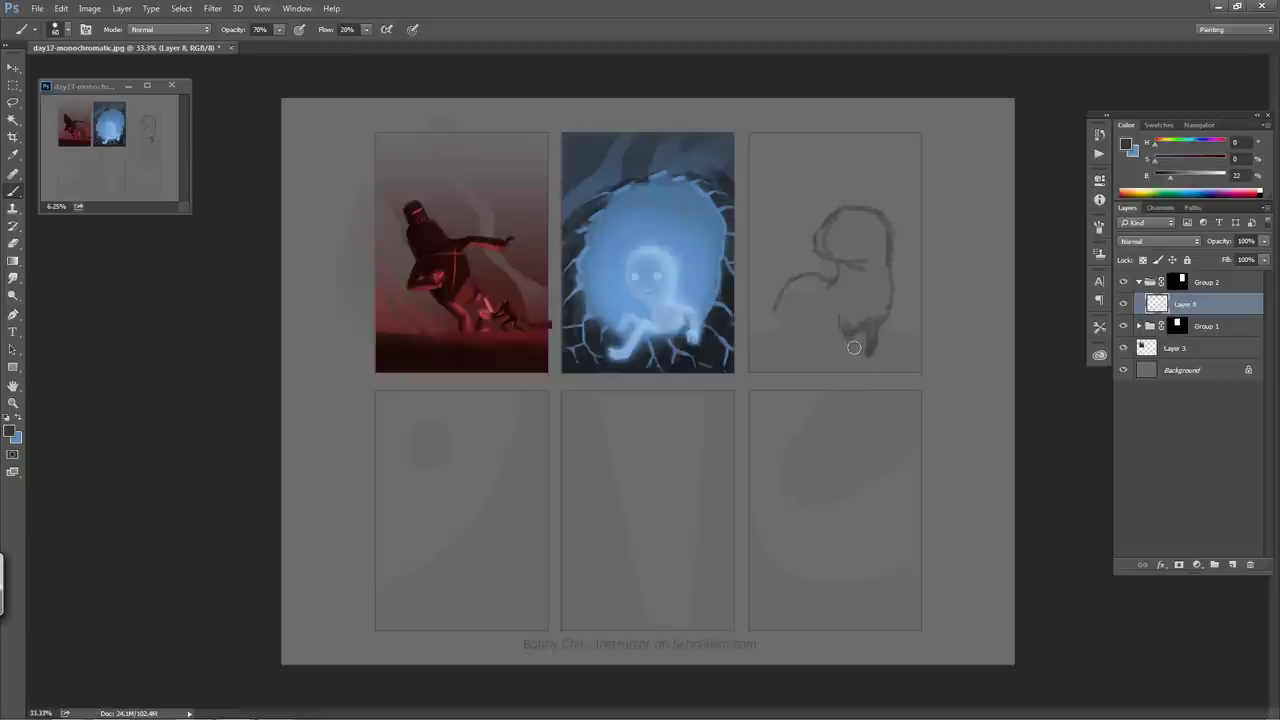
{"action": "mouse_move", "coordinate": [850, 337]}
{"action": "left_mouse_down"}
{"action": "mouse_move", "coordinate": [854, 363]}
{"action": "mouse_move", "coordinate": [851, 343]}
{"action": "left_mouse_up"}
{"action": "left_click_drag", "start_coordinate": [854, 357], "coordinate": [846, 338]}
{"action": "mouse_move", "coordinate": [812, 338]}
{"action": "left_mouse_down"}
{"action": "mouse_move", "coordinate": [836, 371]}
{"action": "mouse_move", "coordinate": [820, 370]}
{"action": "mouse_move", "coordinate": [846, 345]}
{"action": "mouse_move", "coordinate": [836, 342]}
{"action": "mouse_move", "coordinate": [815, 375]}
{"action": "mouse_move", "coordinate": [791, 329]}
{"action": "mouse_move", "coordinate": [813, 343]}
{"action": "mouse_move", "coordinate": [800, 367]}
{"action": "mouse_move", "coordinate": [826, 348]}
{"action": "mouse_move", "coordinate": [815, 341]}
{"action": "mouse_move", "coordinate": [830, 342]}
{"action": "mouse_move", "coordinate": [813, 363]}
{"action": "mouse_move", "coordinate": [833, 365]}
{"action": "mouse_move", "coordinate": [824, 377]}
{"action": "mouse_move", "coordinate": [815, 366]}
{"action": "mouse_move", "coordinate": [824, 378]}
{"action": "mouse_move", "coordinate": [811, 363]}
{"action": "mouse_move", "coordinate": [815, 382]}
{"action": "mouse_move", "coordinate": [775, 331]}
{"action": "mouse_move", "coordinate": [809, 347]}
{"action": "mouse_move", "coordinate": [813, 328]}
{"action": "mouse_move", "coordinate": [816, 339]}
{"action": "mouse_move", "coordinate": [752, 344]}
{"action": "left_mouse_up"}
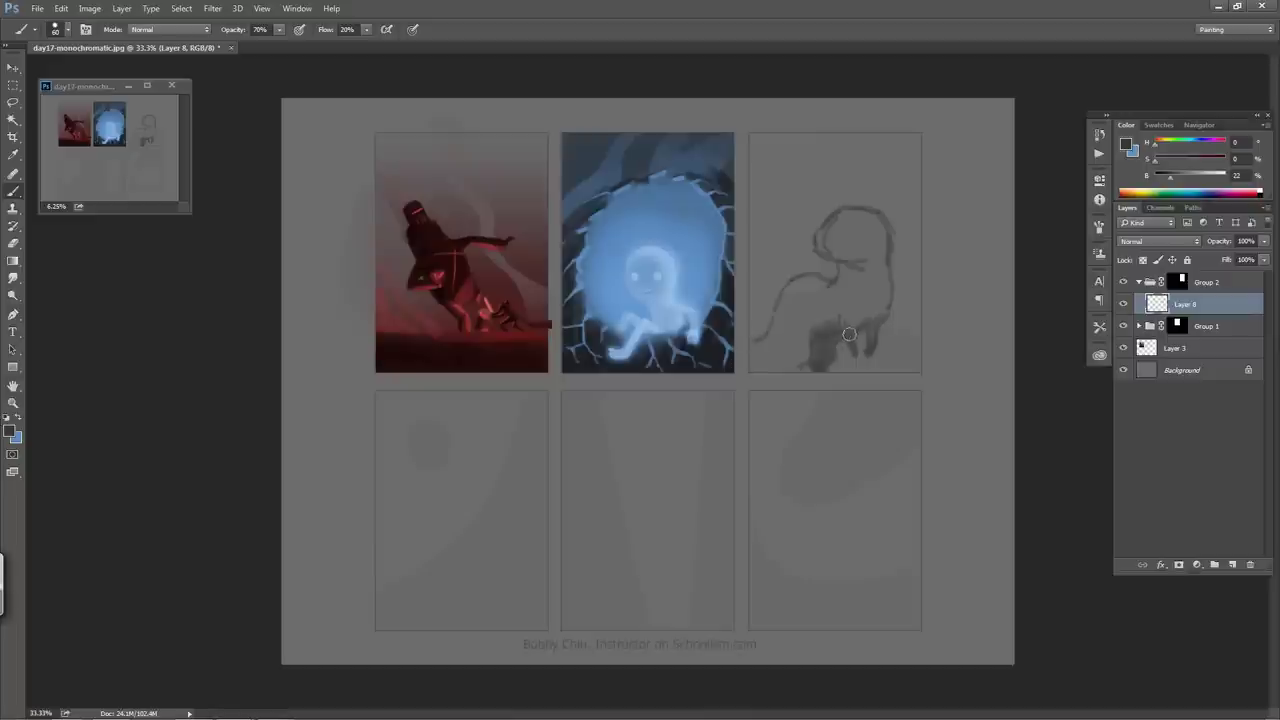
- Block in the creature's body as a dark grey silhouette in the third frame of the upper row
{"action": "mouse_move", "coordinate": [850, 337]}
{"action": "left_mouse_down"}
{"action": "mouse_move", "coordinate": [823, 359]}
{"action": "mouse_move", "coordinate": [794, 370]}
{"action": "mouse_move", "coordinate": [811, 329]}
{"action": "mouse_move", "coordinate": [796, 350]}
{"action": "mouse_move", "coordinate": [785, 317]}
{"action": "left_mouse_up"}
{"action": "mouse_move", "coordinate": [782, 351]}
{"action": "left_mouse_down"}
{"action": "mouse_move", "coordinate": [757, 370]}
{"action": "mouse_move", "coordinate": [762, 354]}
{"action": "mouse_move", "coordinate": [747, 352]}
{"action": "mouse_move", "coordinate": [765, 346]}
{"action": "mouse_move", "coordinate": [749, 353]}
{"action": "mouse_move", "coordinate": [760, 373]}
{"action": "mouse_move", "coordinate": [773, 348]}
{"action": "mouse_move", "coordinate": [778, 364]}
{"action": "mouse_move", "coordinate": [799, 340]}
{"action": "mouse_move", "coordinate": [795, 361]}
{"action": "mouse_move", "coordinate": [809, 331]}
{"action": "mouse_move", "coordinate": [824, 345]}
{"action": "mouse_move", "coordinate": [835, 326]}
{"action": "mouse_move", "coordinate": [816, 336]}
{"action": "mouse_move", "coordinate": [837, 310]}
{"action": "mouse_move", "coordinate": [824, 302]}
{"action": "mouse_move", "coordinate": [772, 344]}
{"action": "mouse_move", "coordinate": [787, 311]}
{"action": "mouse_move", "coordinate": [770, 346]}
{"action": "mouse_move", "coordinate": [797, 287]}
{"action": "mouse_move", "coordinate": [866, 290]}
{"action": "mouse_move", "coordinate": [868, 318]}
{"action": "mouse_move", "coordinate": [852, 330]}
{"action": "mouse_move", "coordinate": [883, 309]}
{"action": "mouse_move", "coordinate": [882, 265]}
{"action": "mouse_move", "coordinate": [876, 290]}
{"action": "mouse_move", "coordinate": [853, 284]}
{"action": "mouse_move", "coordinate": [845, 245]}
{"action": "mouse_move", "coordinate": [825, 248]}
{"action": "mouse_move", "coordinate": [850, 218]}
{"action": "mouse_move", "coordinate": [836, 231]}
{"action": "mouse_move", "coordinate": [879, 236]}
{"action": "mouse_move", "coordinate": [874, 222]}
{"action": "mouse_move", "coordinate": [881, 260]}
{"action": "mouse_move", "coordinate": [862, 290]}
{"action": "mouse_move", "coordinate": [869, 352]}
{"action": "left_mouse_up"}
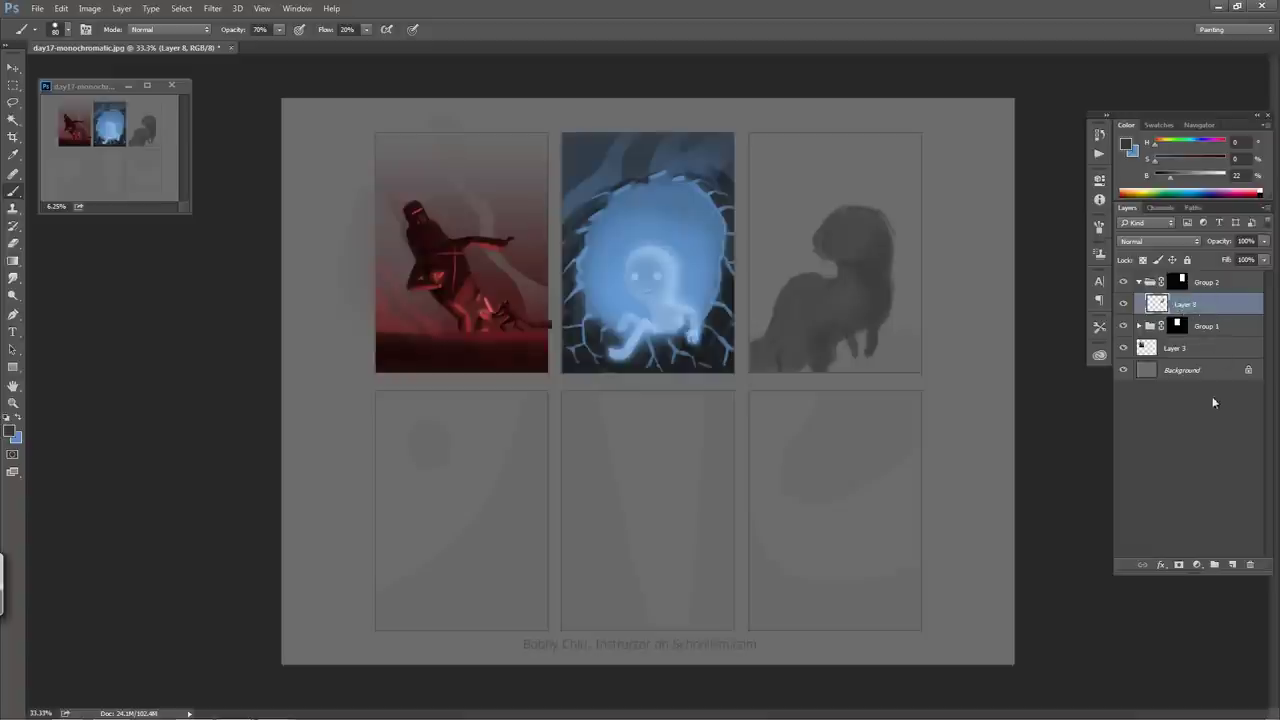
- On a new layer, cover the creature's frame with orange (H 29, S 82, B 86) using a 300 px brush at 54% opacity
{"action": "left_click", "coordinate": [1233, 566]}
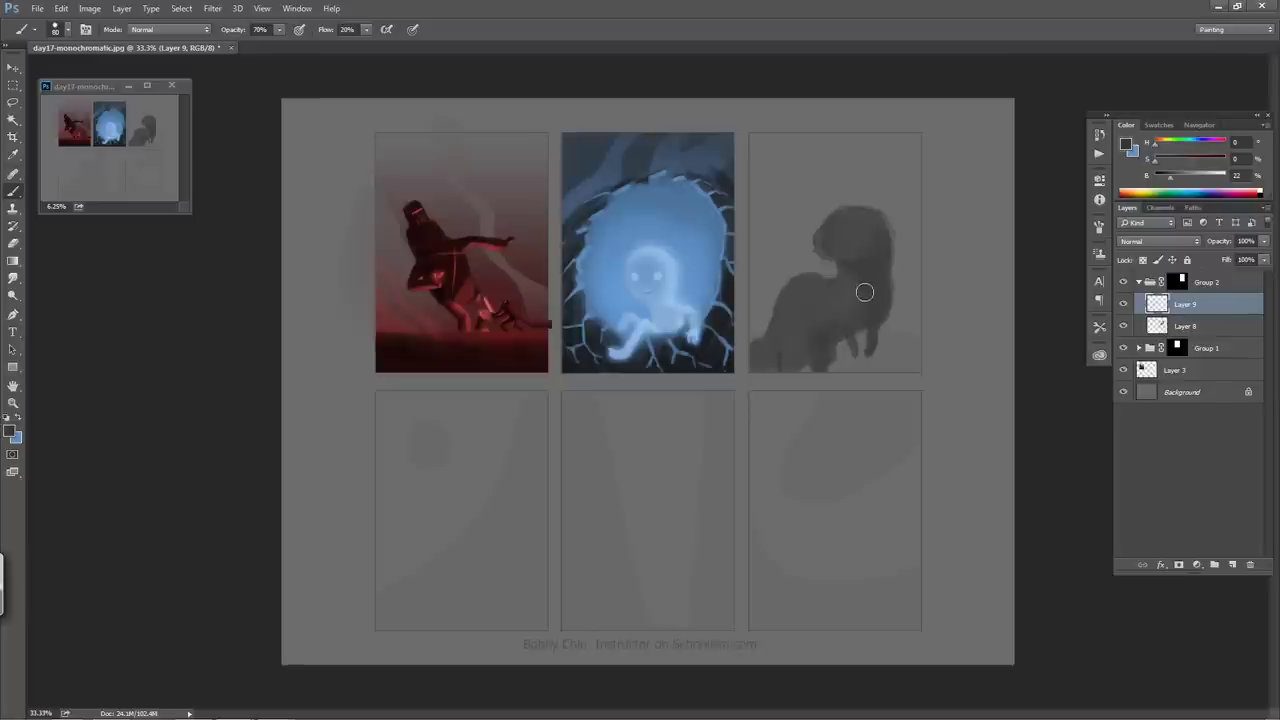
{"action": "left_click", "coordinate": [1135, 187]}
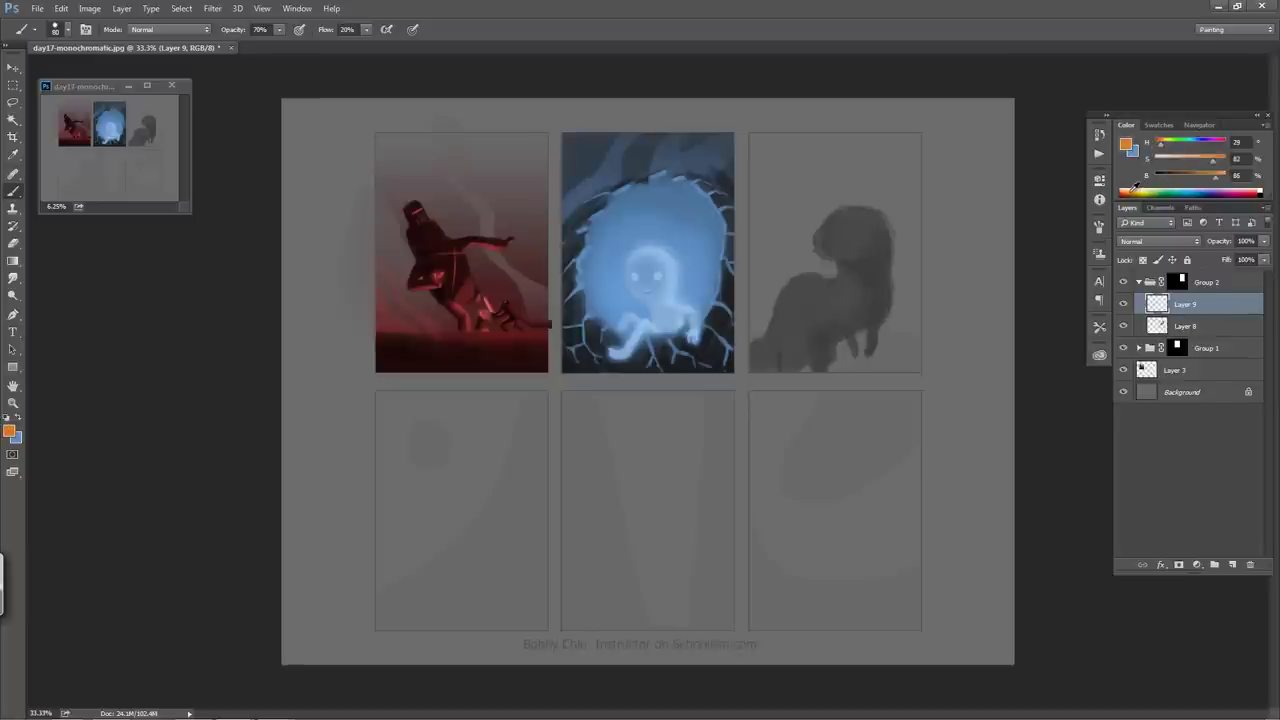
{"action": "key", "text": "bracketright"}
{"action": "key", "text": "bracketright"}
{"action": "key", "text": "bracketright"}
{"action": "key", "text": "bracketright"}
{"action": "key", "text": "bracketright"}
{"action": "key", "text": "bracketright"}
{"action": "key", "text": "bracketright"}
{"action": "key", "text": "bracketright"}
{"action": "key", "text": "5"}
{"action": "key", "text": "4"}
{"action": "mouse_move", "coordinate": [765, 131]}
{"action": "left_mouse_down"}
{"action": "mouse_move", "coordinate": [762, 293]}
{"action": "mouse_move", "coordinate": [779, 165]}
{"action": "mouse_move", "coordinate": [787, 321]}
{"action": "mouse_move", "coordinate": [821, 115]}
{"action": "mouse_move", "coordinate": [793, 385]}
{"action": "mouse_move", "coordinate": [797, 145]}
{"action": "mouse_move", "coordinate": [770, 348]}
{"action": "mouse_move", "coordinate": [783, 107]}
{"action": "mouse_move", "coordinate": [802, 347]}
{"action": "mouse_move", "coordinate": [834, 174]}
{"action": "mouse_move", "coordinate": [839, 360]}
{"action": "mouse_move", "coordinate": [857, 107]}
{"action": "mouse_move", "coordinate": [857, 348]}
{"action": "mouse_move", "coordinate": [875, 194]}
{"action": "mouse_move", "coordinate": [899, 321]}
{"action": "mouse_move", "coordinate": [909, 122]}
{"action": "mouse_move", "coordinate": [903, 371]}
{"action": "left_mouse_up"}
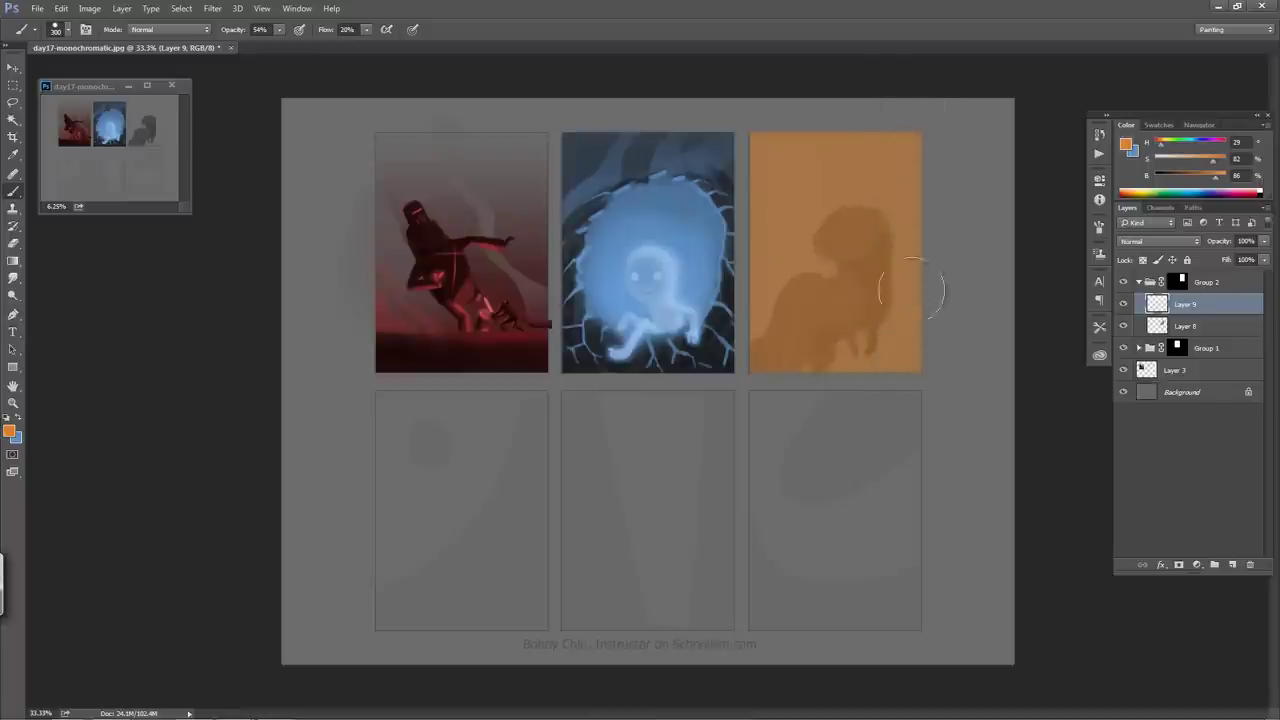
{"action": "left_click_drag", "start_coordinate": [908, 115], "coordinate": [912, 345]}
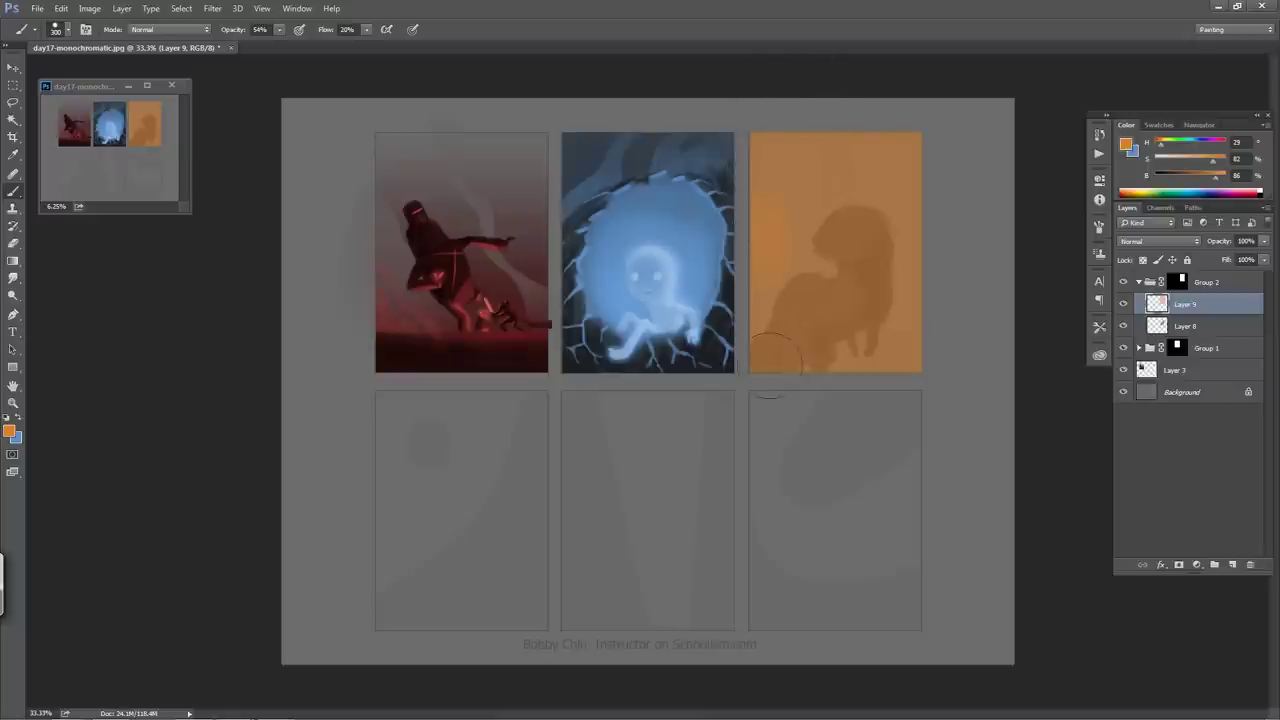
{"action": "mouse_move", "coordinate": [772, 320]}
{"action": "left_mouse_down"}
{"action": "mouse_move", "coordinate": [810, 300]}
{"action": "mouse_move", "coordinate": [832, 330]}
{"action": "mouse_move", "coordinate": [805, 295]}
{"action": "left_mouse_up"}
- Lay a vertical orange gradient over the creature's frame, strongest at the bottom and fading toward the top
{"action": "key", "text": "g"}
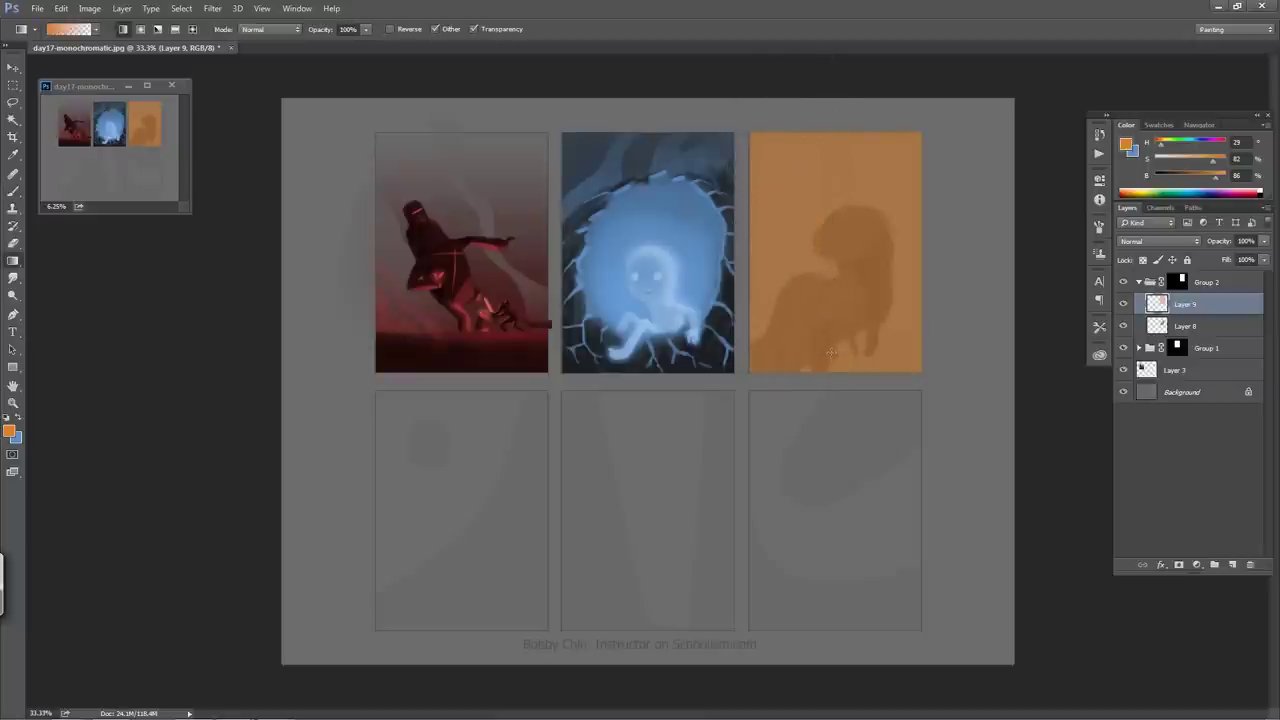
{"action": "left_click_drag", "start_coordinate": [829, 366], "coordinate": [833, 210]}
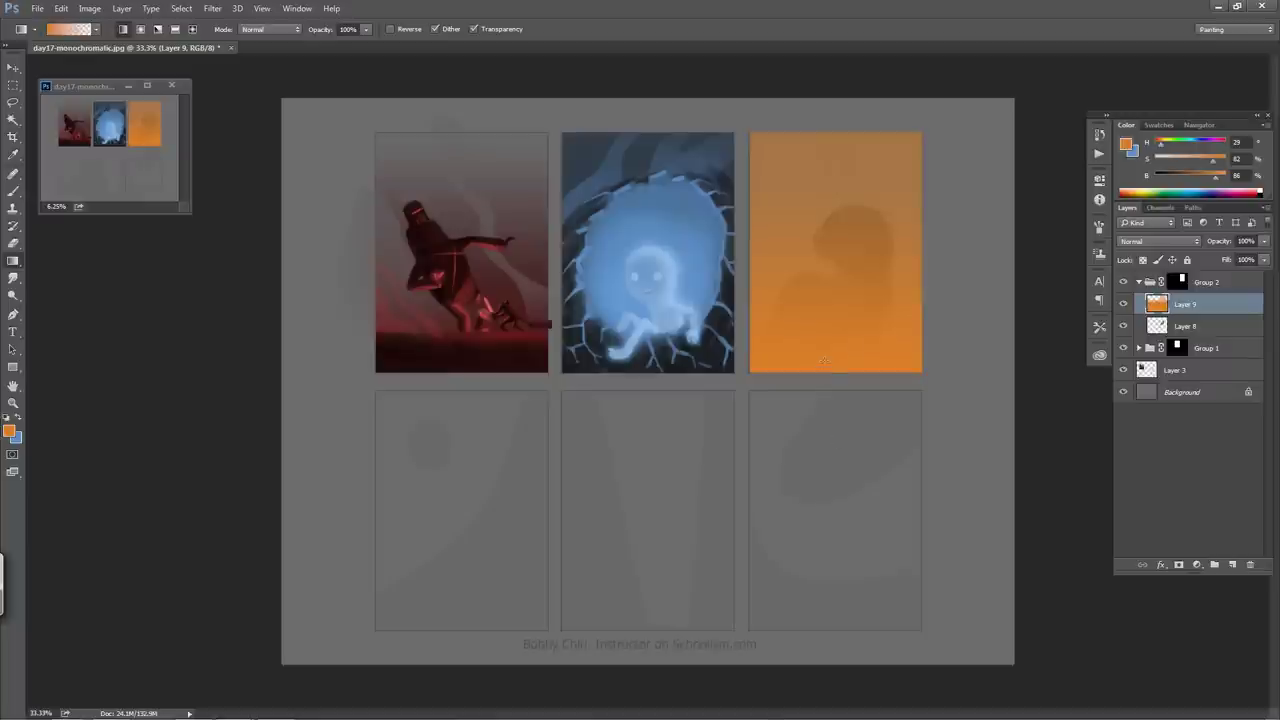
{"action": "left_click_drag", "start_coordinate": [843, 343], "coordinate": [840, 353]}
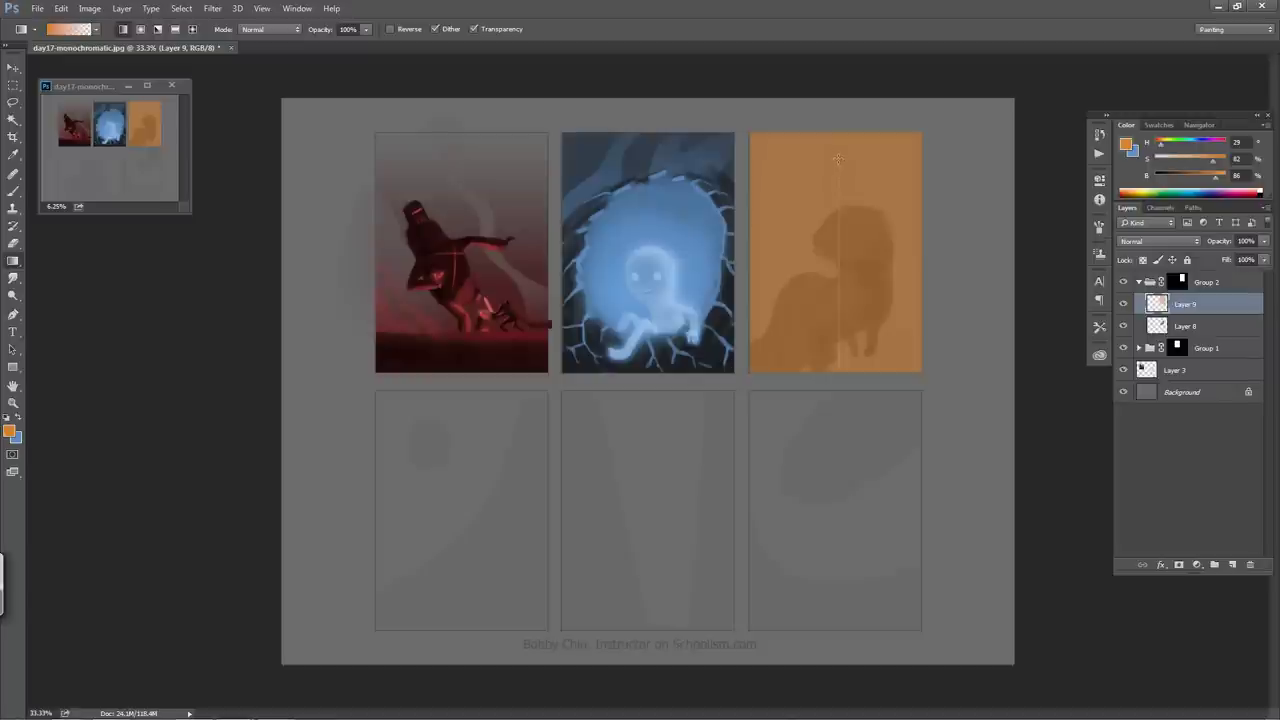
{"action": "left_click_drag", "start_coordinate": [838, 158], "coordinate": [862, 372]}
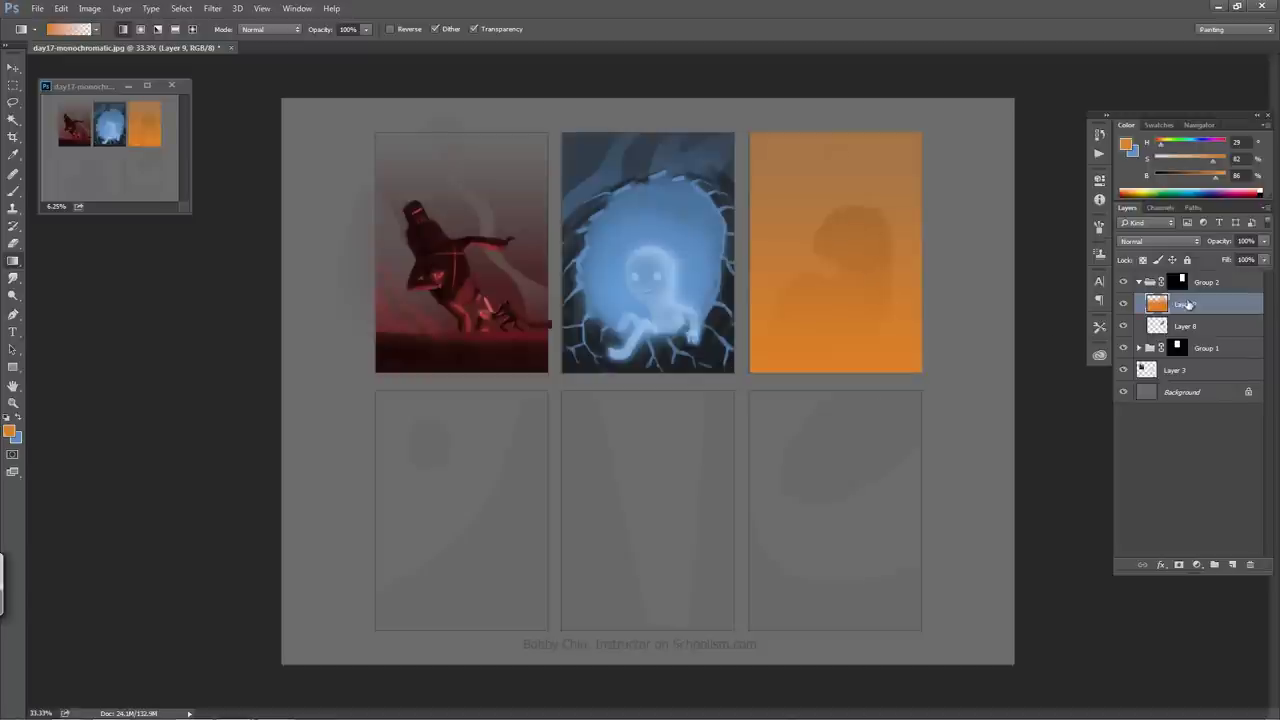
- Check the orange layer by toggling its visibility, and move the creature's silhouette layer above it
{"action": "left_click", "coordinate": [1124, 304]}
{"action": "left_click", "coordinate": [1124, 304]}
{"action": "left_click_drag", "start_coordinate": [1193, 324], "coordinate": [1186, 294]}
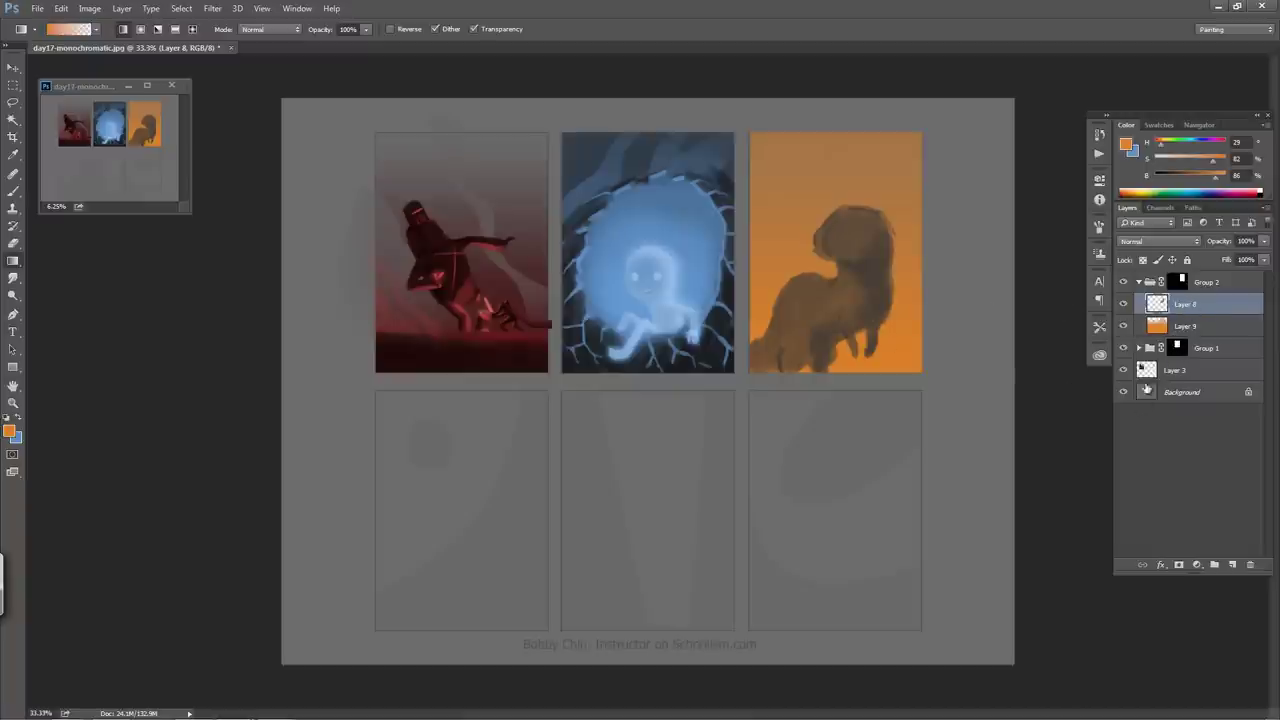
- On a new layer above the silhouette, brush orange spots and gaps into the creature's back and tail at 66% opacity with a 50 px brush
{"action": "left_click", "coordinate": [175, 29]}
{"action": "left_click", "coordinate": [13, 190]}
{"action": "key", "text": "bracketleft"}
{"action": "key", "text": "bracketleft"}
{"action": "key", "text": "bracketleft"}
{"action": "key", "text": "bracketleft"}
{"action": "key", "text": "bracketleft"}
{"action": "key", "text": "bracketleft"}
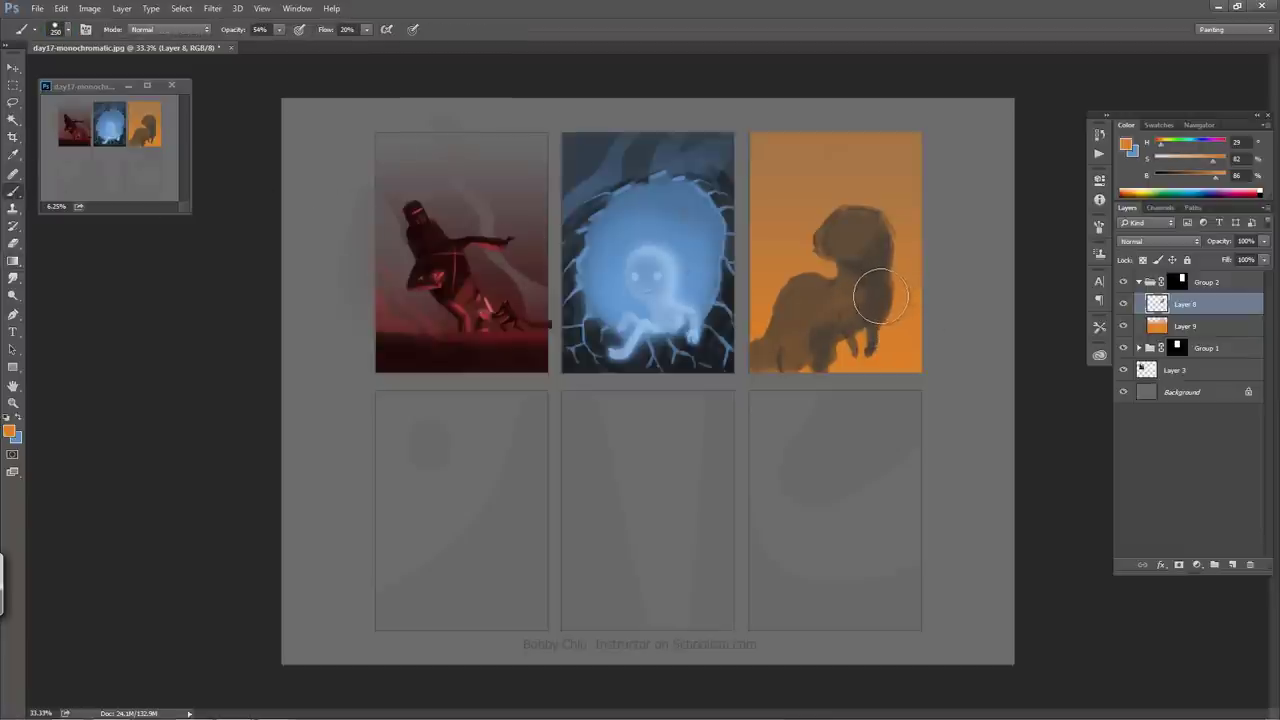
{"action": "key", "text": "bracketleft"}
{"action": "key", "text": "bracketleft"}
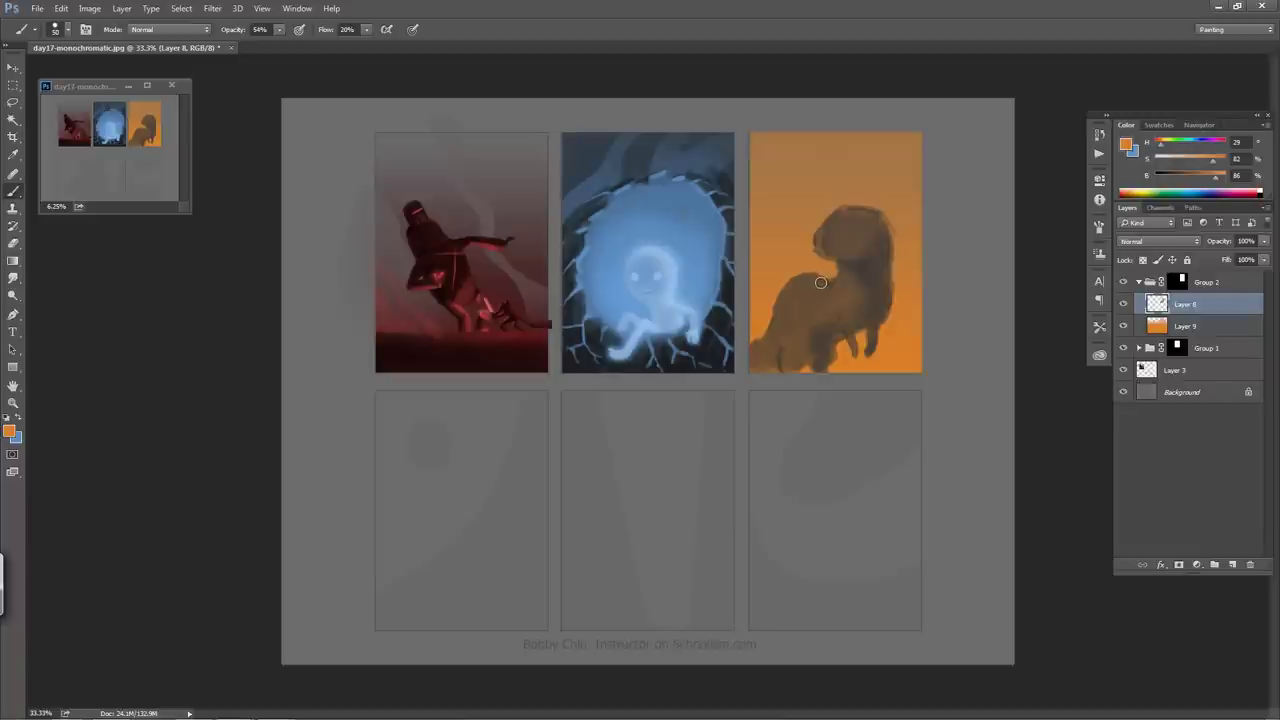
{"action": "left_click", "coordinate": [1232, 564]}
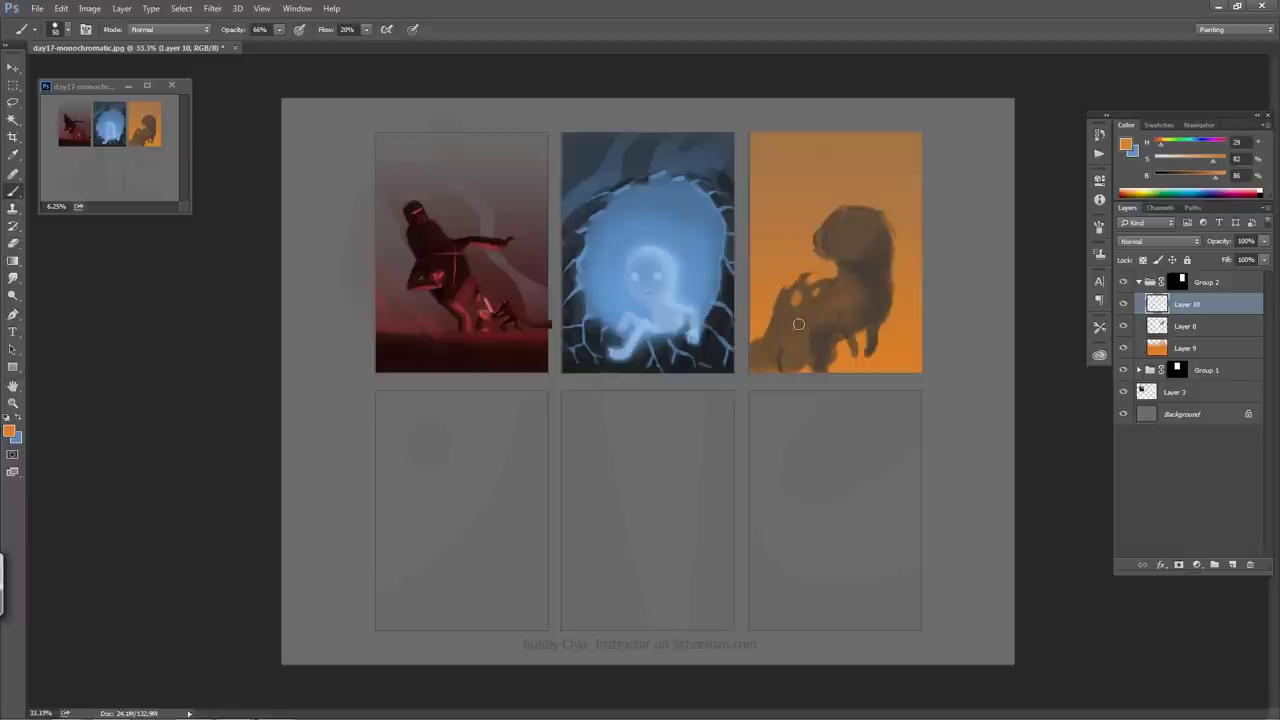
{"action": "mouse_move", "coordinate": [795, 324]}
{"action": "left_mouse_down"}
{"action": "mouse_move", "coordinate": [784, 334]}
{"action": "mouse_move", "coordinate": [779, 312]}
{"action": "left_mouse_up"}
{"action": "left_click_drag", "start_coordinate": [762, 339], "coordinate": [766, 335]}
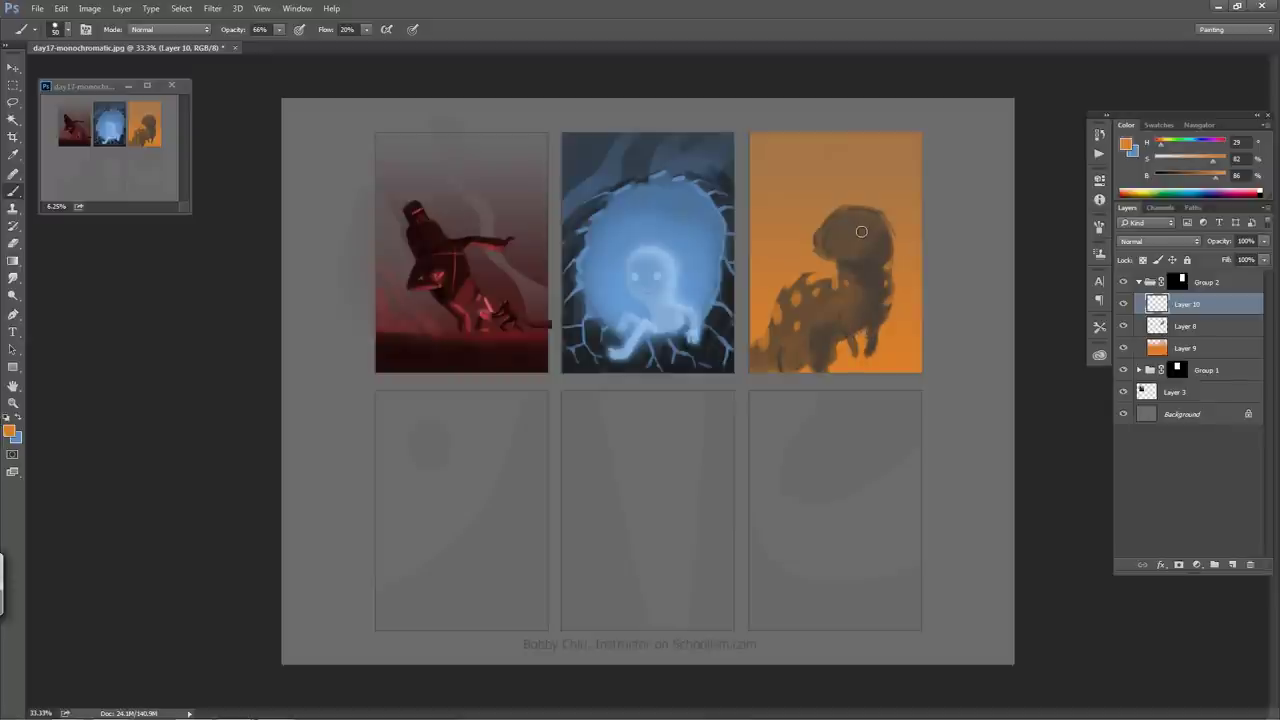
- Carve the top and back of the creature's head with orange strokes using a 70 px brush
{"action": "key", "text": "bracketright"}
{"action": "key", "text": "bracketright"}
{"action": "left_click_drag", "start_coordinate": [855, 232], "coordinate": [836, 226]}
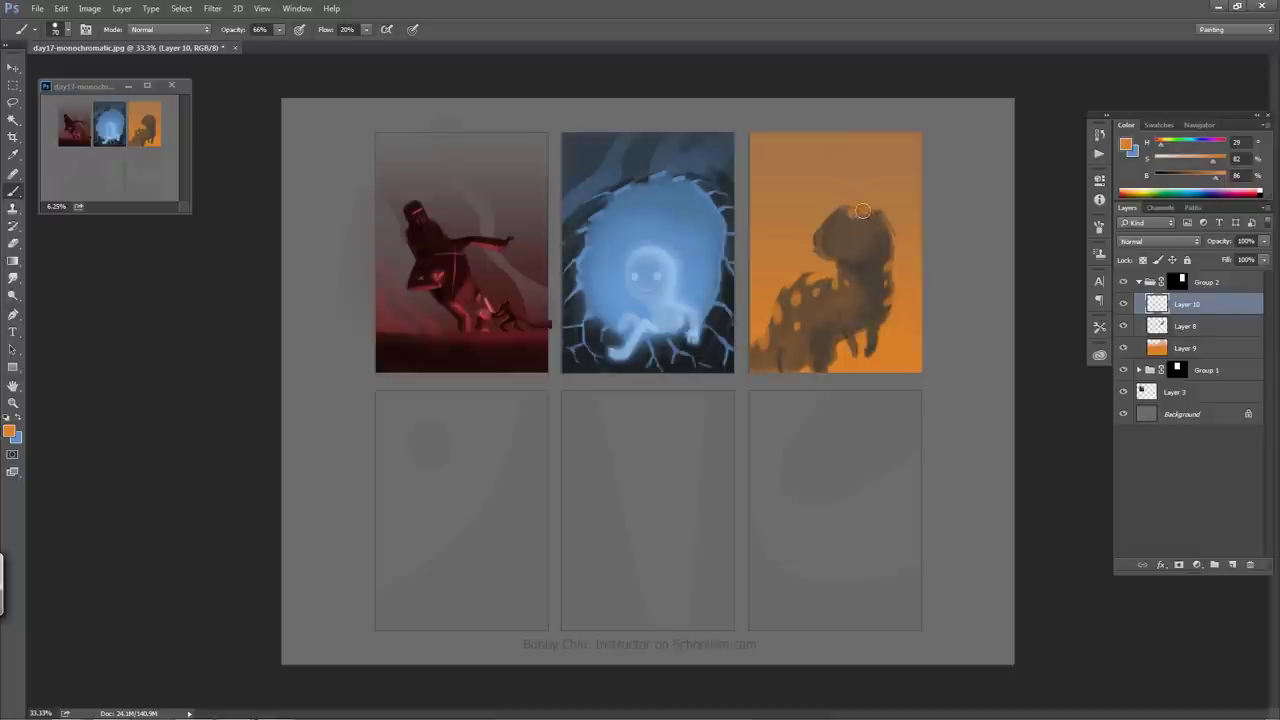
{"action": "left_click_drag", "start_coordinate": [870, 211], "coordinate": [890, 230]}
- Refine the creature's snout and head contour with sampled brown and orange tones, using a 45 px brush at 100% opacity
{"action": "key", "text": "bracketleft"}
{"action": "key", "text": "bracketleft"}
{"action": "left_click", "coordinate": [841, 232], "text": "alt"}
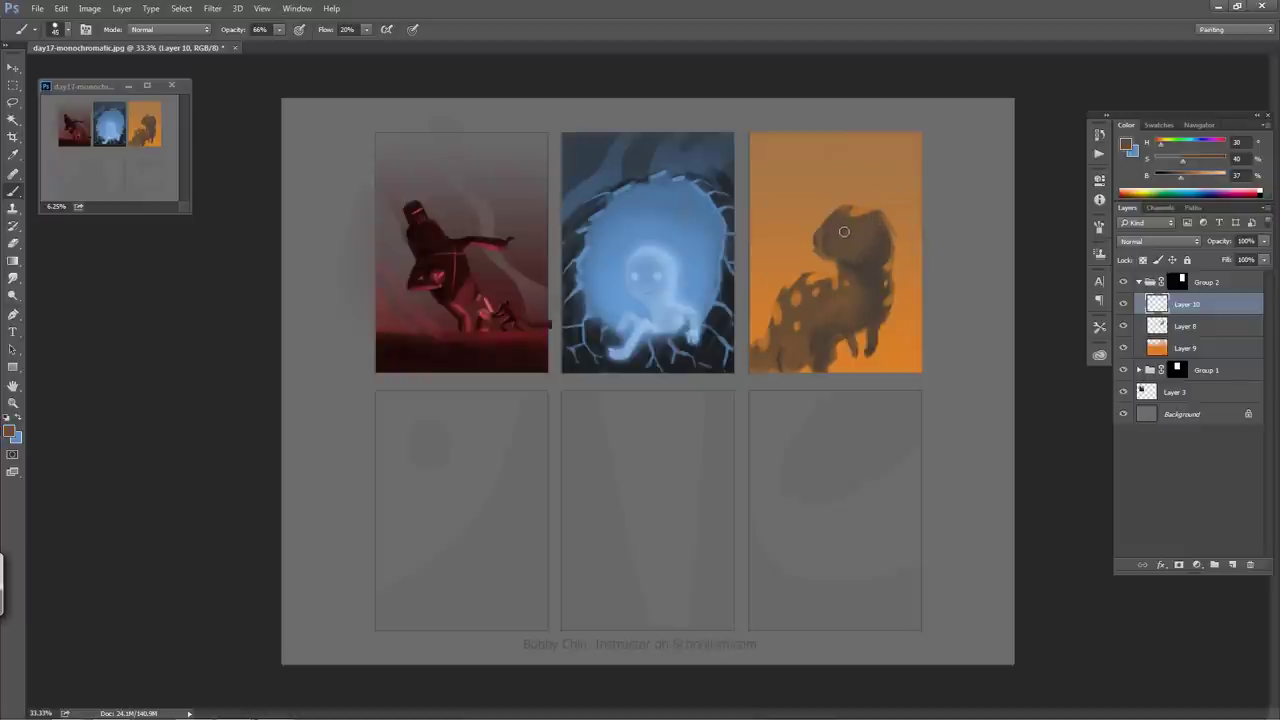
{"action": "key", "text": "0"}
{"action": "left_click_drag", "start_coordinate": [841, 217], "coordinate": [823, 242]}
{"action": "left_click", "coordinate": [812, 253], "text": "alt"}
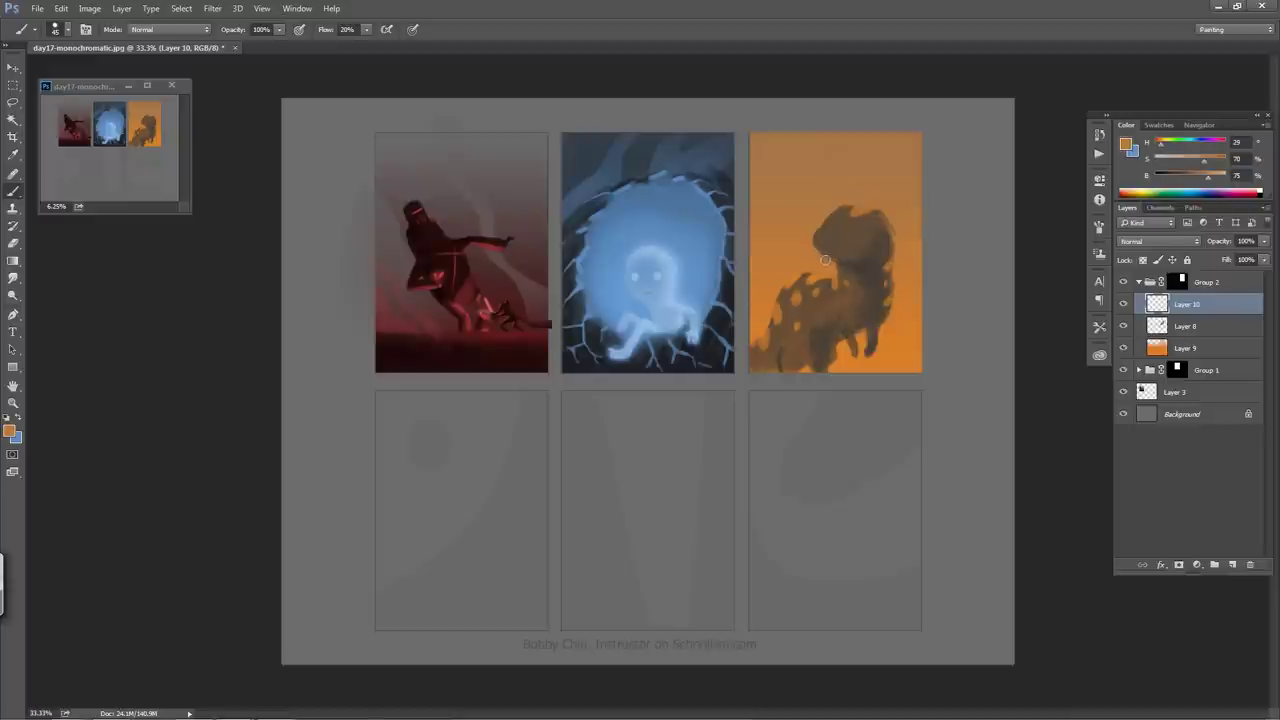
{"action": "left_click", "coordinate": [894, 219], "text": "alt"}
{"action": "left_click", "coordinate": [869, 233]}
- Sample the dark brown of the neck, lower its brightness to 22%, and paint the creature's eye
{"action": "left_click", "coordinate": [879, 272], "text": "alt"}
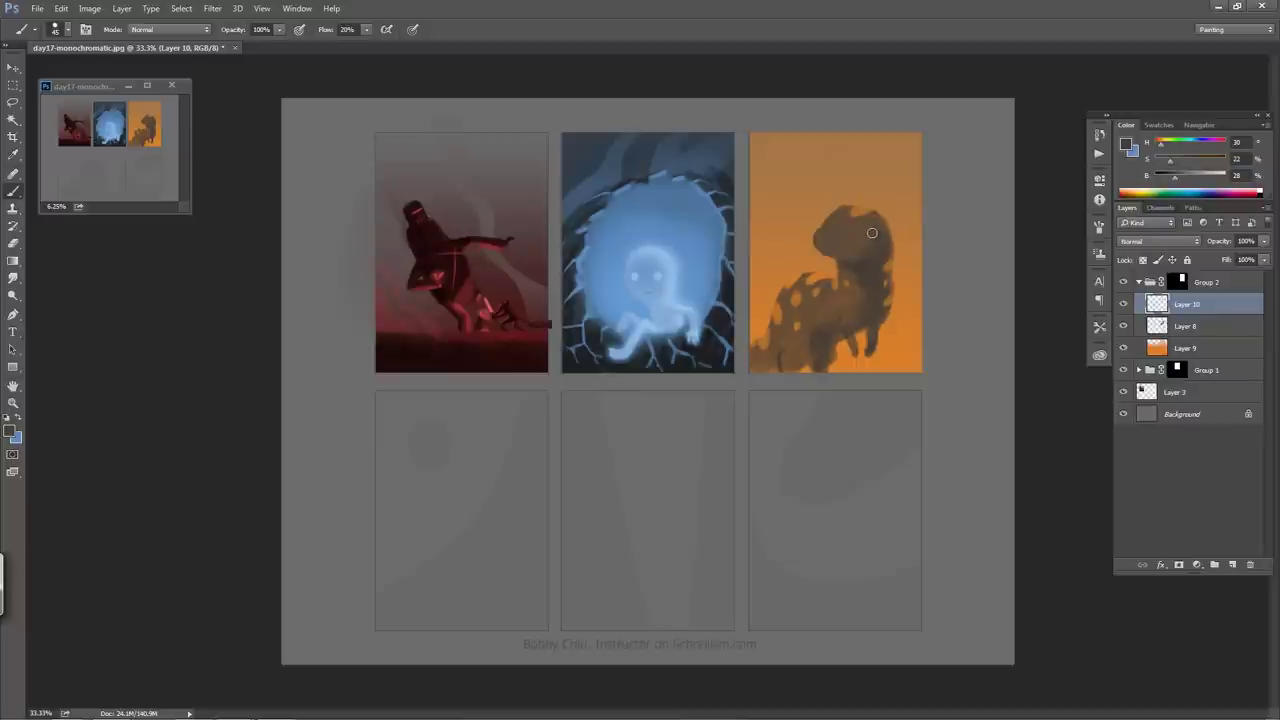
{"action": "left_click_drag", "start_coordinate": [1174, 179], "coordinate": [1171, 181]}
{"action": "left_click_drag", "start_coordinate": [872, 227], "coordinate": [874, 229]}
- On the orange background layer, sample the orange near the frame's lower corner and lighten it to H 29, S 75, B 92
{"action": "left_click", "coordinate": [1200, 350]}
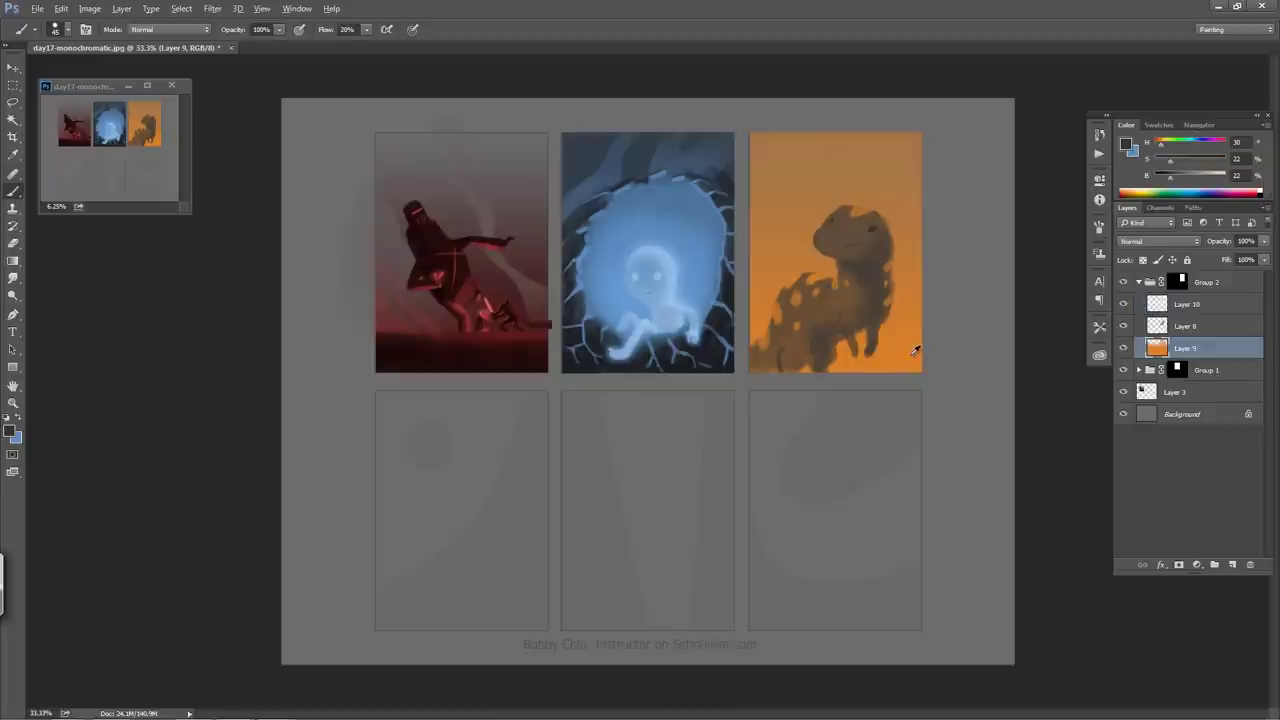
{"action": "left_click", "coordinate": [910, 356], "text": "alt"}
{"action": "left_click_drag", "start_coordinate": [1166, 187], "coordinate": [1219, 182]}
{"action": "left_click", "coordinate": [1208, 158]}
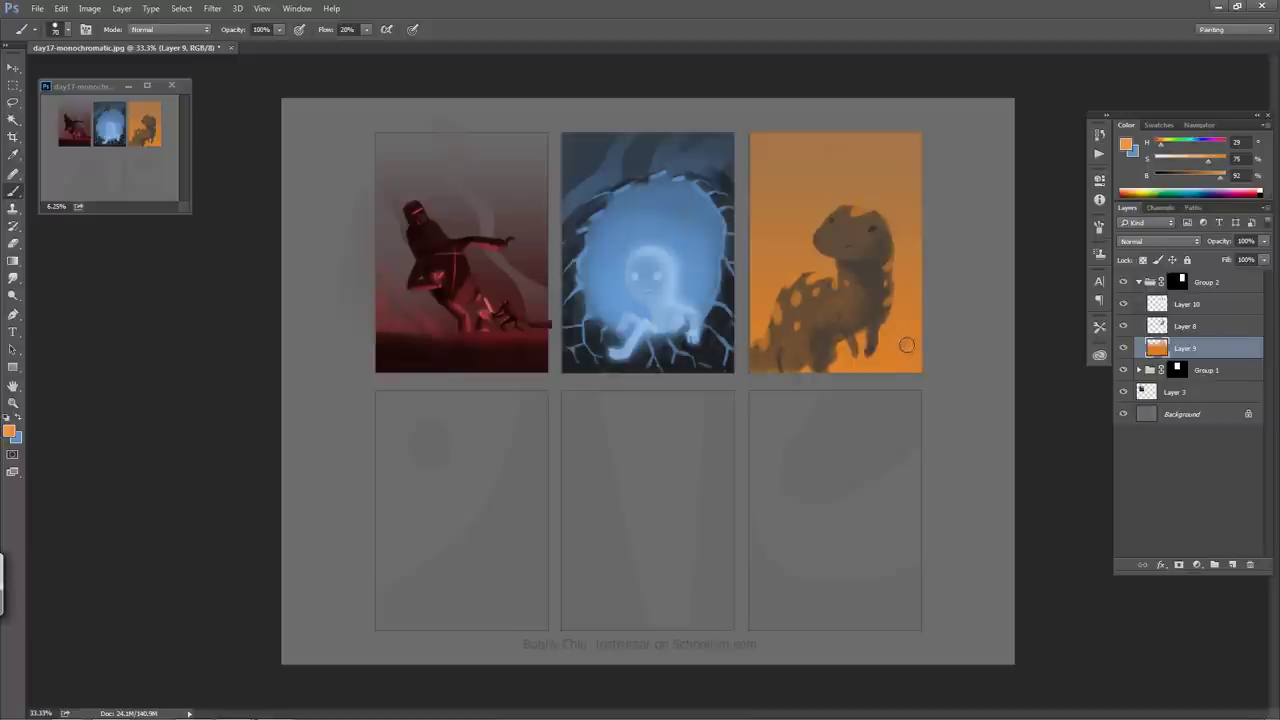
{"action": "key", "text": "bracketright"}
{"action": "key", "text": "bracketright"}
{"action": "key", "text": "bracketright"}
{"action": "key", "text": "bracketright"}
{"action": "key", "text": "bracketright"}
{"action": "key", "text": "bracketright"}
{"action": "key", "text": "bracketright"}
{"action": "left_click_drag", "start_coordinate": [887, 366], "coordinate": [906, 364]}
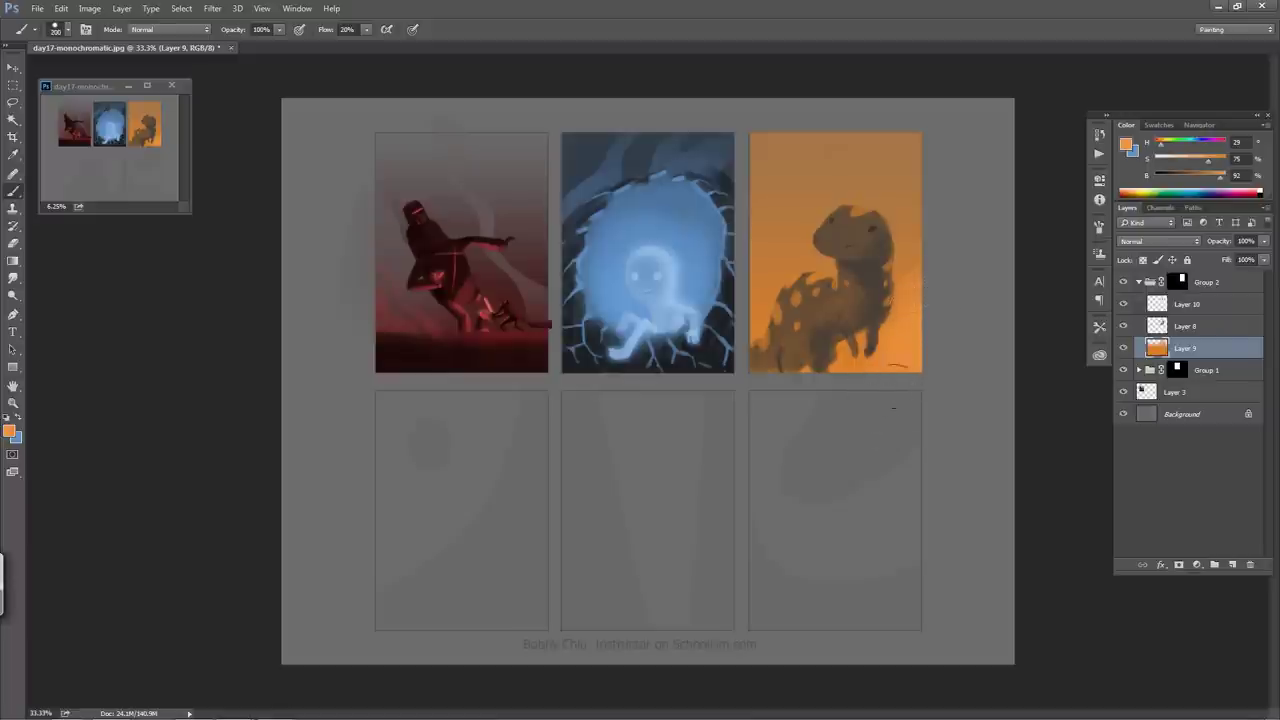
{"action": "key", "text": "ctrl+z"}
{"action": "key", "text": "bracketleft"}
{"action": "key", "text": "bracketleft"}
{"action": "key", "text": "bracketleft"}
{"action": "key", "text": "bracketleft"}
{"action": "key", "text": "bracketleft"}
{"action": "key", "text": "bracketleft"}
{"action": "key", "text": "bracketleft"}
- On a new layer above the others in the group, paint a 45 px light orange rim light (S 67, B 95) along the creature's back and limbs
{"action": "left_click", "coordinate": [1192, 305]}
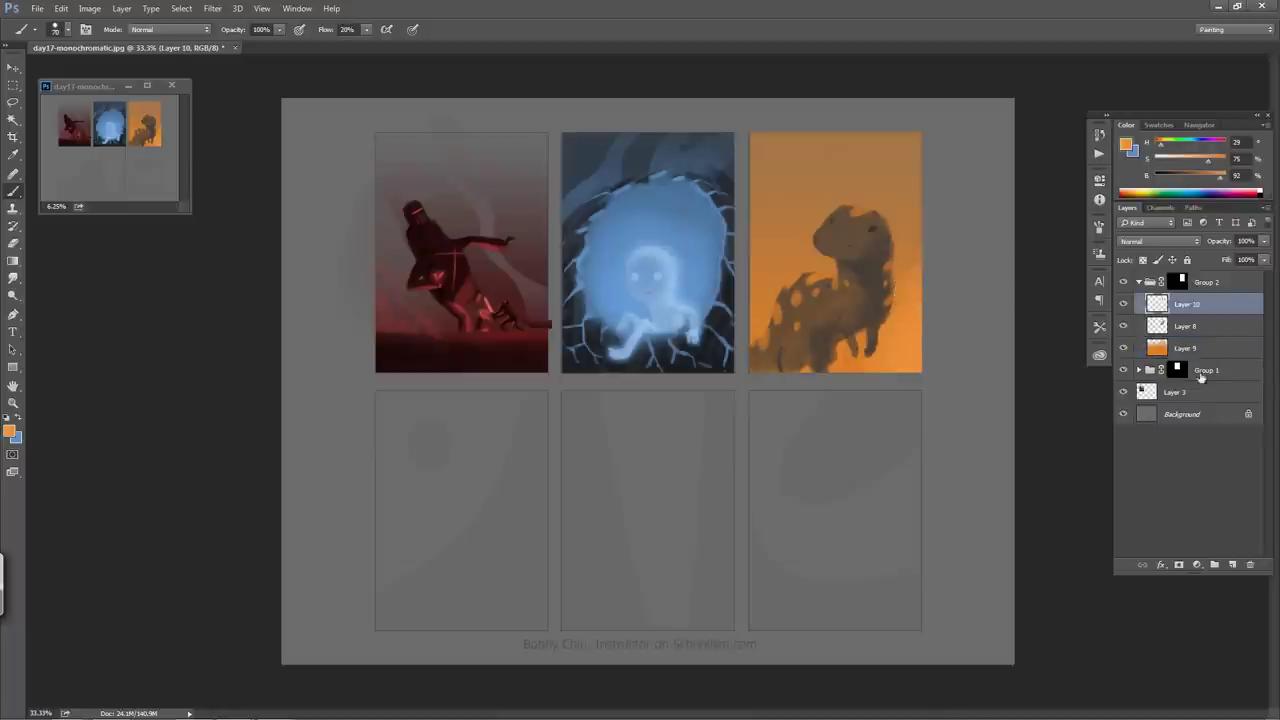
{"action": "key", "text": "bracketleft"}
{"action": "key", "text": "bracketleft"}
{"action": "key", "text": "bracketleft"}
{"action": "left_click", "coordinate": [1232, 564]}
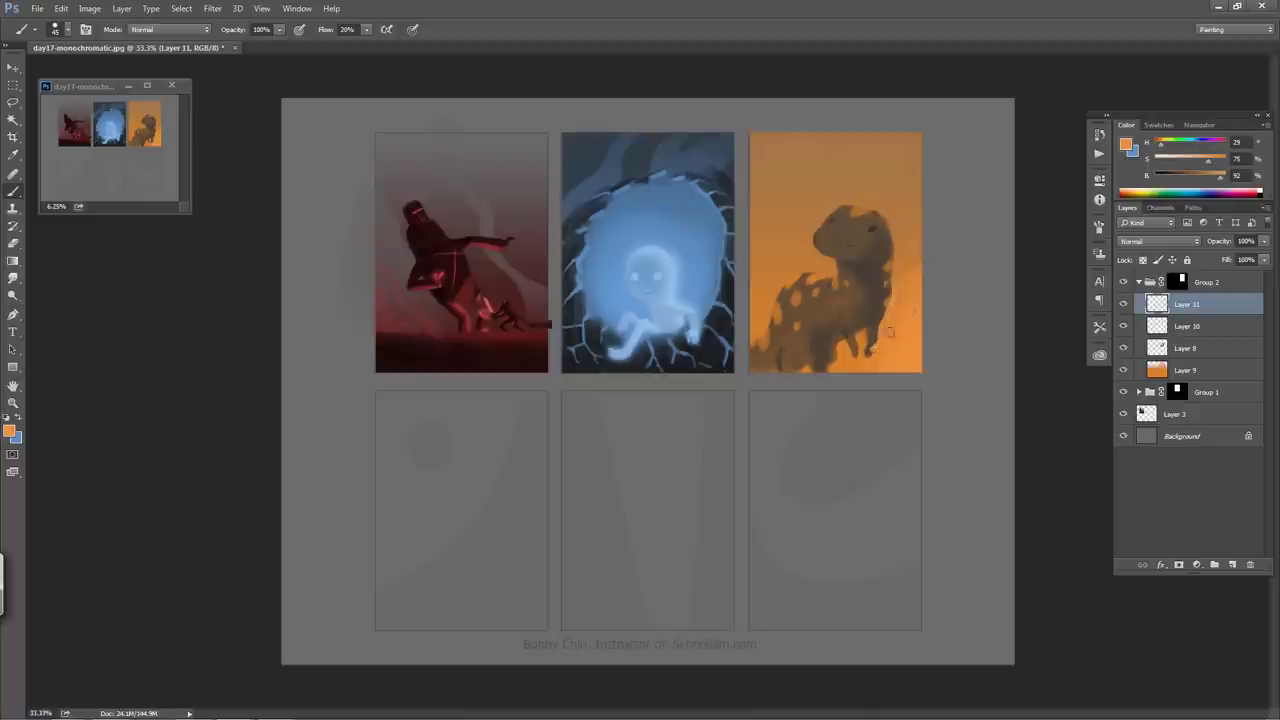
{"action": "left_click_drag", "start_coordinate": [1219, 178], "coordinate": [1201, 162]}
{"action": "mouse_move", "coordinate": [895, 260]}
{"action": "left_mouse_down"}
{"action": "mouse_move", "coordinate": [895, 248]}
{"action": "mouse_move", "coordinate": [894, 300]}
{"action": "left_mouse_up"}
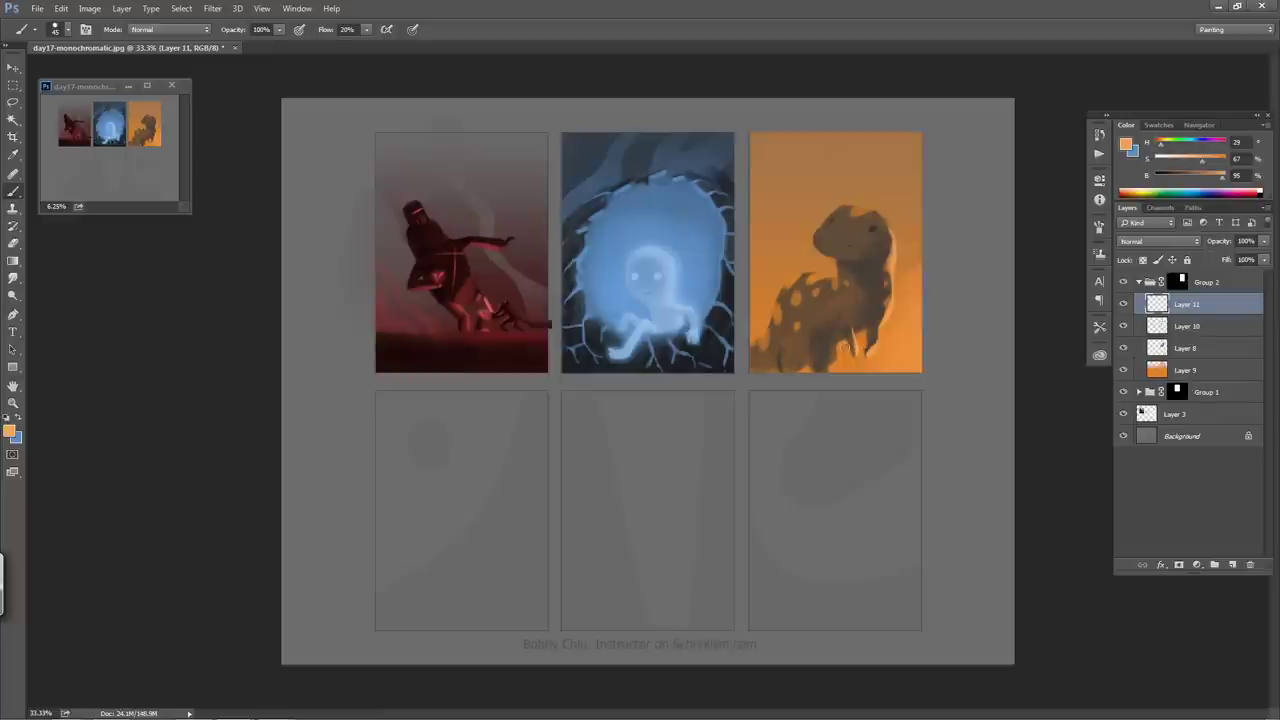
{"action": "left_click_drag", "start_coordinate": [836, 343], "coordinate": [836, 347]}
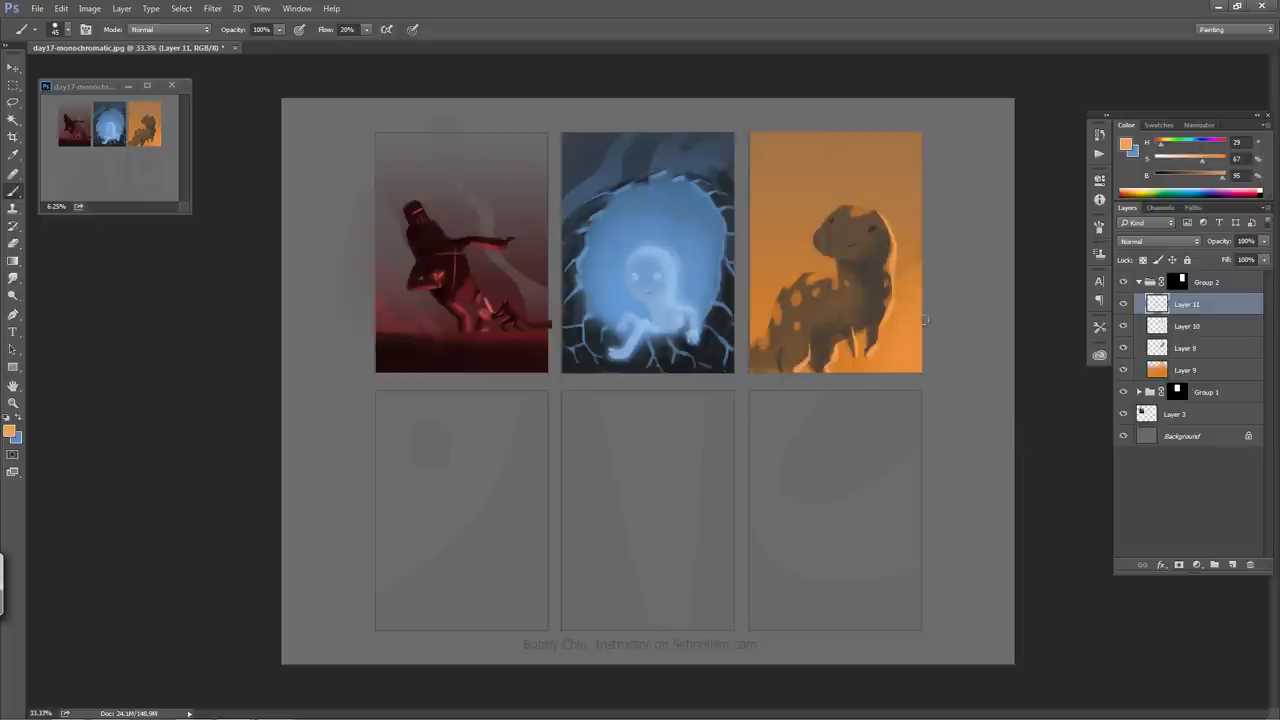
- Dab small light orange flecks across the sky around and above the creature
{"action": "left_click", "coordinate": [776, 186]}
{"action": "left_click_drag", "start_coordinate": [792, 154], "coordinate": [777, 150]}
{"action": "left_click", "coordinate": [828, 191]}
{"action": "left_click", "coordinate": [782, 232]}
{"action": "left_click", "coordinate": [854, 147]}
{"action": "key", "text": "space"}
- Create a new layer group above Group 2 and mask it to the first frame of the lower row
{"action": "left_click", "coordinate": [1212, 284]}
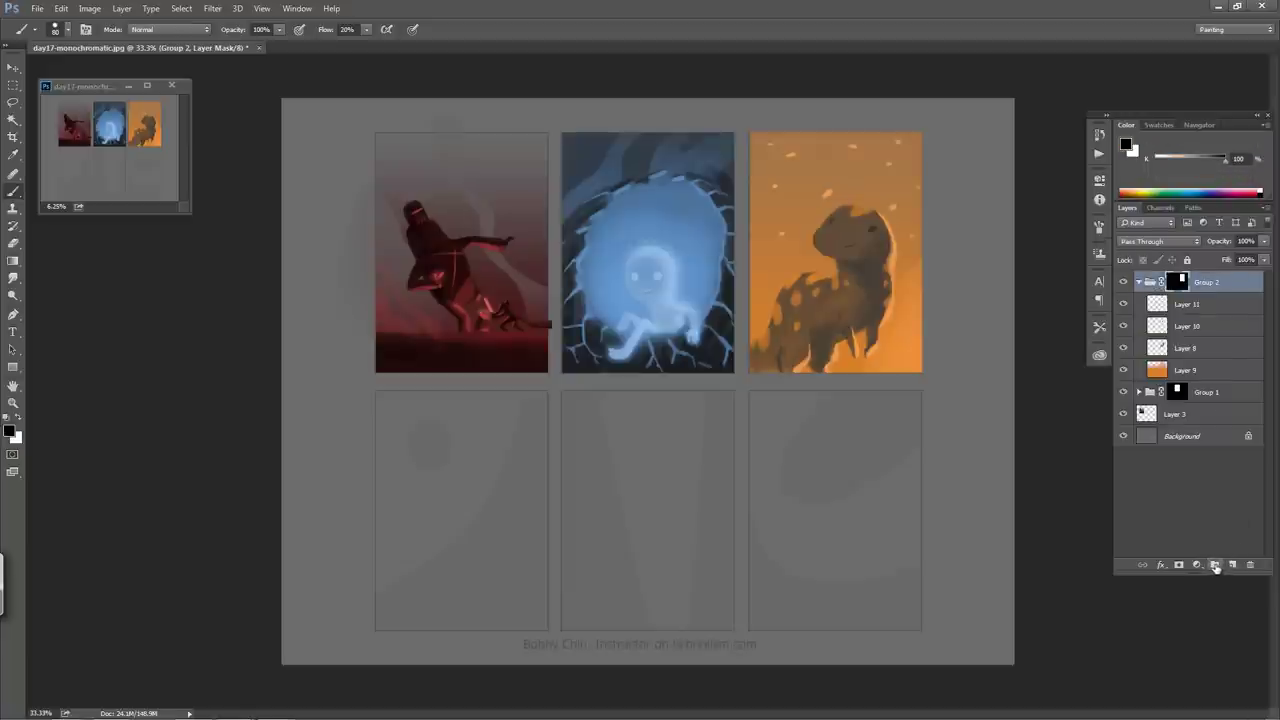
{"action": "left_click", "coordinate": [1214, 564]}
{"action": "left_click", "coordinate": [1141, 297]}
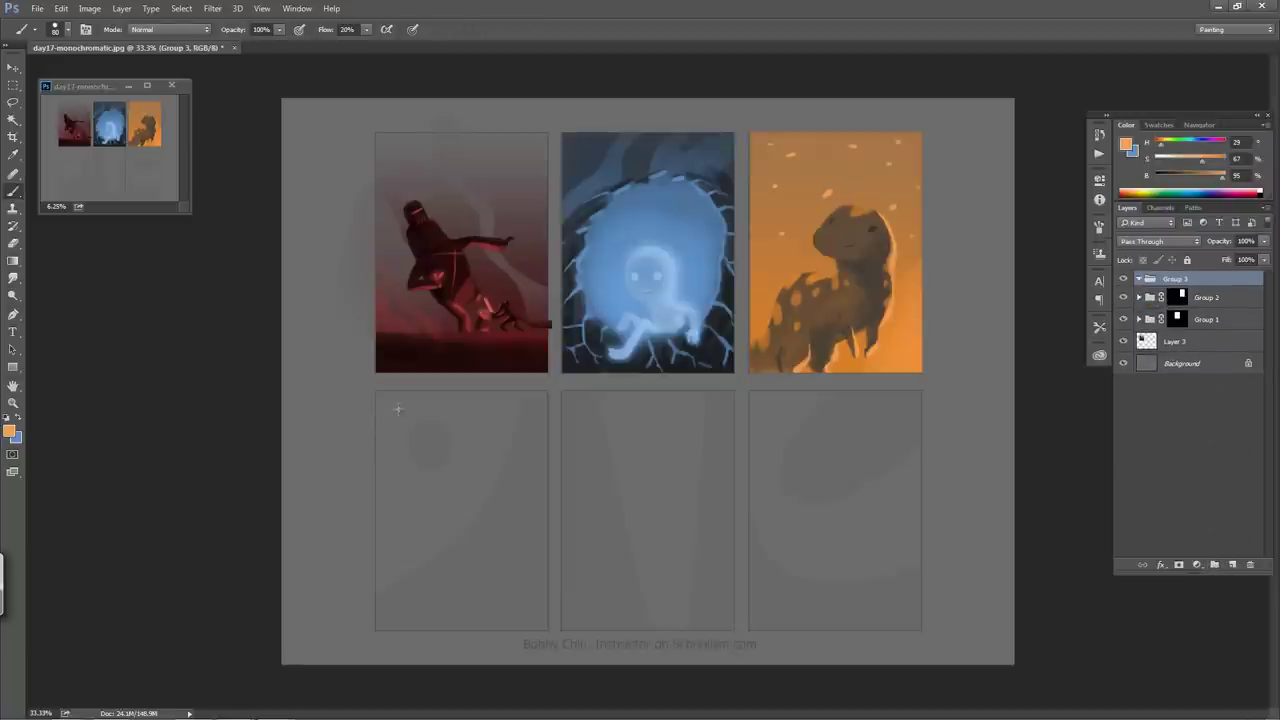
{"action": "key", "text": "m"}
{"action": "left_click_drag", "start_coordinate": [375, 390], "coordinate": [549, 629]}
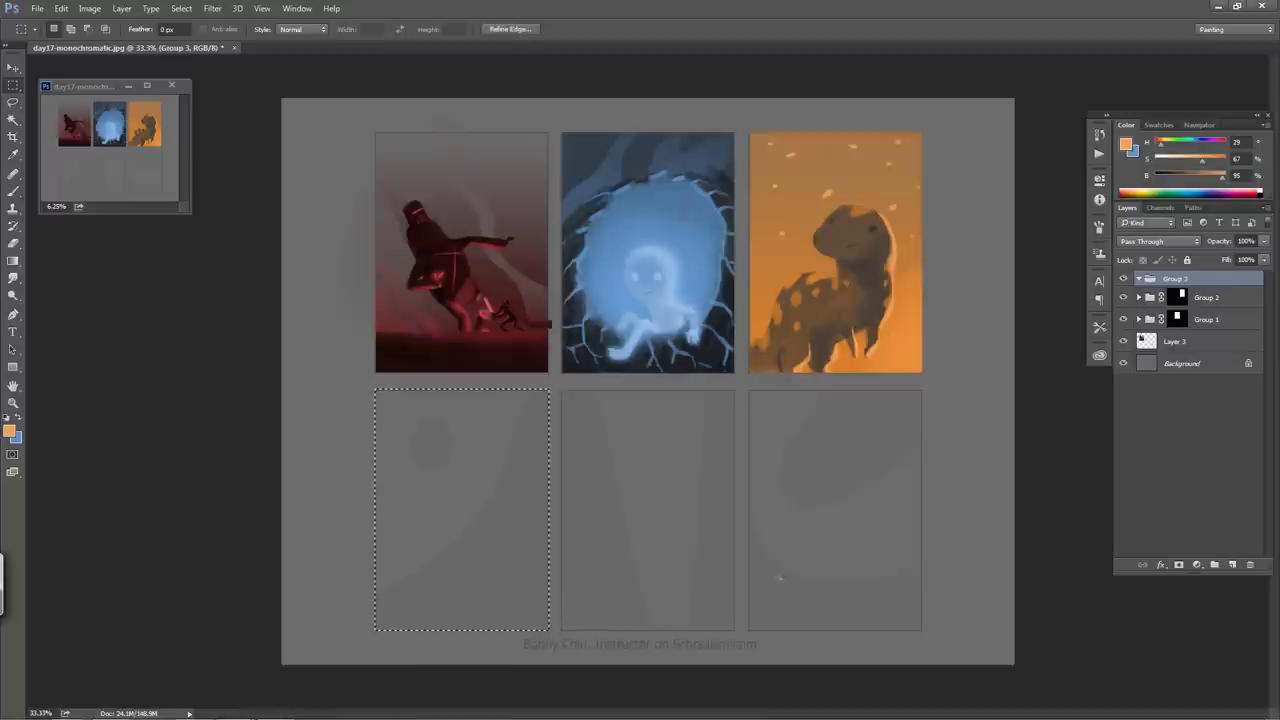
{"action": "left_click", "coordinate": [1178, 564]}
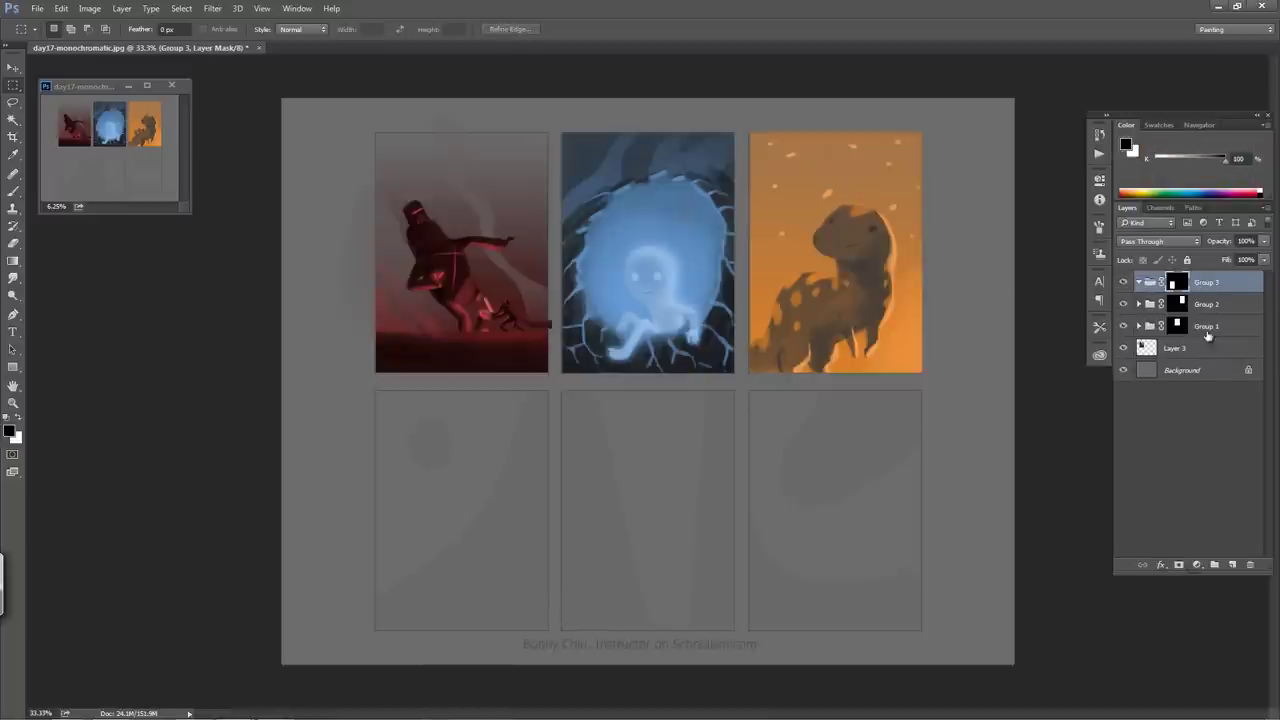
- On a new layer in the group, fill the first lower frame with green (H 95, S 45, B 64) using a 300 px brush
{"action": "left_click", "coordinate": [1232, 564]}
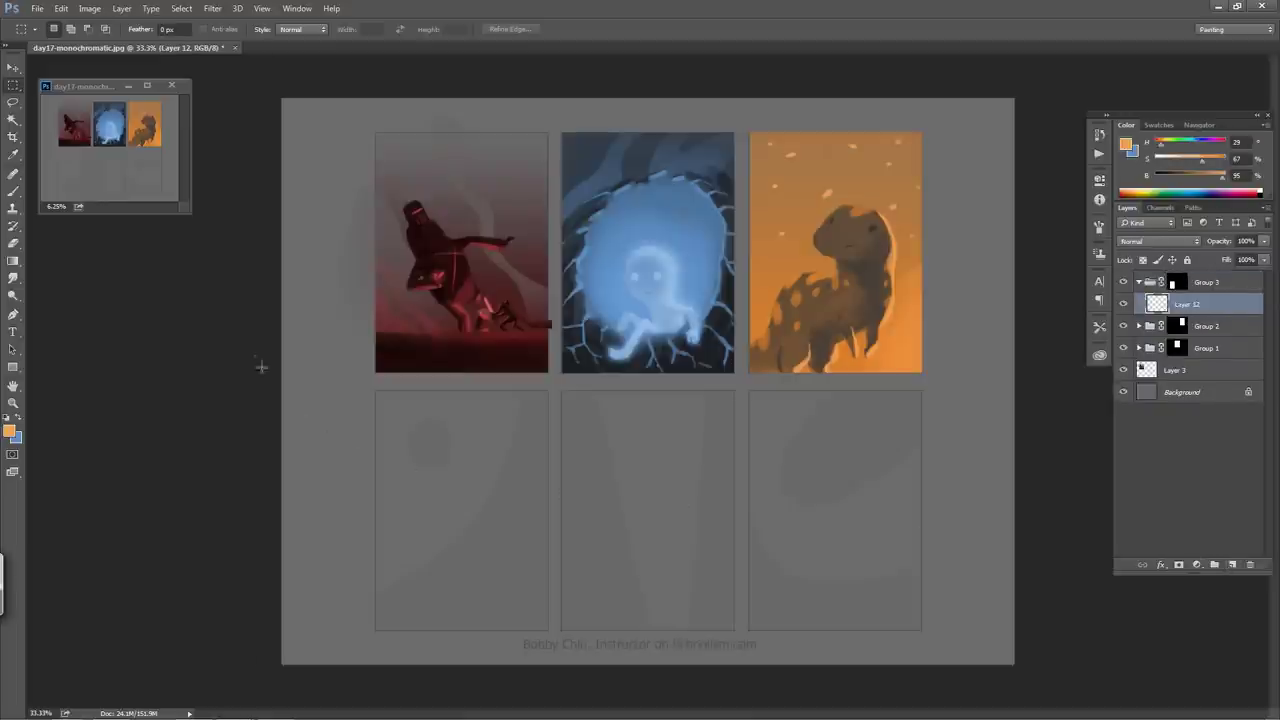
{"action": "left_click", "coordinate": [13, 192]}
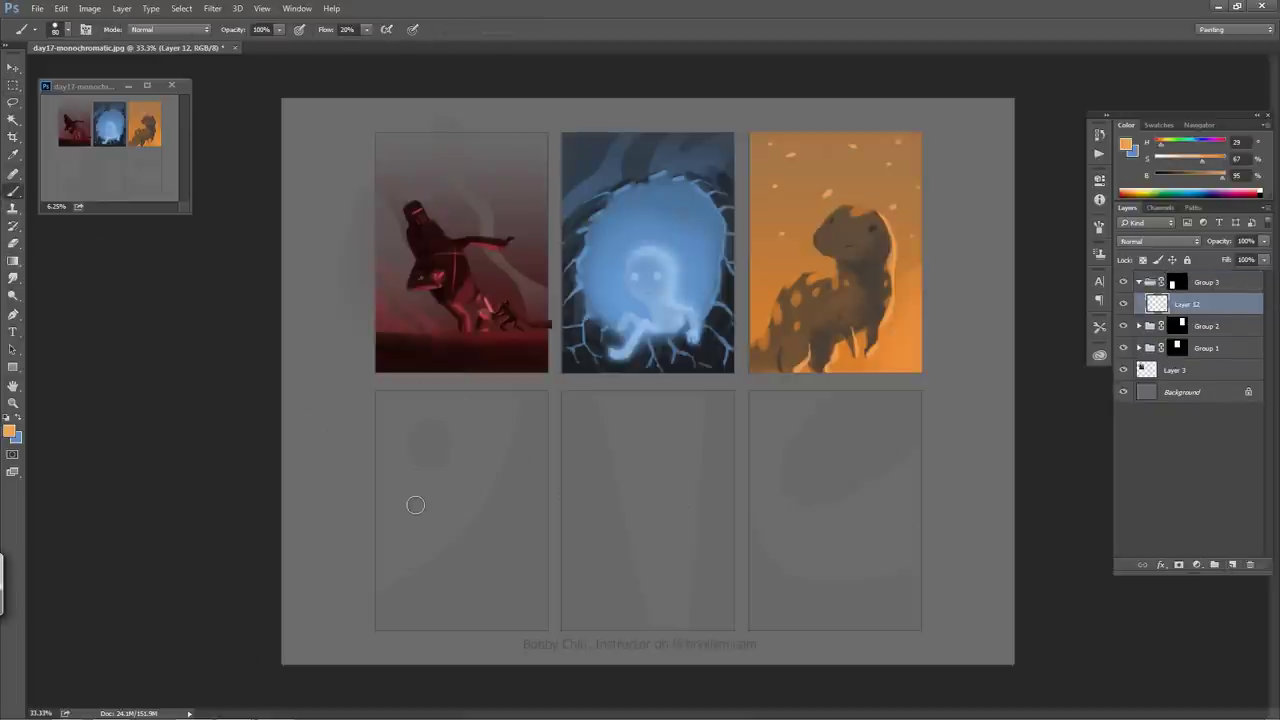
{"action": "left_click", "coordinate": [1173, 146]}
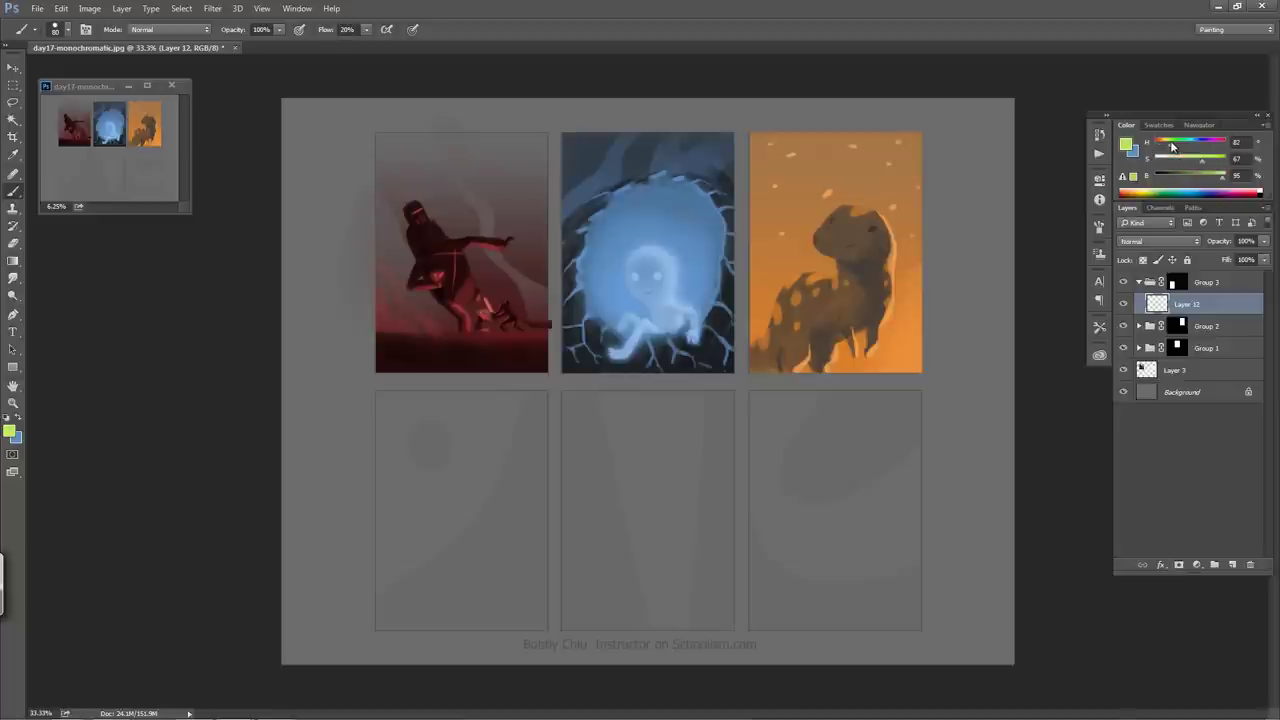
{"action": "mouse_move", "coordinate": [1173, 146]}
{"action": "left_mouse_down"}
{"action": "mouse_move", "coordinate": [1202, 179]}
{"action": "mouse_move", "coordinate": [1186, 161]}
{"action": "left_mouse_up"}
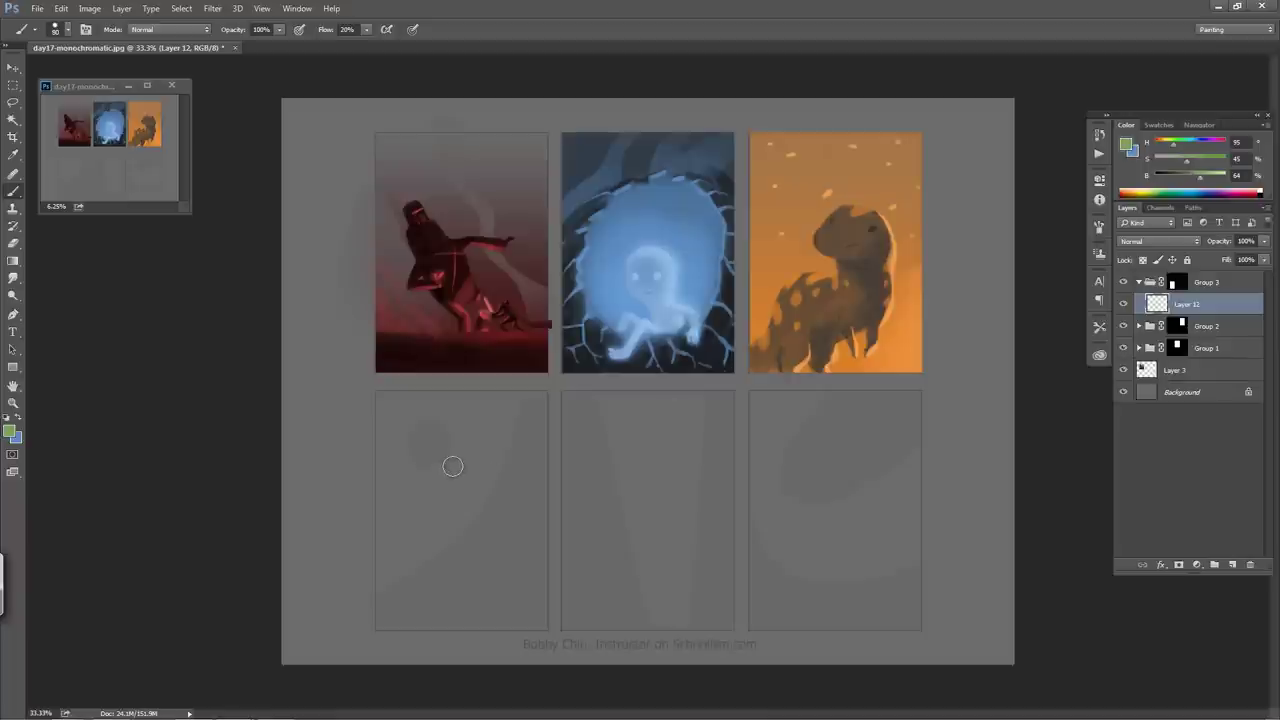
{"action": "key", "text": "bracketright"}
{"action": "key", "text": "bracketright"}
{"action": "key", "text": "bracketright"}
{"action": "key", "text": "bracketright"}
{"action": "key", "text": "bracketright"}
{"action": "key", "text": "bracketright"}
{"action": "key", "text": "bracketright"}
{"action": "key", "text": "bracketright"}
{"action": "mouse_move", "coordinate": [400, 405]}
{"action": "left_mouse_down"}
{"action": "mouse_move", "coordinate": [457, 586]}
{"action": "mouse_move", "coordinate": [506, 400]}
{"action": "mouse_move", "coordinate": [543, 600]}
{"action": "mouse_move", "coordinate": [488, 615]}
{"action": "mouse_move", "coordinate": [410, 615]}
{"action": "mouse_move", "coordinate": [378, 600]}
{"action": "left_mouse_up"}
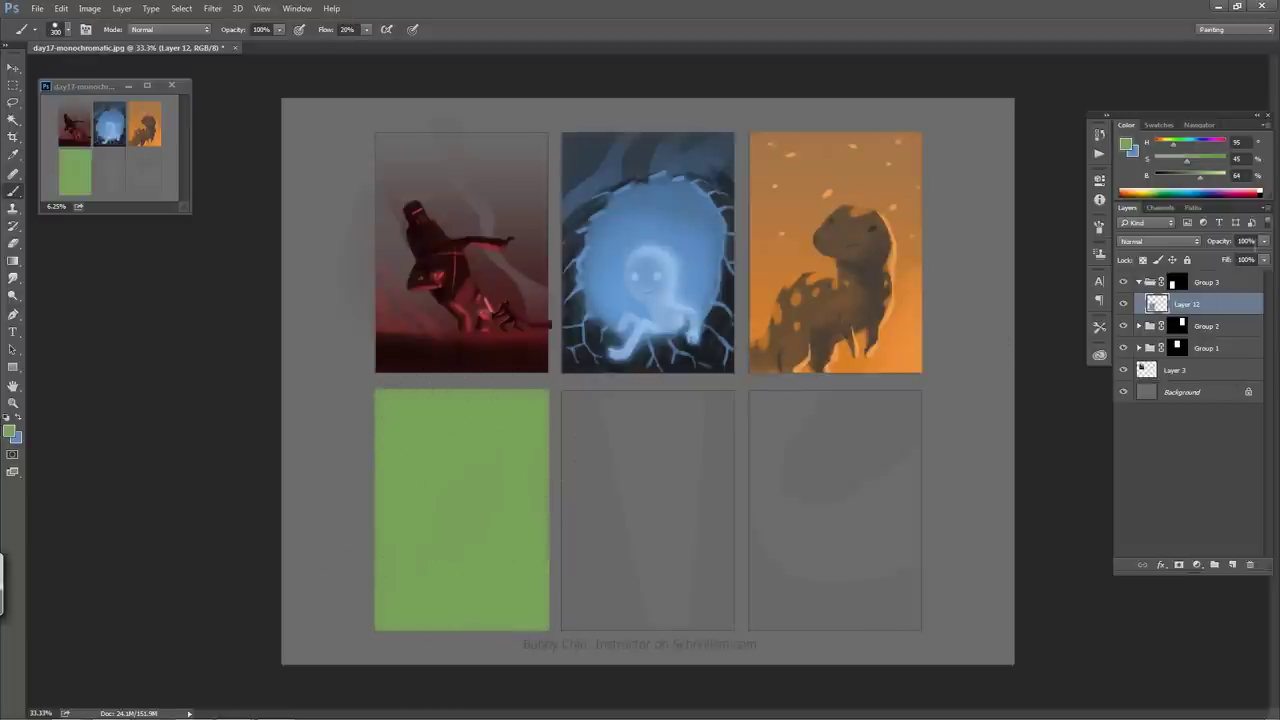
- Set the green fill layer's blend mode to Multiply and keep its opacity at 100%
{"action": "left_click", "coordinate": [1158, 241]}
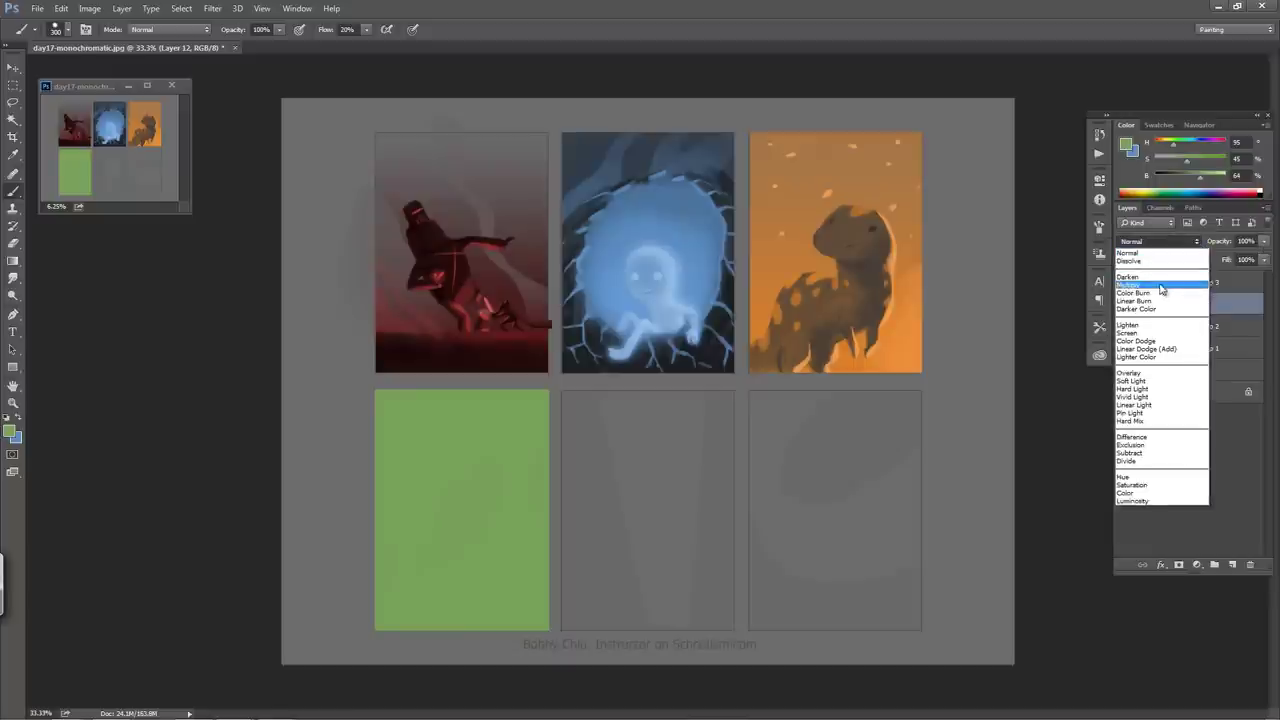
{"action": "left_click", "coordinate": [1163, 288]}
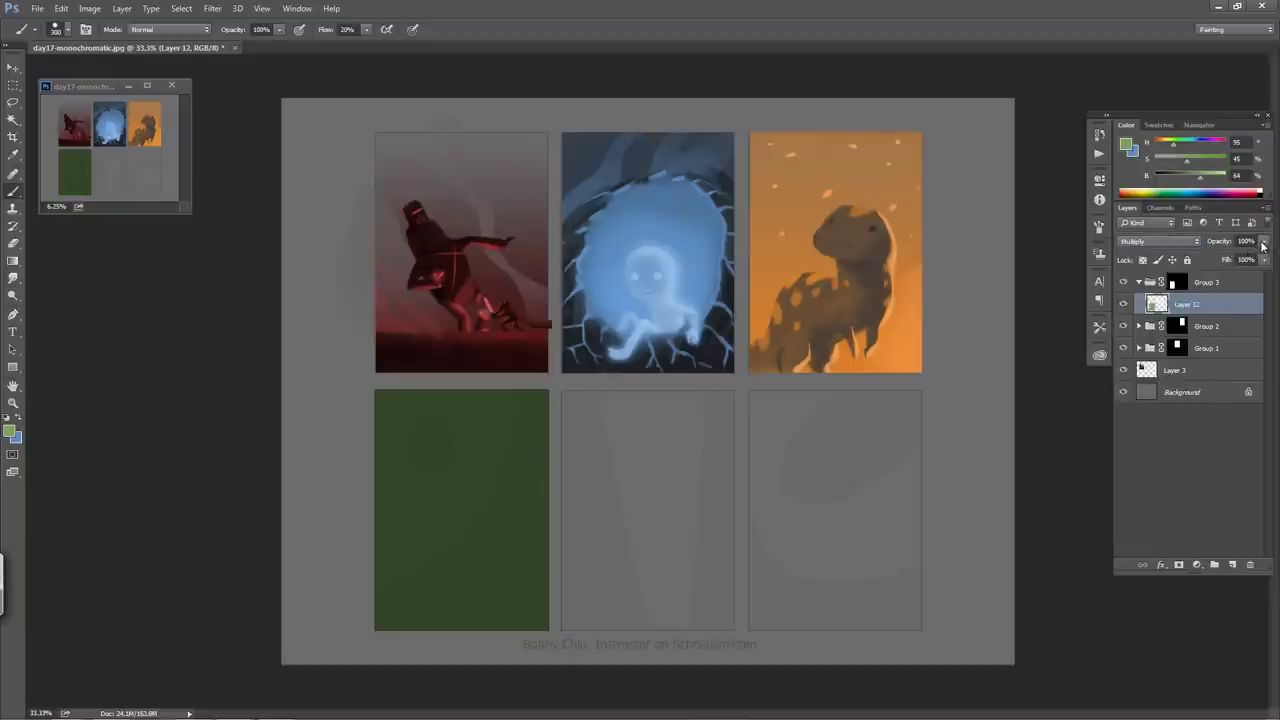
{"action": "left_click", "coordinate": [1264, 241]}
{"action": "left_click_drag", "start_coordinate": [1250, 262], "coordinate": [1268, 258]}
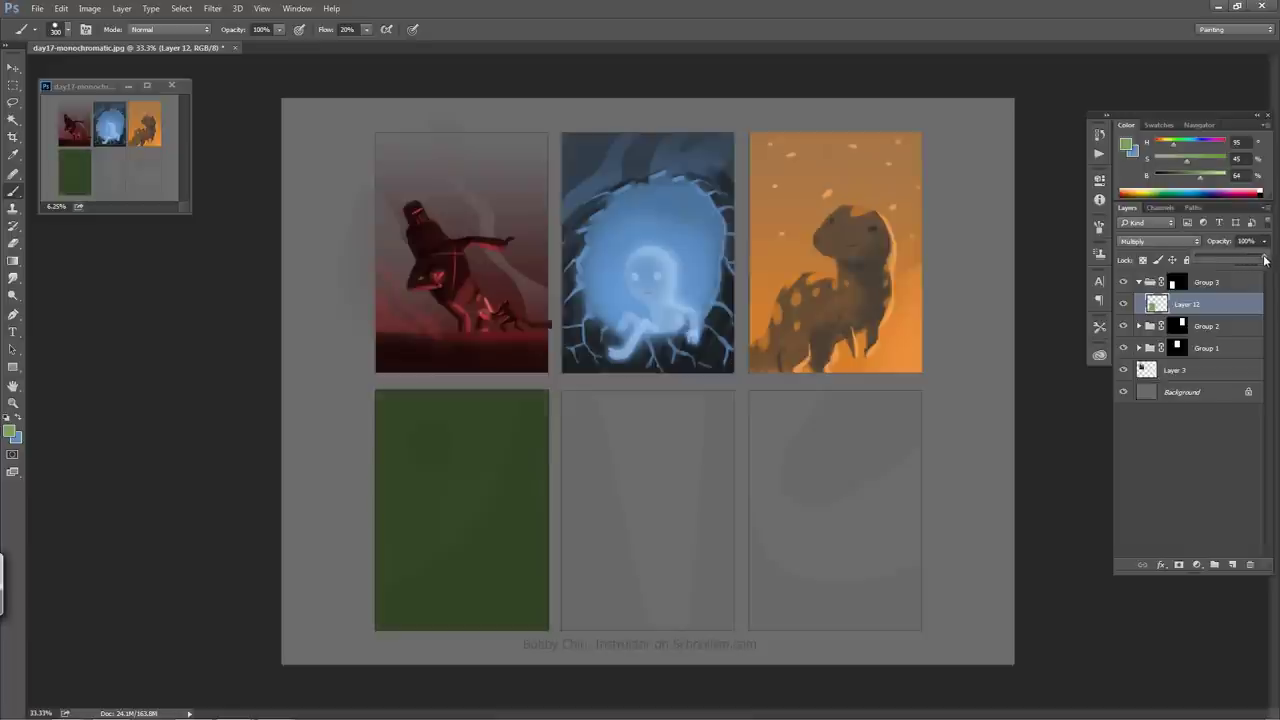
- Add a new layer above the green fill and choose a very dark green foreground colour (H 96, S 45, B 17)
{"action": "left_click", "coordinate": [1231, 566]}
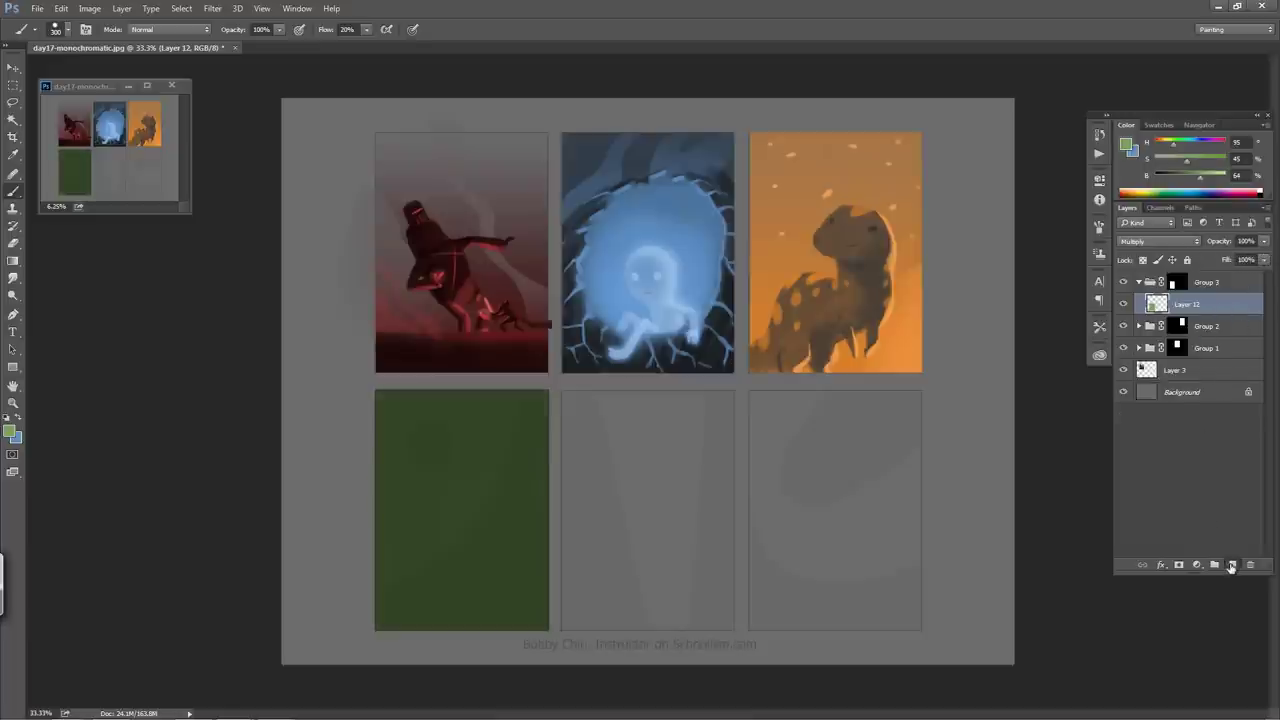
{"action": "left_click", "coordinate": [1231, 566]}
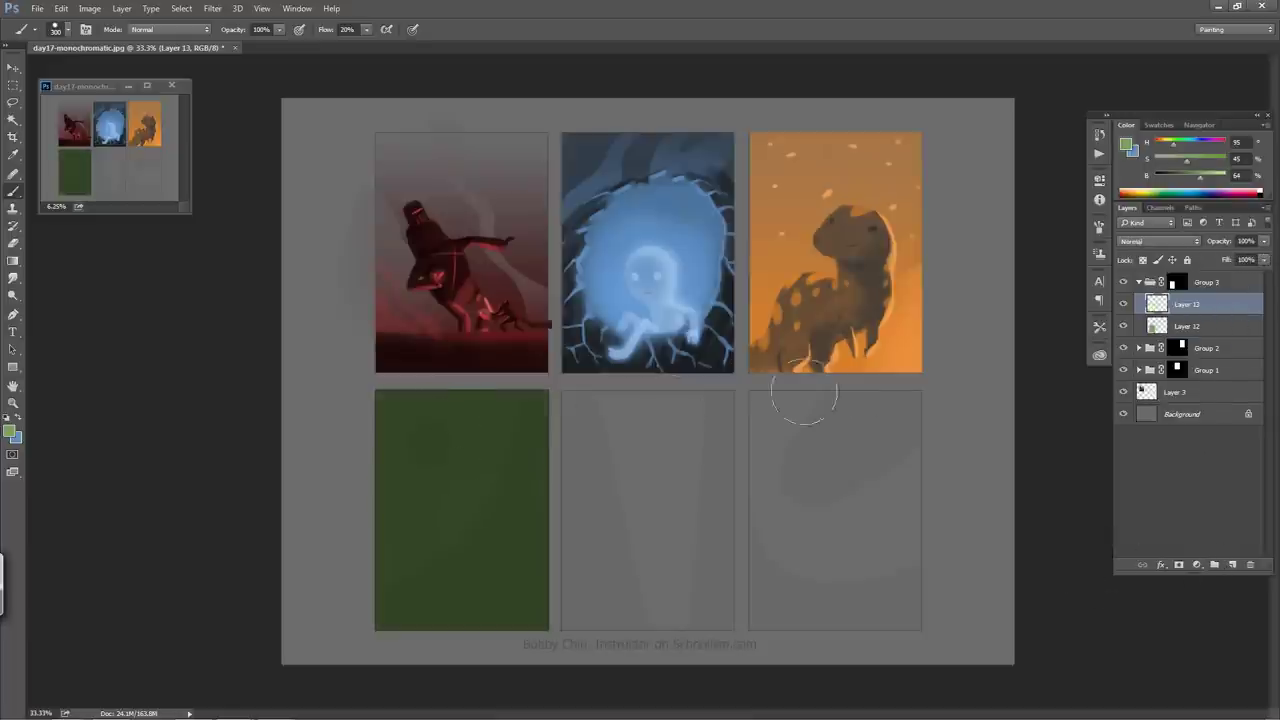
{"action": "left_click", "coordinate": [1183, 180]}
{"action": "left_click_drag", "start_coordinate": [1183, 180], "coordinate": [1165, 177]}
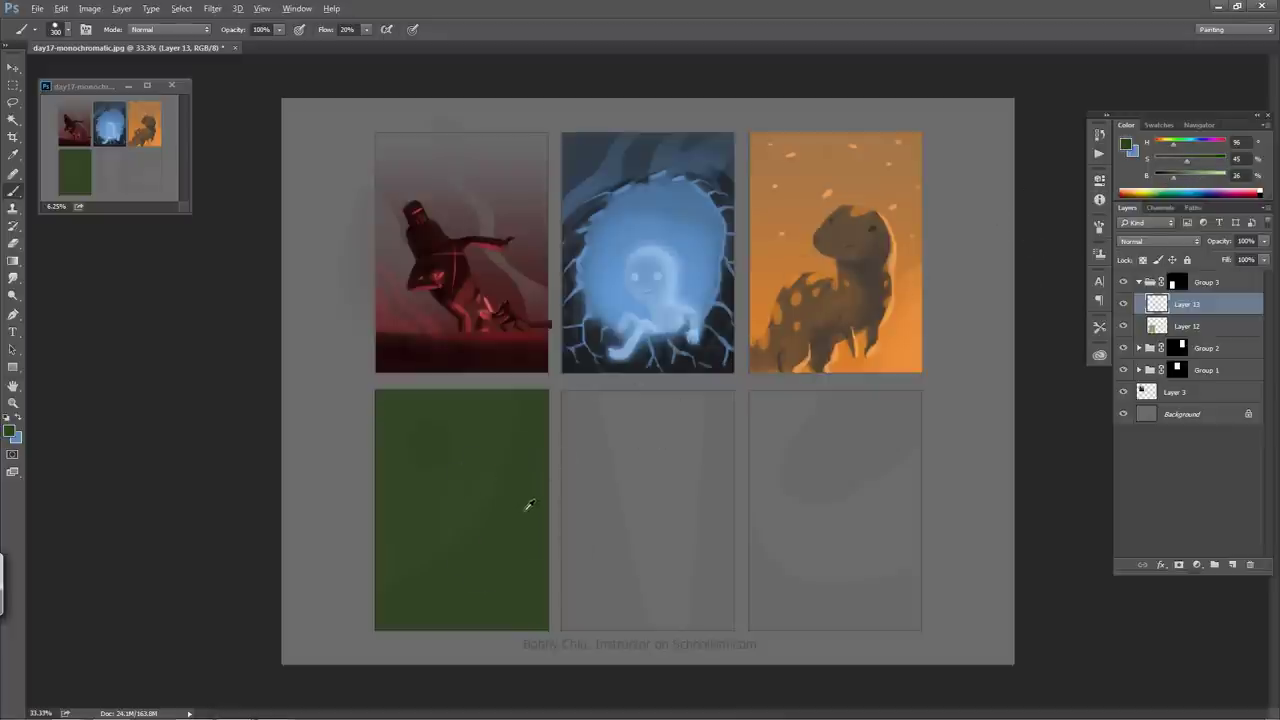
{"action": "left_click", "coordinate": [1160, 188]}
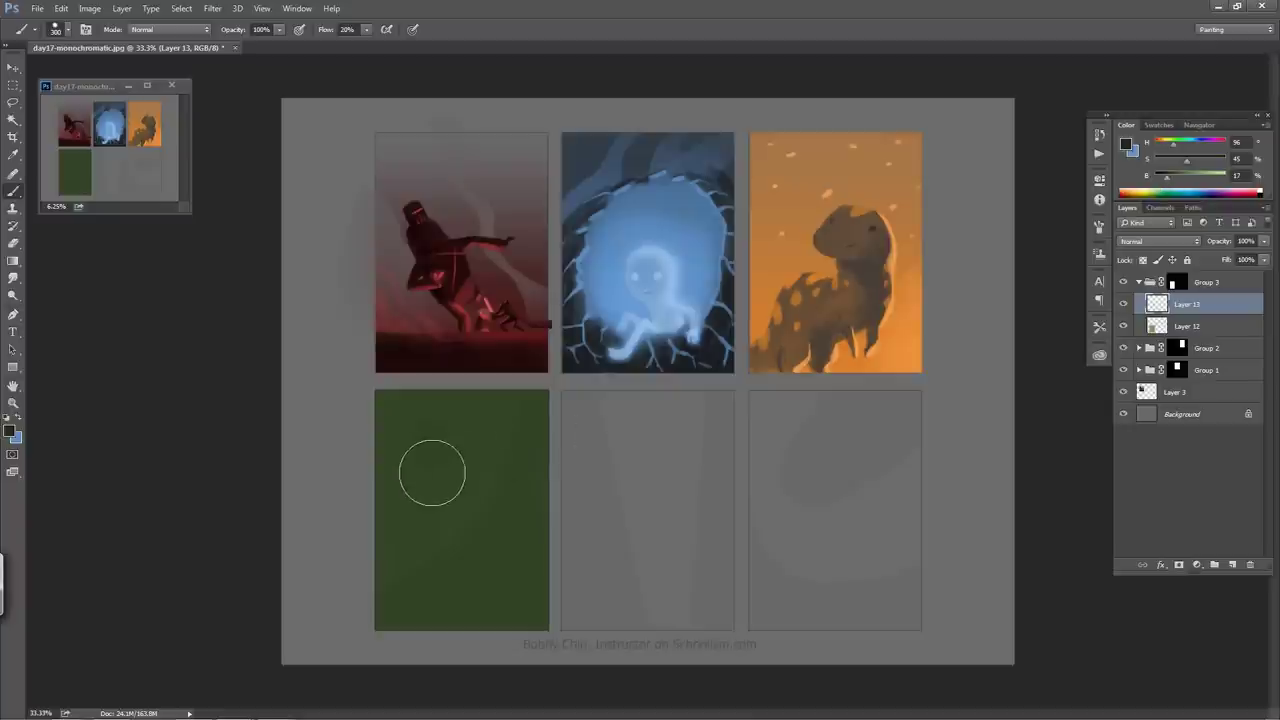
{"action": "key", "text": "bracketleft"}
{"action": "key", "text": "bracketleft"}
{"action": "key", "text": "bracketleft"}
{"action": "key", "text": "bracketleft"}
{"action": "key", "text": "bracketleft"}
{"action": "key", "text": "bracketleft"}
{"action": "key", "text": "bracketleft"}
{"action": "key", "text": "bracketleft"}
{"action": "key", "text": "bracketleft"}
{"action": "left_click", "coordinate": [1122, 305]}
{"action": "left_click", "coordinate": [1122, 305]}
{"action": "key", "text": "bracketleft"}
{"action": "key", "text": "bracketleft"}
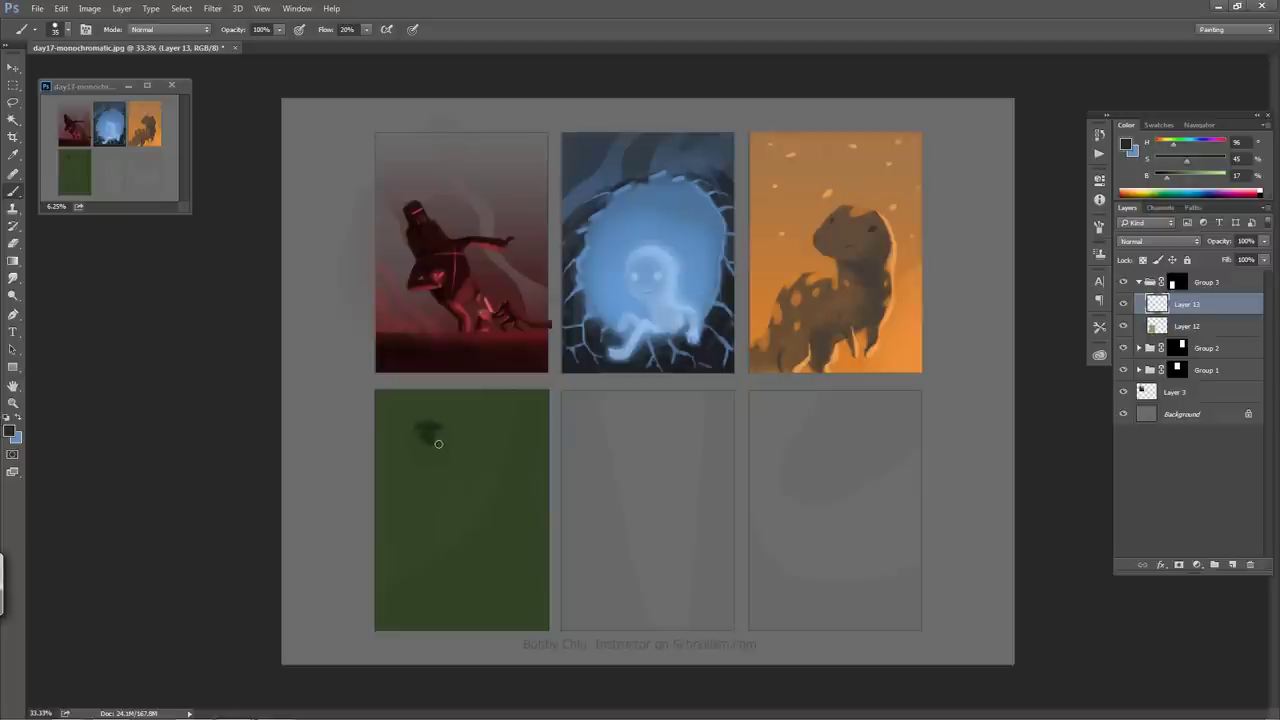
{"action": "left_click_drag", "start_coordinate": [437, 446], "coordinate": [433, 454]}
{"action": "left_click_drag", "start_coordinate": [424, 445], "coordinate": [422, 465]}
{"action": "left_click_drag", "start_coordinate": [424, 450], "coordinate": [423, 461]}
{"action": "left_click_drag", "start_coordinate": [415, 431], "coordinate": [422, 428]}
{"action": "left_click_drag", "start_coordinate": [1195, 304], "coordinate": [1249, 564]}
{"action": "left_click", "coordinate": [1232, 564]}
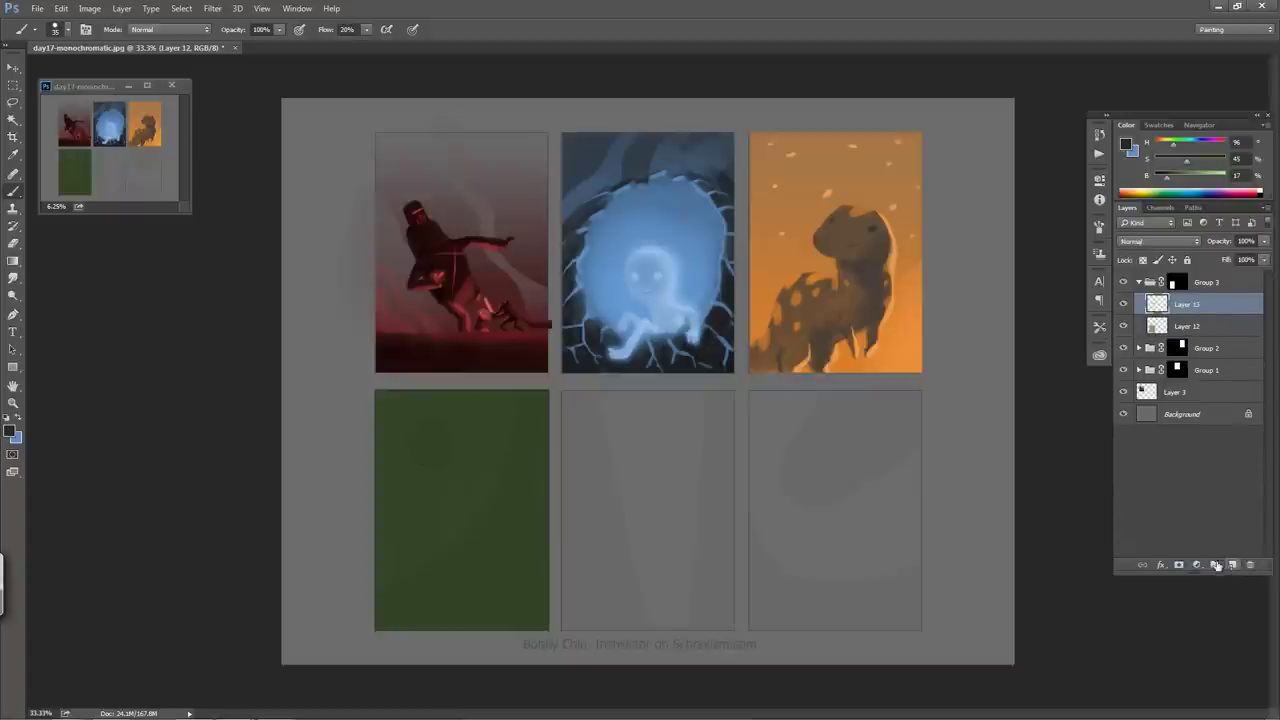
- Paint a tiny dark green human figure with spread arms in the green frame's upper left area using a 25 px brush
{"action": "key", "text": "ctrl+plus"}
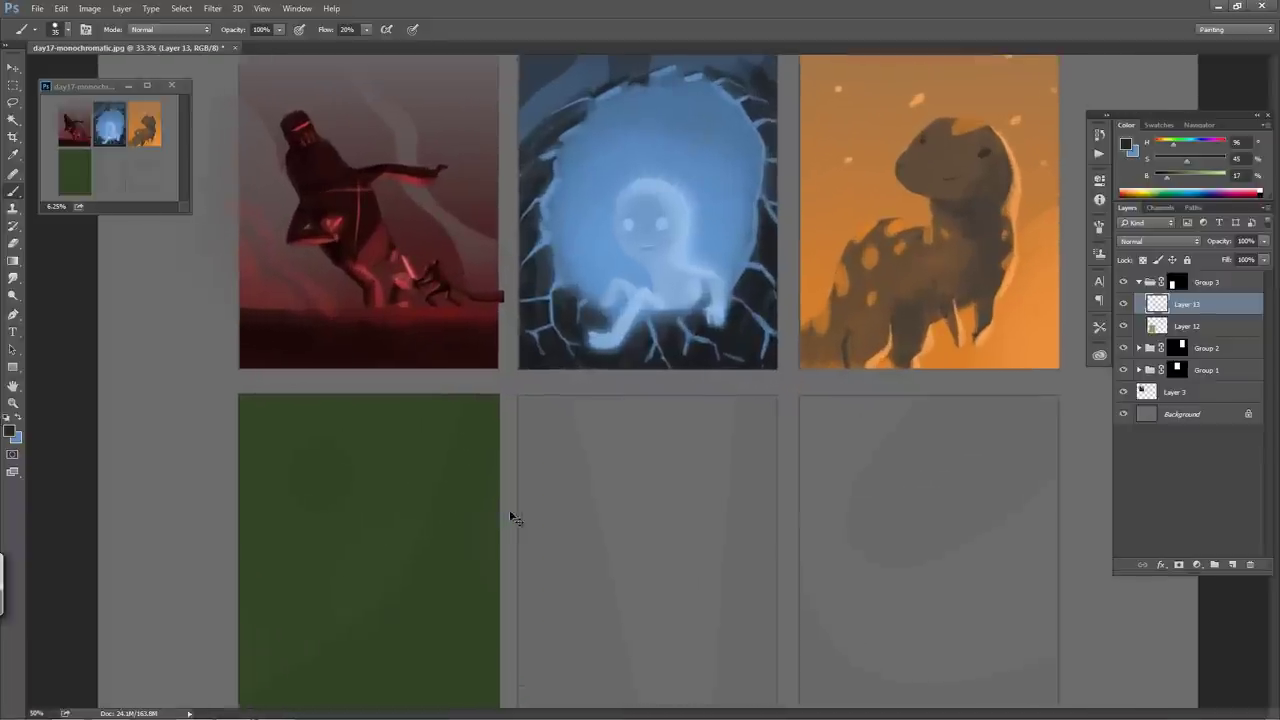
{"action": "left_click_drag", "start_coordinate": [394, 529], "coordinate": [549, 434]}
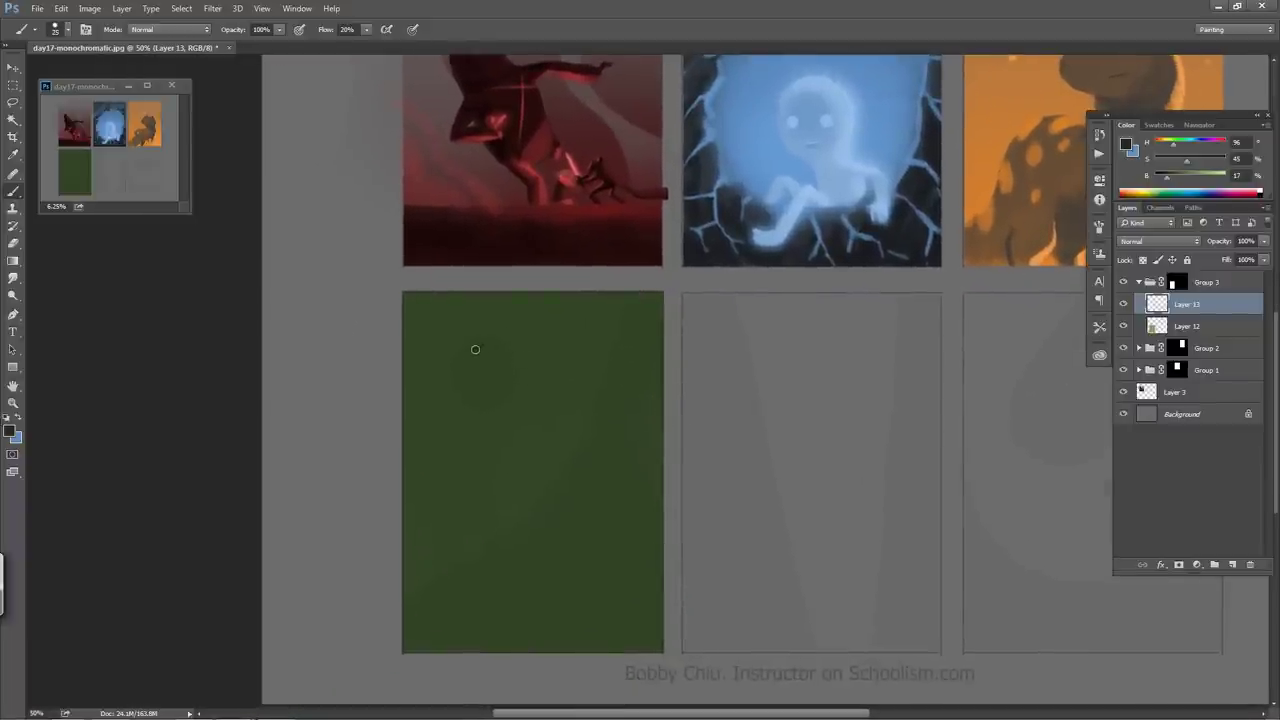
{"action": "left_click_drag", "start_coordinate": [474, 349], "coordinate": [490, 352]}
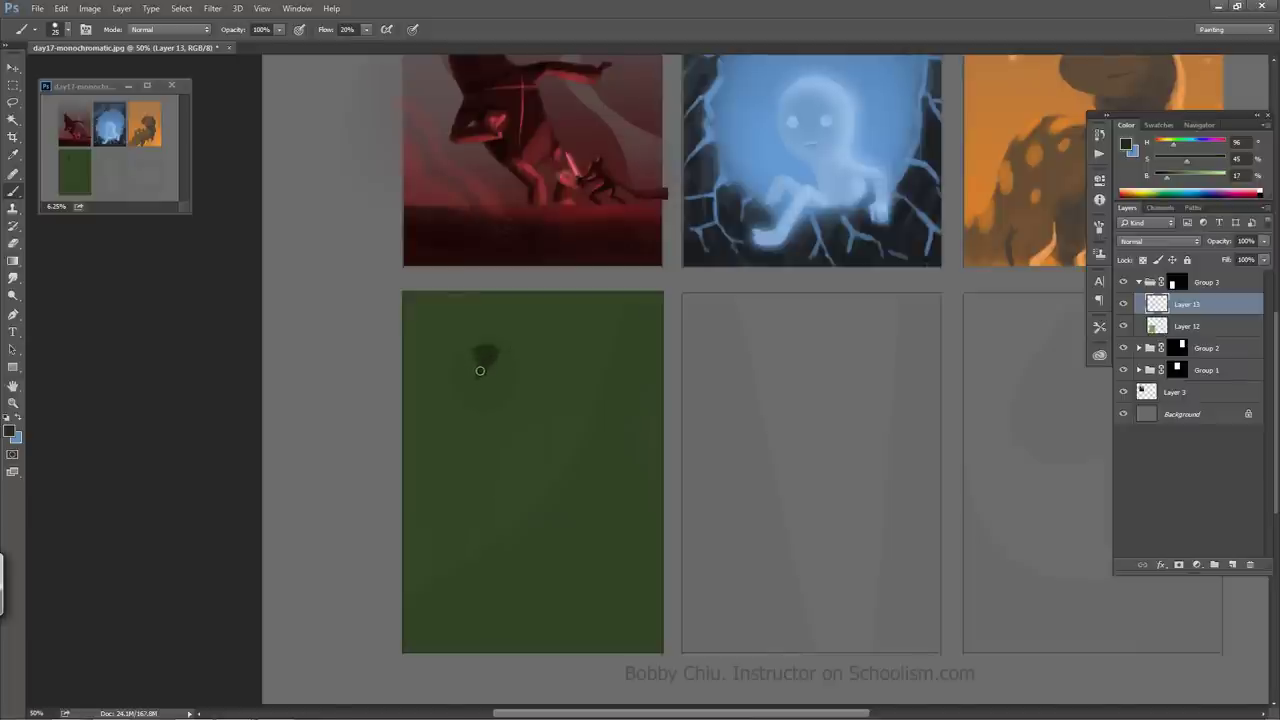
{"action": "left_click_drag", "start_coordinate": [480, 371], "coordinate": [479, 374]}
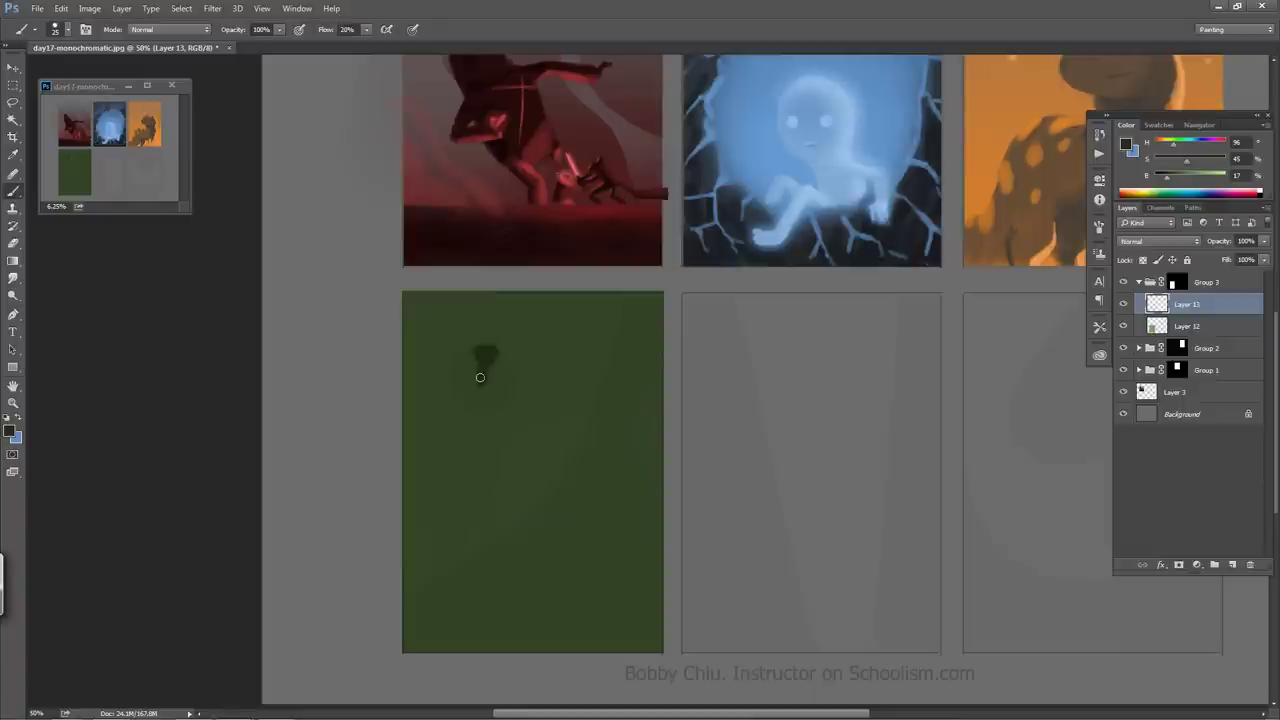
{"action": "left_click_drag", "start_coordinate": [483, 380], "coordinate": [473, 405]}
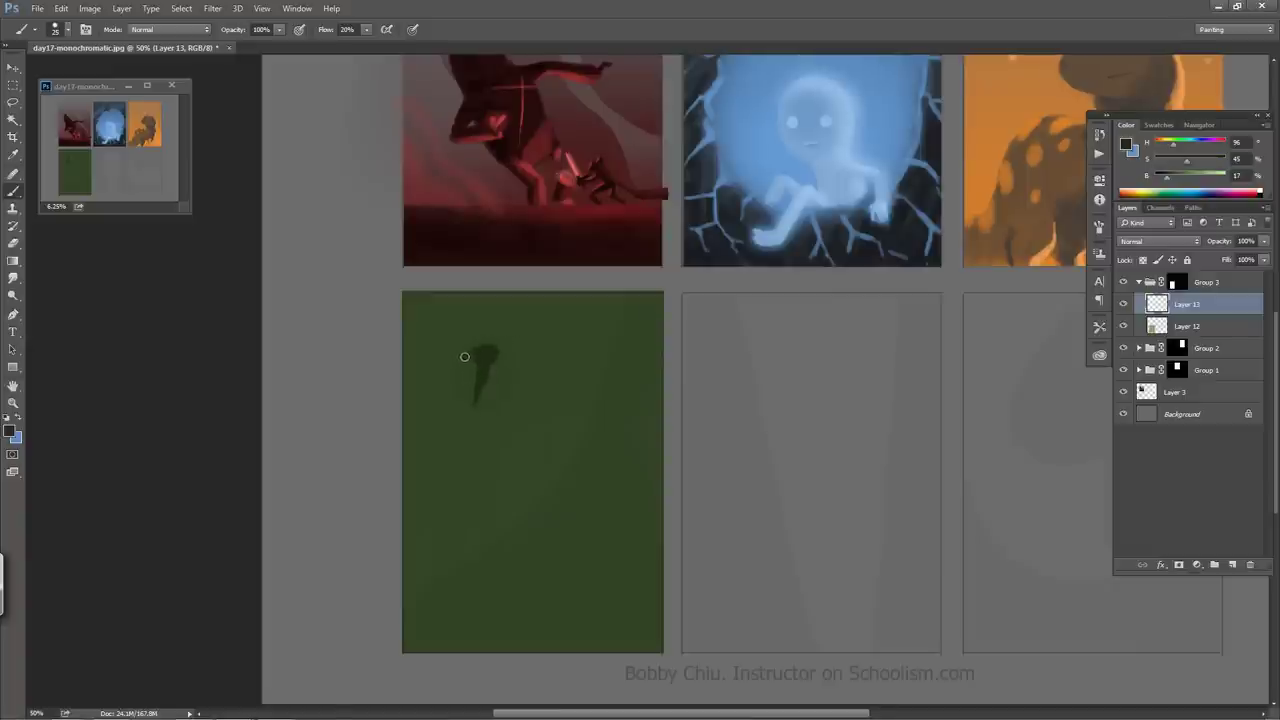
{"action": "left_click_drag", "start_coordinate": [476, 352], "coordinate": [457, 363]}
{"action": "left_click_drag", "start_coordinate": [505, 363], "coordinate": [511, 381]}
{"action": "left_click_drag", "start_coordinate": [453, 361], "coordinate": [464, 354]}
{"action": "left_click_drag", "start_coordinate": [480, 402], "coordinate": [465, 413]}
- Sketch the outline of a large creature's head near the green frame's right edge, below the figure, using a 35 px brush
{"action": "key", "text": "bracketright"}
{"action": "mouse_move", "coordinate": [590, 448]}
{"action": "left_mouse_down"}
{"action": "mouse_move", "coordinate": [583, 485]}
{"action": "mouse_move", "coordinate": [593, 439]}
{"action": "mouse_move", "coordinate": [619, 420]}
{"action": "mouse_move", "coordinate": [587, 440]}
{"action": "mouse_move", "coordinate": [627, 415]}
{"action": "mouse_move", "coordinate": [655, 430]}
{"action": "left_mouse_up"}
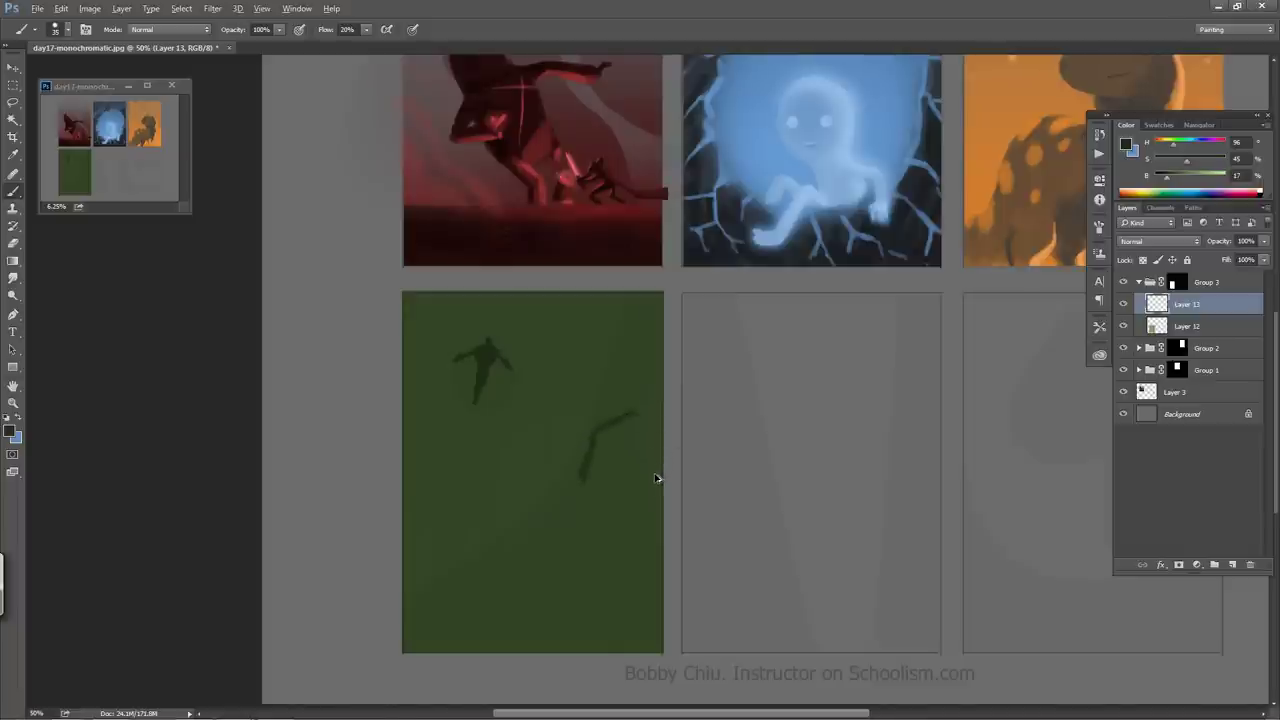
{"action": "key", "text": "ctrl+z"}
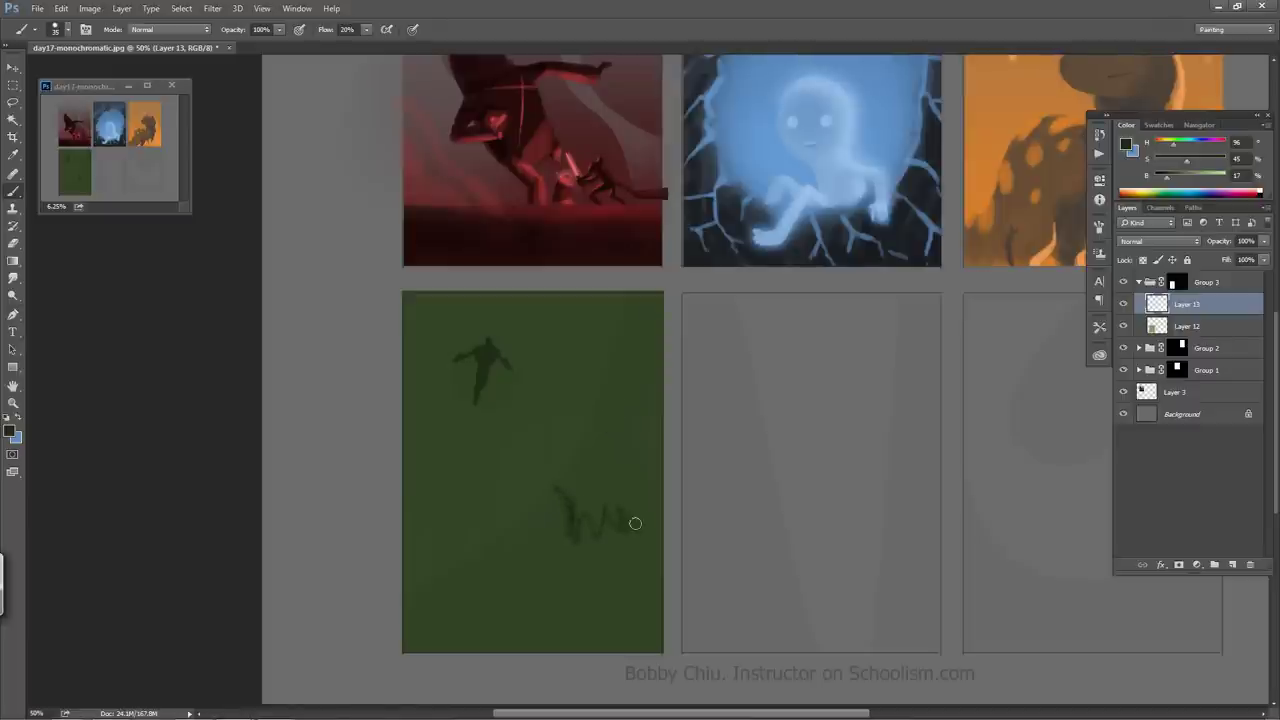
{"action": "left_click_drag", "start_coordinate": [605, 528], "coordinate": [637, 538]}
{"action": "left_click_drag", "start_coordinate": [555, 477], "coordinate": [550, 466]}
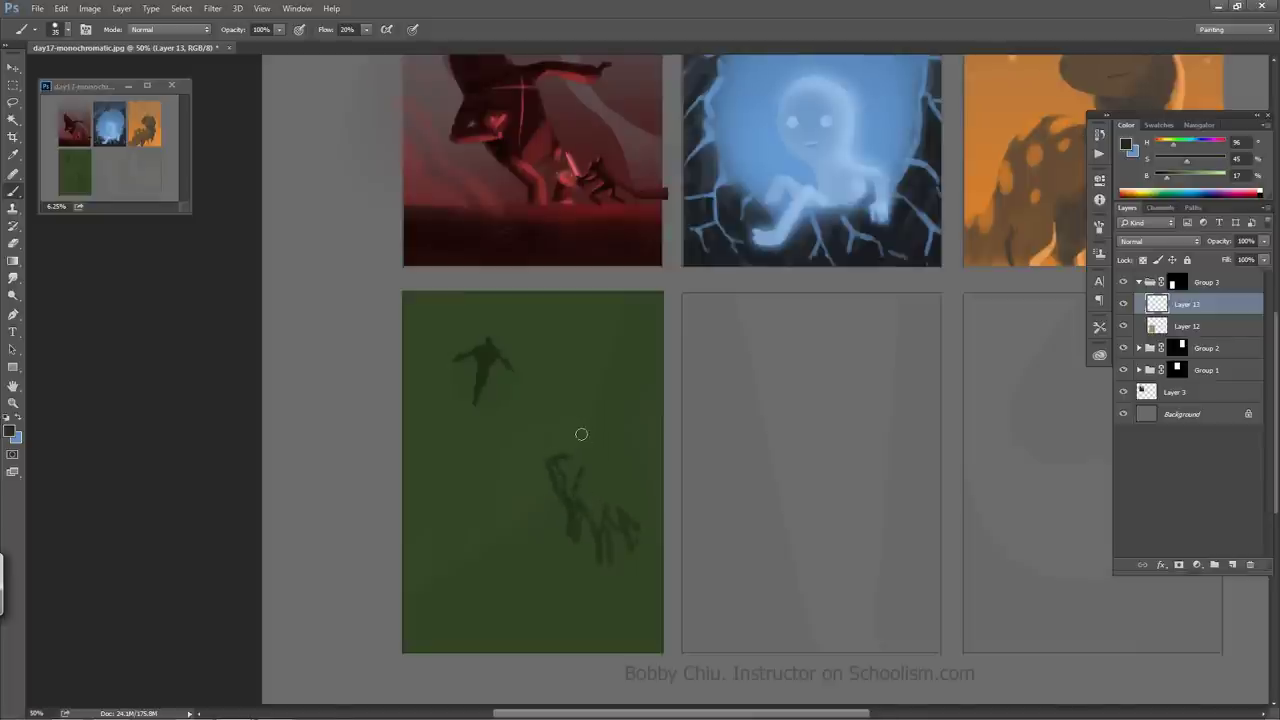
{"action": "left_click_drag", "start_coordinate": [581, 434], "coordinate": [582, 446]}
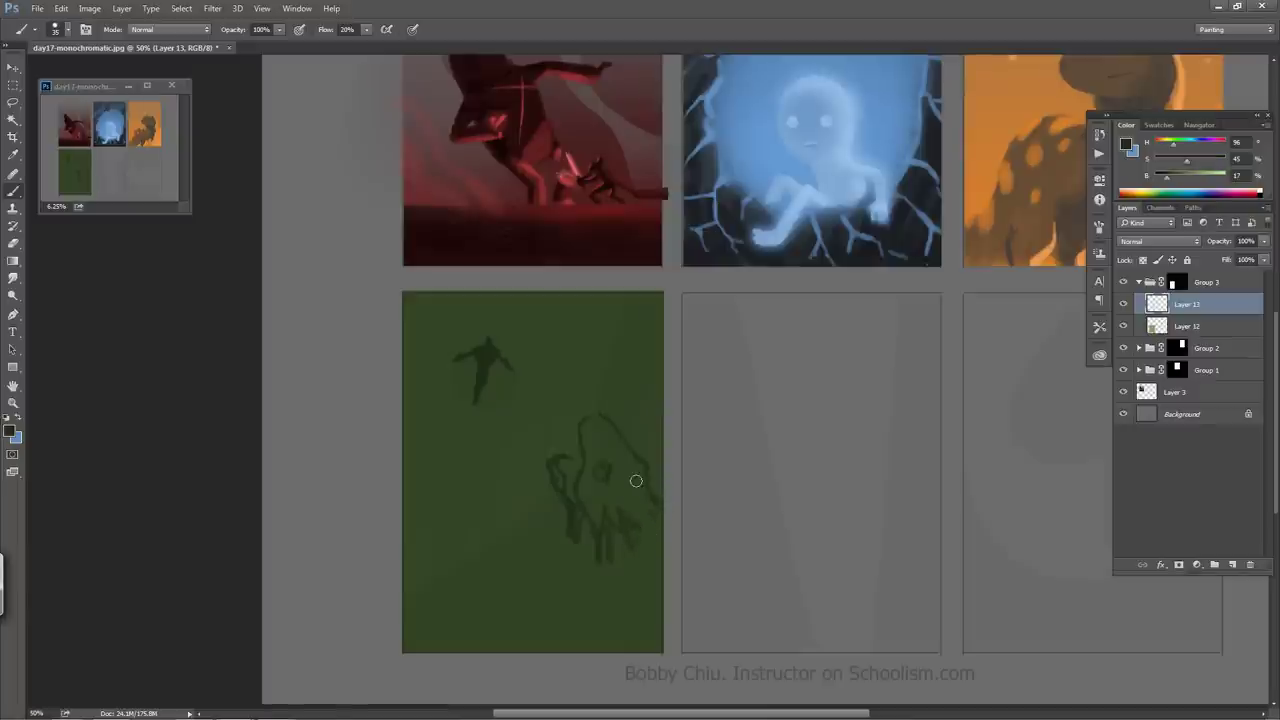
- Select the creature sketch with the Lasso tool, rotate it about 15° counter-clockwise and deselect it
{"action": "key", "text": "l"}
{"action": "mouse_move", "coordinate": [643, 400]}
{"action": "left_mouse_down"}
{"action": "mouse_move", "coordinate": [514, 443]}
{"action": "mouse_move", "coordinate": [630, 583]}
{"action": "mouse_move", "coordinate": [688, 519]}
{"action": "mouse_move", "coordinate": [650, 405]}
{"action": "left_mouse_up"}
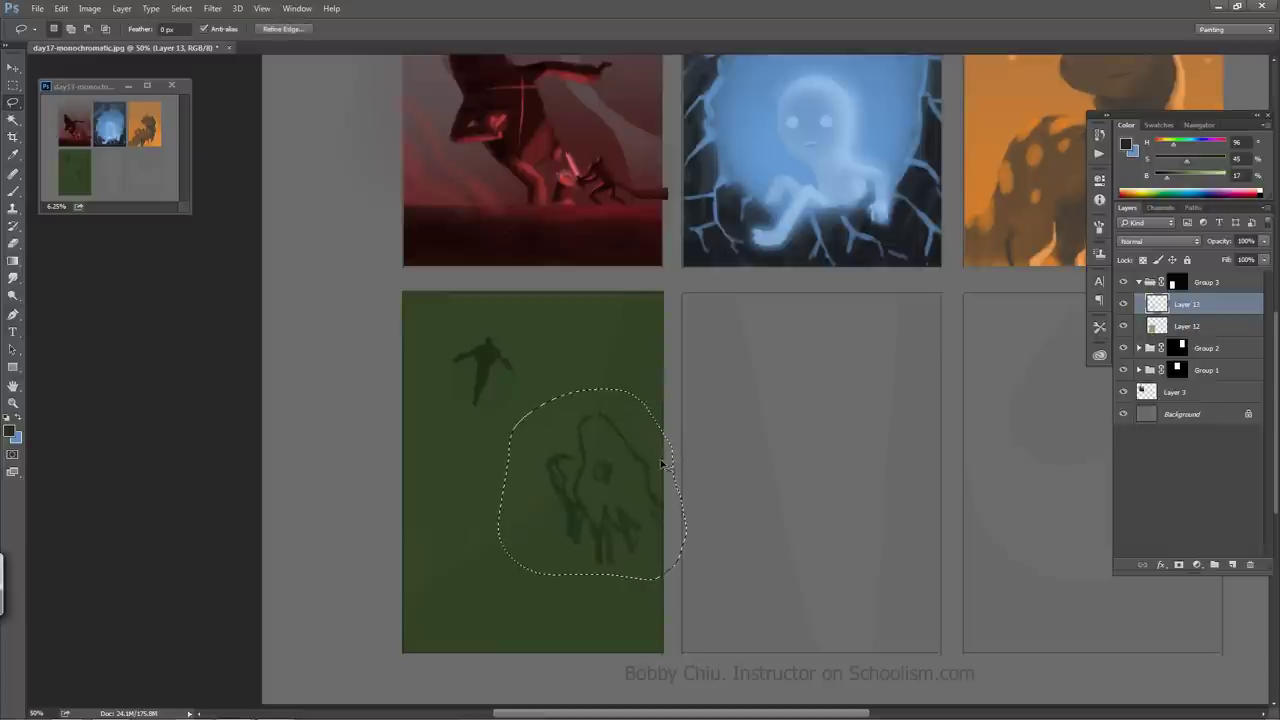
{"action": "key", "text": "ctrl+t"}
{"action": "left_click_drag", "start_coordinate": [712, 513], "coordinate": [714, 482]}
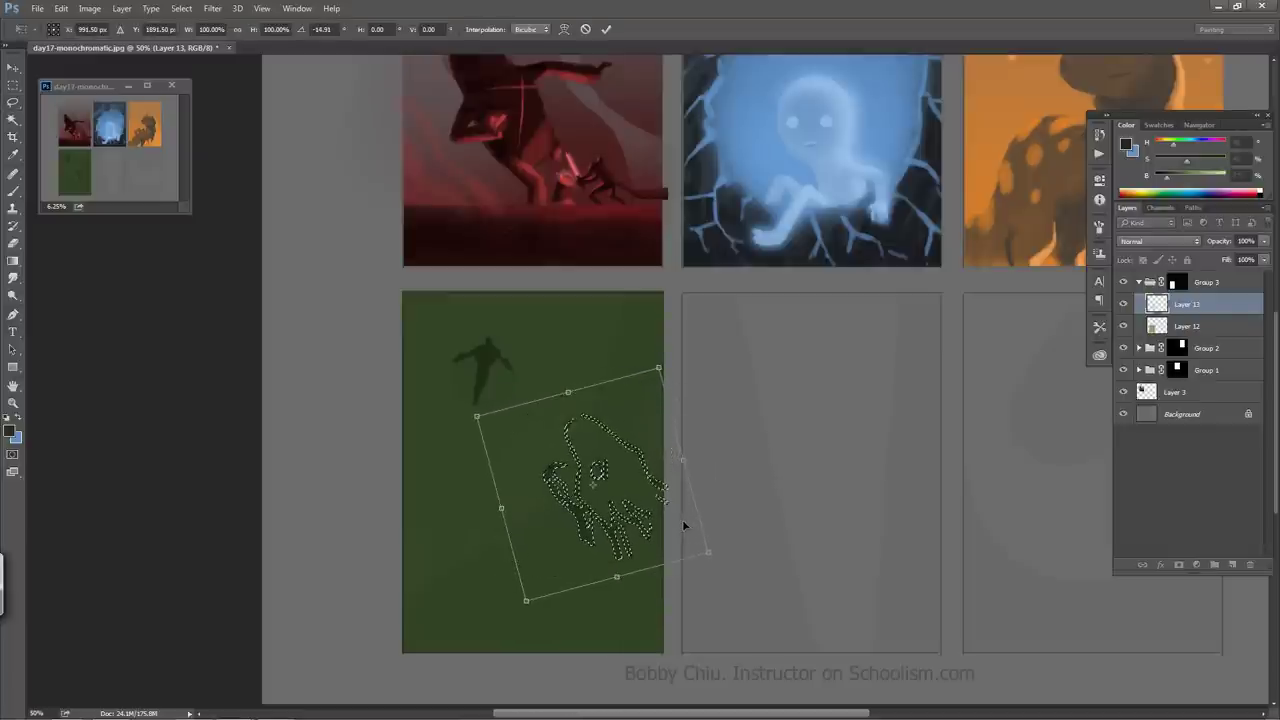
{"action": "key", "text": "Return"}
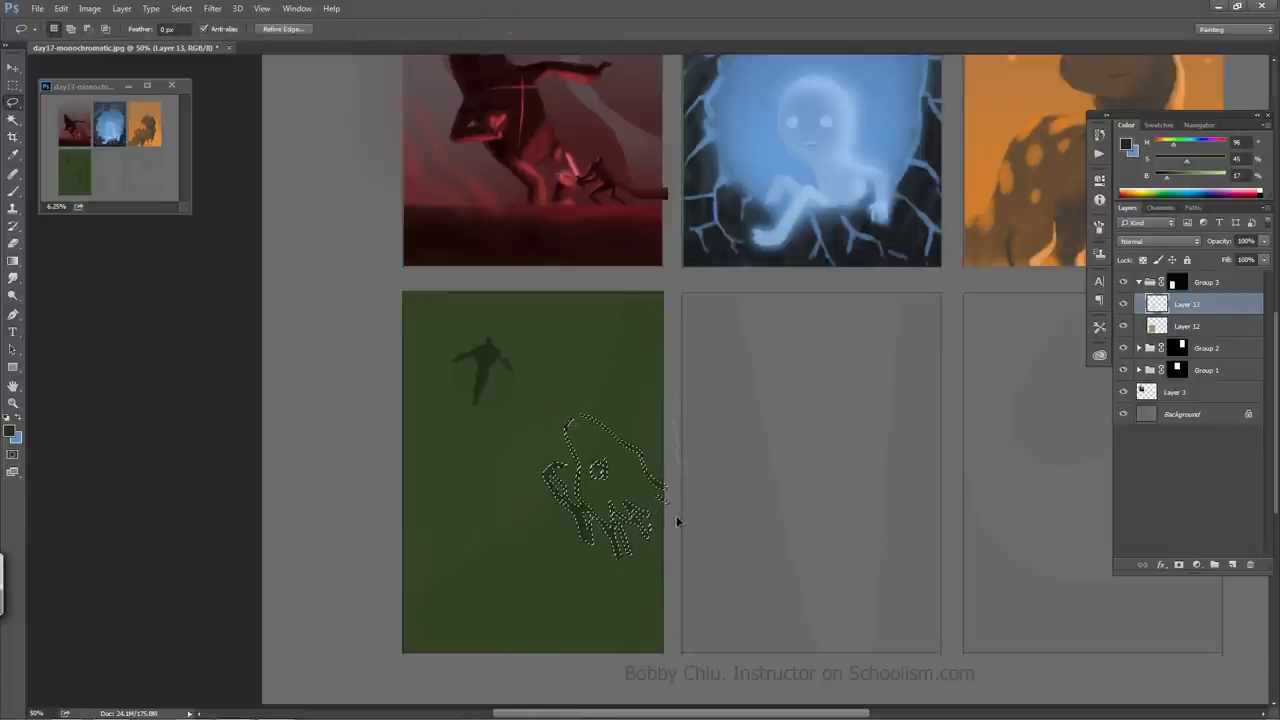
{"action": "key", "text": "ctrl+d"}
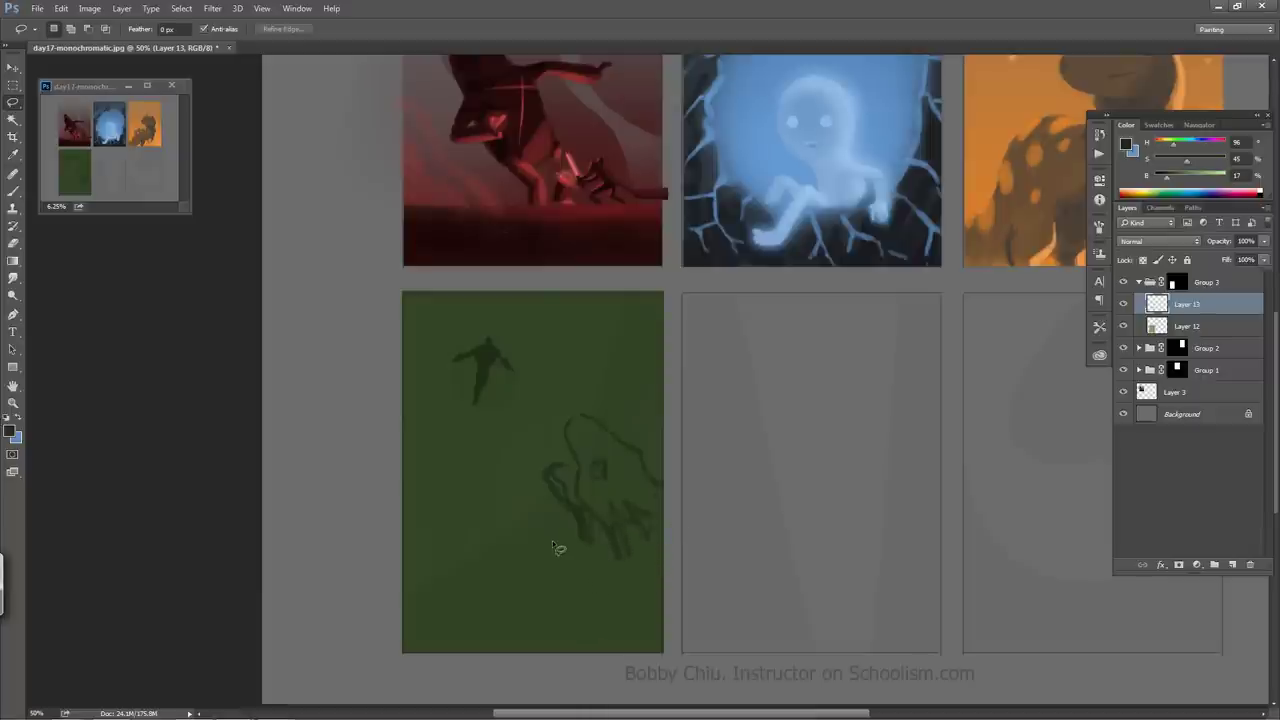
- Fill in the creature's head and neck as a dark green silhouette using a 50 px brush
{"action": "key", "text": "b"}
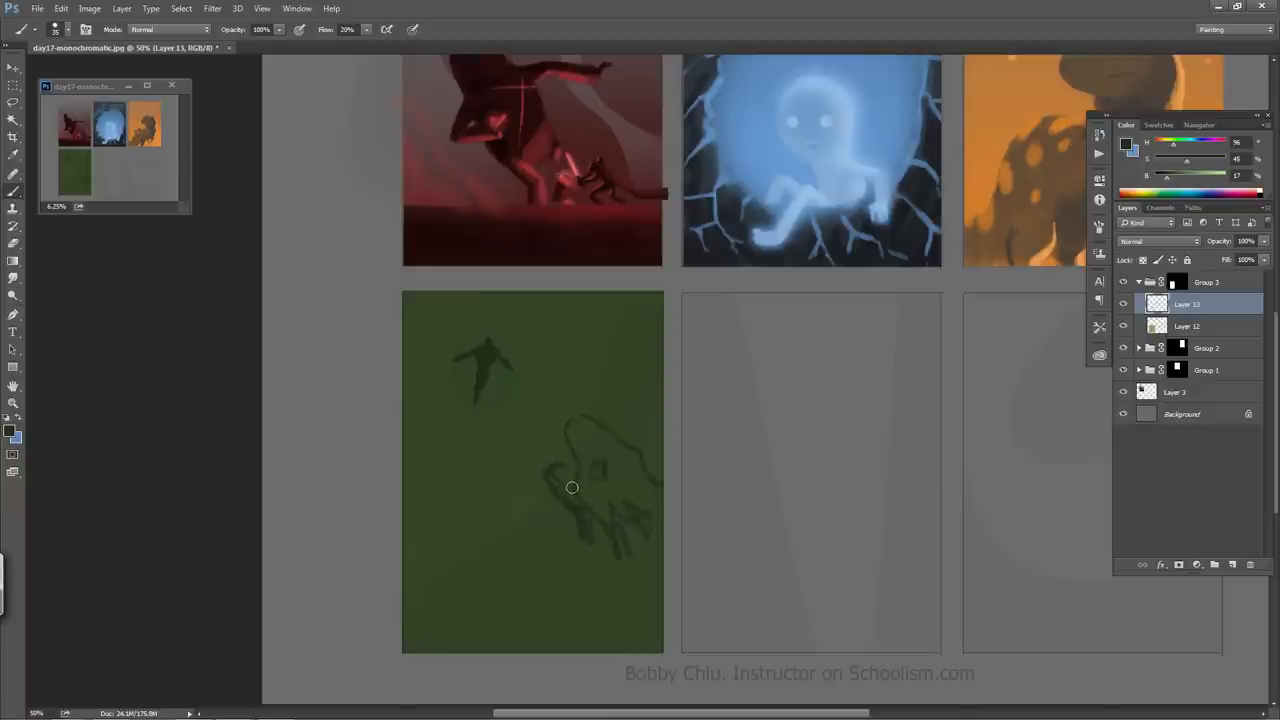
{"action": "left_click_drag", "start_coordinate": [552, 472], "coordinate": [600, 529]}
{"action": "mouse_move", "coordinate": [591, 472]}
{"action": "left_mouse_down"}
{"action": "mouse_move", "coordinate": [586, 463]}
{"action": "mouse_move", "coordinate": [610, 510]}
{"action": "mouse_move", "coordinate": [594, 509]}
{"action": "mouse_move", "coordinate": [634, 494]}
{"action": "mouse_move", "coordinate": [634, 472]}
{"action": "left_mouse_up"}
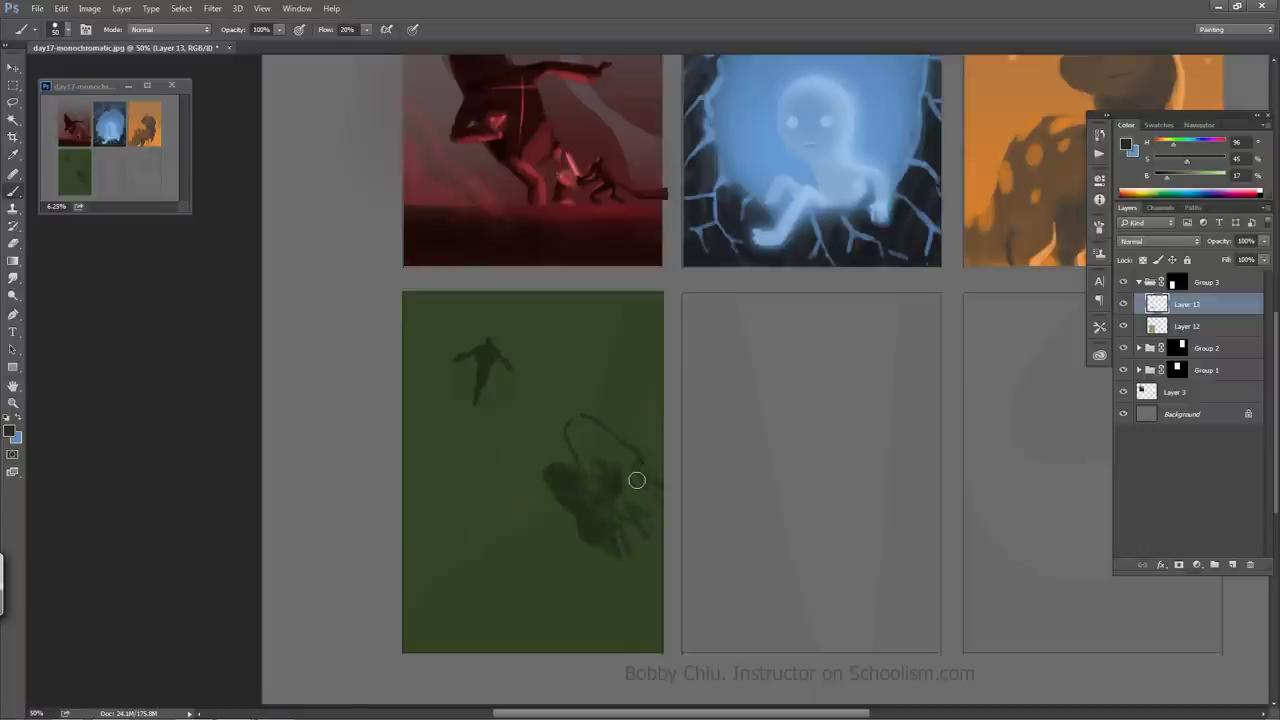
{"action": "mouse_move", "coordinate": [608, 439]}
{"action": "left_mouse_down"}
{"action": "mouse_move", "coordinate": [617, 469]}
{"action": "mouse_move", "coordinate": [617, 452]}
{"action": "mouse_move", "coordinate": [636, 471]}
{"action": "mouse_move", "coordinate": [602, 412]}
{"action": "left_mouse_up"}
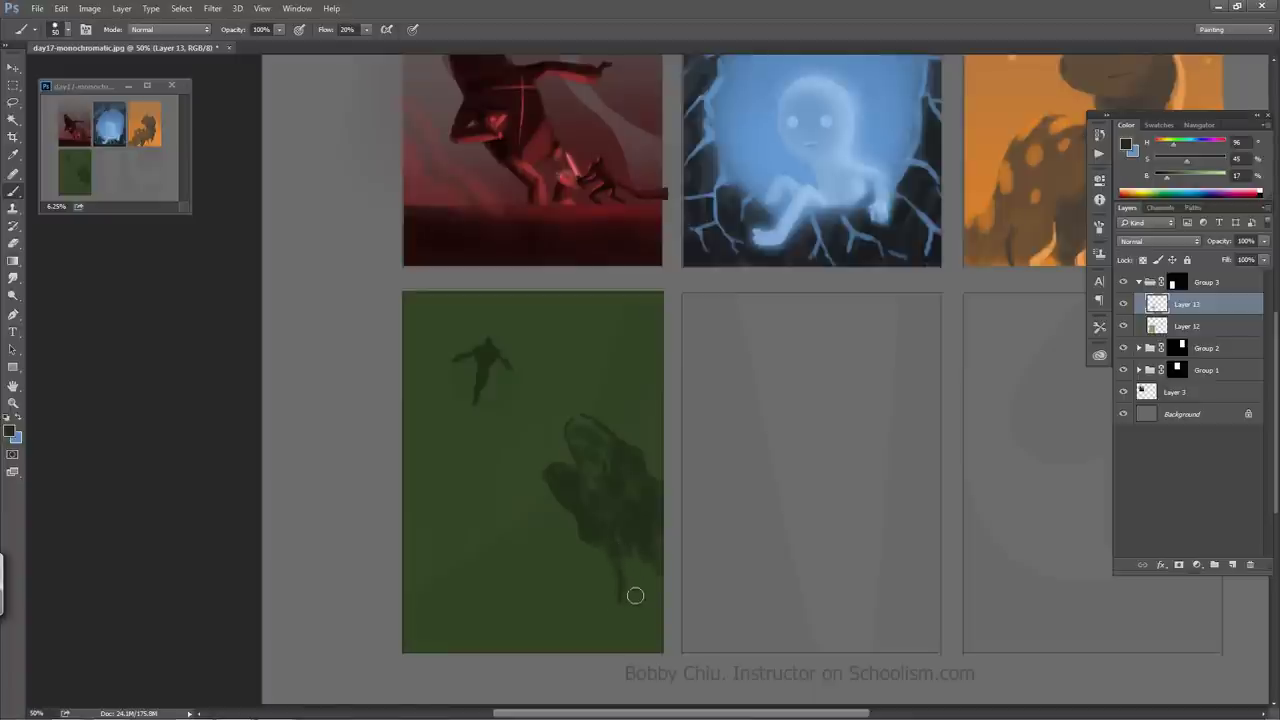
- Paint the creature's lower body and dark wings in the lower left and upper right corners of the green frame
{"action": "mouse_move", "coordinate": [635, 596]}
{"action": "left_mouse_down"}
{"action": "mouse_move", "coordinate": [628, 562]}
{"action": "mouse_move", "coordinate": [658, 589]}
{"action": "mouse_move", "coordinate": [652, 570]}
{"action": "mouse_move", "coordinate": [668, 576]}
{"action": "mouse_move", "coordinate": [661, 603]}
{"action": "mouse_move", "coordinate": [633, 582]}
{"action": "mouse_move", "coordinate": [622, 591]}
{"action": "mouse_move", "coordinate": [612, 659]}
{"action": "mouse_move", "coordinate": [645, 602]}
{"action": "mouse_move", "coordinate": [624, 621]}
{"action": "mouse_move", "coordinate": [660, 604]}
{"action": "mouse_move", "coordinate": [667, 622]}
{"action": "mouse_move", "coordinate": [649, 612]}
{"action": "mouse_move", "coordinate": [615, 630]}
{"action": "mouse_move", "coordinate": [663, 638]}
{"action": "mouse_move", "coordinate": [622, 615]}
{"action": "mouse_move", "coordinate": [604, 636]}
{"action": "mouse_move", "coordinate": [617, 613]}
{"action": "mouse_move", "coordinate": [597, 645]}
{"action": "mouse_move", "coordinate": [609, 629]}
{"action": "mouse_move", "coordinate": [576, 647]}
{"action": "mouse_move", "coordinate": [629, 615]}
{"action": "mouse_move", "coordinate": [613, 581]}
{"action": "mouse_move", "coordinate": [623, 570]}
{"action": "mouse_move", "coordinate": [631, 602]}
{"action": "mouse_move", "coordinate": [651, 596]}
{"action": "mouse_move", "coordinate": [566, 634]}
{"action": "mouse_move", "coordinate": [550, 536]}
{"action": "mouse_move", "coordinate": [497, 538]}
{"action": "mouse_move", "coordinate": [398, 605]}
{"action": "mouse_move", "coordinate": [488, 550]}
{"action": "mouse_move", "coordinate": [400, 635]}
{"action": "mouse_move", "coordinate": [463, 569]}
{"action": "mouse_move", "coordinate": [429, 619]}
{"action": "mouse_move", "coordinate": [521, 542]}
{"action": "mouse_move", "coordinate": [456, 611]}
{"action": "mouse_move", "coordinate": [502, 555]}
{"action": "mouse_move", "coordinate": [543, 543]}
{"action": "mouse_move", "coordinate": [446, 658]}
{"action": "mouse_move", "coordinate": [554, 545]}
{"action": "mouse_move", "coordinate": [525, 565]}
{"action": "mouse_move", "coordinate": [539, 591]}
{"action": "mouse_move", "coordinate": [531, 615]}
{"action": "mouse_move", "coordinate": [537, 555]}
{"action": "mouse_move", "coordinate": [512, 661]}
{"action": "mouse_move", "coordinate": [544, 579]}
{"action": "left_mouse_up"}
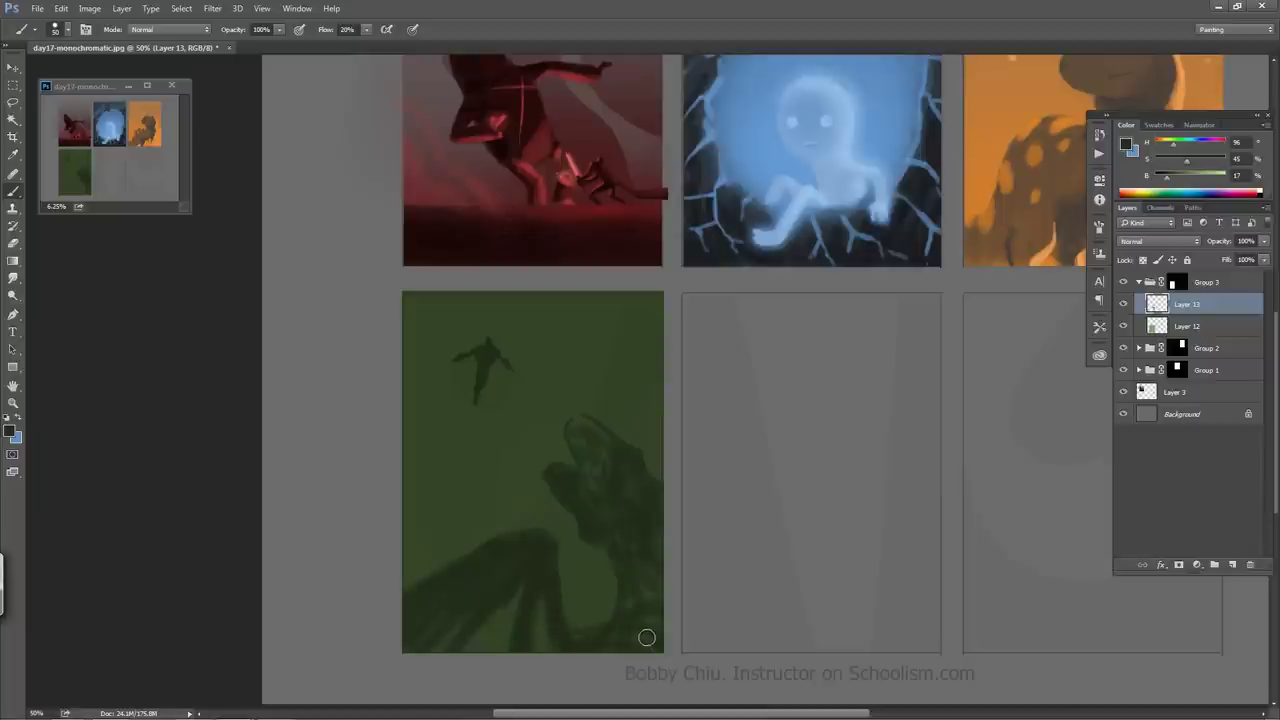
{"action": "mouse_move", "coordinate": [664, 442]}
{"action": "left_mouse_down"}
{"action": "mouse_move", "coordinate": [610, 373]}
{"action": "mouse_move", "coordinate": [649, 282]}
{"action": "mouse_move", "coordinate": [612, 360]}
{"action": "mouse_move", "coordinate": [639, 314]}
{"action": "mouse_move", "coordinate": [620, 372]}
{"action": "mouse_move", "coordinate": [670, 317]}
{"action": "left_mouse_up"}
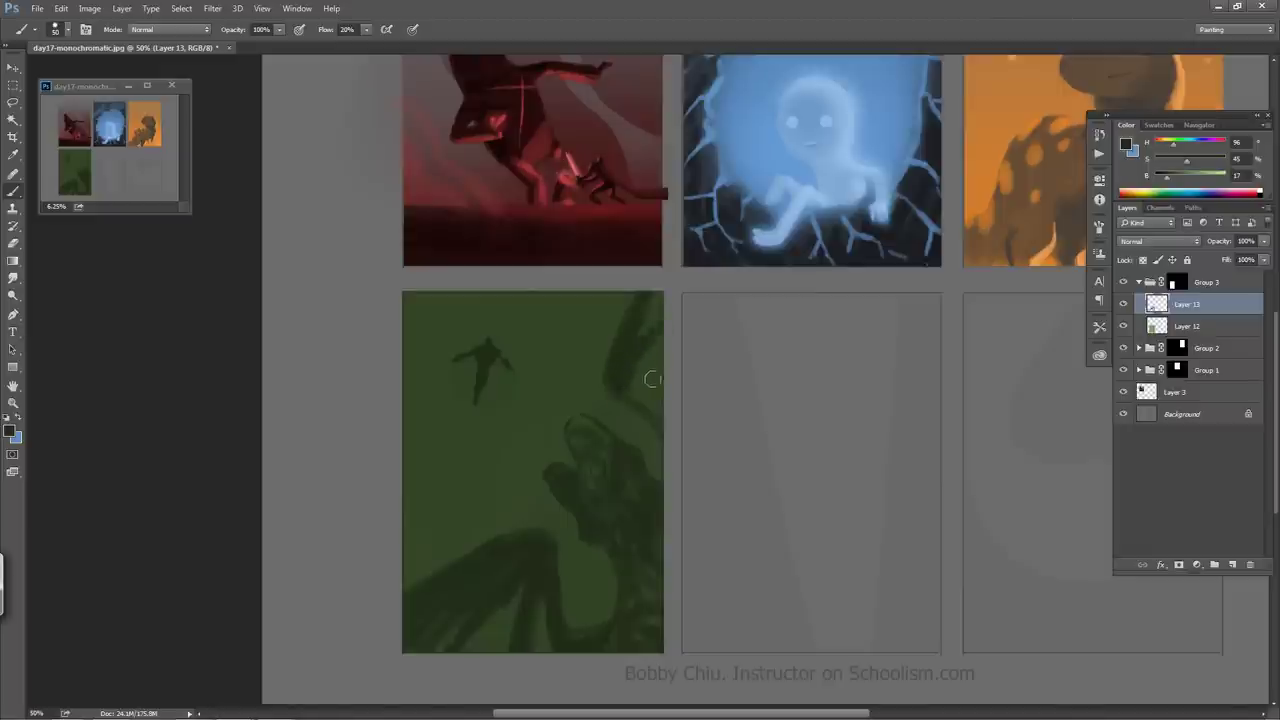
{"action": "mouse_move", "coordinate": [651, 378]}
{"action": "left_mouse_down"}
{"action": "mouse_move", "coordinate": [634, 389]}
{"action": "mouse_move", "coordinate": [665, 419]}
{"action": "left_mouse_up"}
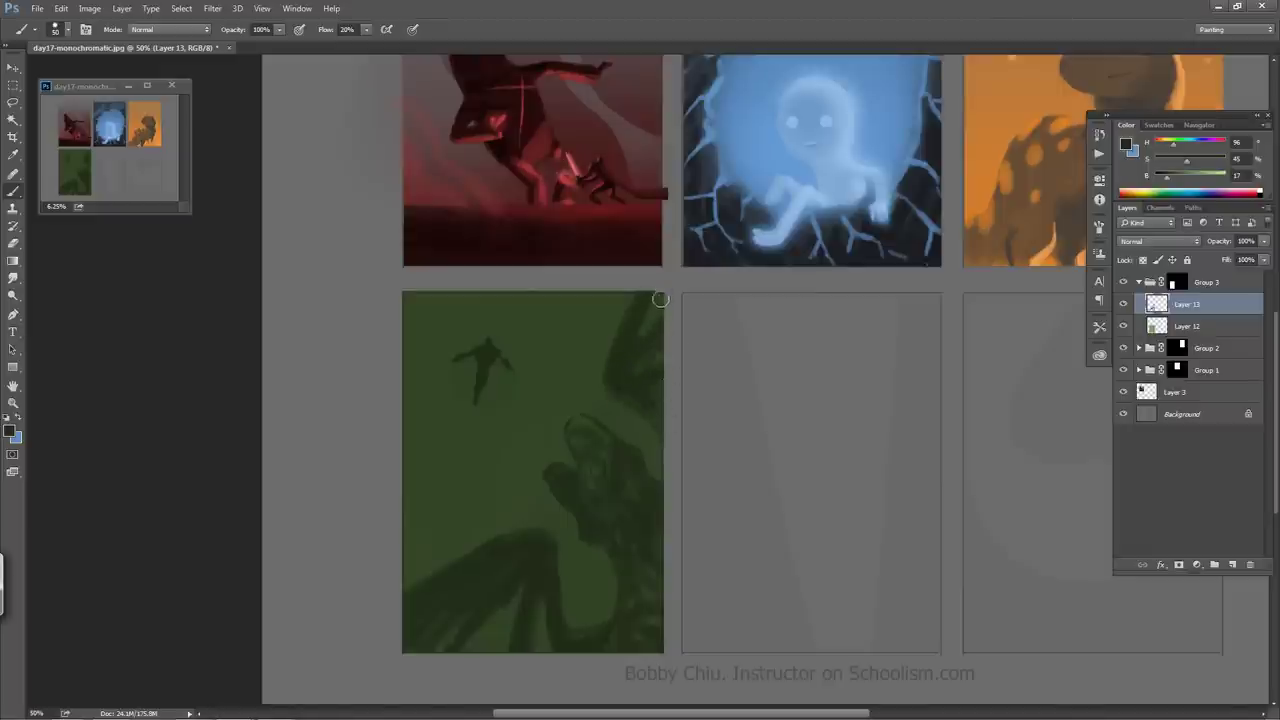
{"action": "left_click_drag", "start_coordinate": [657, 294], "coordinate": [632, 350]}
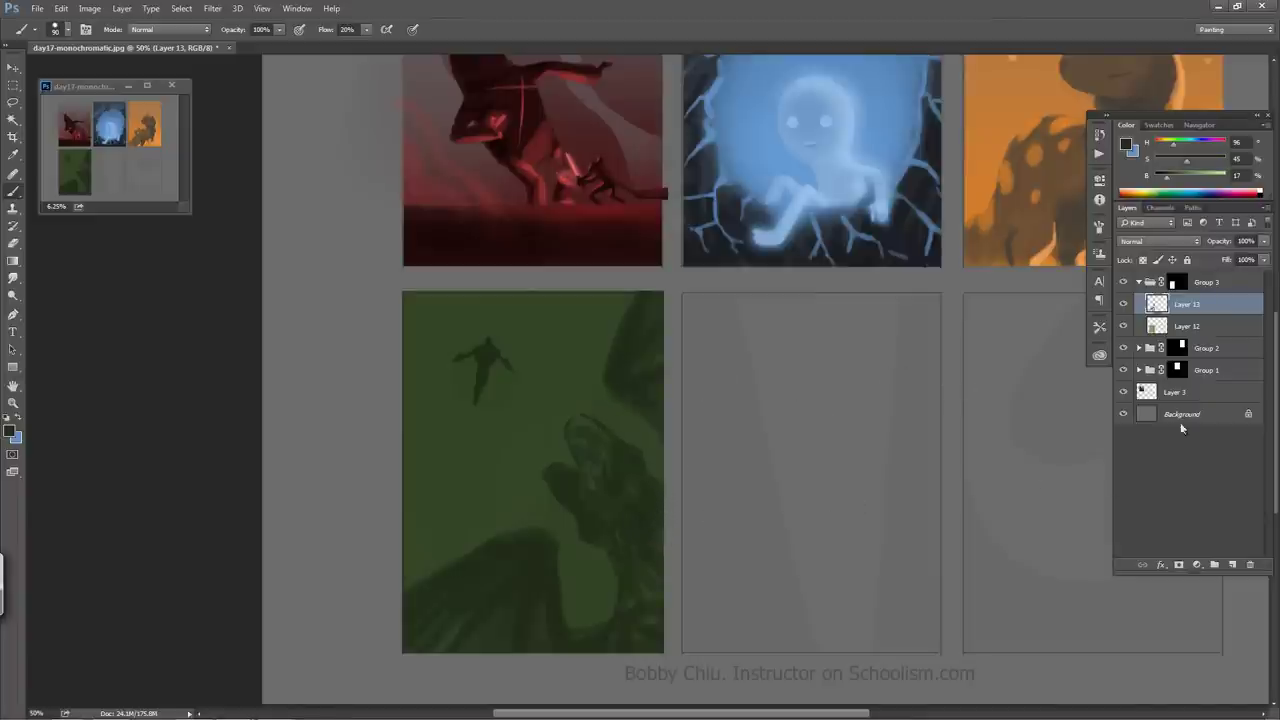
- Add a new layer above Layer 12 and set the foreground colour to medium green #516c3d
{"action": "left_click", "coordinate": [1213, 328]}
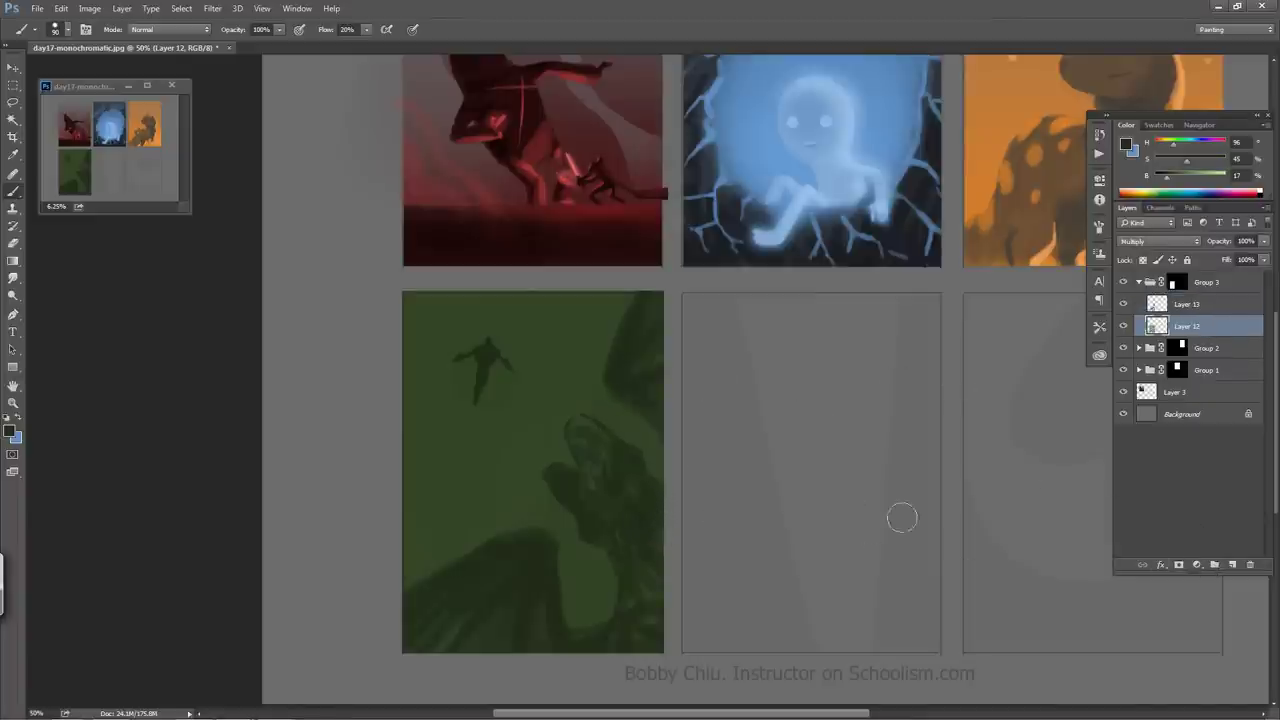
{"action": "mouse_move", "coordinate": [486, 534]}
{"action": "left_mouse_down"}
{"action": "mouse_move", "coordinate": [515, 521]}
{"action": "mouse_move", "coordinate": [494, 451]}
{"action": "left_mouse_up"}
{"action": "left_click", "coordinate": [505, 444], "text": "alt"}
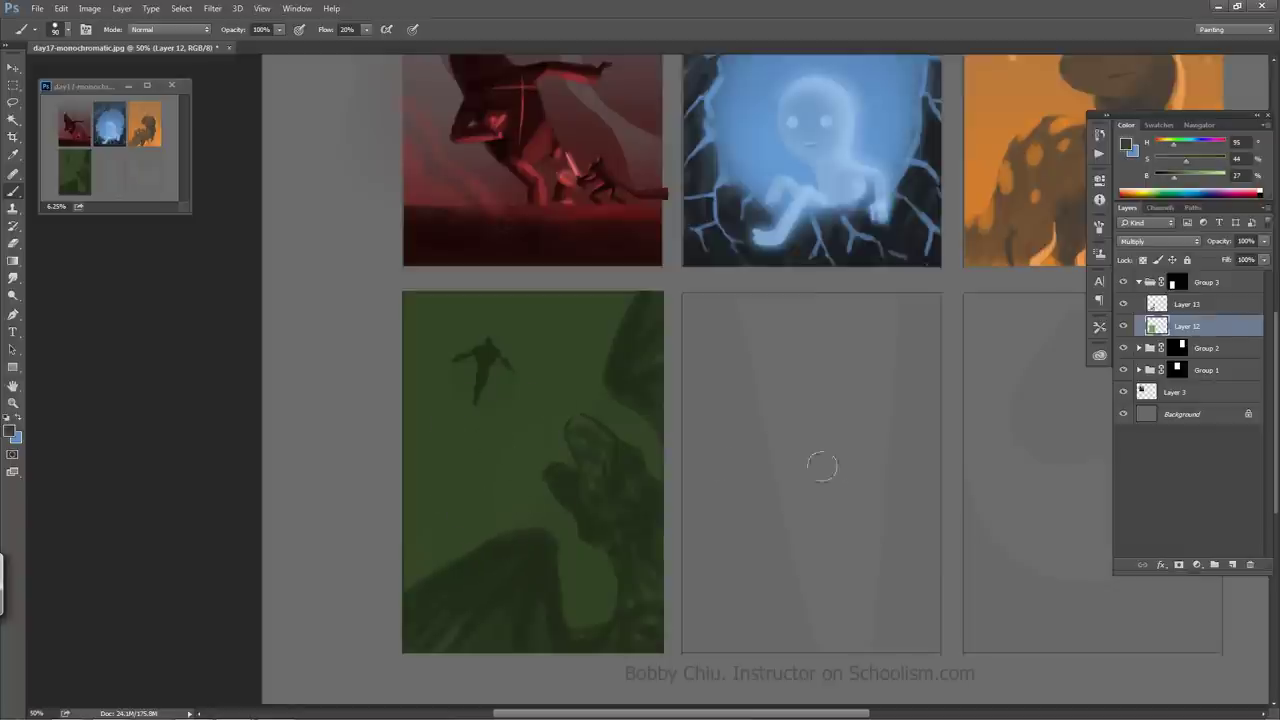
{"action": "left_click", "coordinate": [1234, 566]}
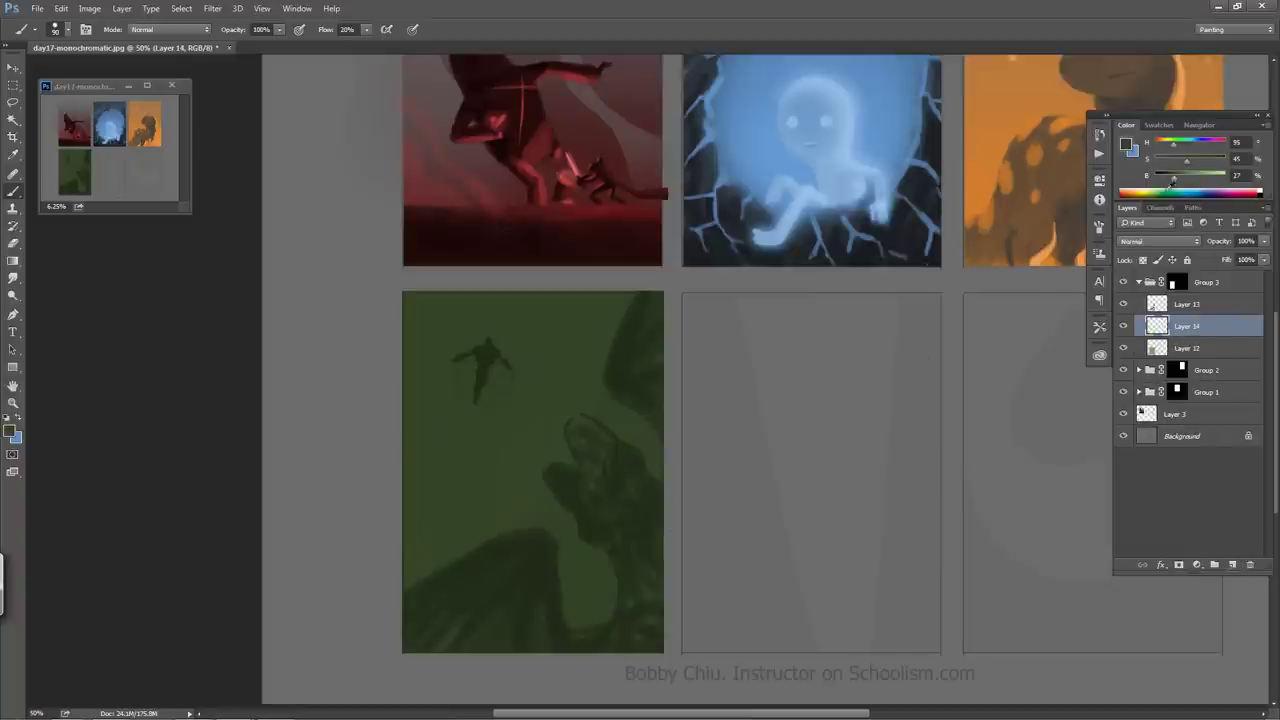
{"action": "left_click", "coordinate": [10, 431]}
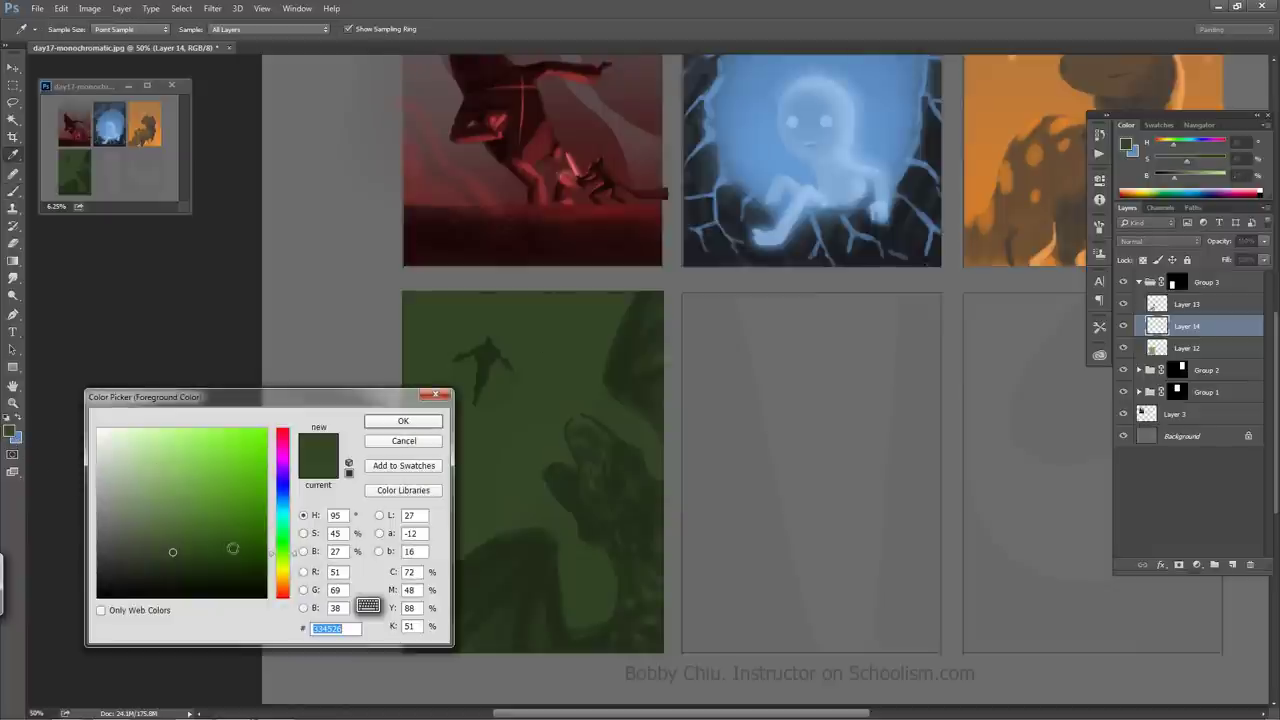
{"action": "left_click", "coordinate": [175, 526]}
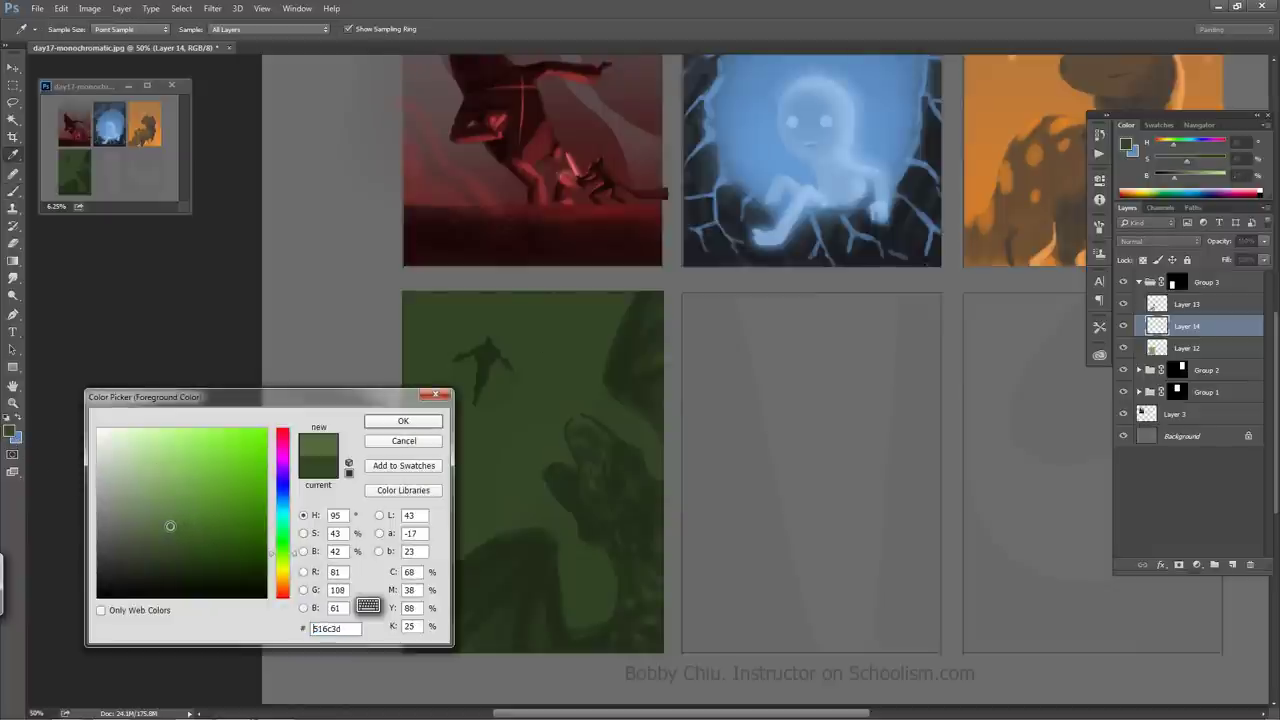
{"action": "left_click", "coordinate": [400, 421]}
- Paint a soft lighter green glow across the background behind the figure and creature using a 175 px brush at 40% opacity
{"action": "key", "text": "bracketright"}
{"action": "key", "text": "bracketright"}
{"action": "key", "text": "bracketright"}
{"action": "key", "text": "bracketright"}
{"action": "key", "text": "bracketright"}
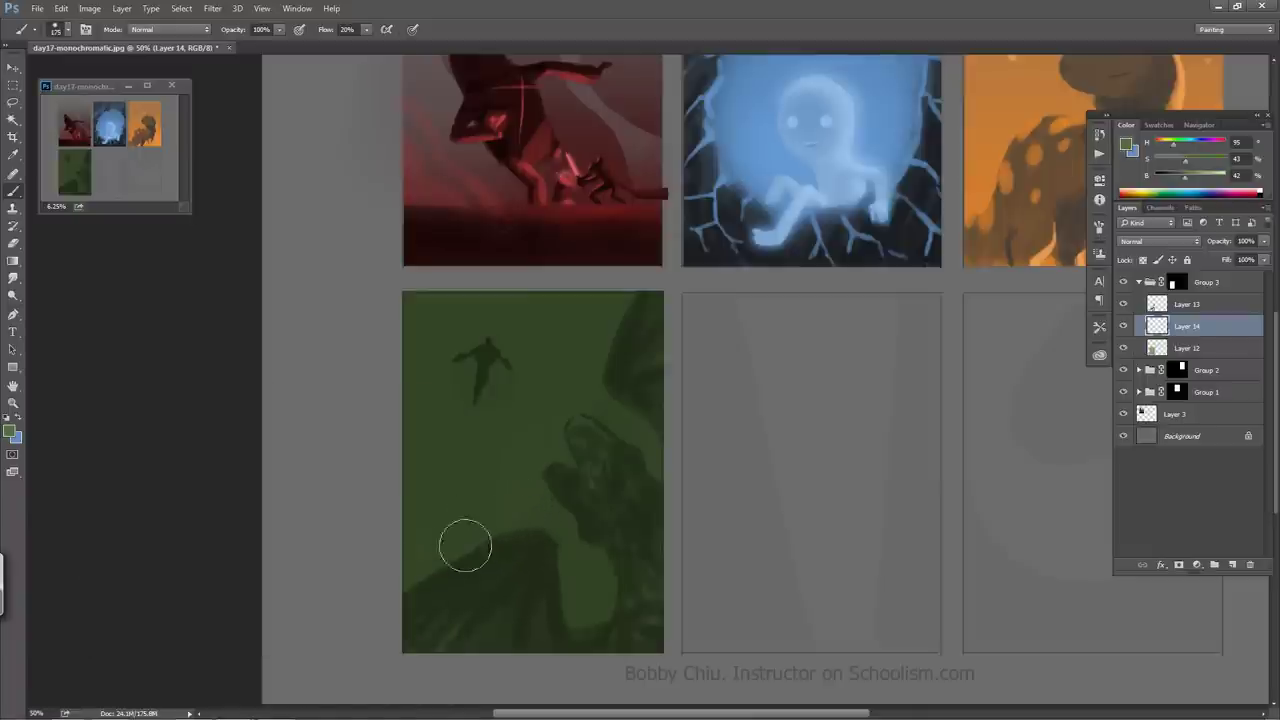
{"action": "mouse_move", "coordinate": [466, 540]}
{"action": "left_mouse_down"}
{"action": "mouse_move", "coordinate": [420, 537]}
{"action": "mouse_move", "coordinate": [426, 579]}
{"action": "mouse_move", "coordinate": [446, 503]}
{"action": "mouse_move", "coordinate": [452, 576]}
{"action": "mouse_move", "coordinate": [506, 569]}
{"action": "mouse_move", "coordinate": [496, 555]}
{"action": "mouse_move", "coordinate": [418, 586]}
{"action": "mouse_move", "coordinate": [457, 497]}
{"action": "mouse_move", "coordinate": [500, 525]}
{"action": "mouse_move", "coordinate": [509, 513]}
{"action": "mouse_move", "coordinate": [495, 460]}
{"action": "mouse_move", "coordinate": [454, 483]}
{"action": "mouse_move", "coordinate": [501, 363]}
{"action": "mouse_move", "coordinate": [484, 308]}
{"action": "mouse_move", "coordinate": [454, 278]}
{"action": "mouse_move", "coordinate": [495, 294]}
{"action": "mouse_move", "coordinate": [500, 331]}
{"action": "mouse_move", "coordinate": [499, 311]}
{"action": "mouse_move", "coordinate": [499, 413]}
{"action": "mouse_move", "coordinate": [481, 471]}
{"action": "mouse_move", "coordinate": [511, 417]}
{"action": "mouse_move", "coordinate": [508, 503]}
{"action": "mouse_move", "coordinate": [558, 546]}
{"action": "mouse_move", "coordinate": [588, 510]}
{"action": "mouse_move", "coordinate": [539, 501]}
{"action": "mouse_move", "coordinate": [531, 539]}
{"action": "mouse_move", "coordinate": [597, 487]}
{"action": "mouse_move", "coordinate": [614, 429]}
{"action": "left_mouse_up"}
{"action": "key", "text": "ctrl+z"}
{"action": "key", "text": "4"}
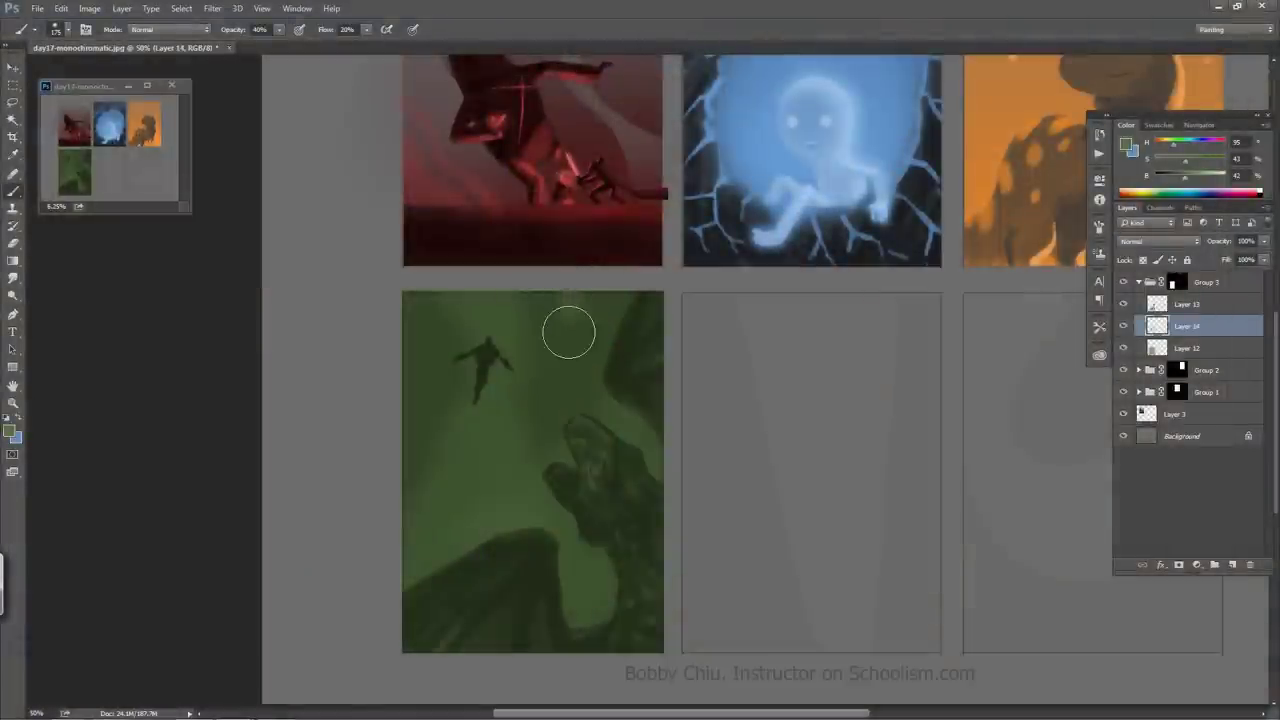
{"action": "mouse_move", "coordinate": [569, 337]}
{"action": "left_mouse_down"}
{"action": "mouse_move", "coordinate": [605, 427]}
{"action": "mouse_move", "coordinate": [638, 456]}
{"action": "mouse_move", "coordinate": [621, 428]}
{"action": "mouse_move", "coordinate": [638, 465]}
{"action": "mouse_move", "coordinate": [627, 530]}
{"action": "mouse_move", "coordinate": [591, 552]}
{"action": "mouse_move", "coordinate": [509, 531]}
{"action": "left_mouse_up"}
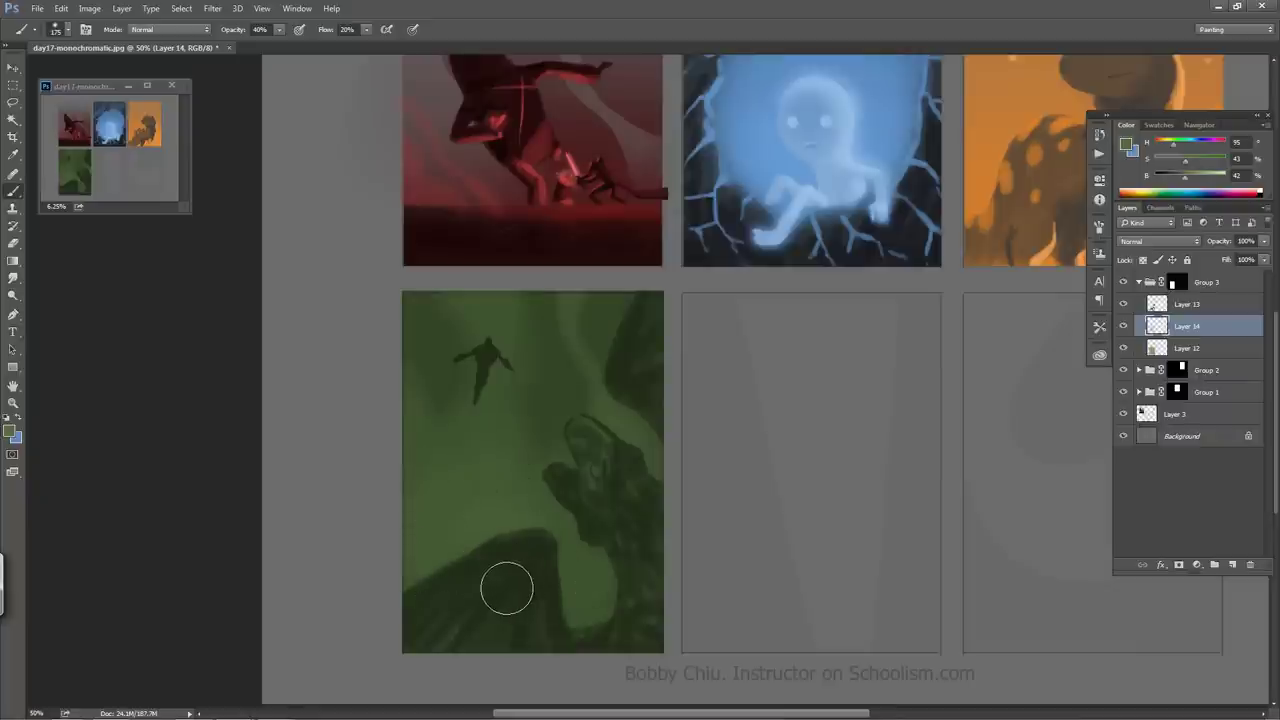
- On a new layer above the glow, start a light green splash above the lower-left wing using a 50 px brush and 58% brightness
{"action": "key", "text": "bracketleft"}
{"action": "key", "text": "bracketleft"}
{"action": "key", "text": "bracketleft"}
{"action": "key", "text": "bracketleft"}
{"action": "key", "text": "bracketright"}
{"action": "left_click", "coordinate": [1193, 177]}
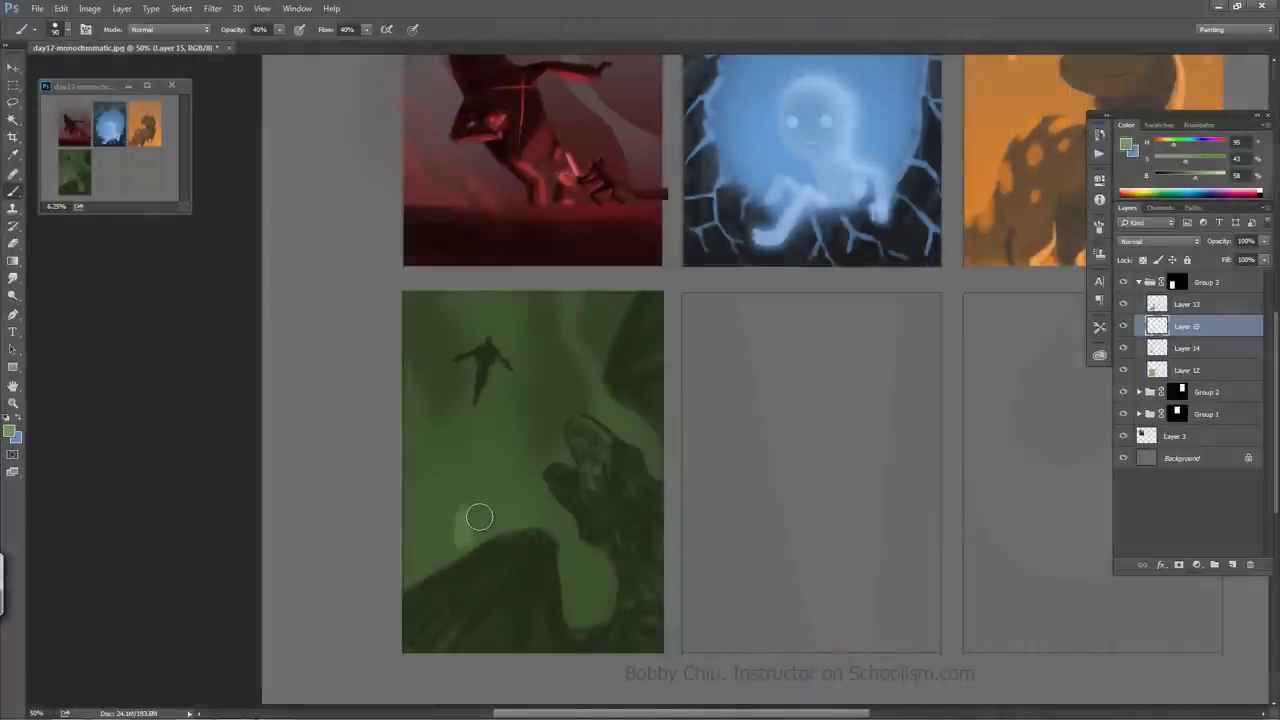
{"action": "mouse_move", "coordinate": [479, 516]}
{"action": "left_mouse_down"}
{"action": "mouse_move", "coordinate": [456, 558]}
{"action": "mouse_move", "coordinate": [463, 516]}
{"action": "left_mouse_up"}
{"action": "key", "text": "0"}
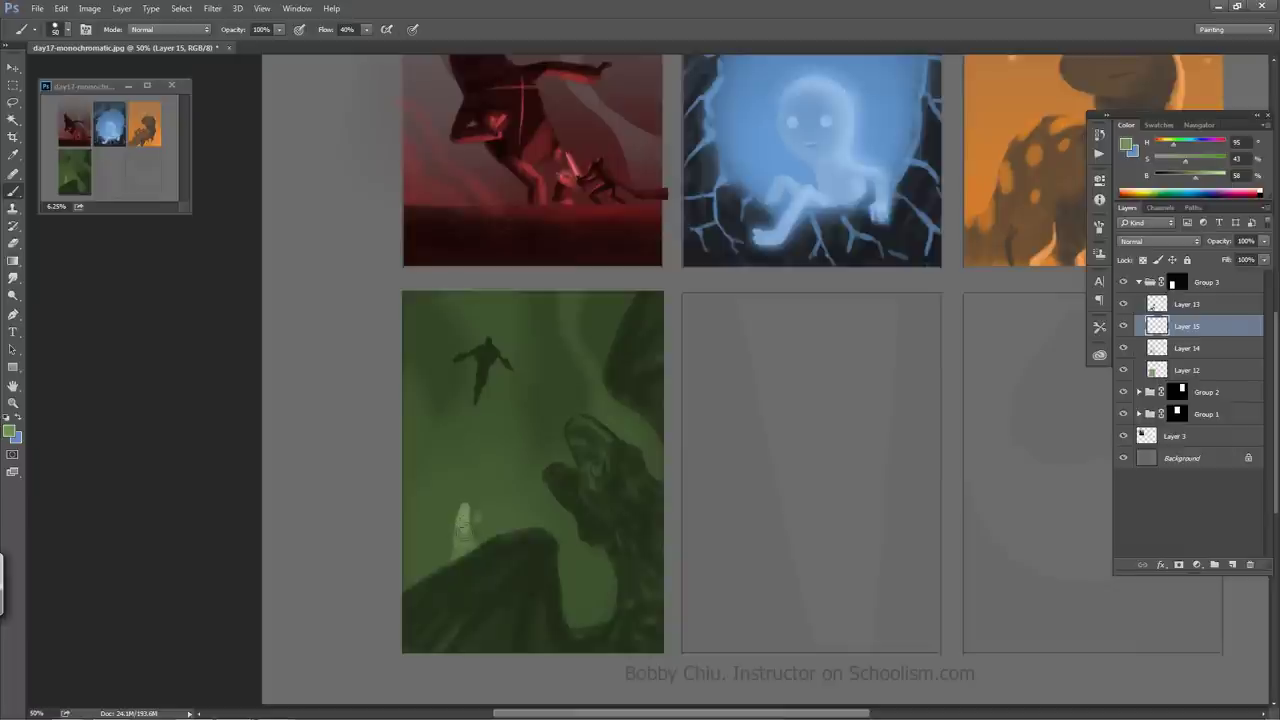
- Extend the splash into a tall water column with droplets, and add splashes along the wing's edge and between wing and body
{"action": "left_click", "coordinate": [478, 517]}
{"action": "left_click", "coordinate": [475, 478]}
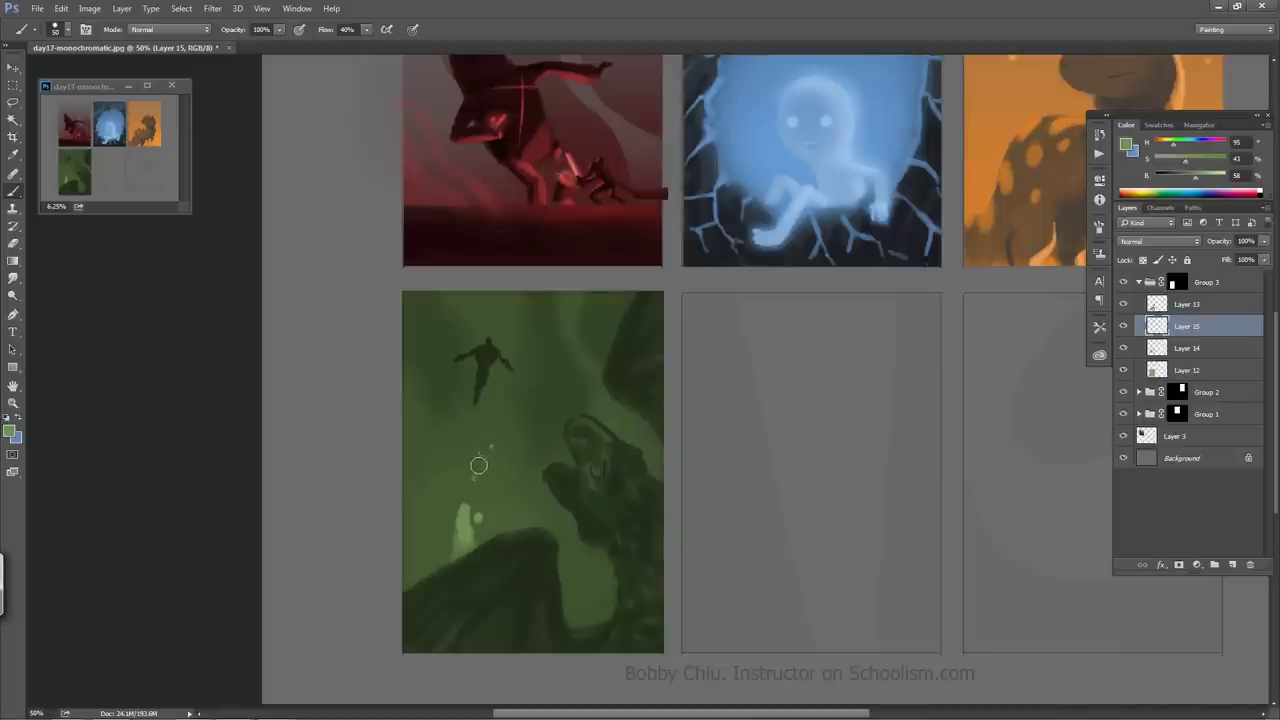
{"action": "left_click", "coordinate": [481, 457]}
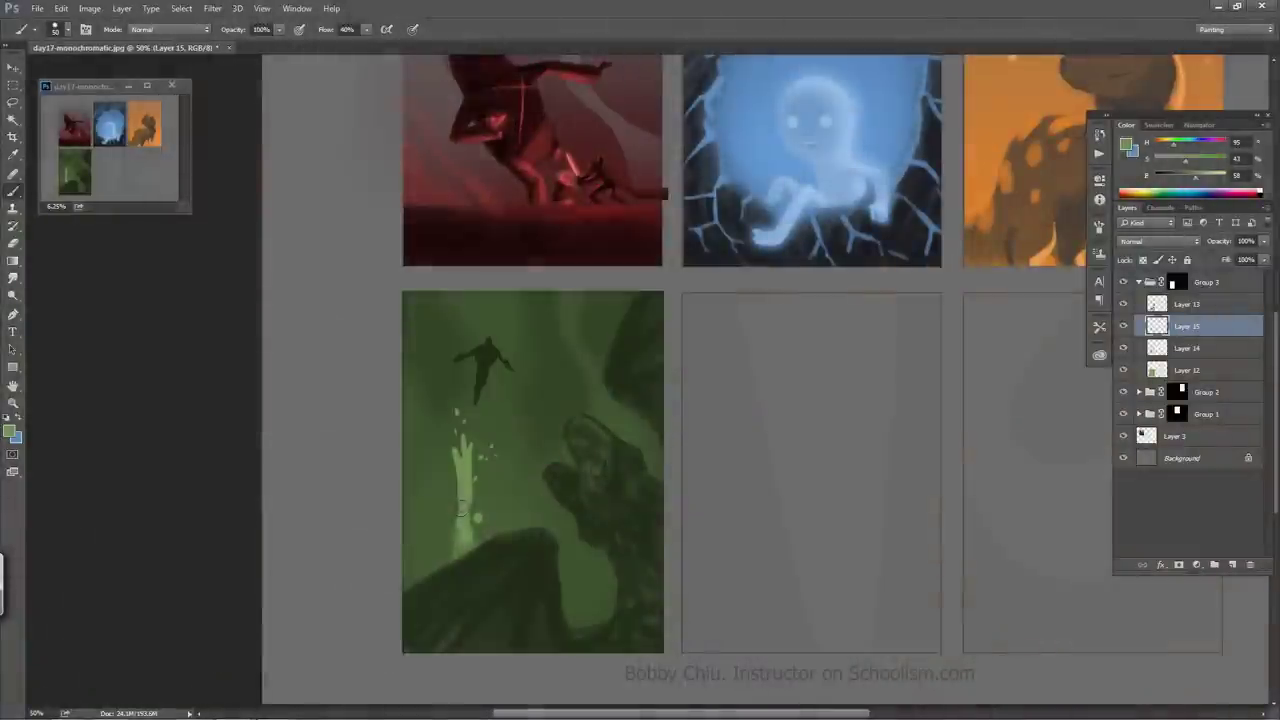
{"action": "mouse_move", "coordinate": [461, 469]}
{"action": "left_mouse_down"}
{"action": "mouse_move", "coordinate": [460, 550]}
{"action": "mouse_move", "coordinate": [475, 541]}
{"action": "mouse_move", "coordinate": [466, 528]}
{"action": "mouse_move", "coordinate": [446, 562]}
{"action": "mouse_move", "coordinate": [452, 552]}
{"action": "mouse_move", "coordinate": [441, 558]}
{"action": "mouse_move", "coordinate": [432, 540]}
{"action": "mouse_move", "coordinate": [428, 576]}
{"action": "mouse_move", "coordinate": [408, 568]}
{"action": "mouse_move", "coordinate": [412, 589]}
{"action": "left_mouse_up"}
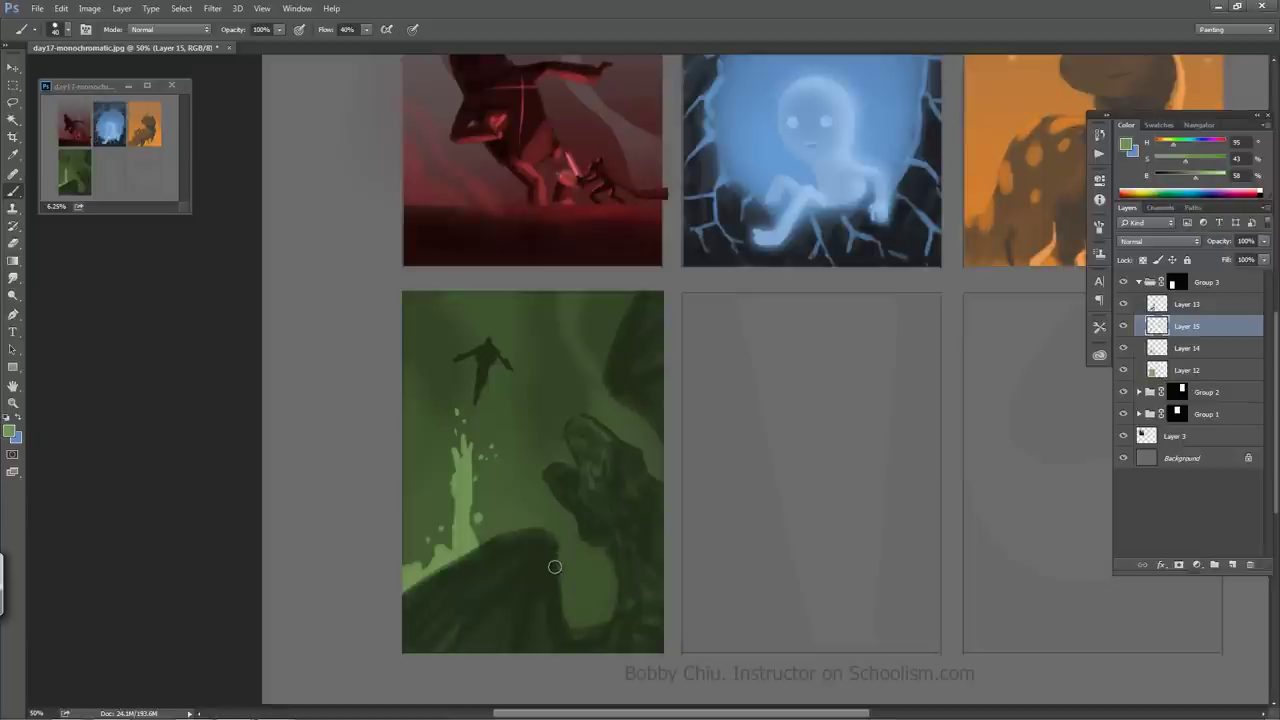
{"action": "mouse_move", "coordinate": [560, 598]}
{"action": "left_mouse_down"}
{"action": "mouse_move", "coordinate": [570, 580]}
{"action": "mouse_move", "coordinate": [562, 624]}
{"action": "mouse_move", "coordinate": [595, 631]}
{"action": "left_mouse_up"}
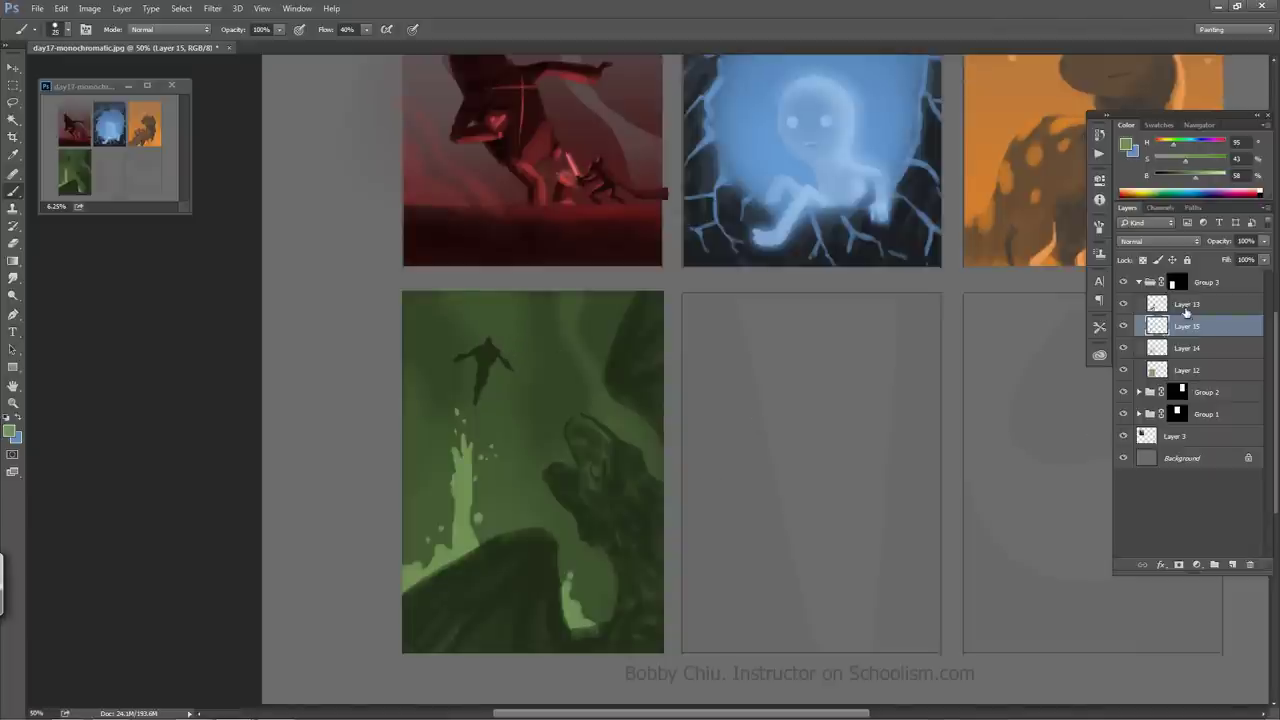
- Darken the small flying figure on Layer 13 with near-black green at 6% brightness using a 25 px brush
{"action": "left_click", "coordinate": [1123, 305]}
{"action": "left_click", "coordinate": [1123, 305]}
{"action": "left_click", "coordinate": [1157, 304]}
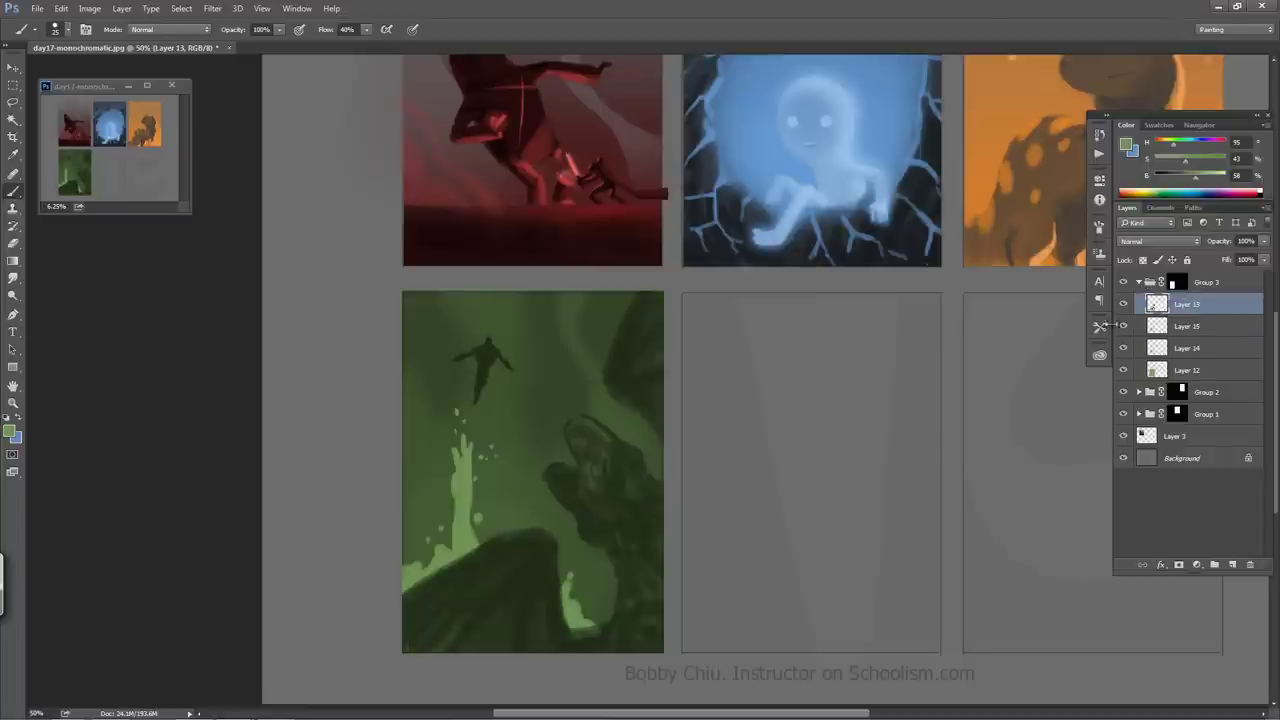
{"action": "left_click", "coordinate": [496, 350], "text": "alt"}
{"action": "left_click_drag", "start_coordinate": [1175, 183], "coordinate": [1160, 182]}
{"action": "left_click_drag", "start_coordinate": [470, 358], "coordinate": [506, 362]}
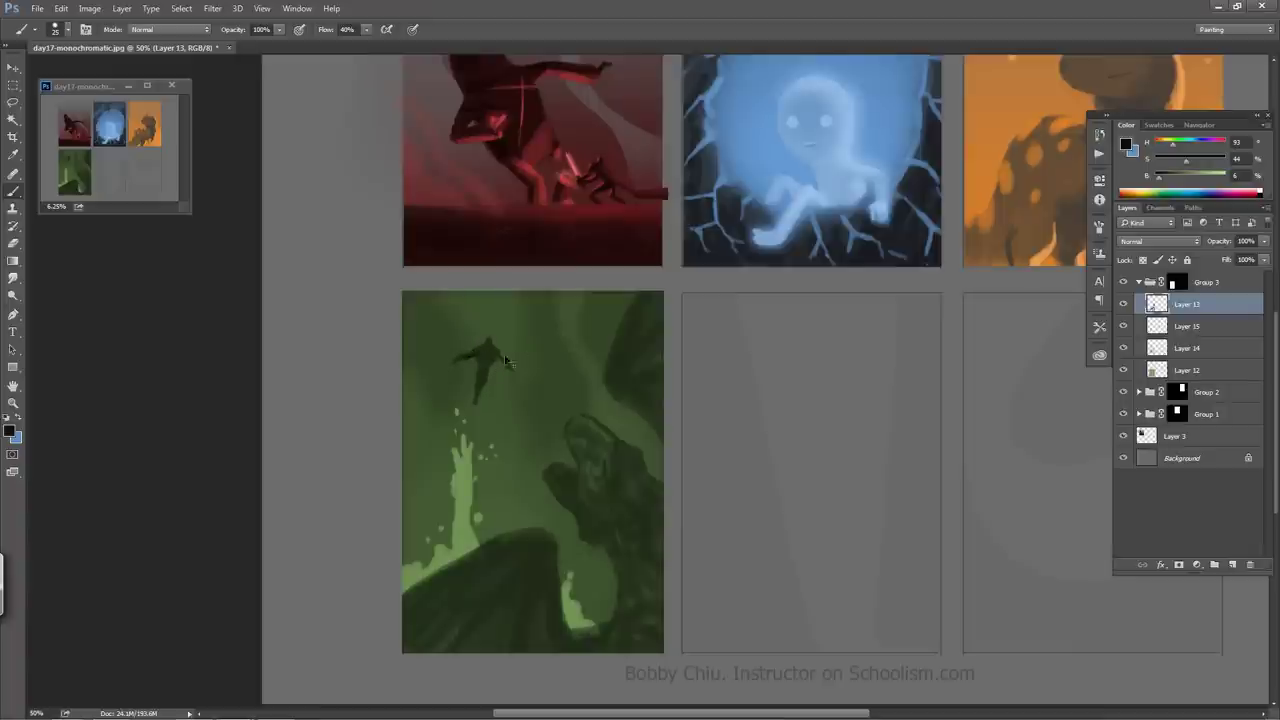
- Lock Layer 13's transparent pixels and paint light green highlights on the figure's face, hands and suit, using up to 66% brightness
{"action": "left_click", "coordinate": [1143, 260]}
{"action": "left_click", "coordinate": [468, 478], "text": "alt"}
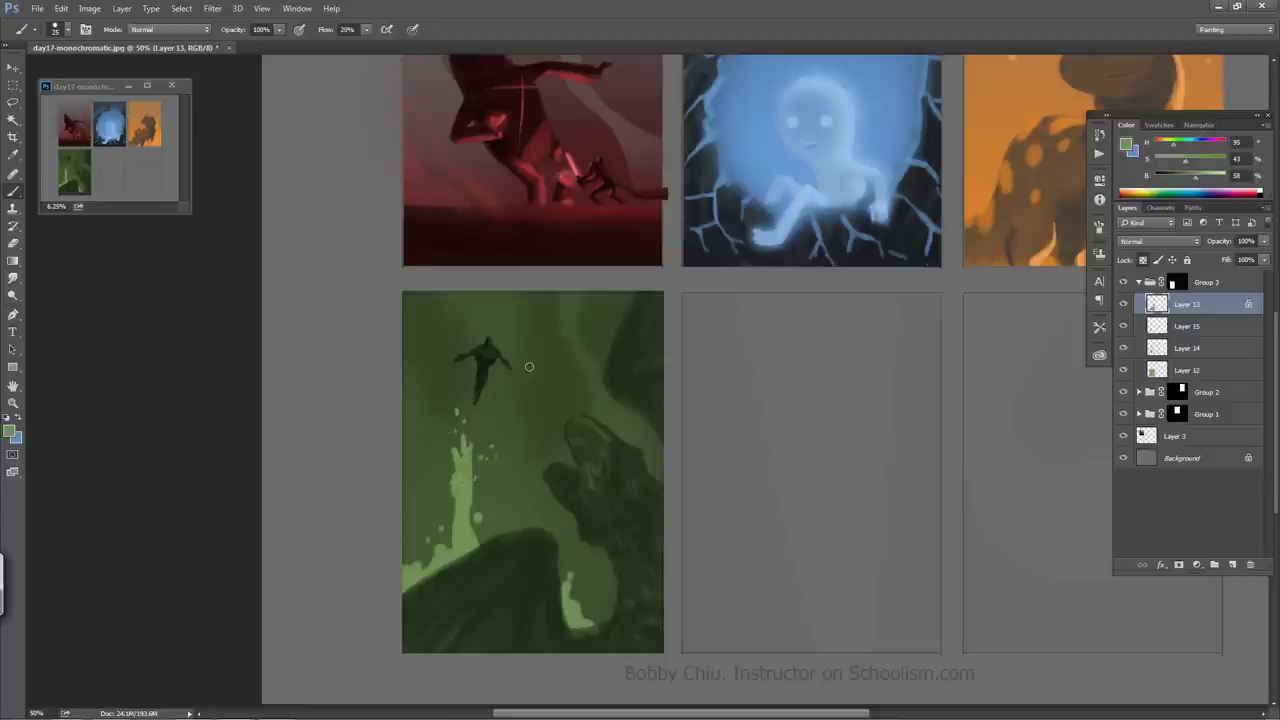
{"action": "key", "text": "ctrl+plus"}
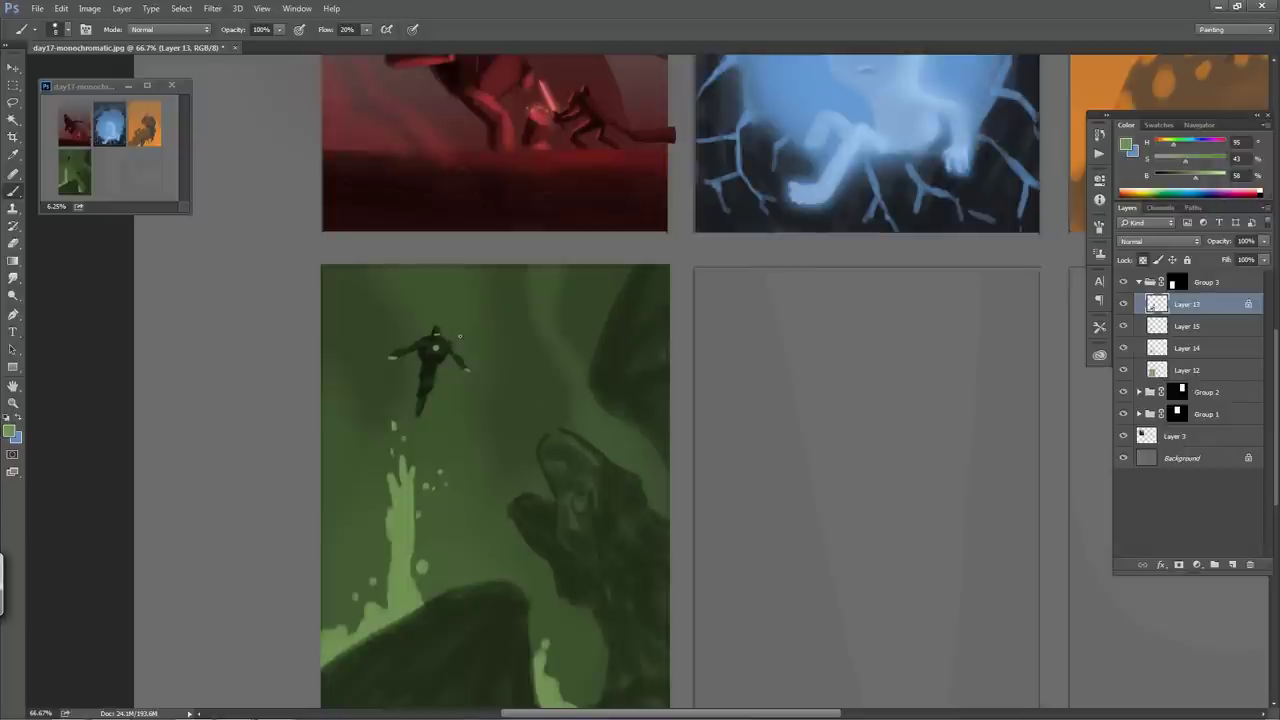
{"action": "left_click_drag", "start_coordinate": [1195, 178], "coordinate": [1201, 178]}
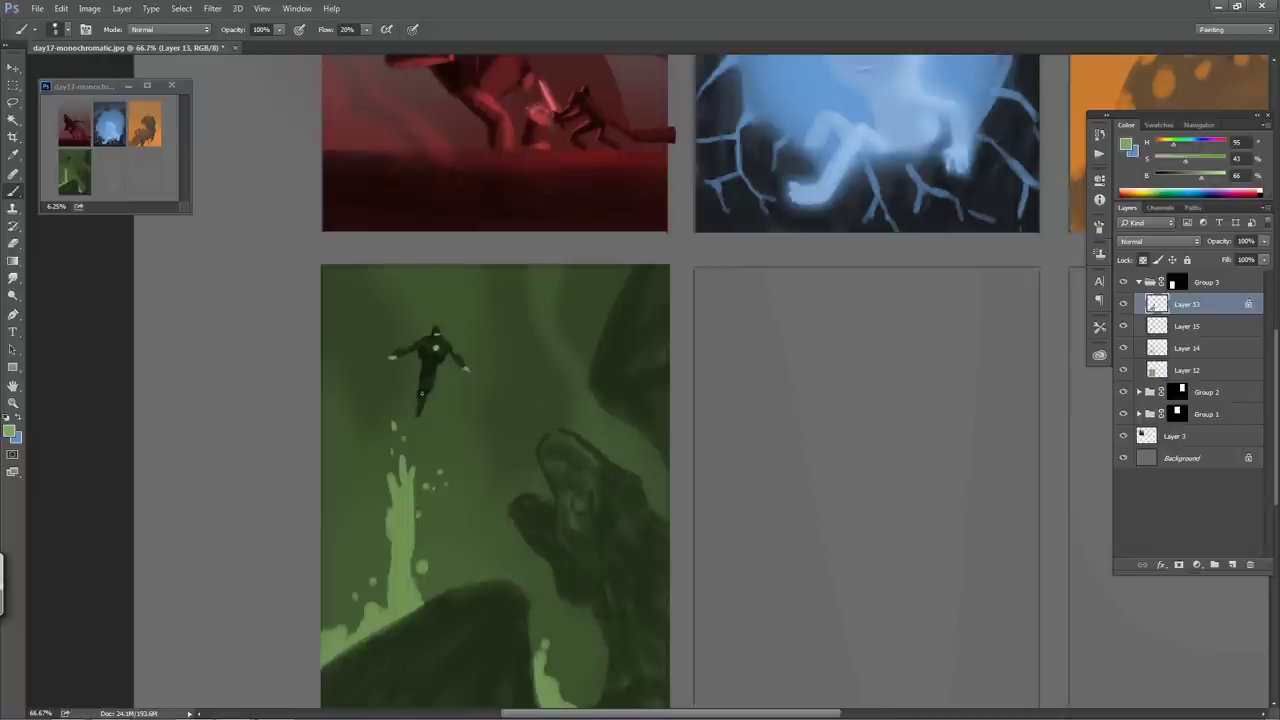
{"action": "left_click_drag", "start_coordinate": [421, 393], "coordinate": [414, 411]}
{"action": "key", "text": "ctrl+z"}
{"action": "left_click_drag", "start_coordinate": [449, 348], "coordinate": [440, 340]}
- Lock the transparent pixels of the splash layer and brighten the water column with light green at 66% brightness
{"action": "left_click", "coordinate": [1123, 326]}
{"action": "left_click", "coordinate": [1123, 326]}
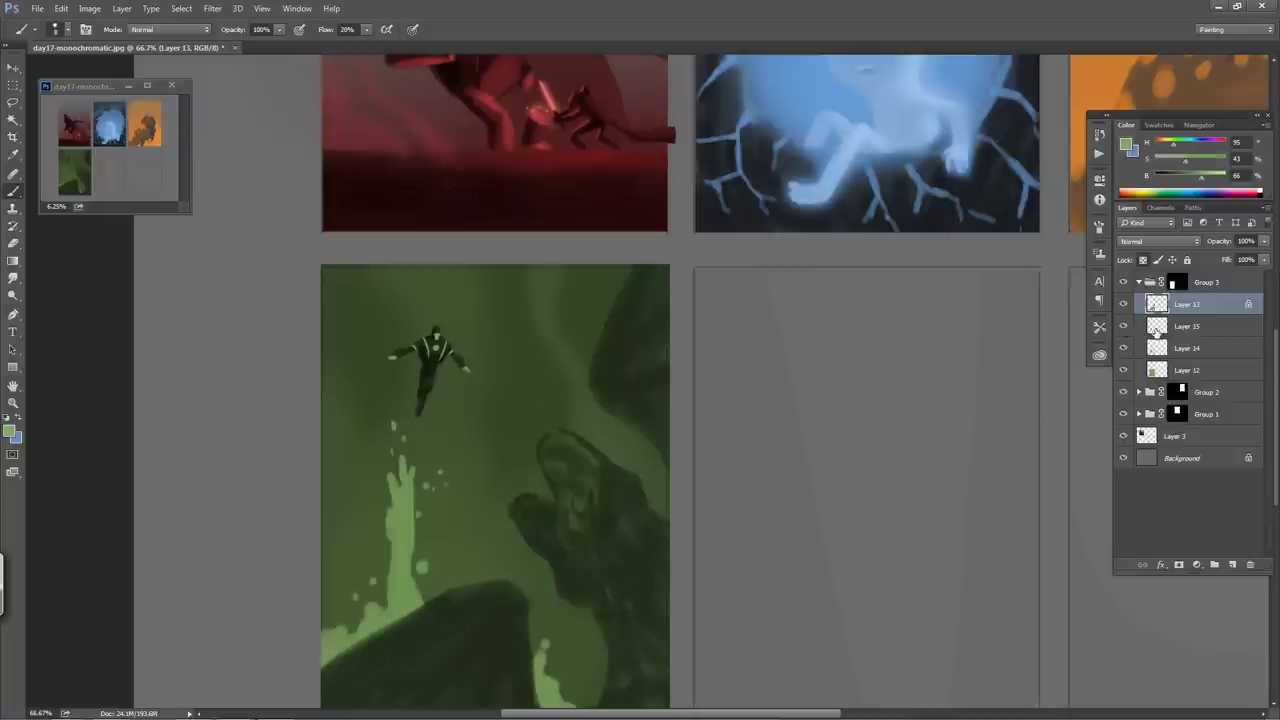
{"action": "left_click", "coordinate": [1168, 330]}
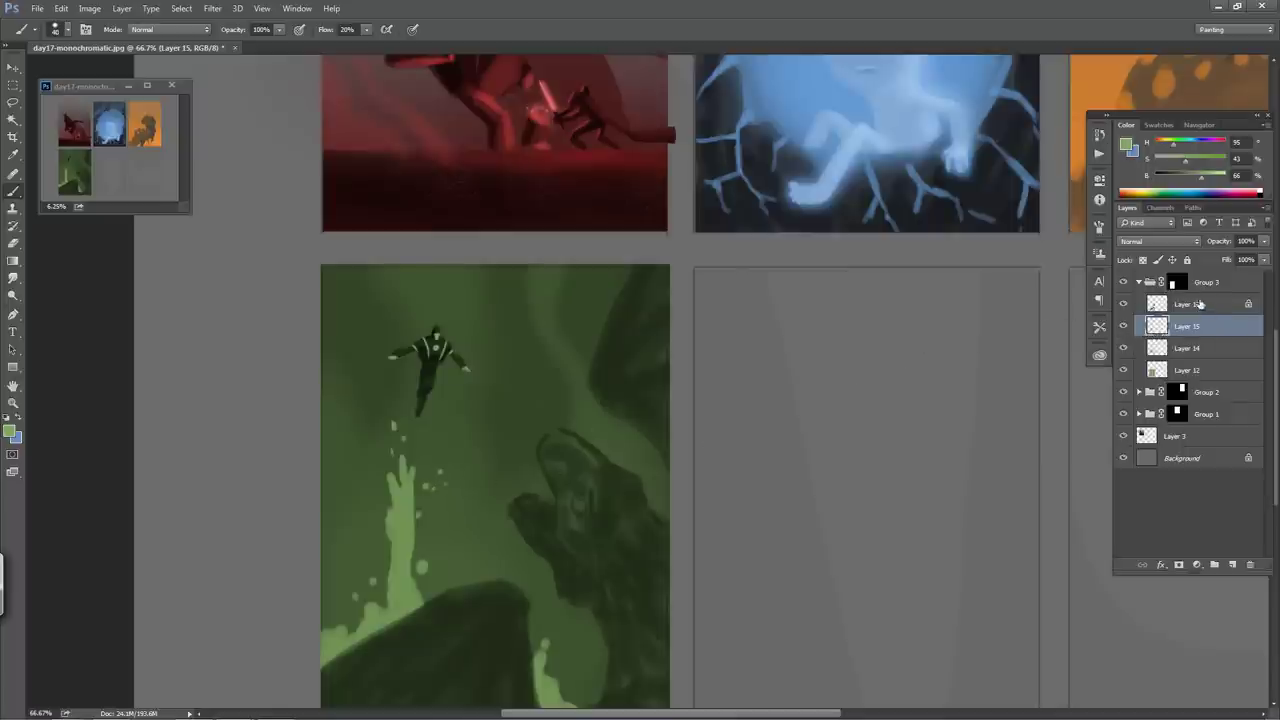
{"action": "mouse_move", "coordinate": [400, 472]}
{"action": "left_mouse_down"}
{"action": "mouse_move", "coordinate": [410, 547]}
{"action": "mouse_move", "coordinate": [393, 471]}
{"action": "mouse_move", "coordinate": [390, 495]}
{"action": "mouse_move", "coordinate": [410, 598]}
{"action": "left_mouse_up"}
{"action": "left_click", "coordinate": [440, 470]}
{"action": "left_click", "coordinate": [429, 486]}
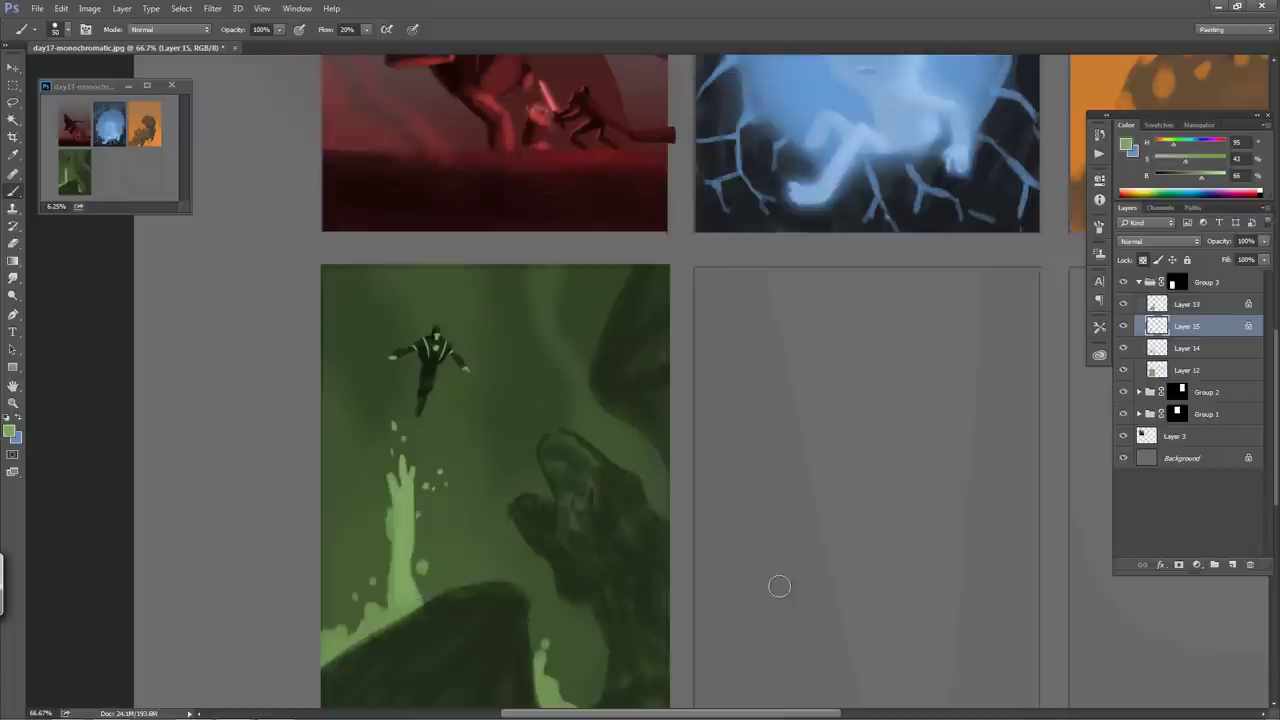
- On a new layer above Layer 13, paint light green membrane panels on the lower-left wing using a 70 px brush at 30% opacity
{"action": "left_click", "coordinate": [1204, 305]}
{"action": "left_click", "coordinate": [1233, 565]}
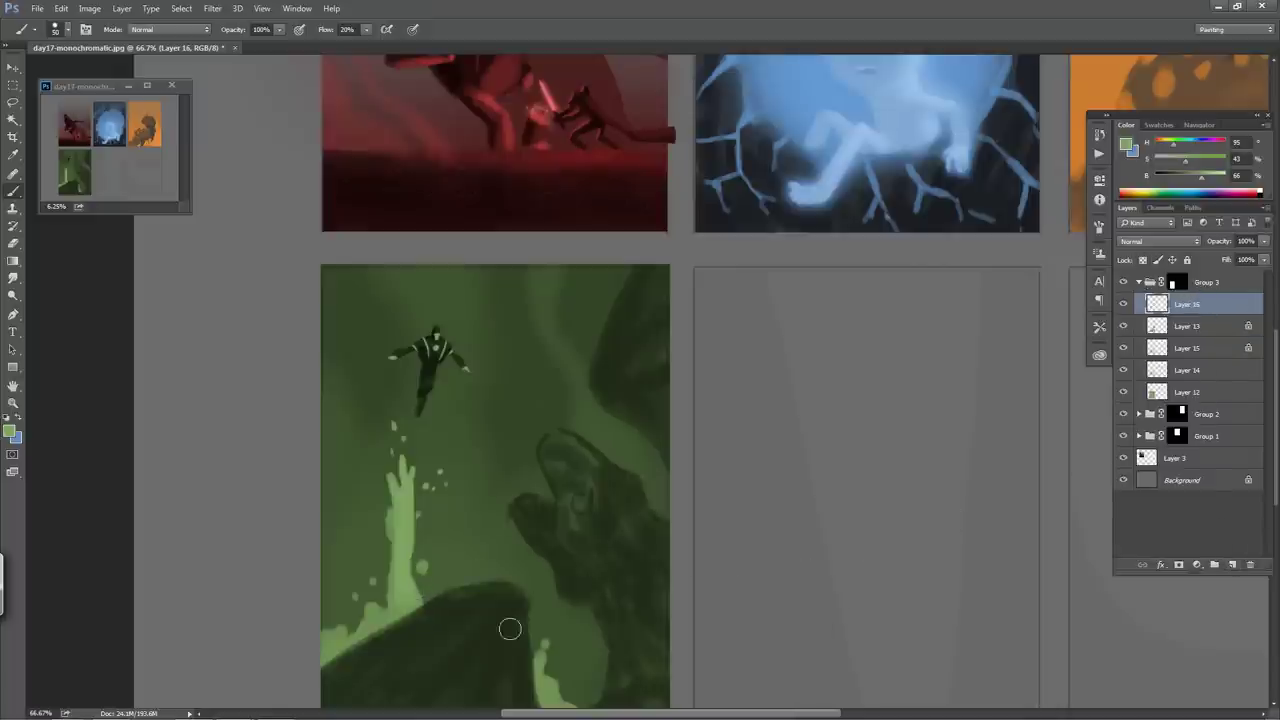
{"action": "key", "text": "bracketright"}
{"action": "key", "text": "bracketright"}
{"action": "key", "text": "3"}
{"action": "mouse_move", "coordinate": [471, 617]}
{"action": "left_mouse_down"}
{"action": "mouse_move", "coordinate": [344, 701]}
{"action": "mouse_move", "coordinate": [422, 644]}
{"action": "mouse_move", "coordinate": [353, 710]}
{"action": "mouse_move", "coordinate": [423, 661]}
{"action": "mouse_move", "coordinate": [409, 692]}
{"action": "mouse_move", "coordinate": [454, 638]}
{"action": "mouse_move", "coordinate": [342, 698]}
{"action": "mouse_move", "coordinate": [443, 632]}
{"action": "mouse_move", "coordinate": [328, 706]}
{"action": "mouse_move", "coordinate": [421, 657]}
{"action": "mouse_move", "coordinate": [359, 712]}
{"action": "left_mouse_up"}
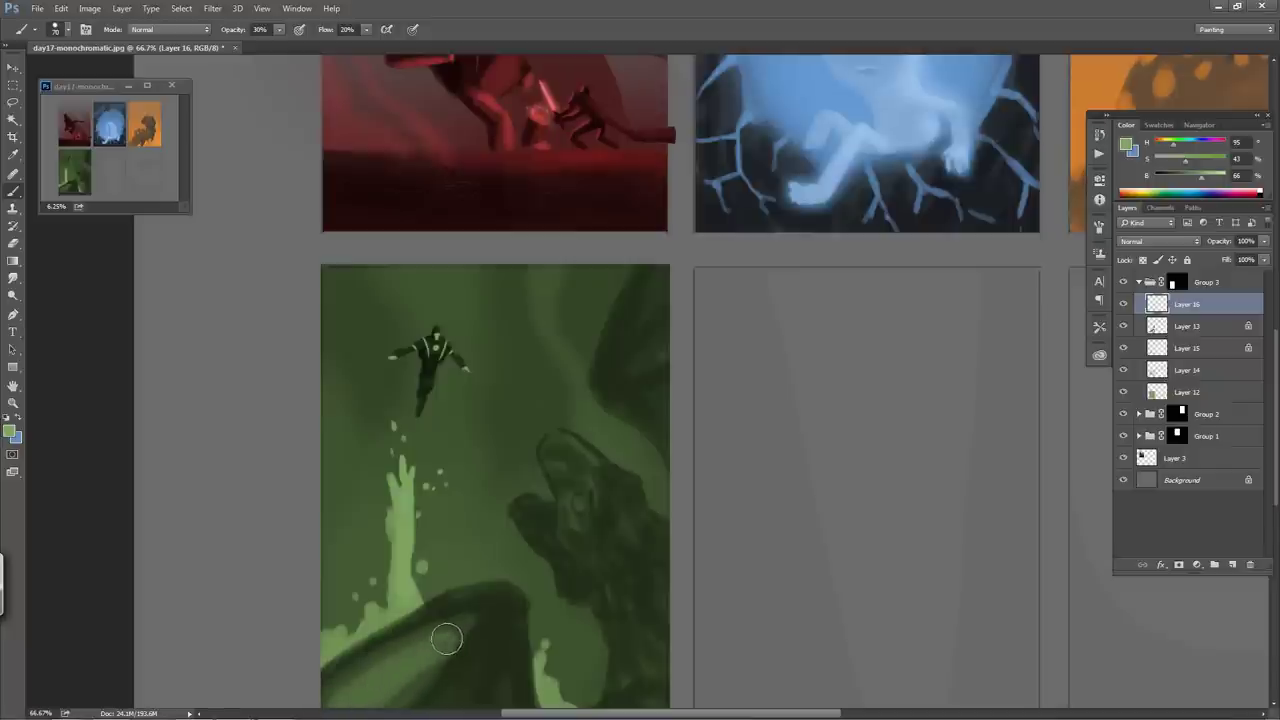
{"action": "mouse_move", "coordinate": [447, 639]}
{"action": "left_mouse_down"}
{"action": "mouse_move", "coordinate": [345, 689]}
{"action": "mouse_move", "coordinate": [435, 654]}
{"action": "mouse_move", "coordinate": [485, 654]}
{"action": "left_mouse_up"}
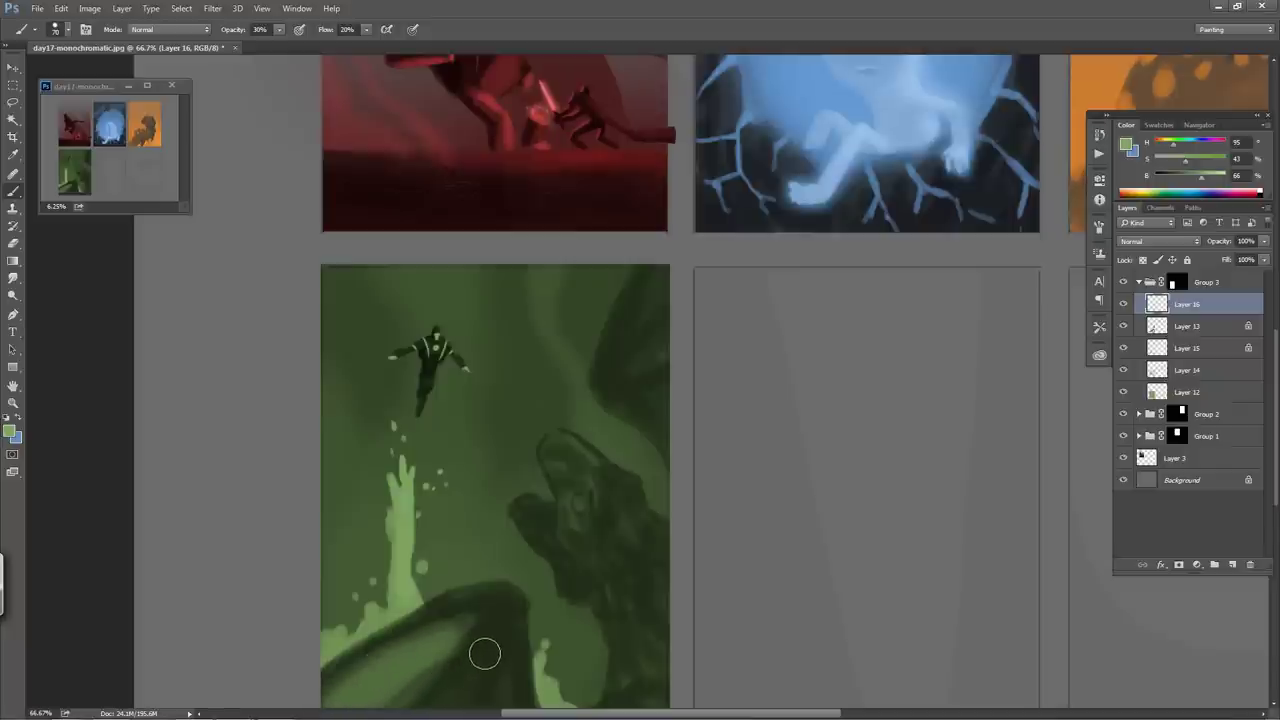
{"action": "left_click_drag", "start_coordinate": [543, 586], "coordinate": [557, 509]}
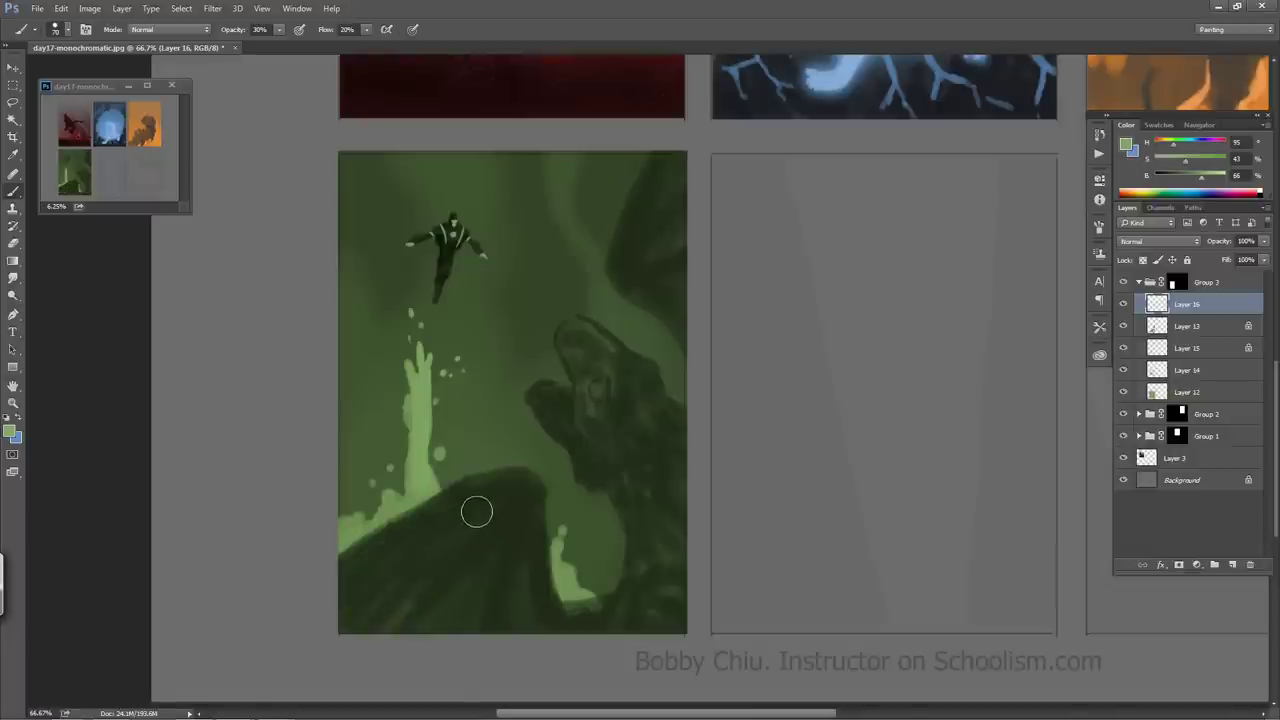
{"action": "mouse_move", "coordinate": [474, 511]}
{"action": "left_mouse_down"}
{"action": "mouse_move", "coordinate": [364, 579]}
{"action": "mouse_move", "coordinate": [335, 617]}
{"action": "mouse_move", "coordinate": [410, 565]}
{"action": "mouse_move", "coordinate": [360, 627]}
{"action": "mouse_move", "coordinate": [445, 546]}
{"action": "mouse_move", "coordinate": [334, 644]}
{"action": "mouse_move", "coordinate": [437, 546]}
{"action": "mouse_move", "coordinate": [355, 619]}
{"action": "mouse_move", "coordinate": [413, 562]}
{"action": "mouse_move", "coordinate": [351, 602]}
{"action": "mouse_move", "coordinate": [321, 650]}
{"action": "mouse_move", "coordinate": [569, 528]}
{"action": "mouse_move", "coordinate": [525, 539]}
{"action": "mouse_move", "coordinate": [487, 588]}
{"action": "mouse_move", "coordinate": [513, 538]}
{"action": "mouse_move", "coordinate": [496, 557]}
{"action": "mouse_move", "coordinate": [464, 611]}
{"action": "mouse_move", "coordinate": [469, 644]}
{"action": "mouse_move", "coordinate": [473, 587]}
{"action": "mouse_move", "coordinate": [423, 643]}
{"action": "mouse_move", "coordinate": [493, 556]}
{"action": "mouse_move", "coordinate": [477, 598]}
{"action": "left_mouse_up"}
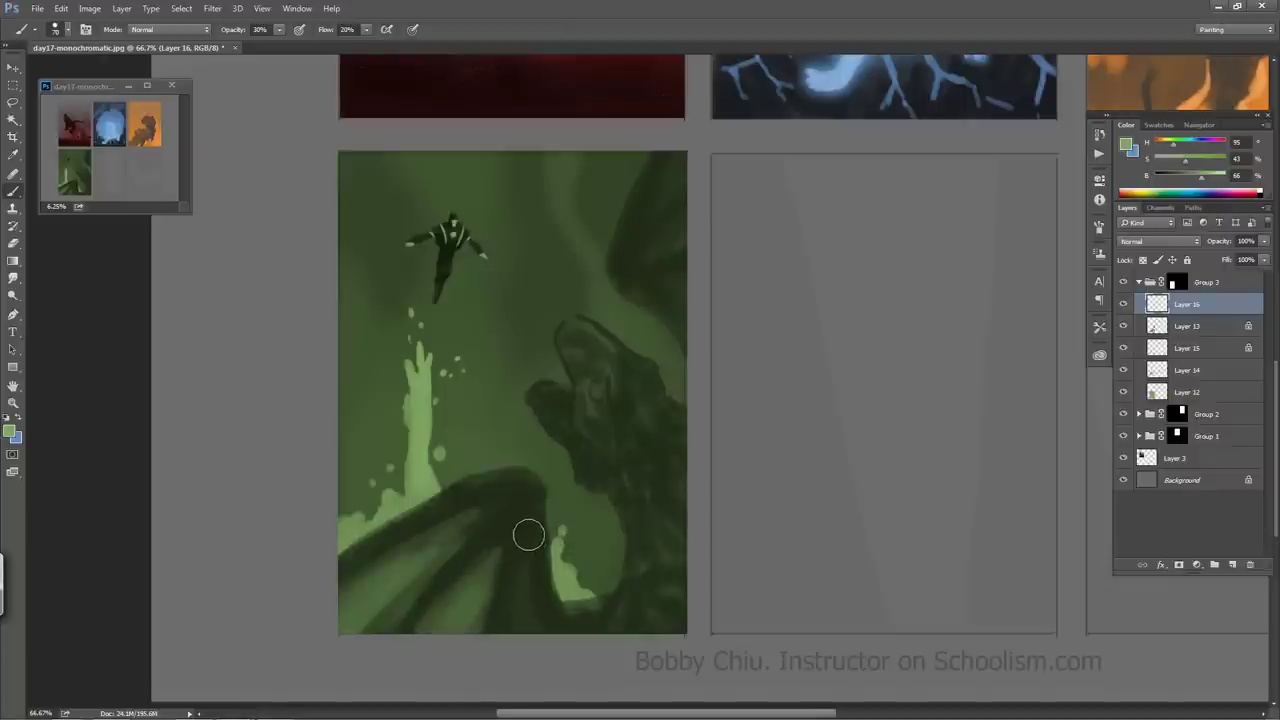
{"action": "left_click_drag", "start_coordinate": [517, 583], "coordinate": [533, 612]}
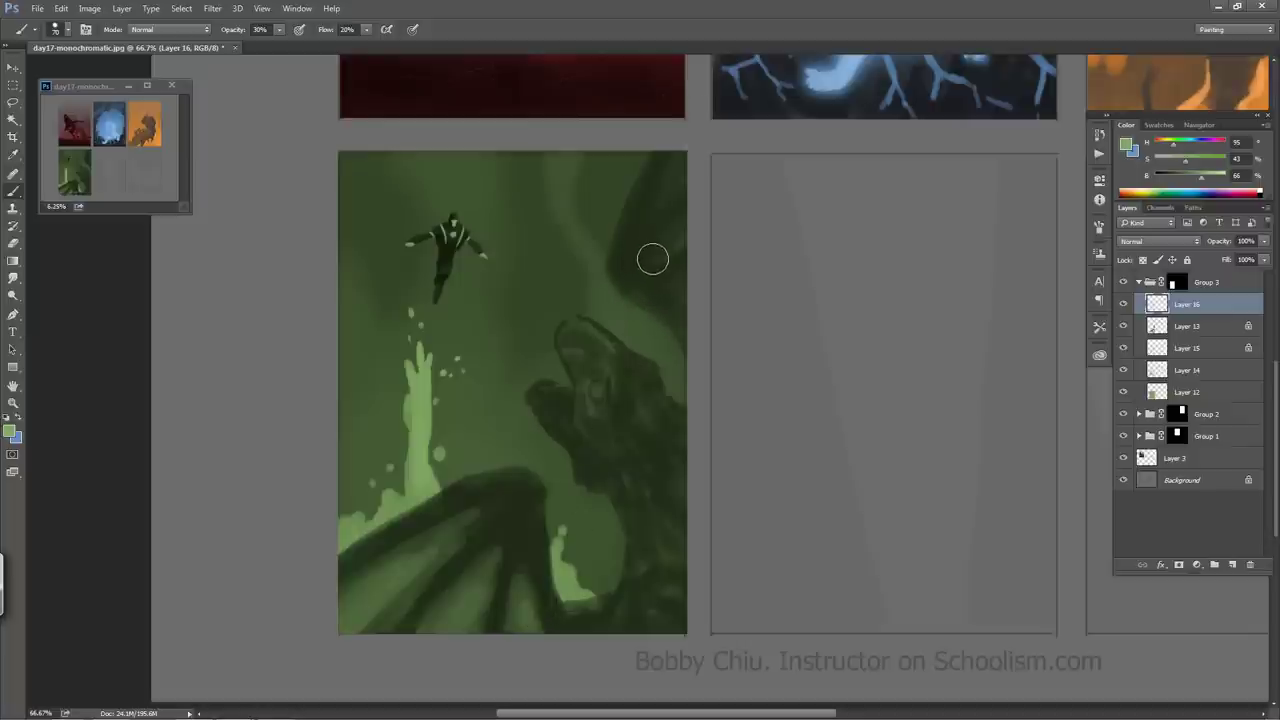
- Tone down the wing panels with sampled dark green, and cover the sketch lines on the creature's head at 60% opacity
{"action": "left_click", "coordinate": [497, 492], "text": "alt"}
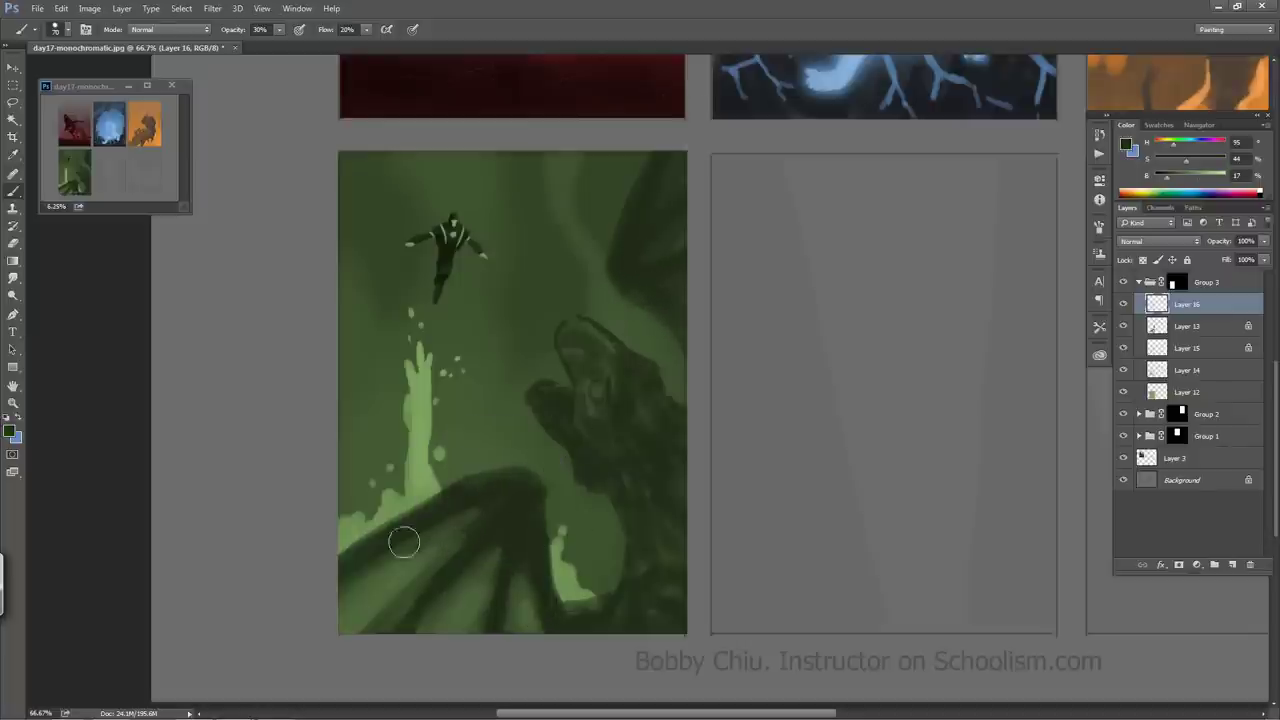
{"action": "mouse_move", "coordinate": [374, 583]}
{"action": "left_mouse_down"}
{"action": "mouse_move", "coordinate": [497, 507]}
{"action": "mouse_move", "coordinate": [365, 637]}
{"action": "mouse_move", "coordinate": [499, 602]}
{"action": "mouse_move", "coordinate": [502, 629]}
{"action": "mouse_move", "coordinate": [527, 639]}
{"action": "mouse_move", "coordinate": [532, 581]}
{"action": "mouse_move", "coordinate": [480, 490]}
{"action": "mouse_move", "coordinate": [496, 479]}
{"action": "mouse_move", "coordinate": [503, 510]}
{"action": "mouse_move", "coordinate": [405, 538]}
{"action": "mouse_move", "coordinate": [425, 561]}
{"action": "mouse_move", "coordinate": [380, 598]}
{"action": "mouse_move", "coordinate": [419, 594]}
{"action": "mouse_move", "coordinate": [490, 537]}
{"action": "mouse_move", "coordinate": [438, 611]}
{"action": "mouse_move", "coordinate": [526, 576]}
{"action": "mouse_move", "coordinate": [537, 614]}
{"action": "mouse_move", "coordinate": [529, 546]}
{"action": "left_mouse_up"}
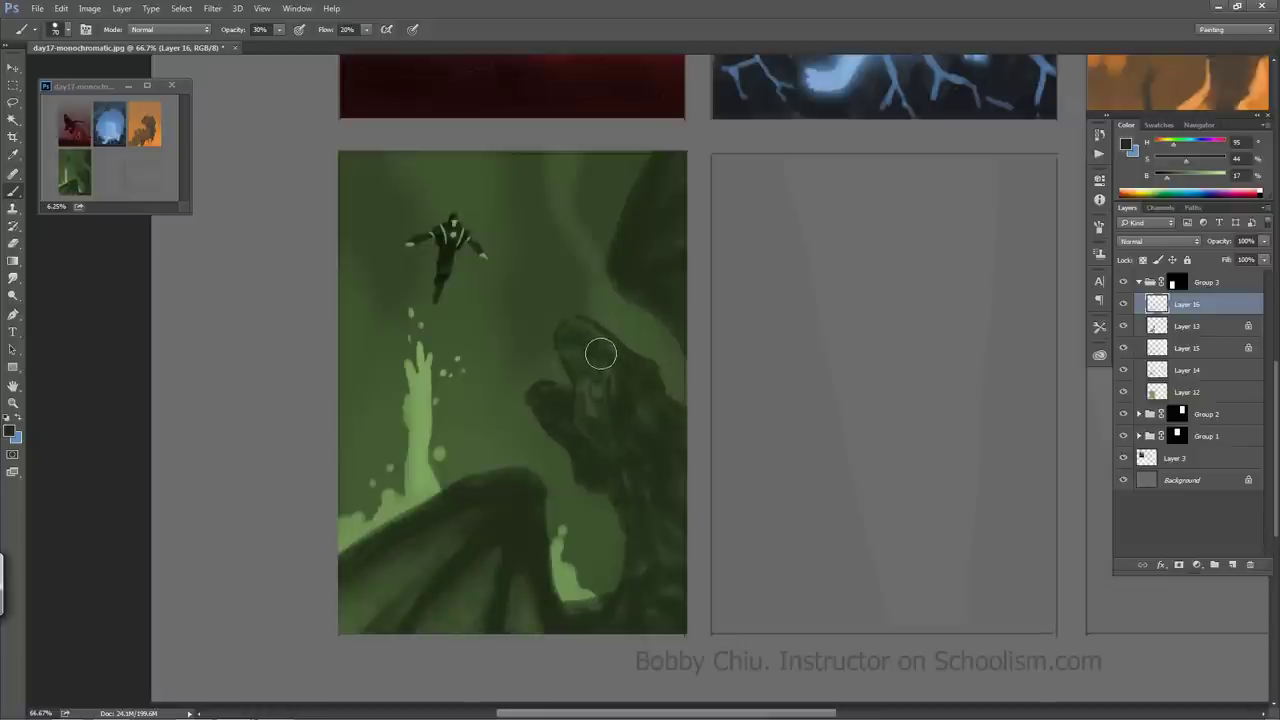
{"action": "key", "text": "6"}
{"action": "mouse_move", "coordinate": [585, 336]}
{"action": "left_mouse_down"}
{"action": "mouse_move", "coordinate": [593, 417]}
{"action": "mouse_move", "coordinate": [626, 407]}
{"action": "mouse_move", "coordinate": [635, 382]}
{"action": "mouse_move", "coordinate": [646, 456]}
{"action": "left_mouse_up"}
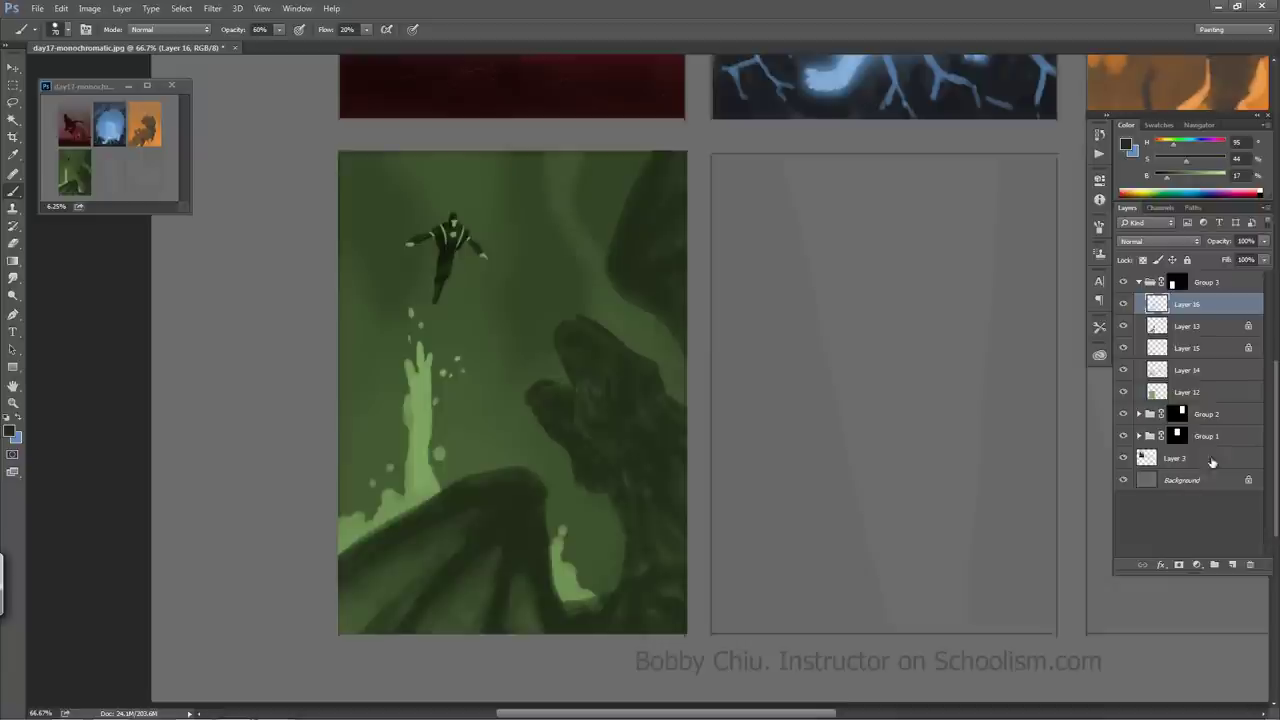
- On a new layer, paint near-black shadows on the creature's head, neck, body and upper-right wing using a 35 px brush at 6% brightness
{"action": "left_click", "coordinate": [1232, 564]}
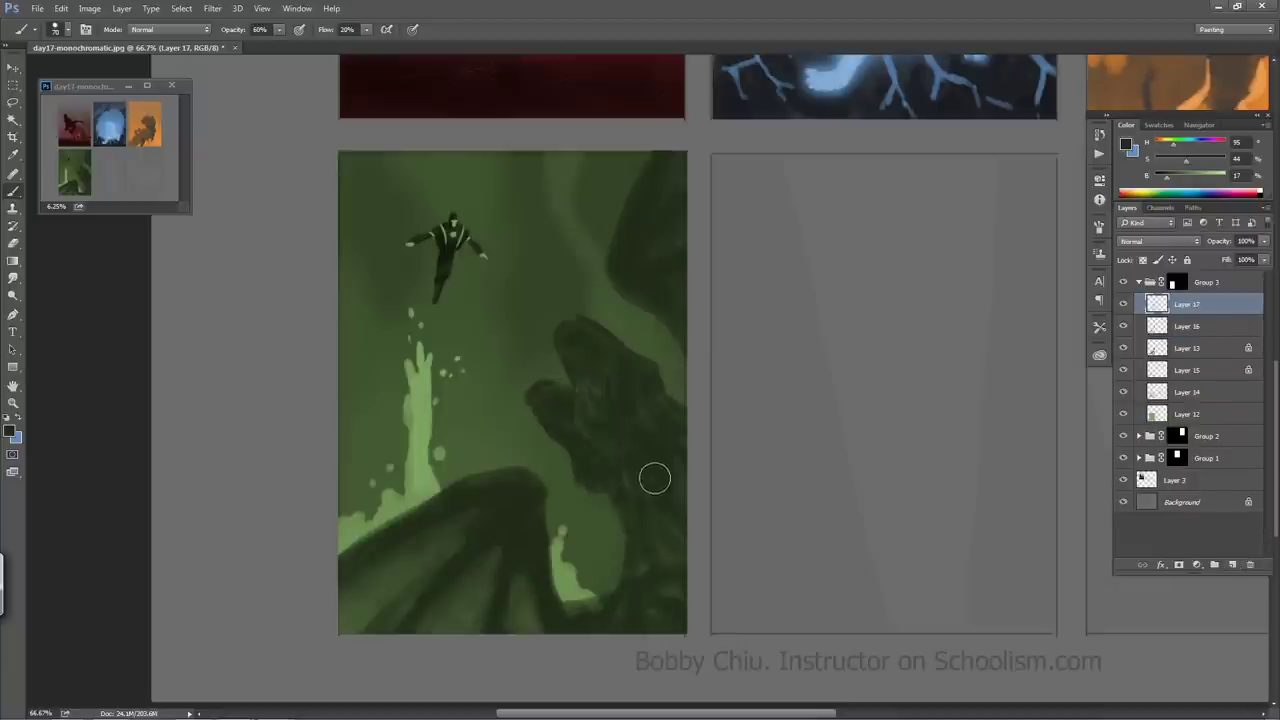
{"action": "key", "text": "bracketleft"}
{"action": "key", "text": "bracketleft"}
{"action": "key", "text": "bracketleft"}
{"action": "left_click_drag", "start_coordinate": [1162, 176], "coordinate": [1160, 179]}
{"action": "left_click_drag", "start_coordinate": [542, 392], "coordinate": [574, 418]}
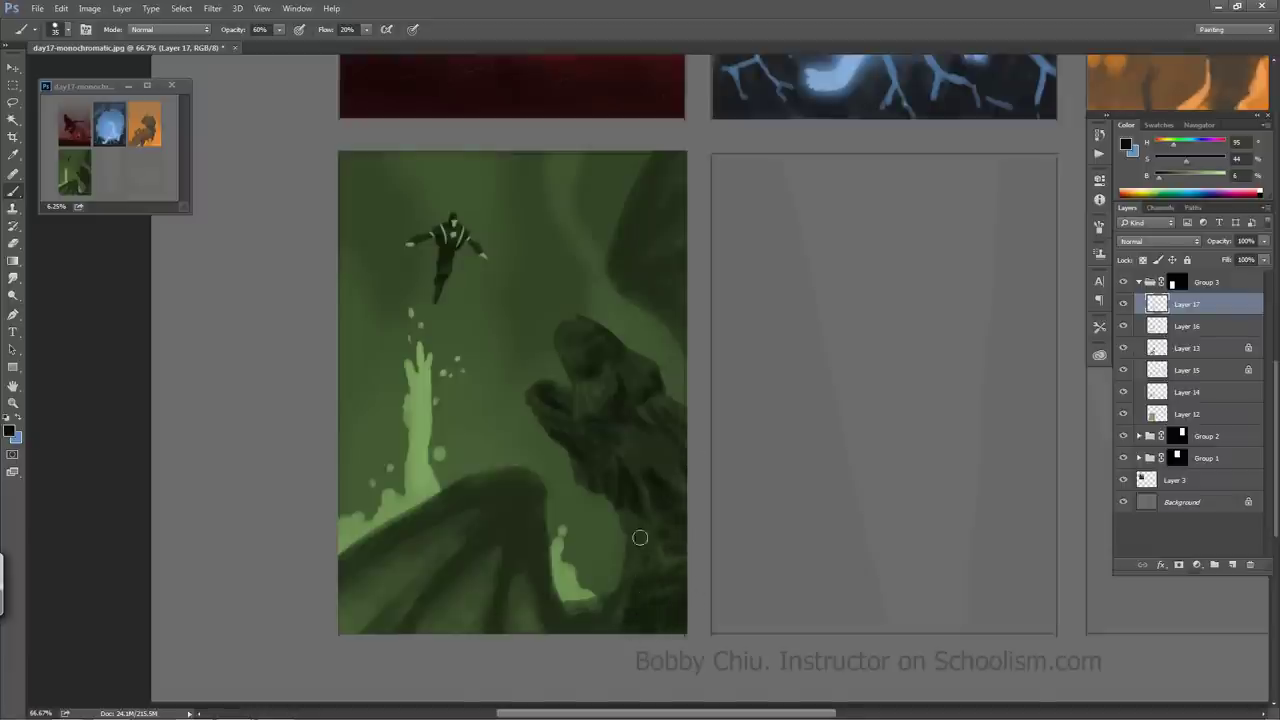
{"action": "mouse_move", "coordinate": [640, 538]}
{"action": "left_mouse_down"}
{"action": "mouse_move", "coordinate": [618, 507]}
{"action": "mouse_move", "coordinate": [626, 540]}
{"action": "left_mouse_up"}
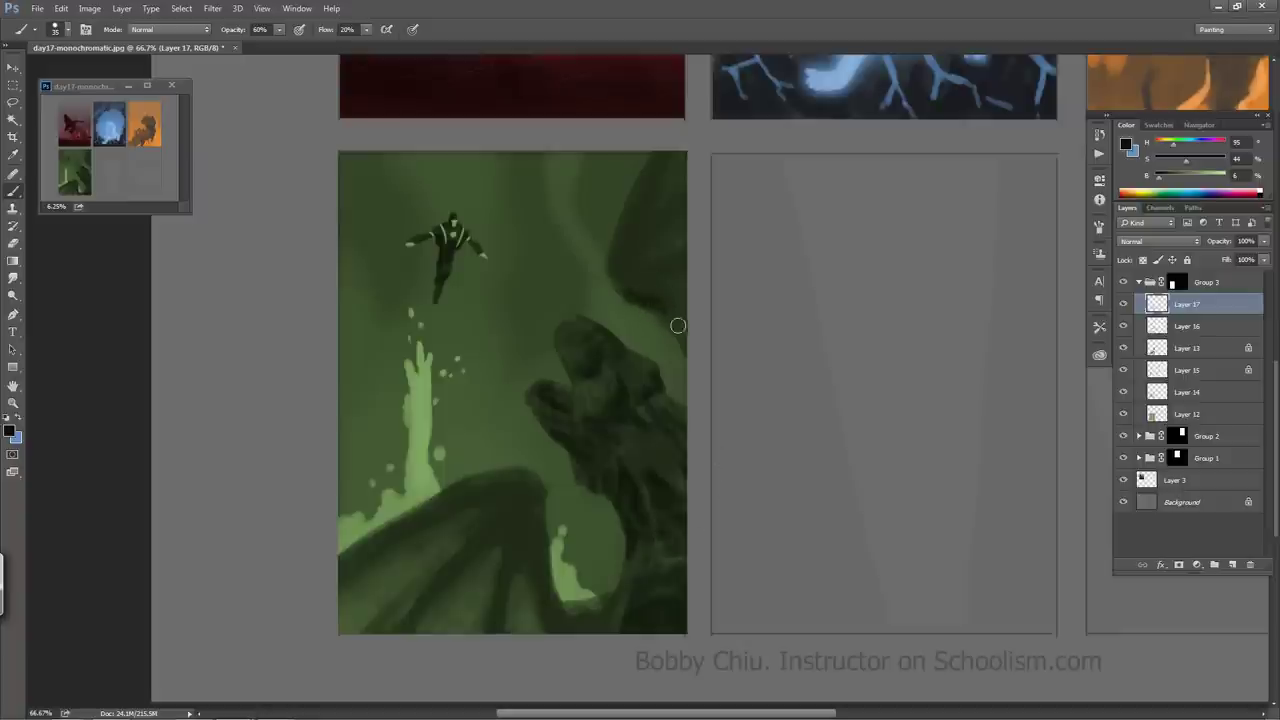
{"action": "left_click_drag", "start_coordinate": [678, 325], "coordinate": [695, 357]}
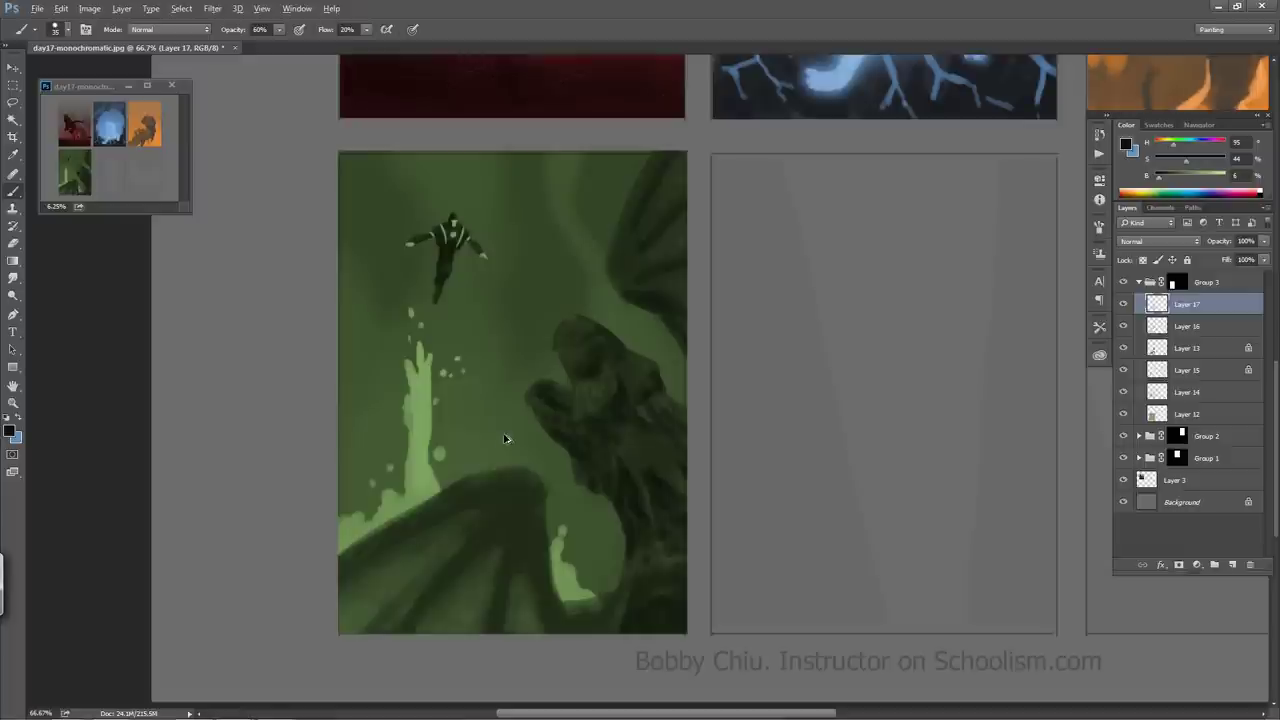
- Paint teeth along the creature's jaws and a glowing eye with light green sampled from the water column
{"action": "left_click", "coordinate": [424, 467], "text": "alt"}
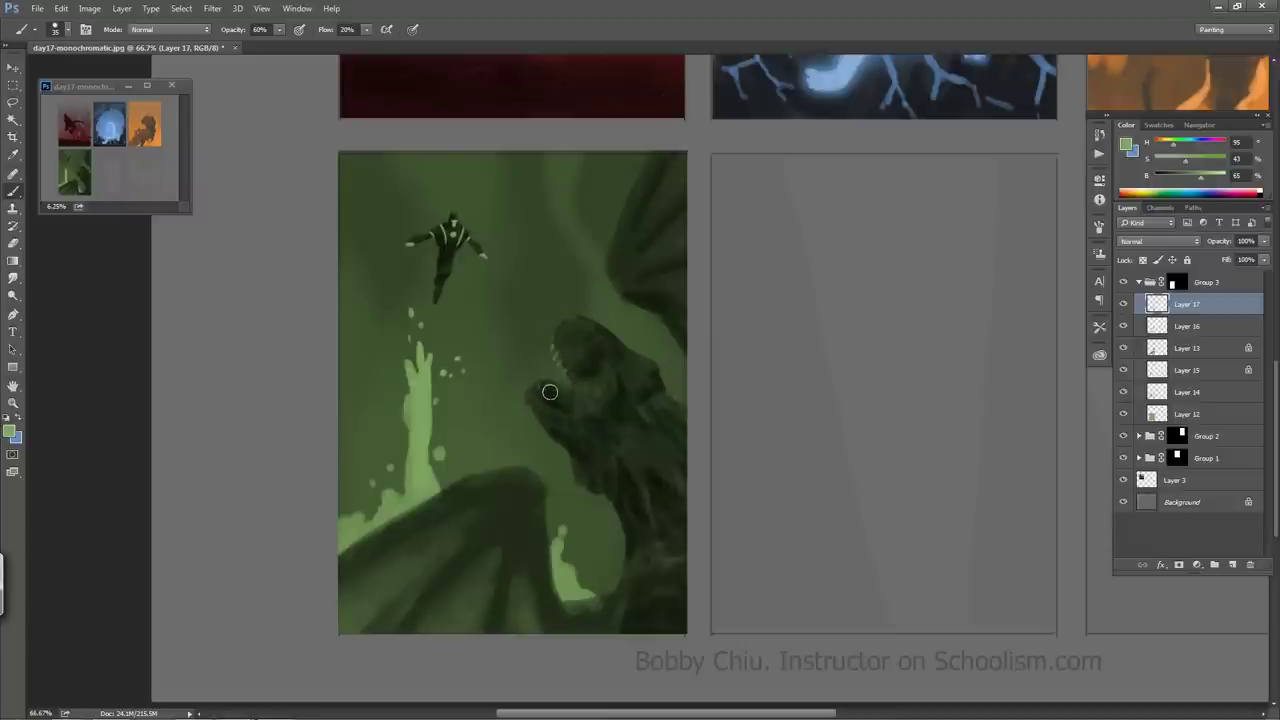
{"action": "left_click_drag", "start_coordinate": [550, 392], "coordinate": [556, 402]}
{"action": "left_click", "coordinate": [595, 391]}
- On Layer 14, brighten the background behind the flying figure and around the creature with light green, using a 300 px brush
{"action": "left_click", "coordinate": [1123, 392]}
{"action": "left_click", "coordinate": [1123, 392]}
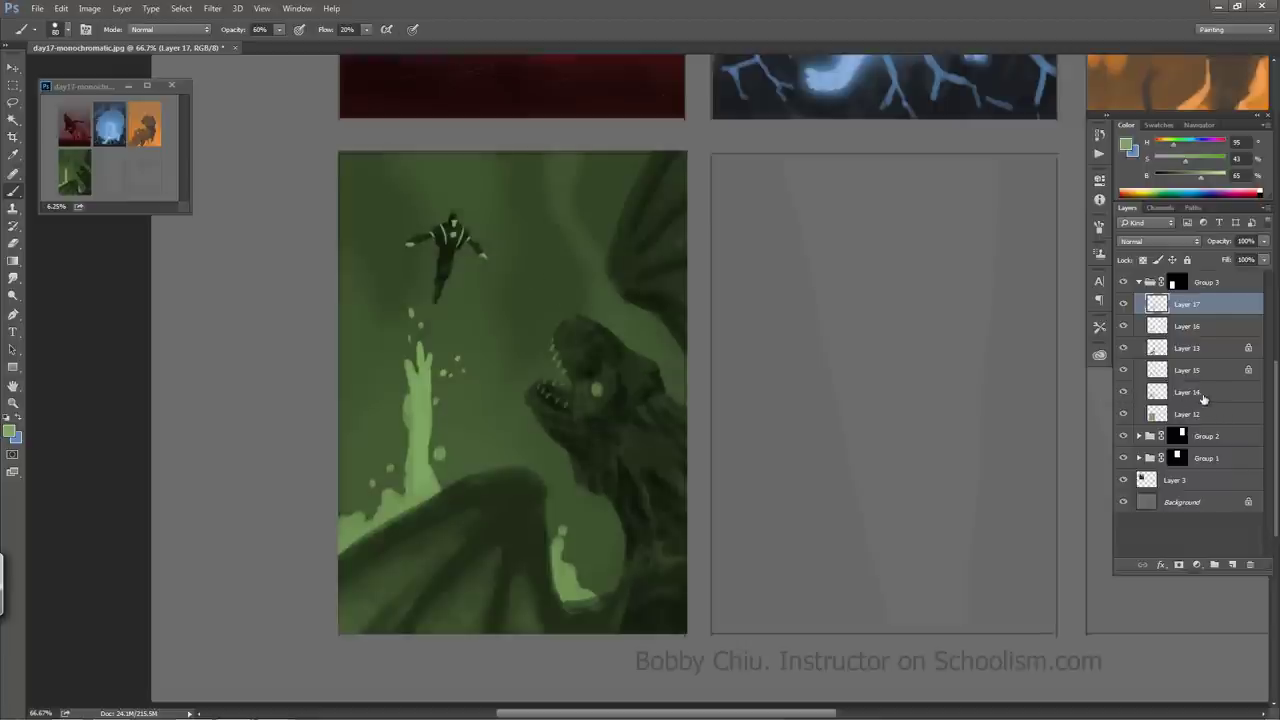
{"action": "left_click", "coordinate": [1190, 392]}
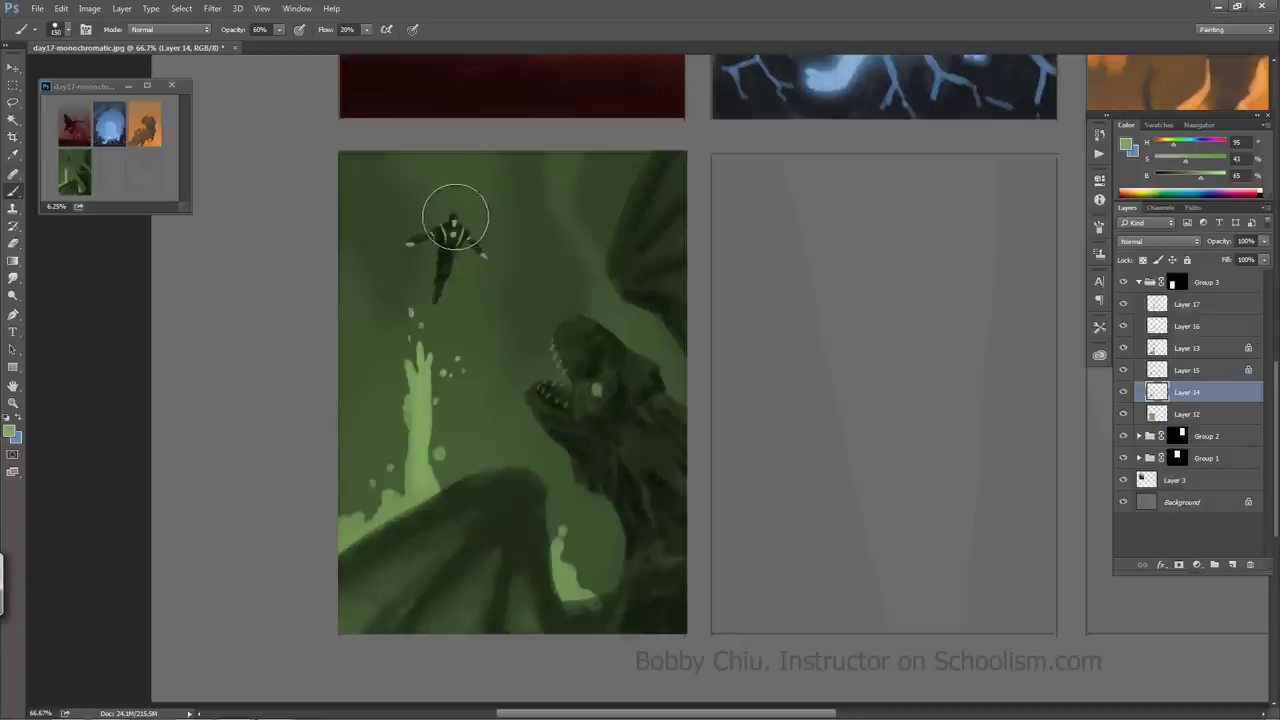
{"action": "key", "text": "bracketright"}
{"action": "key", "text": "bracketright"}
{"action": "key", "text": "bracketright"}
{"action": "key", "text": "bracketright"}
{"action": "key", "text": "bracketright"}
{"action": "key", "text": "bracketright"}
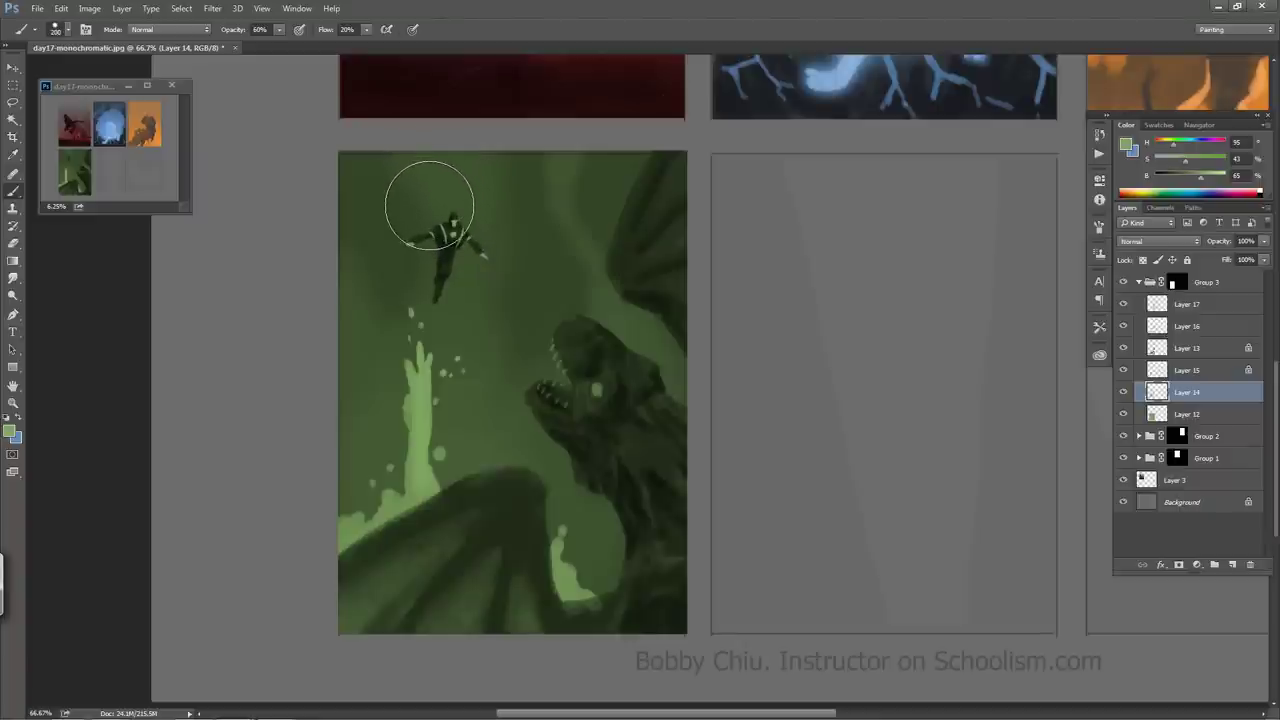
{"action": "key", "text": "bracketleft"}
{"action": "key", "text": "bracketleft"}
{"action": "key", "text": "bracketleft"}
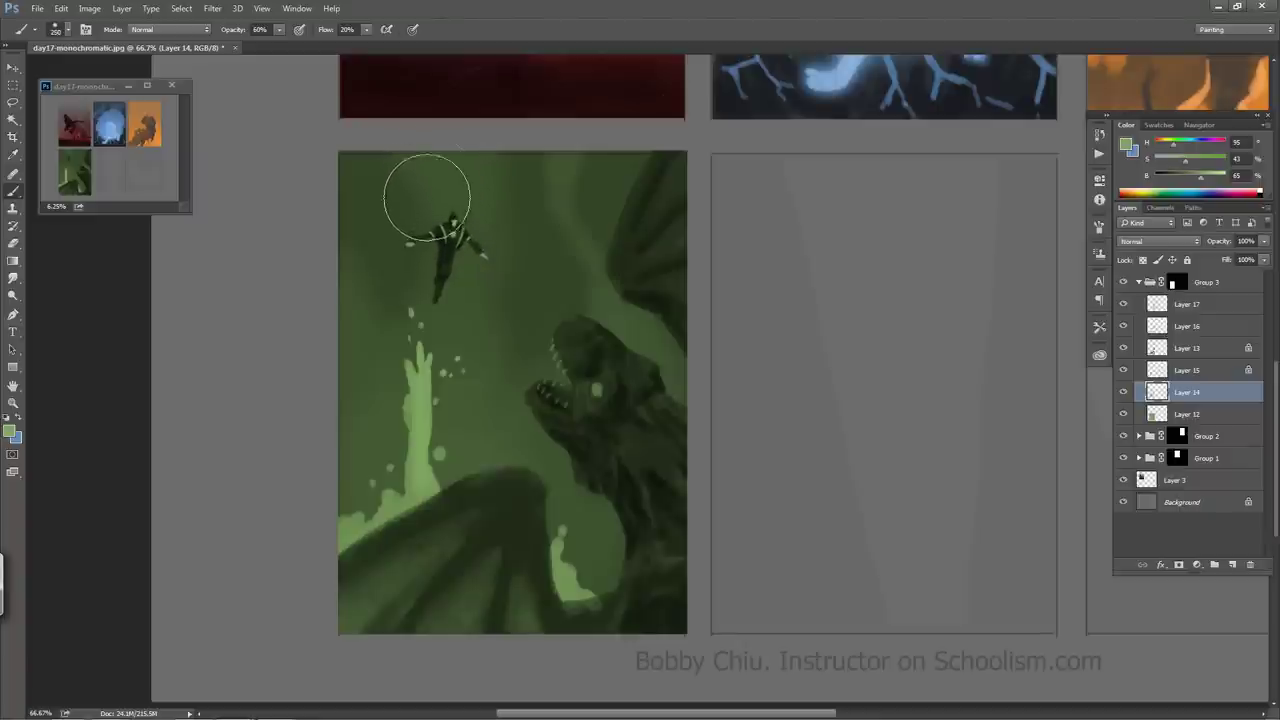
{"action": "key", "text": "bracketright"}
{"action": "key", "text": "bracketright"}
{"action": "left_click", "coordinate": [442, 170]}
{"action": "mouse_move", "coordinate": [442, 170]}
{"action": "left_mouse_down"}
{"action": "mouse_move", "coordinate": [468, 185]}
{"action": "mouse_move", "coordinate": [436, 149]}
{"action": "mouse_move", "coordinate": [474, 246]}
{"action": "mouse_move", "coordinate": [466, 227]}
{"action": "mouse_move", "coordinate": [448, 338]}
{"action": "left_mouse_up"}
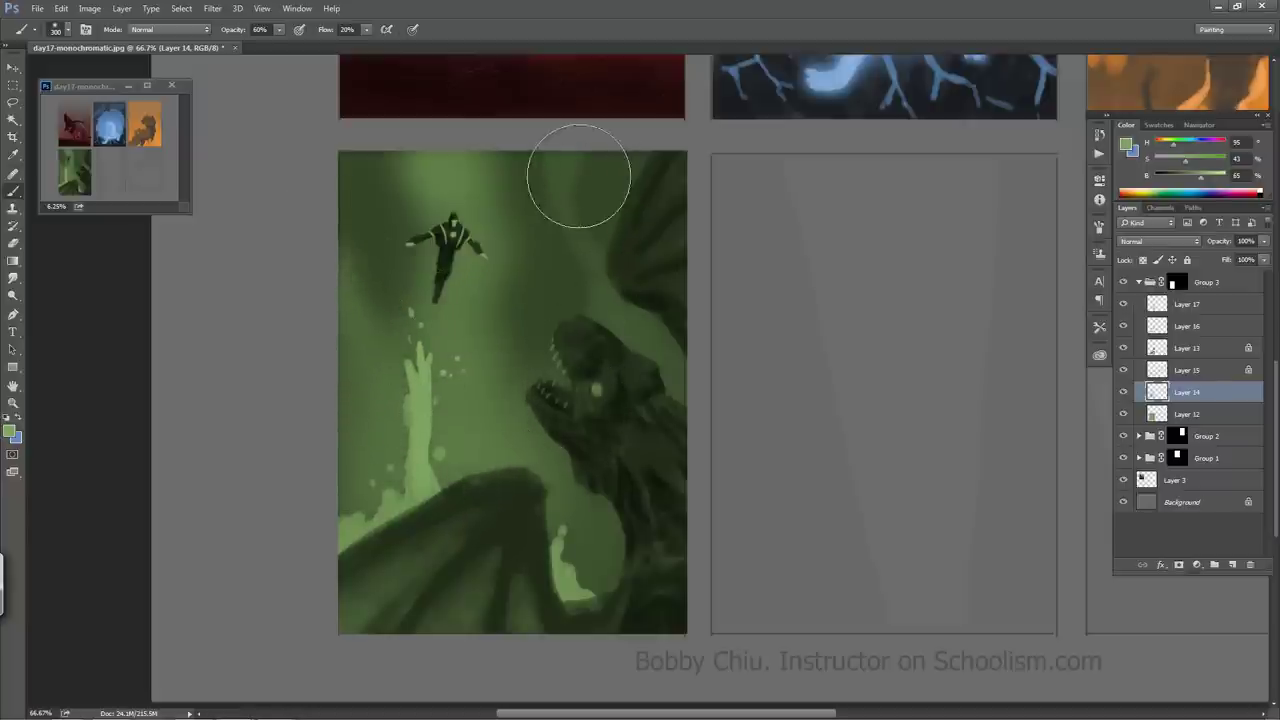
{"action": "left_click_drag", "start_coordinate": [614, 310], "coordinate": [646, 371]}
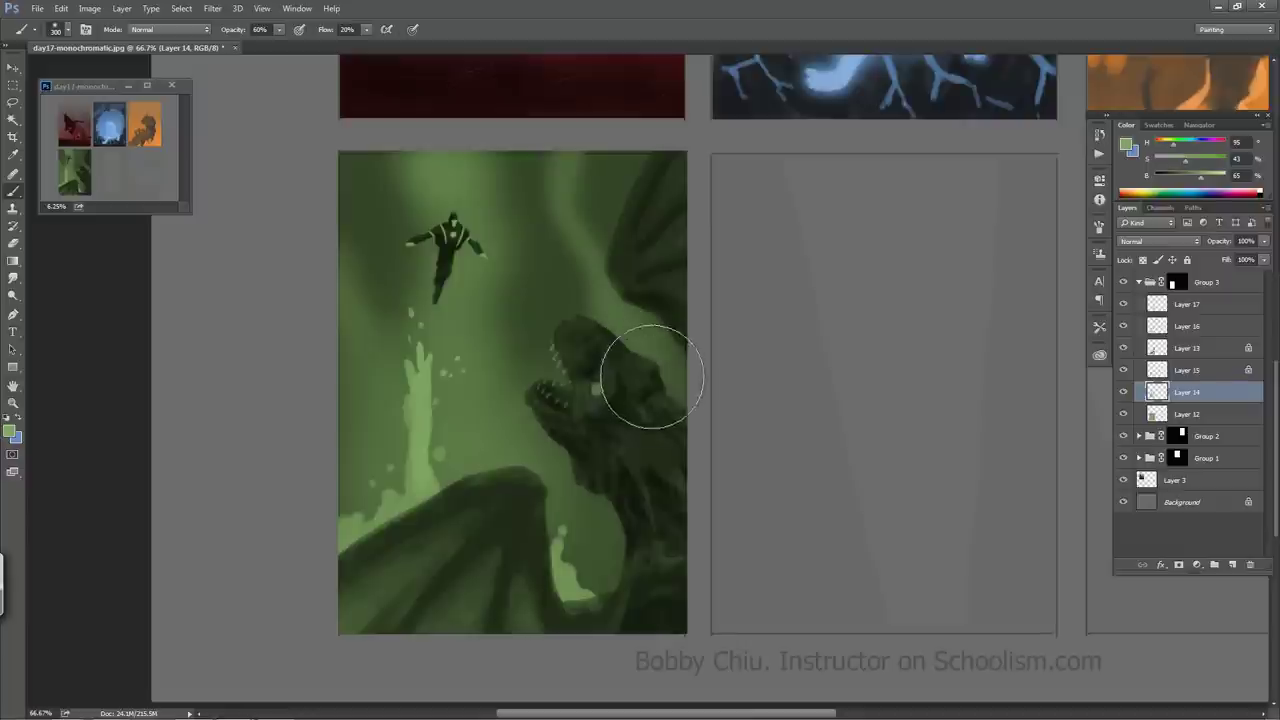
{"action": "left_click_drag", "start_coordinate": [610, 588], "coordinate": [600, 530]}
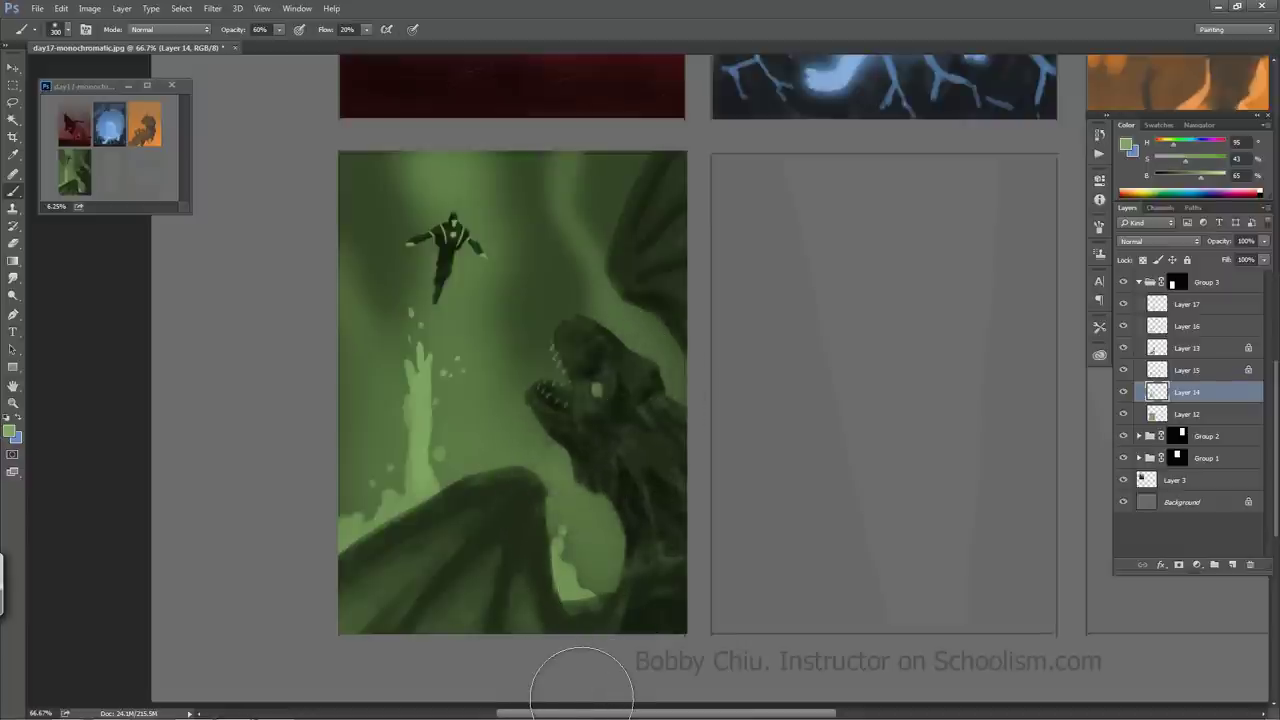
- Add a new layer directly above Layer 3, which holds the red scene
{"action": "key", "text": "ctrl+minus"}
{"action": "key", "text": "ctrl+minus"}
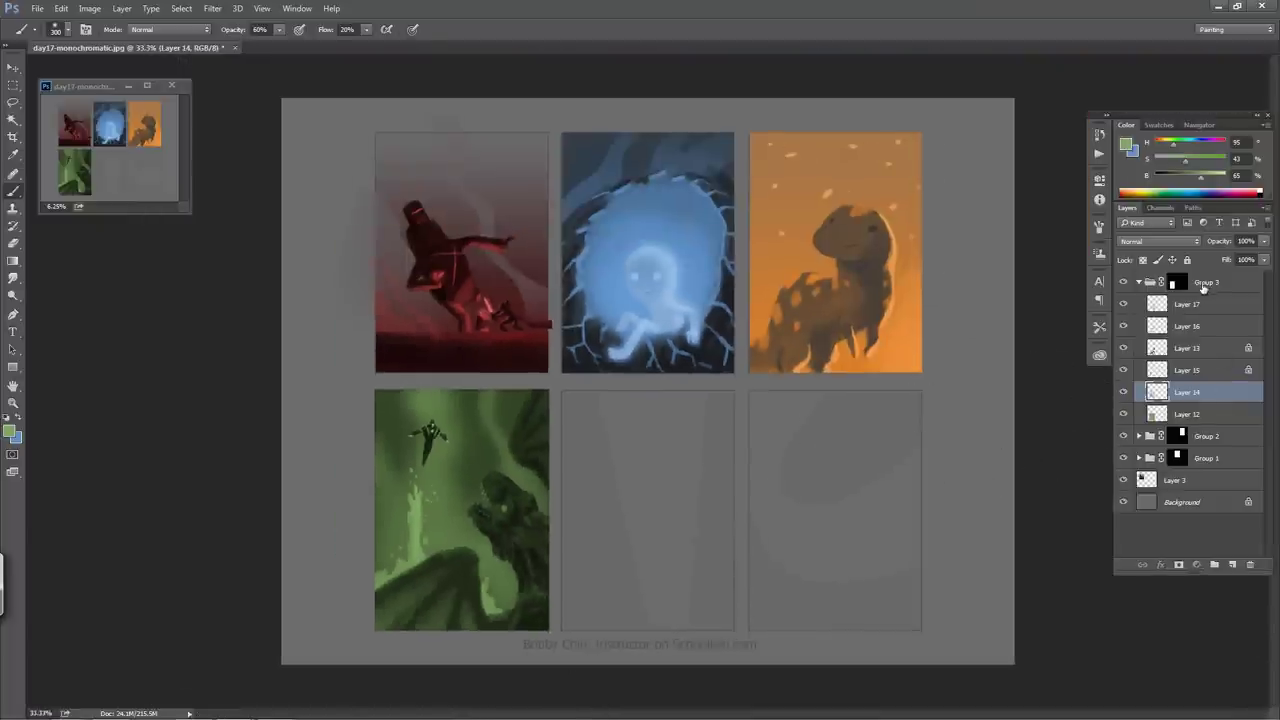
{"action": "left_click", "coordinate": [1203, 285]}
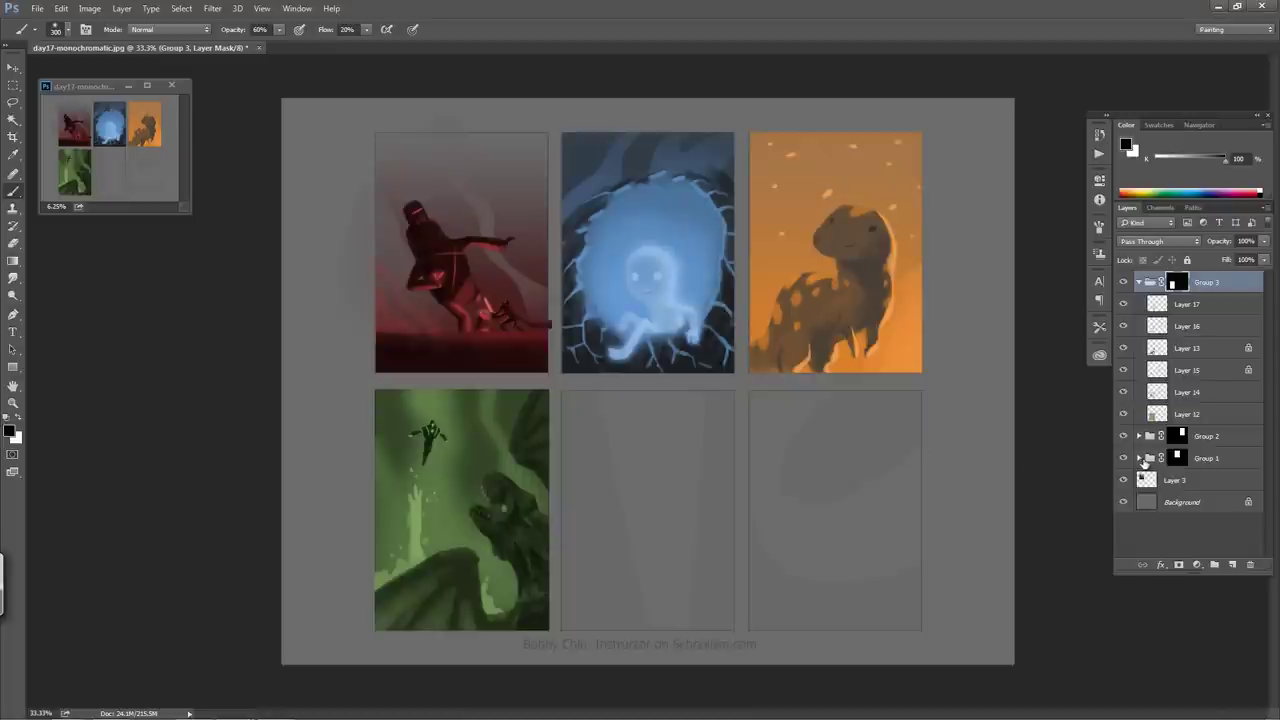
{"action": "left_click", "coordinate": [1124, 481]}
{"action": "left_click", "coordinate": [1124, 481]}
{"action": "left_click", "coordinate": [1180, 486]}
{"action": "left_click", "coordinate": [1232, 565]}
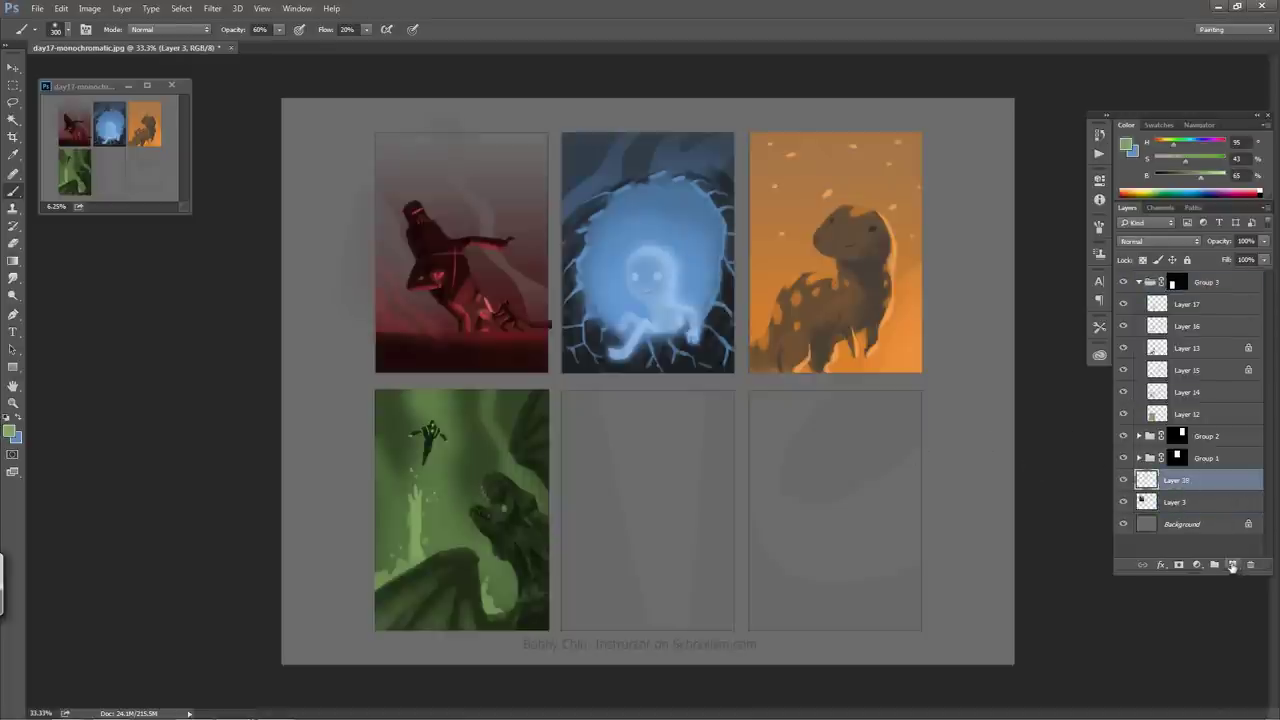
- Lasso the striding red giant, copy it onto Layer 18 and shift it slightly left, away from the small fighter
{"action": "key", "text": "ctrl+plus"}
{"action": "key", "text": "ctrl+plus"}
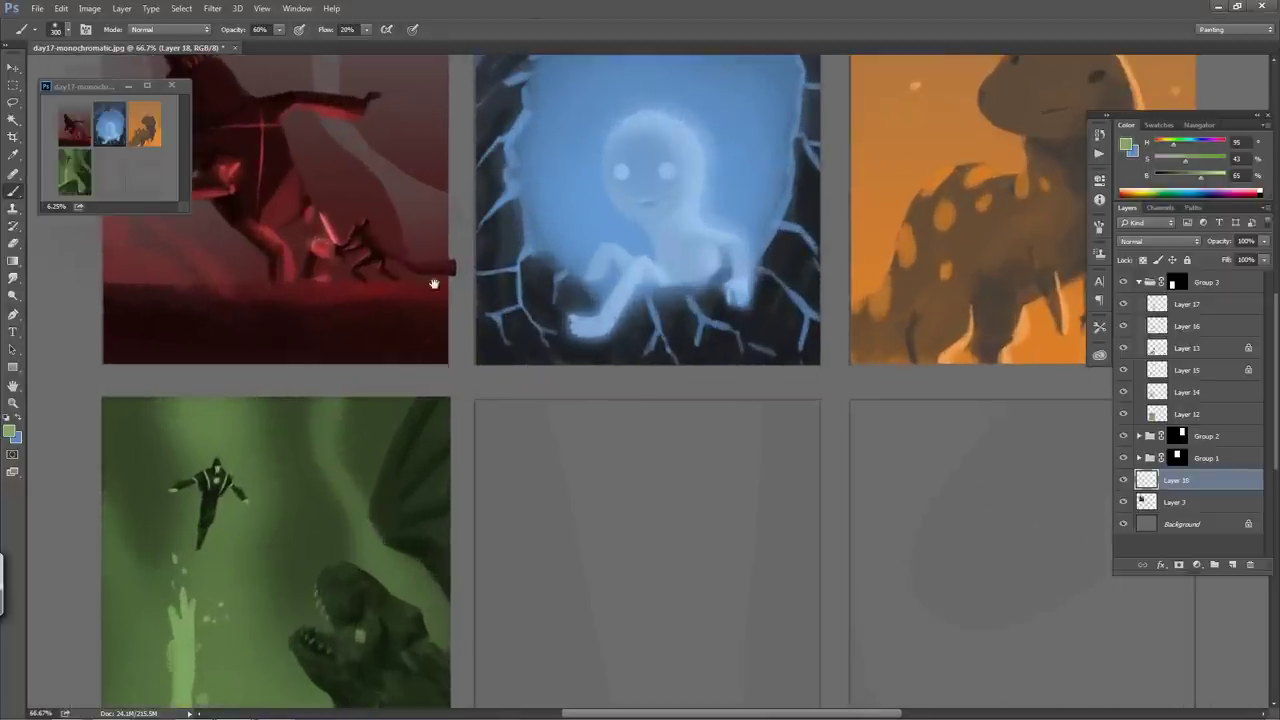
{"action": "left_click_drag", "start_coordinate": [434, 280], "coordinate": [614, 361]}
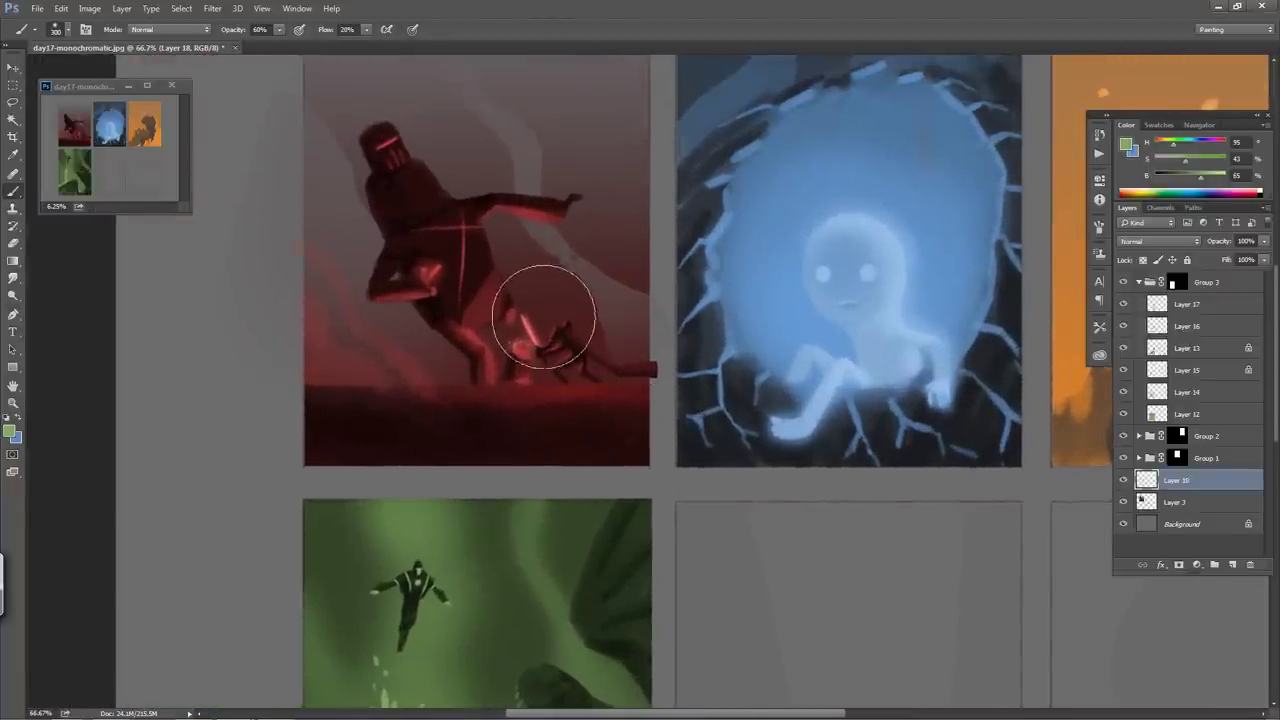
{"action": "left_click_drag", "start_coordinate": [512, 325], "coordinate": [543, 285]}
{"action": "key", "text": "l"}
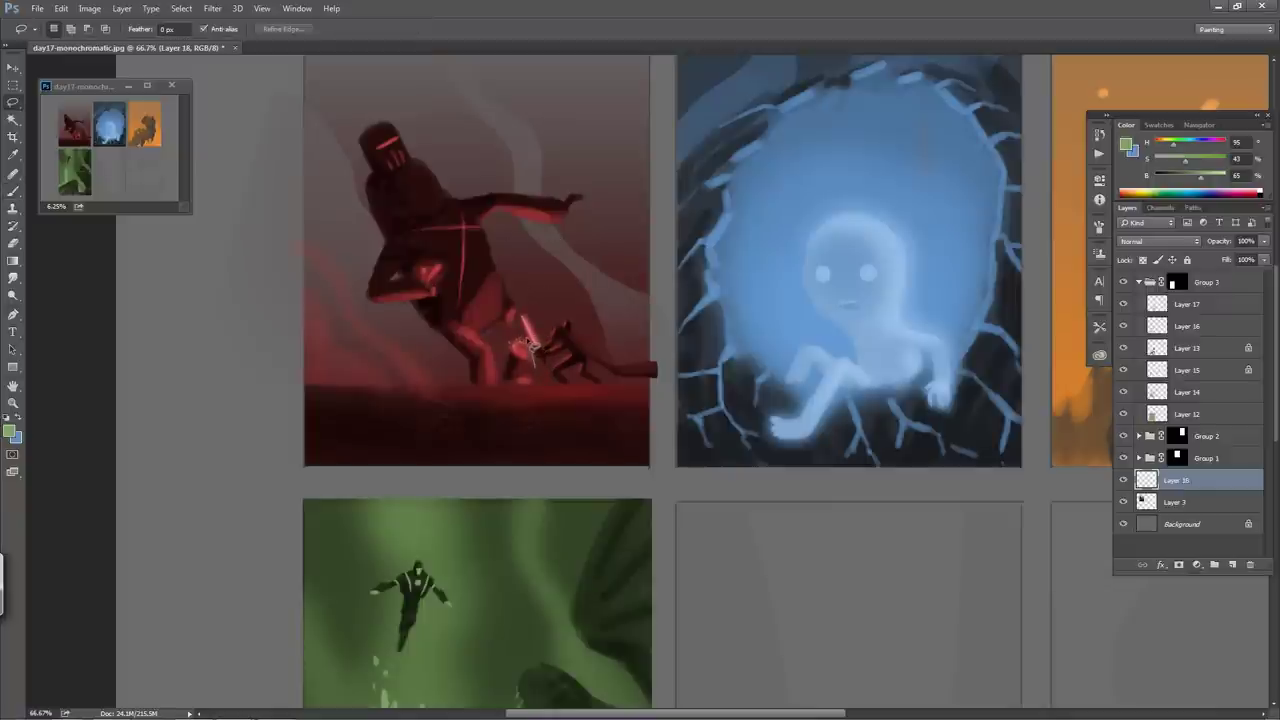
{"action": "mouse_move", "coordinate": [527, 346]}
{"action": "left_mouse_down"}
{"action": "mouse_move", "coordinate": [516, 218]}
{"action": "mouse_move", "coordinate": [568, 226]}
{"action": "mouse_move", "coordinate": [589, 184]}
{"action": "mouse_move", "coordinate": [514, 193]}
{"action": "mouse_move", "coordinate": [373, 115]}
{"action": "mouse_move", "coordinate": [357, 147]}
{"action": "mouse_move", "coordinate": [381, 238]}
{"action": "mouse_move", "coordinate": [365, 293]}
{"action": "mouse_move", "coordinate": [408, 306]}
{"action": "mouse_move", "coordinate": [465, 366]}
{"action": "left_mouse_up"}
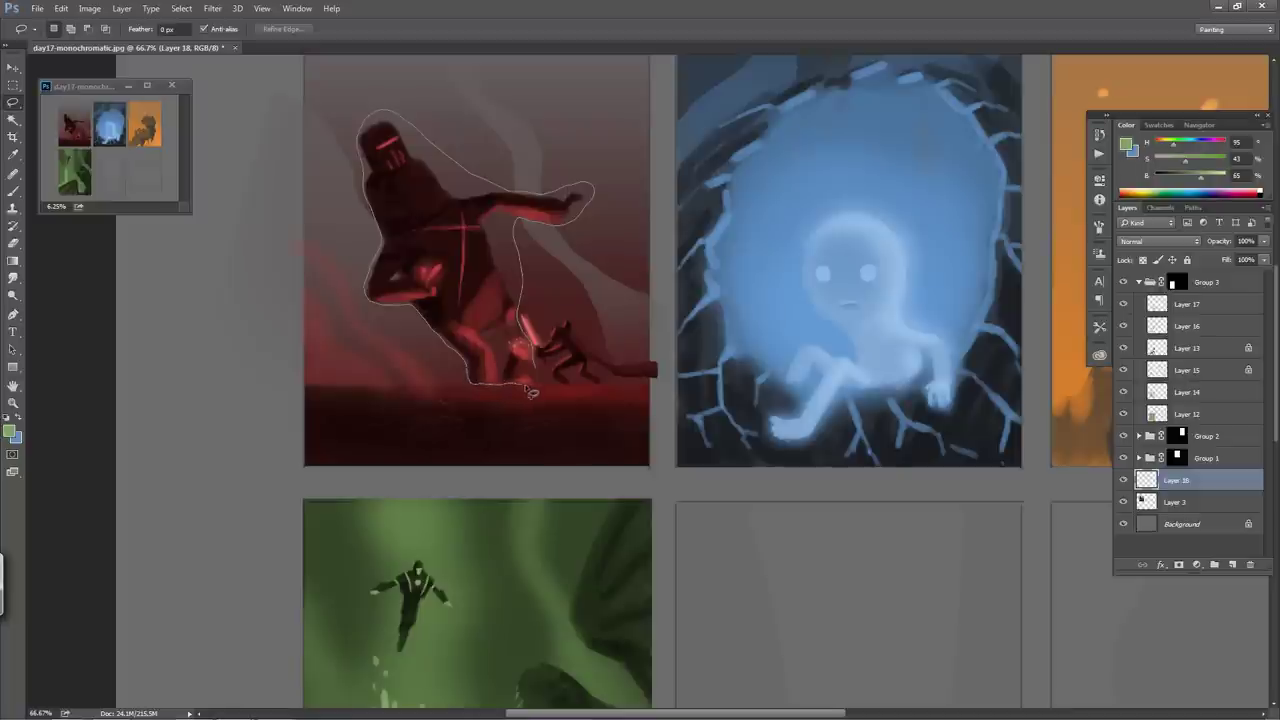
{"action": "left_click_drag", "start_coordinate": [544, 392], "coordinate": [540, 383]}
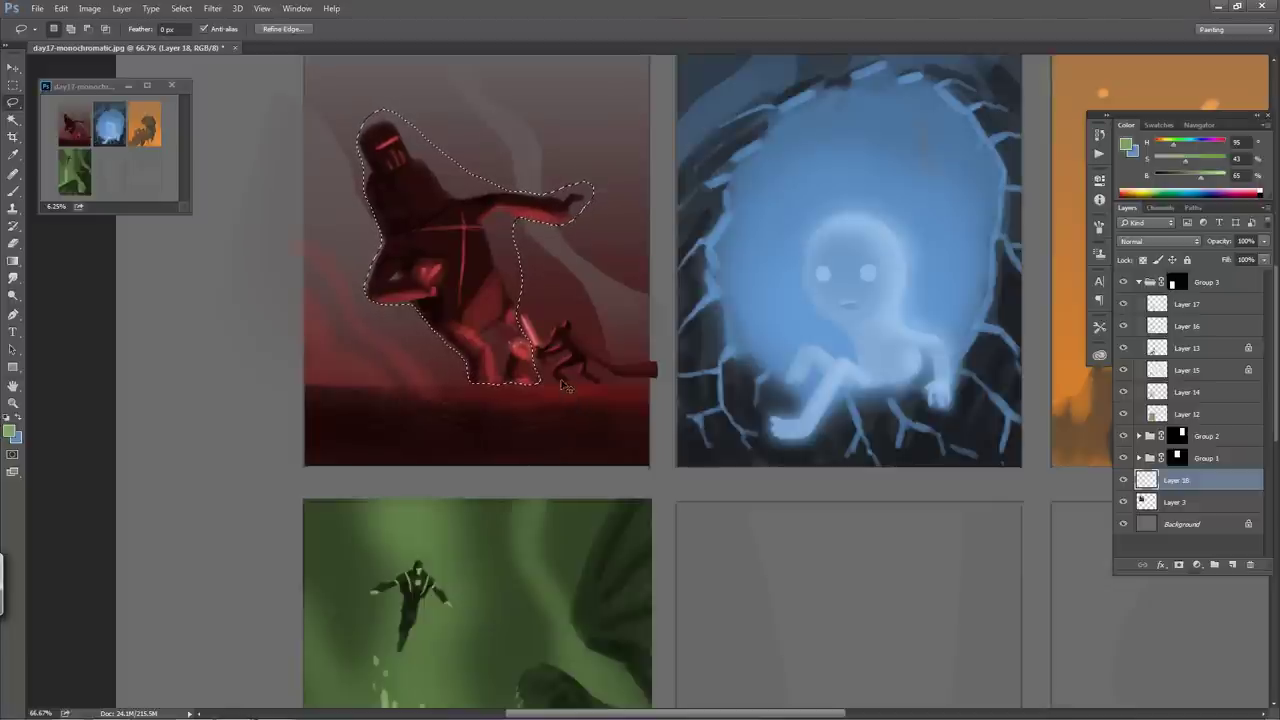
{"action": "key", "text": "ctrl+d"}
{"action": "mouse_move", "coordinate": [479, 290]}
{"action": "left_mouse_down"}
{"action": "mouse_move", "coordinate": [450, 290]}
{"action": "mouse_move", "coordinate": [465, 289]}
{"action": "left_mouse_up"}
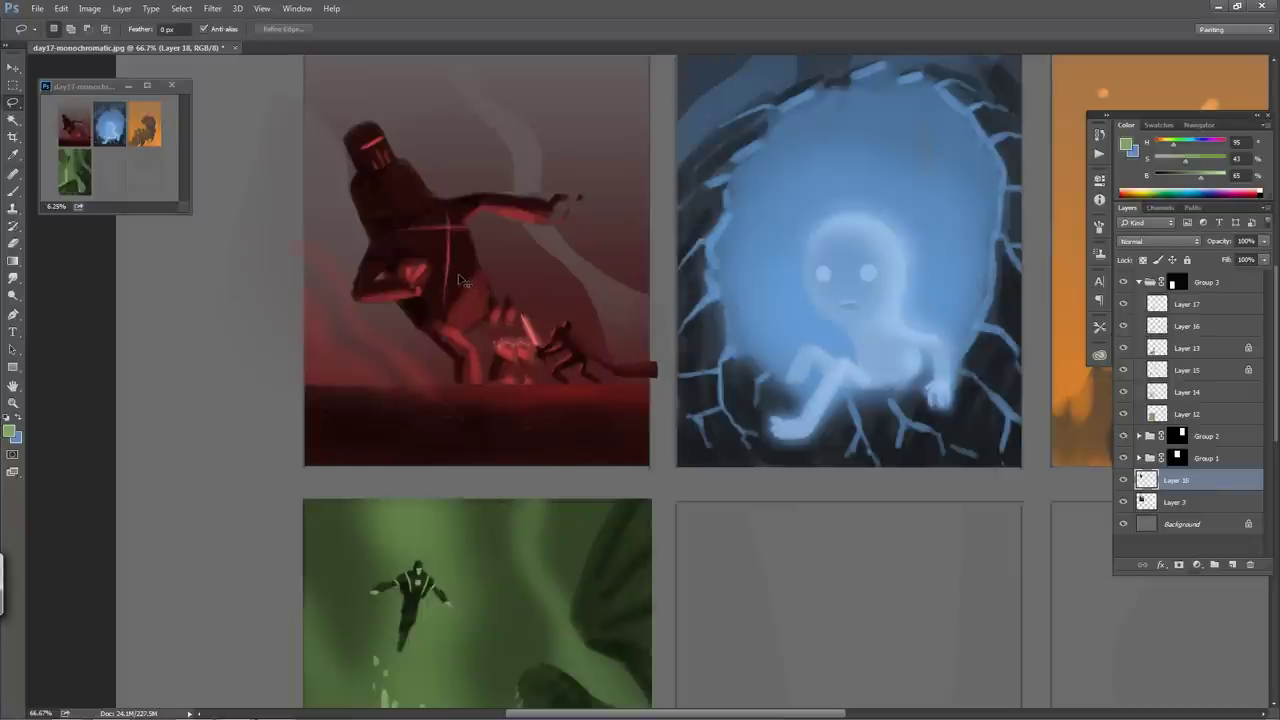
{"action": "mouse_move", "coordinate": [452, 278]}
{"action": "left_mouse_down"}
{"action": "mouse_move", "coordinate": [474, 281]}
{"action": "mouse_move", "coordinate": [462, 282]}
{"action": "left_mouse_up"}
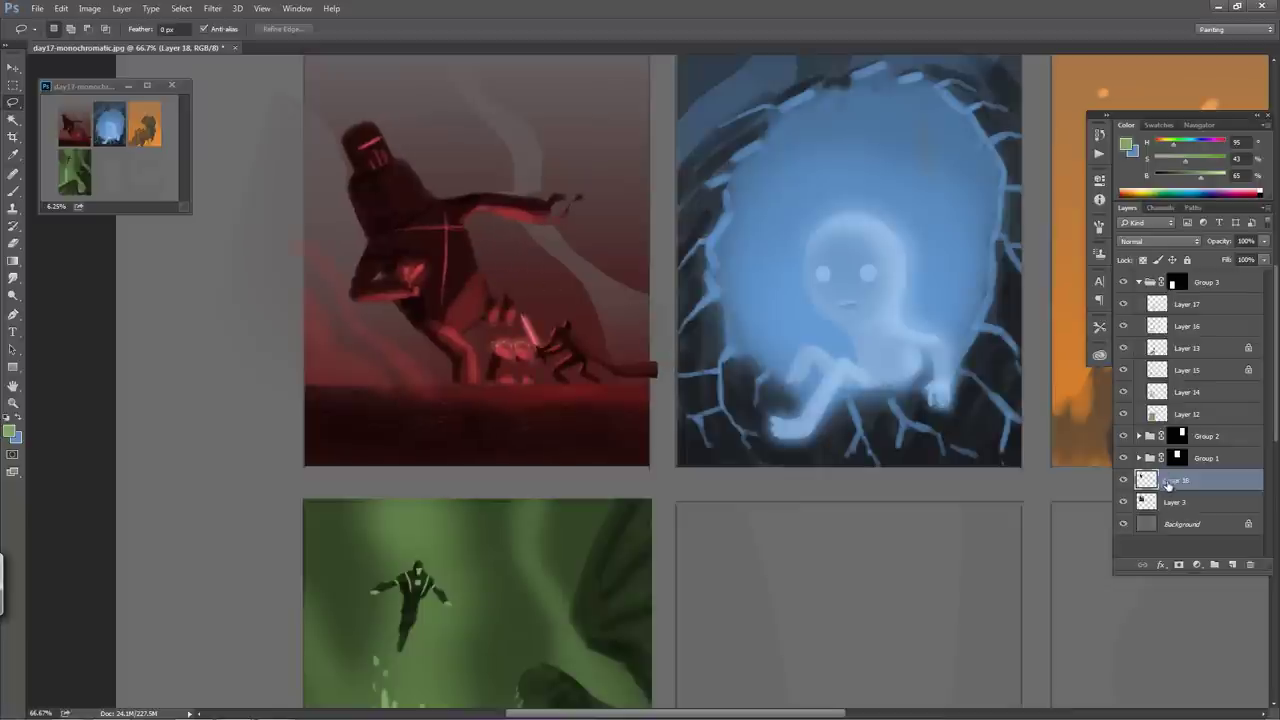
- Paint out the old thigh edge beside the shifted giant with sampled dark red, using a 70 px brush at 100% opacity
{"action": "key", "text": "b"}
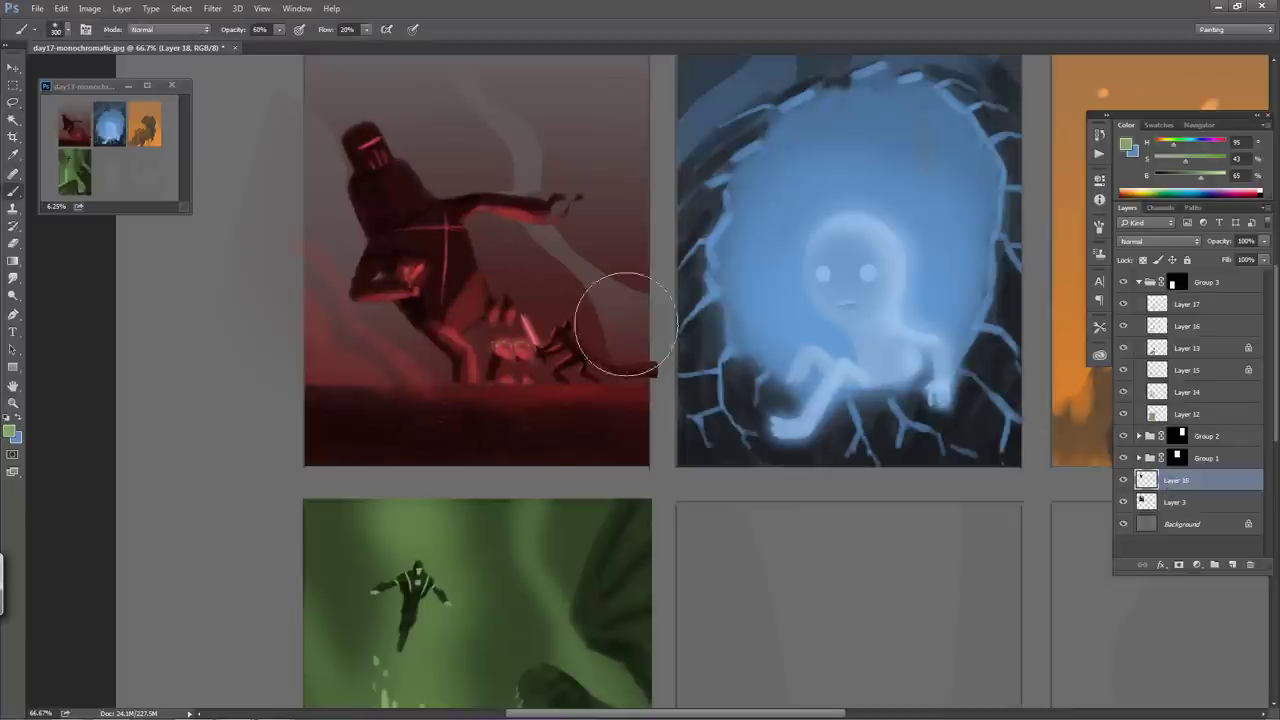
{"action": "key", "text": "bracketleft"}
{"action": "key", "text": "bracketleft"}
{"action": "key", "text": "bracketleft"}
{"action": "key", "text": "bracketleft"}
{"action": "key", "text": "bracketleft"}
{"action": "key", "text": "bracketleft"}
{"action": "left_click", "coordinate": [528, 293], "text": "alt"}
{"action": "key", "text": "0"}
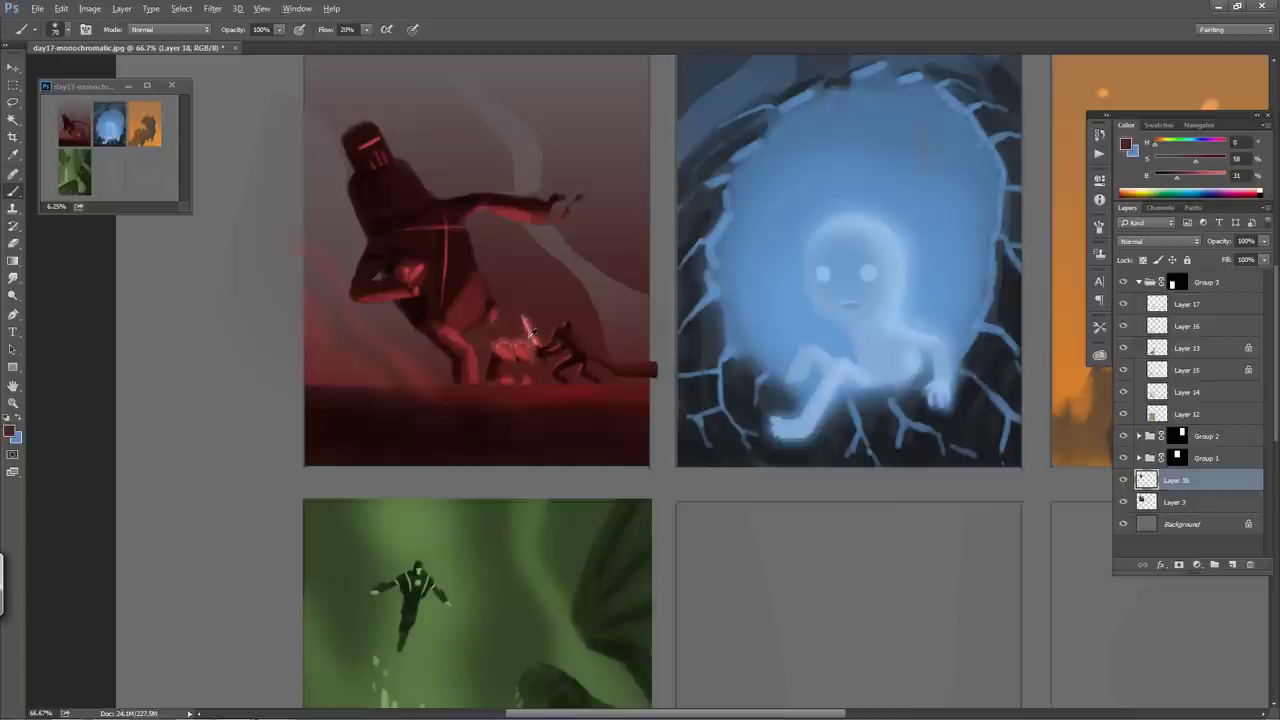
- Cover the leftover glowing leg fragments between the giant and the small fighter with sampled dark reds
{"action": "left_click", "coordinate": [540, 316], "text": "alt"}
{"action": "left_click", "coordinate": [541, 363], "text": "alt"}
{"action": "left_click", "coordinate": [543, 374], "text": "alt"}
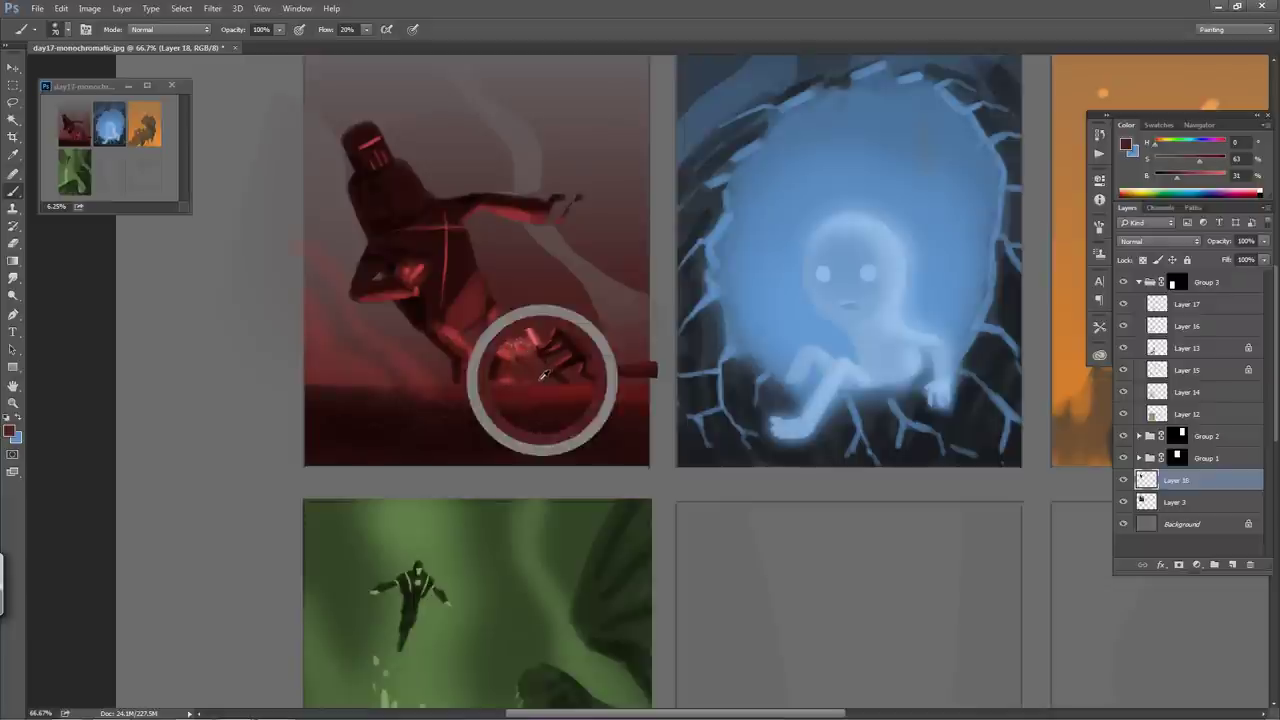
{"action": "key", "text": "["}
{"action": "key", "text": "["}
{"action": "key", "text": "["}
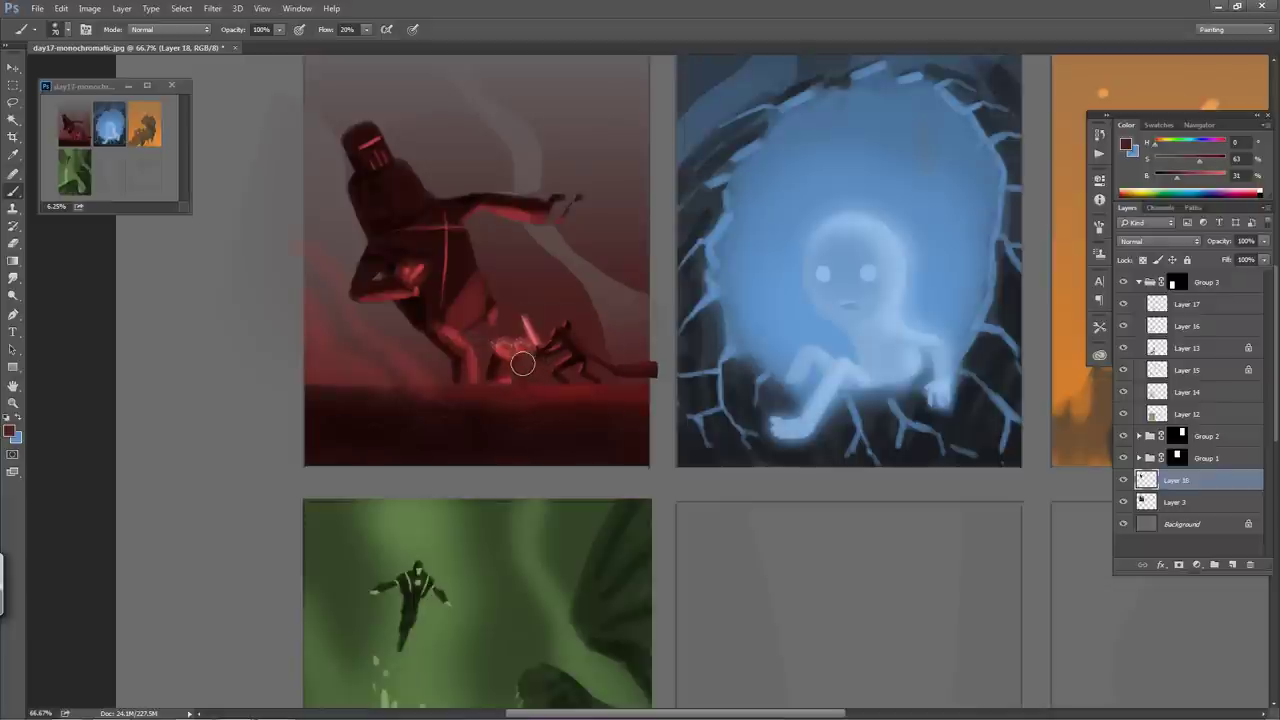
{"action": "left_click", "coordinate": [514, 357], "text": "alt"}
{"action": "left_click_drag", "start_coordinate": [514, 357], "coordinate": [521, 350]}
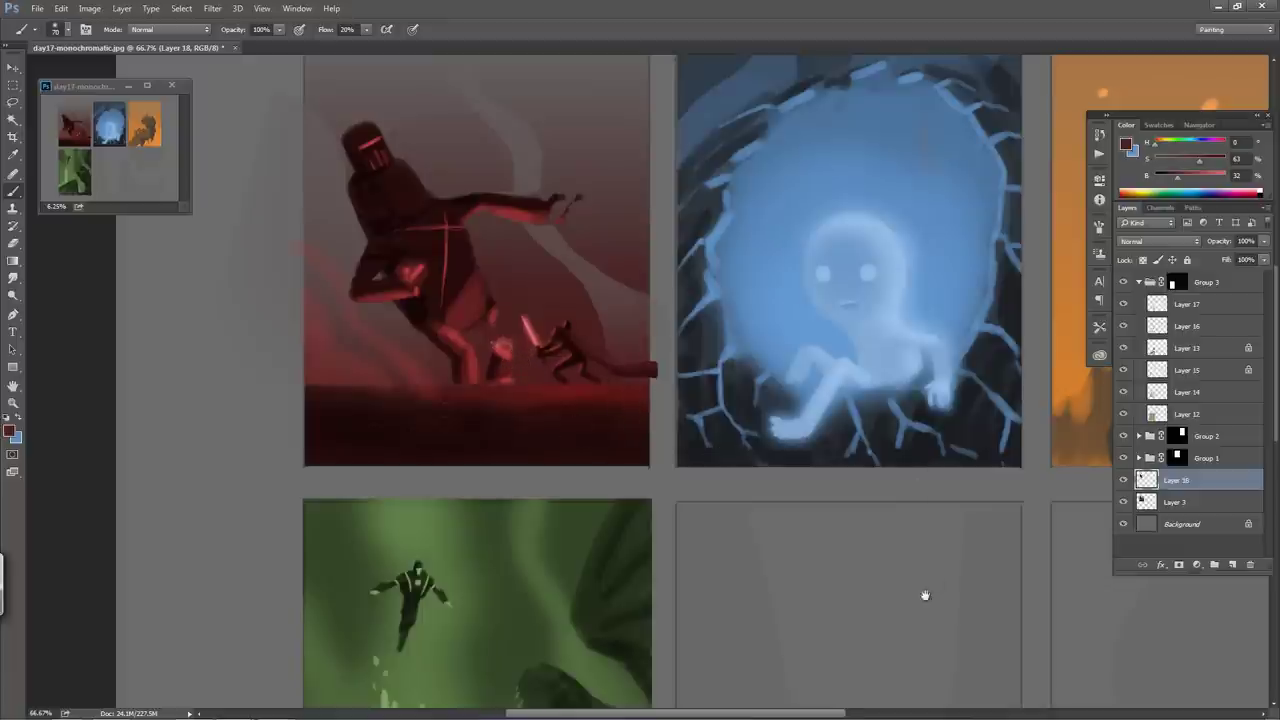
- Collapse Group 3, add a new group above it and mask that group to the empty lower-middle frame
{"action": "mouse_move", "coordinate": [925, 595]}
{"action": "left_mouse_down"}
{"action": "mouse_move", "coordinate": [743, 263]}
{"action": "mouse_move", "coordinate": [774, 451]}
{"action": "mouse_move", "coordinate": [747, 526]}
{"action": "left_mouse_up"}
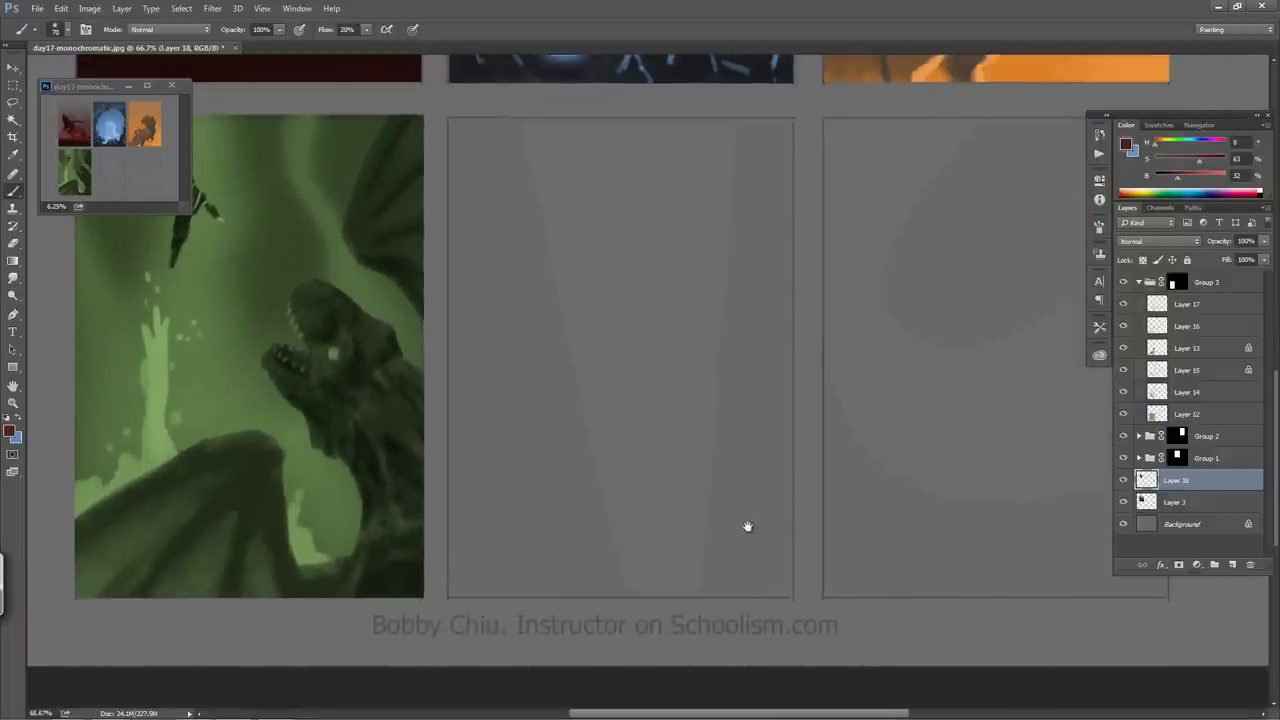
{"action": "key", "text": "ctrl+minus"}
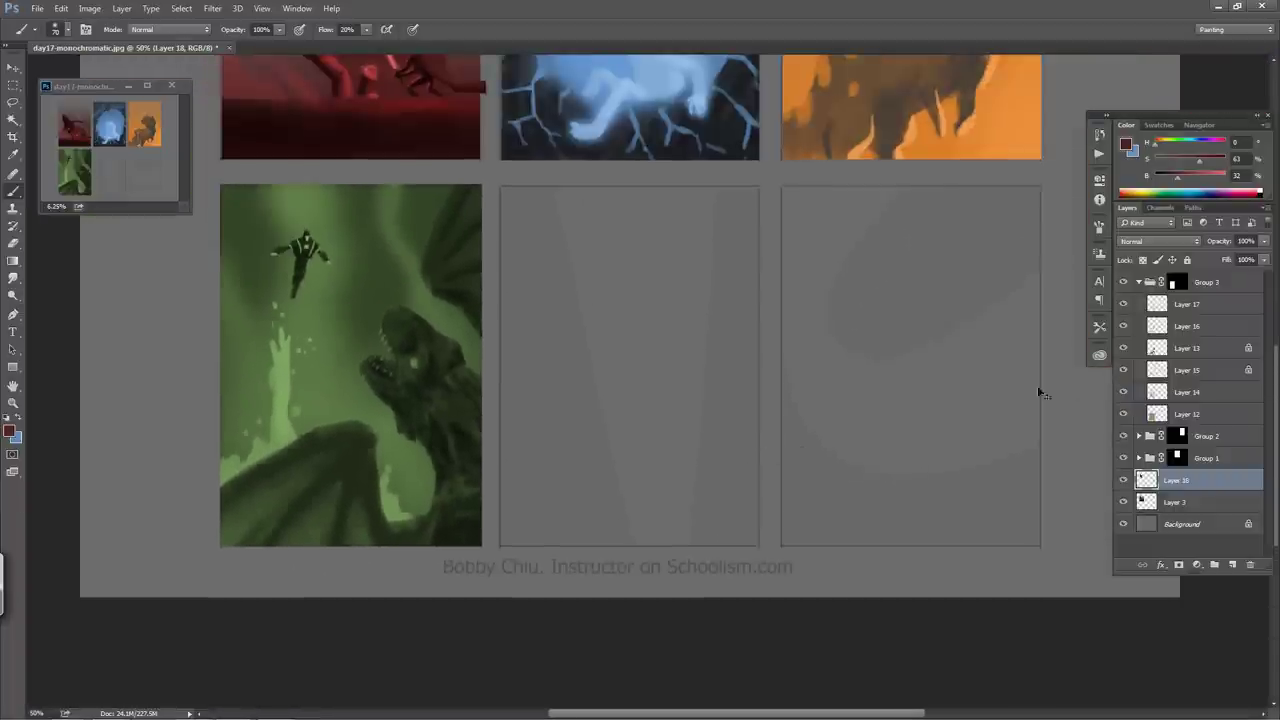
{"action": "left_click", "coordinate": [1137, 283]}
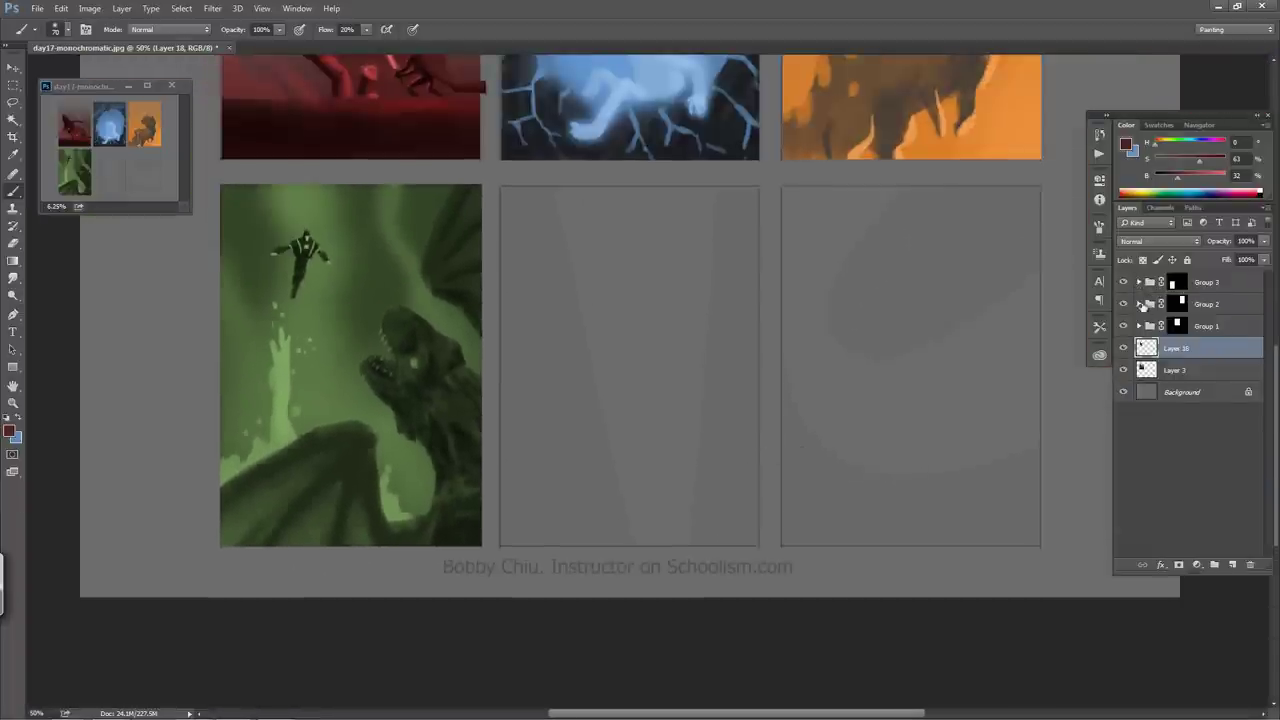
{"action": "left_click", "coordinate": [1220, 283]}
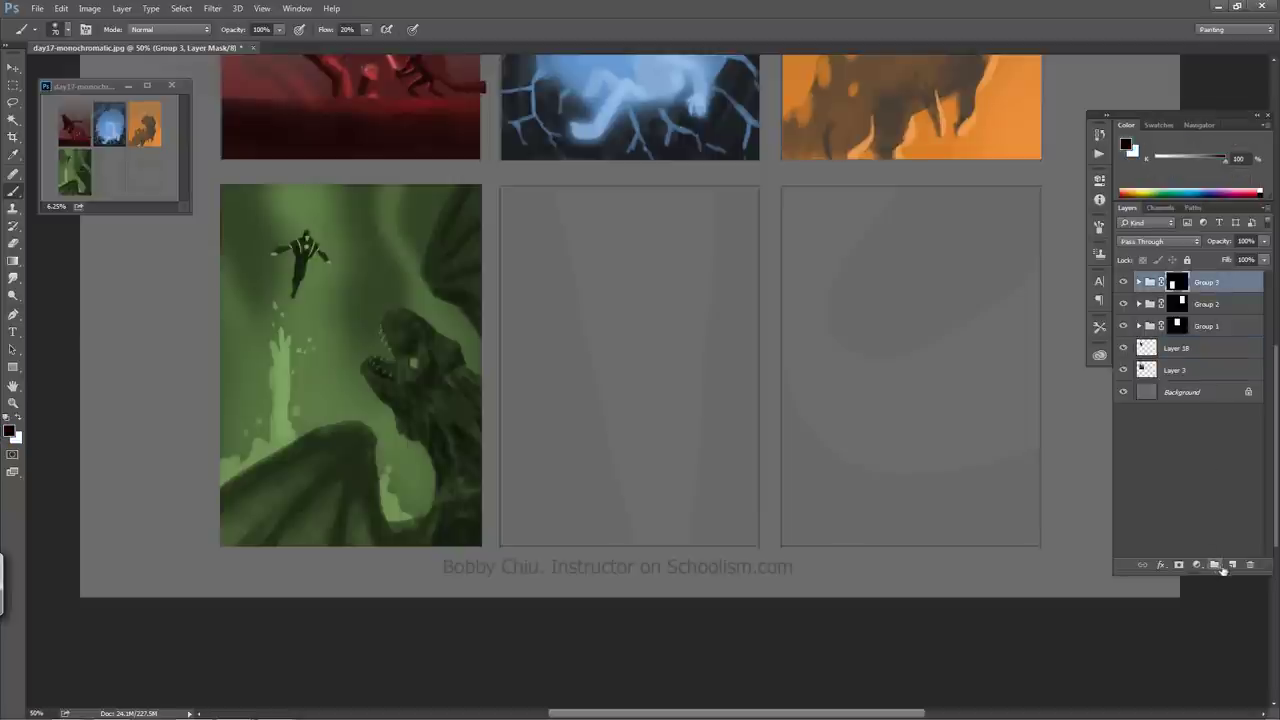
{"action": "left_click", "coordinate": [1214, 564]}
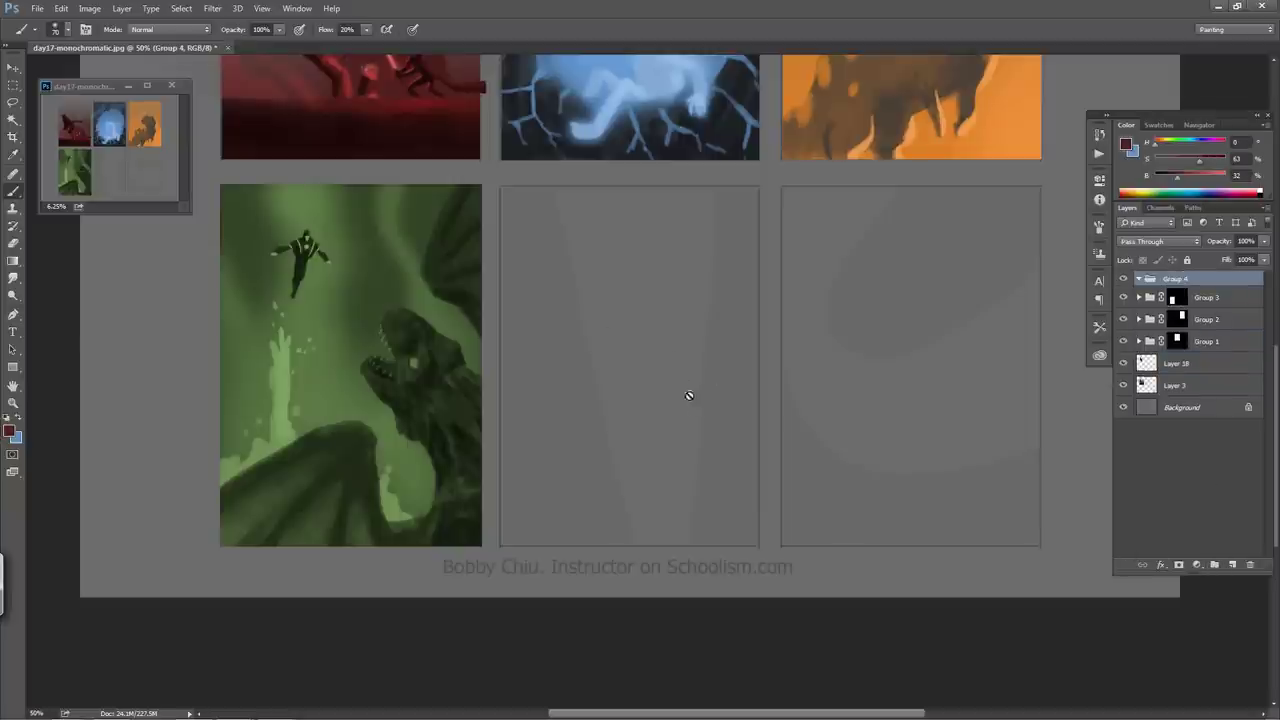
{"action": "key", "text": "ctrl+minus"}
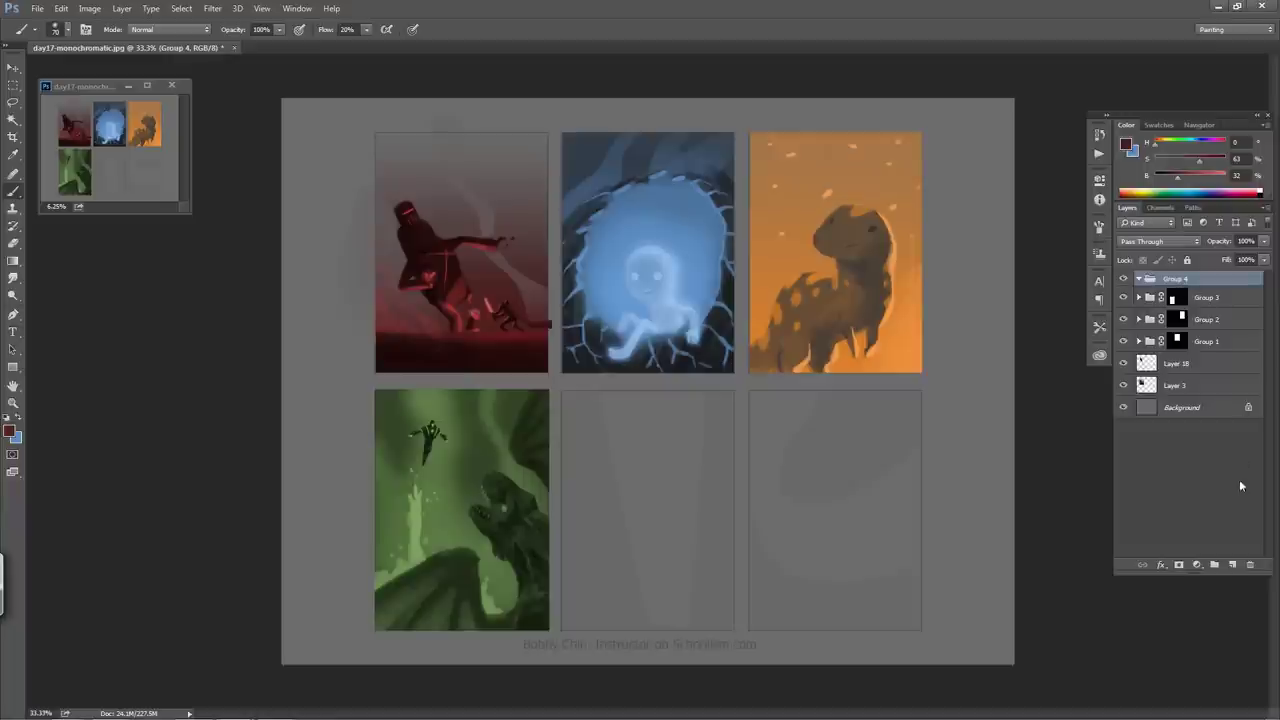
{"action": "key", "text": "m"}
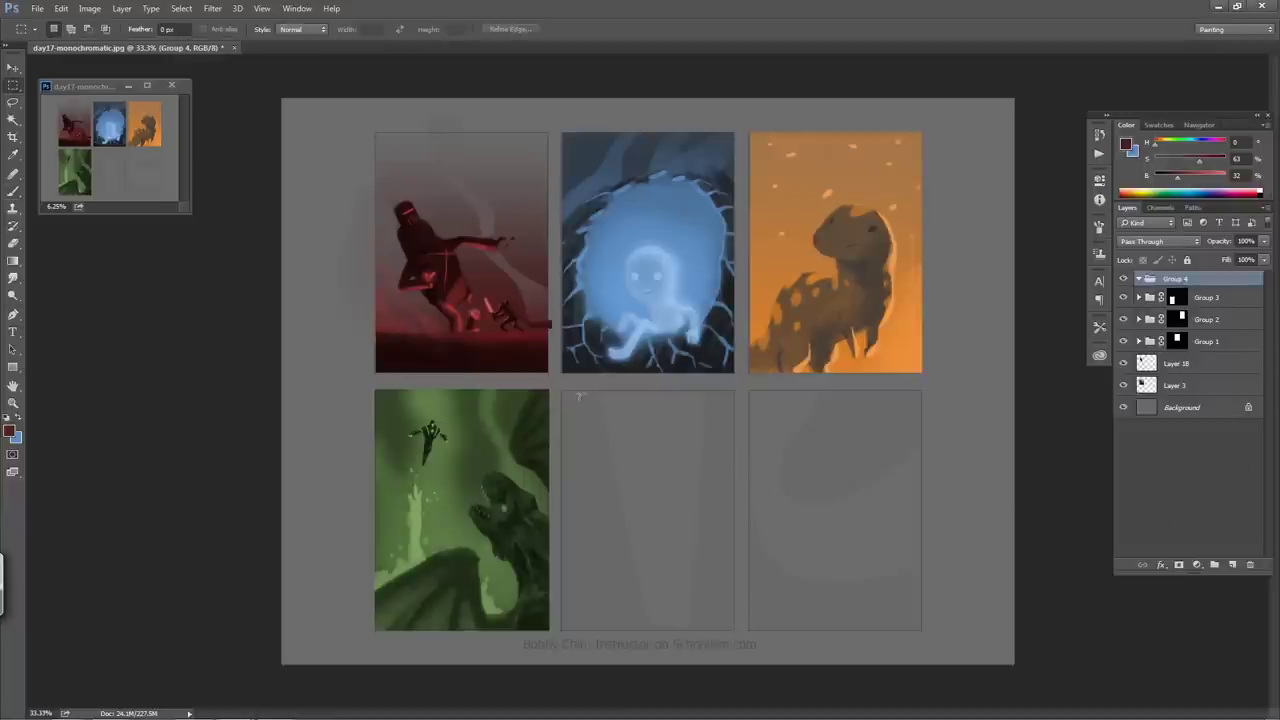
{"action": "left_click_drag", "start_coordinate": [565, 397], "coordinate": [734, 631]}
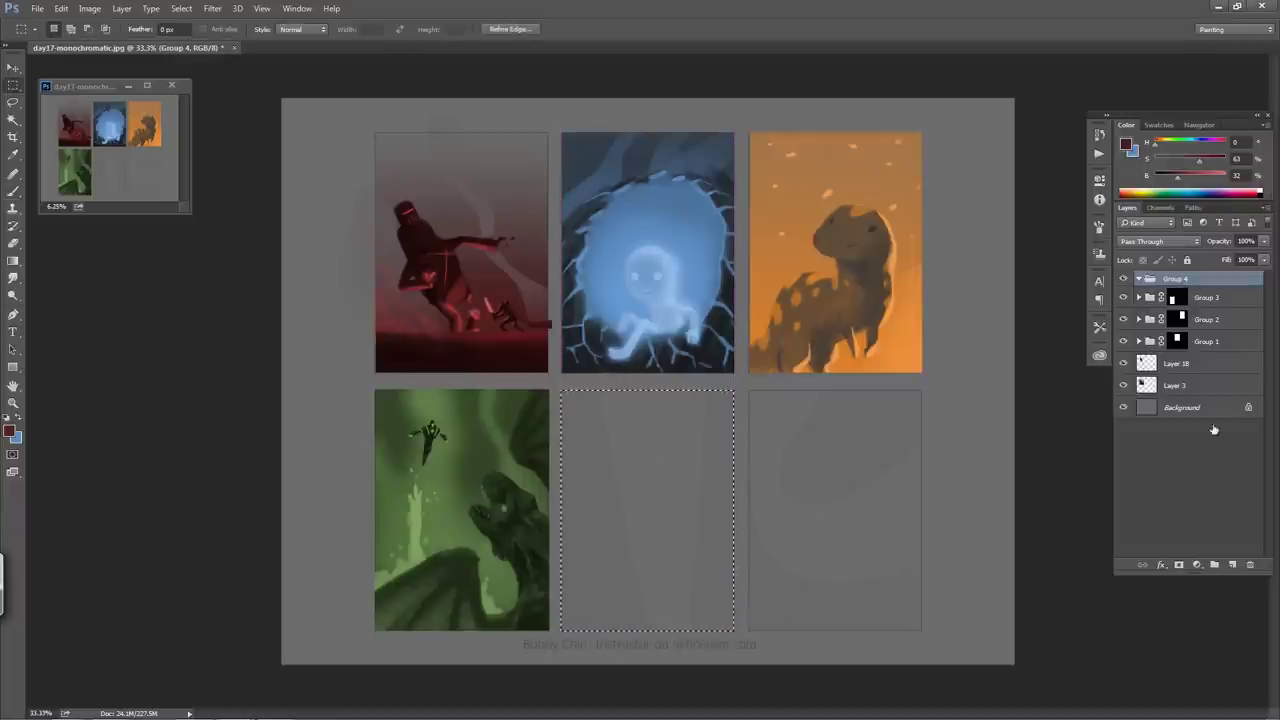
{"action": "left_click", "coordinate": [1178, 564]}
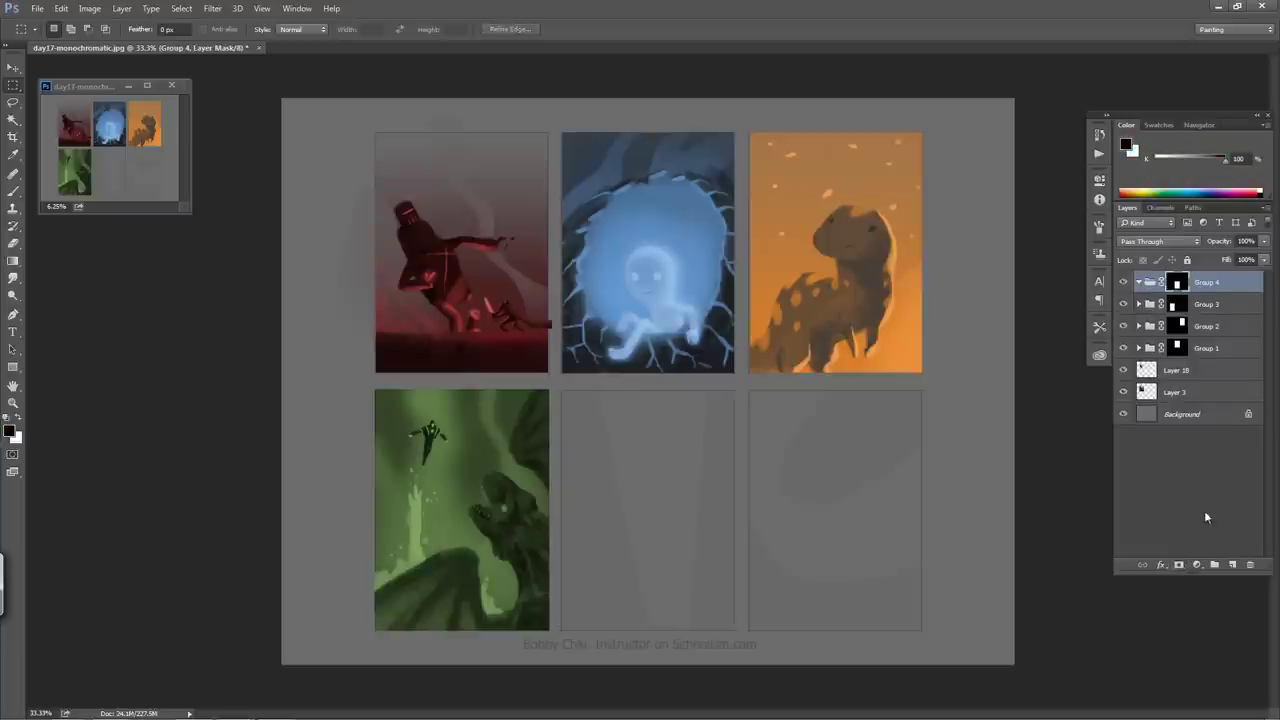
- Add a layer inside Group 4 and fill the lower-middle frame with yellow at H 48, S 82, B 84
{"action": "left_click", "coordinate": [1231, 564]}
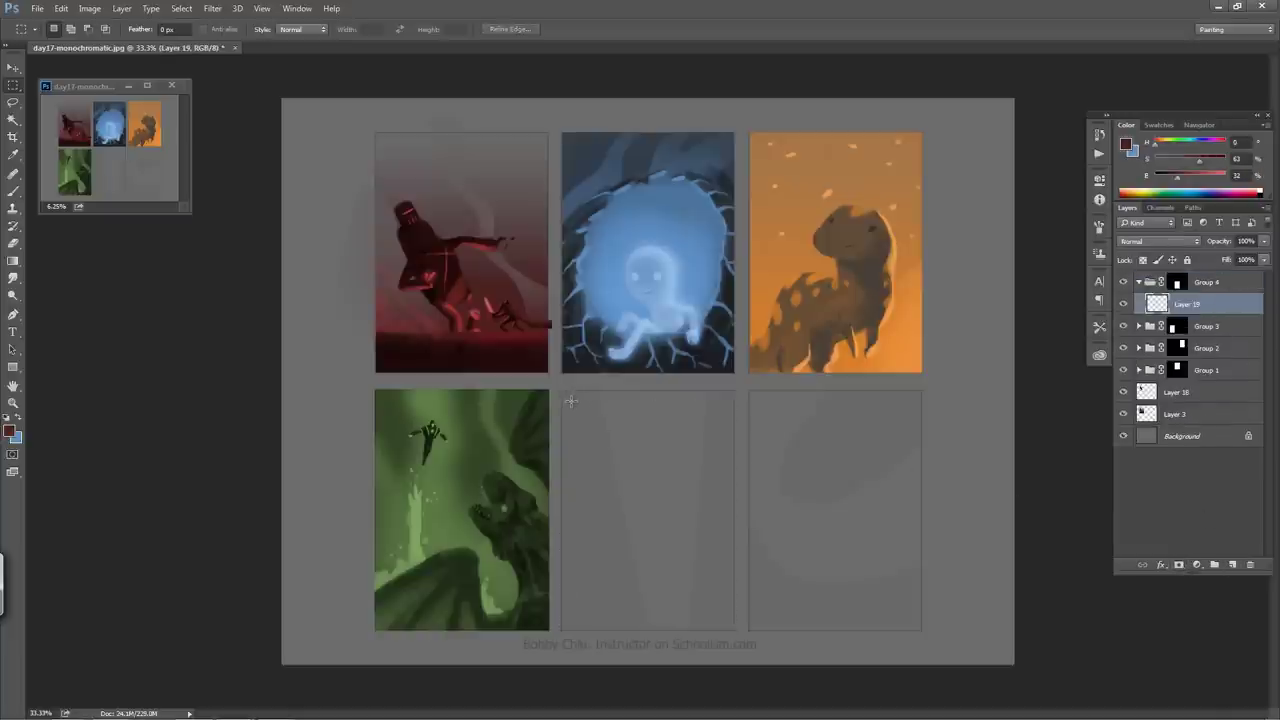
{"action": "left_click_drag", "start_coordinate": [560, 390], "coordinate": [736, 631]}
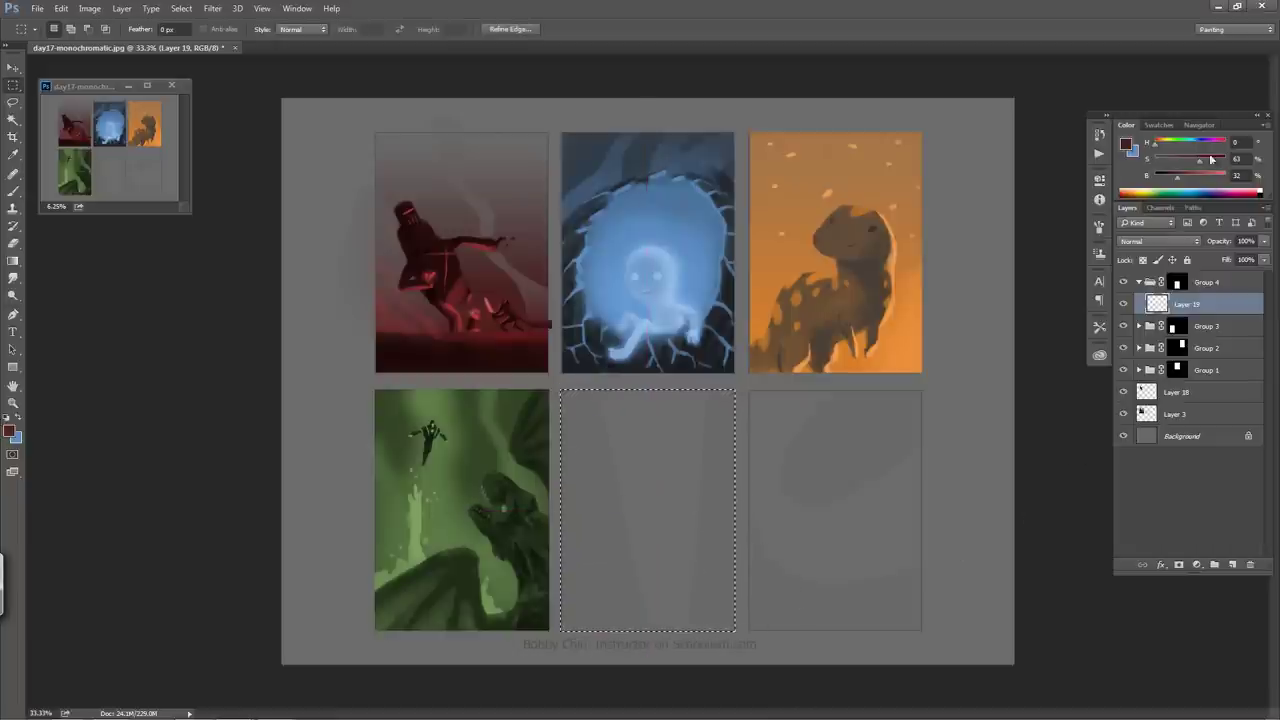
{"action": "left_click", "coordinate": [1164, 146]}
{"action": "mouse_move", "coordinate": [1190, 178]}
{"action": "left_mouse_down"}
{"action": "mouse_move", "coordinate": [1225, 181]}
{"action": "mouse_move", "coordinate": [1213, 181]}
{"action": "left_mouse_up"}
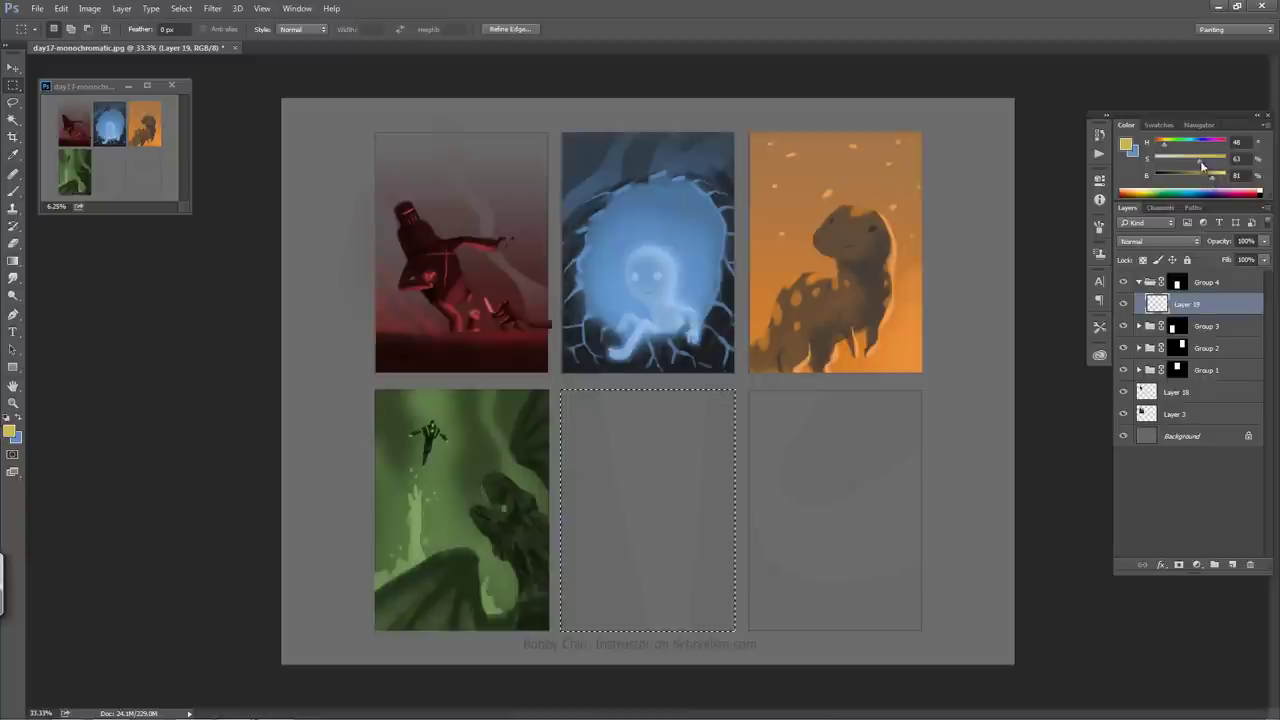
{"action": "left_click_drag", "start_coordinate": [1200, 160], "coordinate": [1212, 163]}
{"action": "left_click", "coordinate": [1213, 176]}
{"action": "key", "text": "g"}
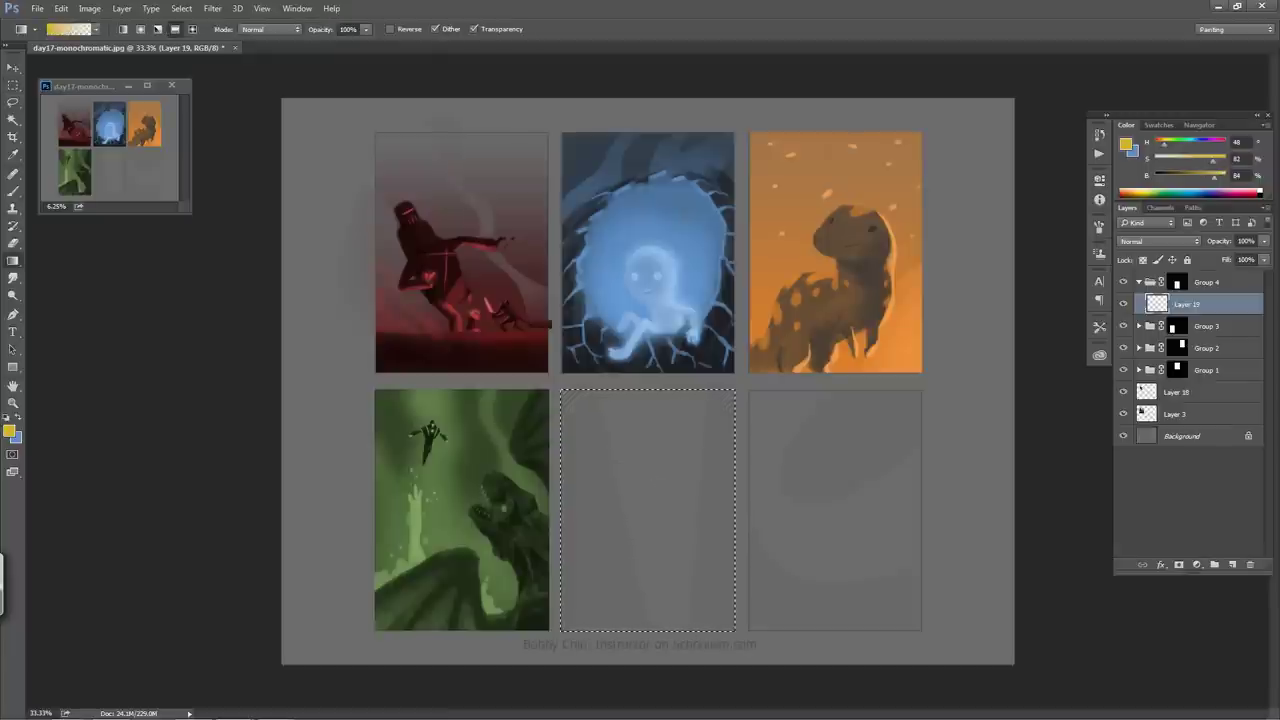
{"action": "left_click_drag", "start_coordinate": [13, 260], "coordinate": [55, 270]}
{"action": "left_click", "coordinate": [636, 487]}
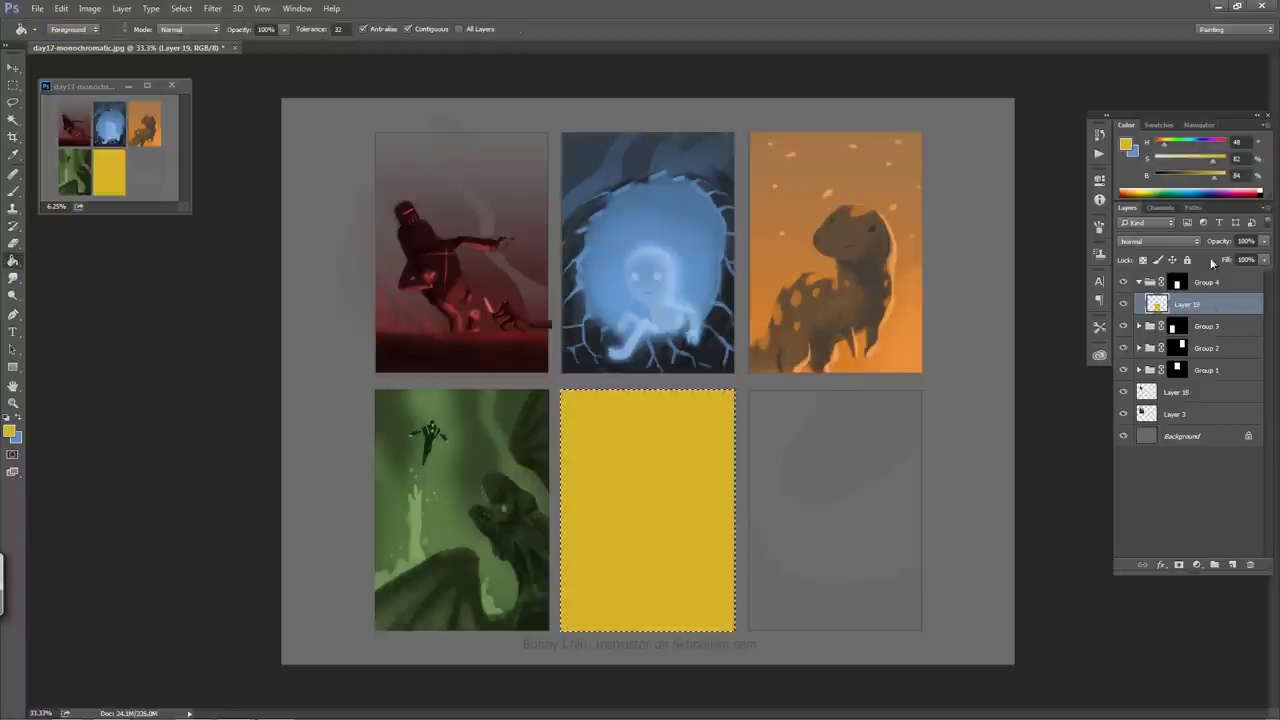
- Try the Multiply blend mode on the yellow fill layer, restore Normal, and toggle the layer's visibility for comparison
{"action": "left_click", "coordinate": [1195, 242]}
{"action": "left_click", "coordinate": [1167, 286]}
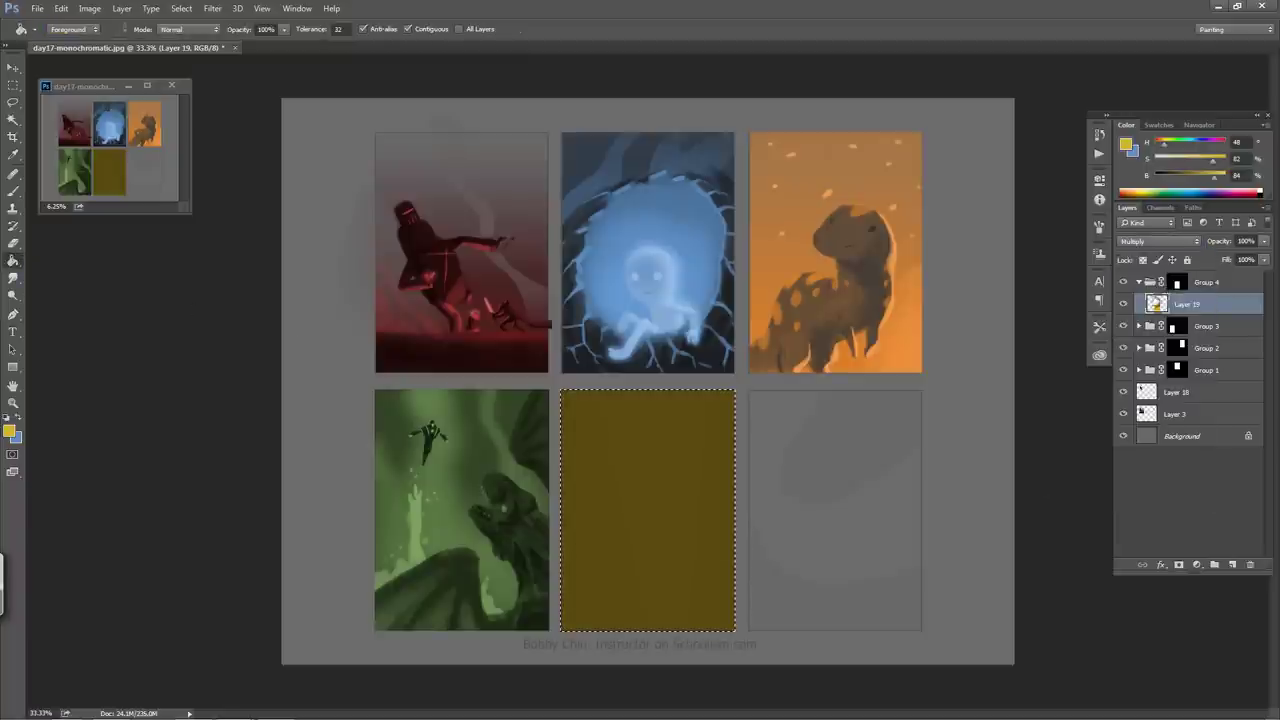
{"action": "left_click", "coordinate": [1197, 244]}
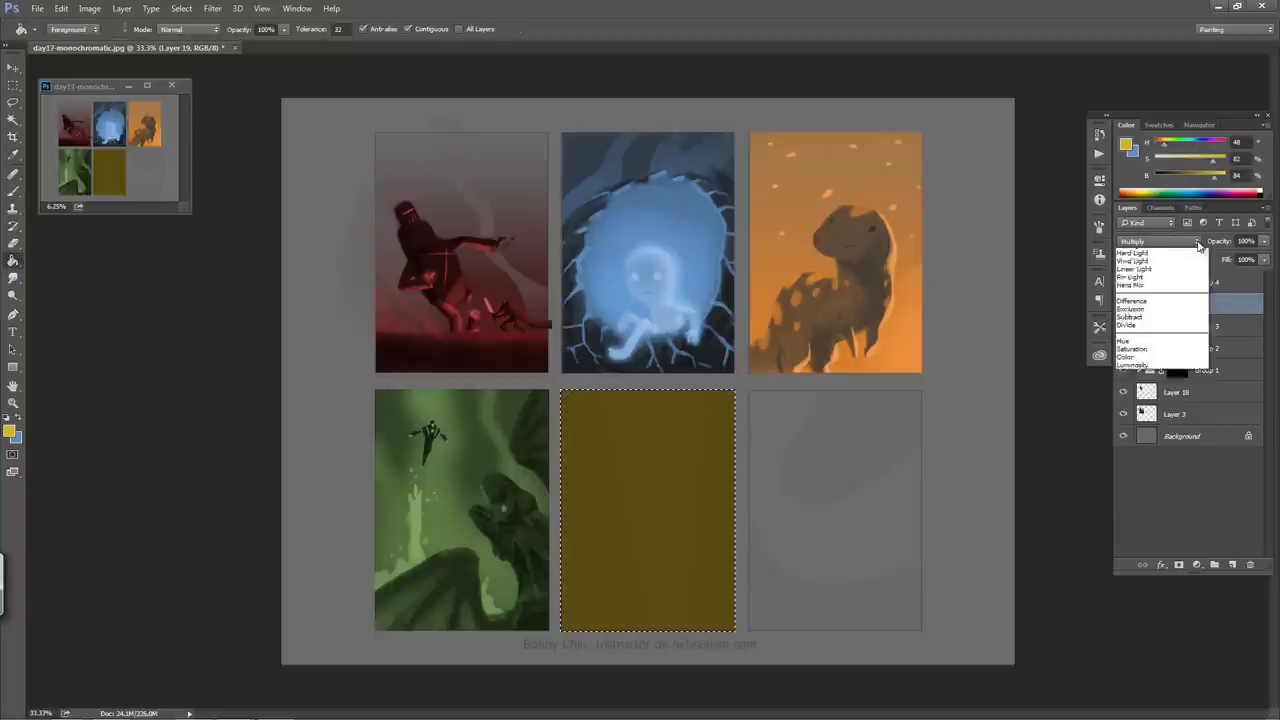
{"action": "left_click", "coordinate": [1190, 255]}
{"action": "left_click", "coordinate": [1264, 244]}
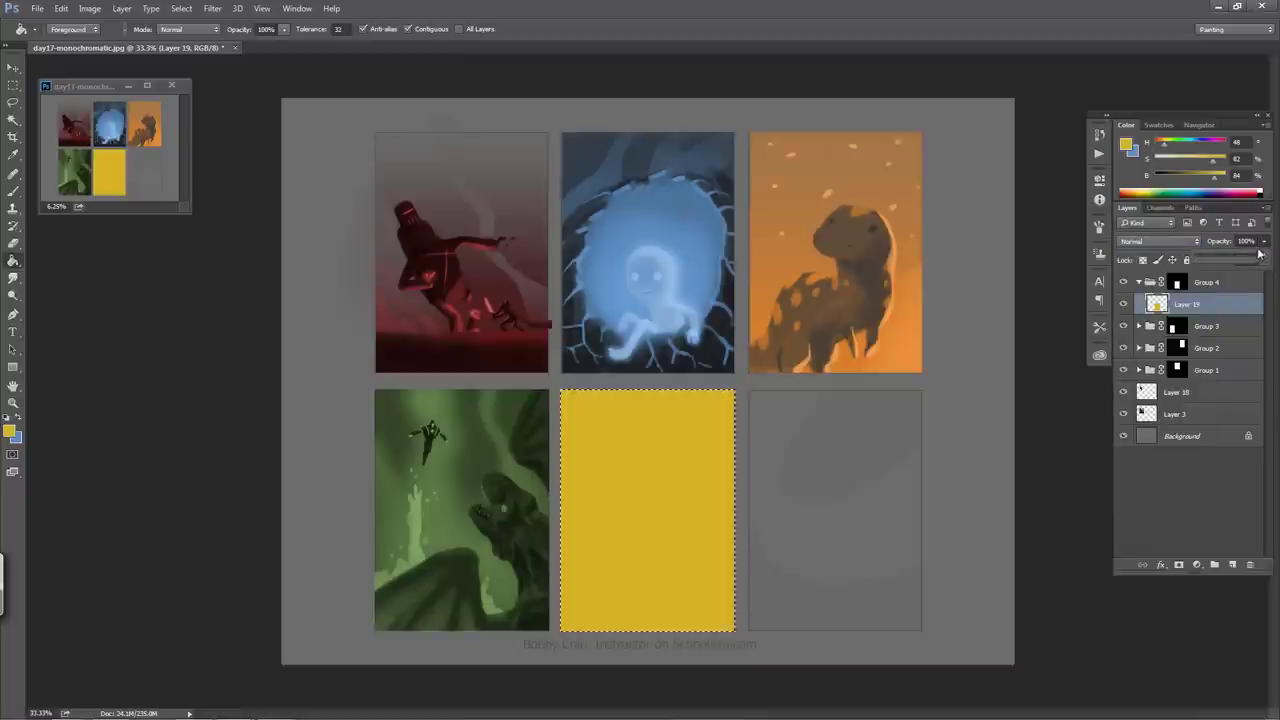
{"action": "mouse_move", "coordinate": [1261, 257]}
{"action": "left_mouse_down"}
{"action": "mouse_move", "coordinate": [1249, 262]}
{"action": "mouse_move", "coordinate": [1270, 259]}
{"action": "left_mouse_up"}
{"action": "left_click", "coordinate": [1124, 305]}
{"action": "left_click", "coordinate": [1124, 305]}
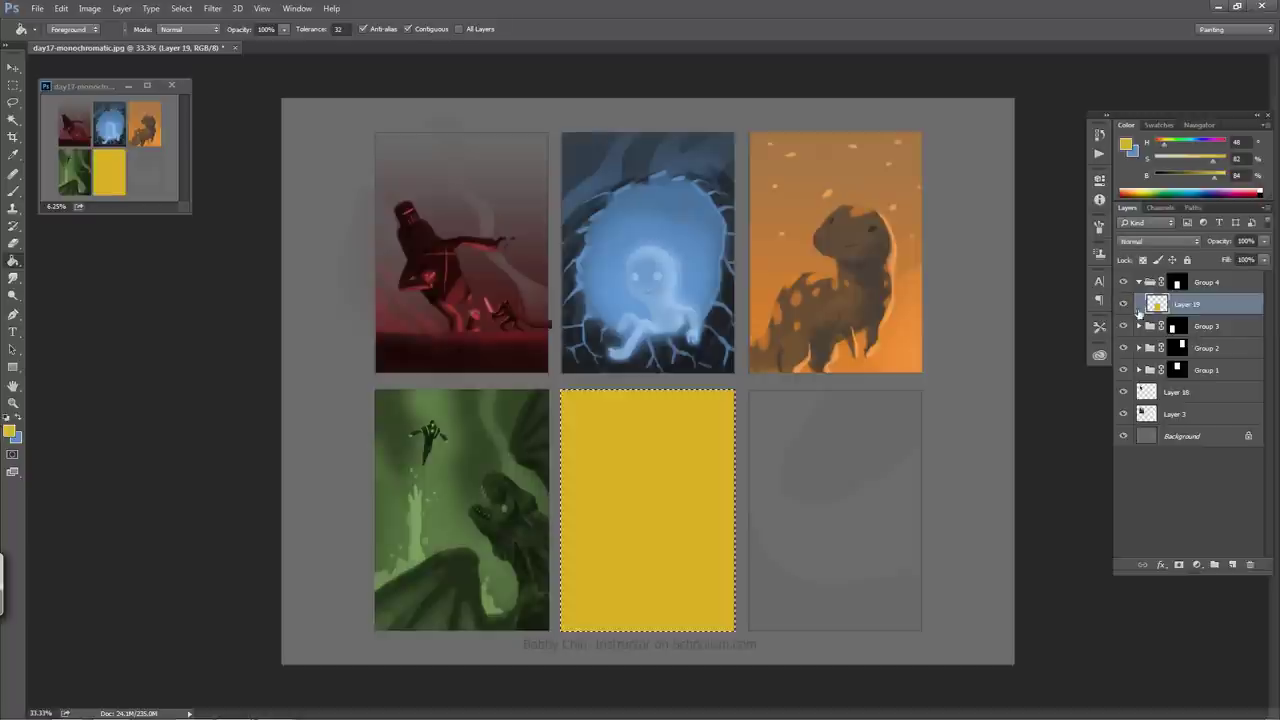
- On a new layer above the yellow fill, select the area surrounding a V-shaped canyon opening with the Polygonal Lasso
{"action": "left_click", "coordinate": [1232, 565]}
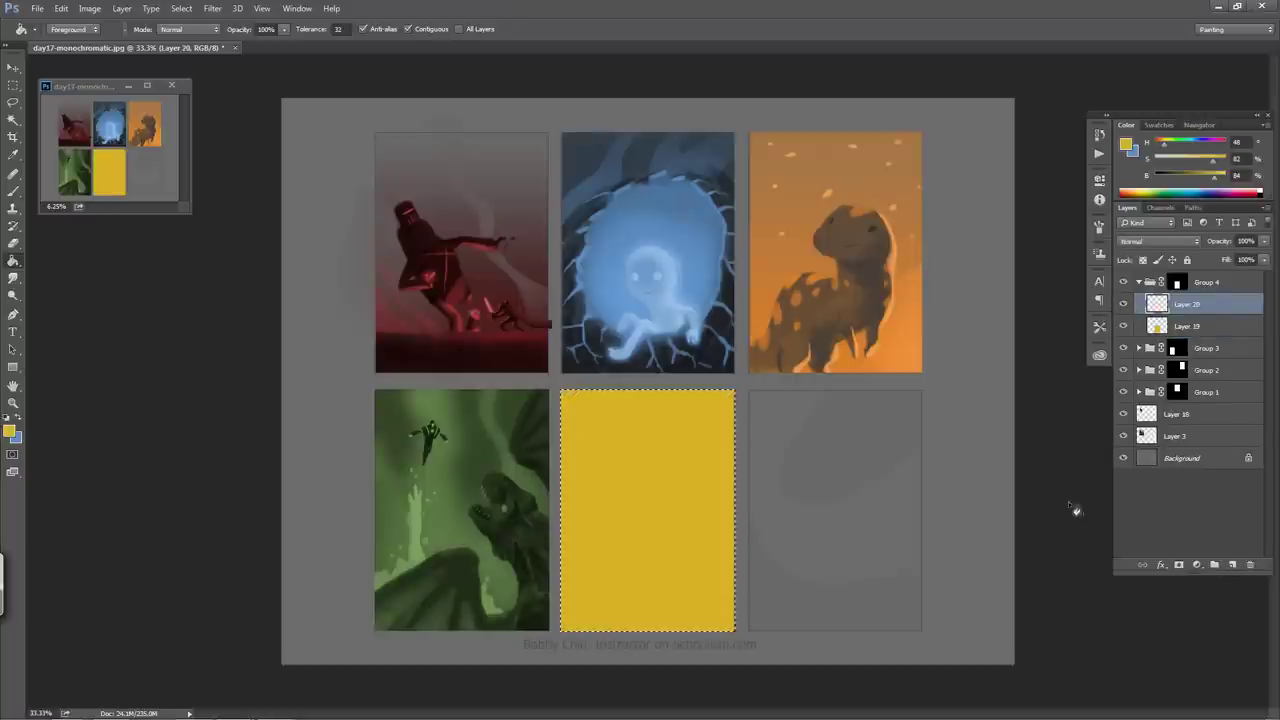
{"action": "key", "text": "b"}
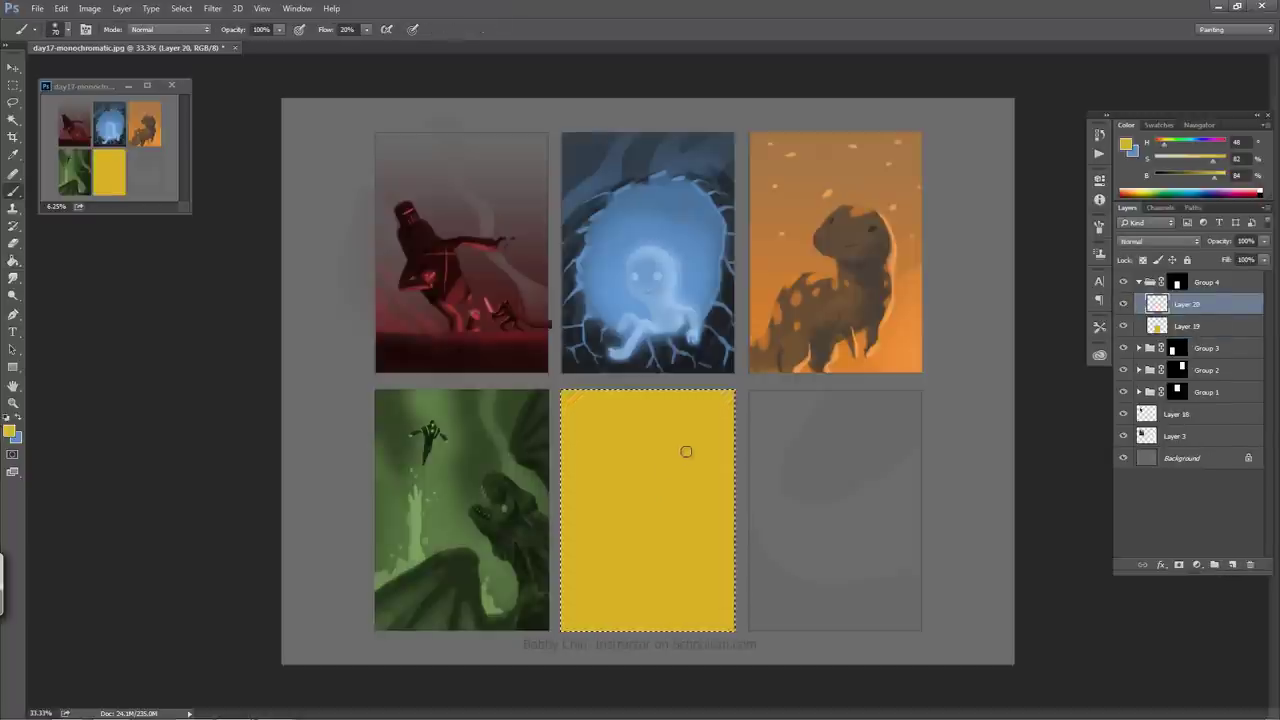
{"action": "left_click", "coordinate": [14, 103]}
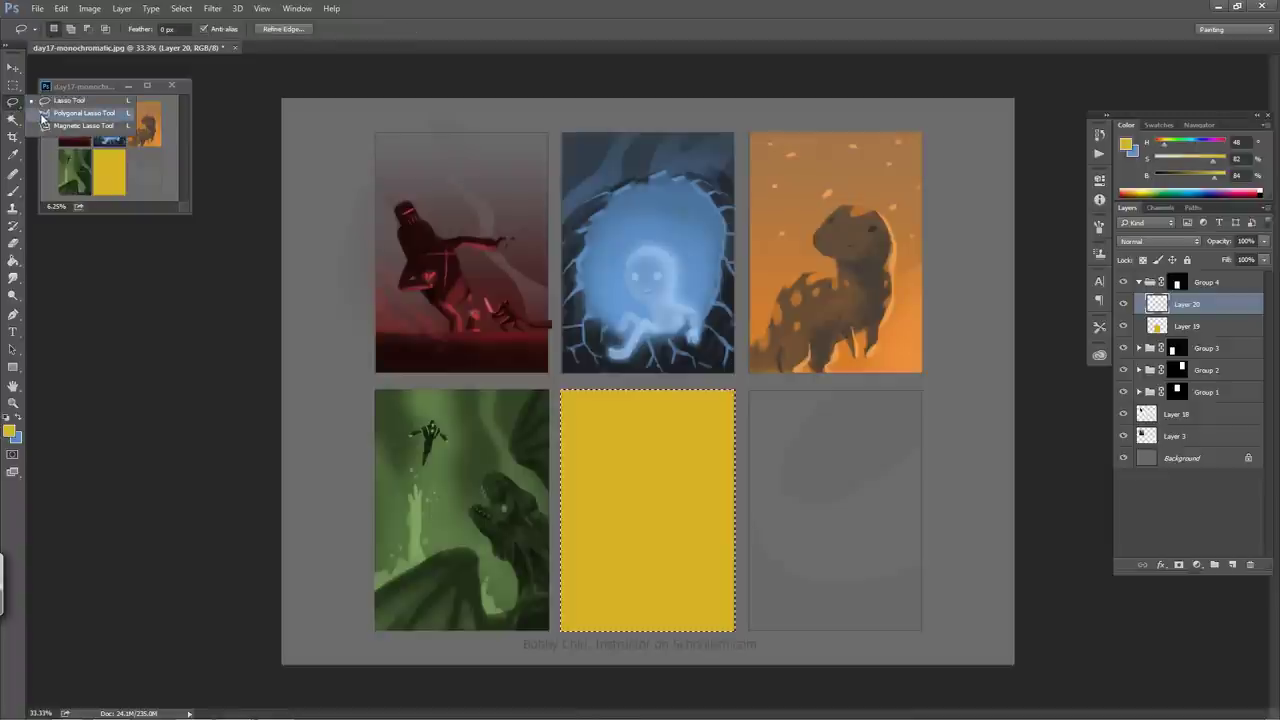
{"action": "left_click", "coordinate": [80, 113]}
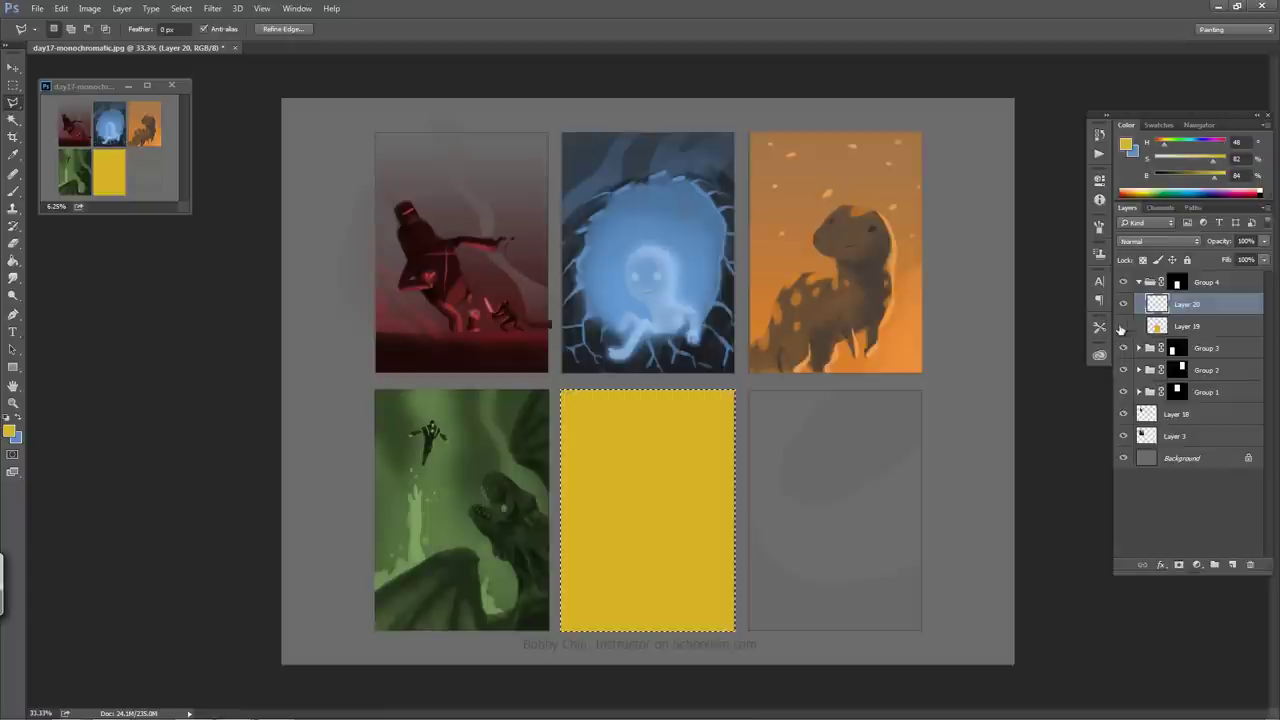
{"action": "left_click", "coordinate": [1123, 326]}
{"action": "left_click", "coordinate": [1123, 326]}
{"action": "left_click", "coordinate": [598, 391]}
{"action": "left_click", "coordinate": [627, 492]}
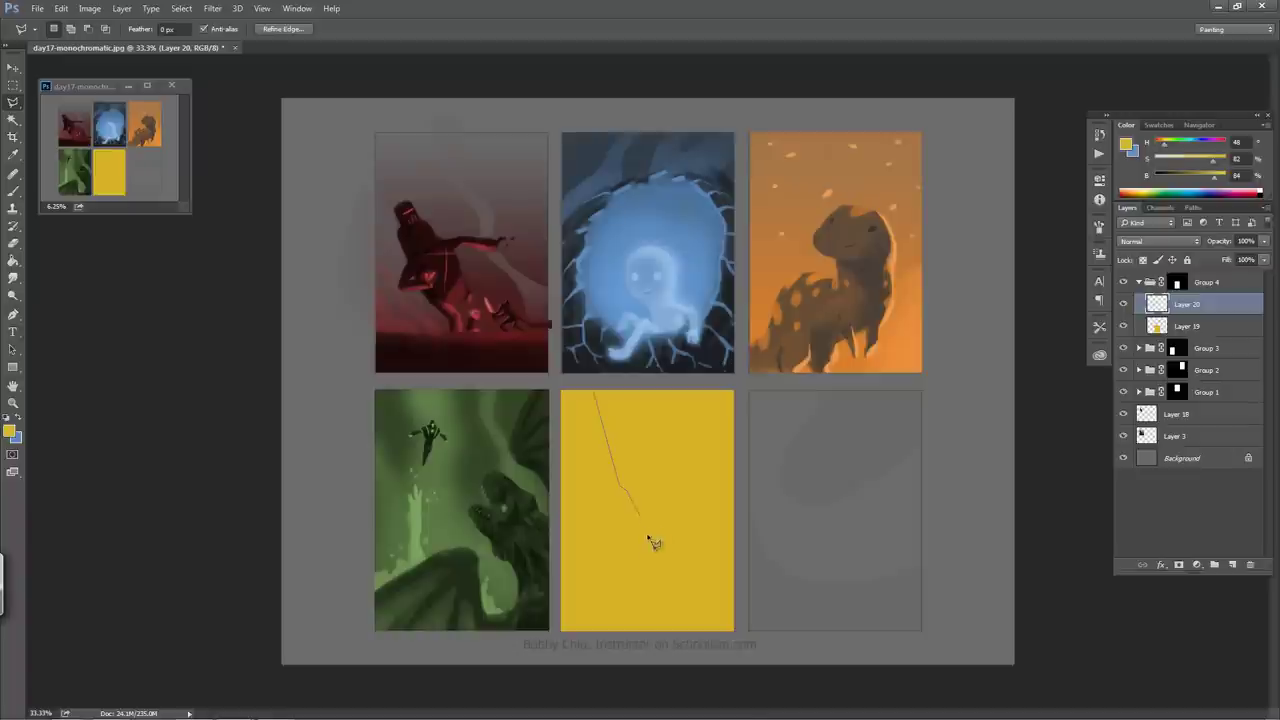
{"action": "left_click", "coordinate": [662, 604]}
{"action": "left_click", "coordinate": [688, 606]}
{"action": "left_click", "coordinate": [695, 546]}
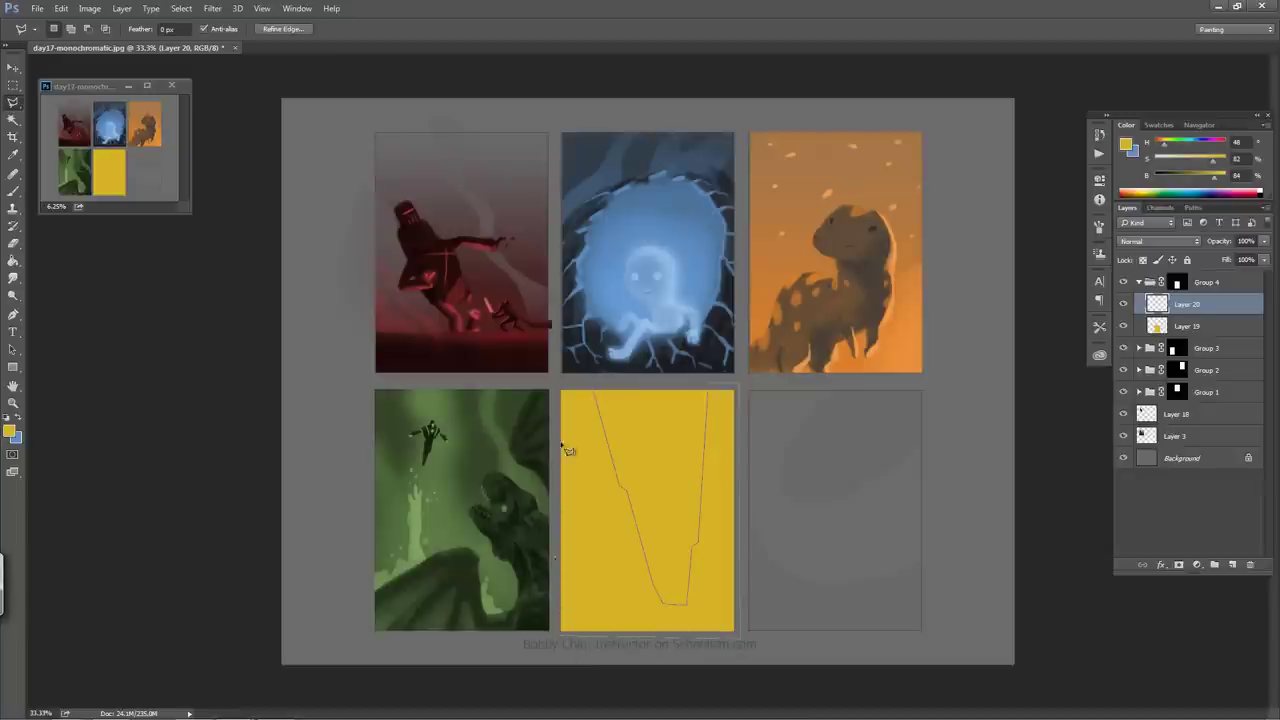
{"action": "left_click", "coordinate": [596, 393]}
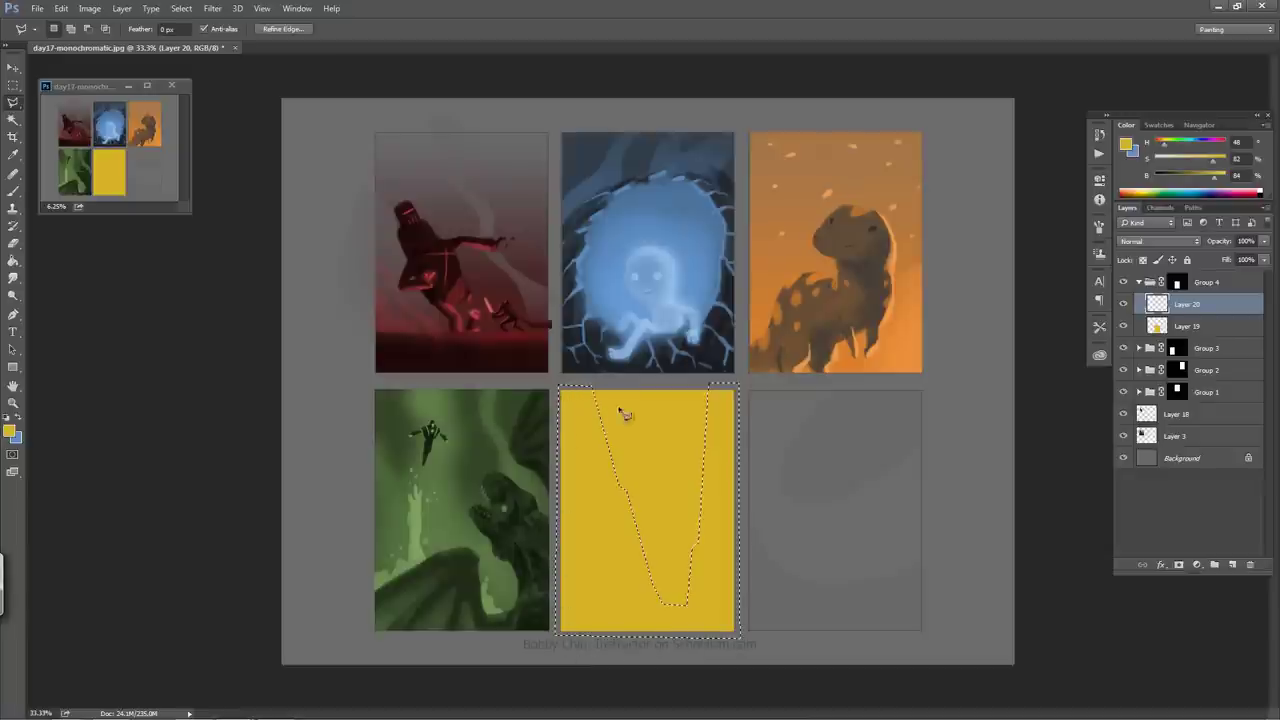
- Hide the selection outline and prepare a 150 px brush with a darker yellow at 67% brightness
{"action": "key", "text": "ctrl+d"}
{"action": "key", "text": "b"}
{"action": "key", "text": "bracketright"}
{"action": "key", "text": "bracketright"}
{"action": "key", "text": "bracketright"}
{"action": "key", "text": "bracketright"}
{"action": "key", "text": "bracketright"}
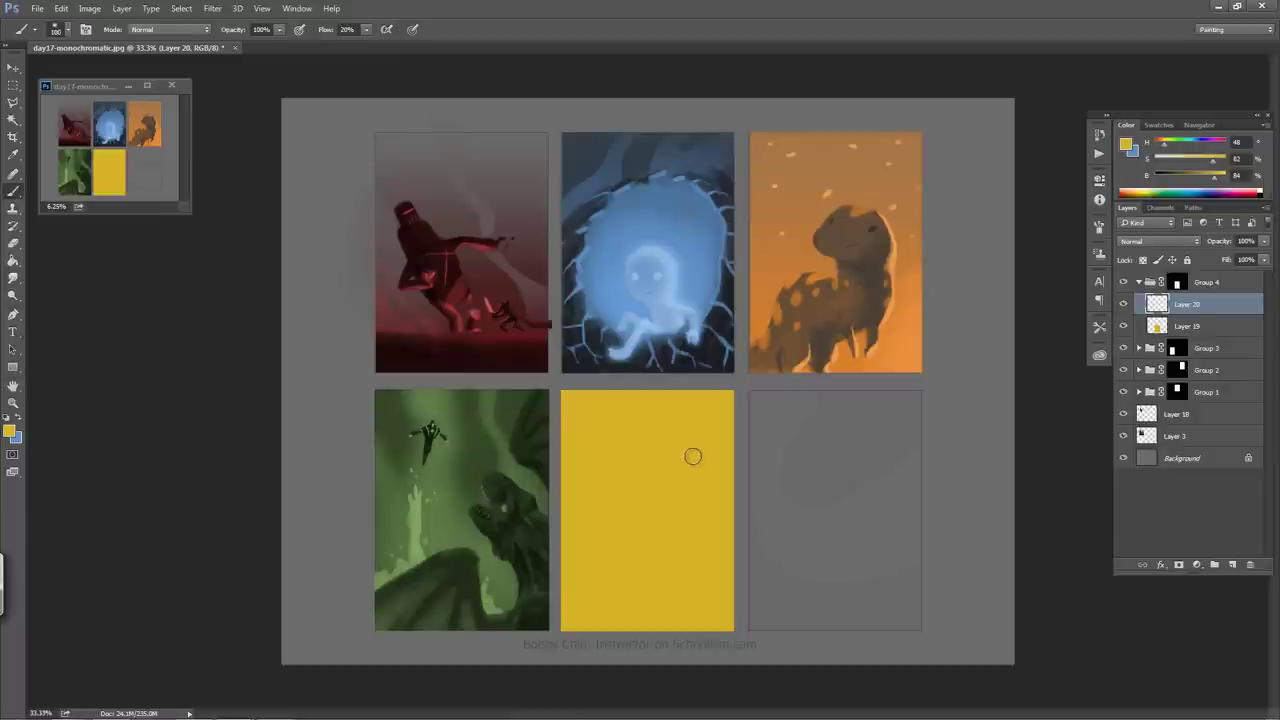
{"action": "left_click", "coordinate": [1206, 181]}
{"action": "left_click_drag", "start_coordinate": [1205, 181], "coordinate": [1203, 181]}
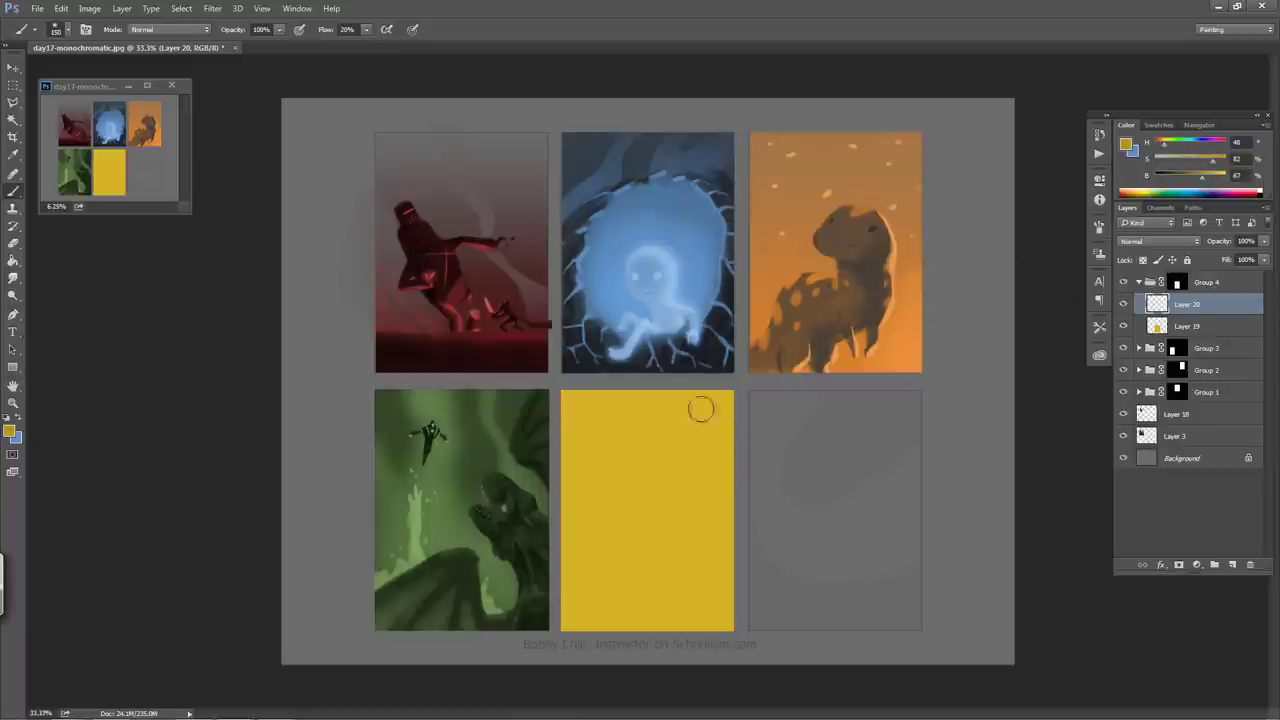
- Paint the left canyon wall, the floor and the jagged lower-right rocks in dark yellow with a 125 px brush
{"action": "left_click_drag", "start_coordinate": [701, 407], "coordinate": [706, 566]}
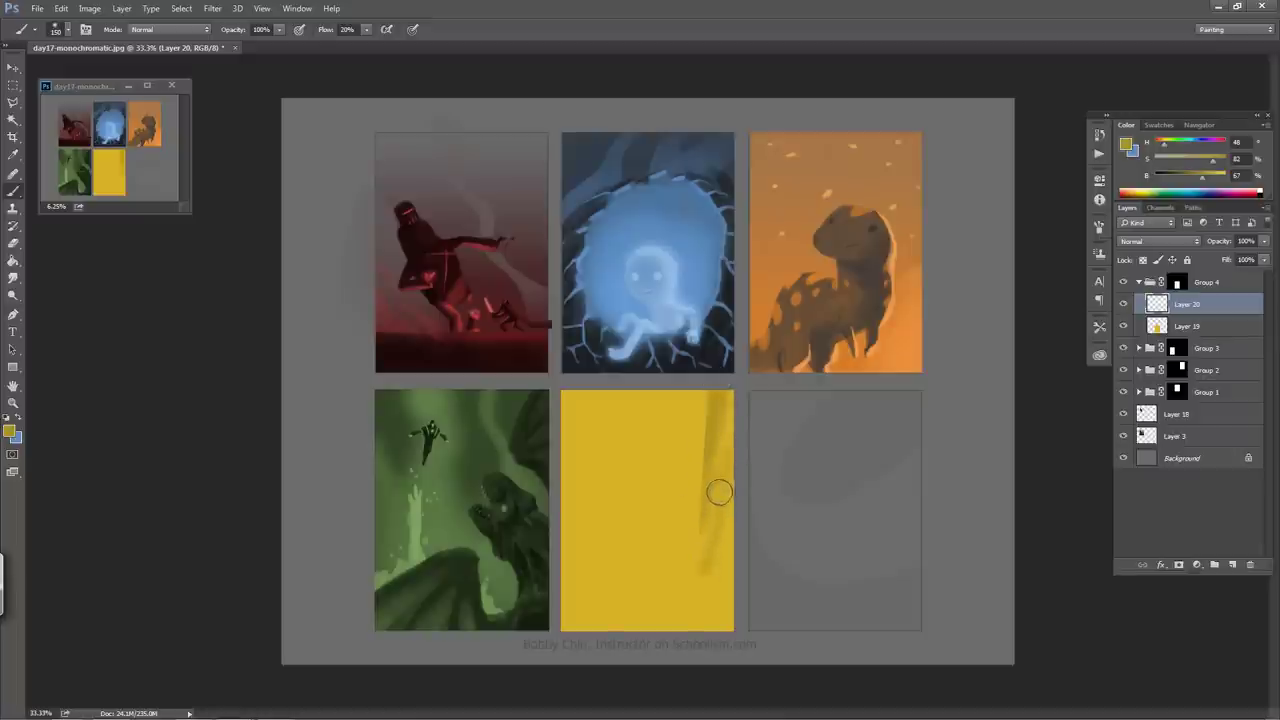
{"action": "key", "text": "ctrl+z"}
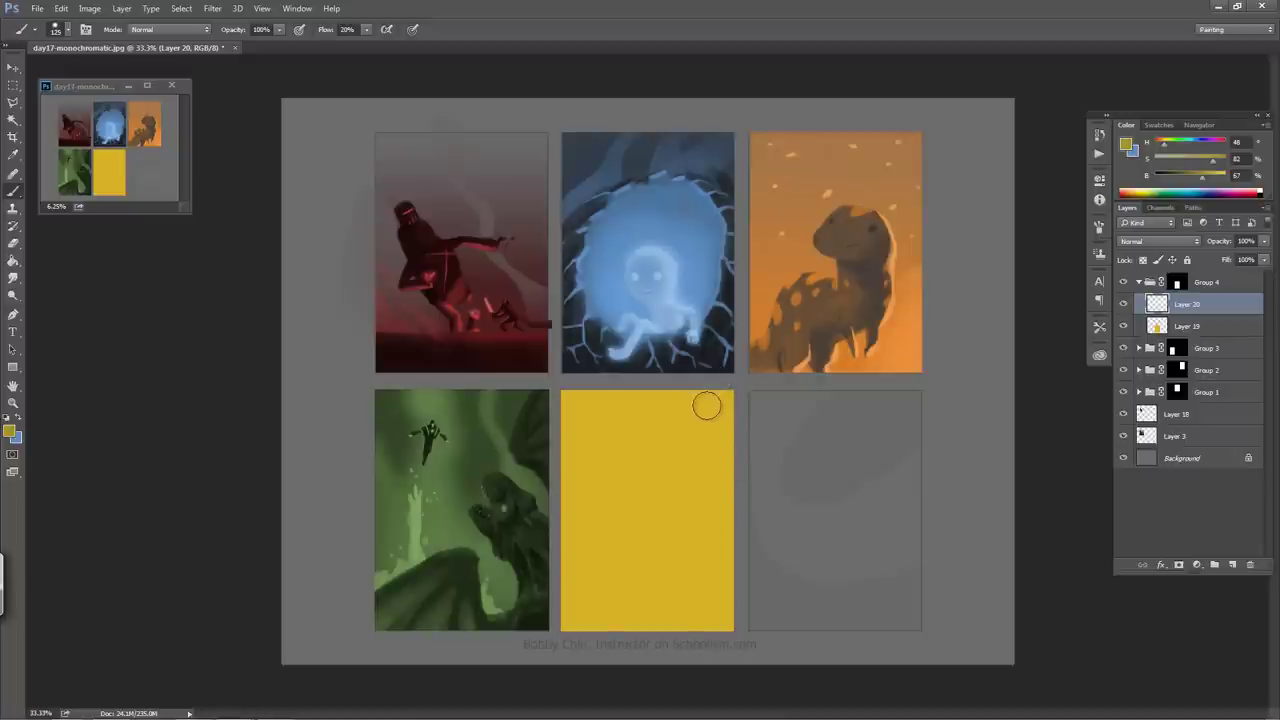
{"action": "key", "text": "bracketleft"}
{"action": "key", "text": "bracketleft"}
{"action": "key", "text": "bracketleft"}
{"action": "key", "text": "bracketright"}
{"action": "key", "text": "bracketright"}
{"action": "mouse_move", "coordinate": [590, 393]}
{"action": "left_mouse_down"}
{"action": "mouse_move", "coordinate": [640, 555]}
{"action": "mouse_move", "coordinate": [600, 480]}
{"action": "mouse_move", "coordinate": [612, 522]}
{"action": "left_mouse_up"}
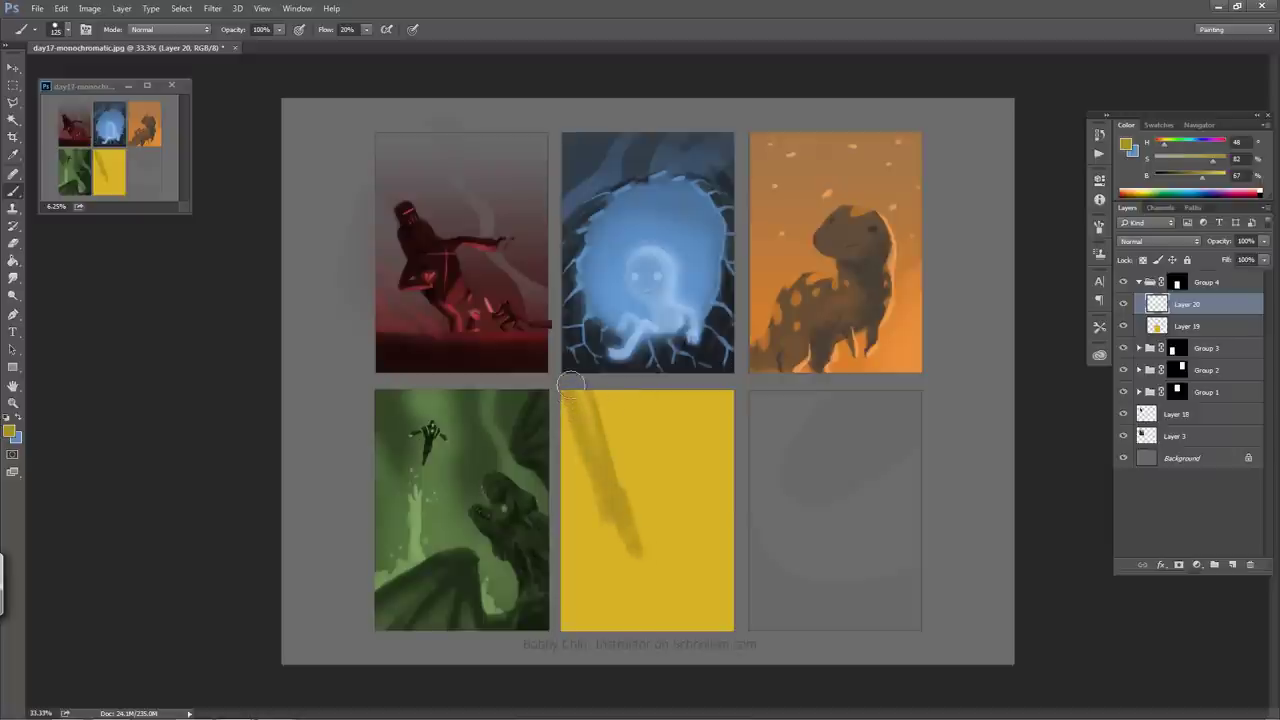
{"action": "left_click_drag", "start_coordinate": [570, 440], "coordinate": [603, 609]}
{"action": "mouse_move", "coordinate": [565, 465]}
{"action": "left_mouse_down"}
{"action": "mouse_move", "coordinate": [580, 555]}
{"action": "mouse_move", "coordinate": [630, 625]}
{"action": "left_mouse_up"}
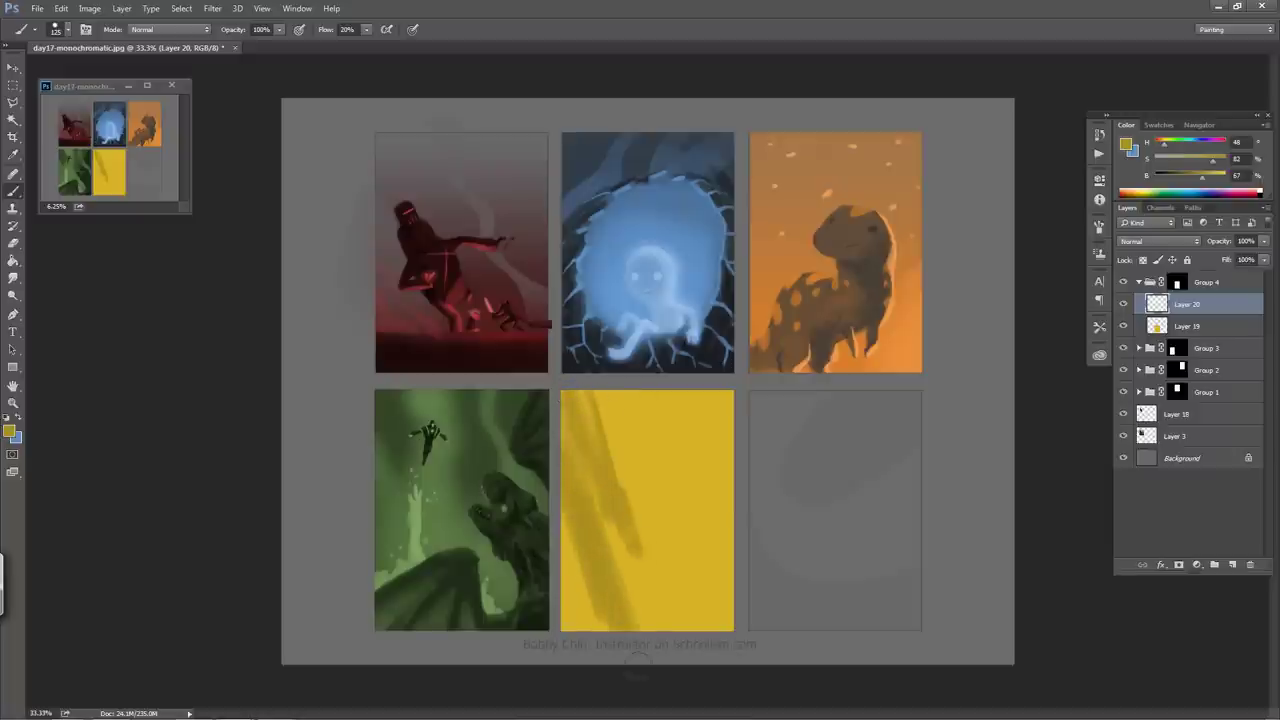
{"action": "mouse_move", "coordinate": [565, 565]}
{"action": "left_mouse_down"}
{"action": "mouse_move", "coordinate": [584, 628]}
{"action": "mouse_move", "coordinate": [586, 569]}
{"action": "mouse_move", "coordinate": [595, 618]}
{"action": "mouse_move", "coordinate": [623, 594]}
{"action": "mouse_move", "coordinate": [683, 612]}
{"action": "mouse_move", "coordinate": [703, 600]}
{"action": "mouse_move", "coordinate": [680, 610]}
{"action": "mouse_move", "coordinate": [715, 615]}
{"action": "mouse_move", "coordinate": [619, 623]}
{"action": "left_mouse_up"}
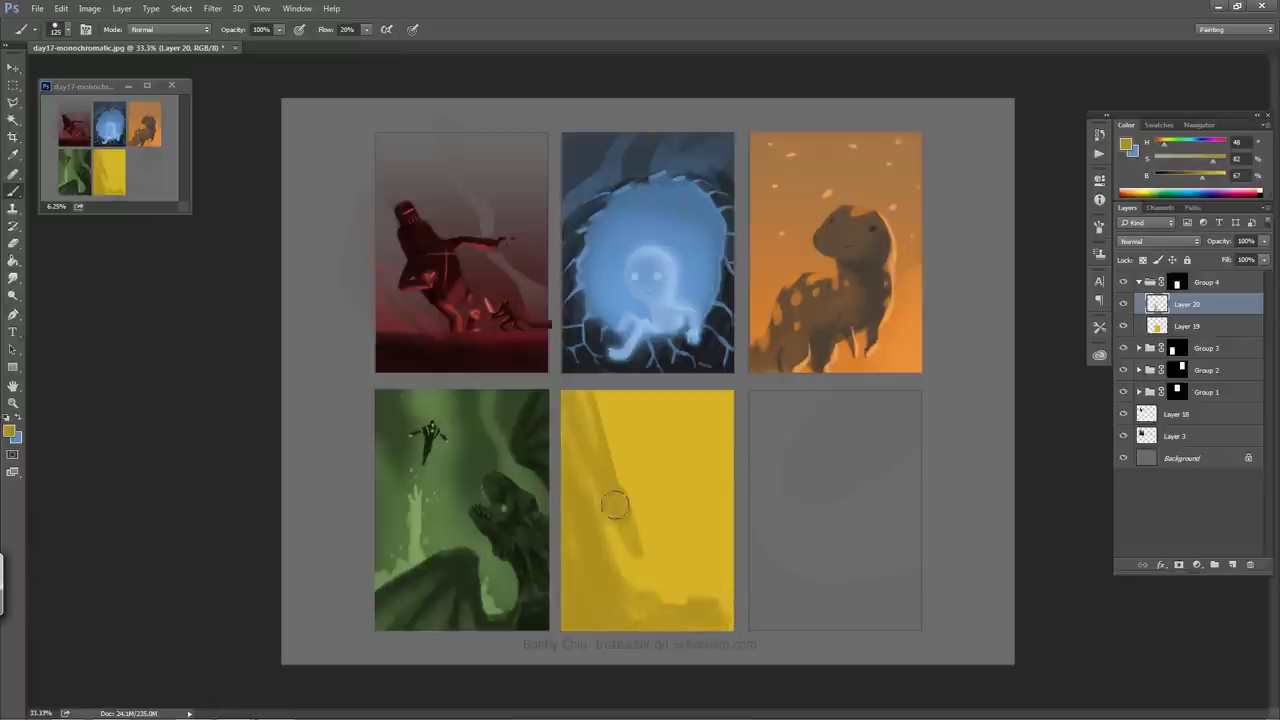
{"action": "mouse_move", "coordinate": [624, 543]}
{"action": "left_mouse_down"}
{"action": "mouse_move", "coordinate": [663, 601]}
{"action": "mouse_move", "coordinate": [629, 516]}
{"action": "mouse_move", "coordinate": [641, 583]}
{"action": "mouse_move", "coordinate": [580, 476]}
{"action": "mouse_move", "coordinate": [595, 538]}
{"action": "left_mouse_up"}
{"action": "mouse_move", "coordinate": [690, 592]}
{"action": "left_mouse_down"}
{"action": "mouse_move", "coordinate": [728, 546]}
{"action": "mouse_move", "coordinate": [722, 584]}
{"action": "mouse_move", "coordinate": [705, 579]}
{"action": "mouse_move", "coordinate": [683, 606]}
{"action": "mouse_move", "coordinate": [713, 541]}
{"action": "mouse_move", "coordinate": [695, 592]}
{"action": "mouse_move", "coordinate": [708, 553]}
{"action": "mouse_move", "coordinate": [704, 608]}
{"action": "mouse_move", "coordinate": [711, 522]}
{"action": "mouse_move", "coordinate": [712, 618]}
{"action": "mouse_move", "coordinate": [717, 514]}
{"action": "mouse_move", "coordinate": [705, 599]}
{"action": "mouse_move", "coordinate": [717, 591]}
{"action": "mouse_move", "coordinate": [720, 616]}
{"action": "mouse_move", "coordinate": [741, 515]}
{"action": "mouse_move", "coordinate": [731, 618]}
{"action": "left_mouse_up"}
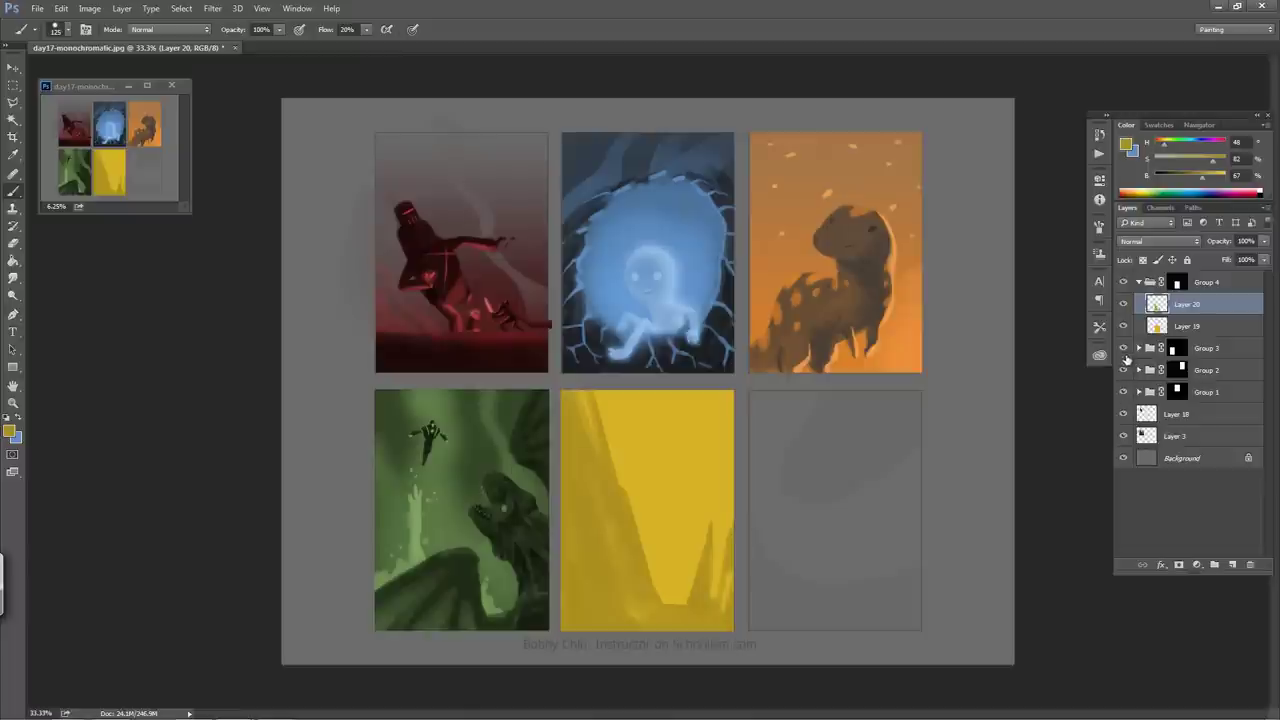
- Add a layer between the yellow fill and the canyon walls, and mix a lighter yellow at H 48, S 70, B 92
{"action": "left_click", "coordinate": [1203, 327]}
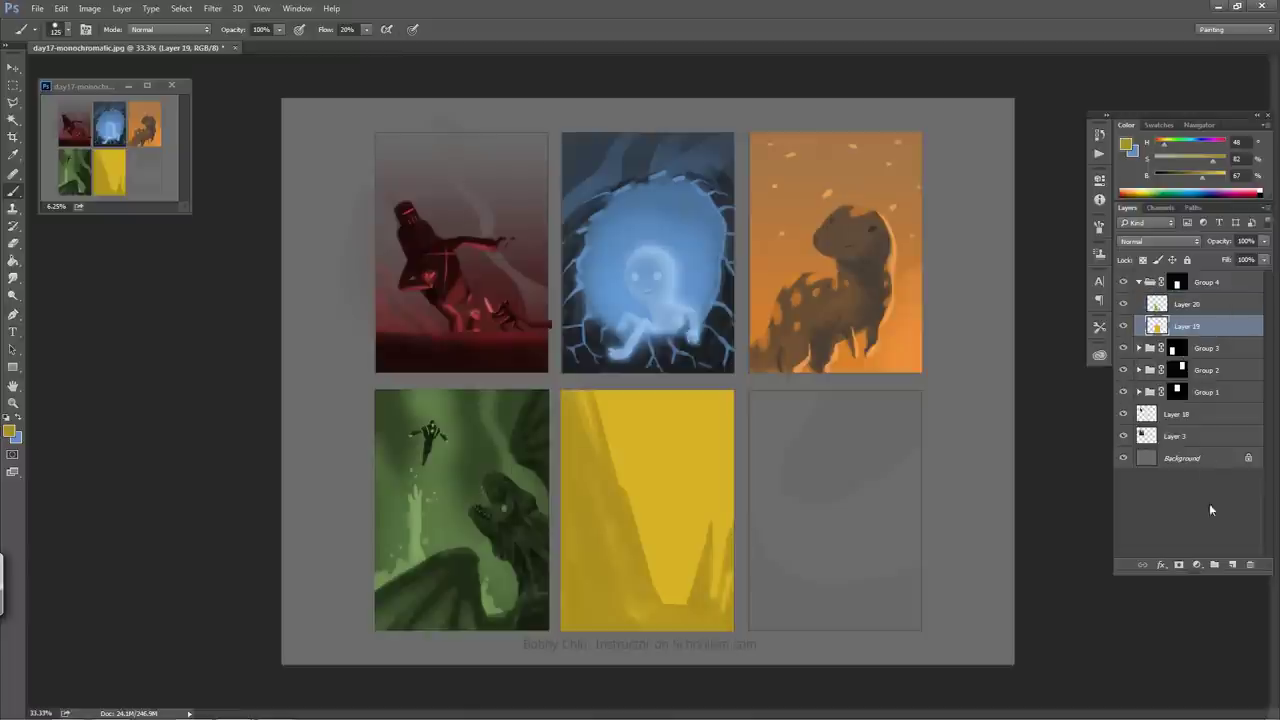
{"action": "left_click", "coordinate": [1232, 566]}
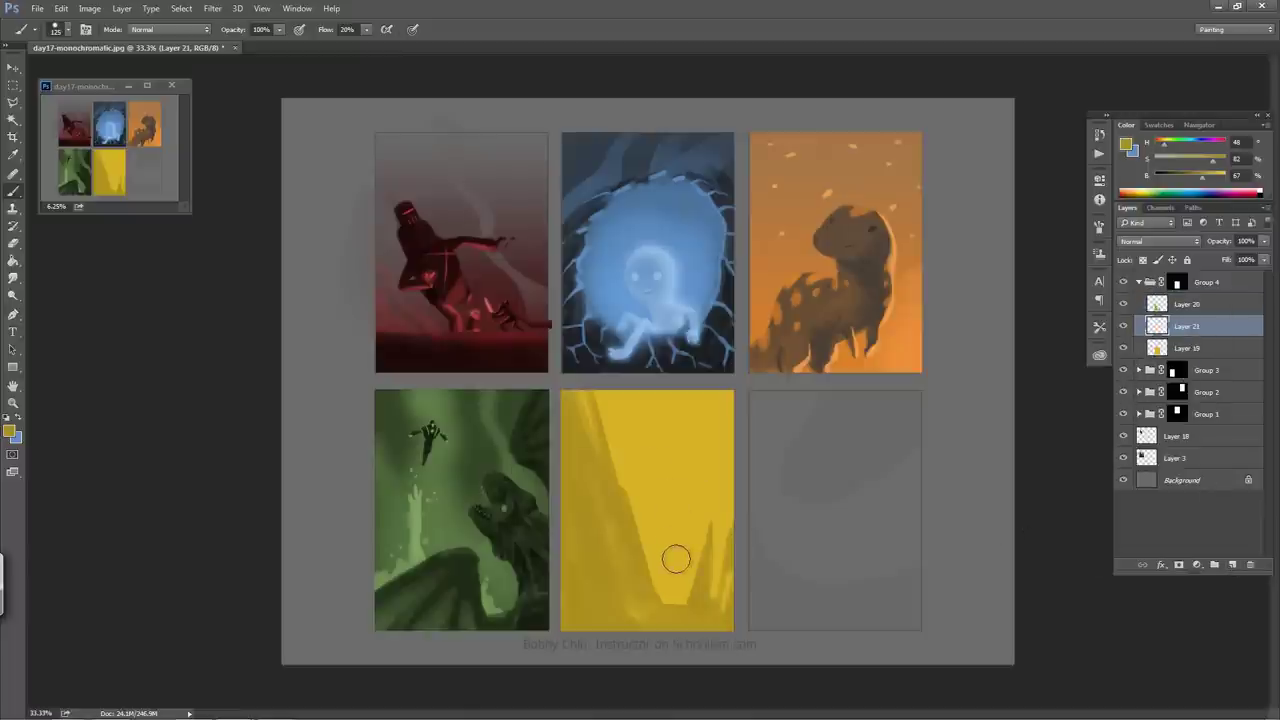
{"action": "left_click", "coordinate": [680, 543], "text": "alt"}
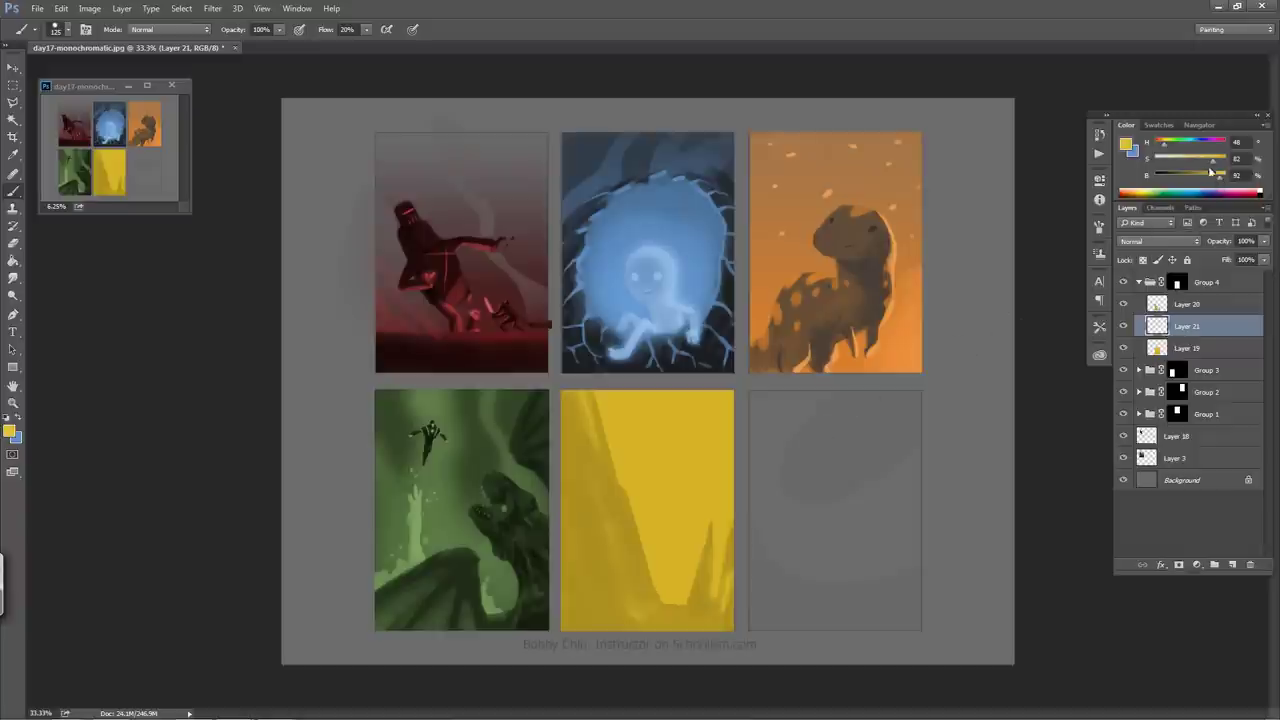
{"action": "left_click_drag", "start_coordinate": [1201, 167], "coordinate": [1199, 167]}
- Try painting light yellow across the canyon opening and its right side, toggling the strokes off and on for comparison
{"action": "mouse_move", "coordinate": [675, 536]}
{"action": "left_mouse_down"}
{"action": "mouse_move", "coordinate": [677, 551]}
{"action": "mouse_move", "coordinate": [682, 507]}
{"action": "mouse_move", "coordinate": [669, 491]}
{"action": "left_mouse_up"}
{"action": "mouse_move", "coordinate": [661, 586]}
{"action": "left_mouse_down"}
{"action": "mouse_move", "coordinate": [677, 522]}
{"action": "mouse_move", "coordinate": [670, 602]}
{"action": "mouse_move", "coordinate": [684, 513]}
{"action": "mouse_move", "coordinate": [675, 590]}
{"action": "mouse_move", "coordinate": [700, 497]}
{"action": "mouse_move", "coordinate": [694, 531]}
{"action": "mouse_move", "coordinate": [696, 458]}
{"action": "mouse_move", "coordinate": [659, 481]}
{"action": "mouse_move", "coordinate": [659, 574]}
{"action": "mouse_move", "coordinate": [624, 478]}
{"action": "mouse_move", "coordinate": [635, 485]}
{"action": "mouse_move", "coordinate": [653, 431]}
{"action": "mouse_move", "coordinate": [690, 443]}
{"action": "mouse_move", "coordinate": [707, 407]}
{"action": "mouse_move", "coordinate": [700, 495]}
{"action": "mouse_move", "coordinate": [719, 388]}
{"action": "mouse_move", "coordinate": [675, 480]}
{"action": "mouse_move", "coordinate": [667, 461]}
{"action": "mouse_move", "coordinate": [644, 484]}
{"action": "mouse_move", "coordinate": [614, 421]}
{"action": "mouse_move", "coordinate": [662, 398]}
{"action": "mouse_move", "coordinate": [622, 456]}
{"action": "mouse_move", "coordinate": [725, 540]}
{"action": "left_mouse_up"}
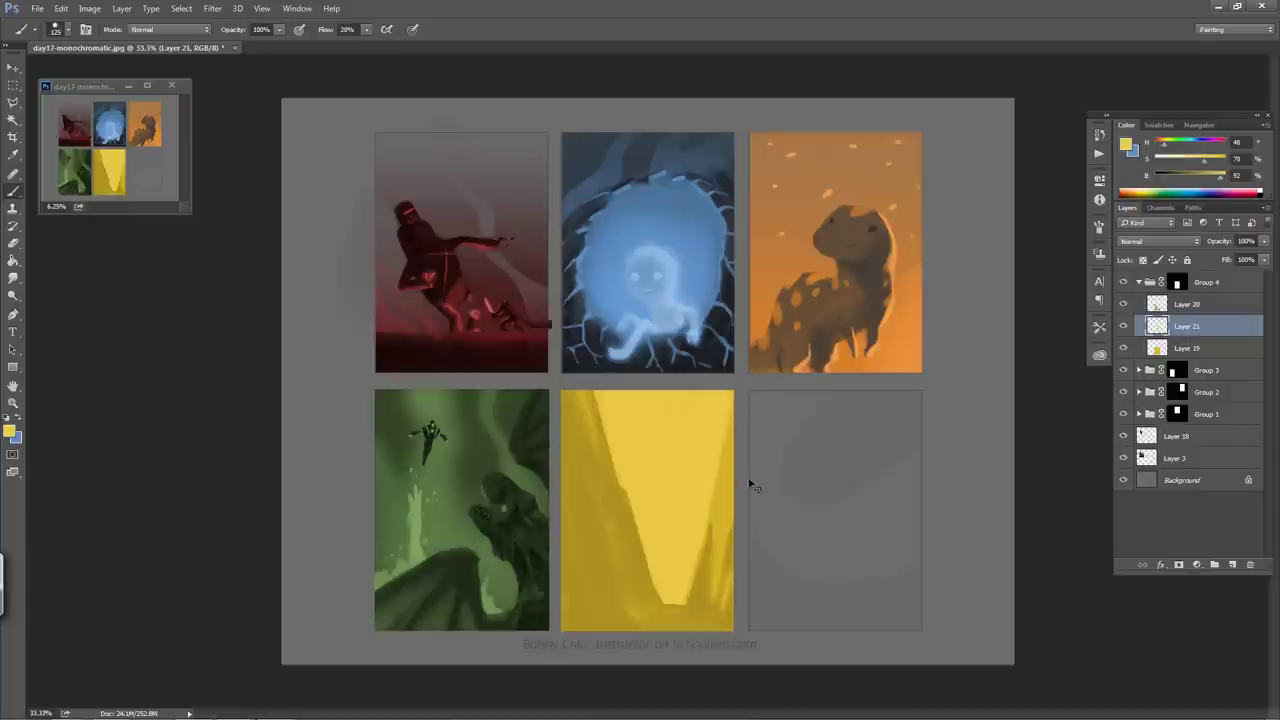
{"action": "key", "text": "ctrl+z"}
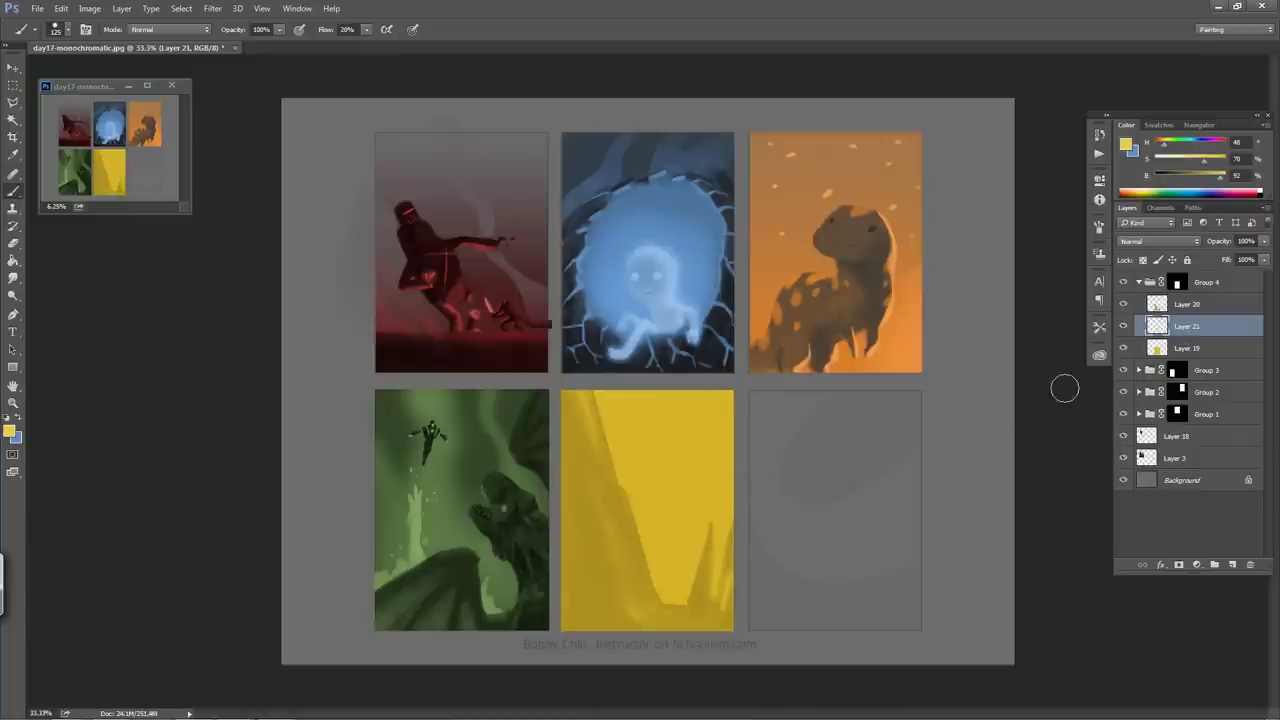
{"action": "key", "text": "ctrl+z"}
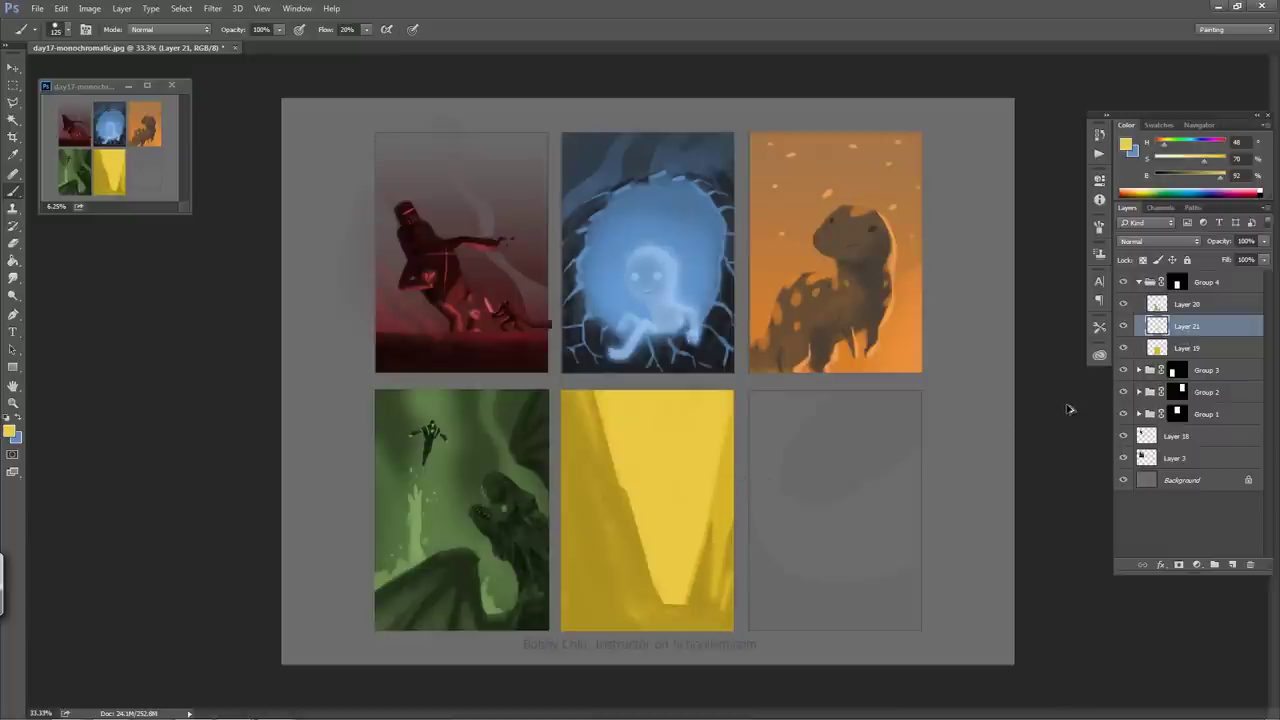
{"action": "key", "text": "ctrl+z"}
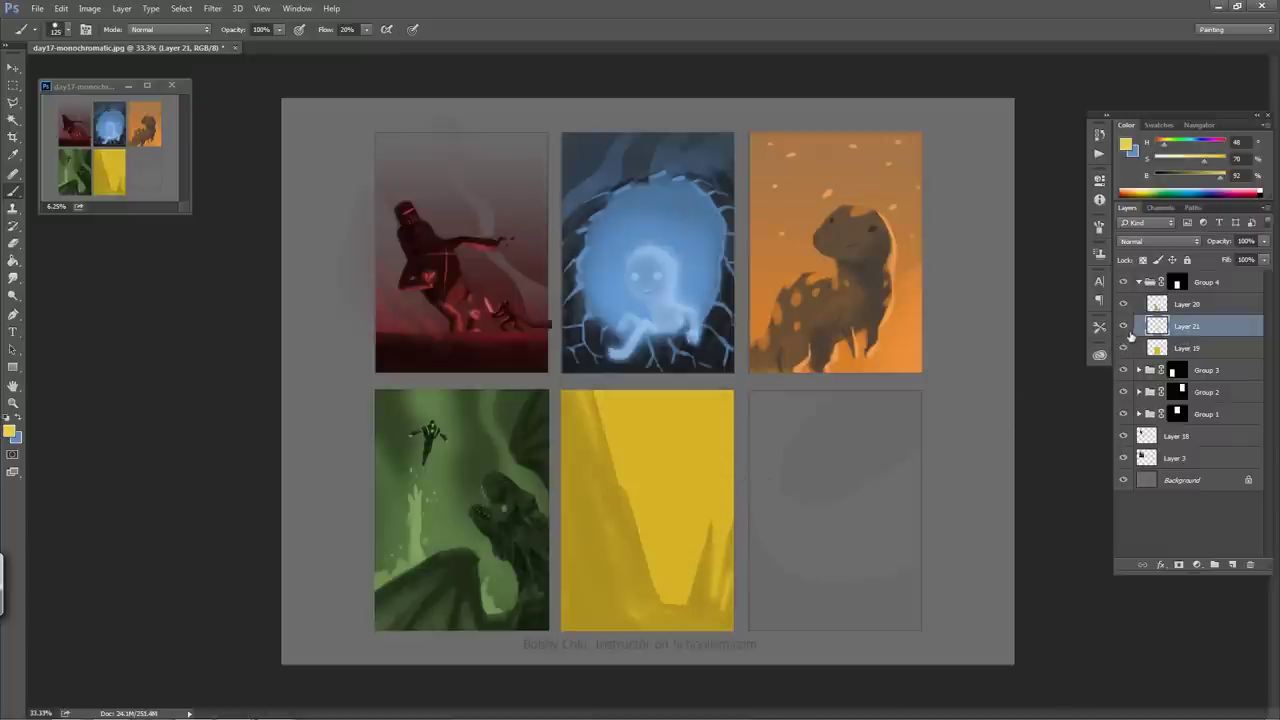
{"action": "left_click_drag", "start_coordinate": [712, 438], "coordinate": [718, 506]}
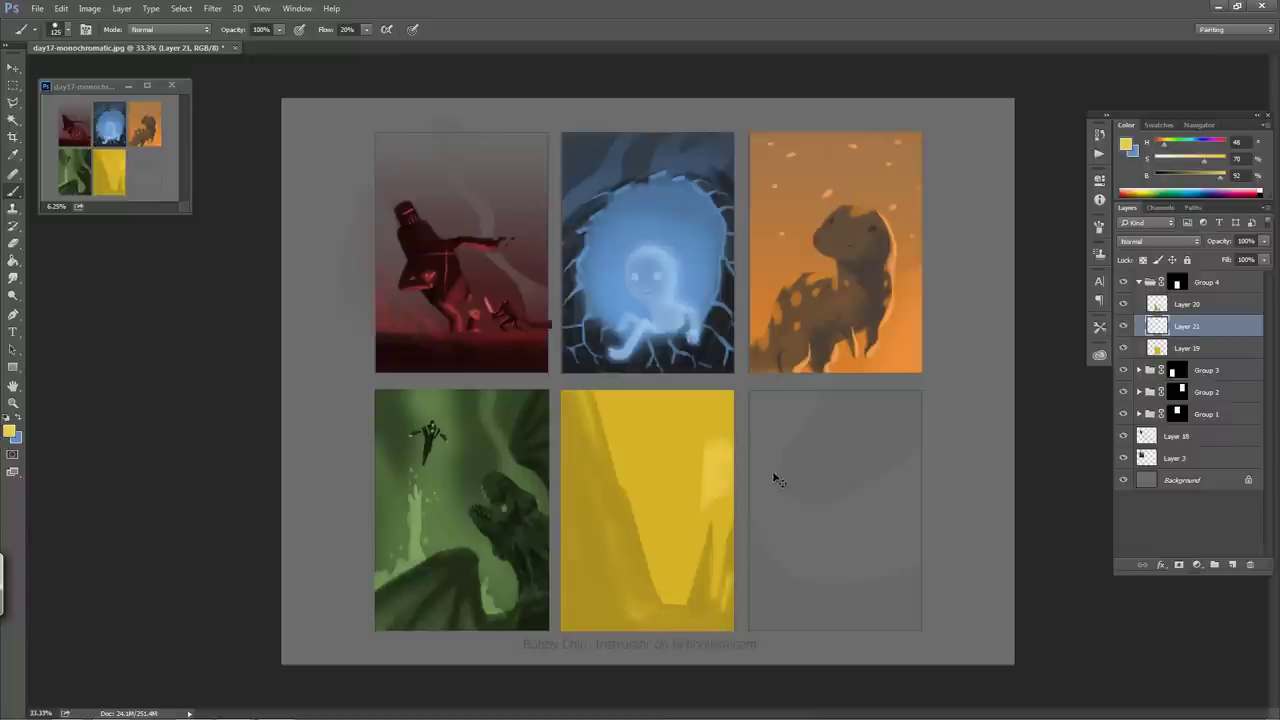
- Invert the canyon selection and paint light yellow inside the V-shaped opening with a 300 px brush at 40% opacity
{"action": "left_click", "coordinate": [683, 463]}
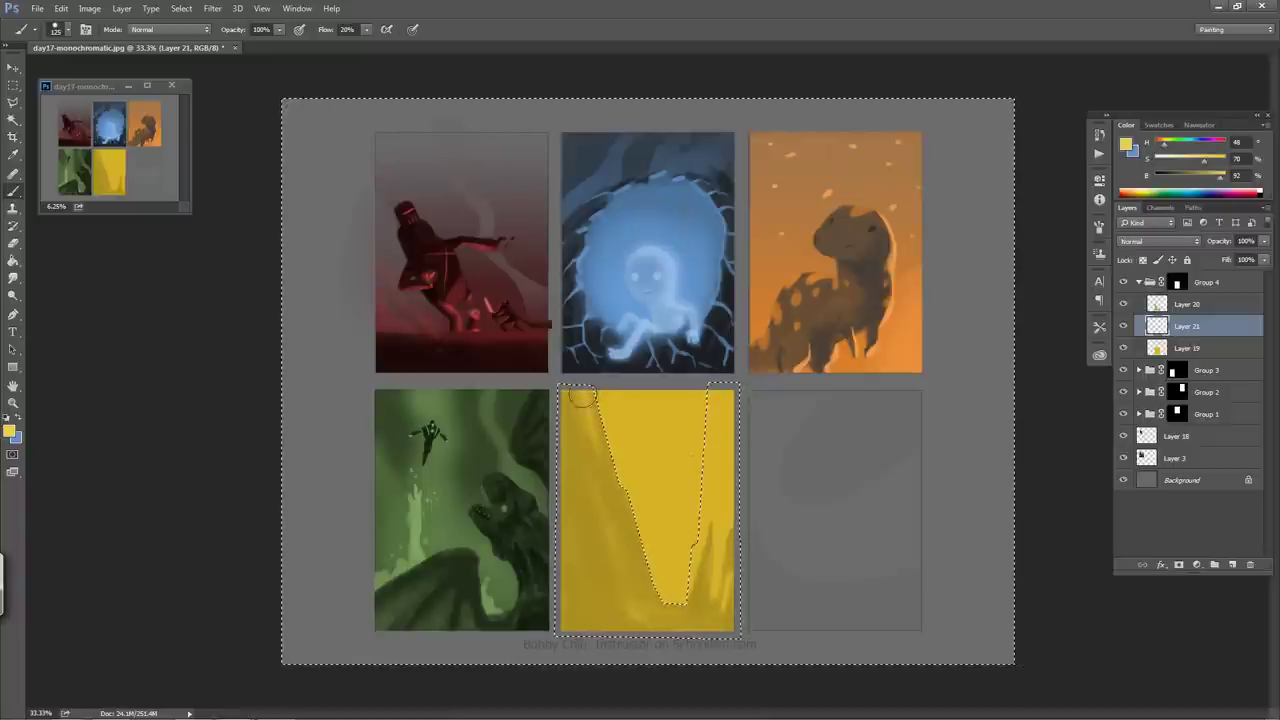
{"action": "key", "text": "bracketright"}
{"action": "key", "text": "bracketright"}
{"action": "key", "text": "bracketright"}
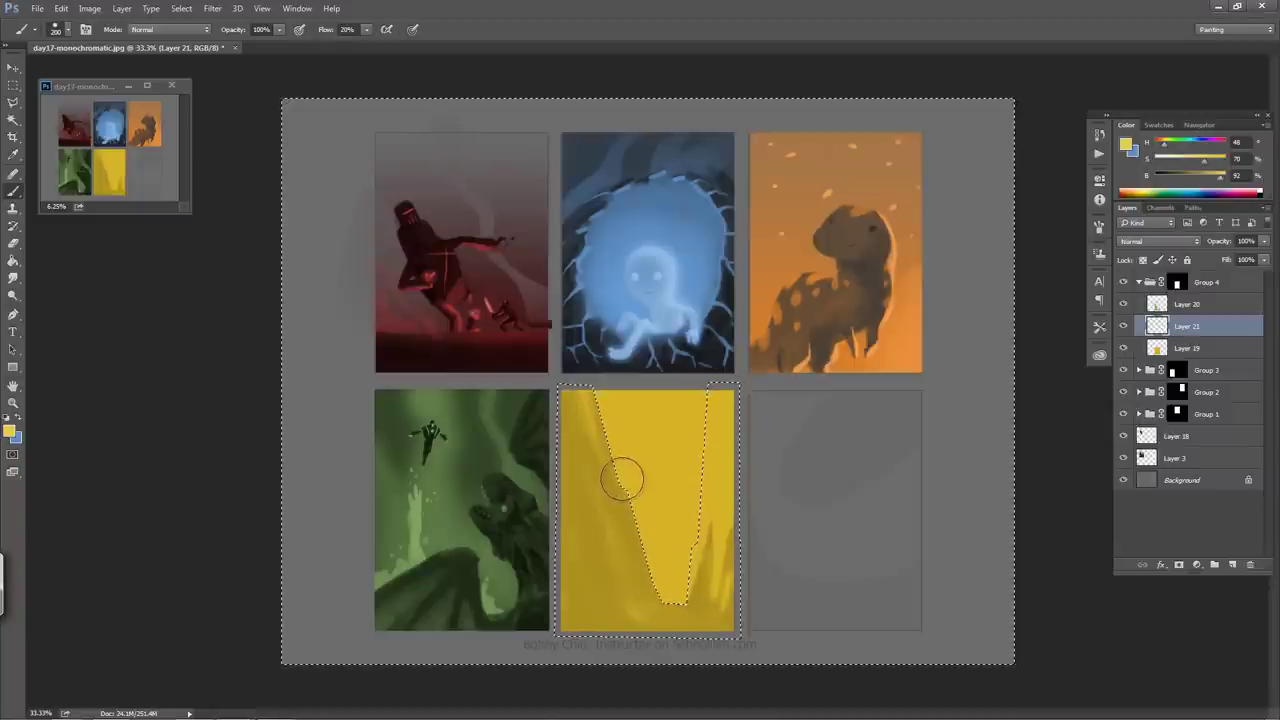
{"action": "key", "text": "bracketright"}
{"action": "key", "text": "bracketright"}
{"action": "key", "text": "4"}
{"action": "mouse_move", "coordinate": [619, 477]}
{"action": "left_mouse_down"}
{"action": "mouse_move", "coordinate": [677, 593]}
{"action": "mouse_move", "coordinate": [682, 582]}
{"action": "mouse_move", "coordinate": [663, 594]}
{"action": "mouse_move", "coordinate": [618, 463]}
{"action": "mouse_move", "coordinate": [663, 599]}
{"action": "mouse_move", "coordinate": [631, 523]}
{"action": "mouse_move", "coordinate": [649, 545]}
{"action": "mouse_move", "coordinate": [697, 503]}
{"action": "left_mouse_up"}
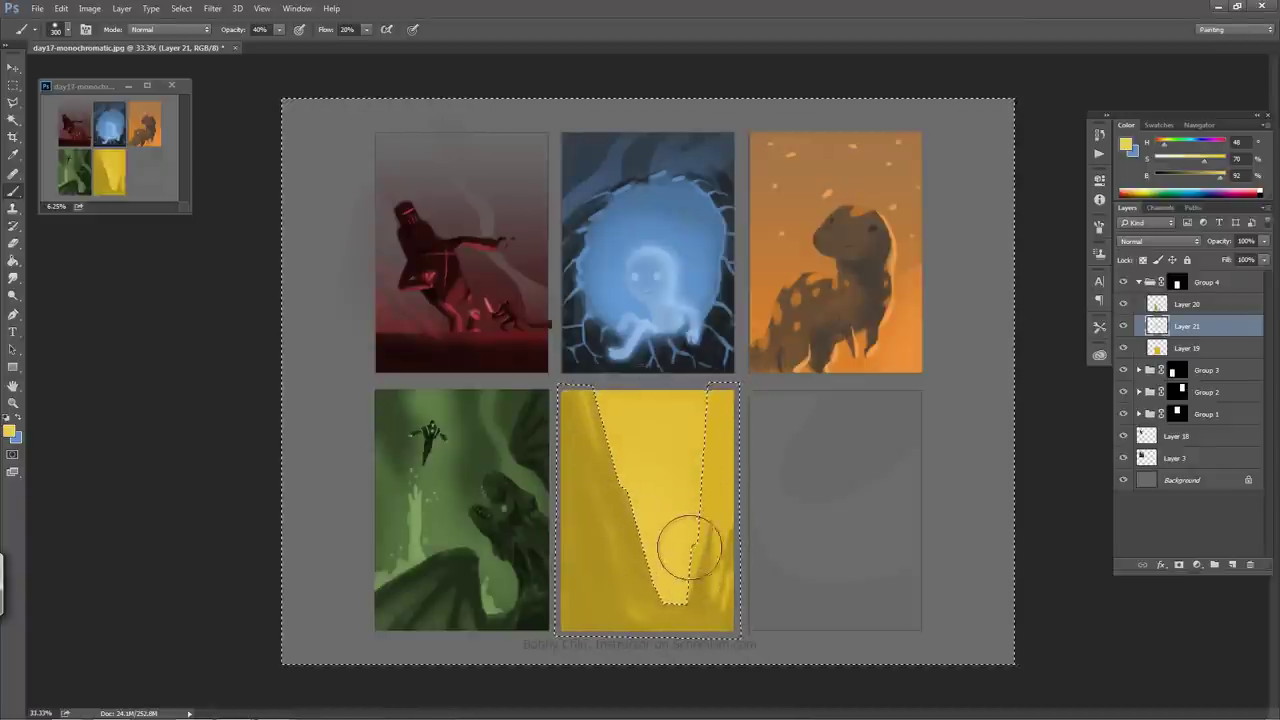
- Brighten the lower part of the canyon opening with a lighter yellow at H 48, S 63, B 95, and mask the layer to the opening
{"action": "left_click_drag", "start_coordinate": [689, 548], "coordinate": [682, 550]}
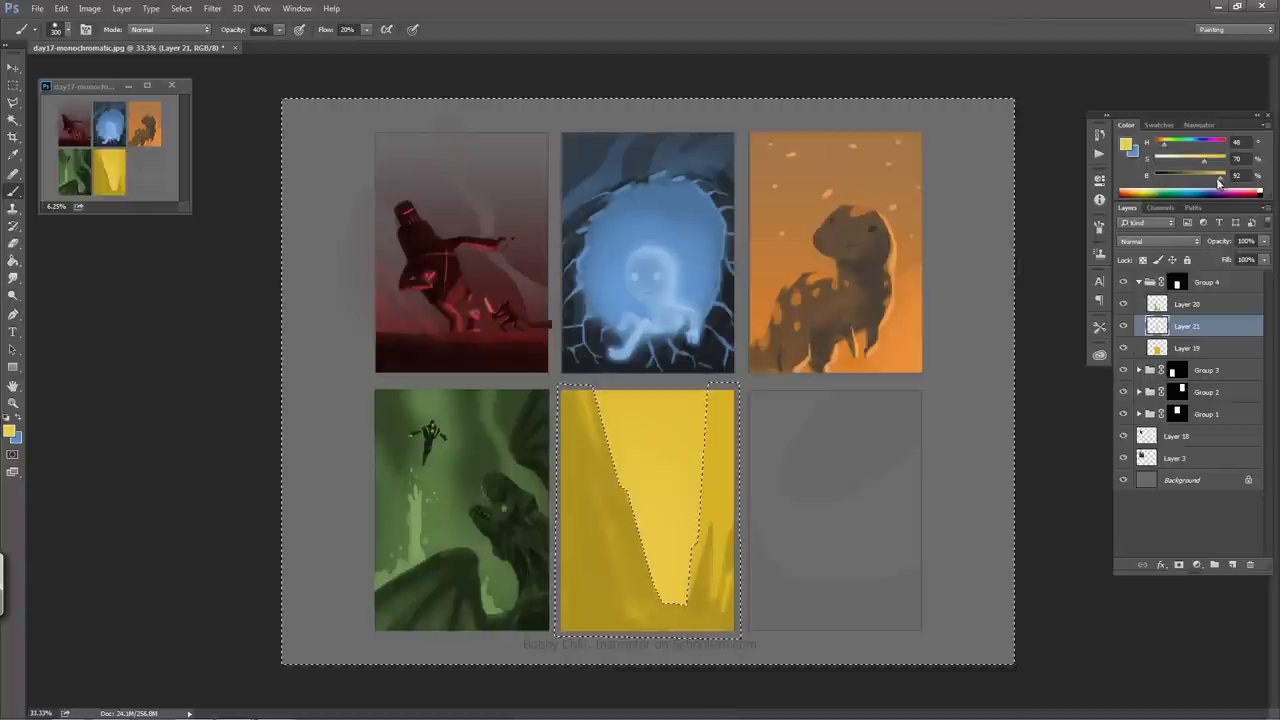
{"action": "left_click_drag", "start_coordinate": [1204, 162], "coordinate": [1199, 159]}
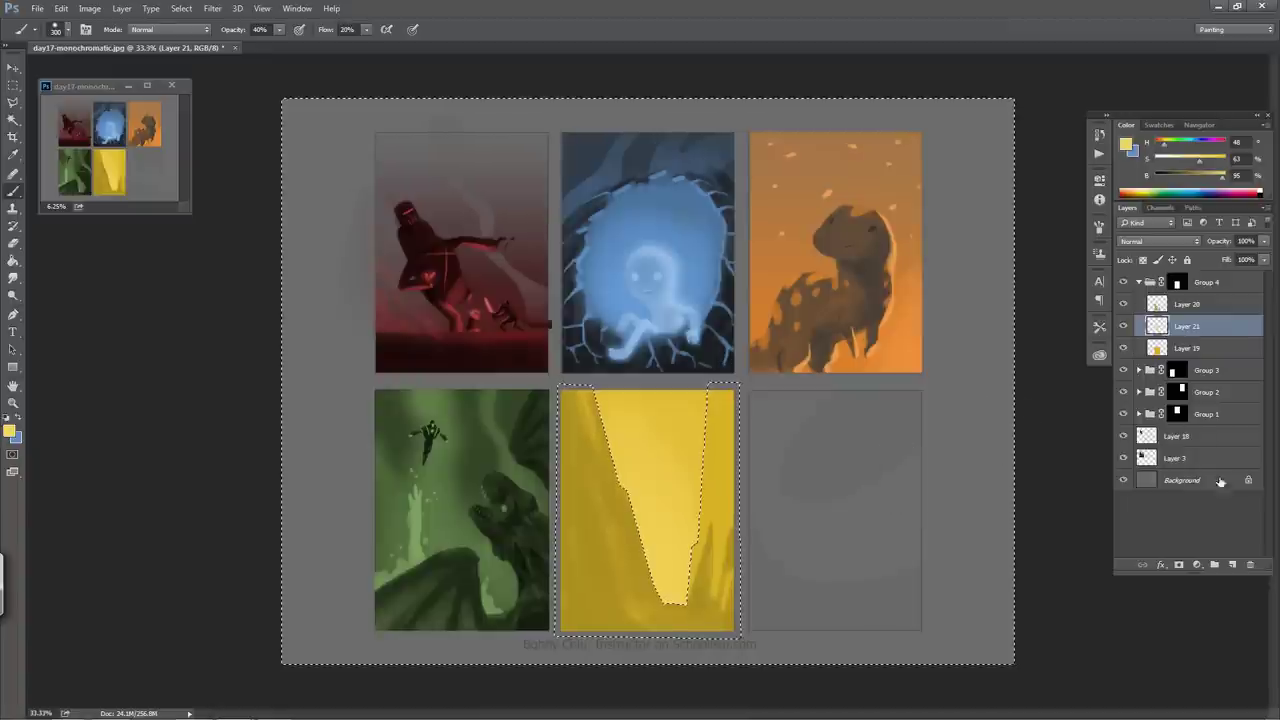
{"action": "left_click", "coordinate": [1179, 566]}
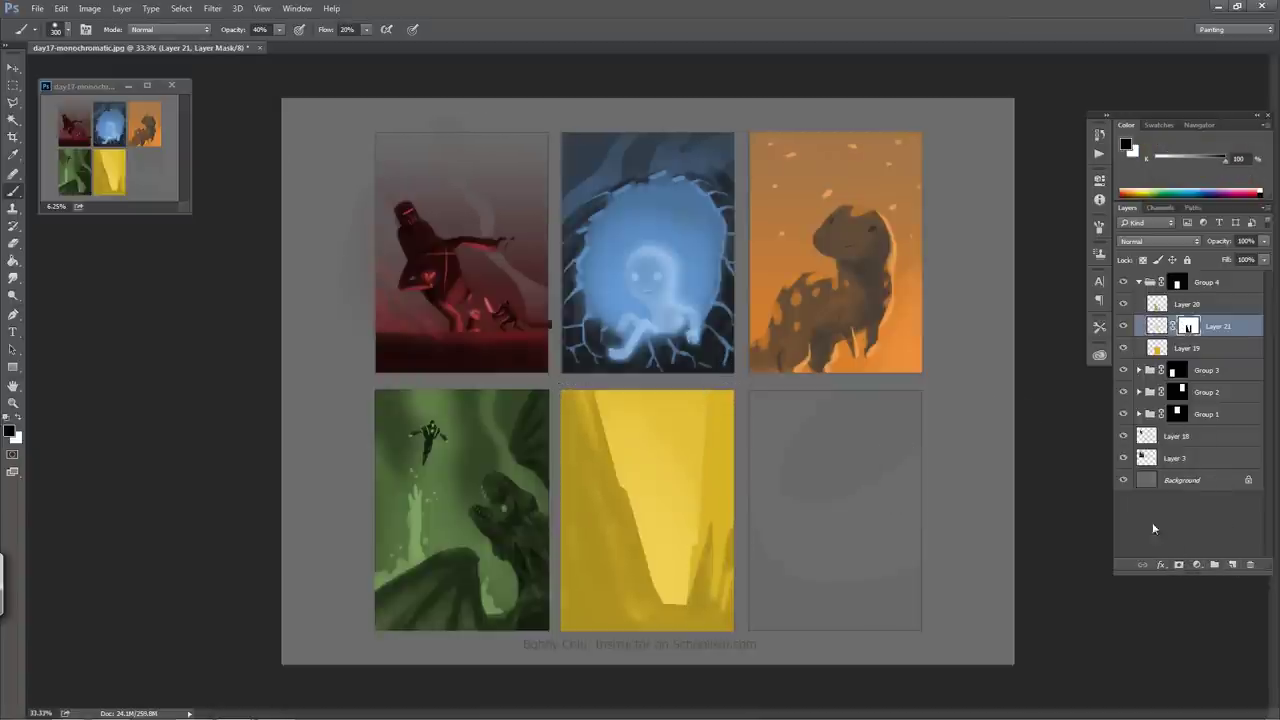
- Add a layer at the top of Group 4, load the opening's mask as a selection and invert it to the canyon walls
{"action": "left_click", "coordinate": [1234, 566]}
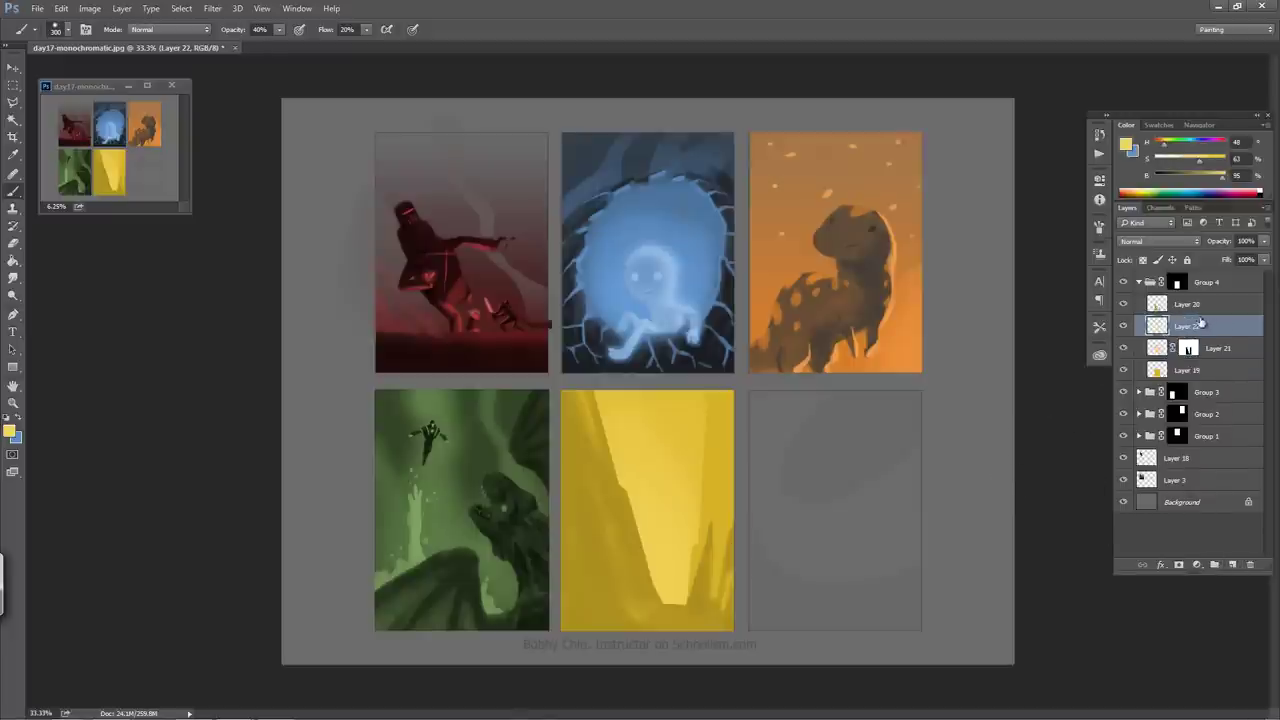
{"action": "left_click_drag", "start_coordinate": [1201, 323], "coordinate": [1200, 300]}
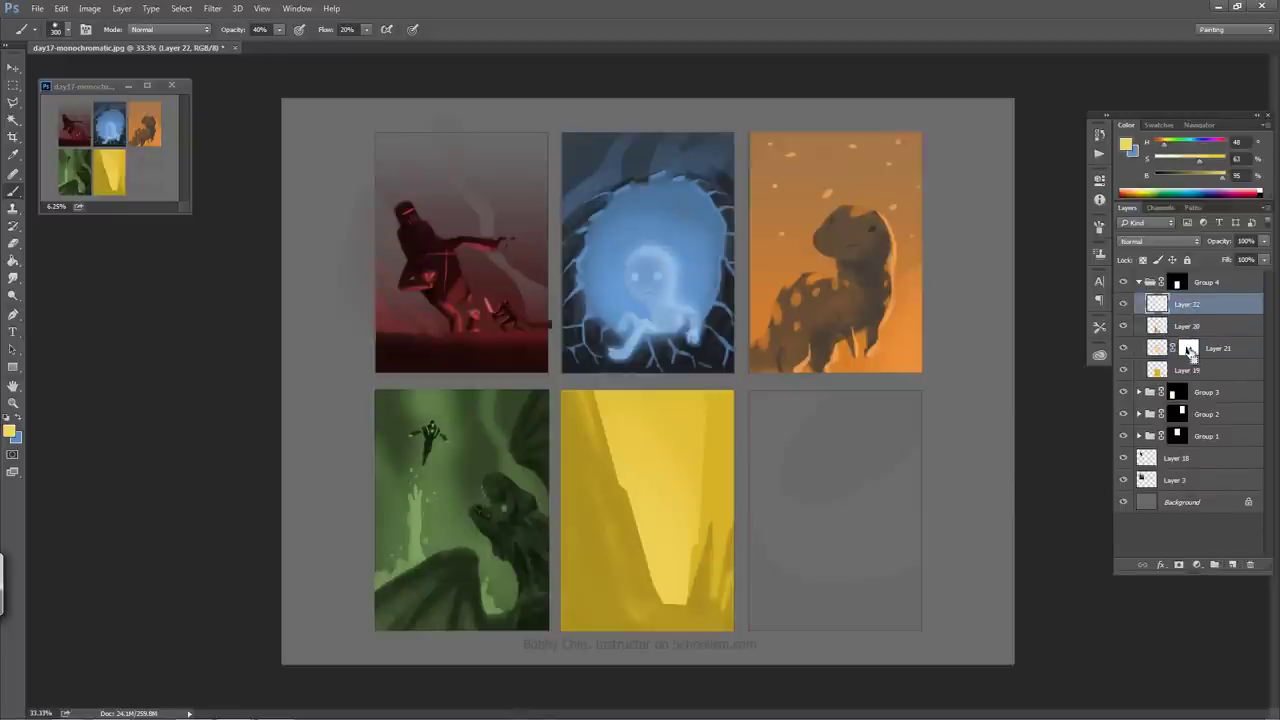
{"action": "left_click", "coordinate": [1189, 350], "text": "ctrl"}
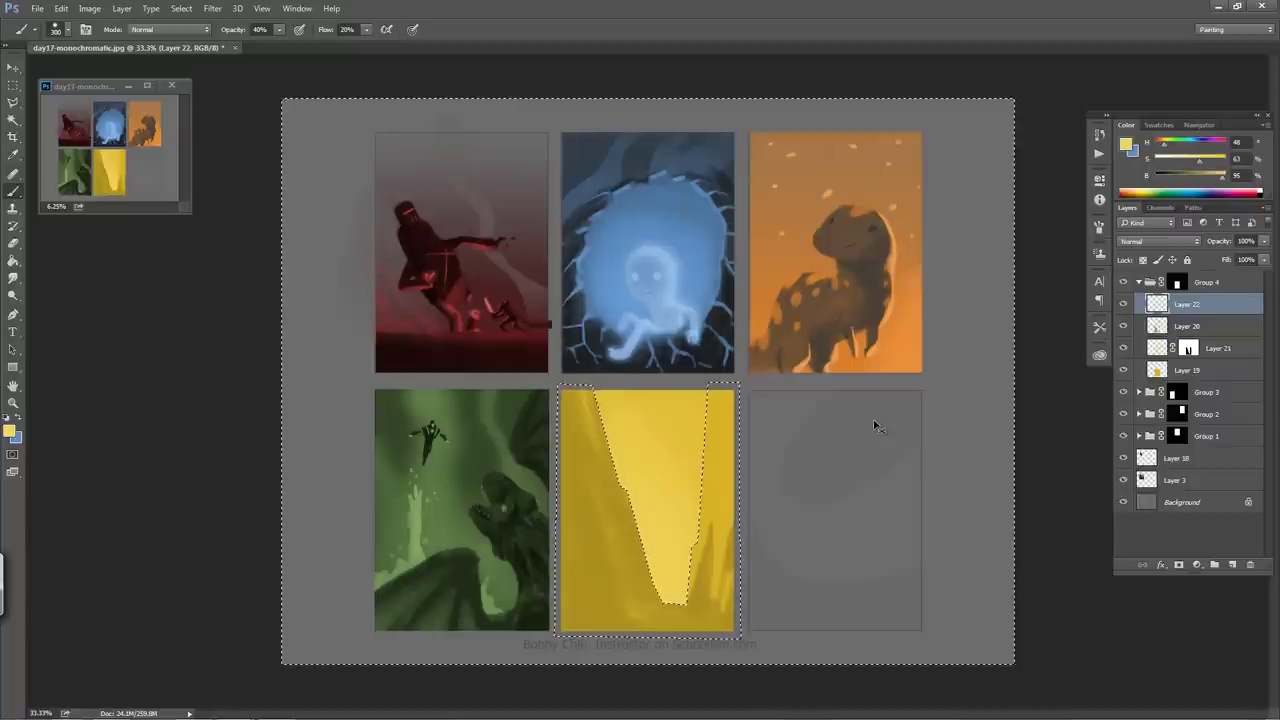
{"action": "key", "text": "ctrl+shift+i"}
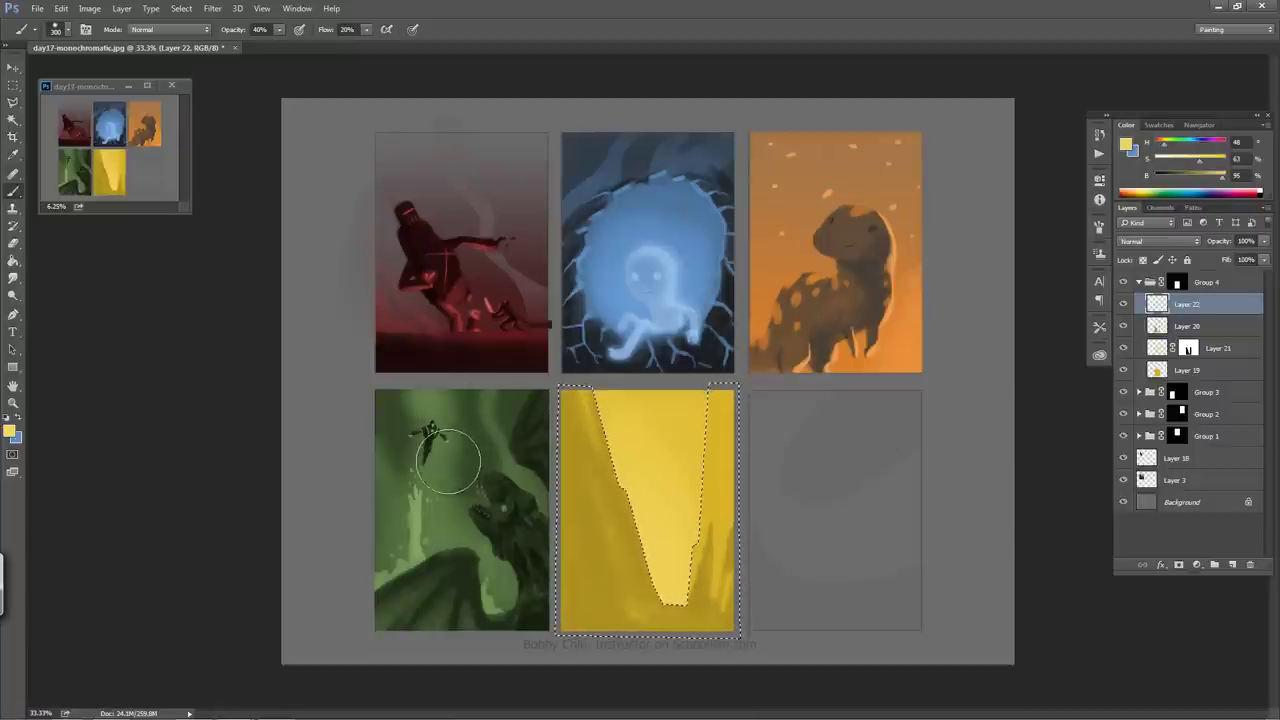
- Reduce the brush to 80 px, sample the dark yellow of the left wall and mix it to H 48, S 78, B 57
{"action": "key", "text": "bracketleft"}
{"action": "key", "text": "bracketleft"}
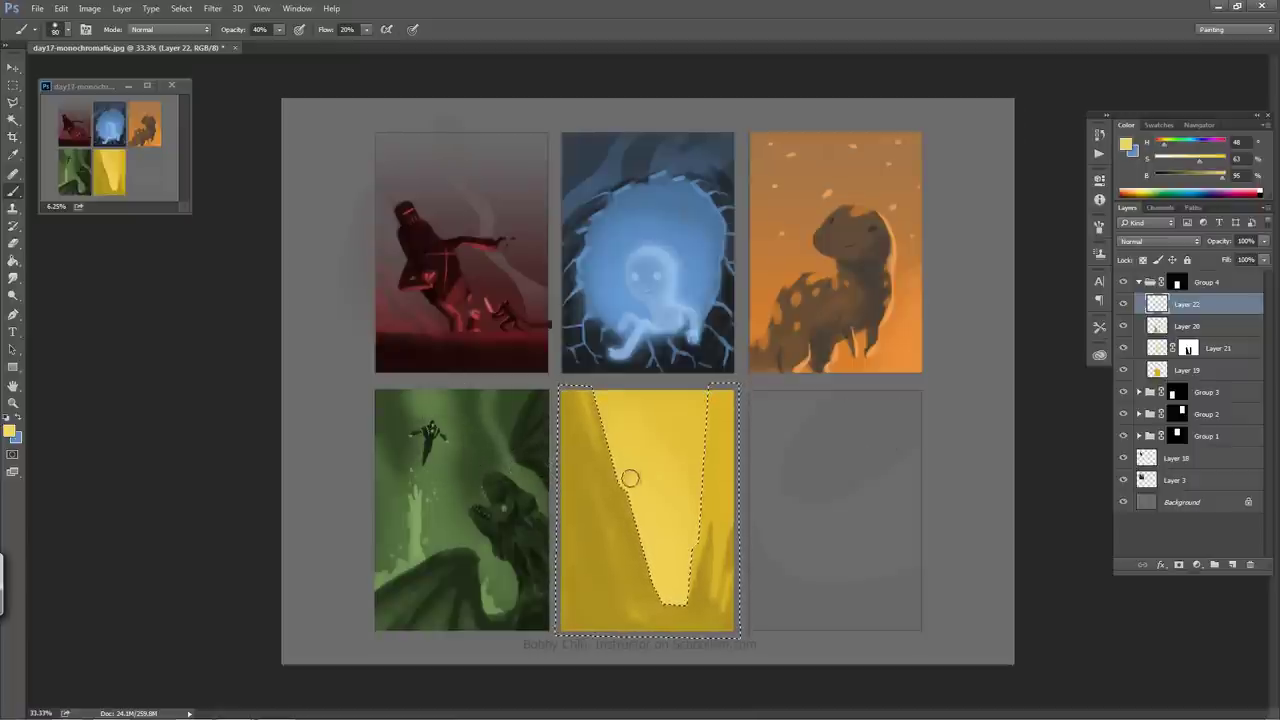
{"action": "left_click", "coordinate": [625, 500], "text": "alt"}
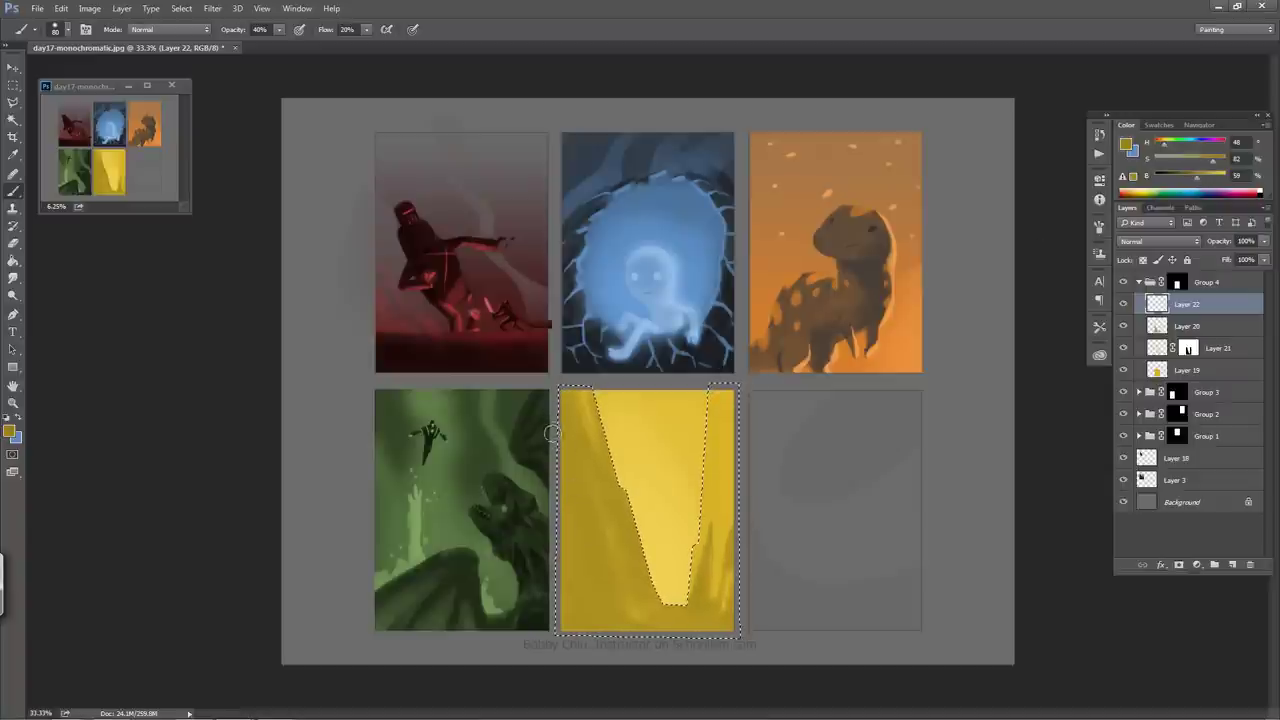
{"action": "left_click", "coordinate": [70, 30]}
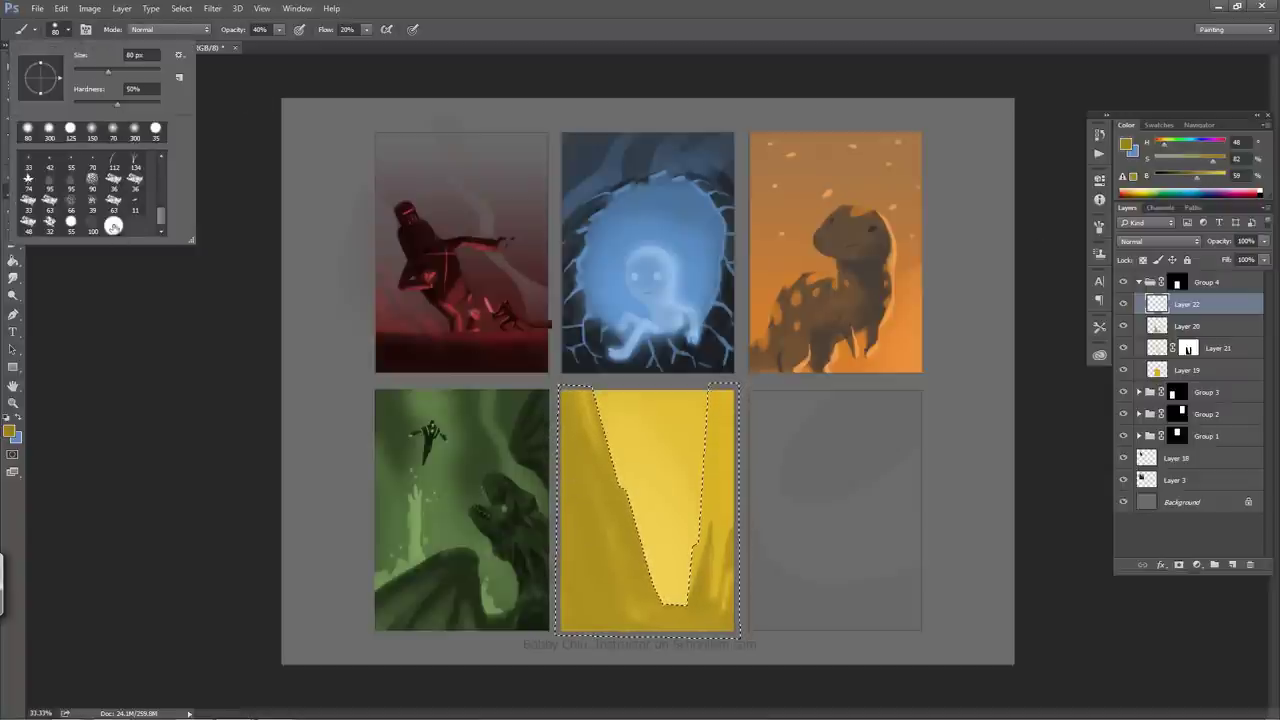
{"action": "left_click", "coordinate": [230, 357]}
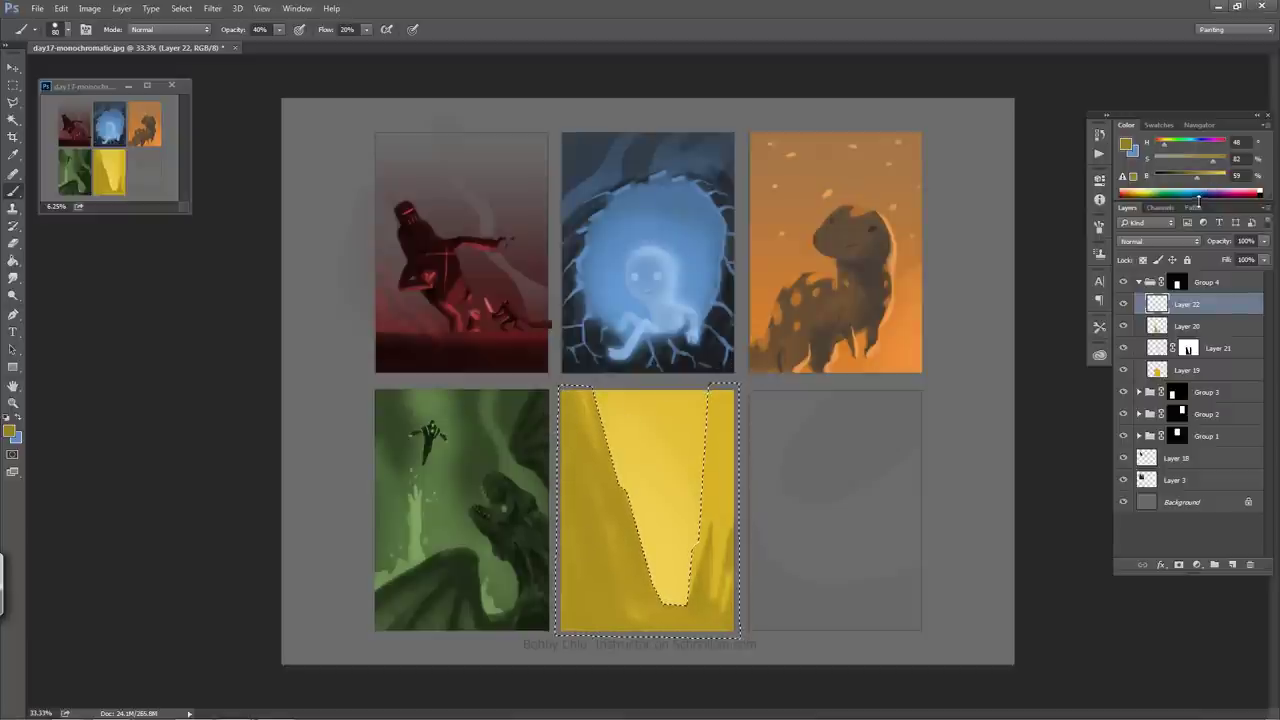
{"action": "left_click", "coordinate": [1201, 176]}
{"action": "left_click_drag", "start_coordinate": [1213, 160], "coordinate": [1210, 160]}
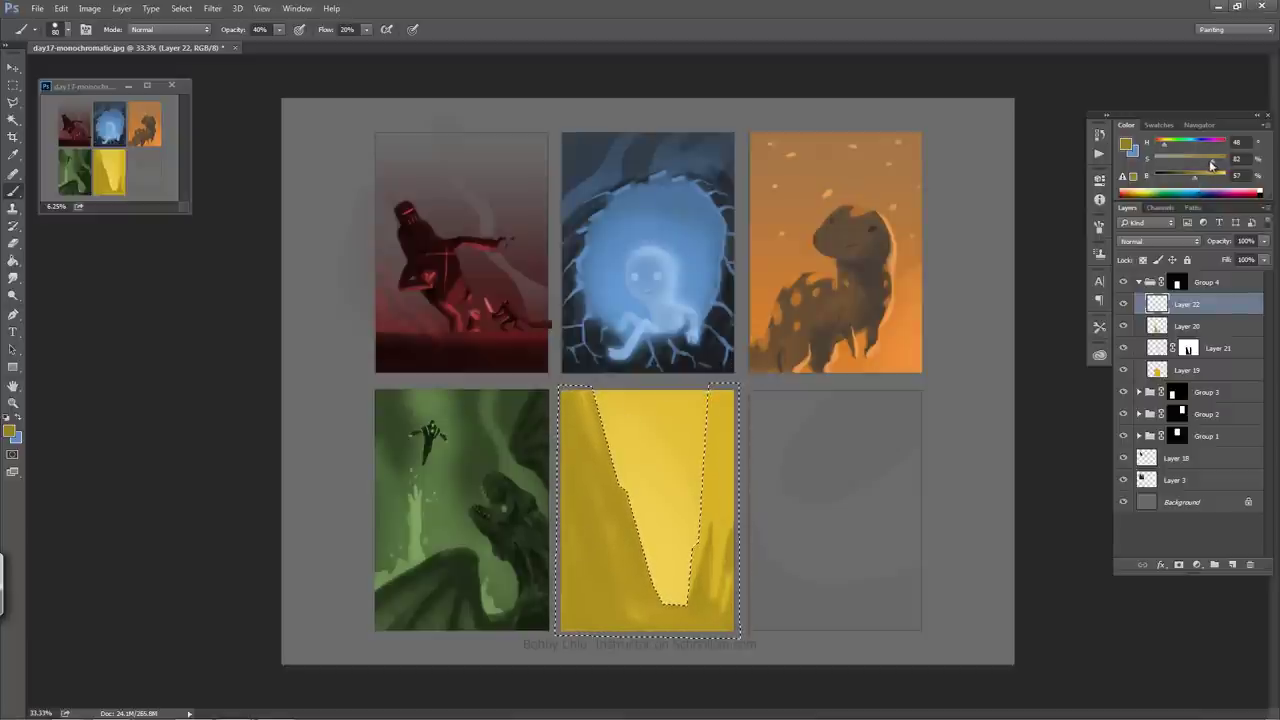
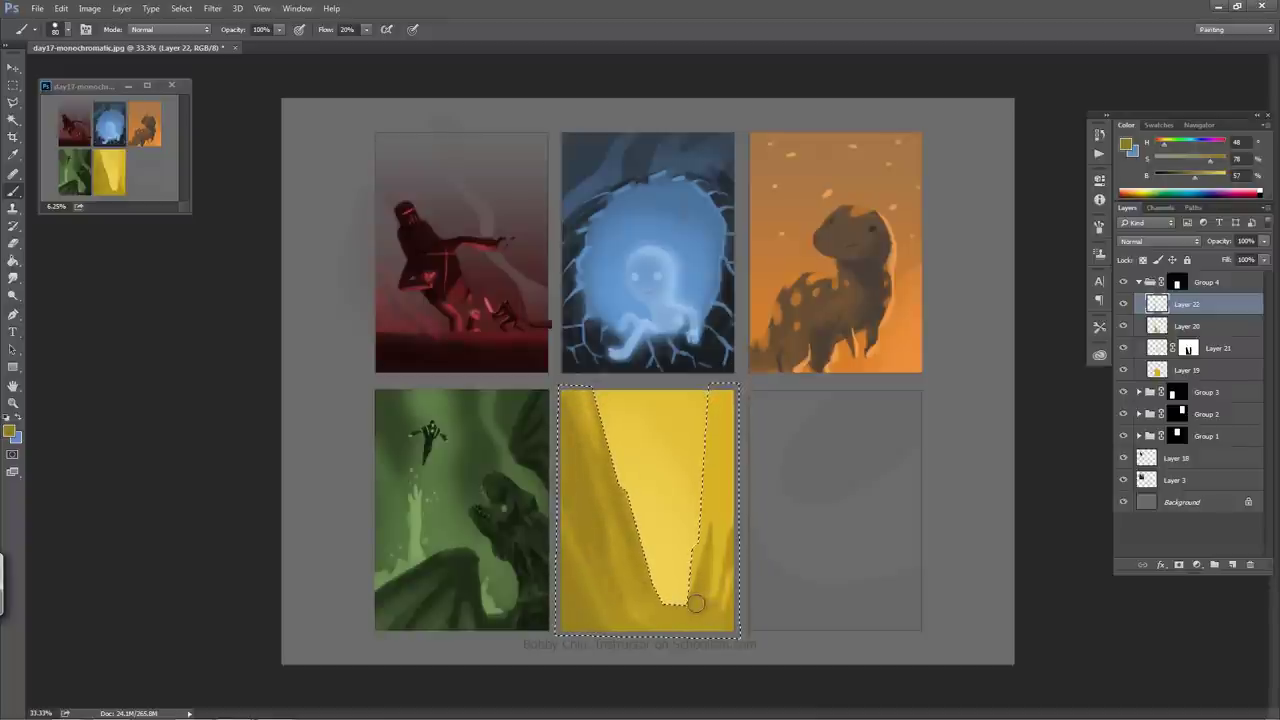
- Shade the lower-right rocks in dark yellow at 100% opacity, pick up the right wall's lighter yellow and clear the selection
{"action": "left_click_drag", "start_coordinate": [700, 555], "coordinate": [696, 603]}
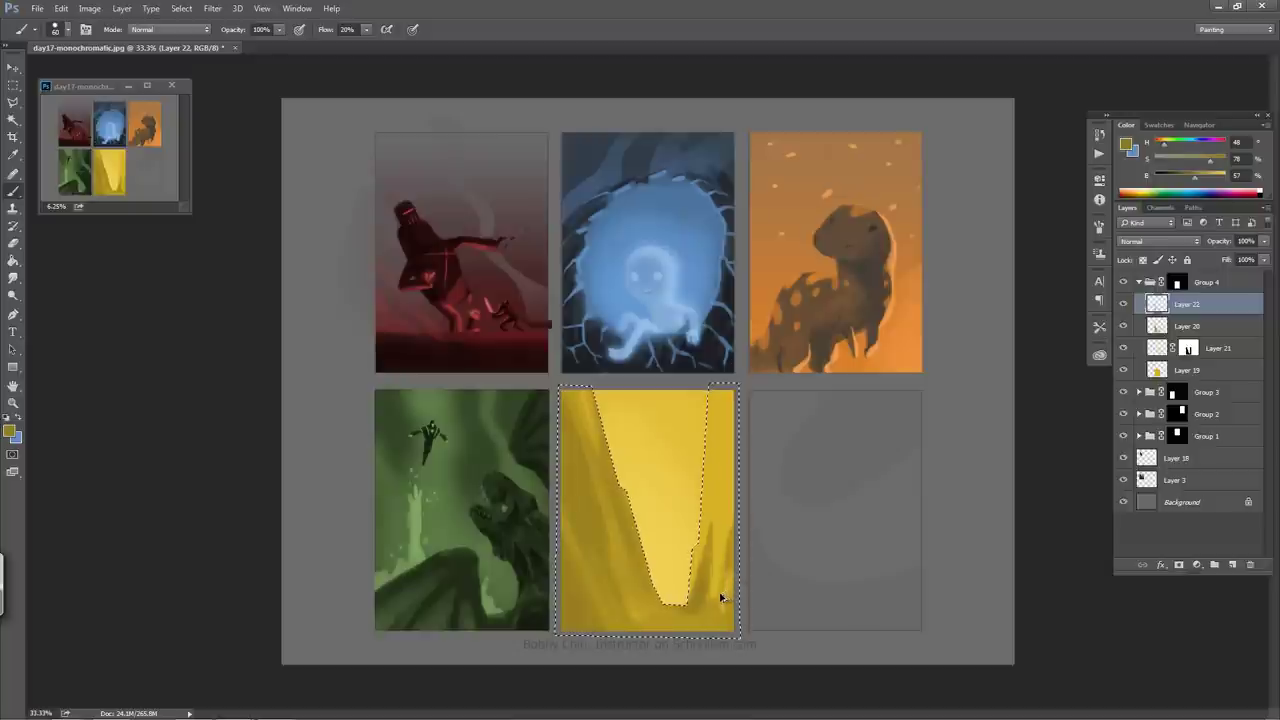
{"action": "left_click_drag", "start_coordinate": [726, 590], "coordinate": [702, 603]}
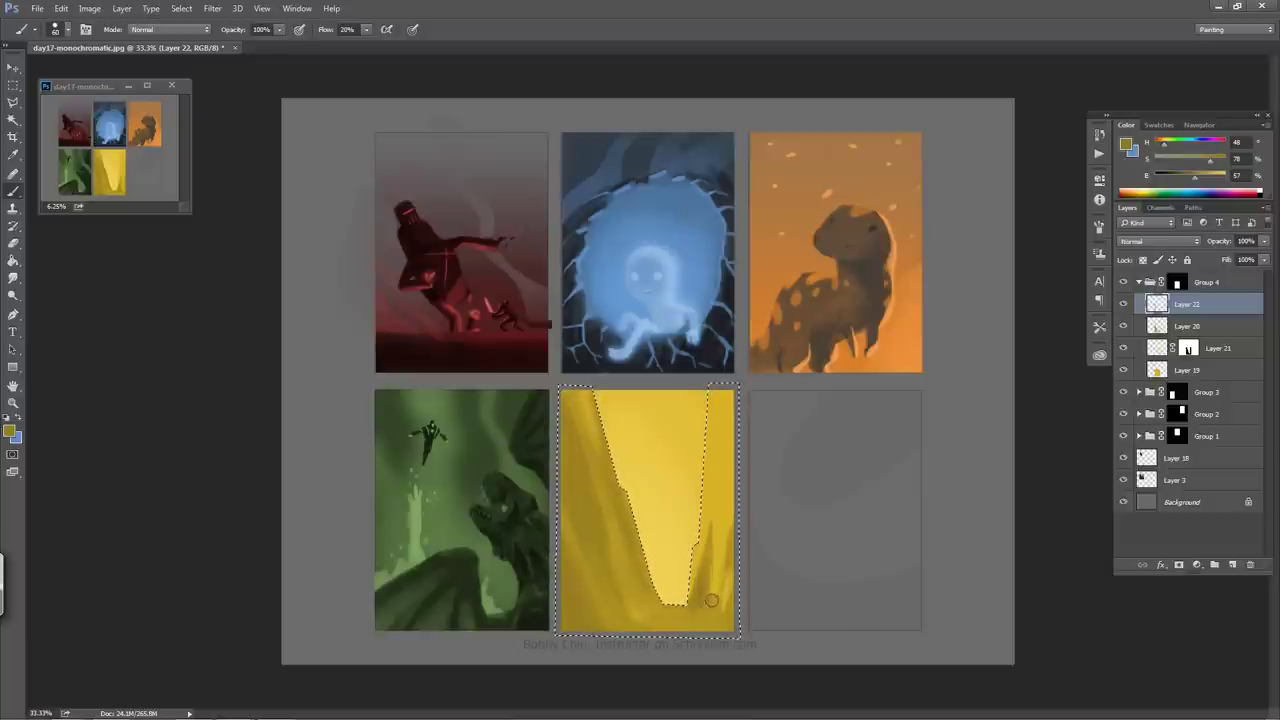
{"action": "left_click", "coordinate": [726, 517], "text": "alt"}
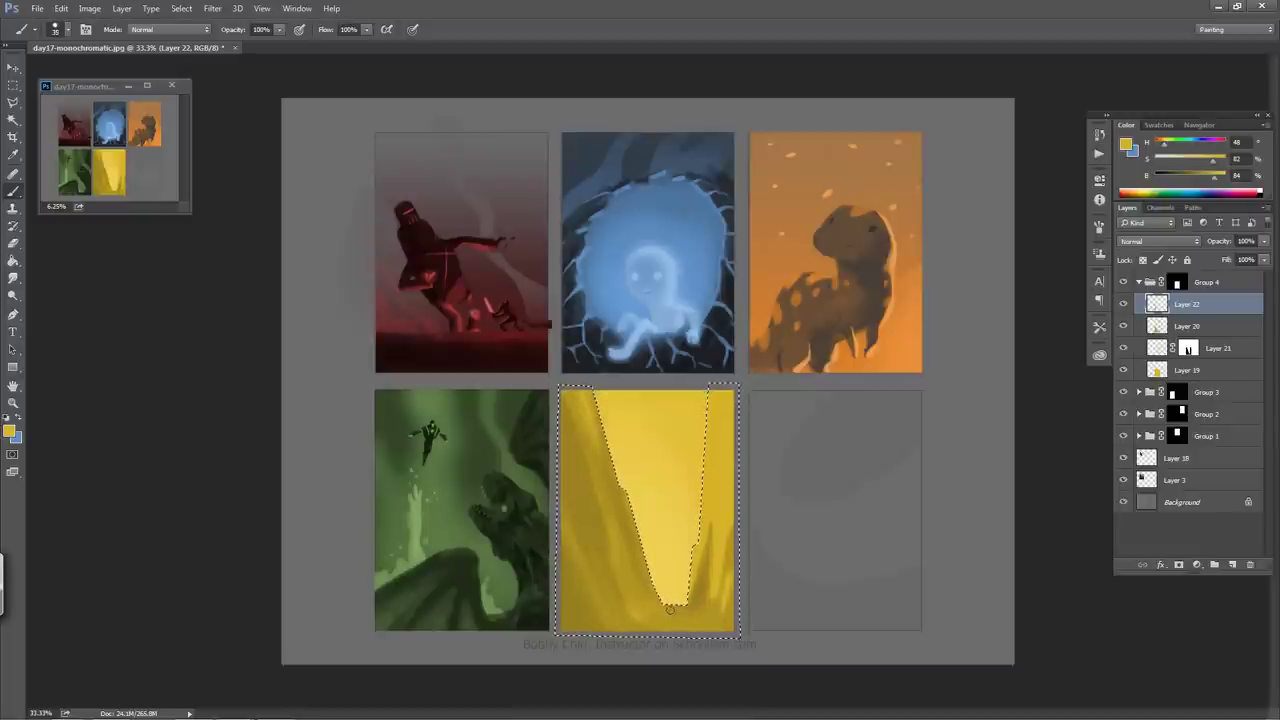
{"action": "left_click", "coordinate": [722, 526], "text": "alt"}
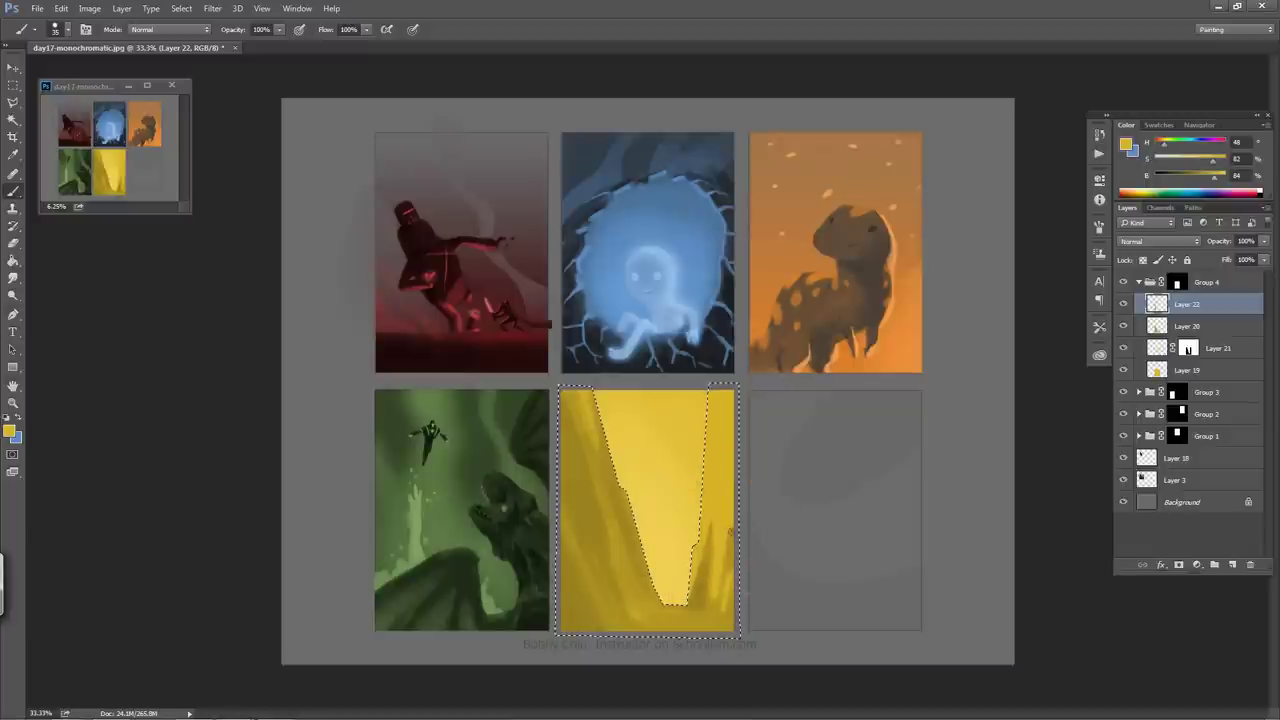
{"action": "key", "text": "ctrl+d"}
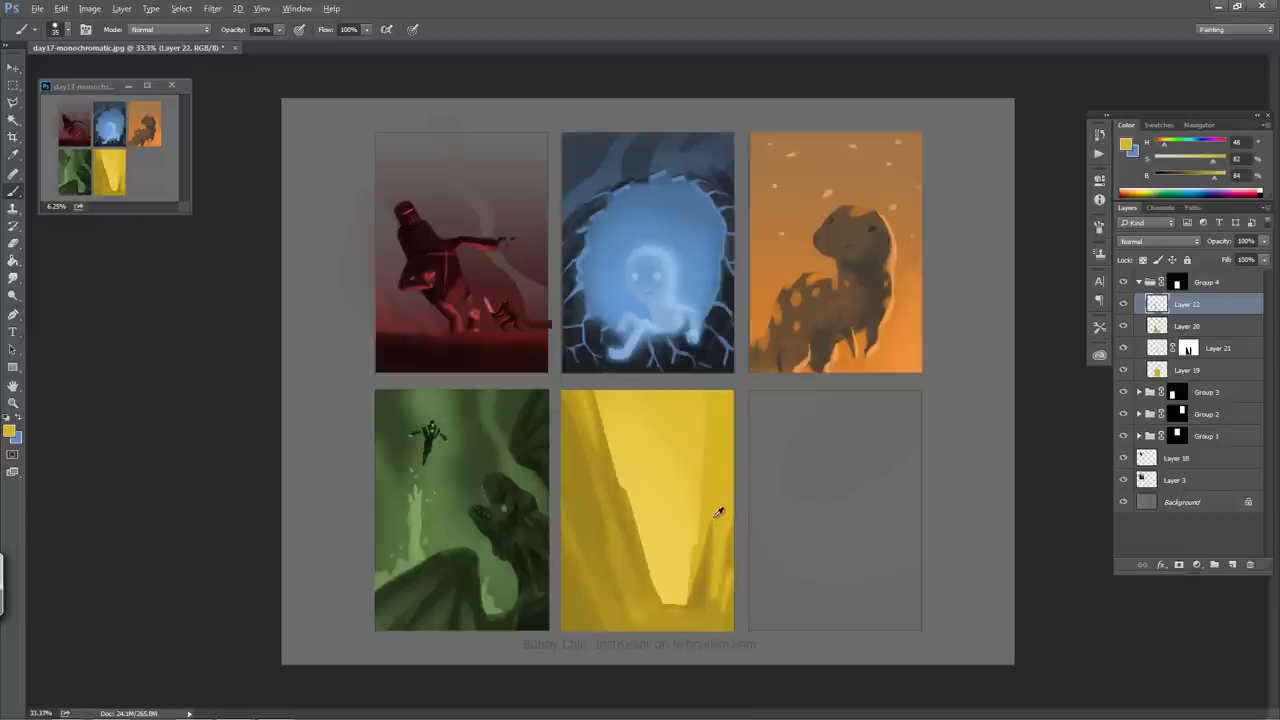
- Paint a tiny standing figure at the base of the canyon opening with a 25 px brush, darkening the sampled yellow to B 28
{"action": "key", "text": "alt"}
{"action": "key", "text": "alt"}
{"action": "left_click", "coordinate": [710, 580], "text": "alt"}
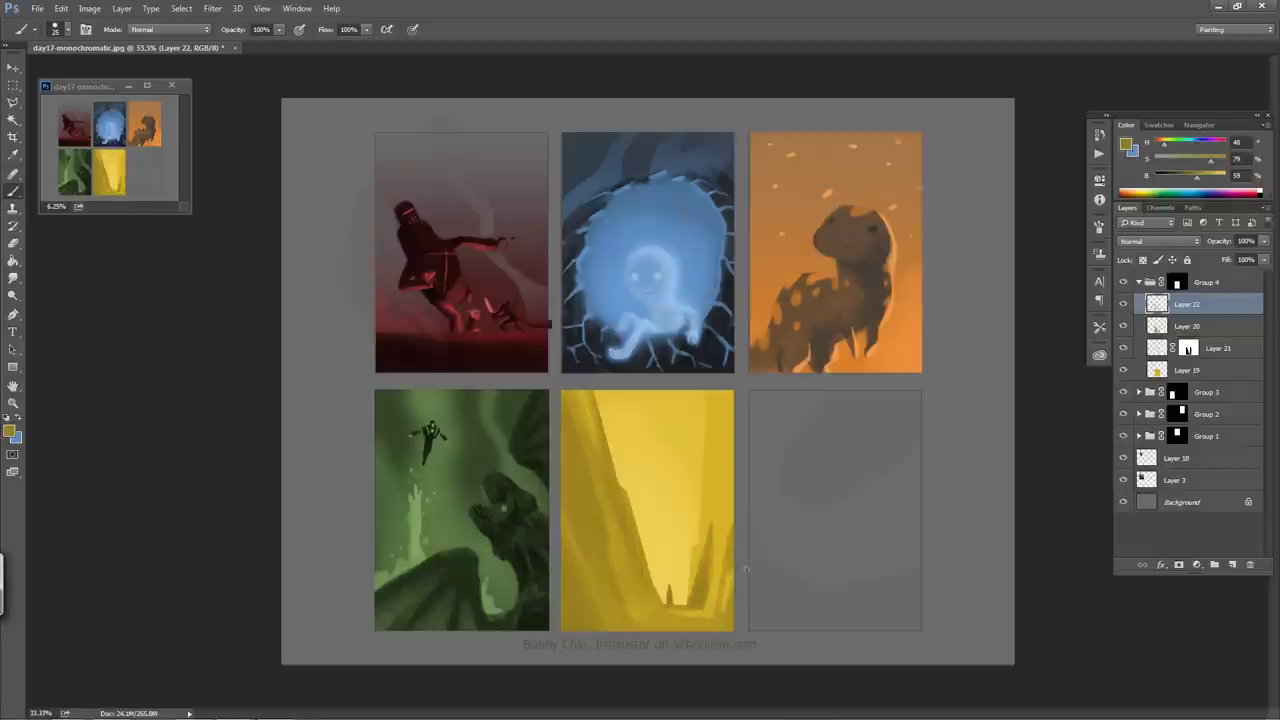
{"action": "left_click_drag", "start_coordinate": [1197, 180], "coordinate": [1174, 180]}
{"action": "left_click_drag", "start_coordinate": [670, 597], "coordinate": [670, 600]}
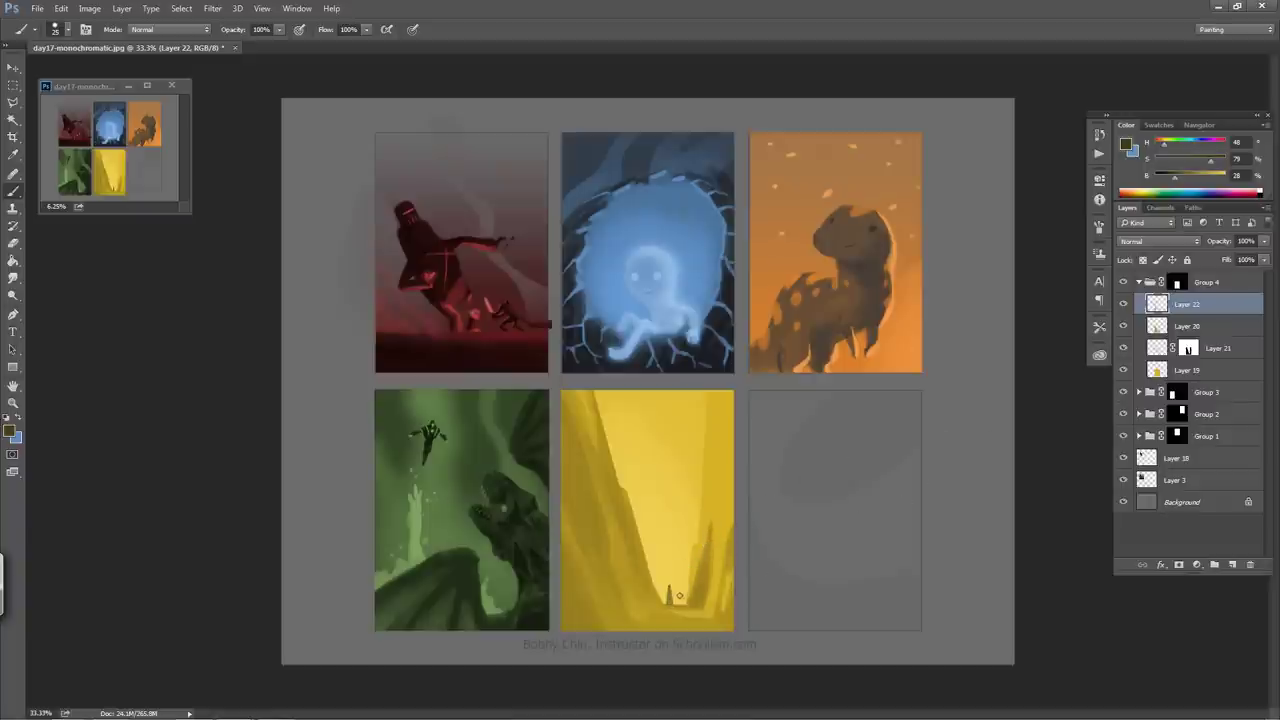
- Reselect the canyon opening and paint bands of light yellow (H 48, S 65, B 94) across it with a 60 px brush at 100% opacity
{"action": "key", "text": "4"}
{"action": "key", "text": "bracketright"}
{"action": "left_click", "coordinate": [1189, 348], "text": "ctrl"}
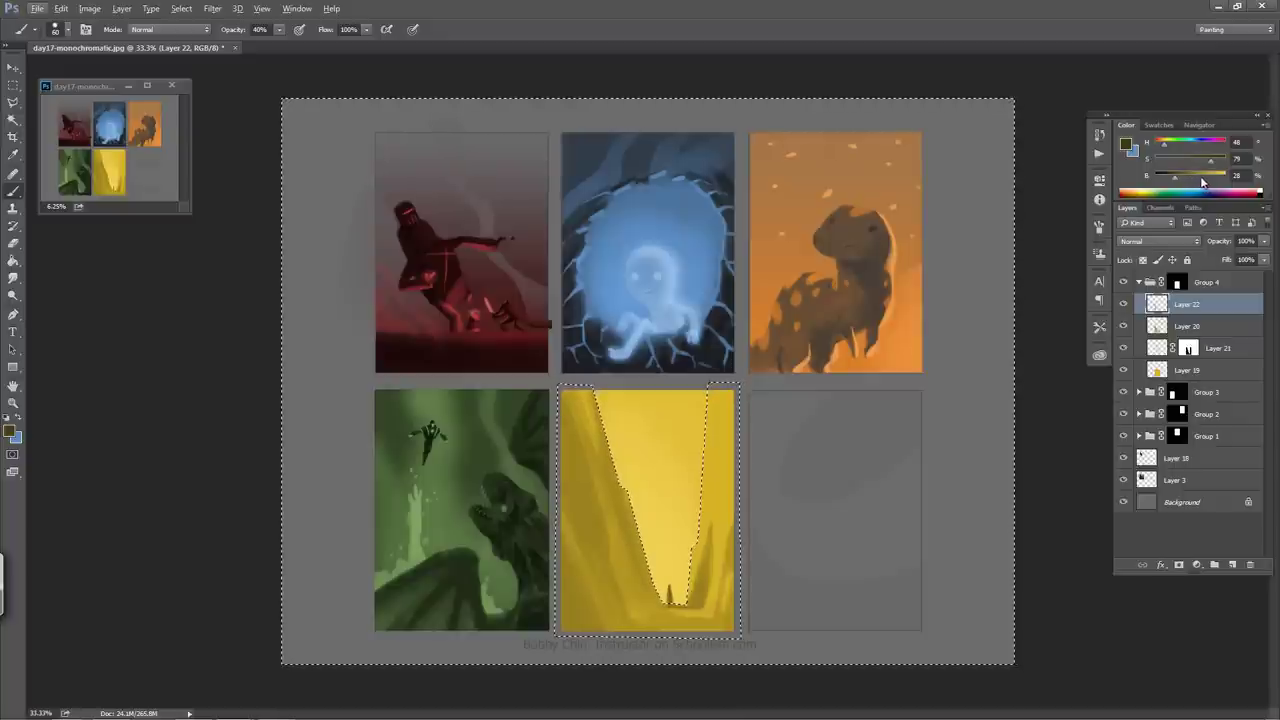
{"action": "left_click", "coordinate": [688, 530], "text": "alt"}
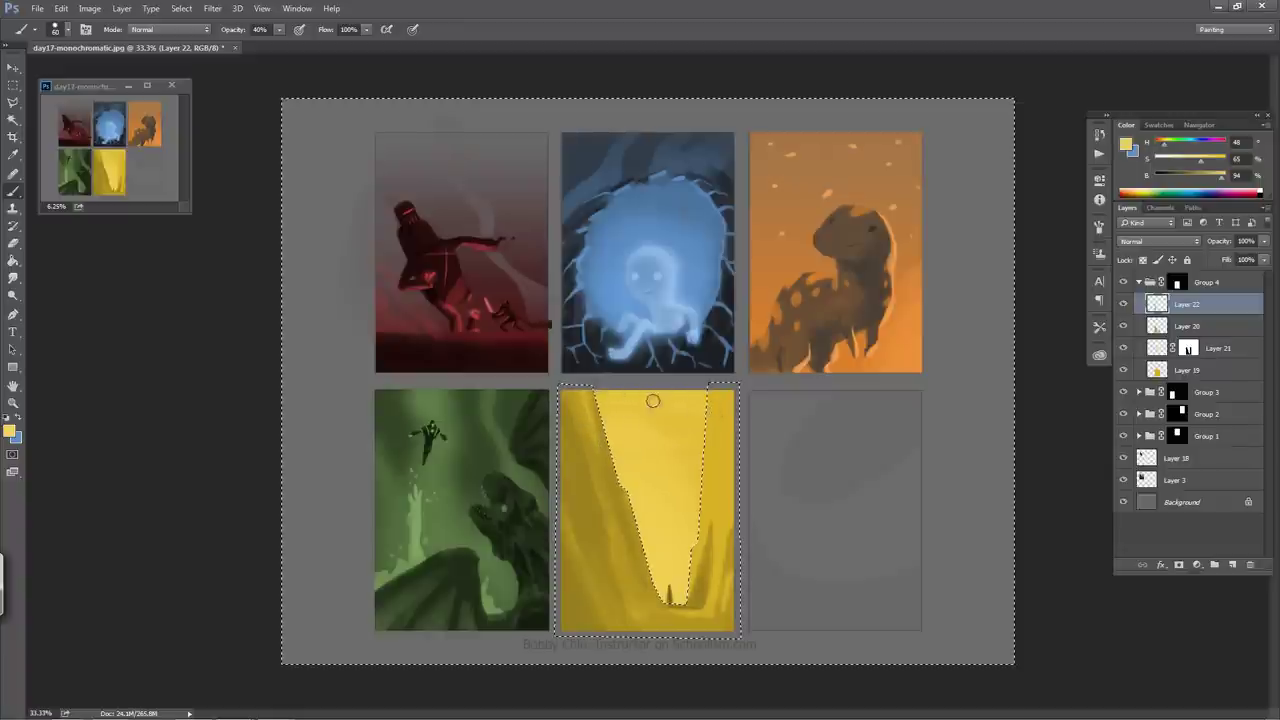
{"action": "key", "text": "0"}
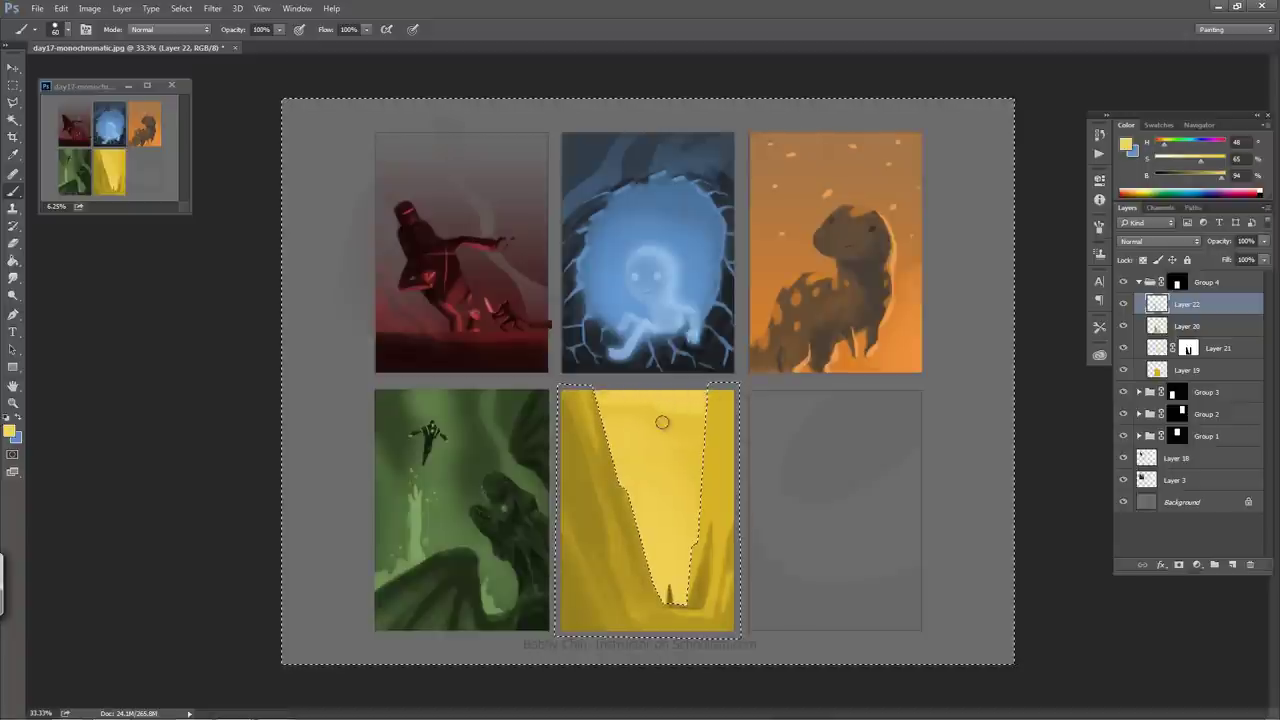
{"action": "mouse_move", "coordinate": [662, 422]}
{"action": "left_mouse_down"}
{"action": "mouse_move", "coordinate": [597, 423]}
{"action": "mouse_move", "coordinate": [651, 436]}
{"action": "mouse_move", "coordinate": [616, 440]}
{"action": "mouse_move", "coordinate": [709, 444]}
{"action": "mouse_move", "coordinate": [597, 445]}
{"action": "mouse_move", "coordinate": [721, 460]}
{"action": "mouse_move", "coordinate": [679, 454]}
{"action": "mouse_move", "coordinate": [703, 440]}
{"action": "mouse_move", "coordinate": [642, 450]}
{"action": "mouse_move", "coordinate": [686, 456]}
{"action": "left_mouse_up"}
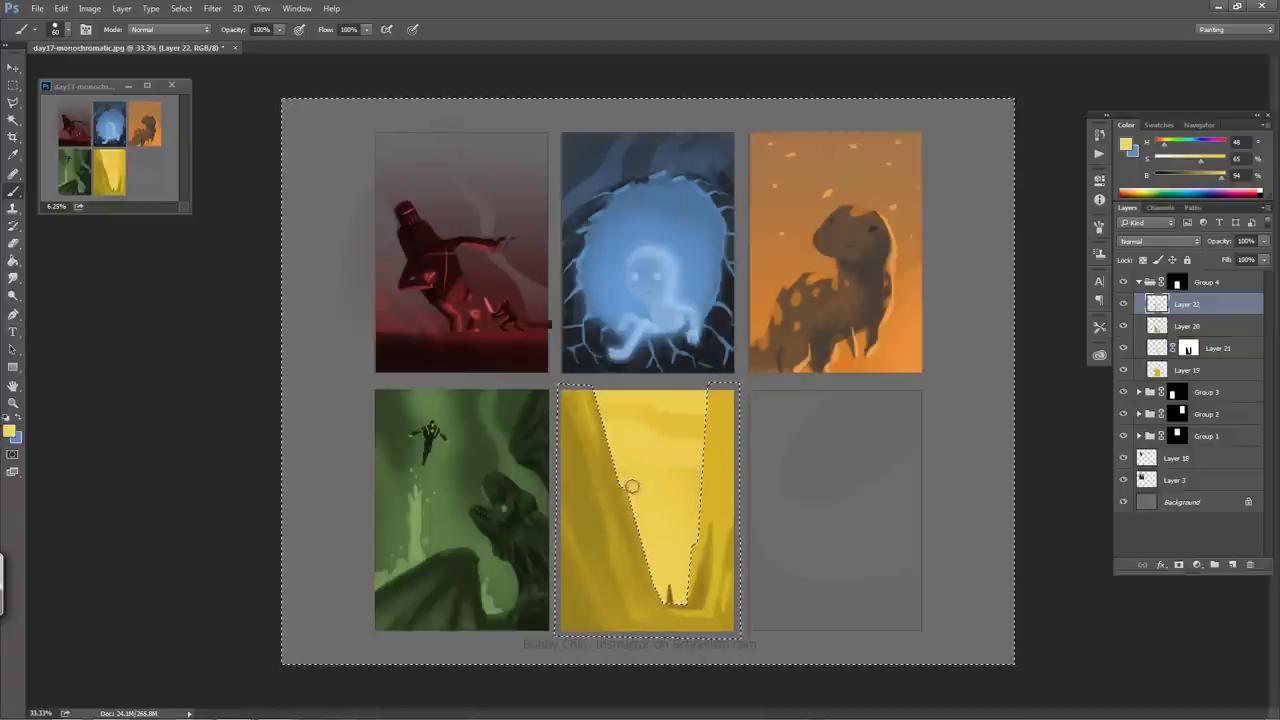
{"action": "left_click_drag", "start_coordinate": [642, 497], "coordinate": [685, 506]}
- Clear the selection and outline the left canyon wall with the Polygonal Lasso, from the figure up to the frame's upper edge and around
{"action": "key", "text": "l"}
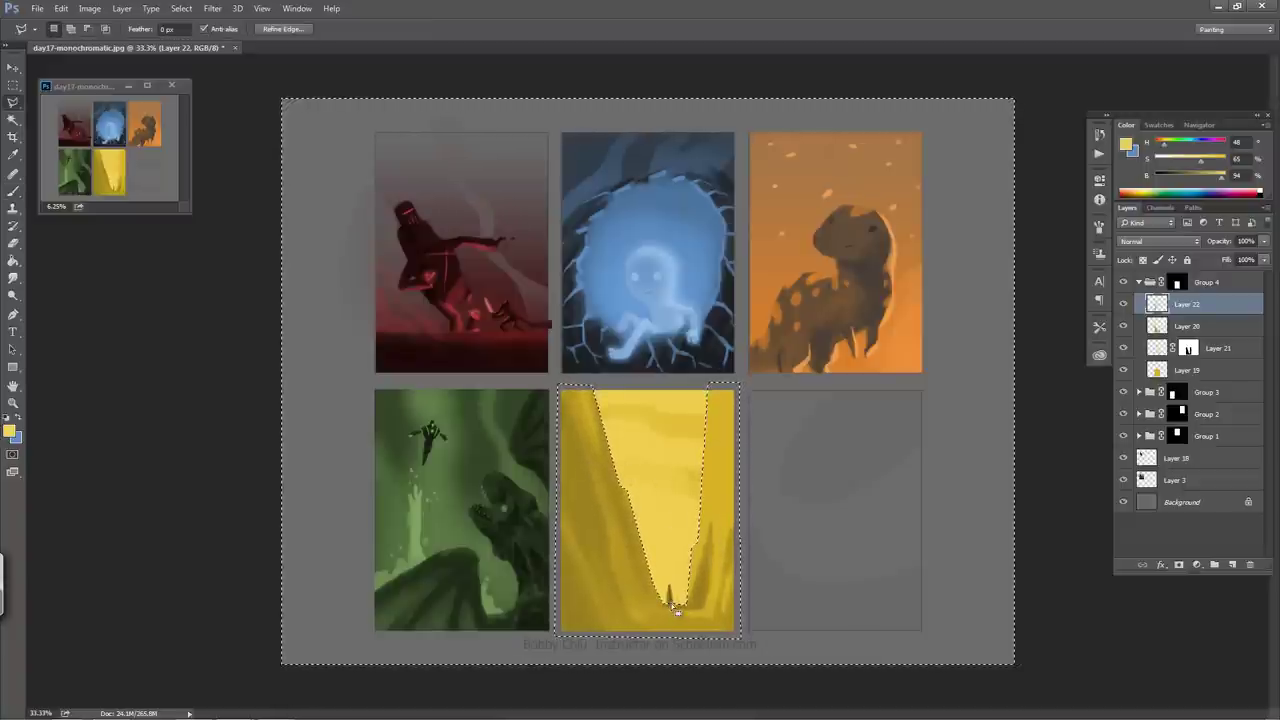
{"action": "key", "text": "ctrl+d"}
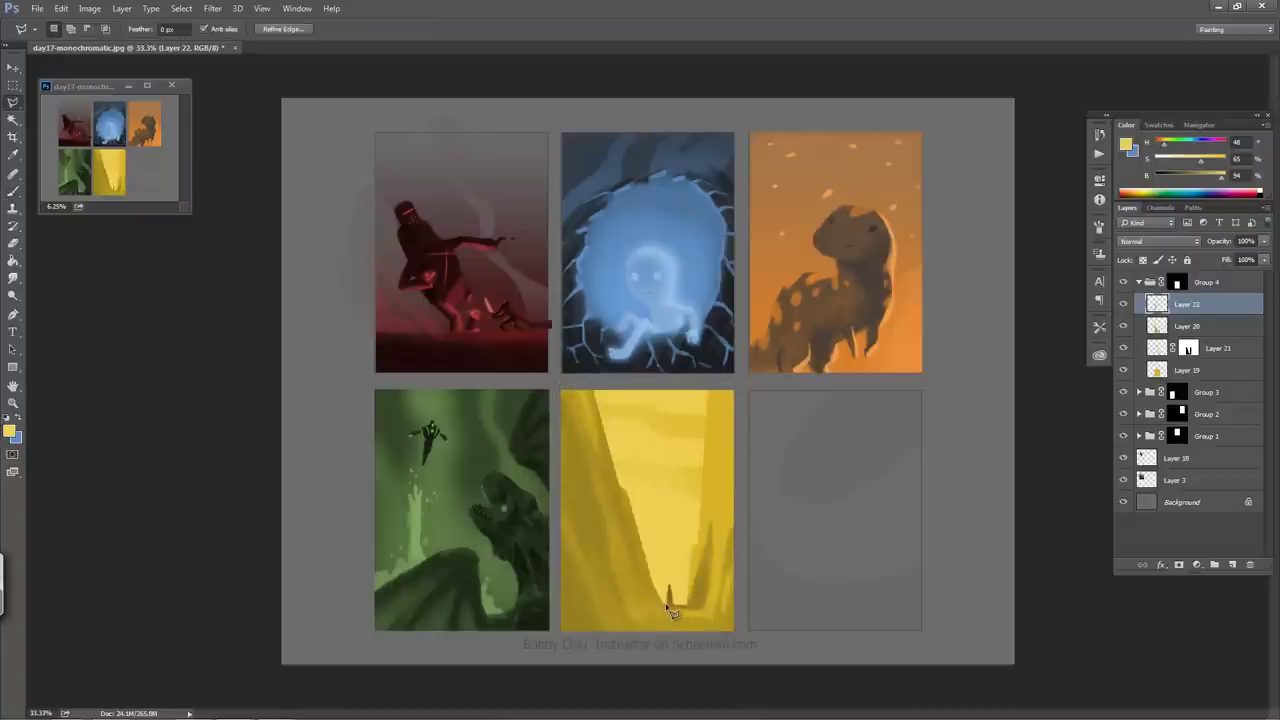
{"action": "left_click_drag", "start_coordinate": [668, 604], "coordinate": [645, 473]}
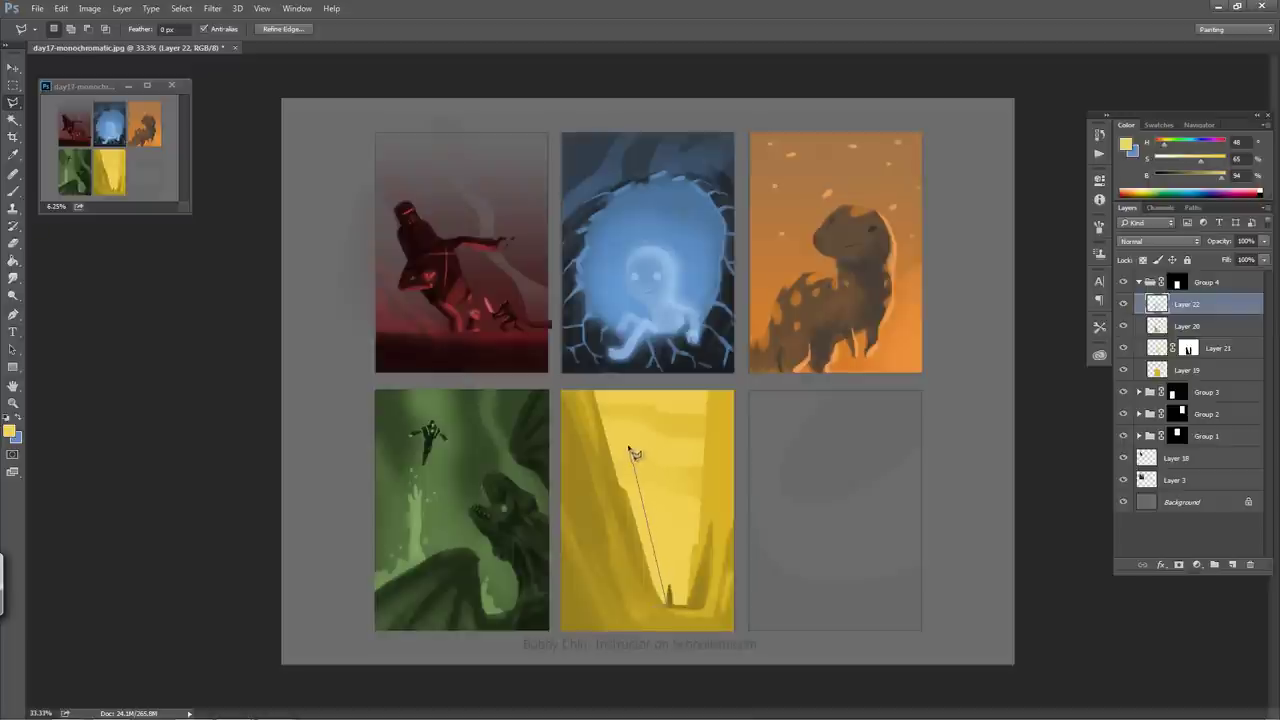
{"action": "mouse_move", "coordinate": [552, 444]}
{"action": "left_mouse_down"}
{"action": "mouse_move", "coordinate": [552, 612]}
{"action": "mouse_move", "coordinate": [565, 640]}
{"action": "mouse_move", "coordinate": [596, 638]}
{"action": "left_mouse_up"}
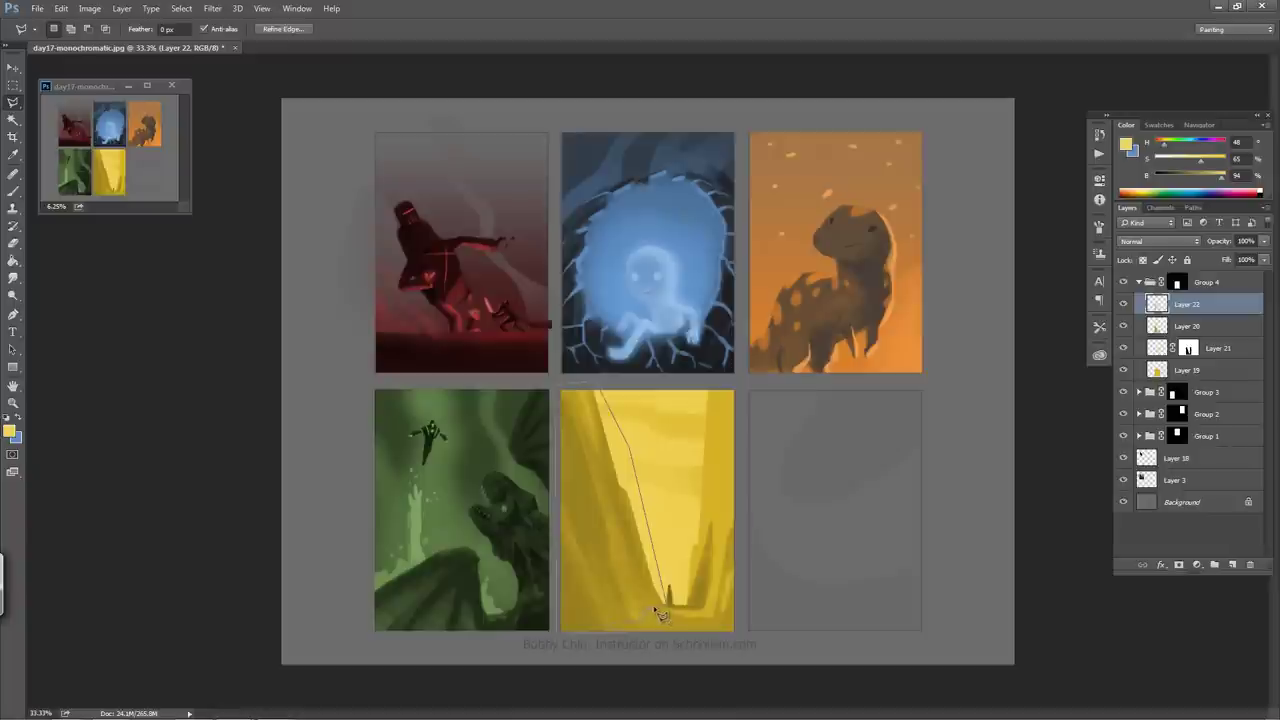
{"action": "left_click", "coordinate": [640, 612]}
{"action": "left_click", "coordinate": [608, 626]}
{"action": "left_click", "coordinate": [556, 632]}
{"action": "left_click", "coordinate": [556, 384]}
{"action": "left_click", "coordinate": [598, 389]}
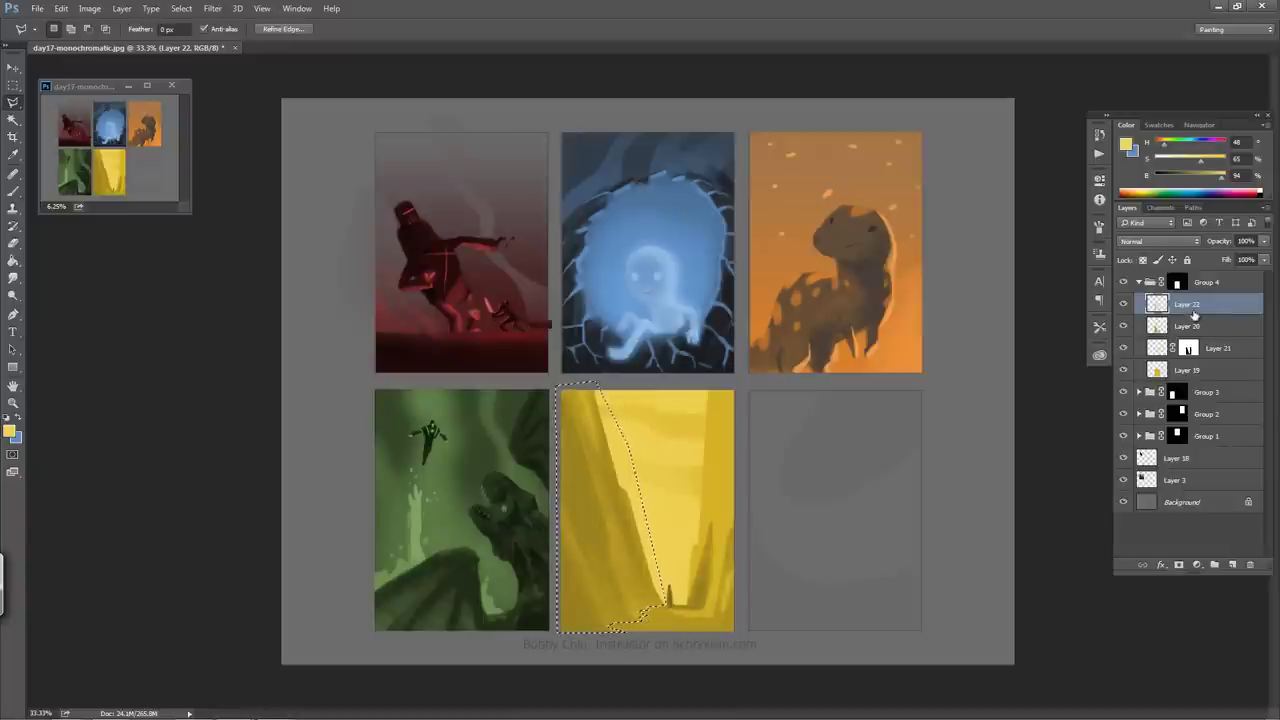
- Add a Levels adjustment masked to the left wall, try a shadow input of 45 and return it to 0
{"action": "left_click", "coordinate": [1232, 564]}
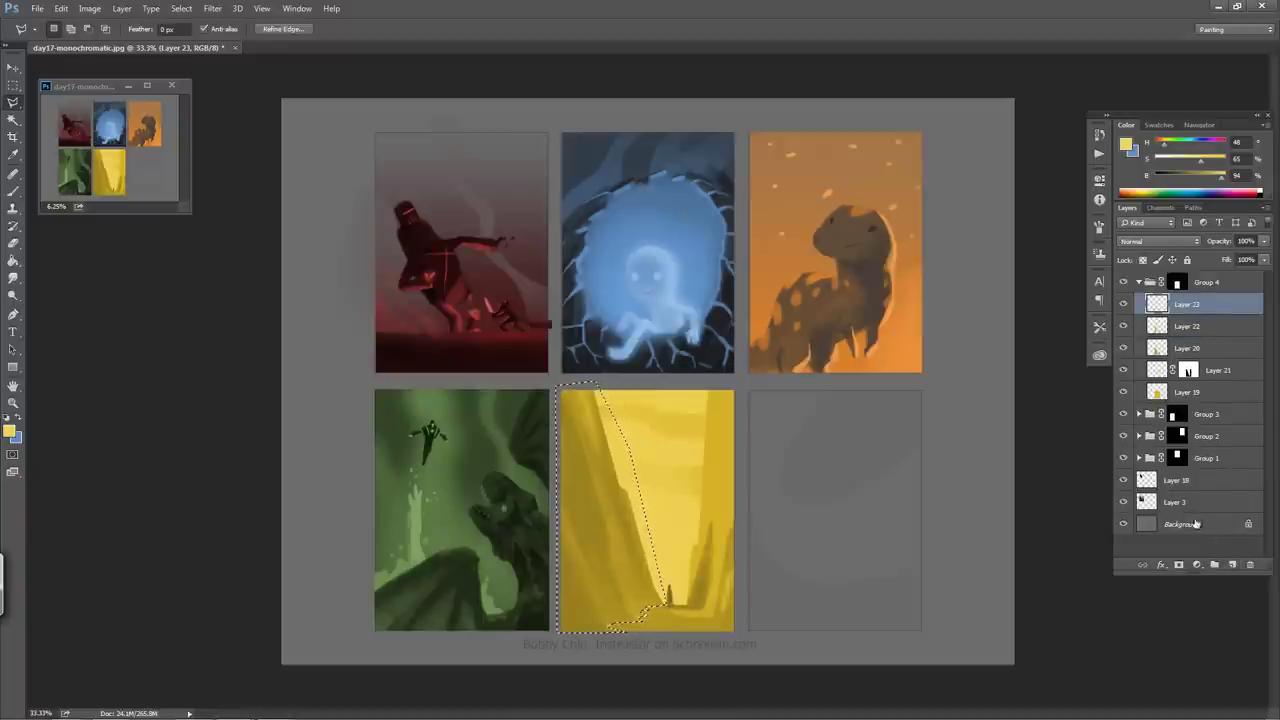
{"action": "key", "text": "ctrl+z"}
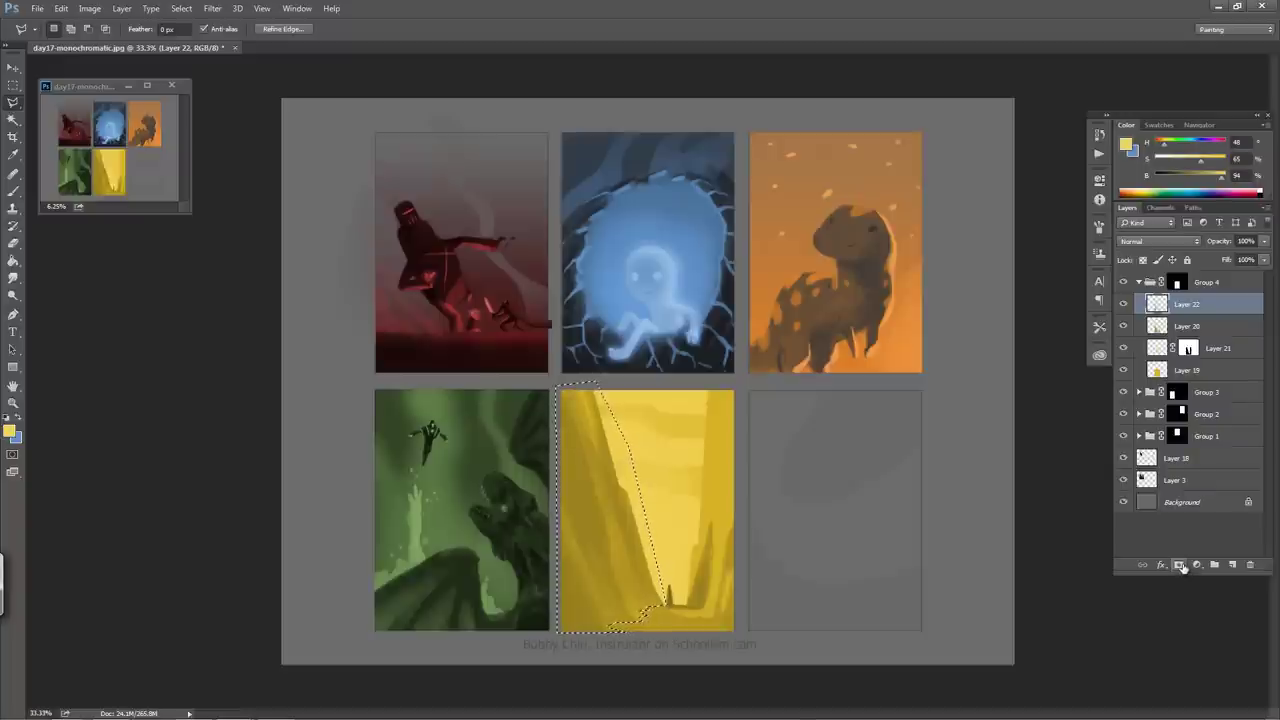
{"action": "left_click", "coordinate": [1199, 566]}
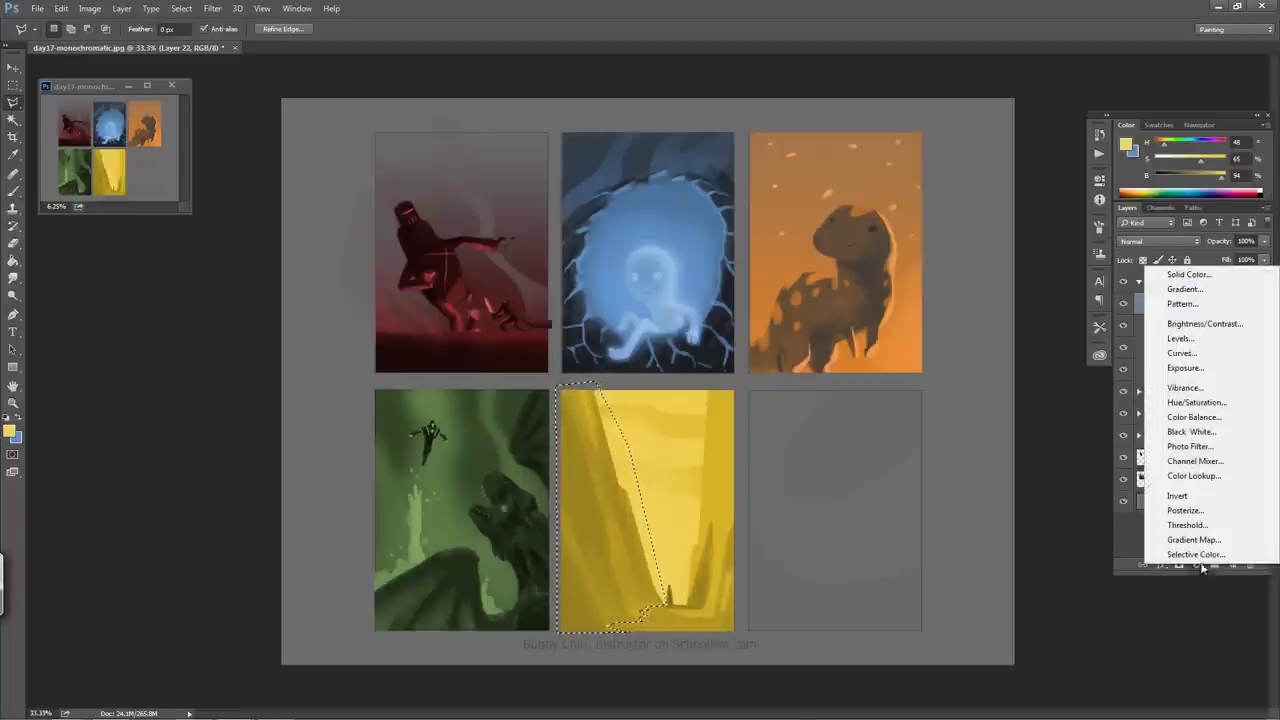
{"action": "left_click", "coordinate": [1196, 341]}
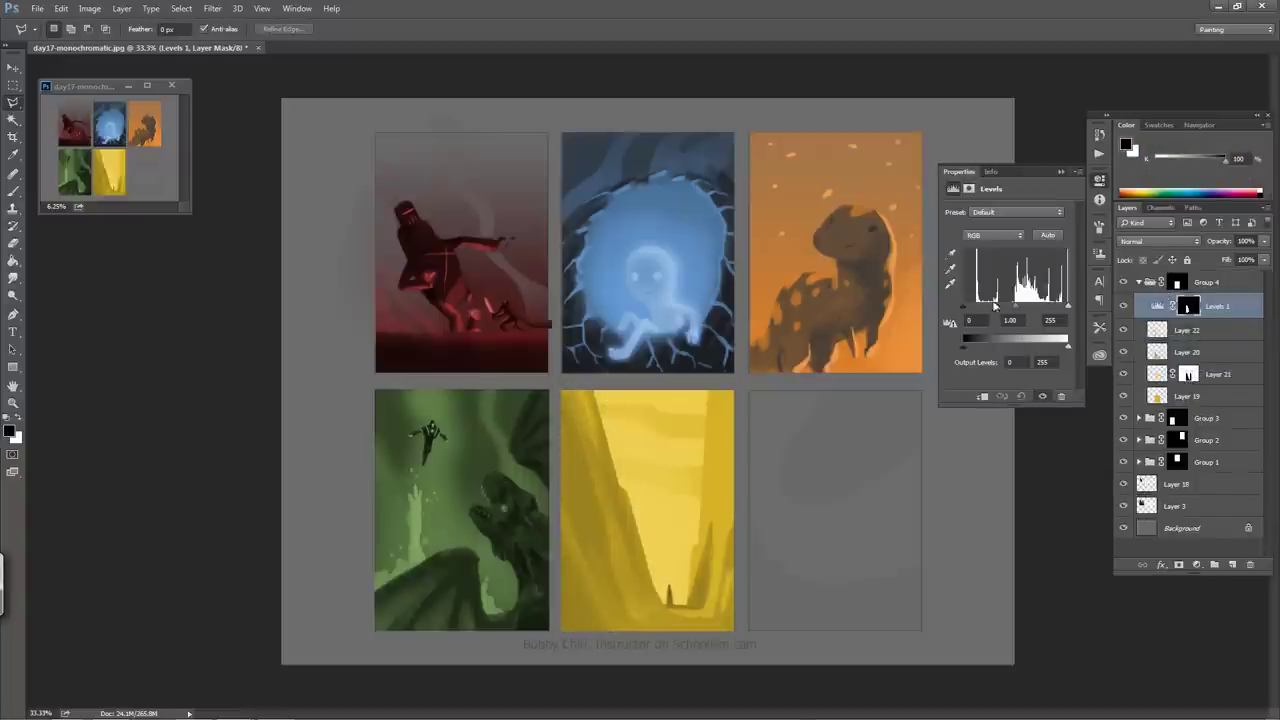
{"action": "left_click_drag", "start_coordinate": [964, 306], "coordinate": [981, 310]}
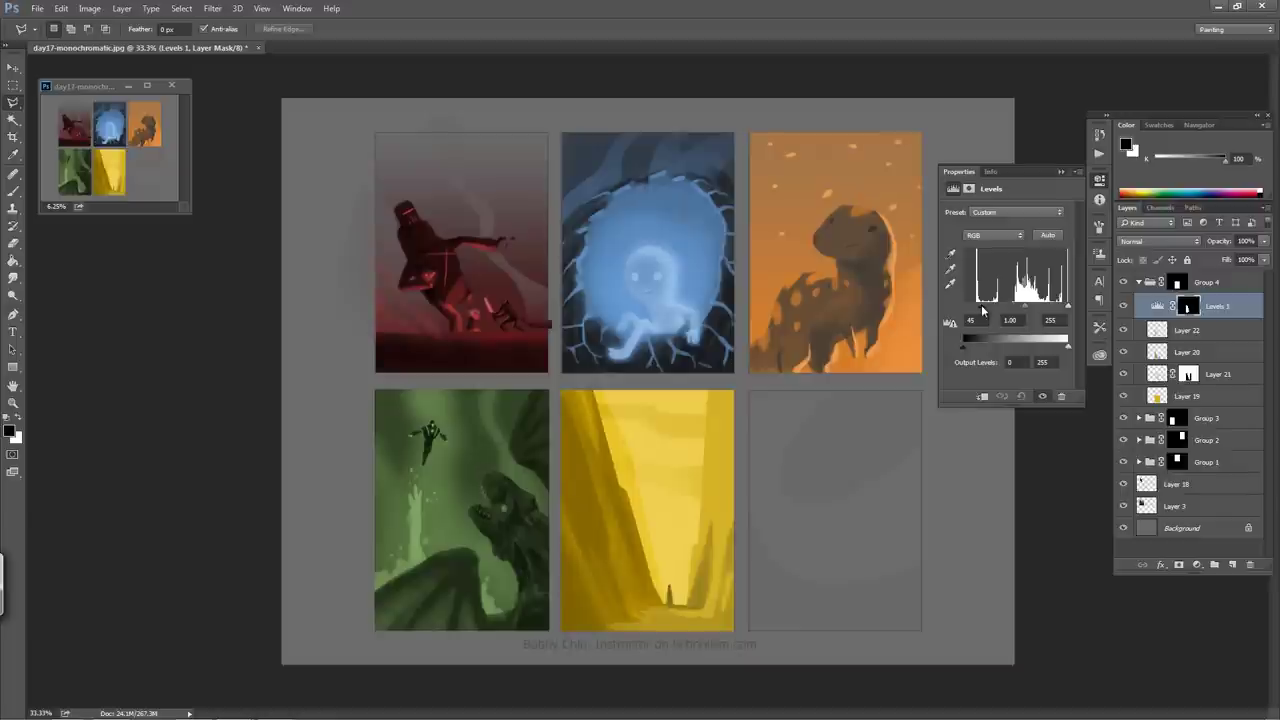
{"action": "left_click_drag", "start_coordinate": [983, 311], "coordinate": [976, 311]}
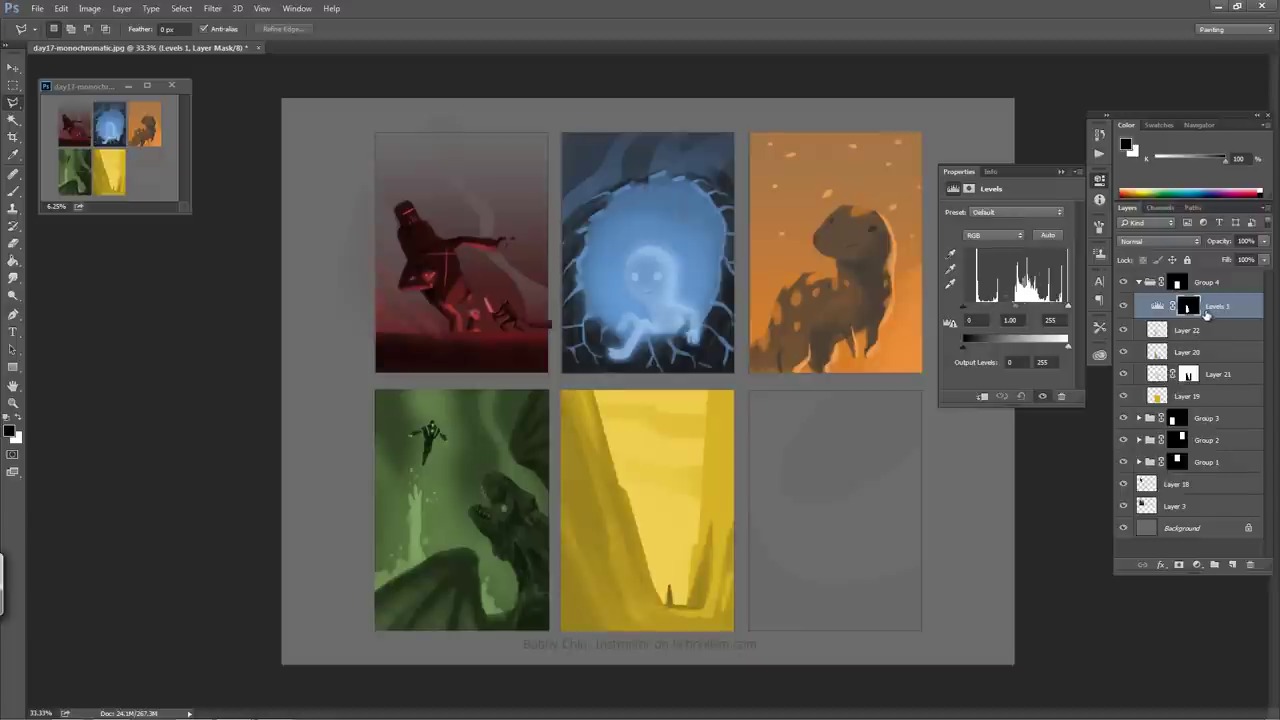
- Delete the left wall's Levels adjustment, restore the wall selection, and toggle Layer 20 and Layer 22 off and on to check their contents
{"action": "left_click_drag", "start_coordinate": [1217, 312], "coordinate": [1249, 564]}
{"action": "key", "text": "ctrl+shift+d"}
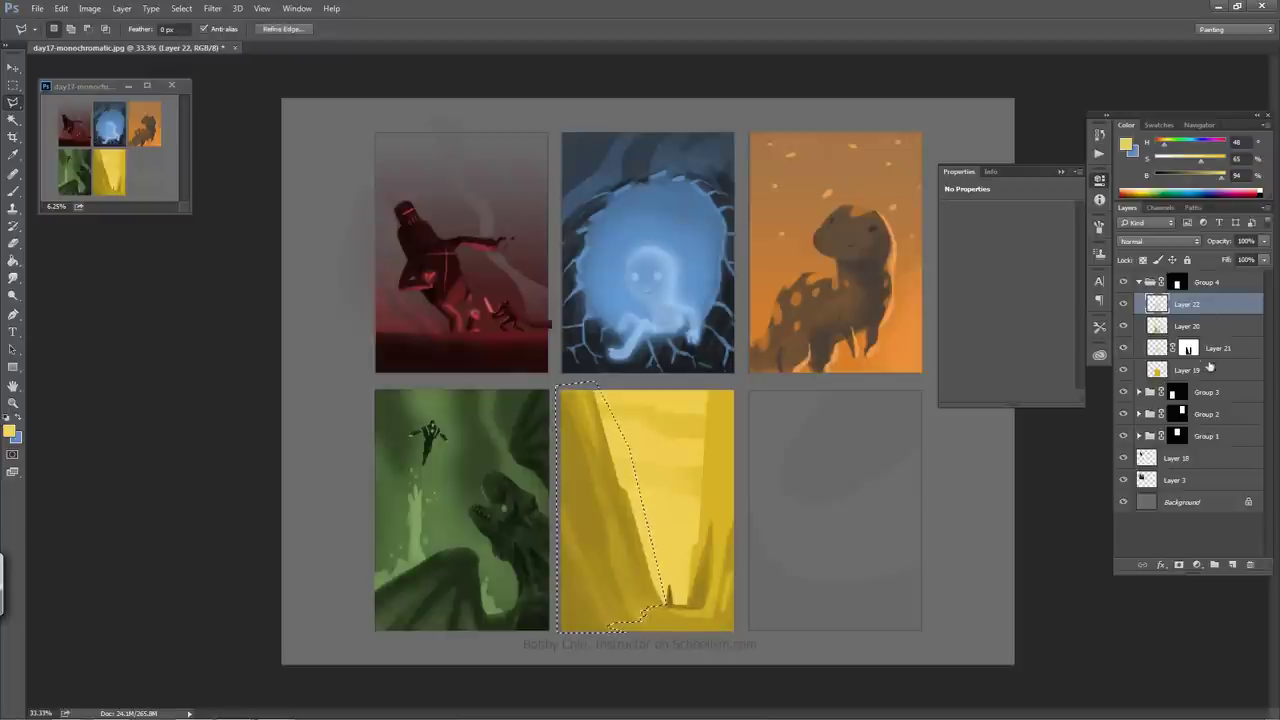
{"action": "left_click", "coordinate": [1124, 326]}
{"action": "left_click", "coordinate": [1124, 326]}
{"action": "left_click", "coordinate": [1124, 304]}
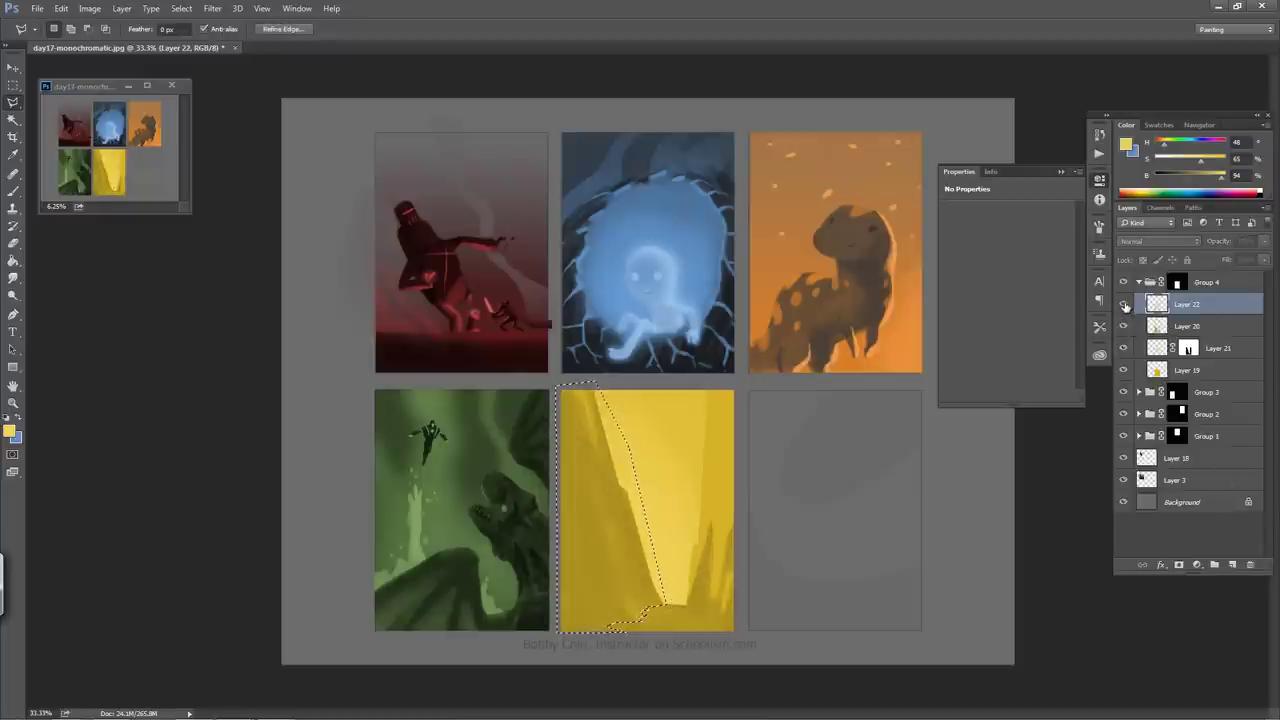
{"action": "left_click", "coordinate": [1124, 304]}
{"action": "left_click", "coordinate": [1124, 304]}
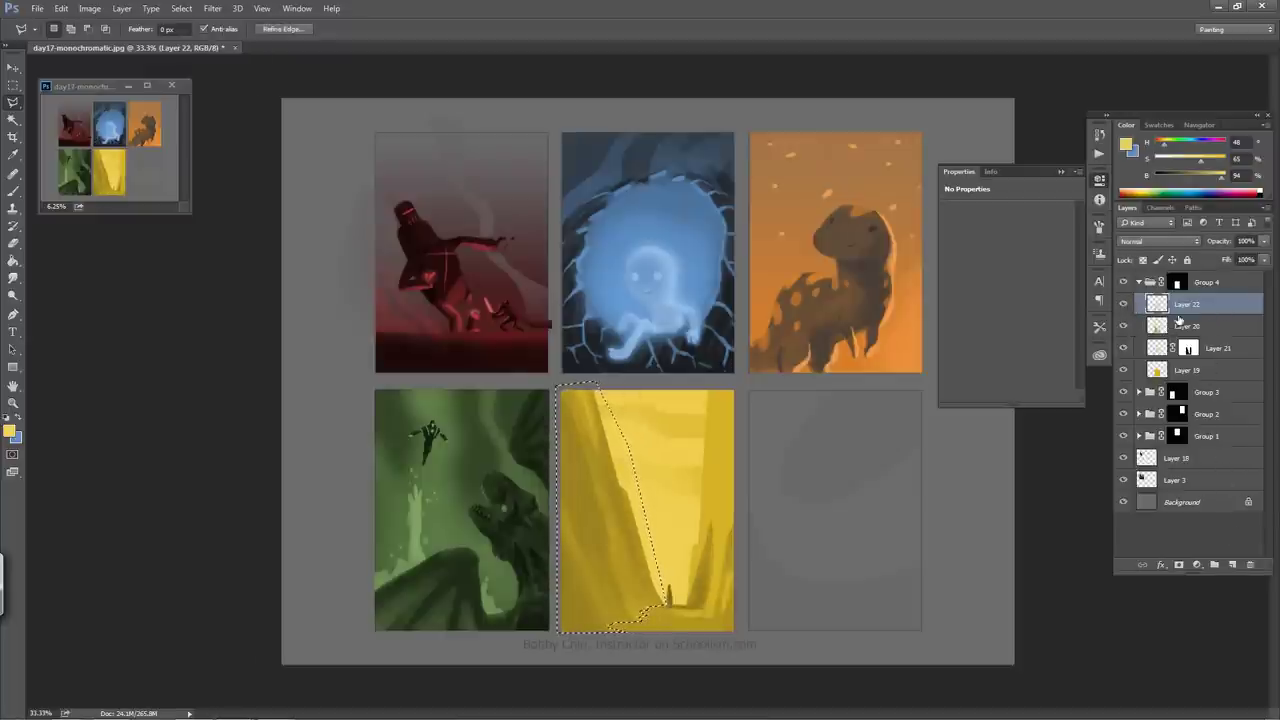
- Load Layer 21's mask as a selection of the canyon walls and add a Levels adjustment with a shadow input of 56
{"action": "left_click", "coordinate": [1188, 348], "text": "ctrl"}
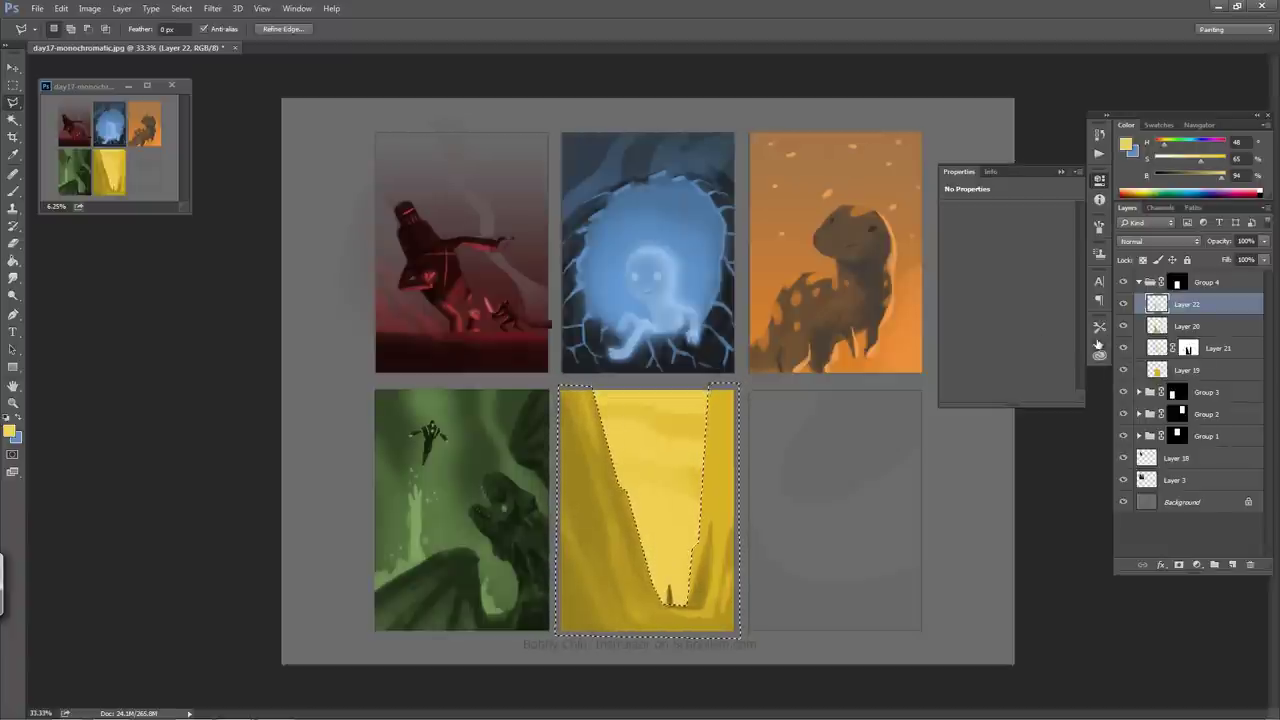
{"action": "left_click", "coordinate": [1198, 565]}
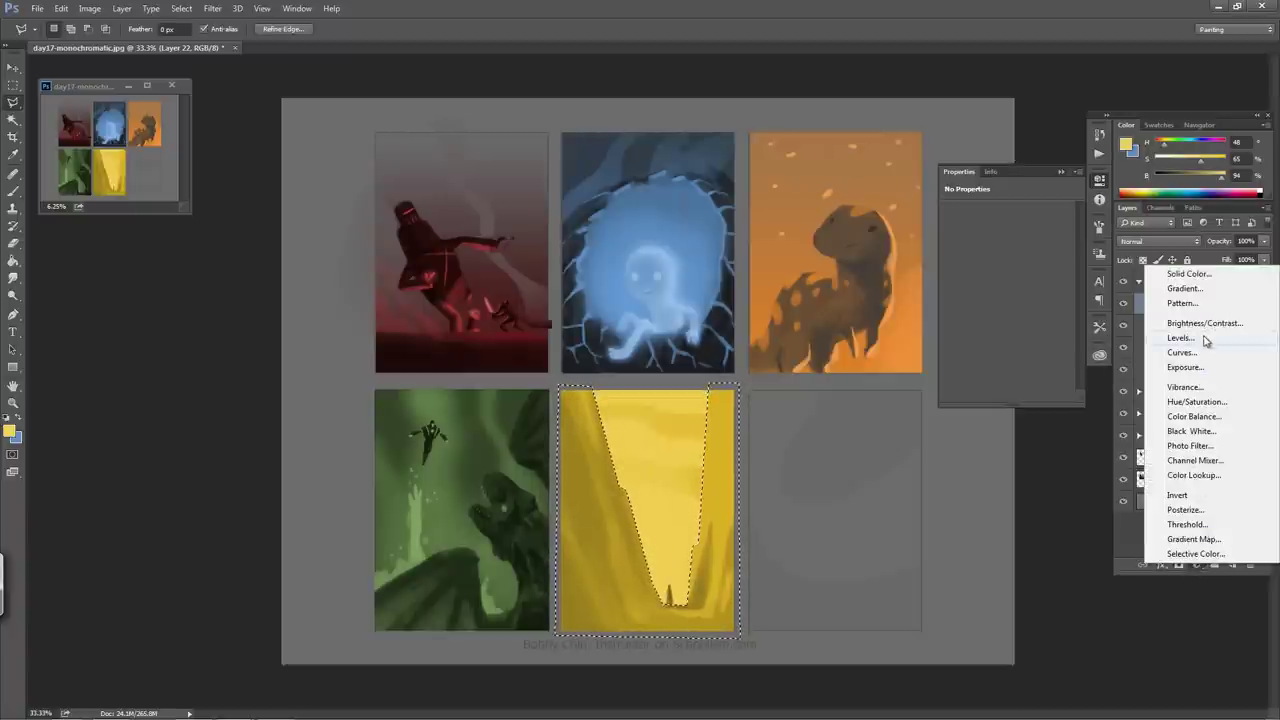
{"action": "left_click", "coordinate": [1168, 341]}
{"action": "left_click_drag", "start_coordinate": [964, 306], "coordinate": [987, 313]}
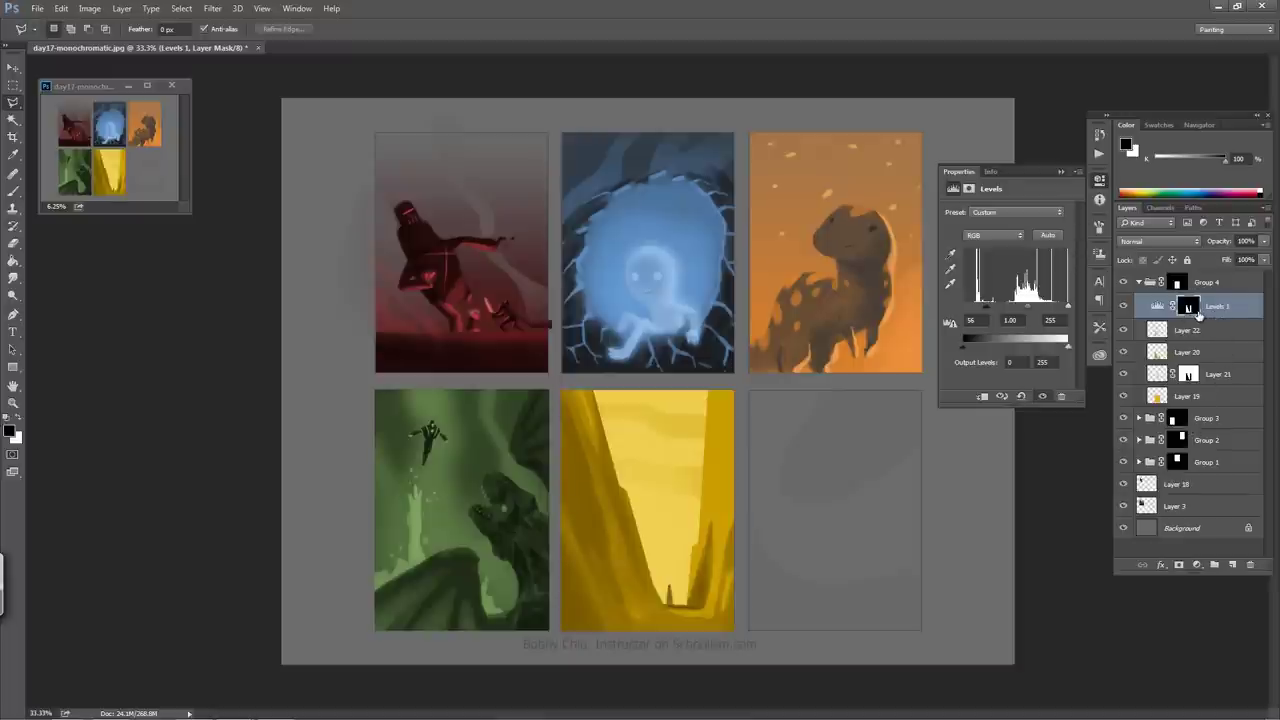
- Create a layer above the Levels adjustment, load the walls' mask as a selection with hidden edges, and sample the opening's light yellow for the brush
{"action": "left_click", "coordinate": [1233, 566]}
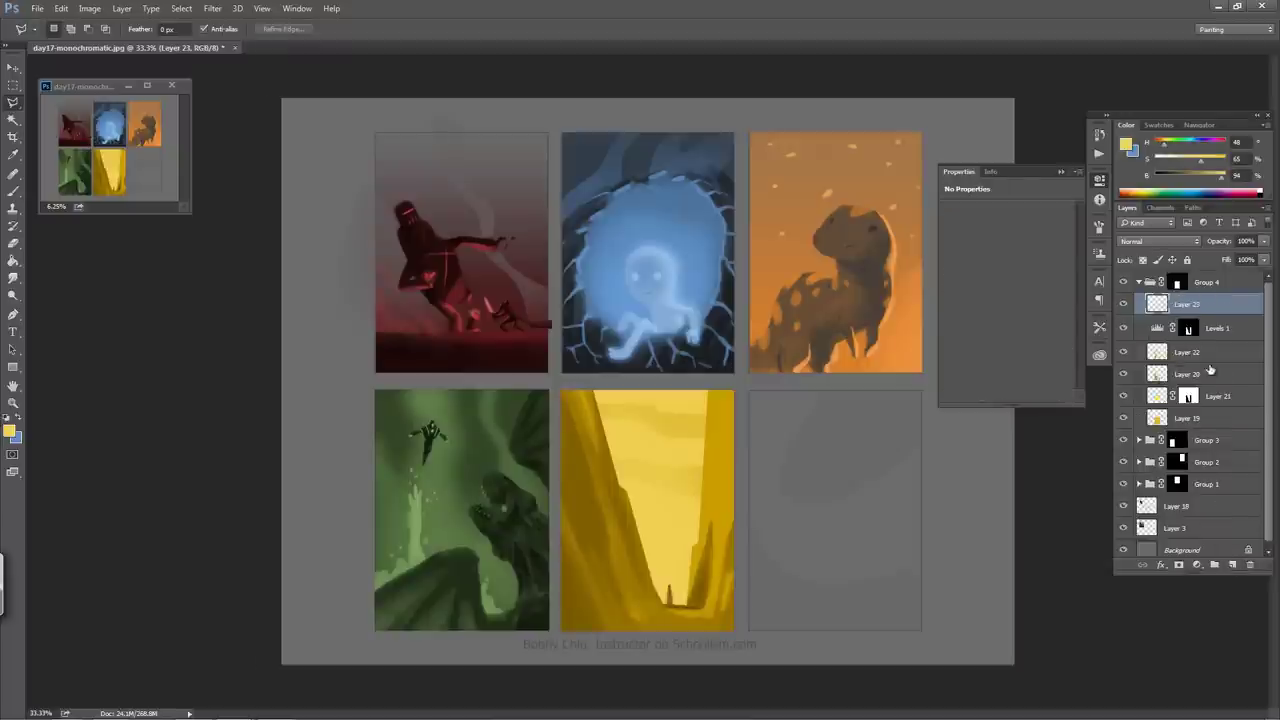
{"action": "left_click", "coordinate": [1188, 330], "text": "ctrl"}
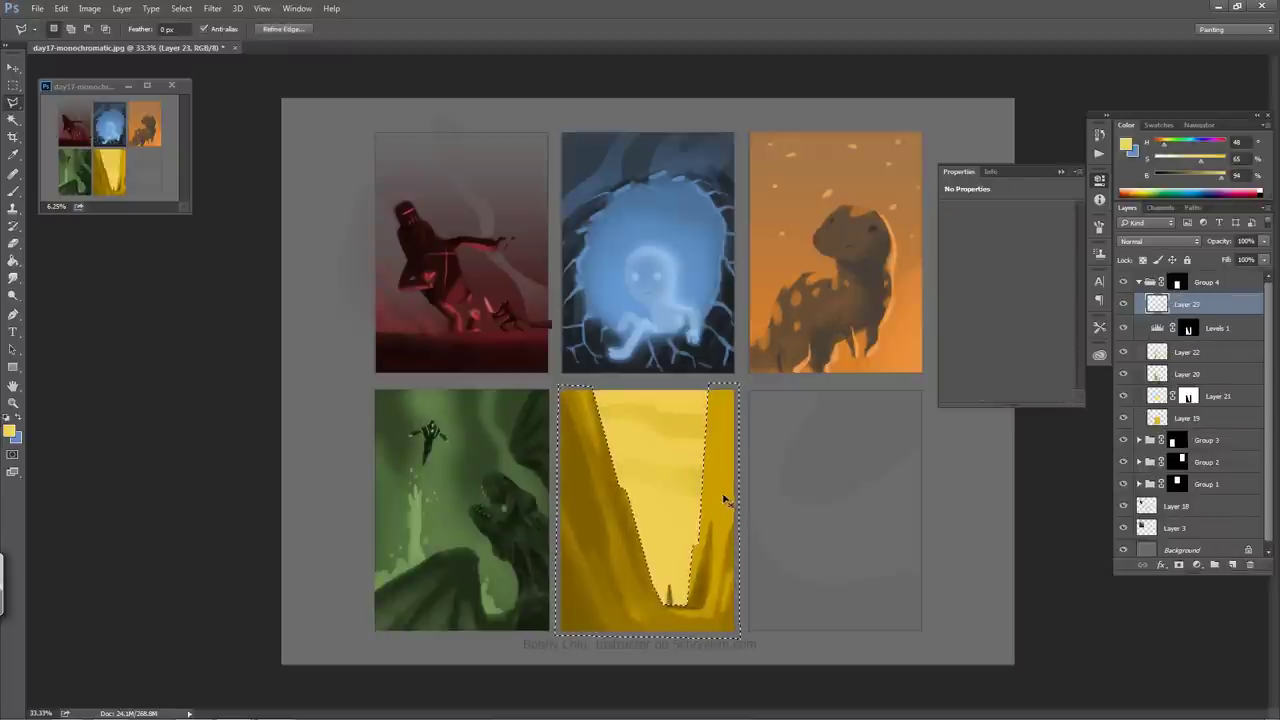
{"action": "key", "text": "ctrl+h"}
{"action": "key", "text": "b"}
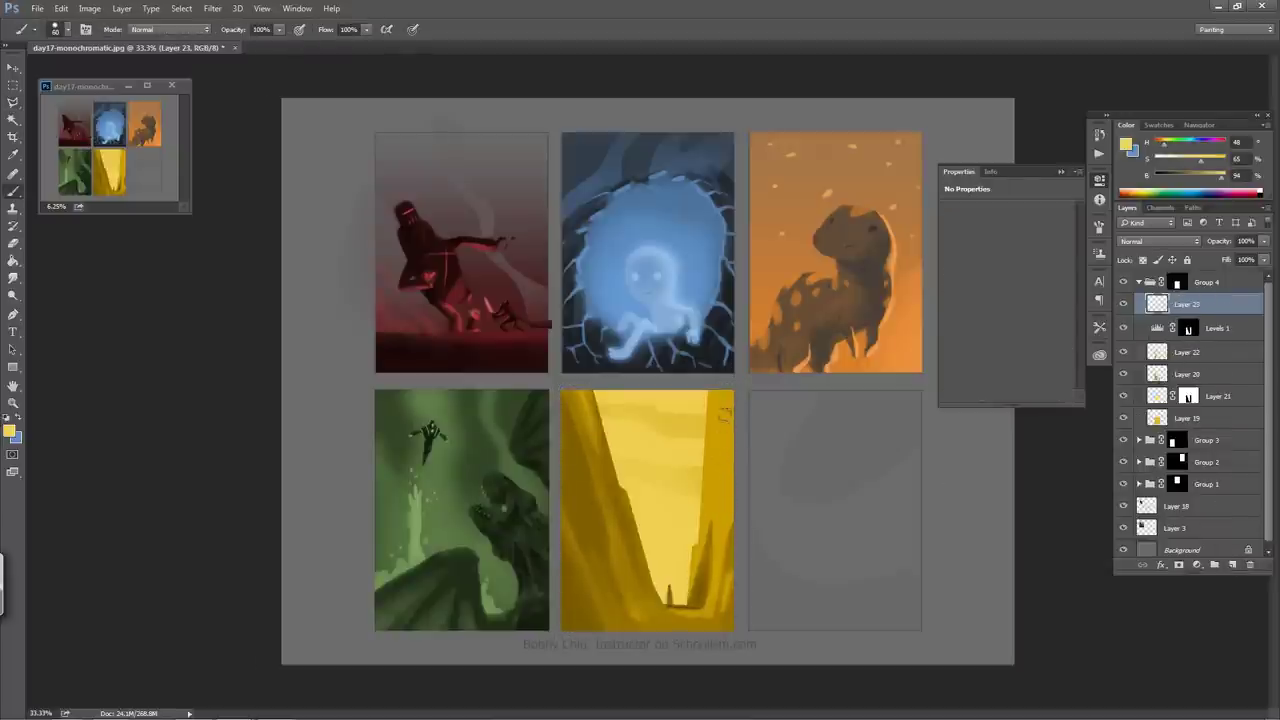
{"action": "left_click", "coordinate": [683, 555], "text": "alt"}
- Paint light yellow highlights down the right canyon wall with a 60 px brush at 50% opacity, and show the sheet full screen
{"action": "left_click_drag", "start_coordinate": [725, 388], "coordinate": [693, 546]}
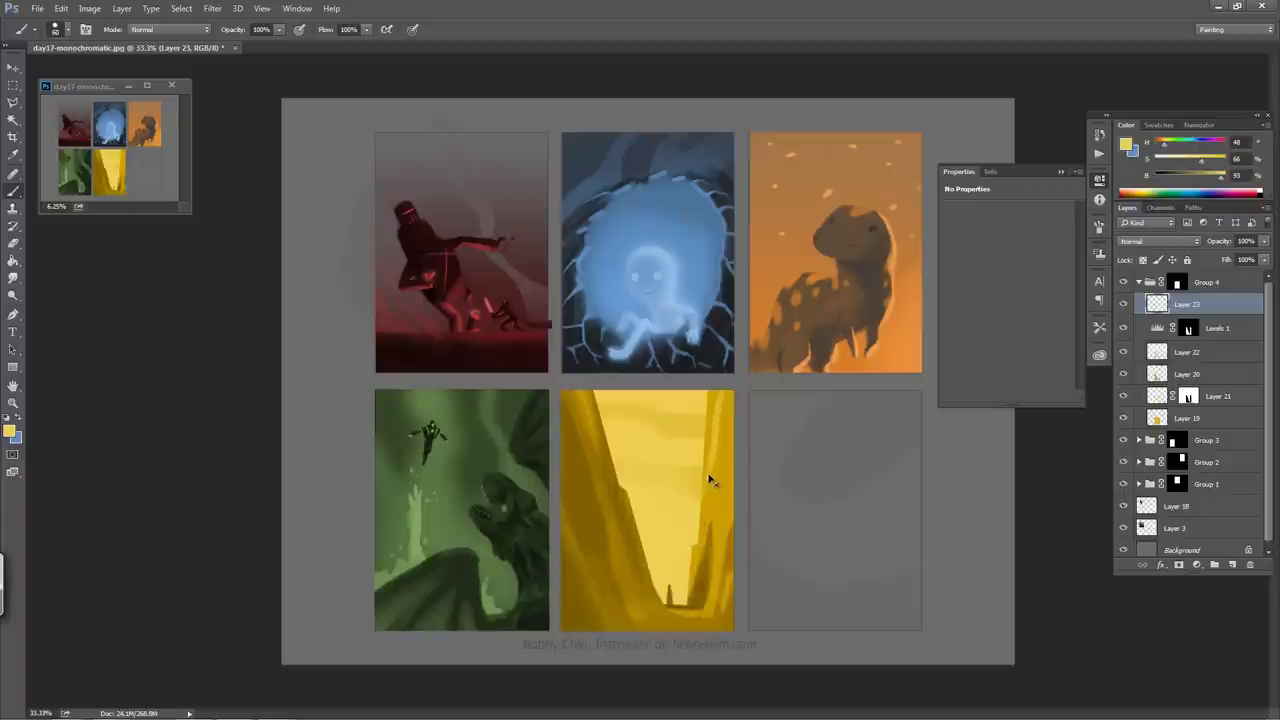
{"action": "left_click_drag", "start_coordinate": [709, 477], "coordinate": [724, 433]}
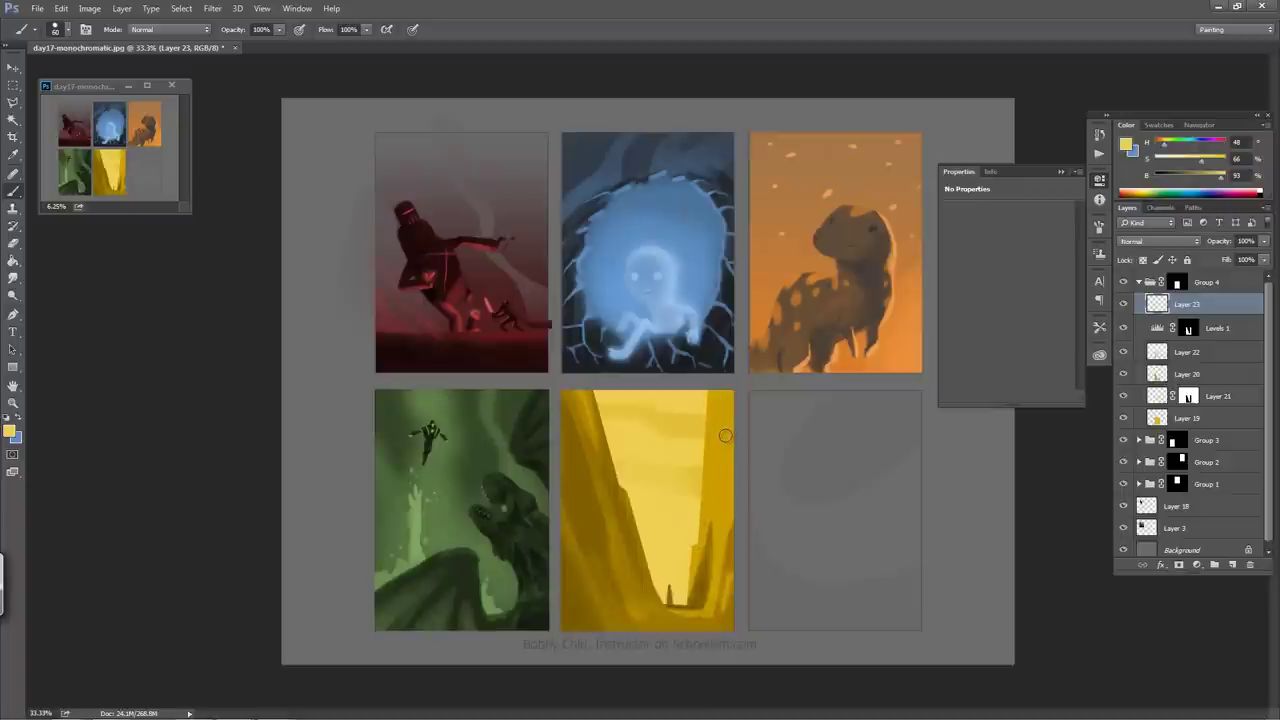
{"action": "key", "text": "5"}
{"action": "mouse_move", "coordinate": [737, 400]}
{"action": "left_mouse_down"}
{"action": "mouse_move", "coordinate": [684, 572]}
{"action": "mouse_move", "coordinate": [709, 562]}
{"action": "left_mouse_up"}
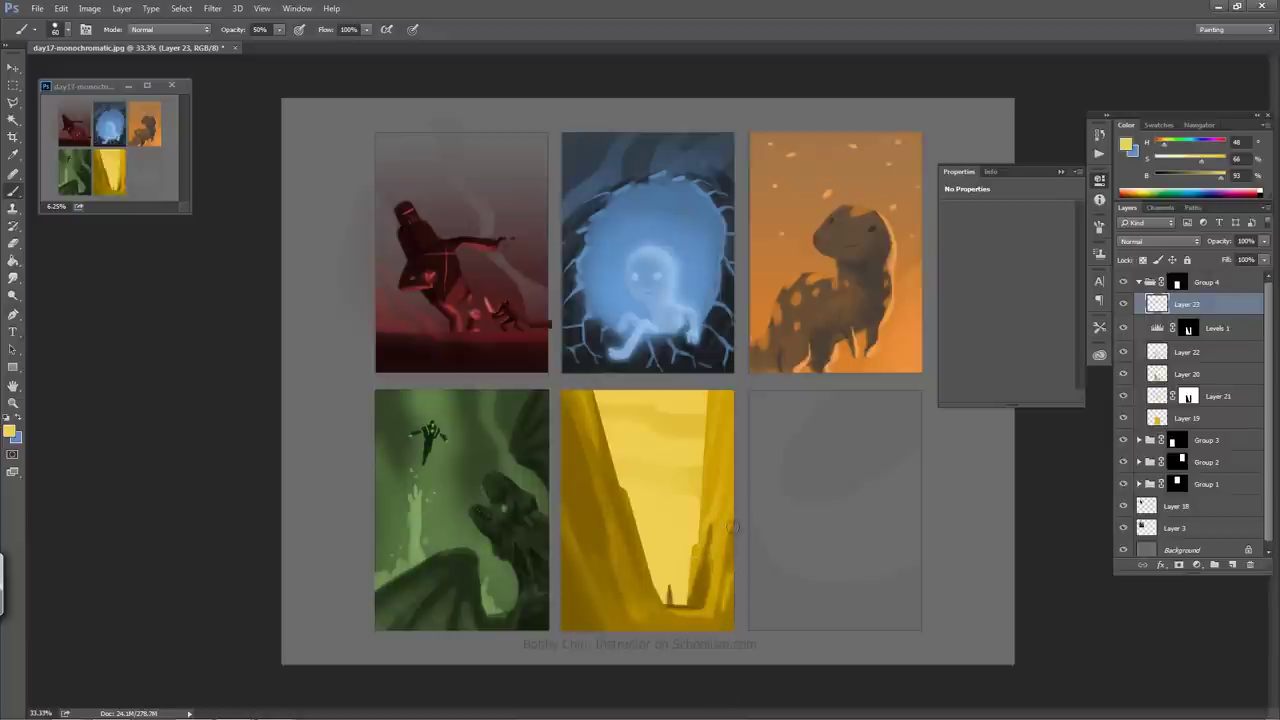
{"action": "left_click_drag", "start_coordinate": [739, 503], "coordinate": [691, 600]}
{"action": "key", "text": "f"}
{"action": "key", "text": "f"}
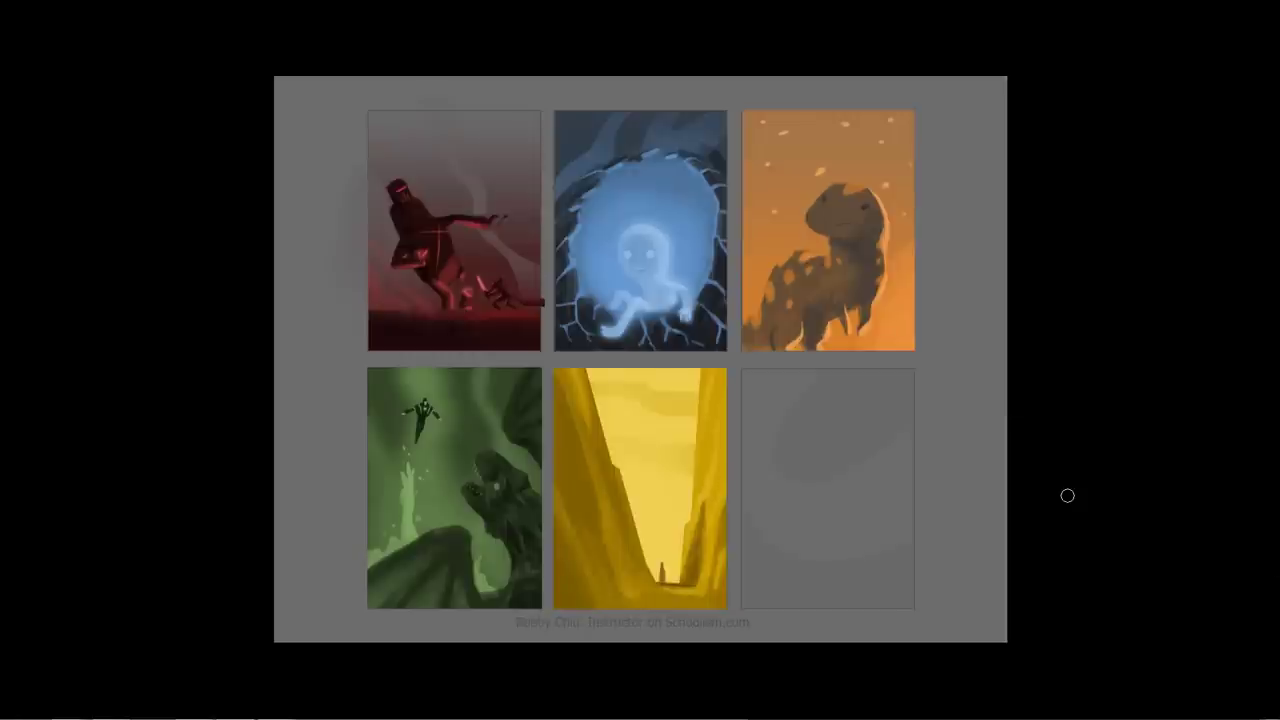